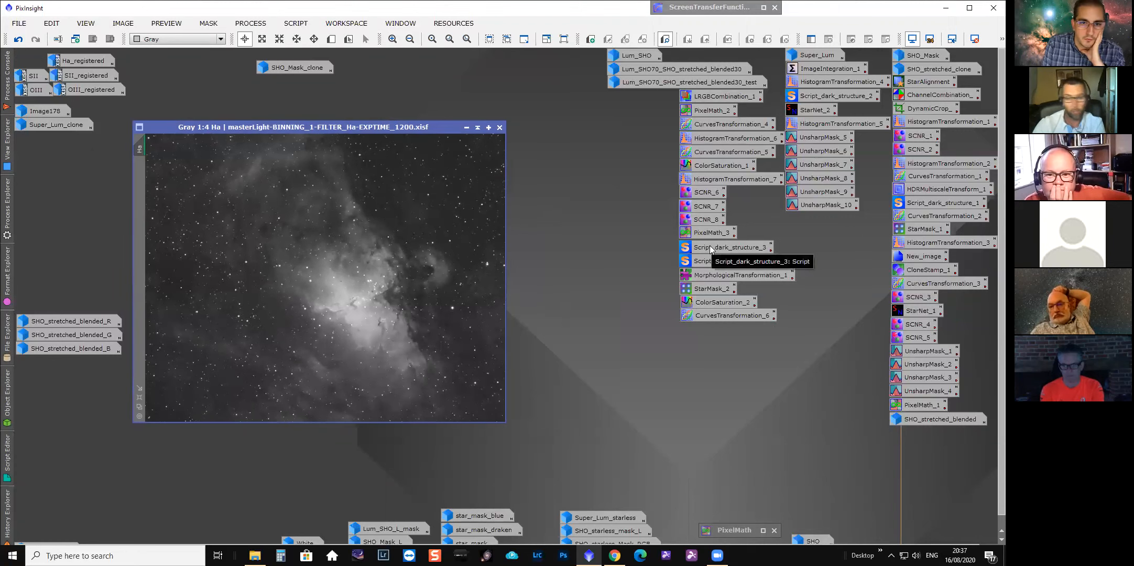
Open the description attached to the SCNR_8 process icon, read it, and close it.
left_click(724, 223)
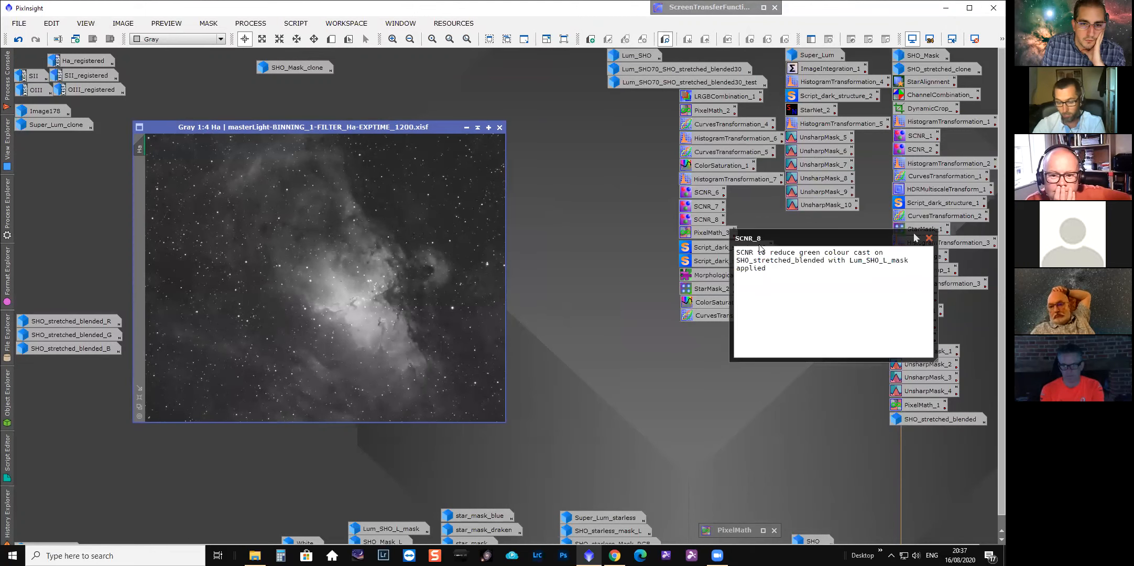
left_click_drag(915, 237, 782, 242)
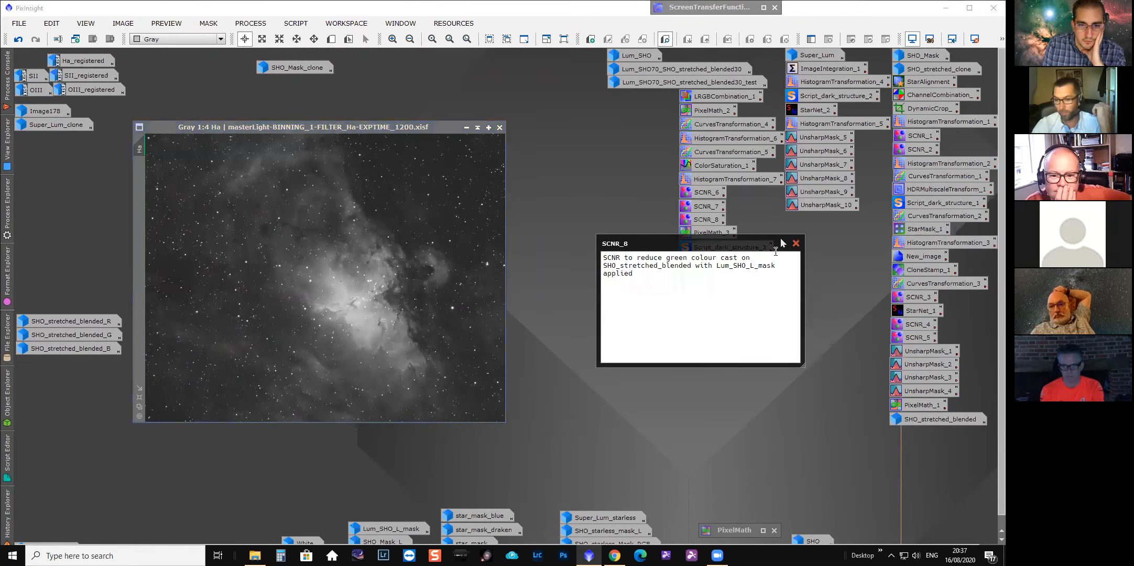
left_click(797, 245)
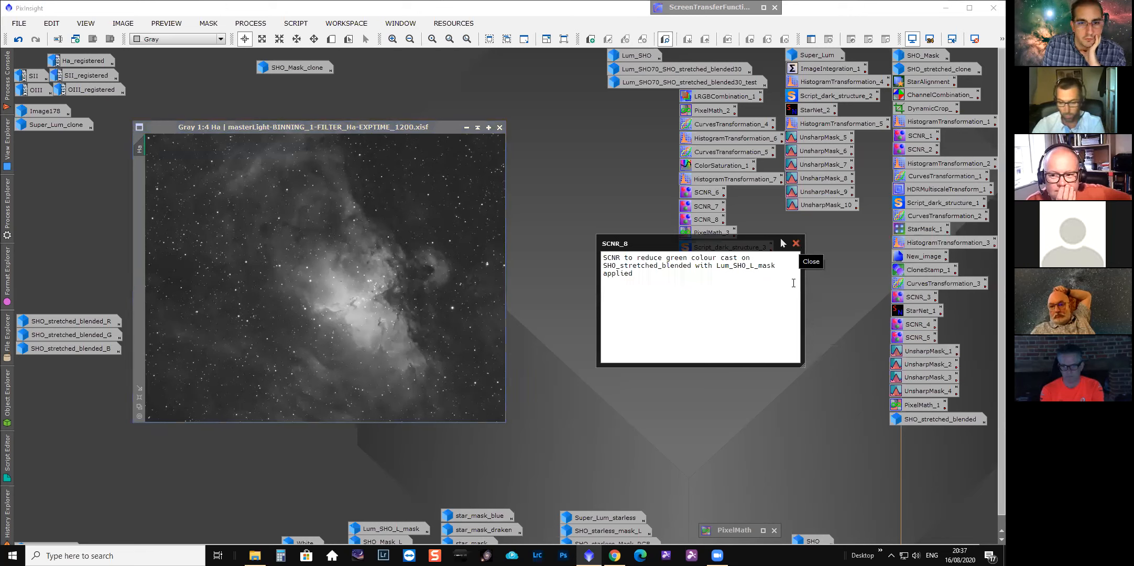
left_click(796, 244)
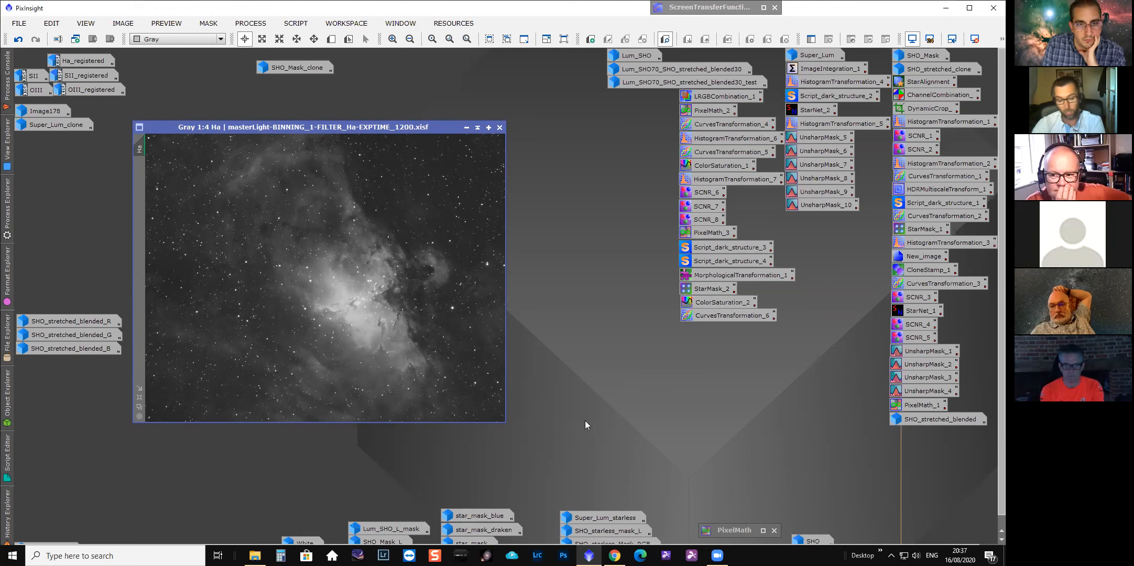
Inspect the Ha master light image at closer zoom levels, panning around the nebula, then iconize it.
scroll(990, 373, "down", 1)
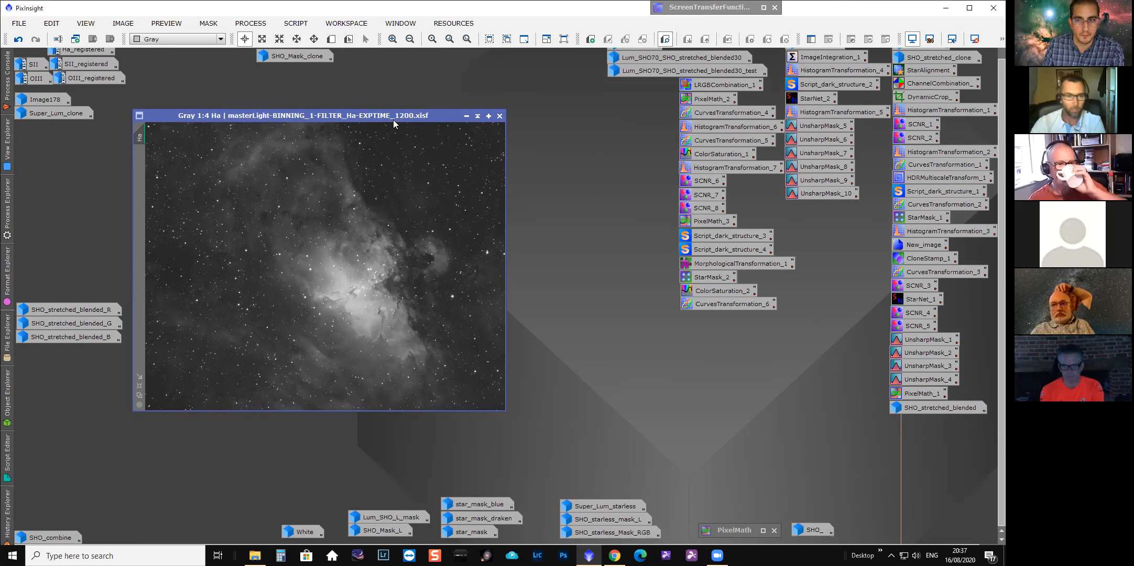
left_click_drag(394, 124, 421, 124)
scroll(377, 278, "up", 2)
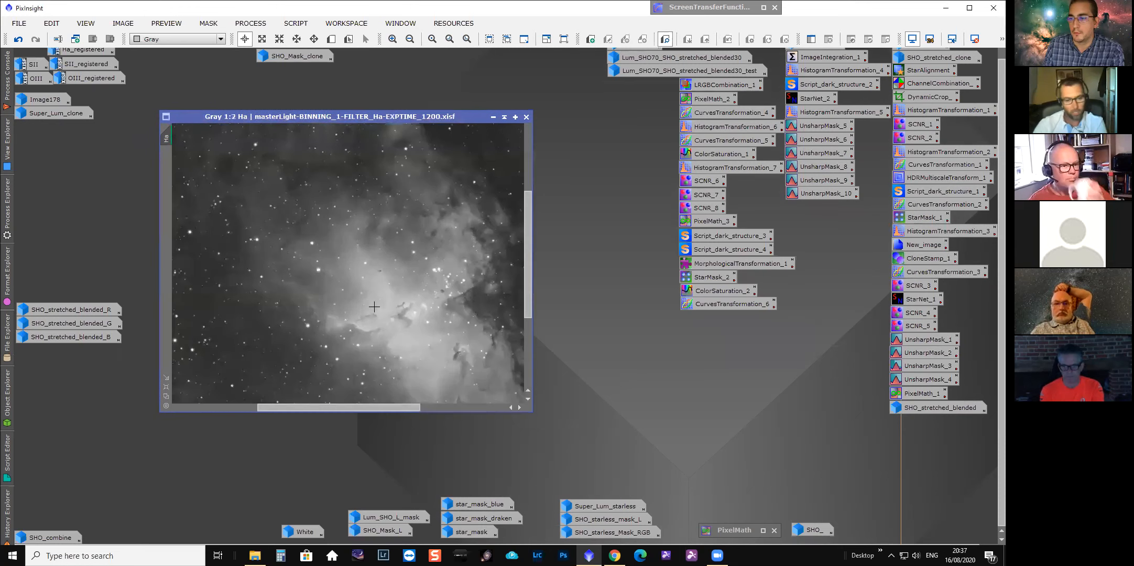
left_click_drag(366, 407, 382, 407)
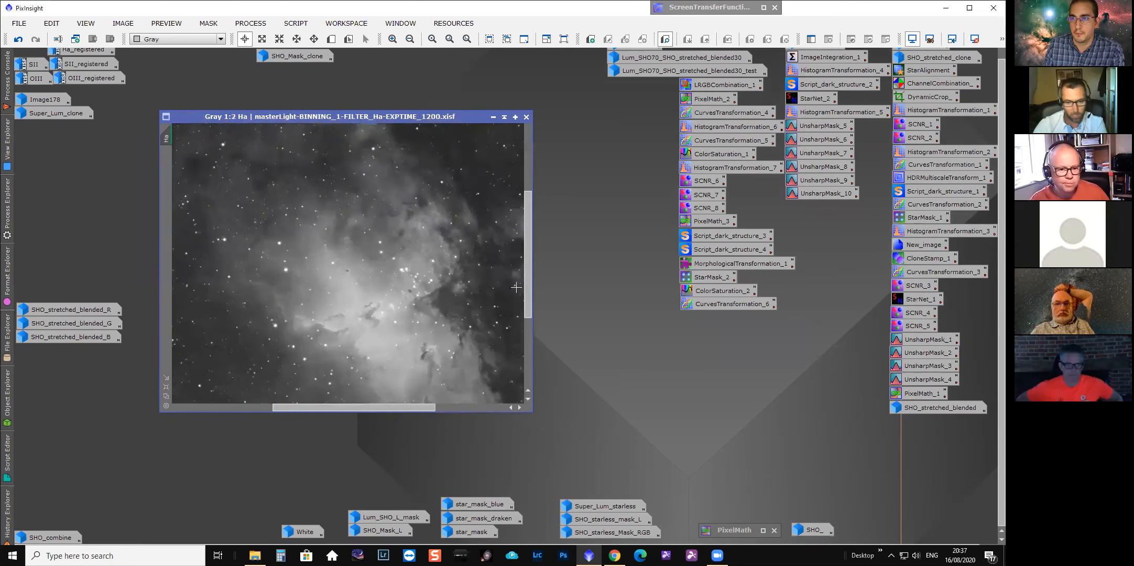
left_click_drag(527, 287, 528, 310)
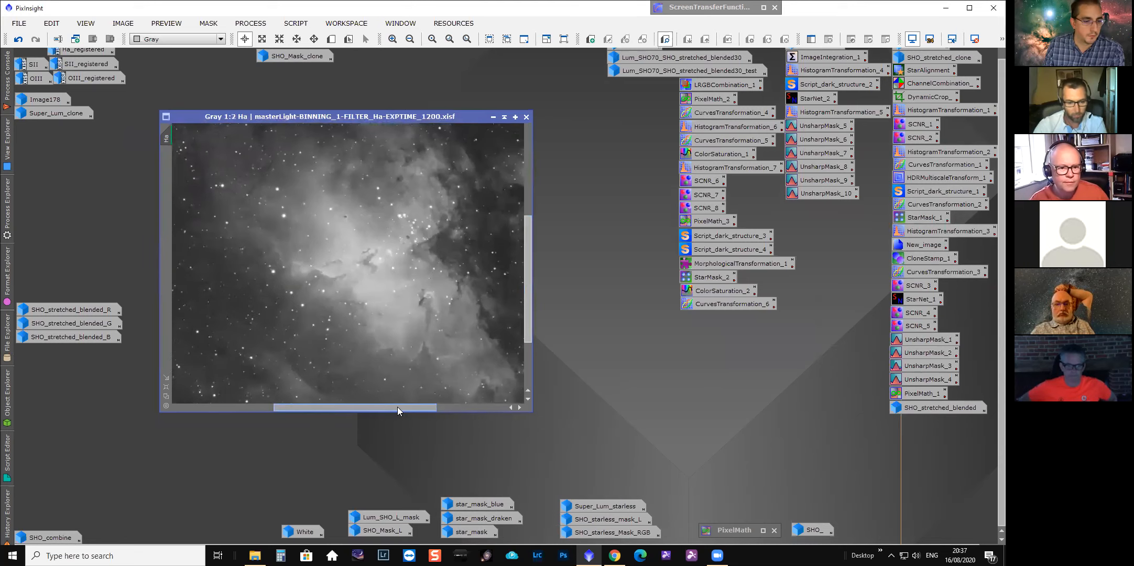
left_click_drag(398, 411, 405, 411)
scroll(395, 378, "up", 1)
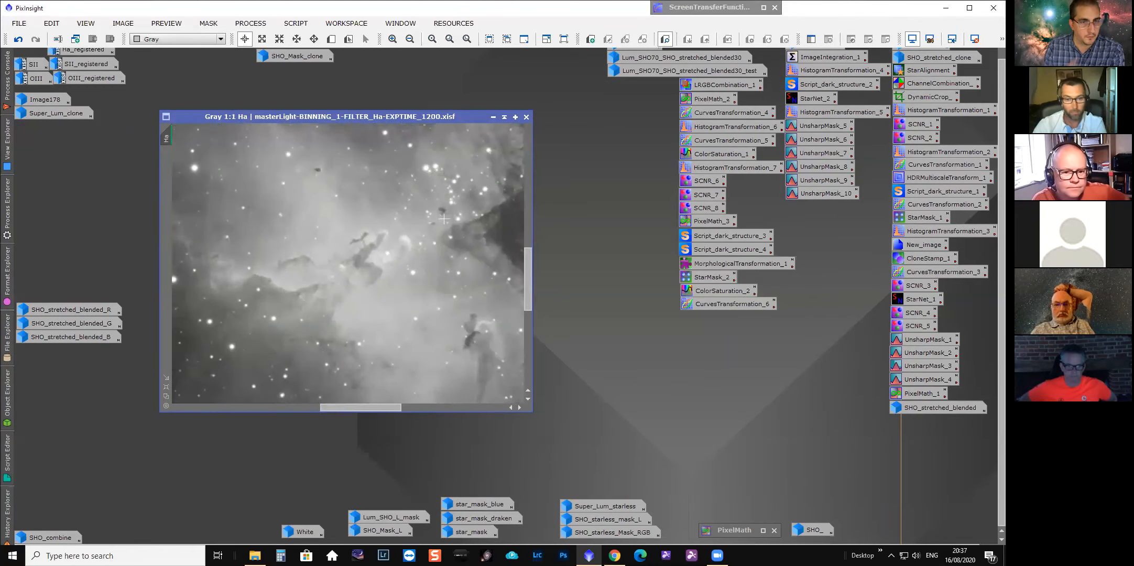
scroll(443, 218, "down", 1)
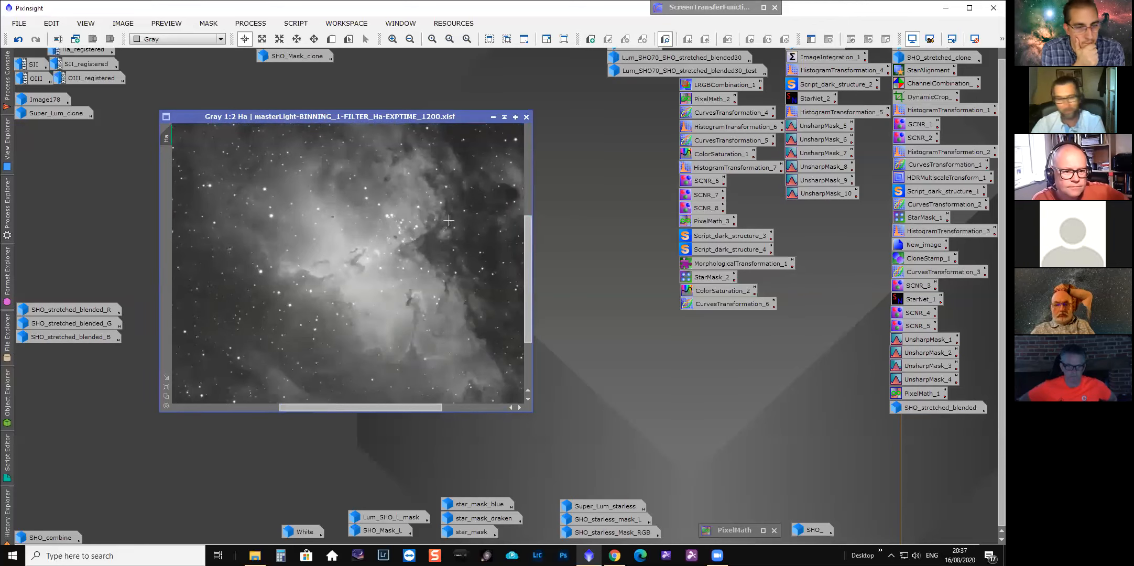
left_click(493, 117)
Open the SII master light image, inspect it at 1:1 zoom, then iconize it.
double_click(37, 63)
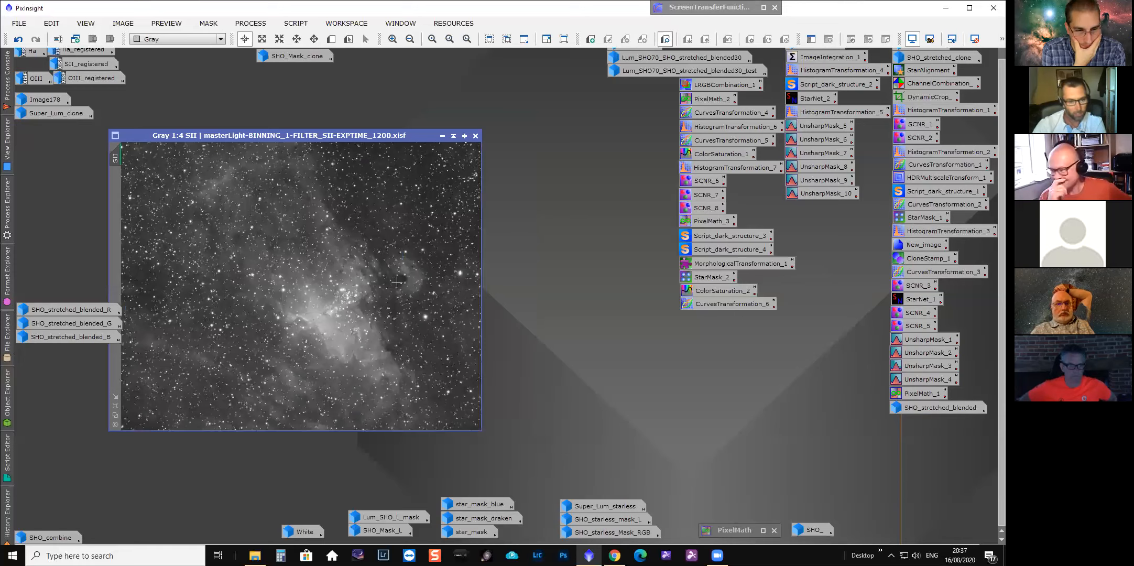
scroll(396, 282, "up", 3)
left_click_drag(480, 281, 478, 296)
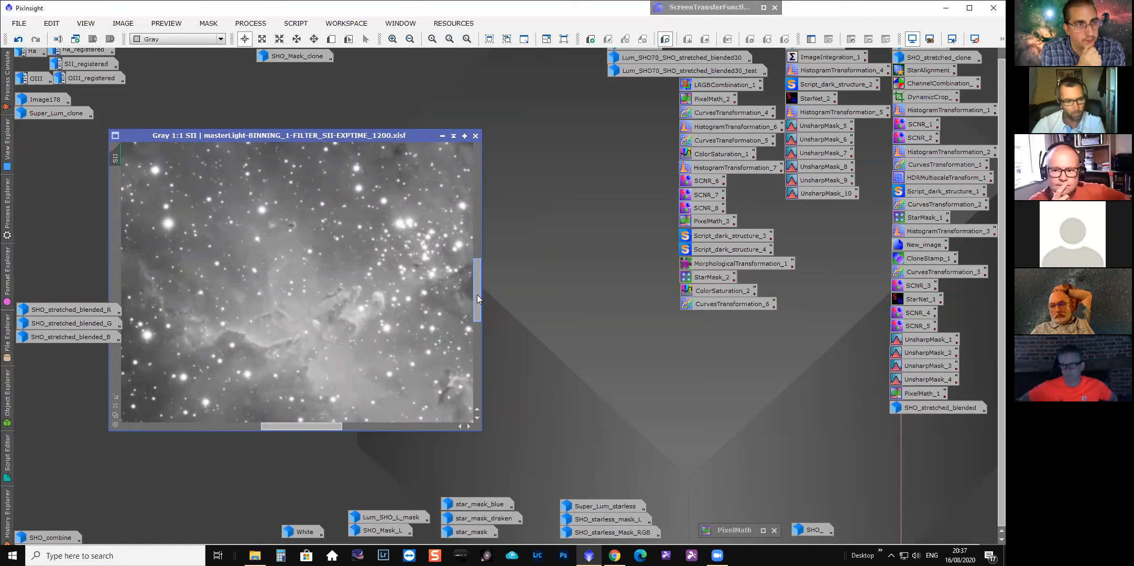
left_click(442, 136)
Open the OIII master light image, inspect it zoomed in, then iconize it.
double_click(35, 78)
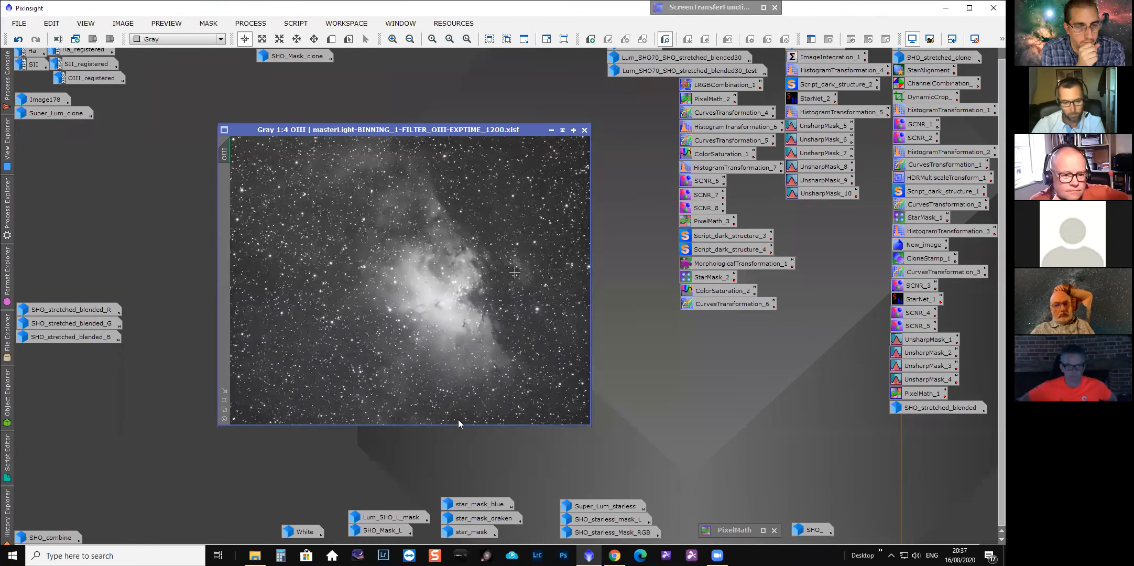
scroll(471, 319, "up", 2)
left_click_drag(586, 282, 578, 311)
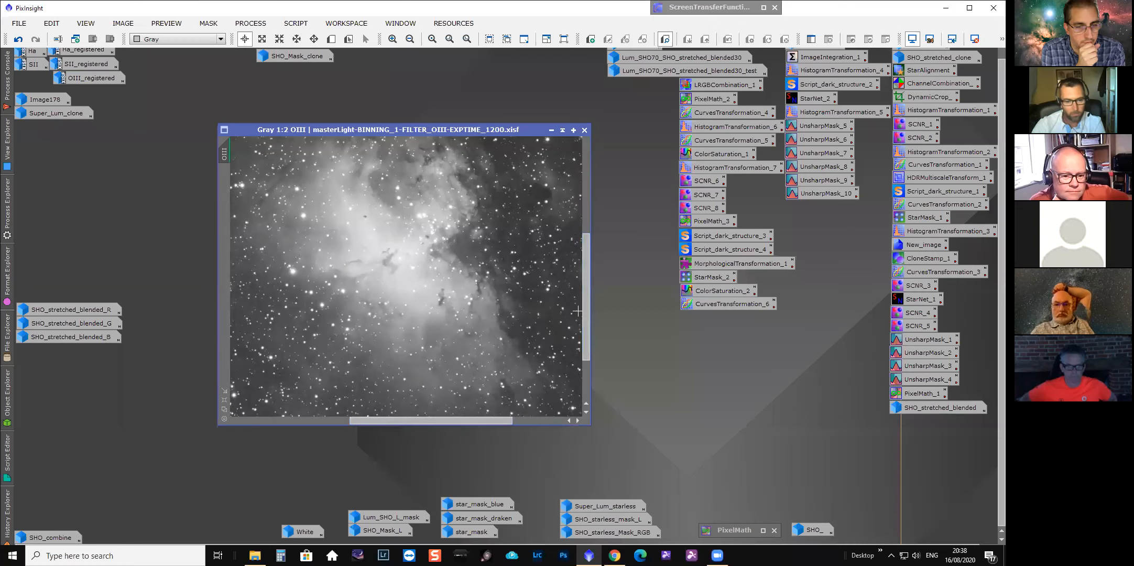
scroll(552, 313, "up", 1)
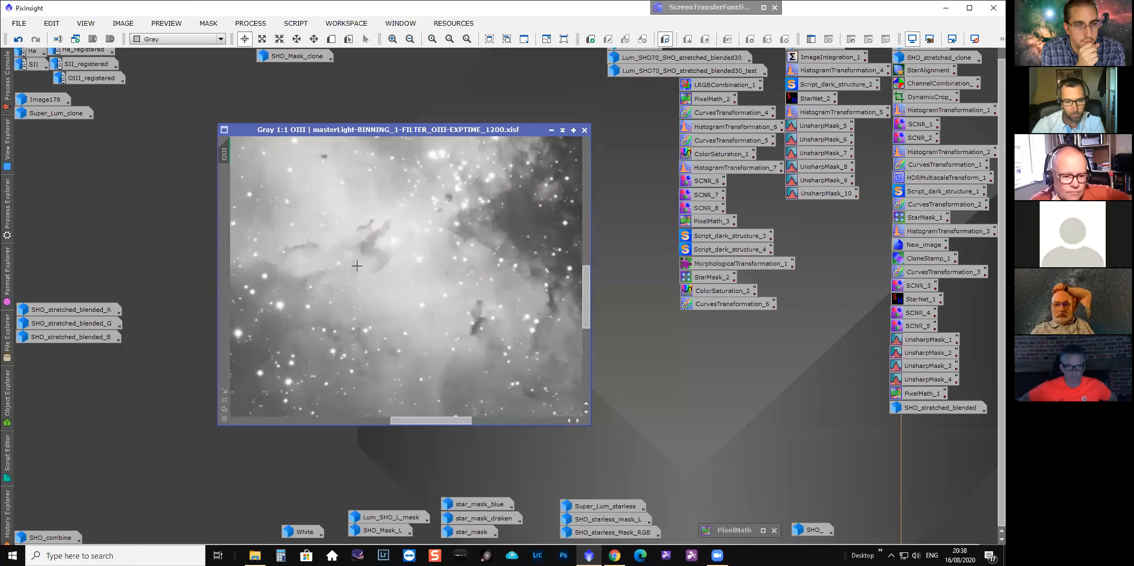
left_click(551, 129)
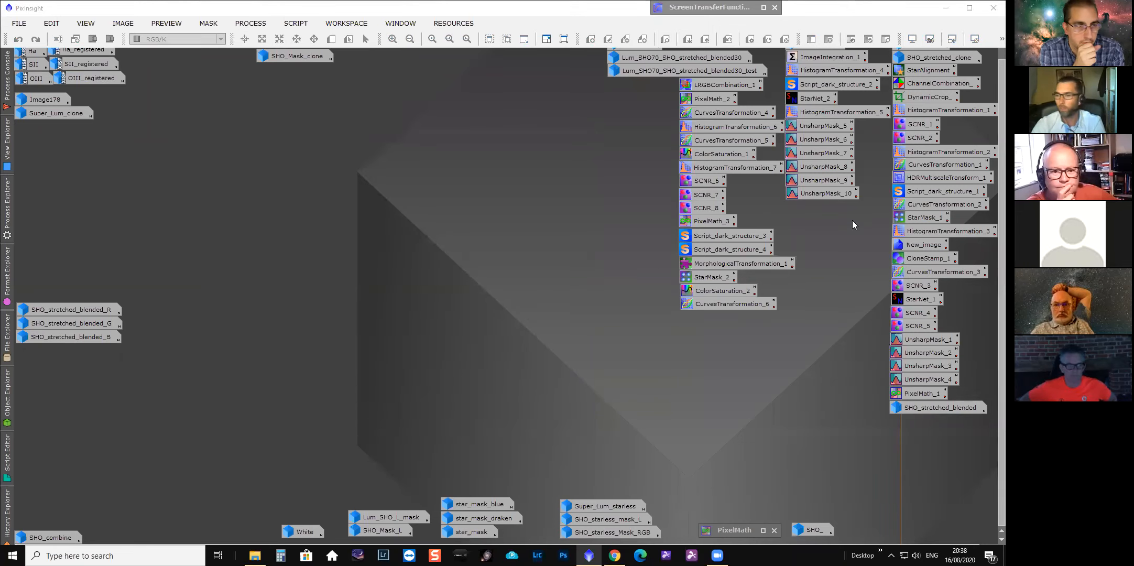
Examine the details of the Ha and OIII image icons in the workspace.
scroll(990, 158, "up", 1)
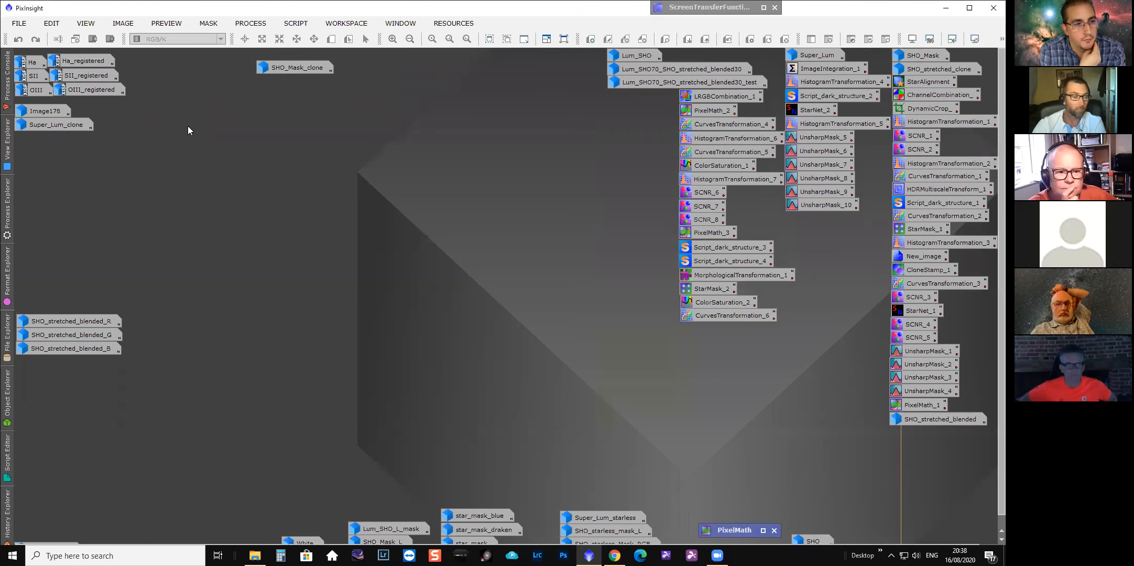
mouse_move(34, 60)
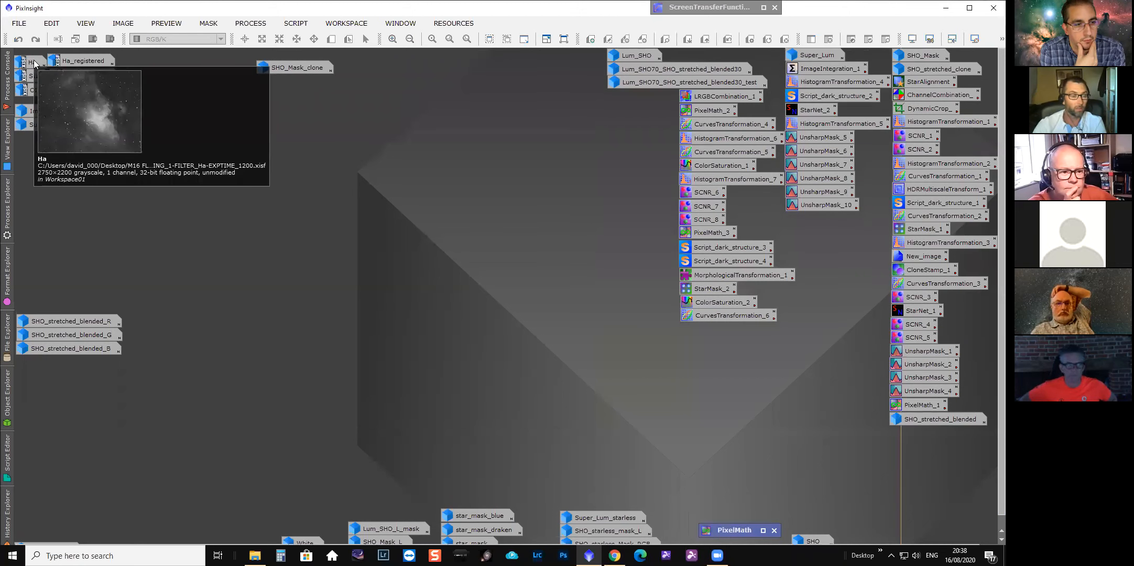
mouse_move(46, 87)
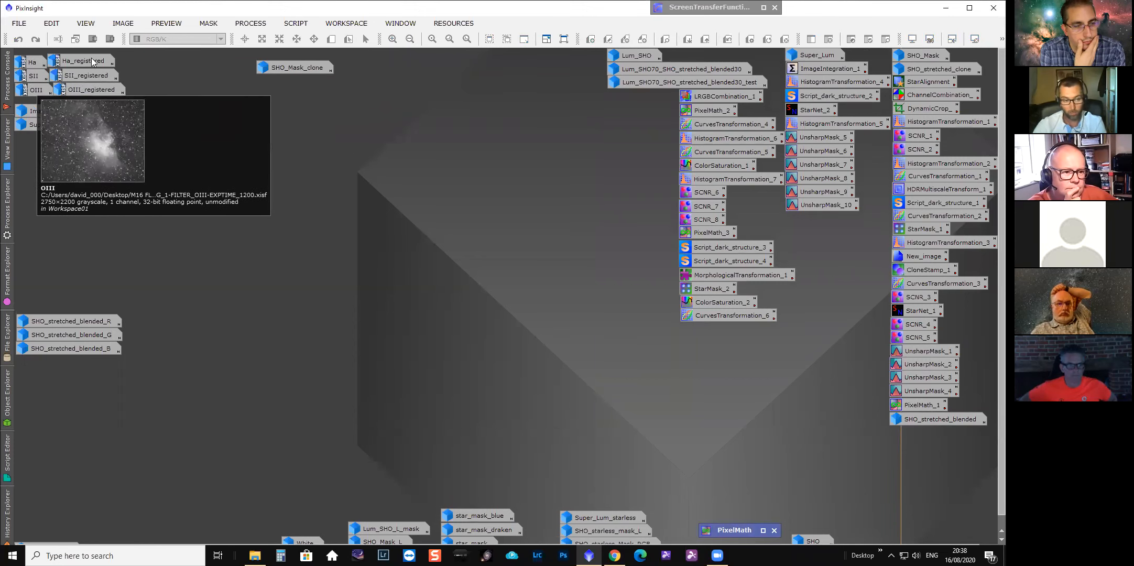
mouse_move(87, 62)
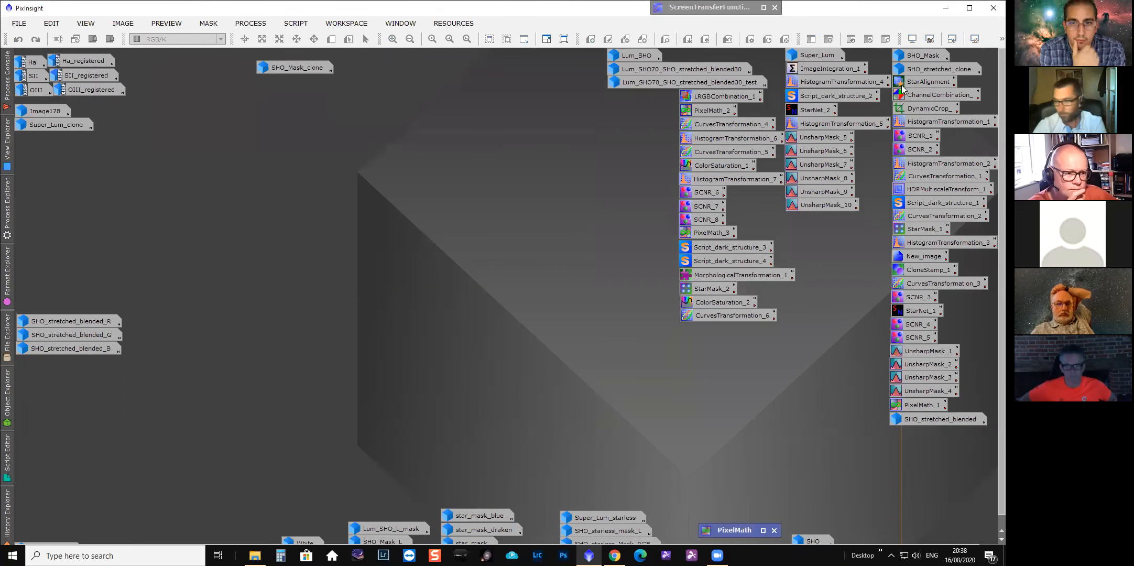
Open the SHO_Mask image and view it zoomed out.
double_click(917, 56)
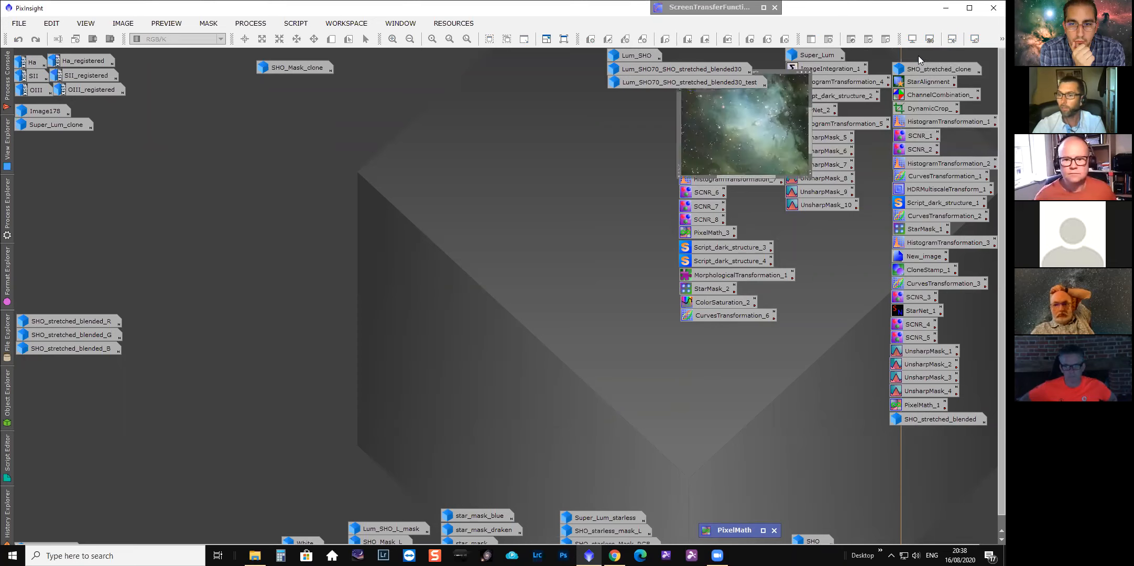
left_click_drag(527, 110, 494, 98)
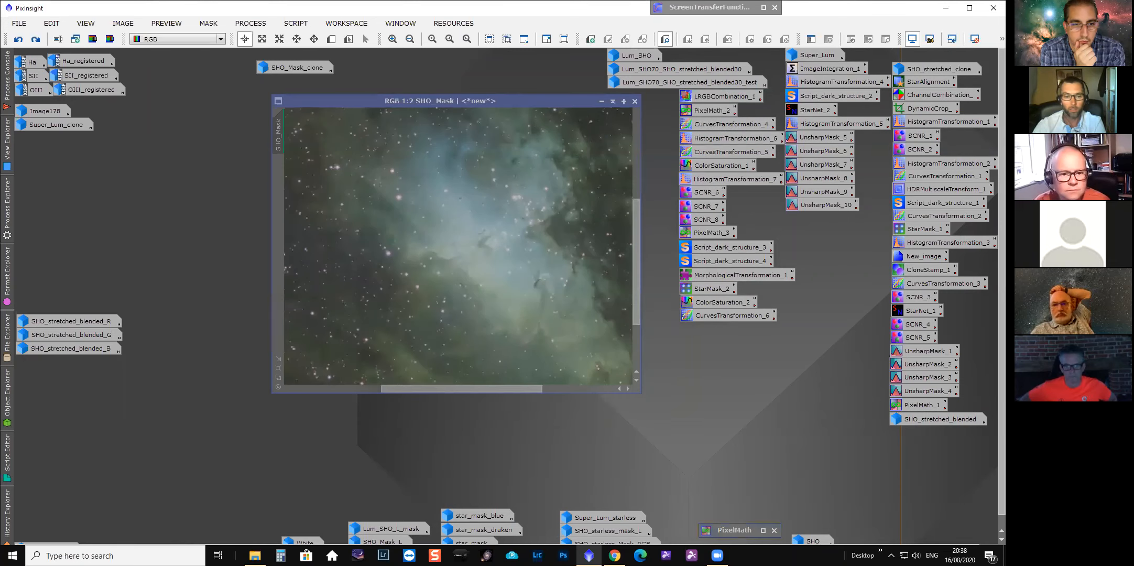
scroll(552, 221, "down", 1)
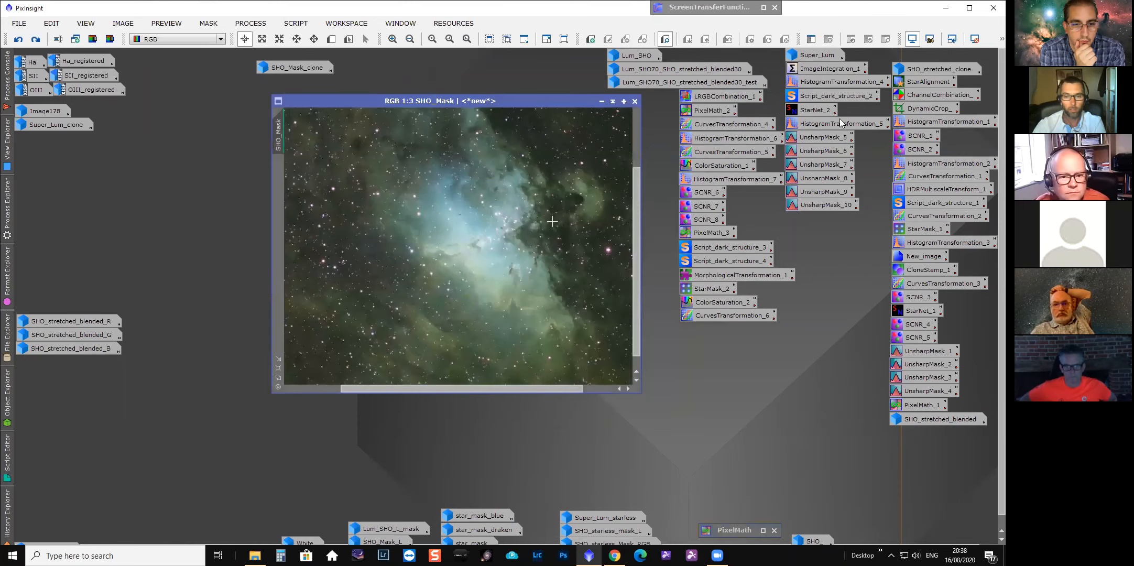
Open SHO_stretched_clone to compare it with SHO_Mask, then iconize both images.
double_click(928, 69)
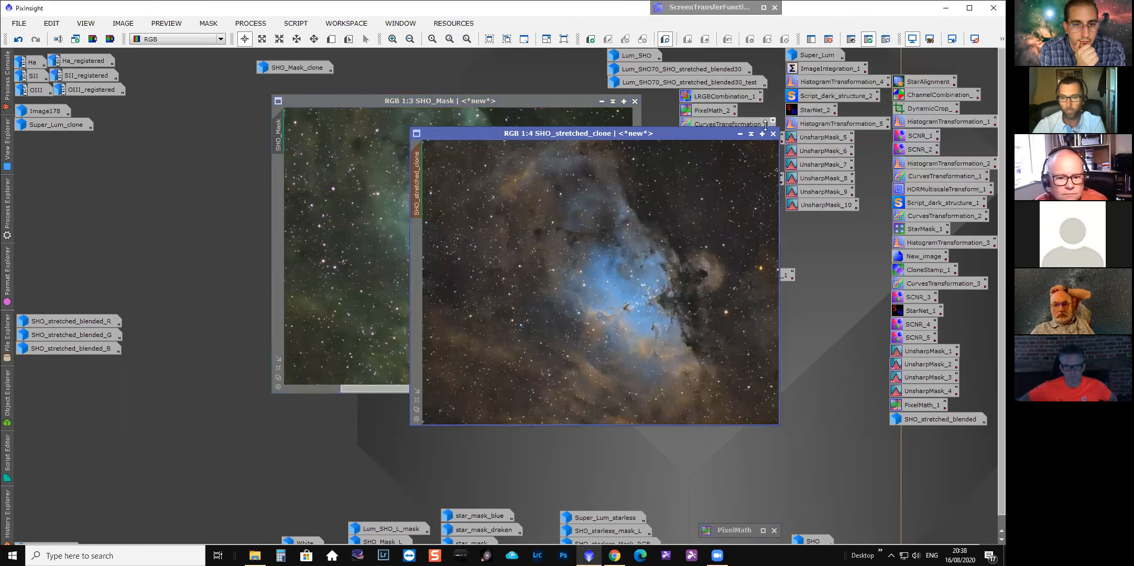
left_click_drag(649, 178, 625, 193)
left_click_drag(695, 148, 650, 178)
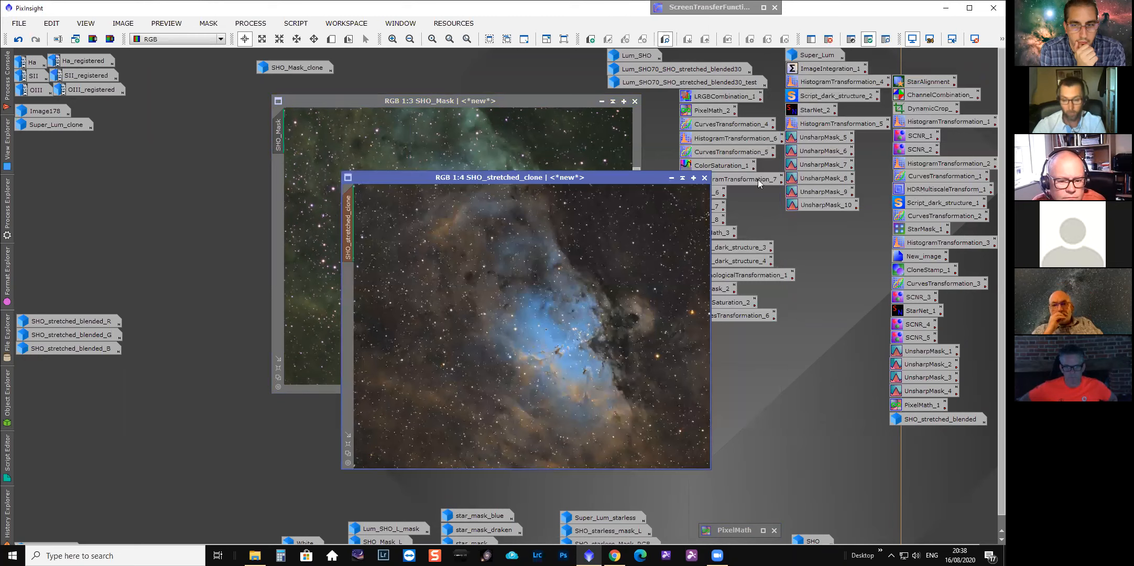
left_click(670, 178)
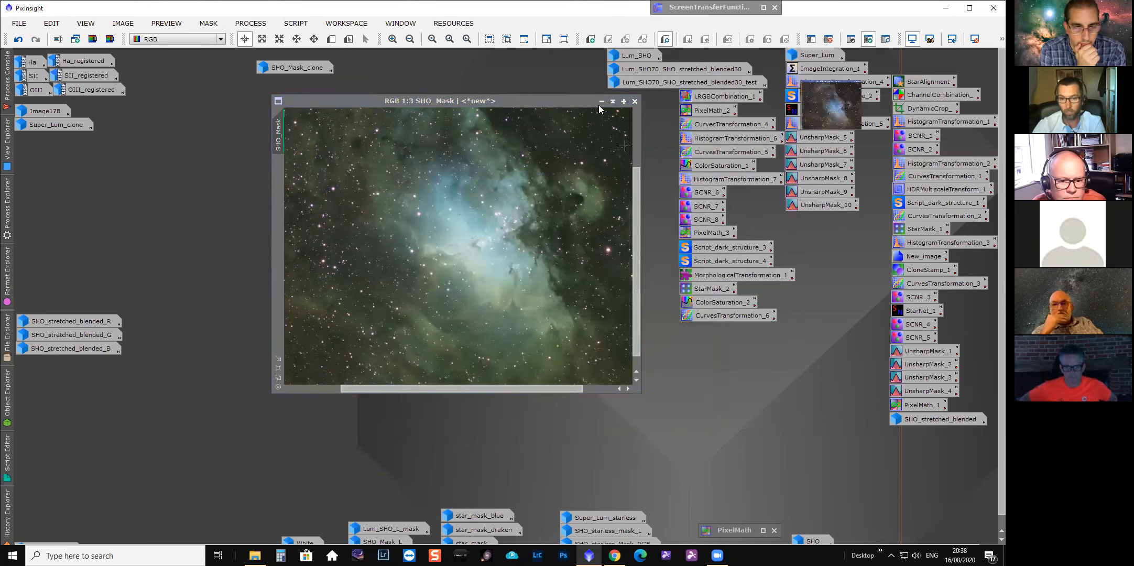
left_click(601, 101)
Review the StarAlignment settings with Ha as reference and SII and OIII as targets, and the ChannelCombination channel assignments.
double_click(912, 84)
left_click_drag(399, 94, 468, 114)
double_click(32, 65)
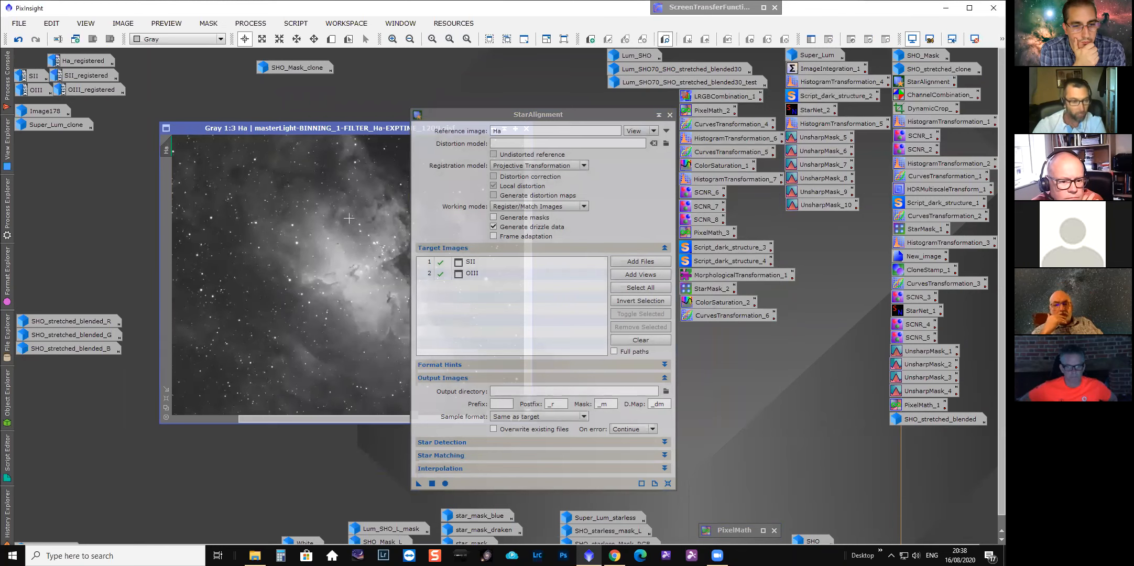
left_click_drag(357, 131, 307, 149)
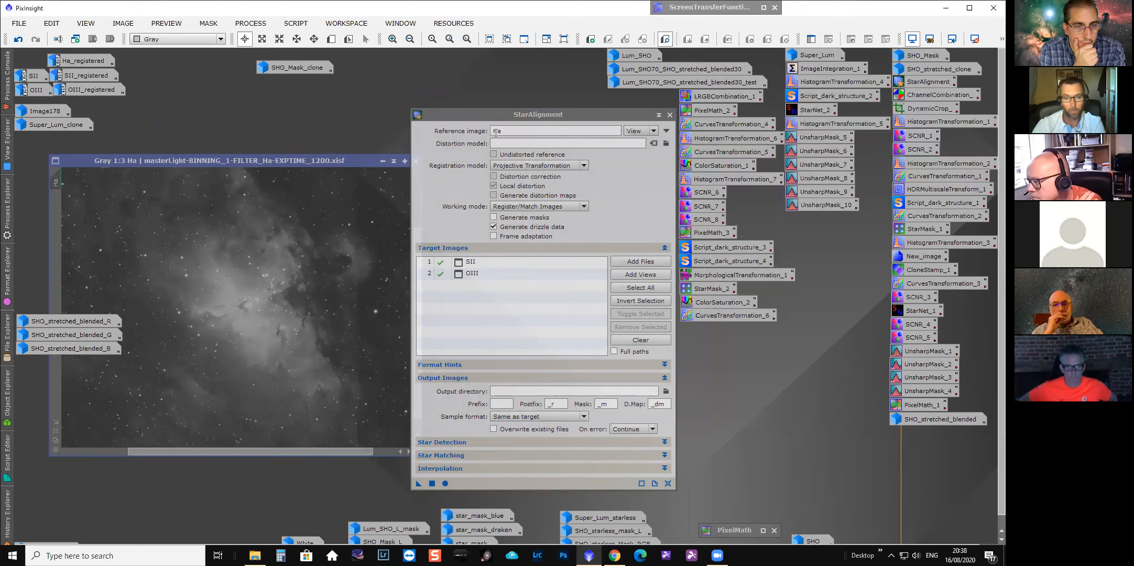
left_click(383, 160)
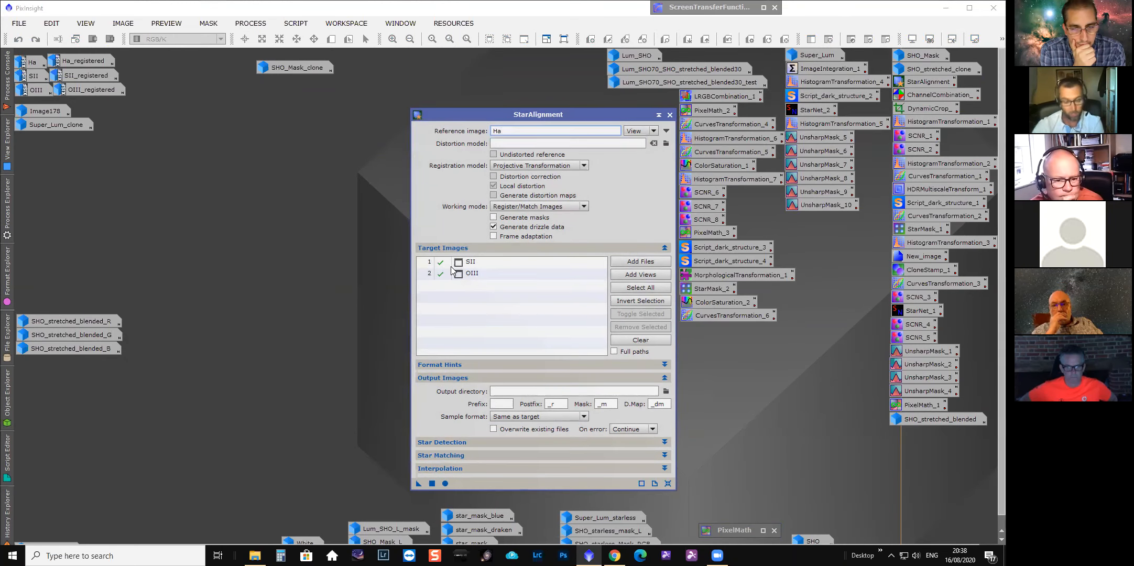
left_click(479, 276)
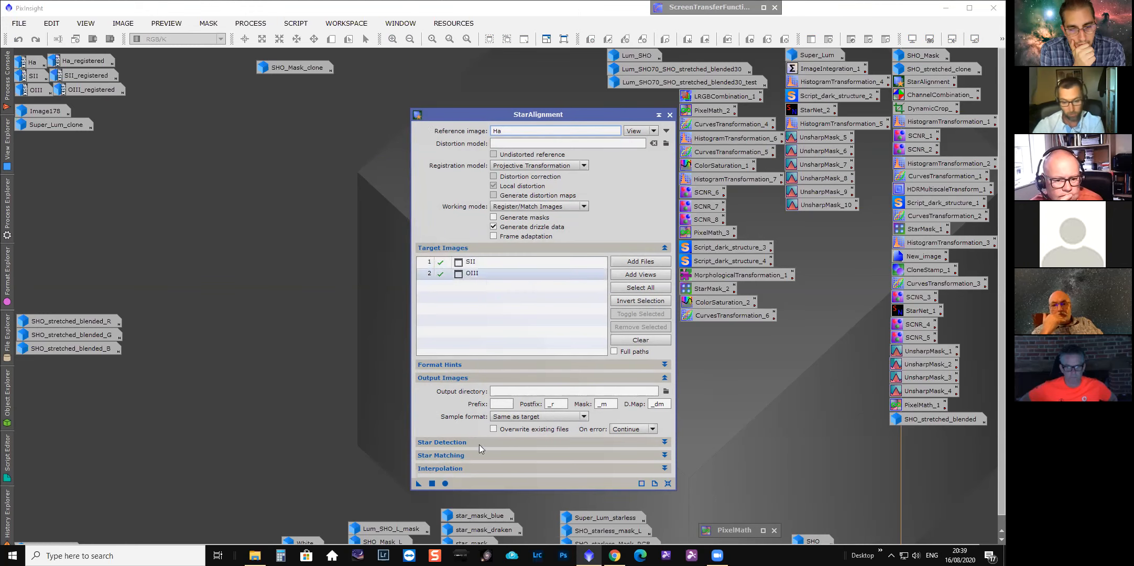
left_click(659, 116)
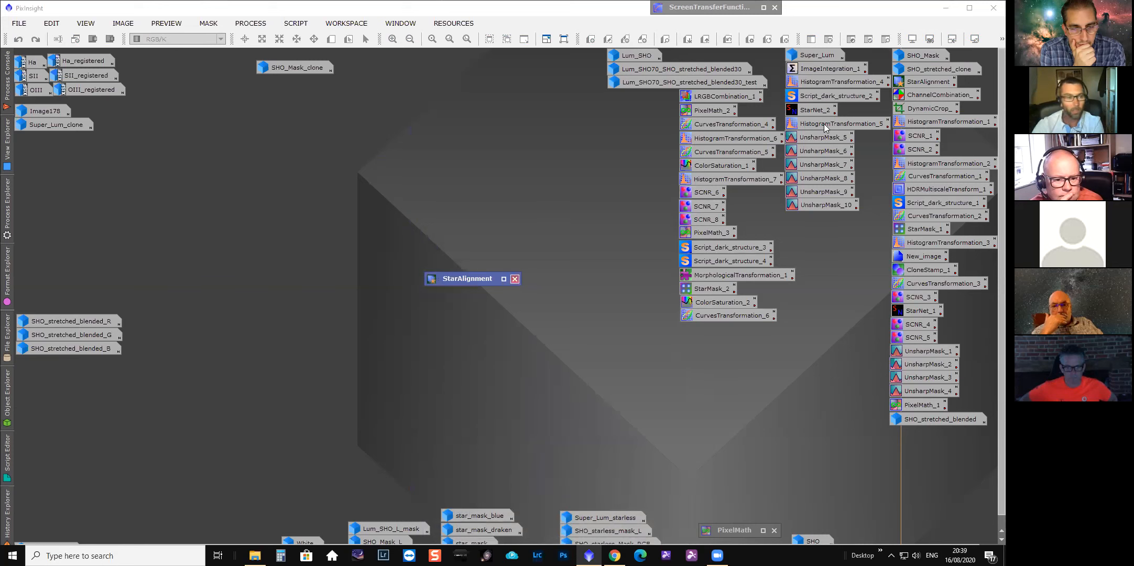
double_click(921, 93)
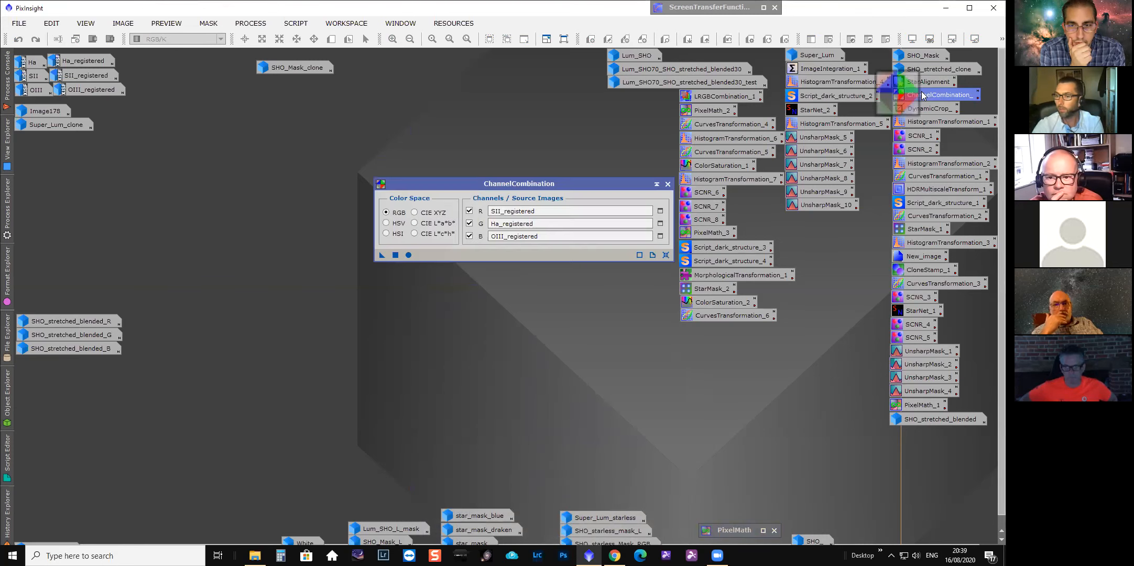
left_click(655, 184)
Reopen the SHO_Mask image and view it zoomed out.
double_click(919, 55)
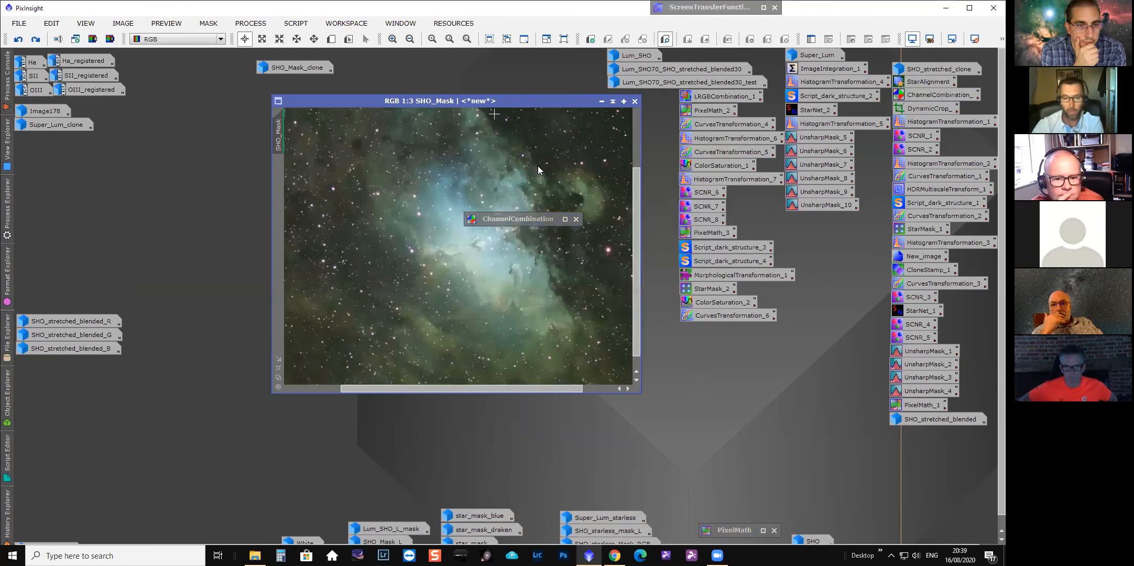
left_click_drag(540, 103, 600, 196)
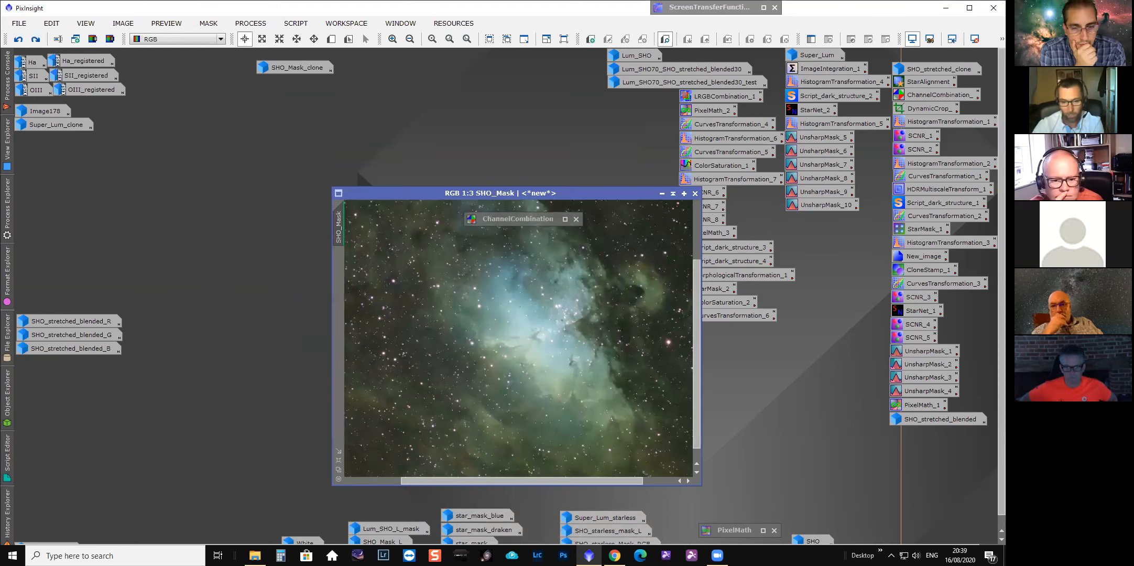
scroll(552, 259, "down", 1)
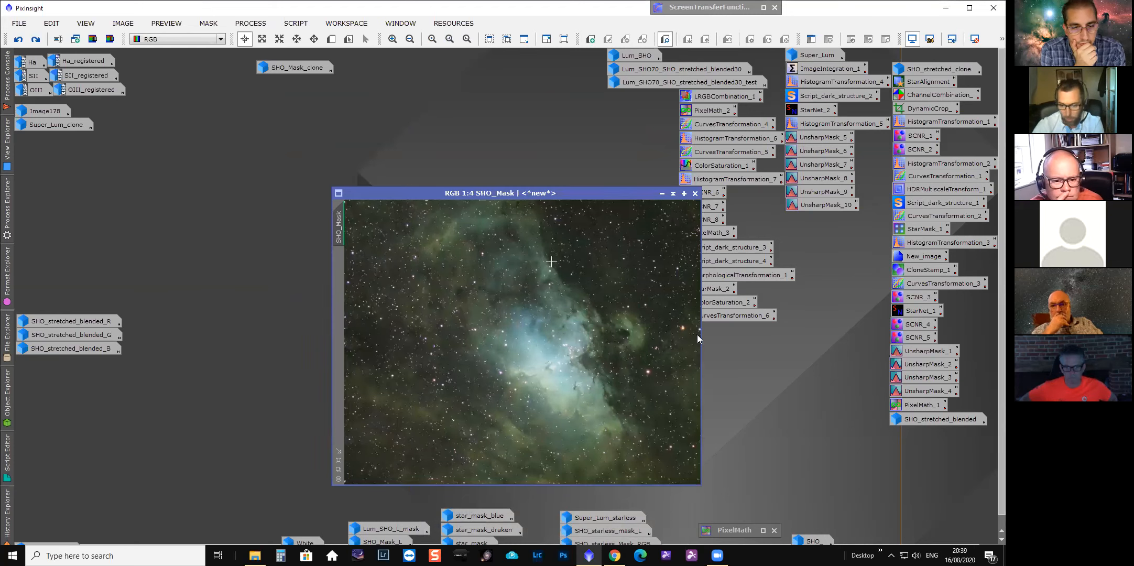
Zoom into the SHO_Mask image and pan around it to inspect the nebula and star detail.
scroll(552, 260, "up", 3)
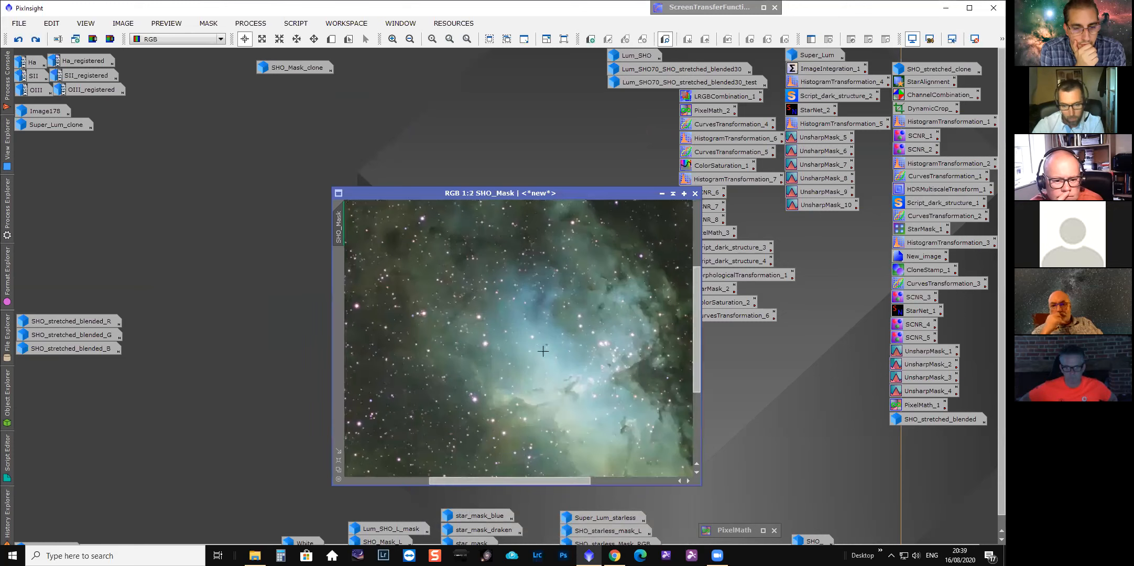
left_click_drag(696, 330, 696, 373)
left_click_drag(513, 480, 525, 481)
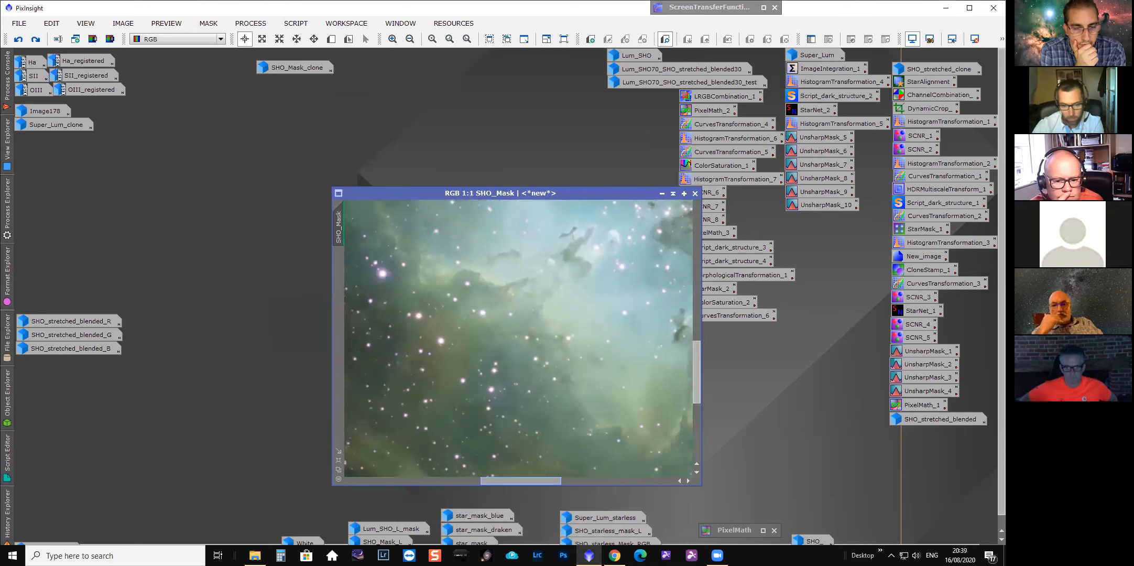
left_click_drag(696, 372, 696, 341)
scroll(567, 338, "up", 1)
left_click_drag(504, 480, 475, 480)
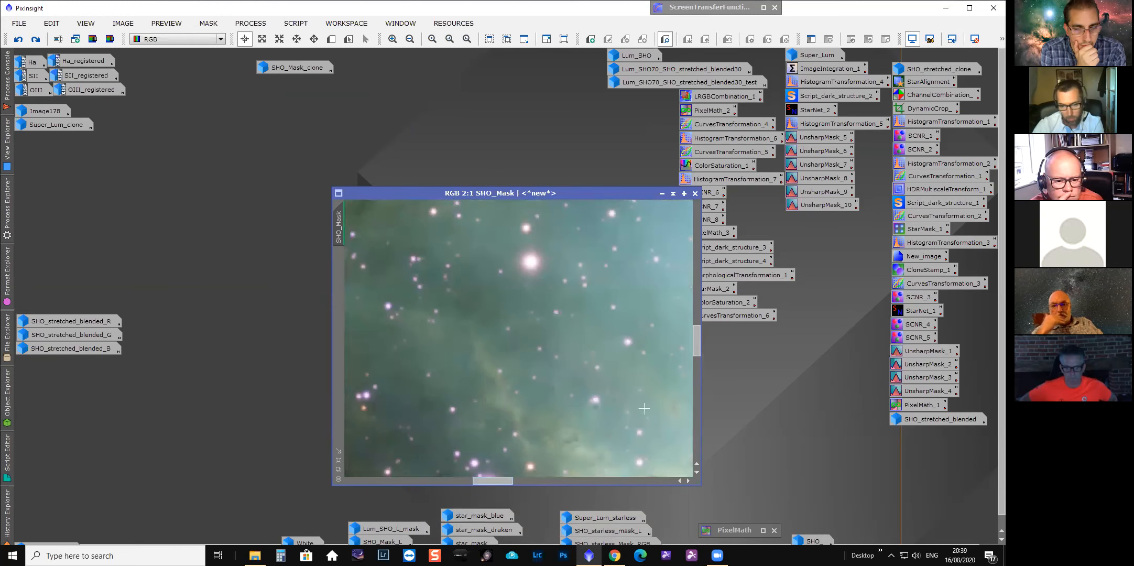
scroll(641, 408, "down", 2)
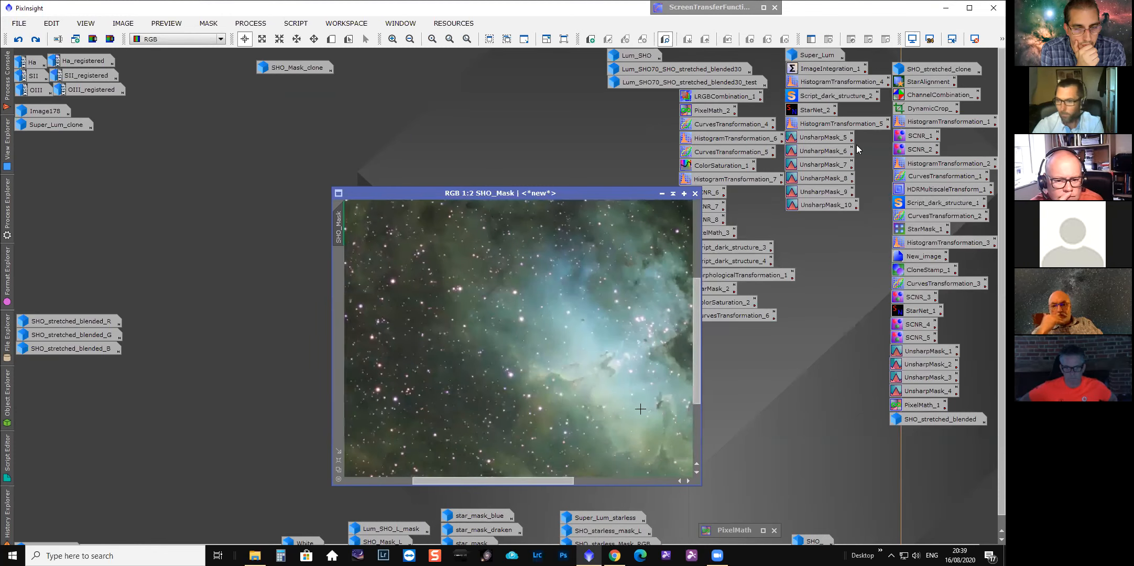
scroll(641, 407, "down", 1)
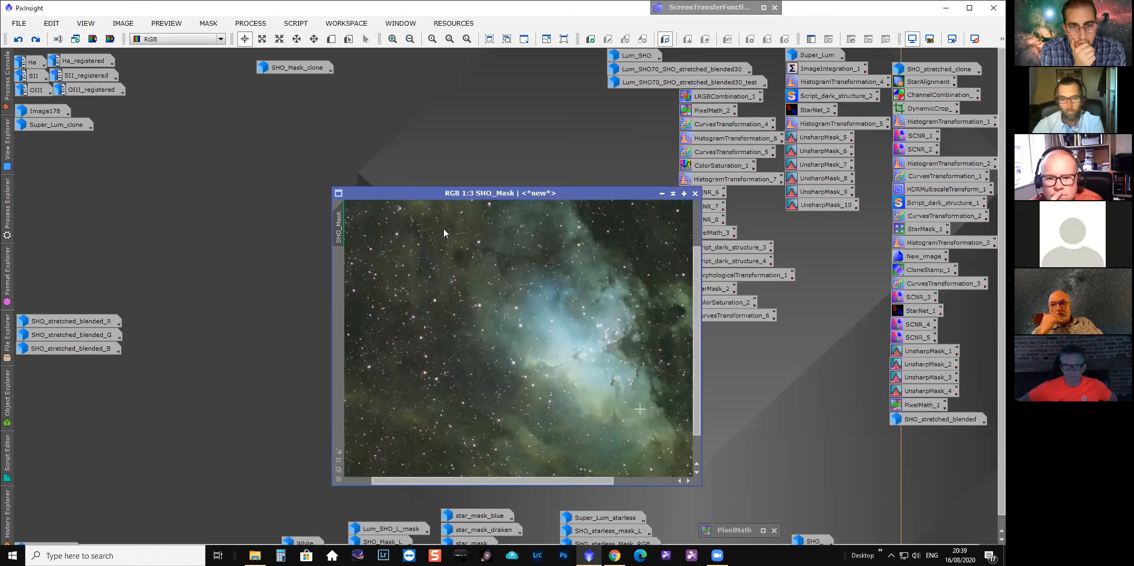
Open the ChannelCombination process icon and the Ha_registered image for review, then close both.
left_click(662, 193)
double_click(939, 95)
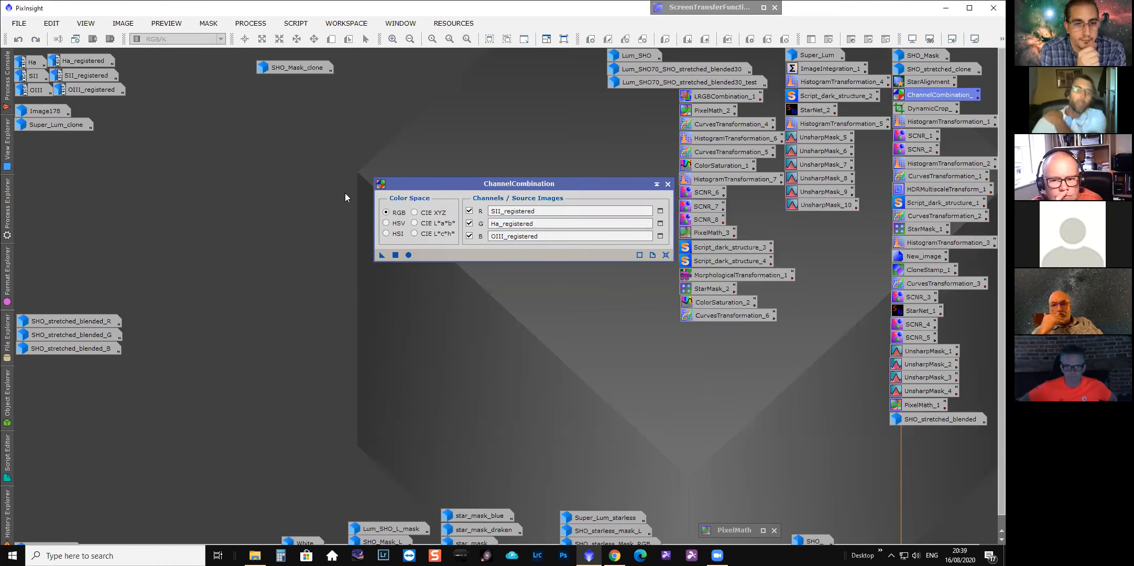
double_click(83, 61)
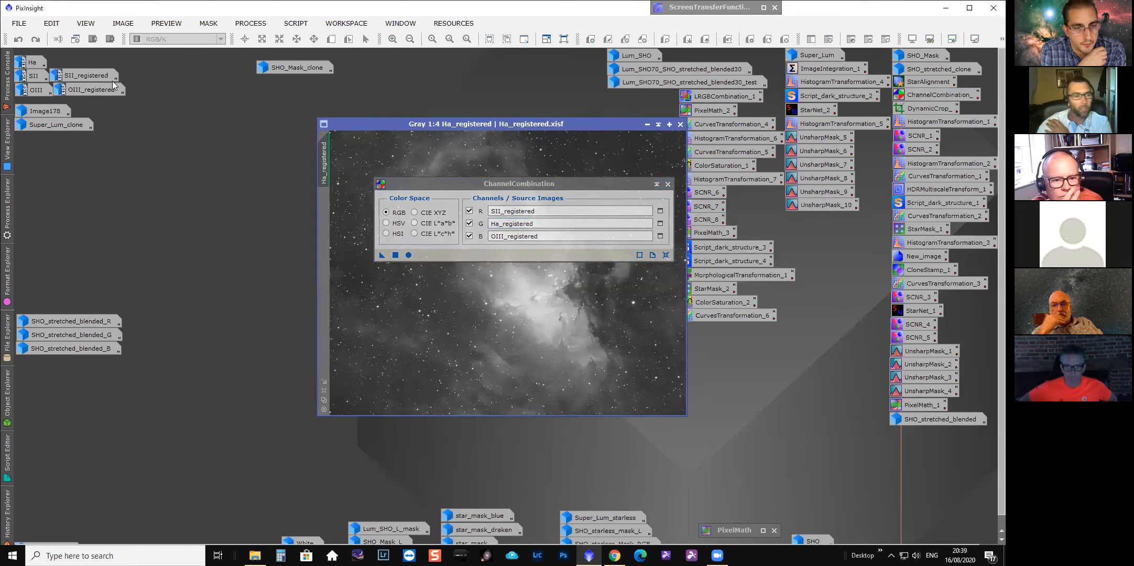
left_click(668, 183)
left_click(647, 124)
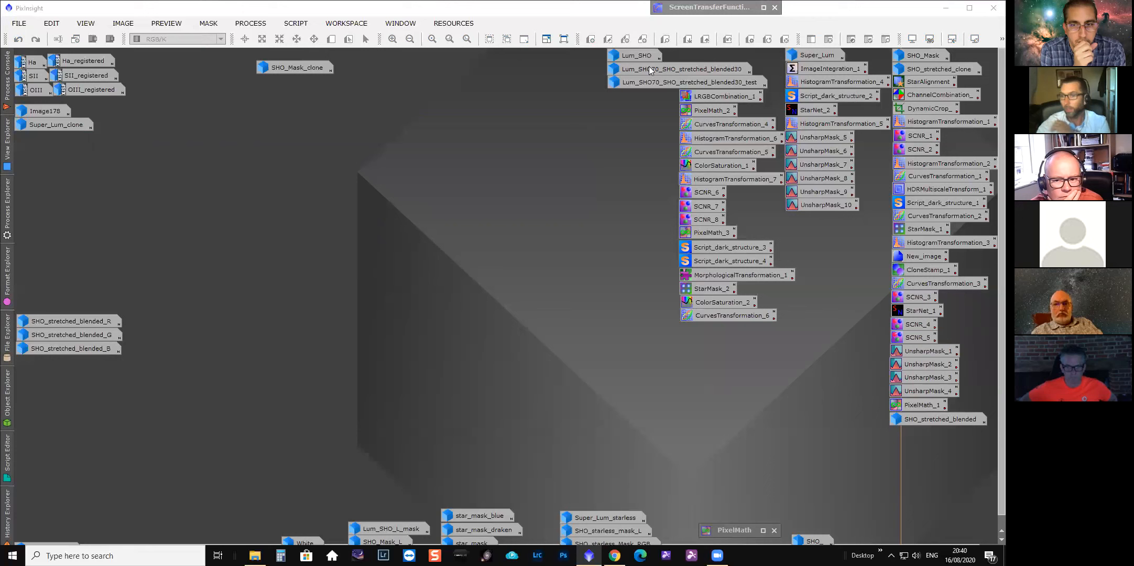
Reopen the SHO_Mask image and view it zoomed out.
double_click(905, 57)
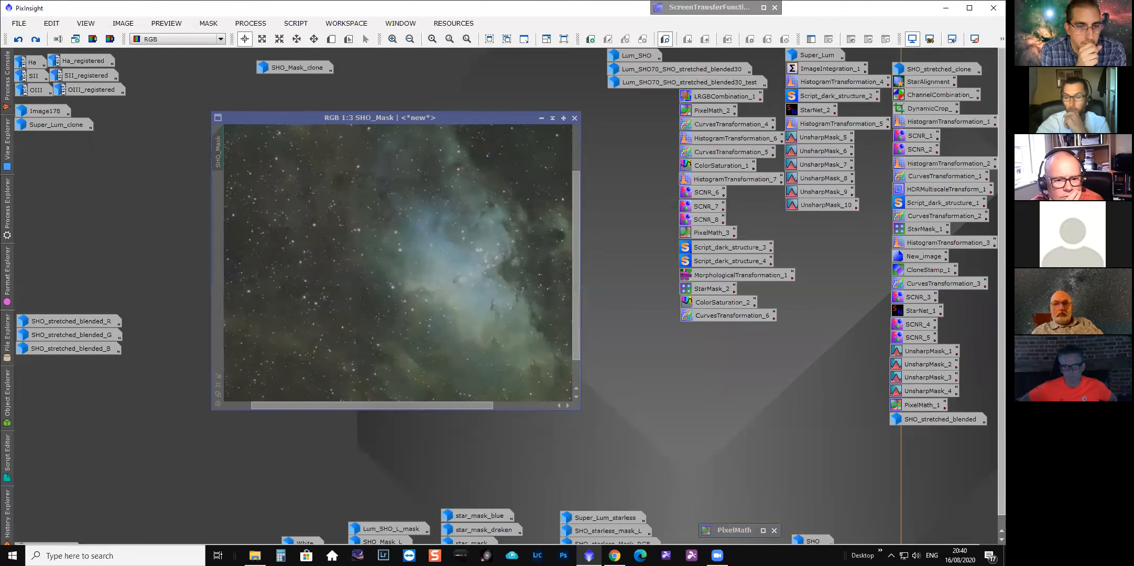
scroll(445, 287, "down", 2)
left_click_drag(446, 118, 559, 117)
Browse the Image178_clone processing history, stepping to the HistogramTransformation state to show the stretched image.
left_click(7, 513)
double_click(39, 358)
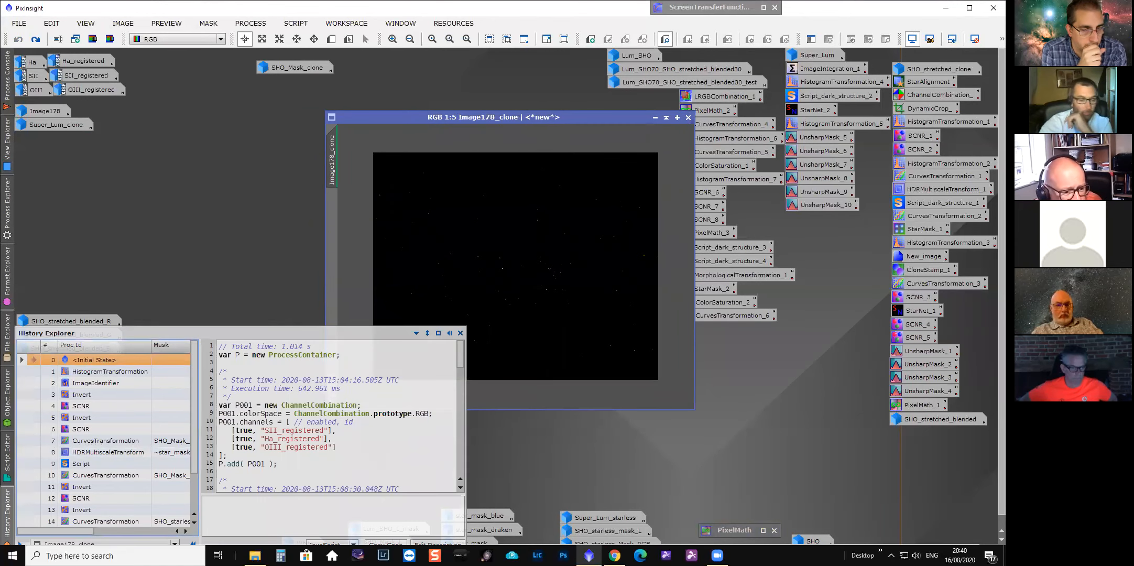
left_click(460, 333)
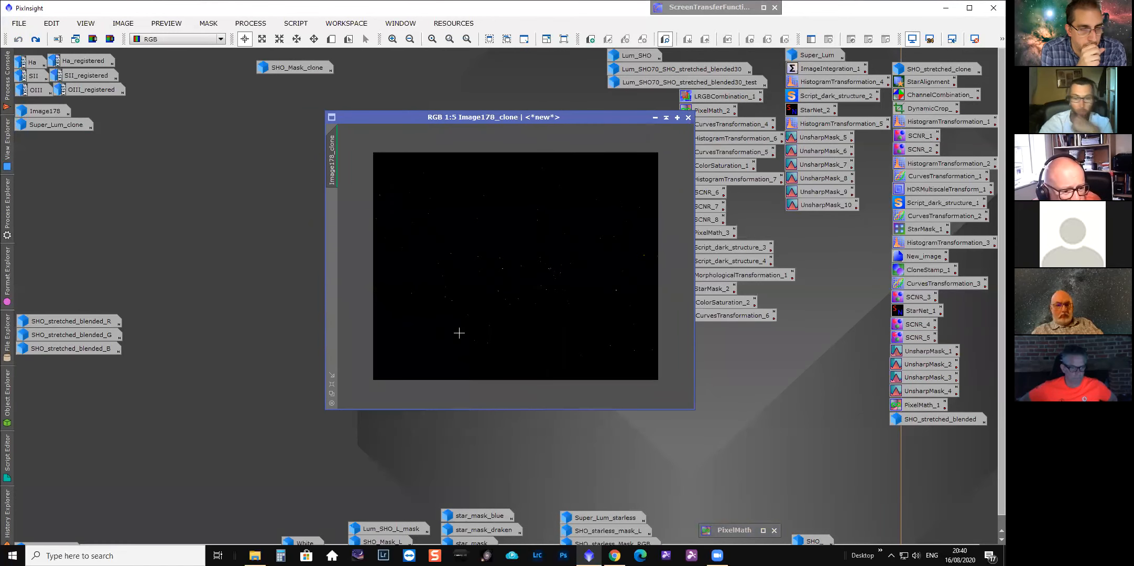
left_click(8, 504)
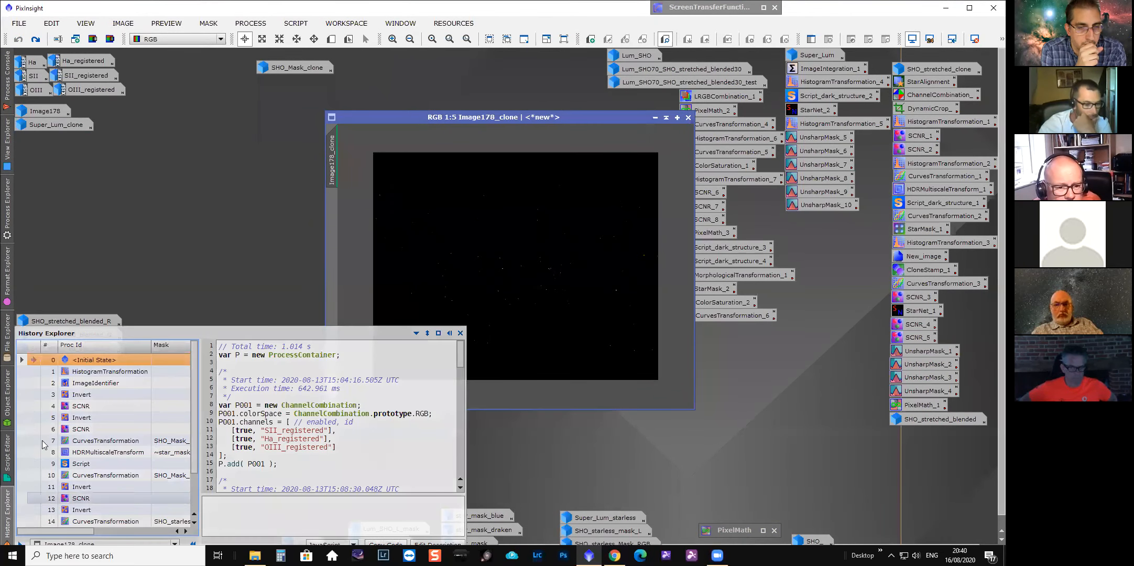
double_click(101, 370)
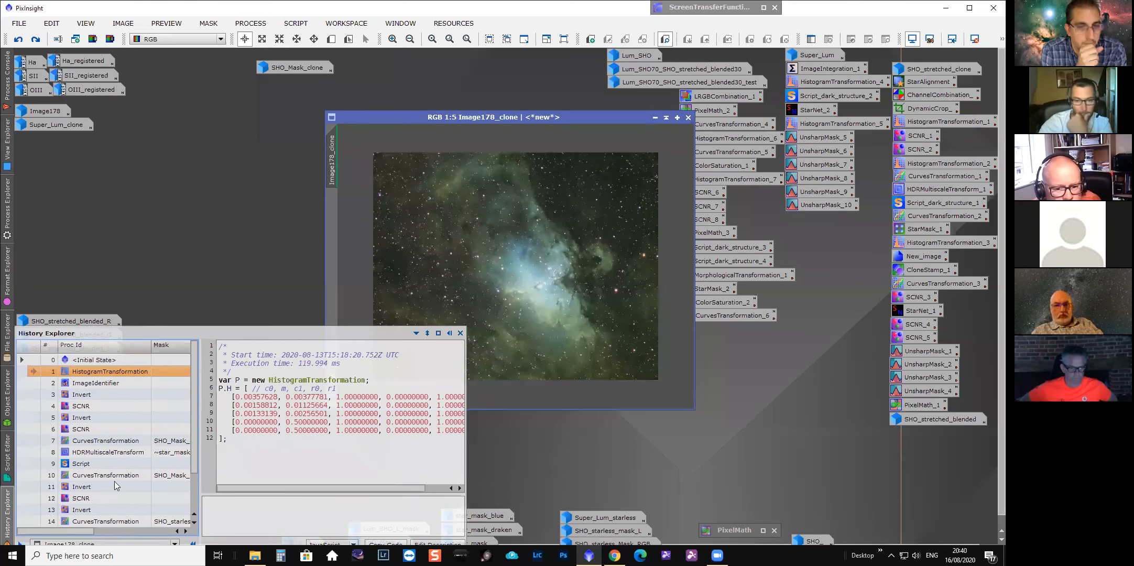
left_click(675, 119)
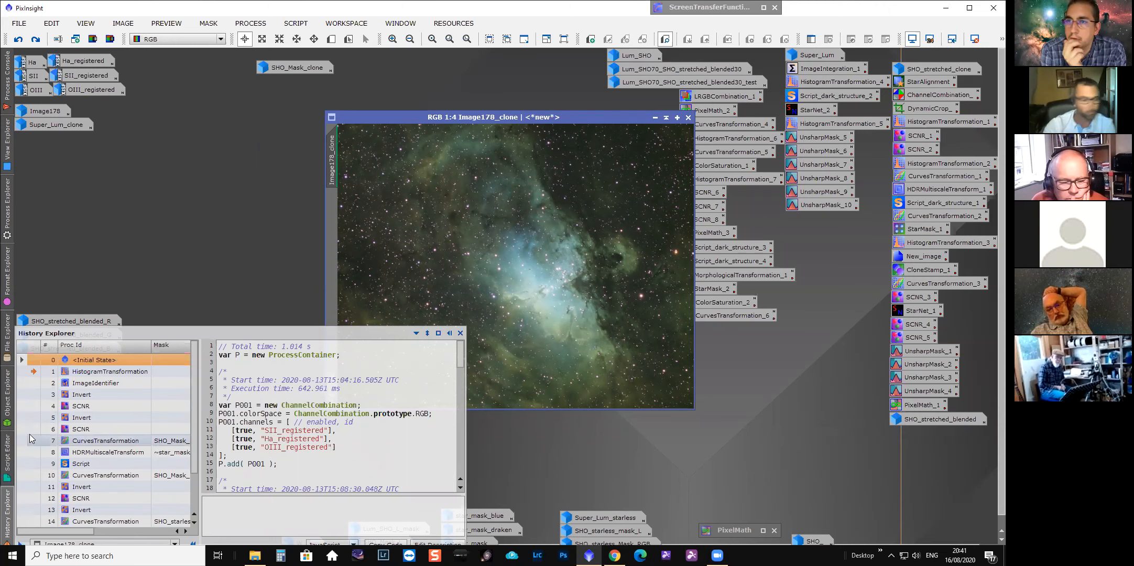
Step SHO_Mask's history to the ImageIdentifier state and zoom in on a star field.
left_click(29, 383)
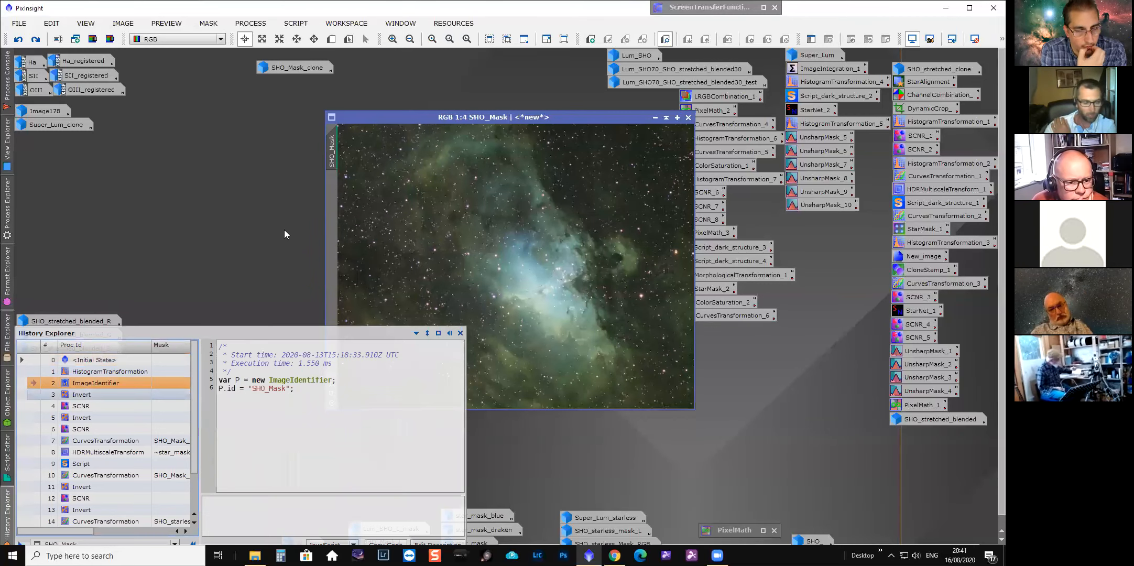
mouse_move(7, 506)
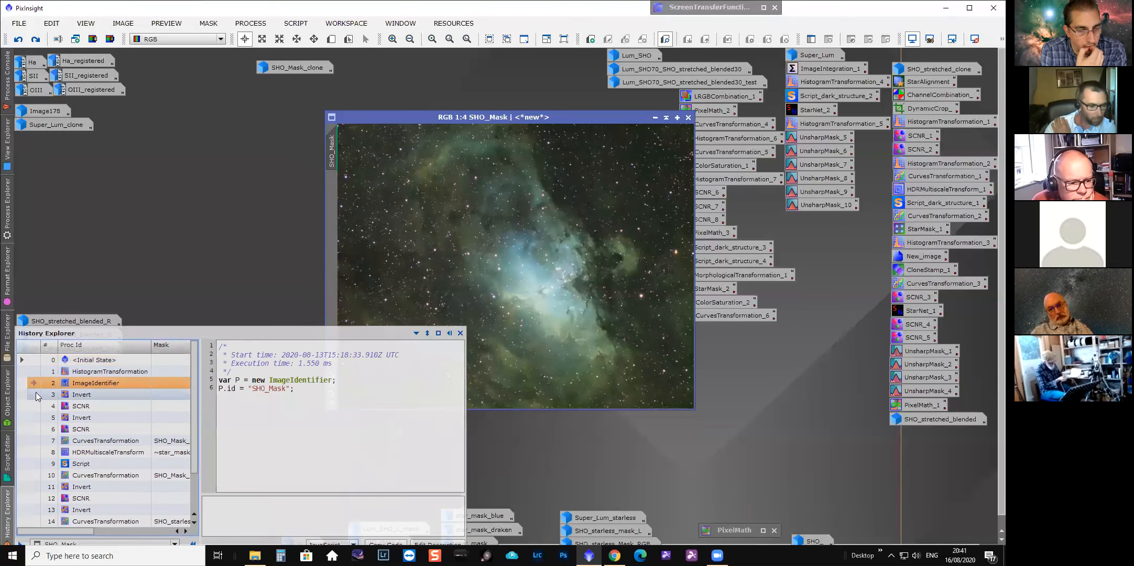
scroll(427, 295, "up", 1)
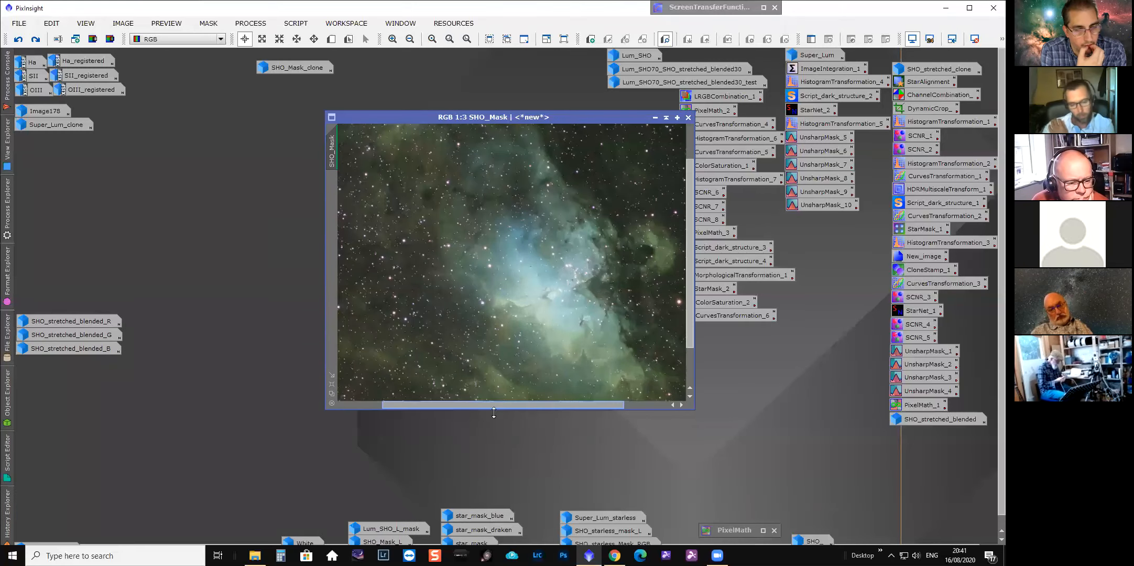
left_click_drag(499, 405, 393, 406)
scroll(459, 397, "up", 1)
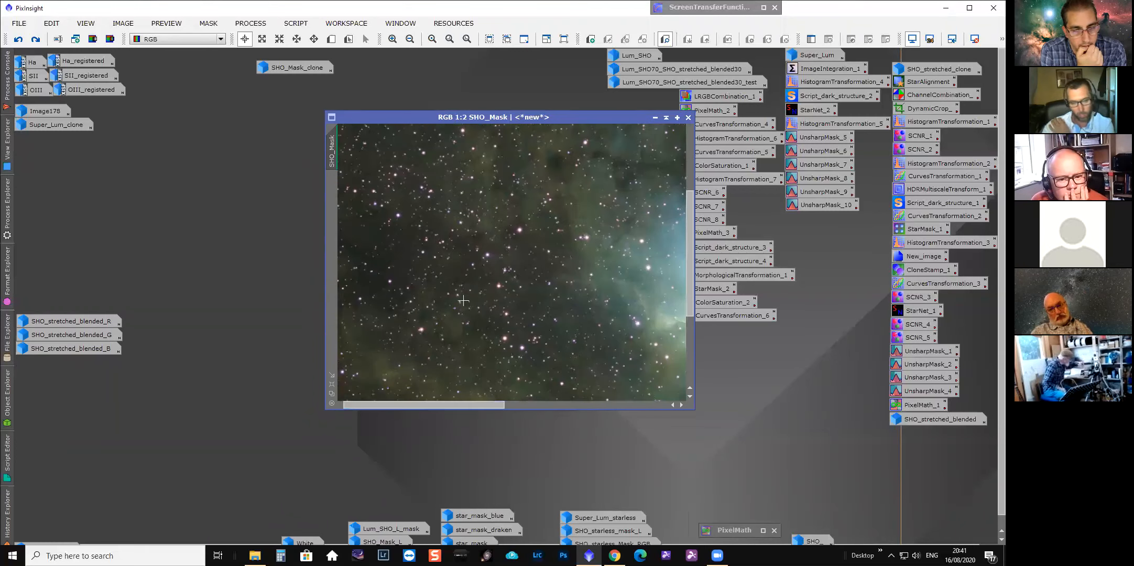
scroll(473, 285, "up", 1)
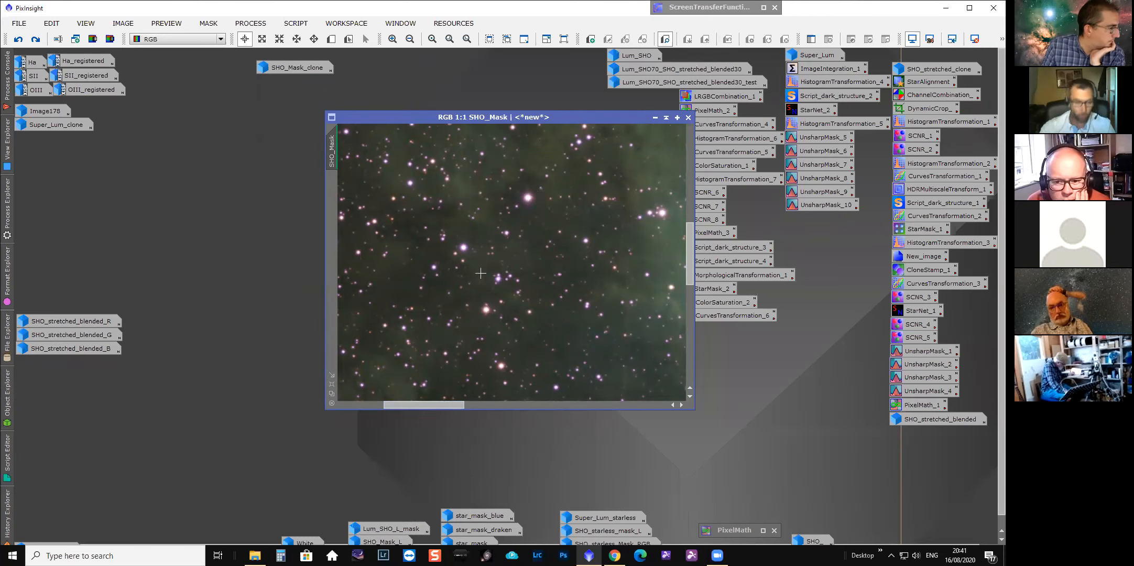
Step through SHO_Mask's Invert and SCNR history states and open the SCNR_1 process icon to review its settings.
left_click(7, 516)
left_click(33, 394)
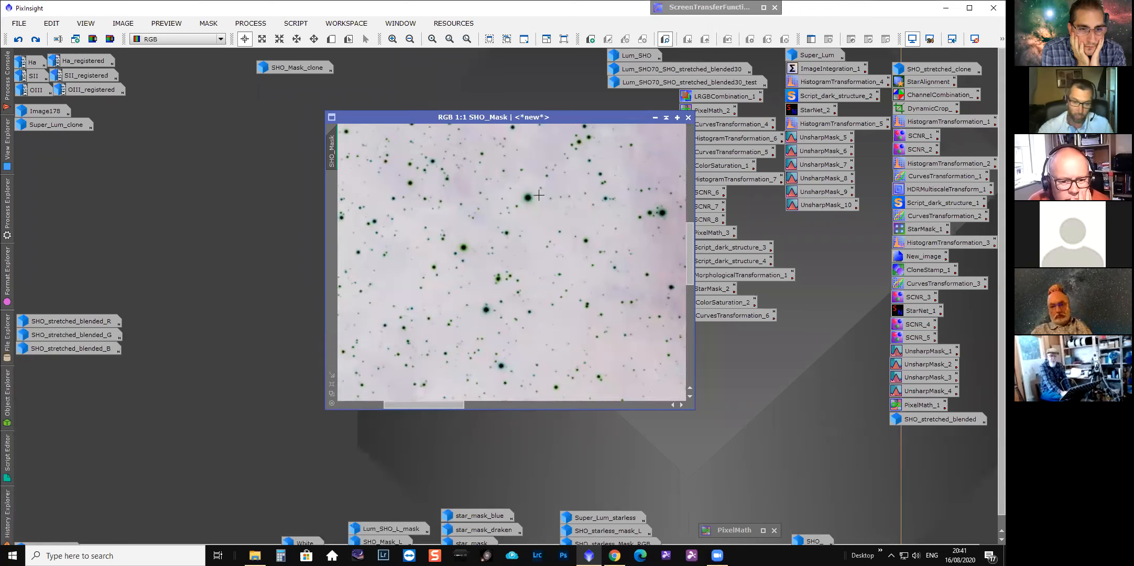
left_click(34, 407)
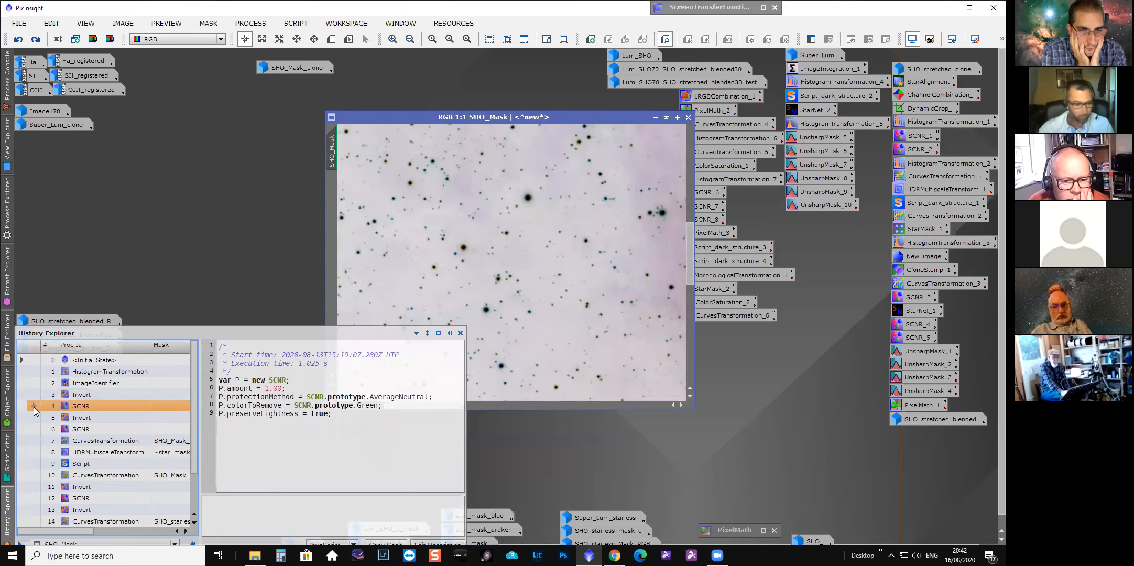
double_click(917, 136)
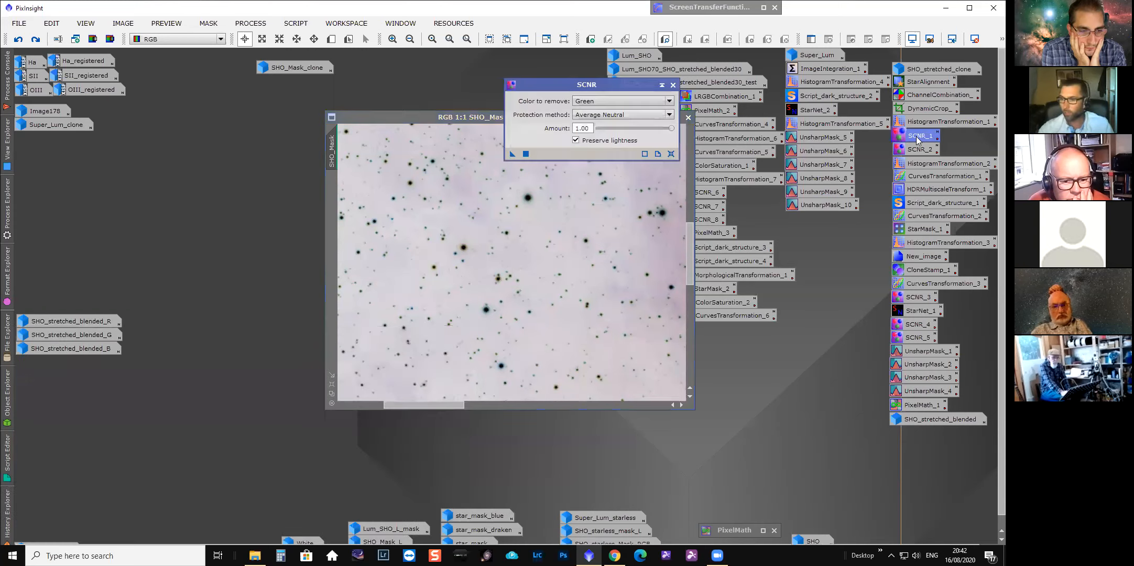
left_click_drag(595, 85, 833, 220)
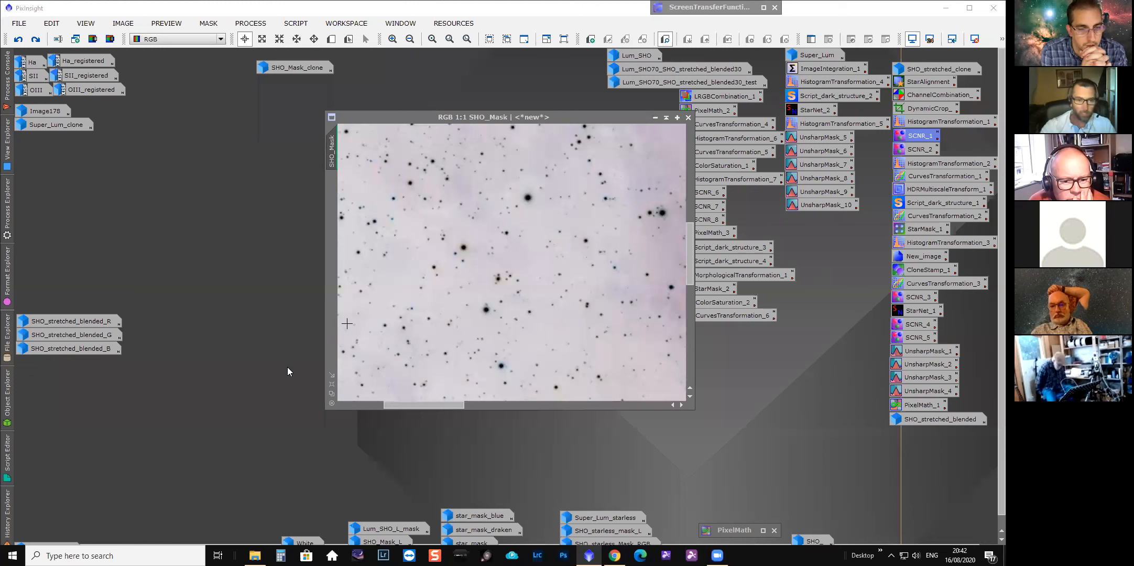
Compare SHO_Mask's ImageIdentifier, Invert and SCNR history states, zoomed out to the whole image.
left_click(362, 259)
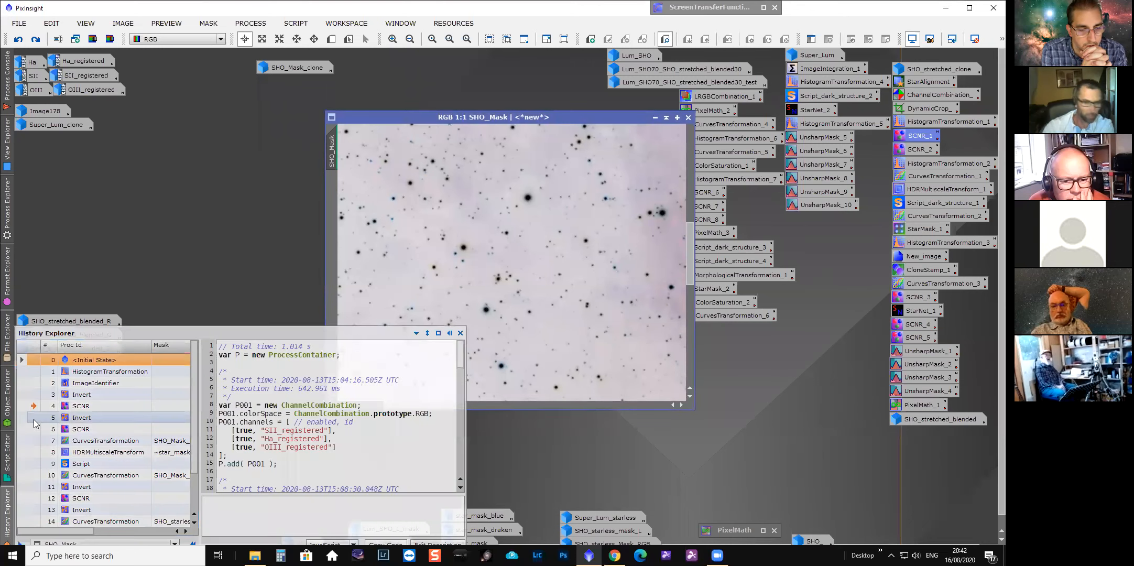
left_click(34, 419)
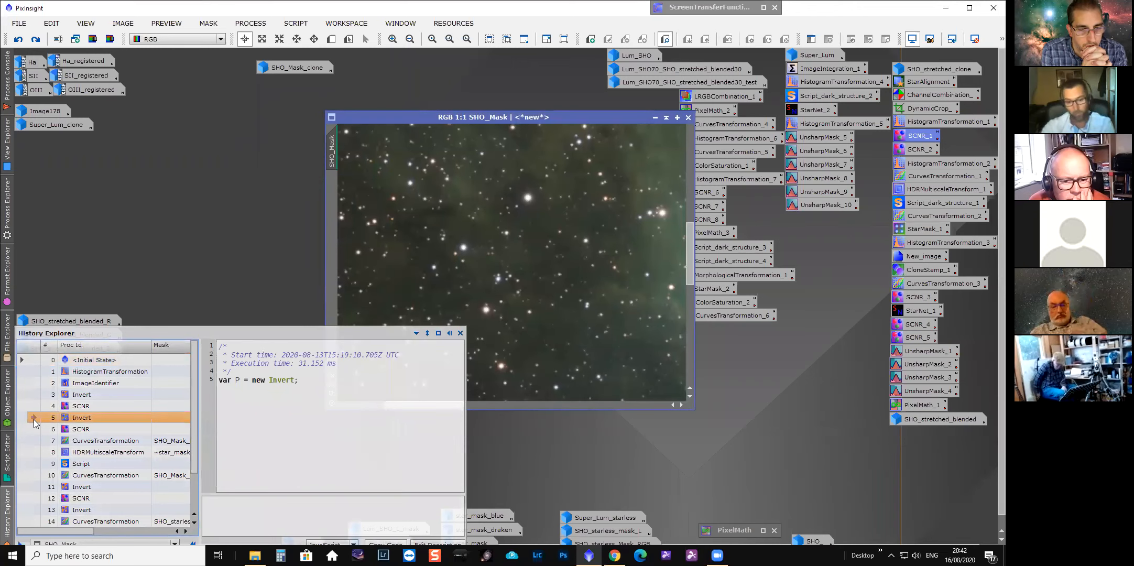
left_click(34, 383)
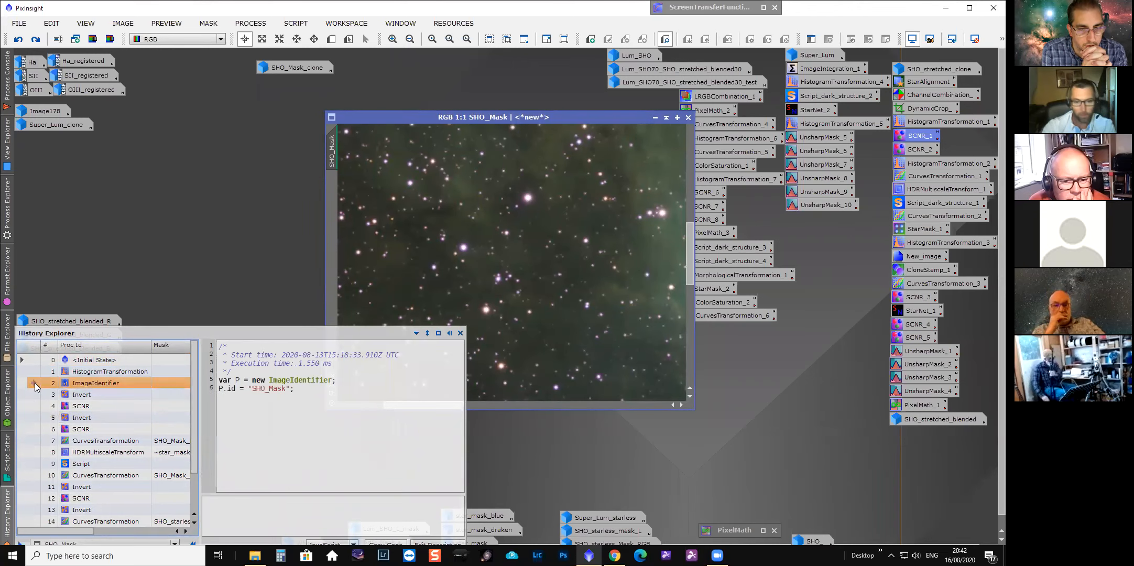
left_click(33, 420)
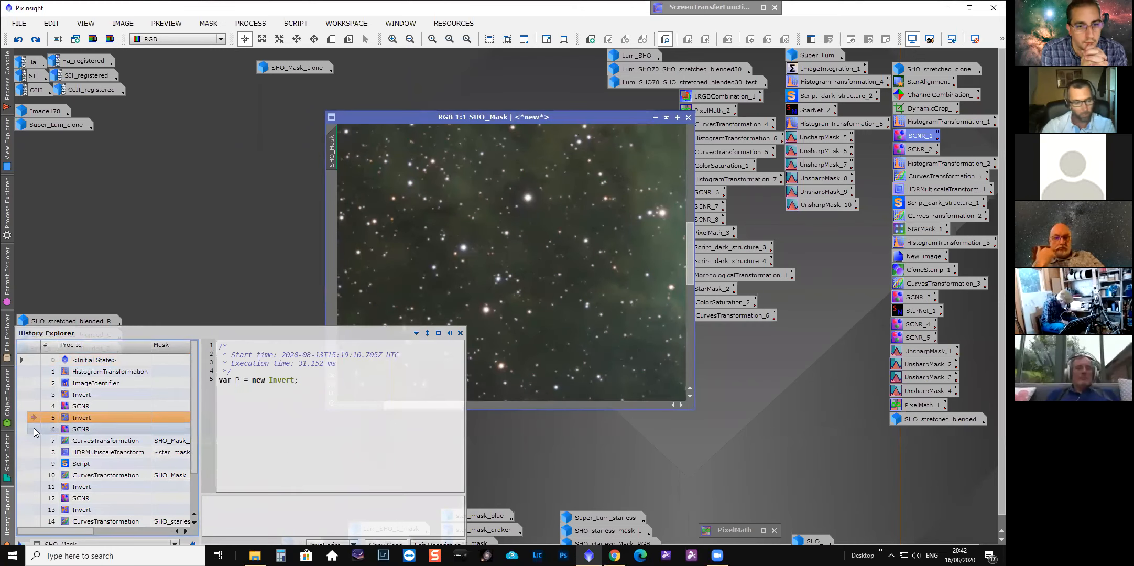
scroll(516, 262, "down", 3)
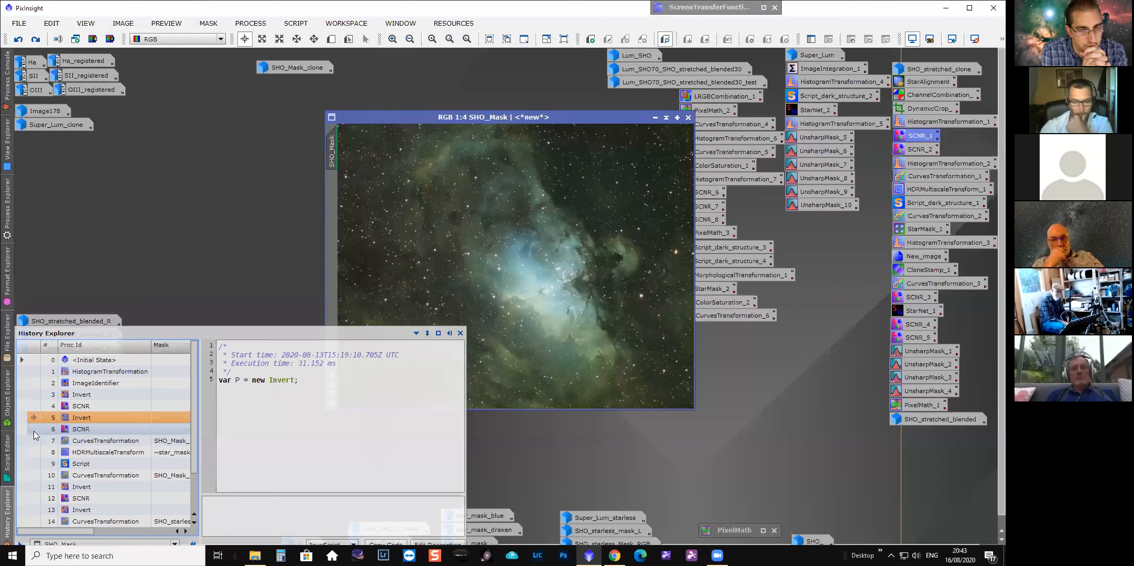
left_click(34, 431)
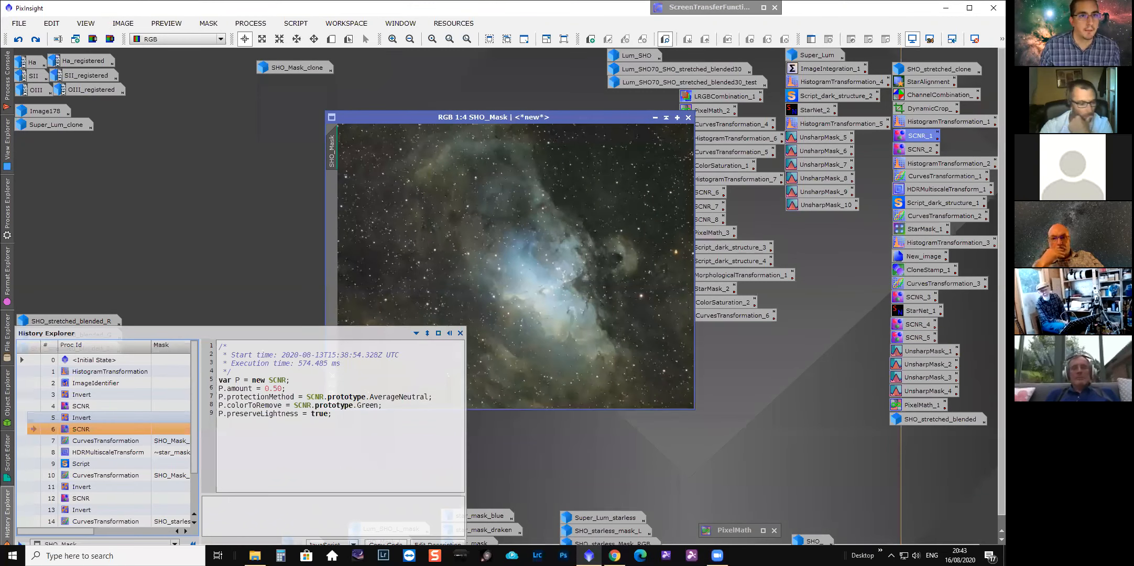
Toggle SHO_Mask between its Invert and SCNR history states to compare the green removal.
left_click(7, 523)
left_click(8, 524)
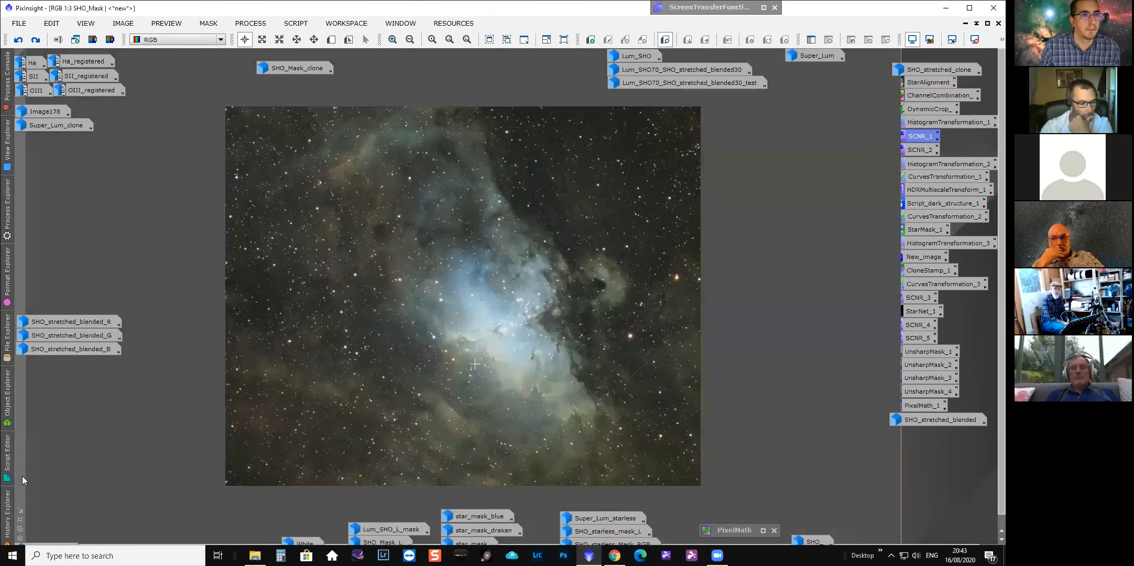
left_click(34, 417)
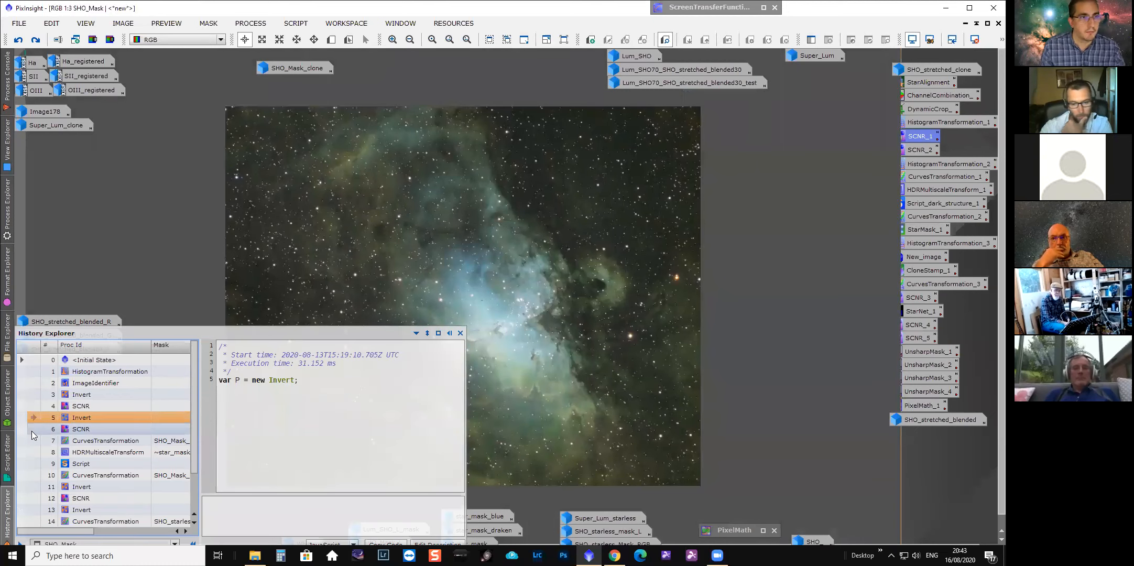
left_click(30, 430)
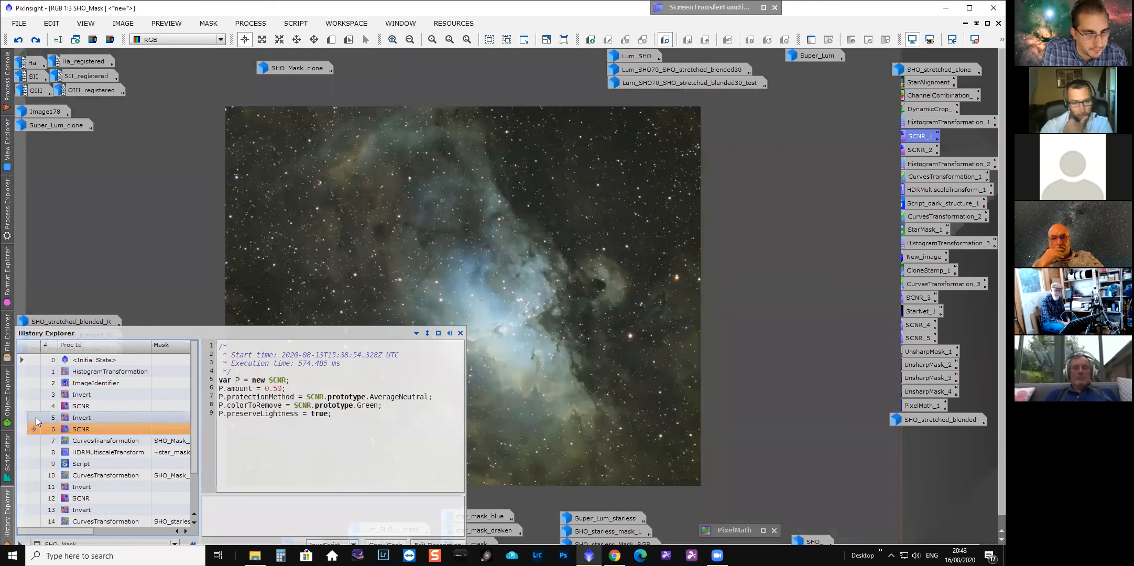
left_click(36, 417)
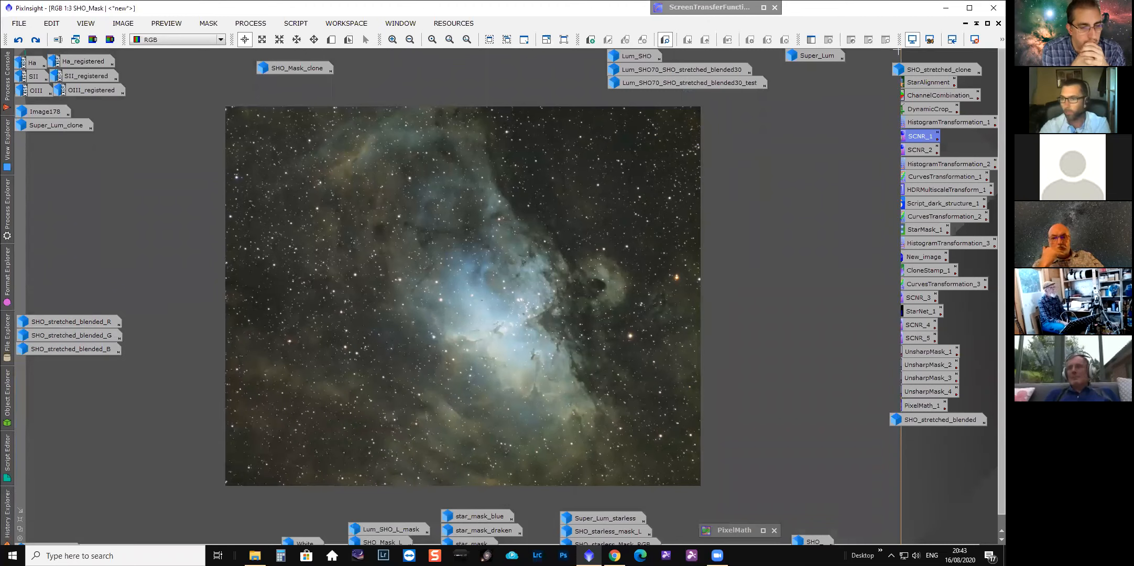
left_click_drag(795, 70, 691, 92)
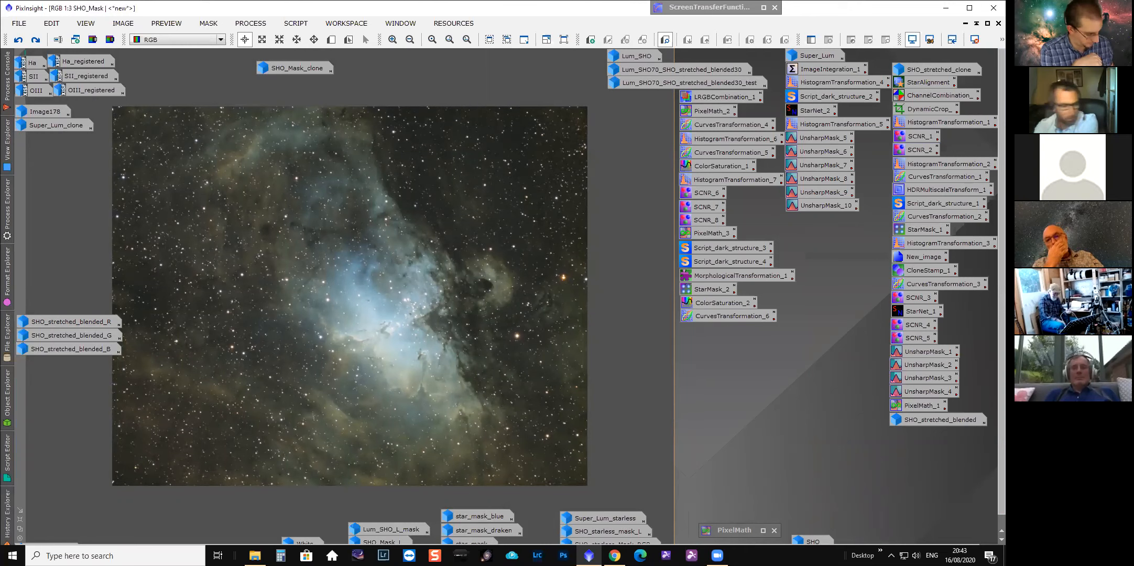
left_click(9, 519)
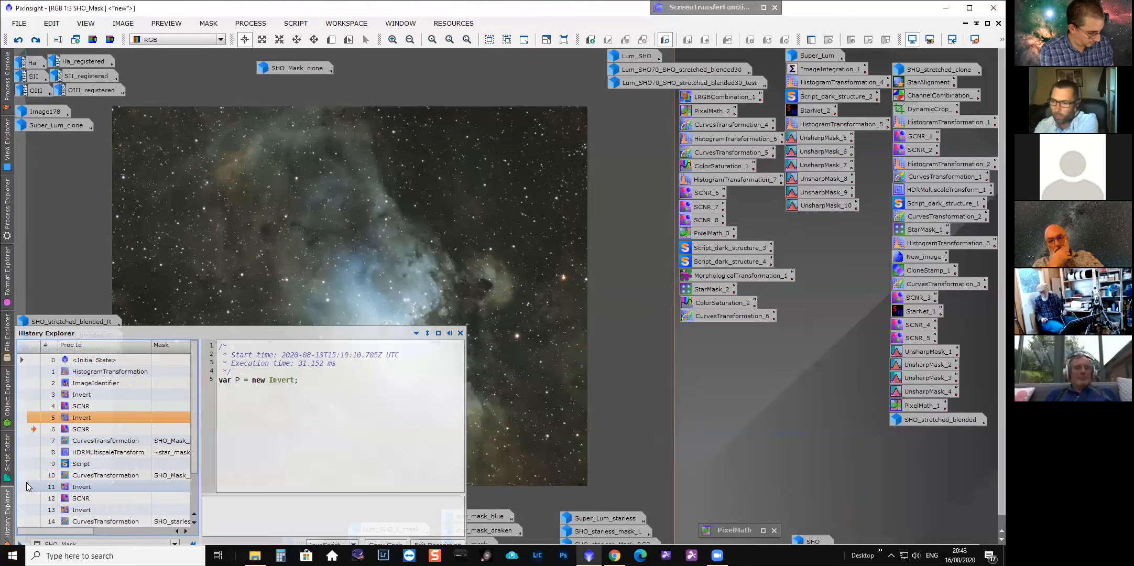
Read the HistogramTransformation_2 process icon's description, zooming the SHO_Mask image in and out between views.
left_click(989, 160)
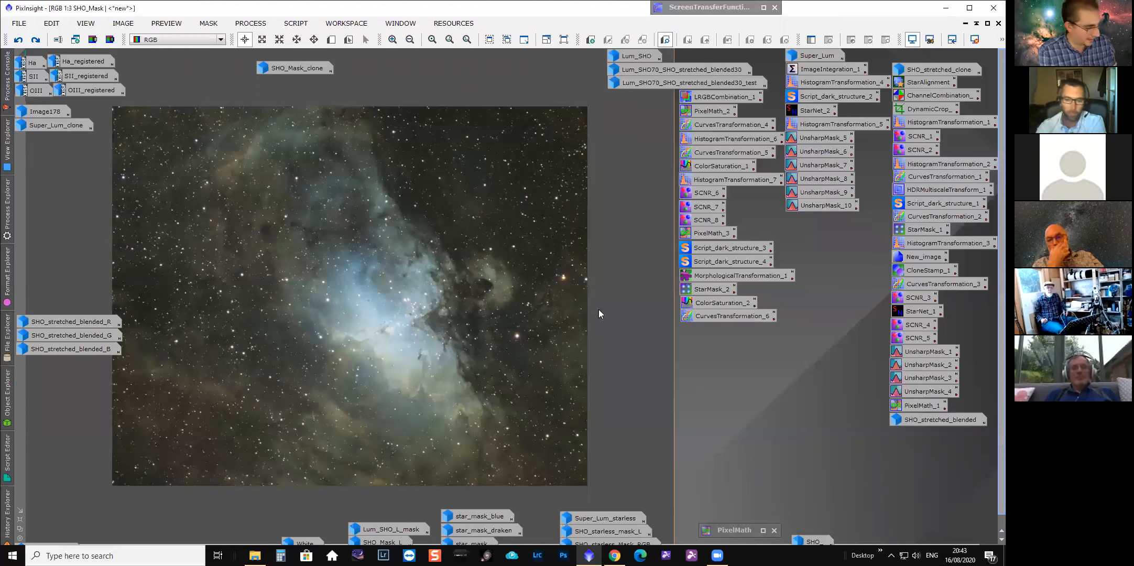
left_click(617, 307)
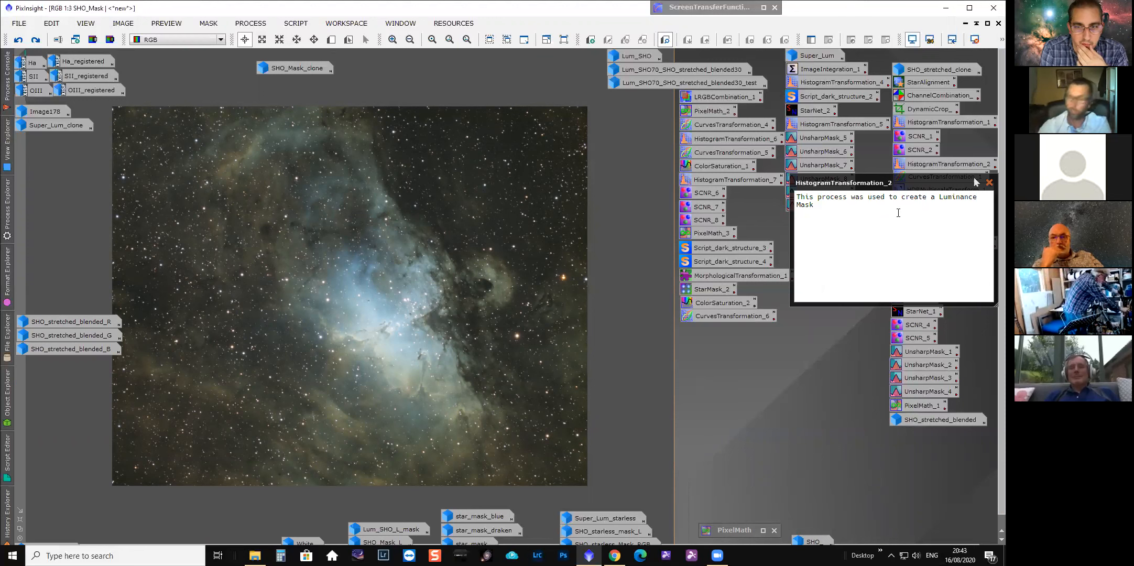
left_click(989, 183)
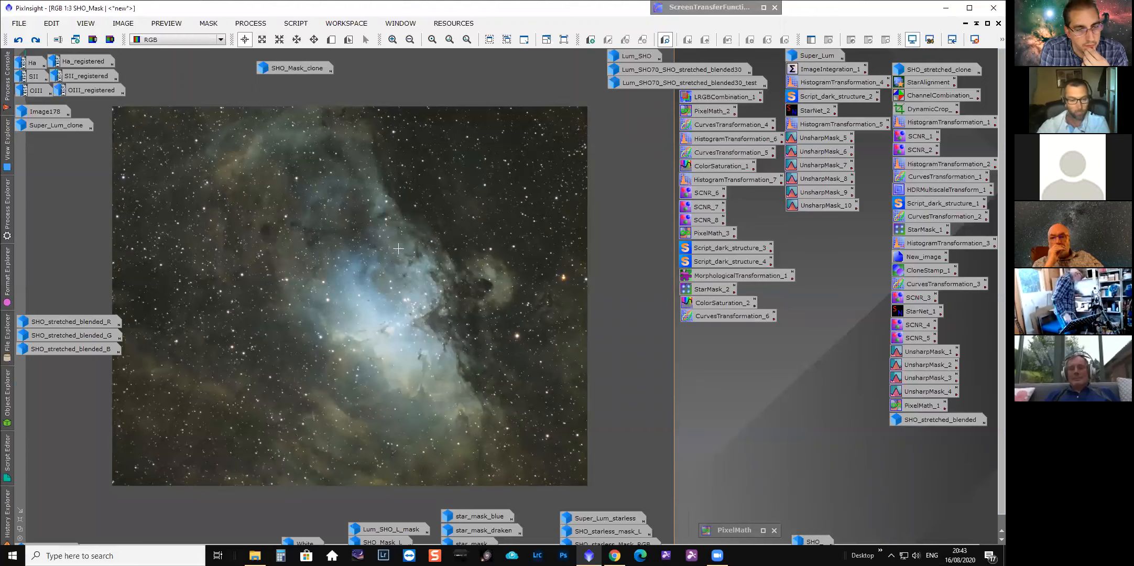
scroll(398, 247, "up", 2)
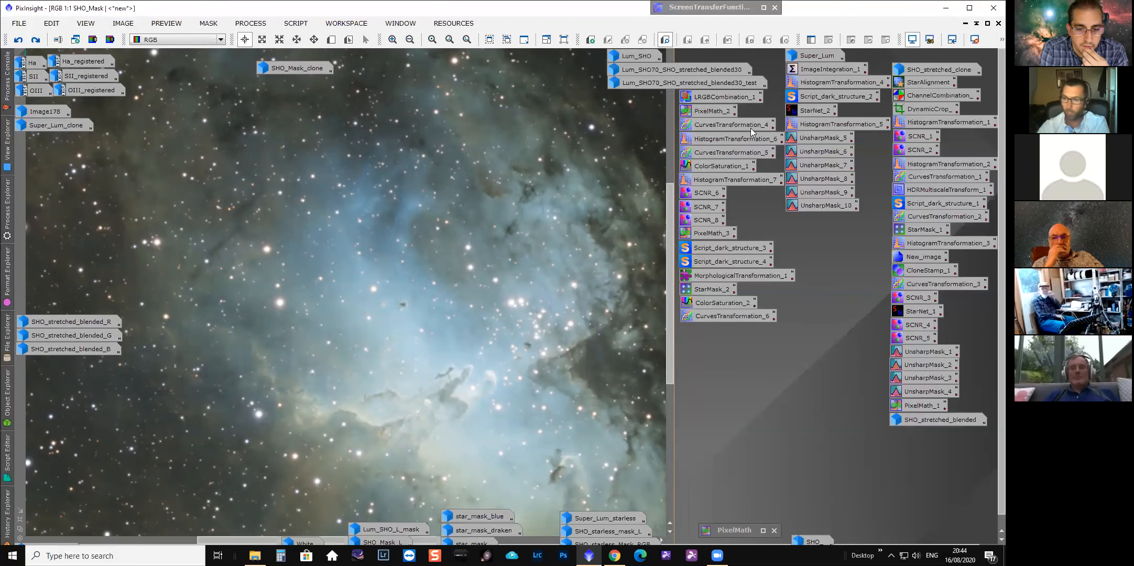
scroll(350, 296, "down", 2)
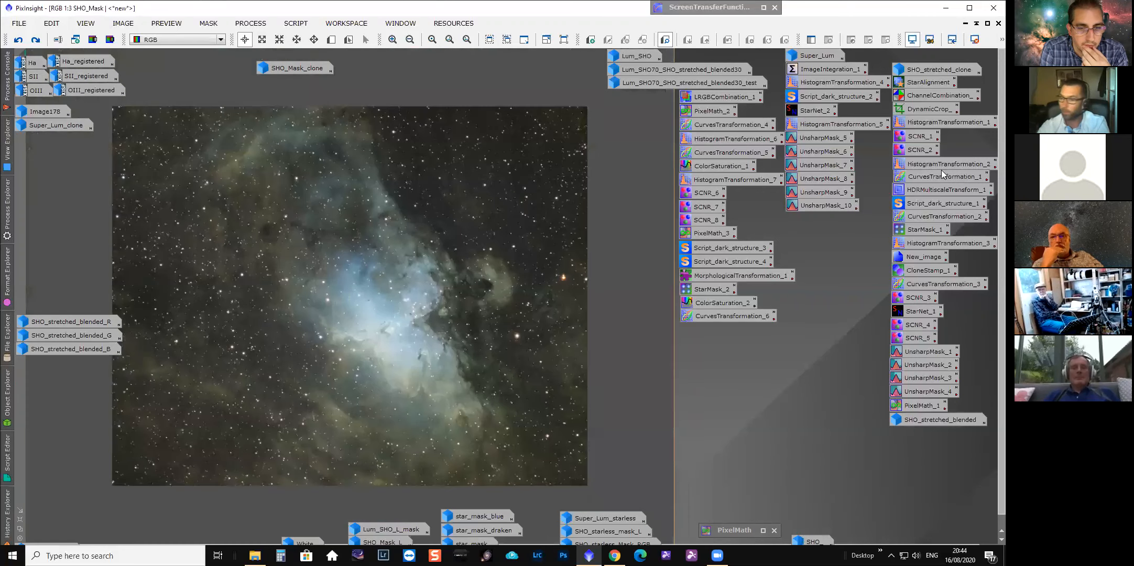
left_click(990, 169)
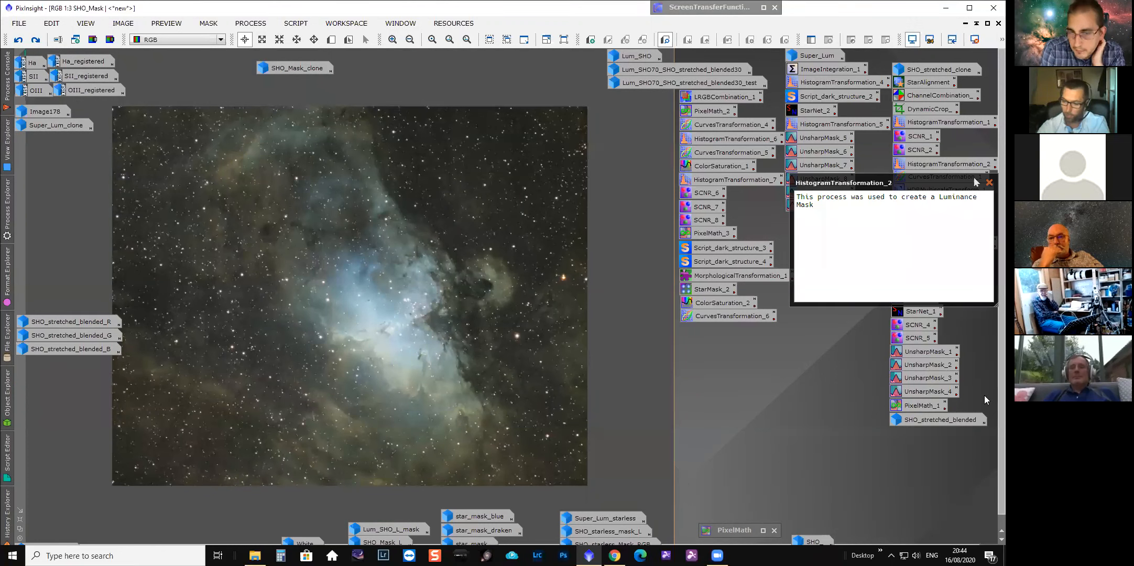
scroll(466, 535, "down", 1)
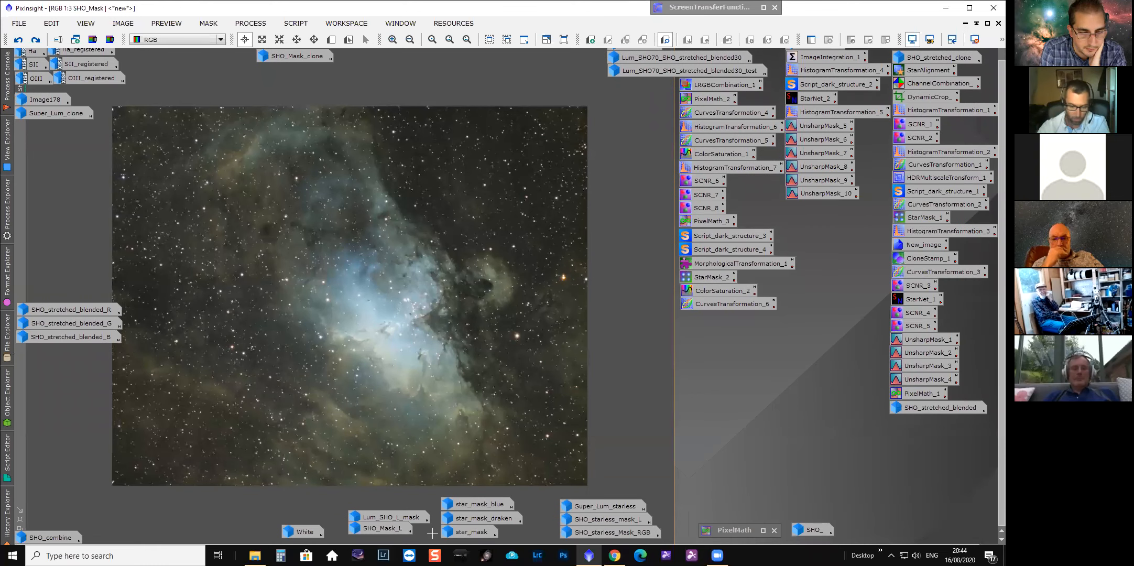
Open the SHO_Mask_L image from its icon, zoom in to inspect it, and iconize it again.
double_click(390, 529)
left_click_drag(399, 195, 602, 145)
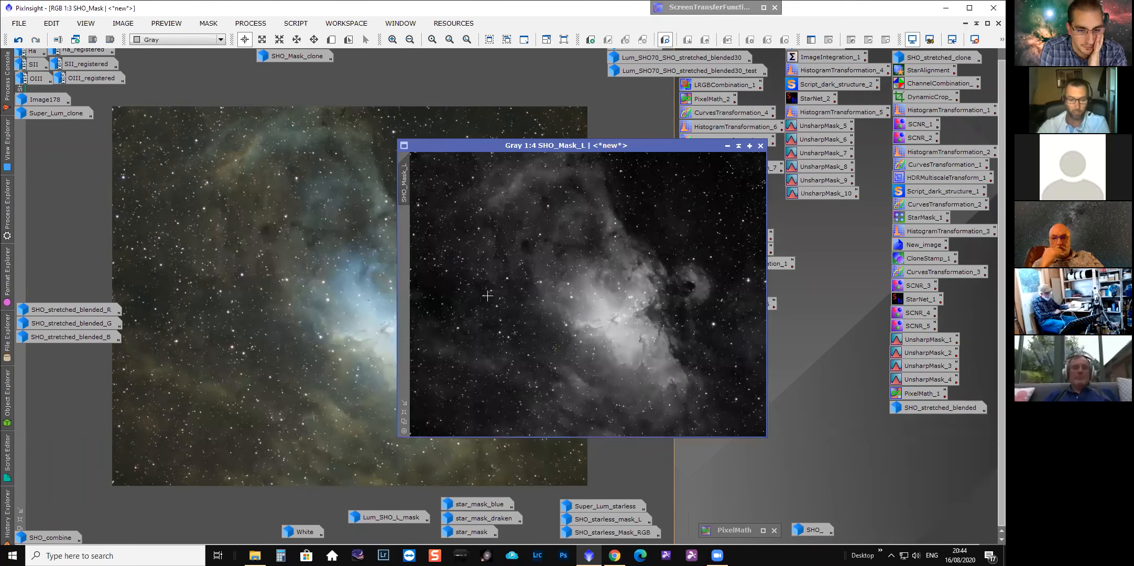
scroll(629, 345, "up", 2)
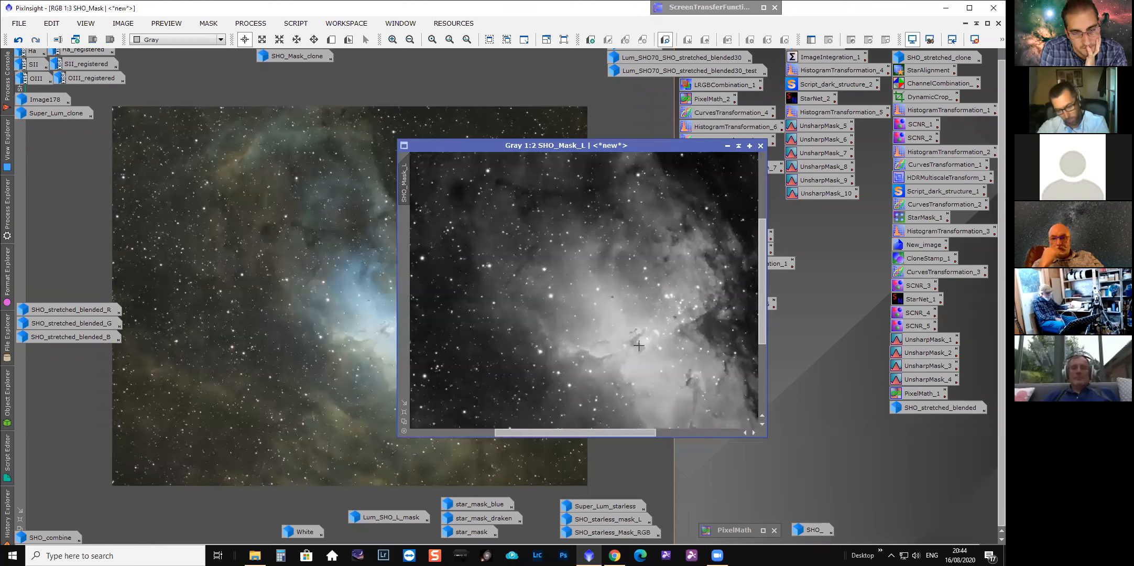
left_click(726, 146)
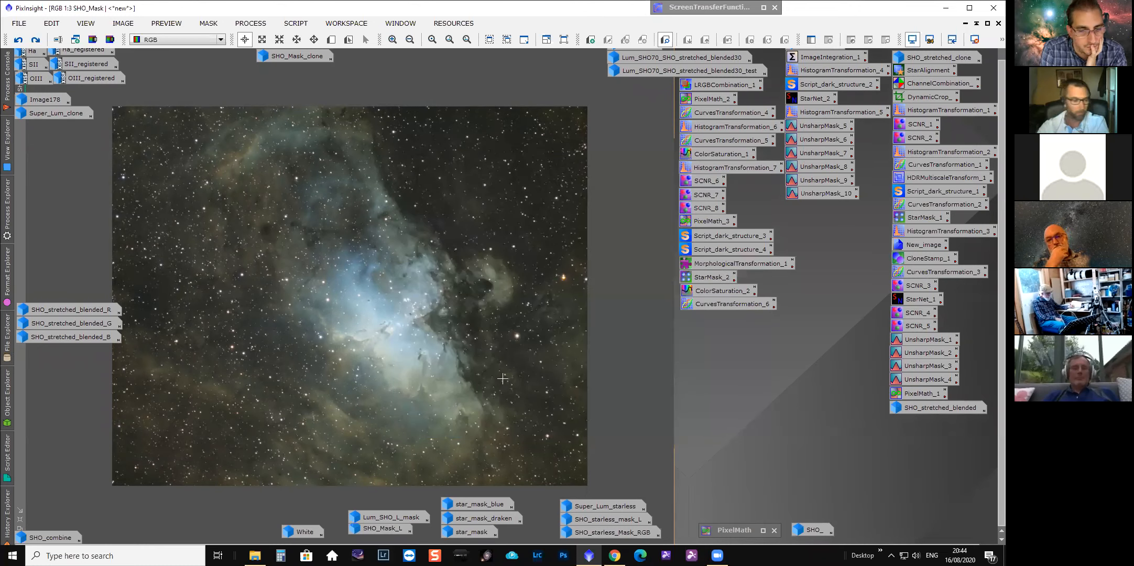
Step SHO_Mask's history to the CurvesTransformation state and read the CurvesTransformation_1 icon's description.
left_click(7, 523)
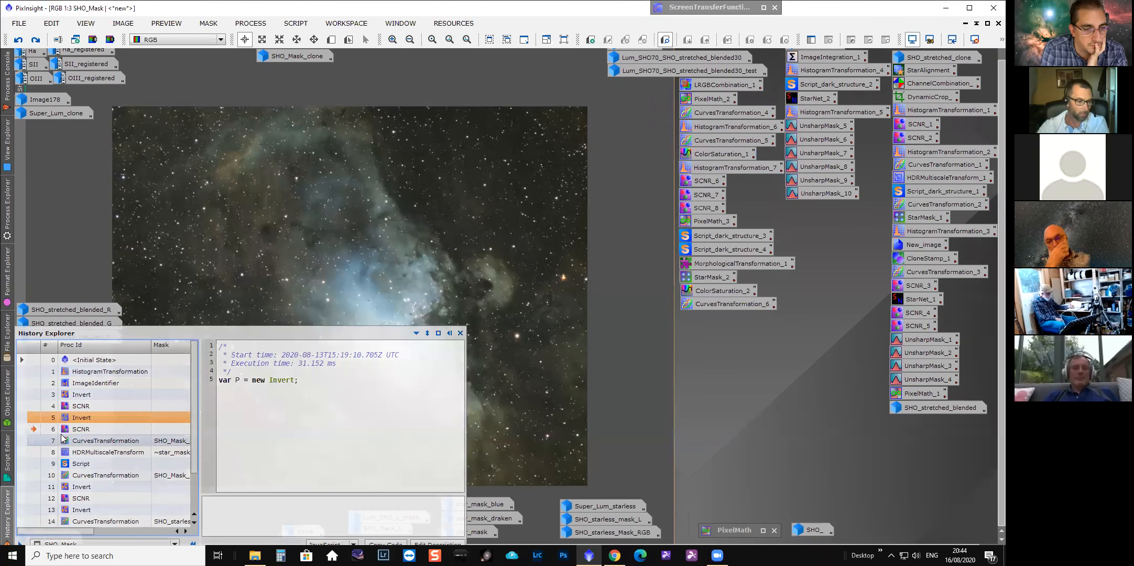
left_click(33, 440)
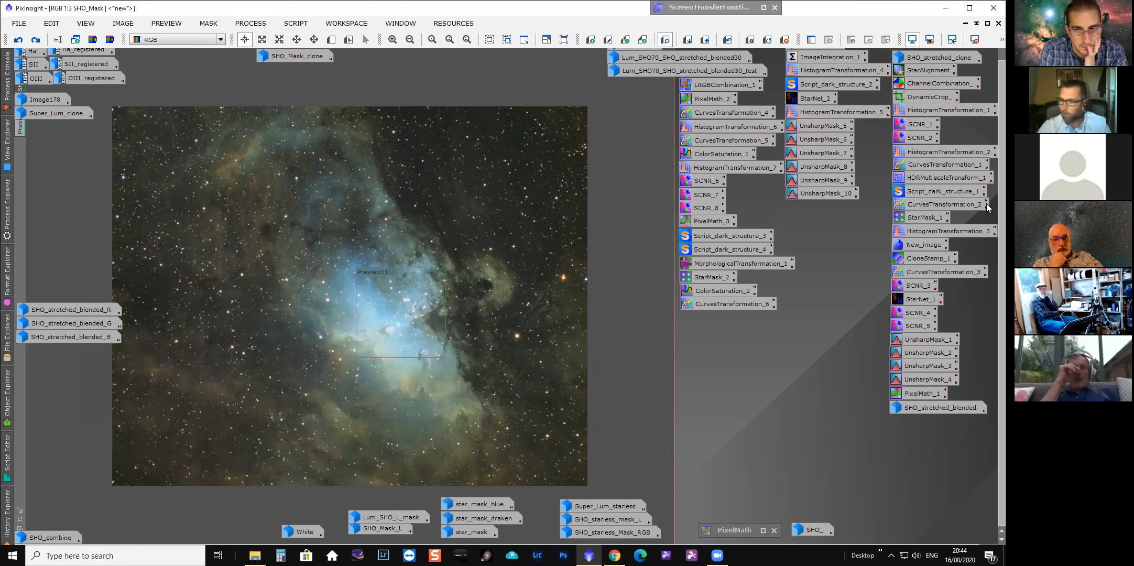
left_click(987, 168)
left_click_drag(968, 182, 799, 184)
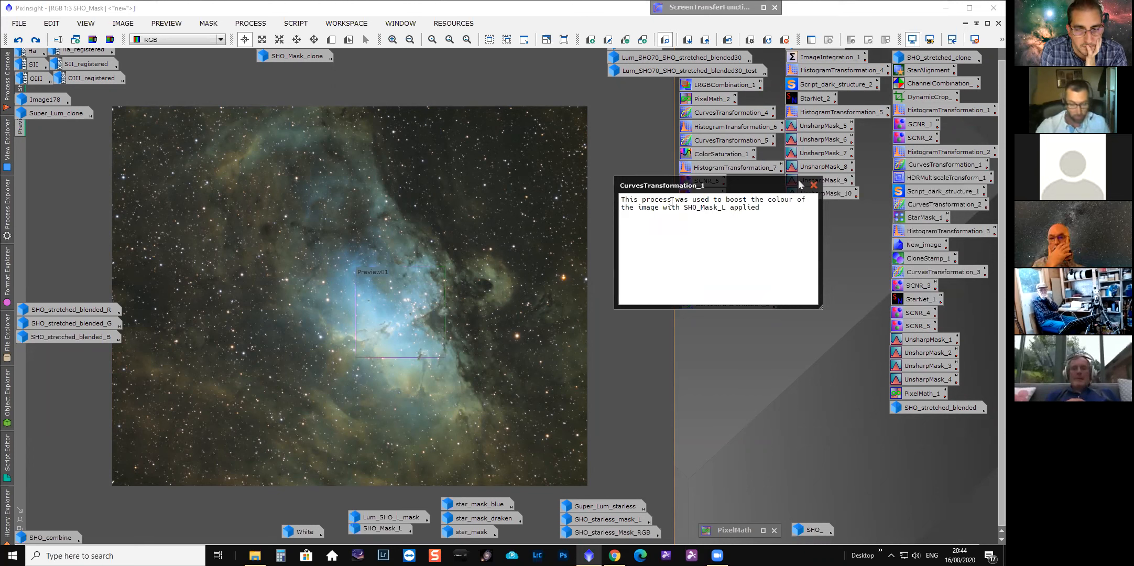
left_click(814, 185)
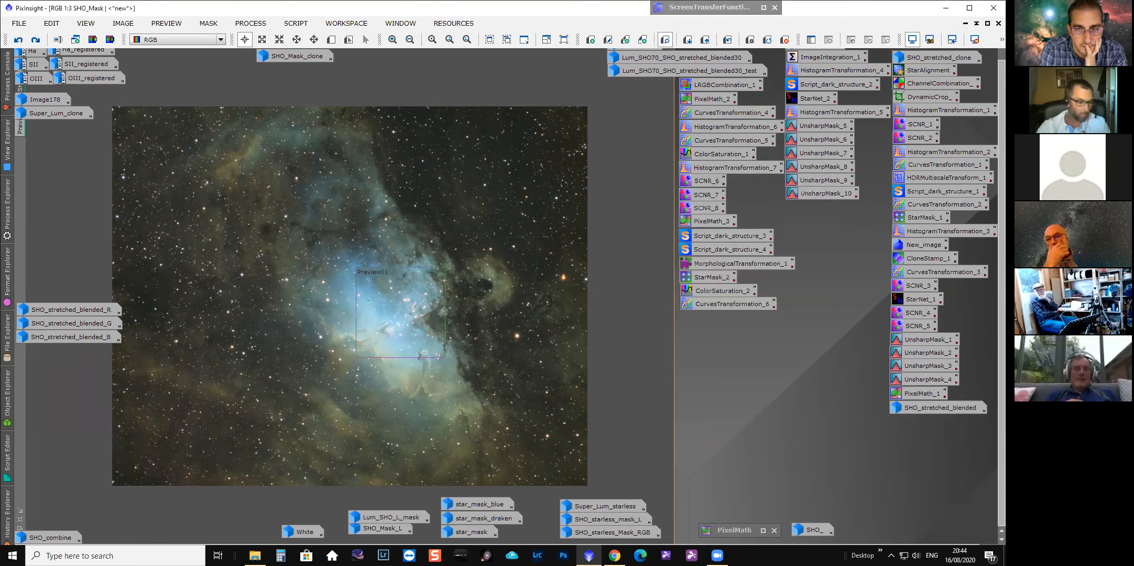
Open the CurvesTransformation history item's curve settings, showing its SHO_Mask_L mask, then close the dialog.
left_click(7, 516)
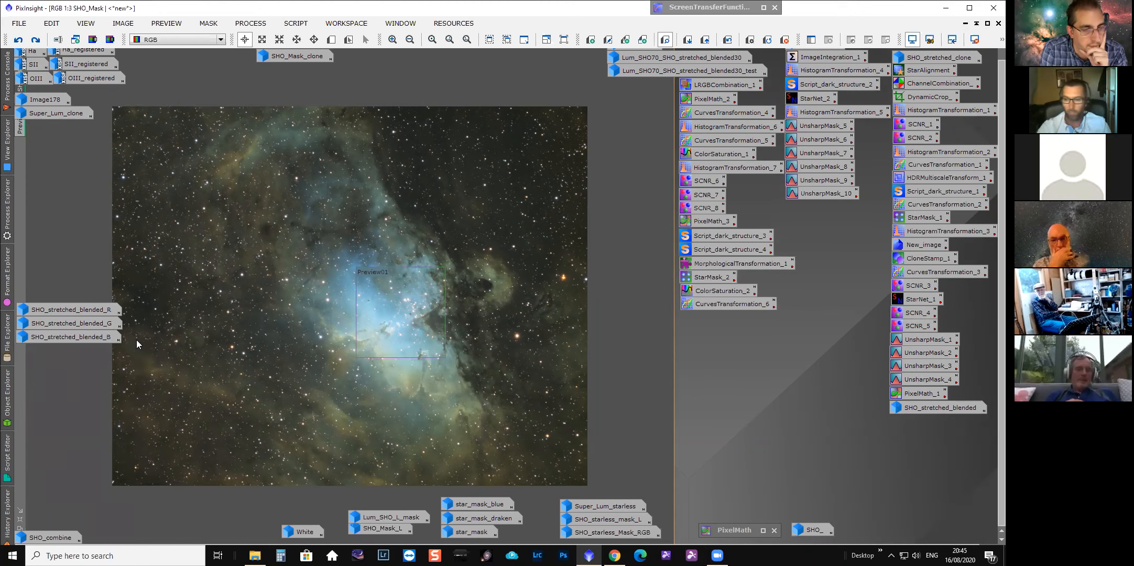
left_click(8, 516)
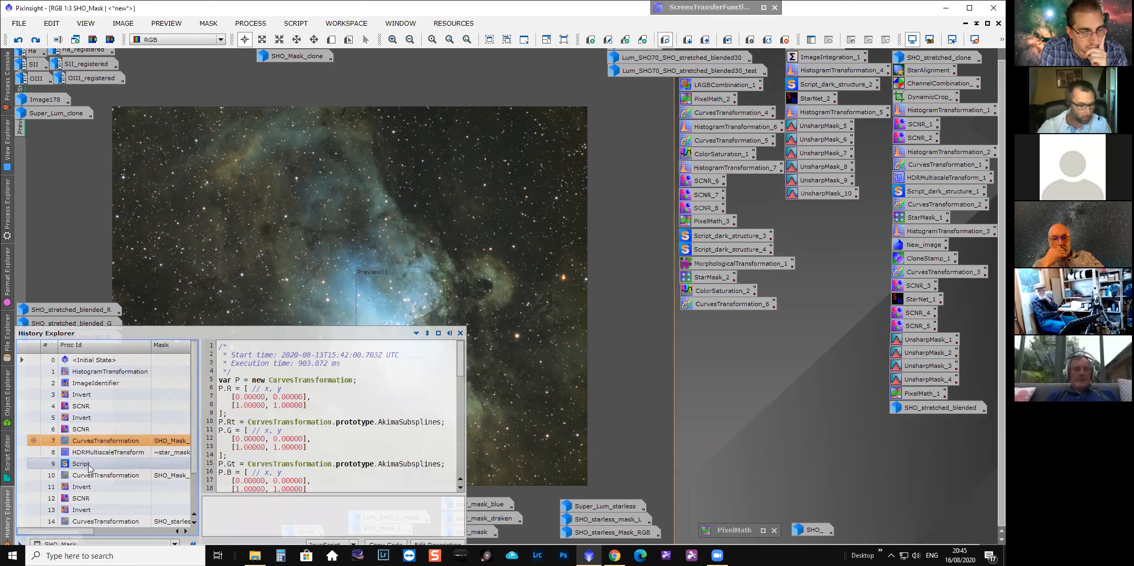
left_click_drag(59, 531, 76, 536)
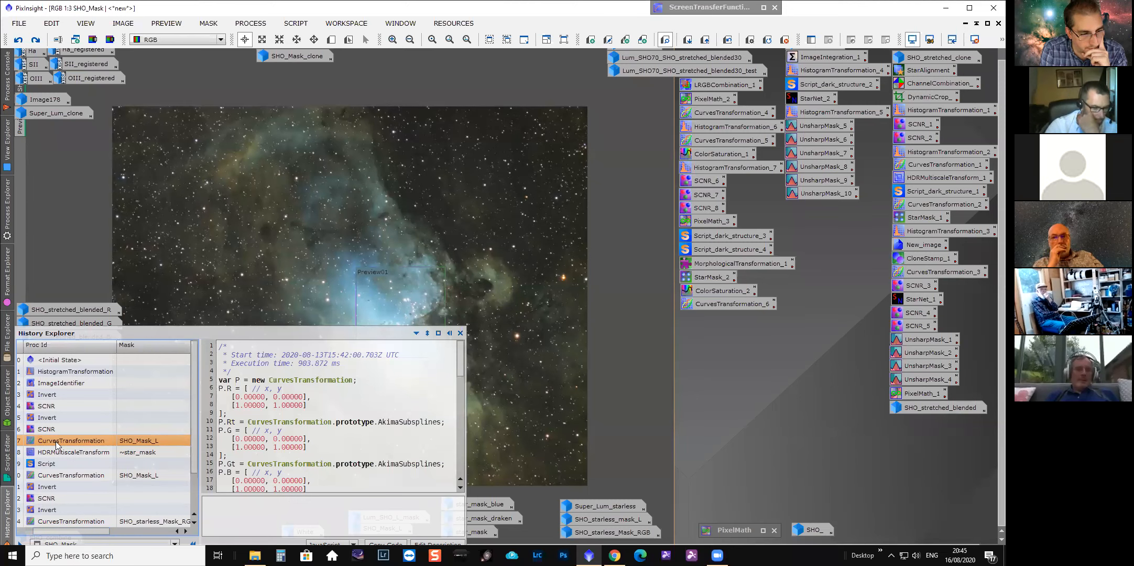
double_click(141, 441)
left_click_drag(833, 103, 626, 103)
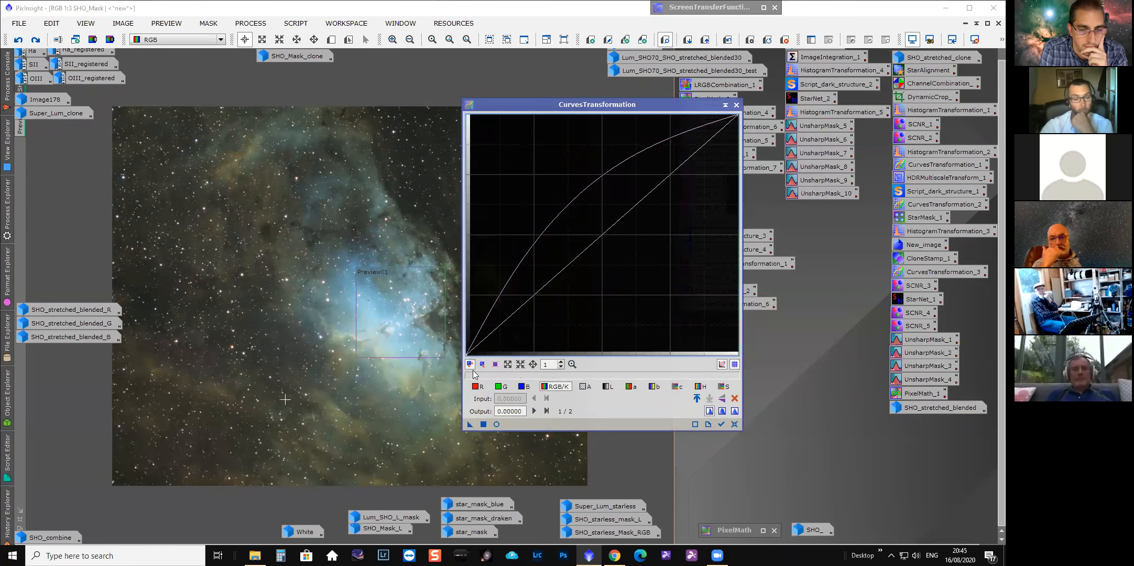
left_click(736, 106)
Step to the HDRMultiscaleTransform history state, zoomed in, and toggle undo and redo to compare its effect.
left_click(5, 511)
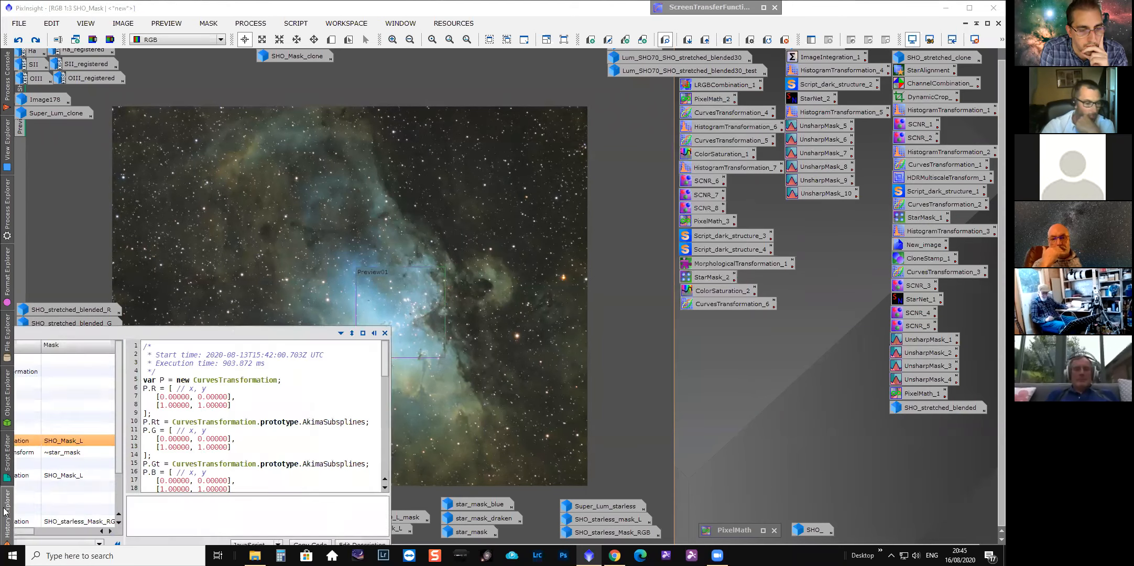
left_click_drag(97, 530, 53, 528)
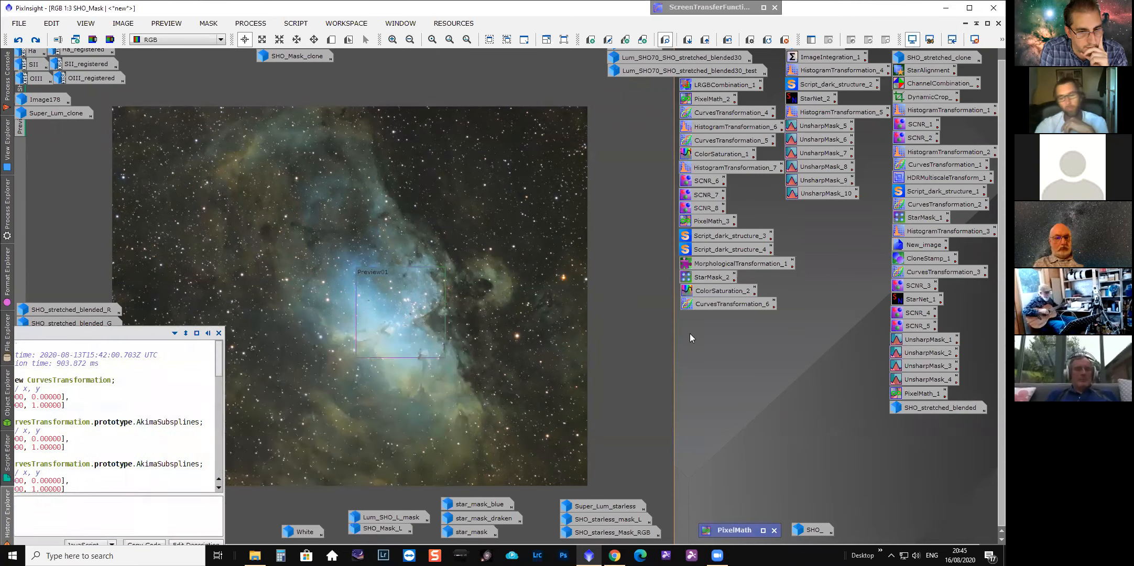
scroll(387, 367, "up", 1)
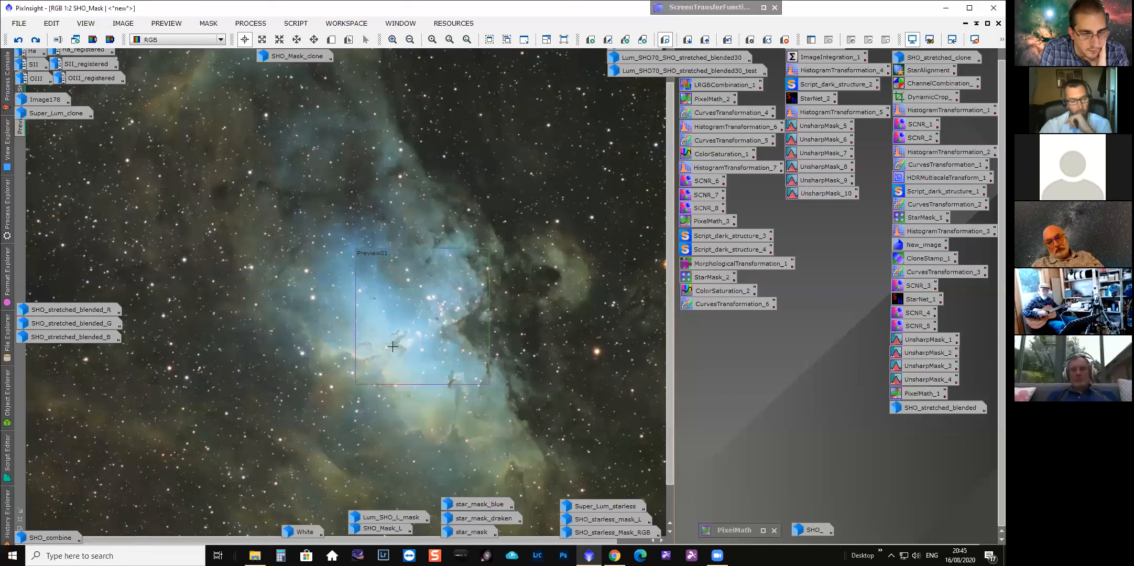
left_click(4, 535)
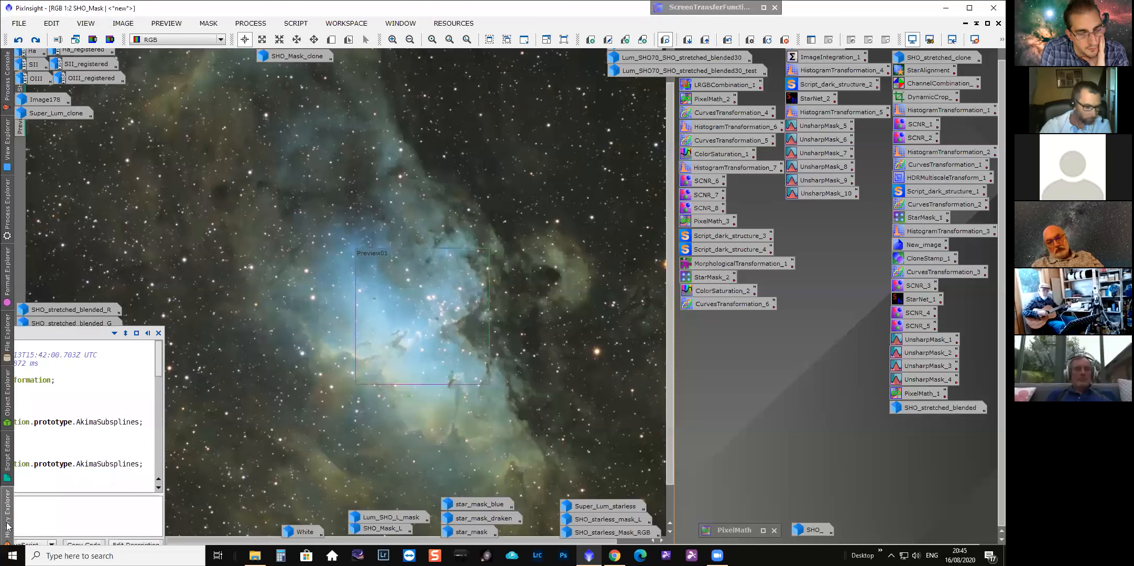
left_click(34, 452)
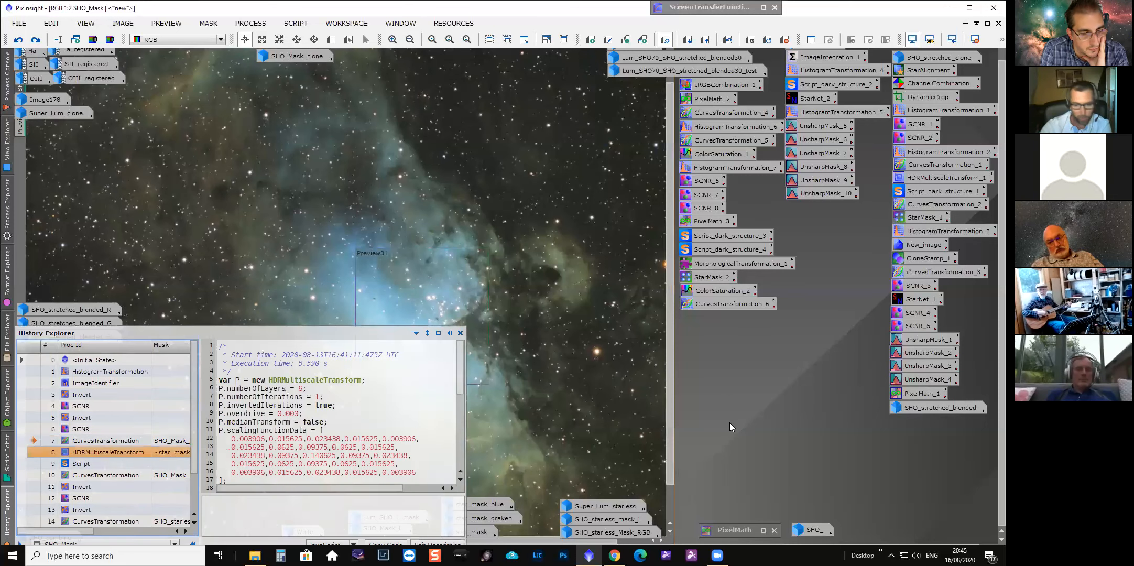
left_click(20, 42)
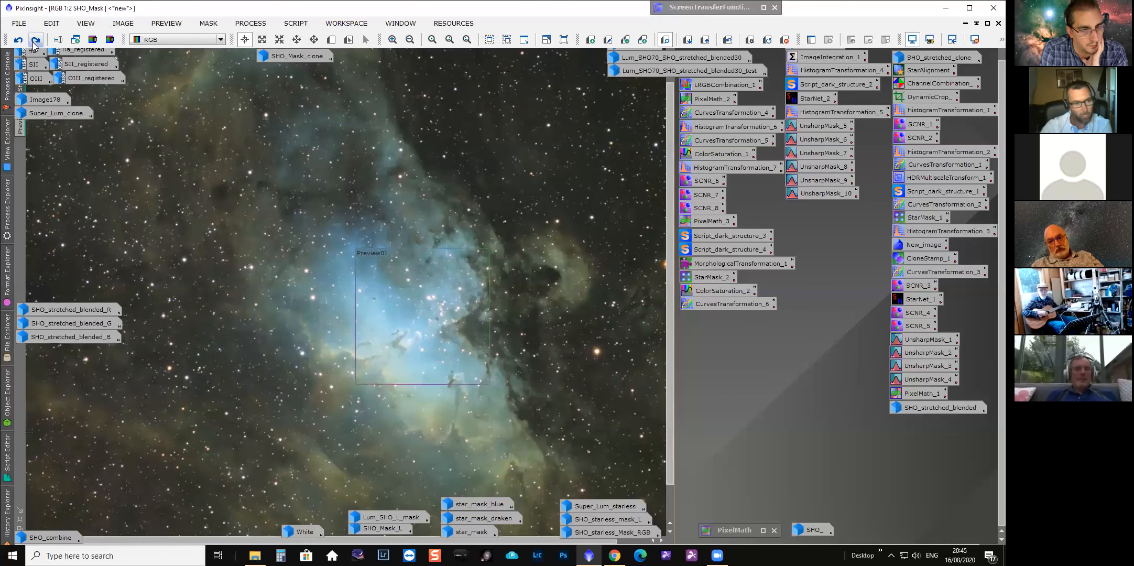
left_click(34, 42)
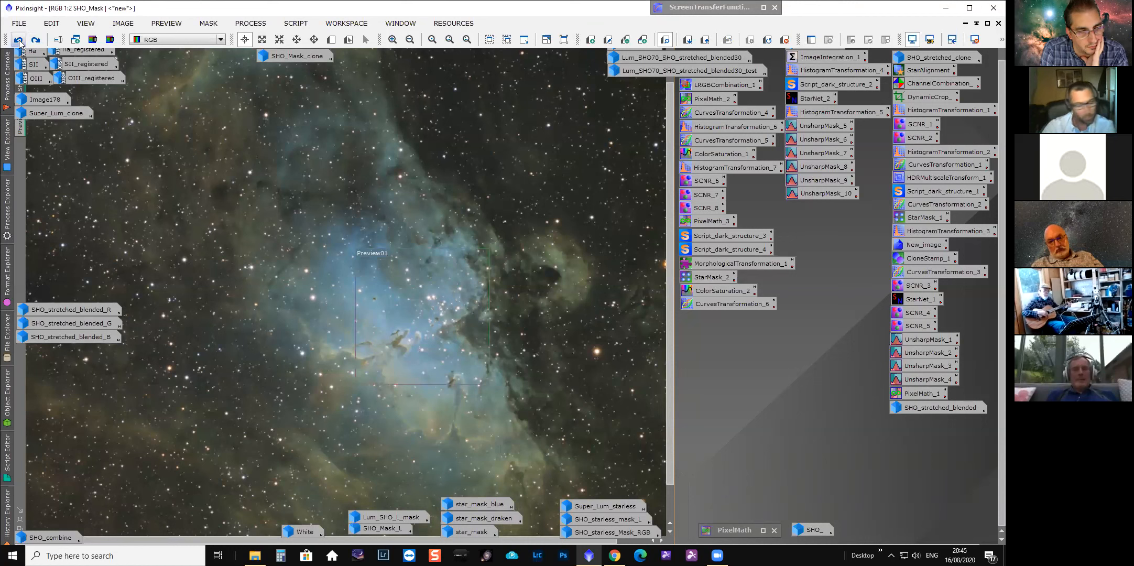
left_click(19, 41)
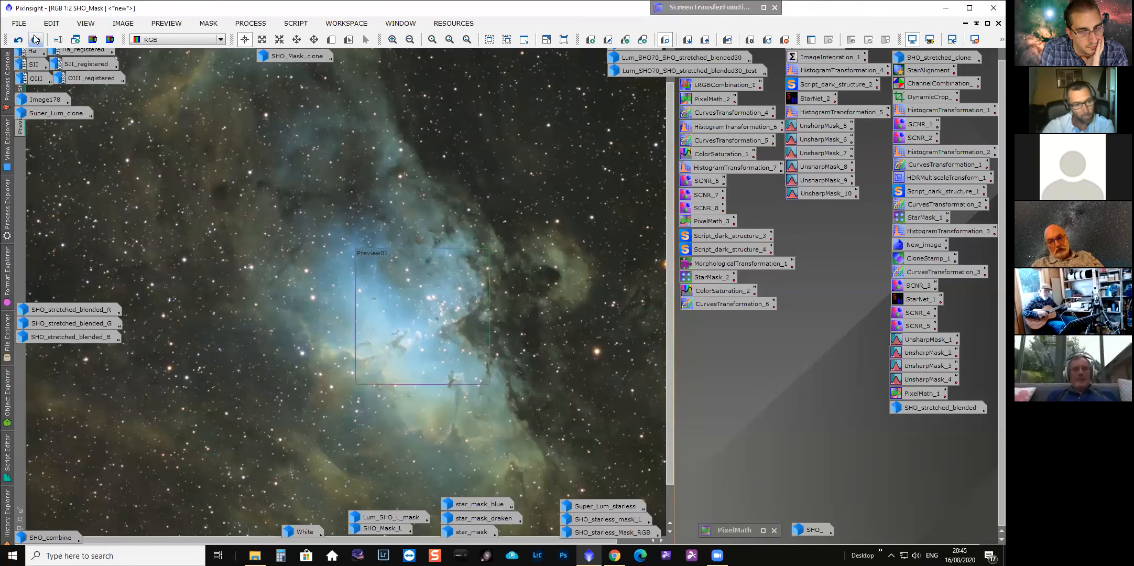
left_click(34, 41)
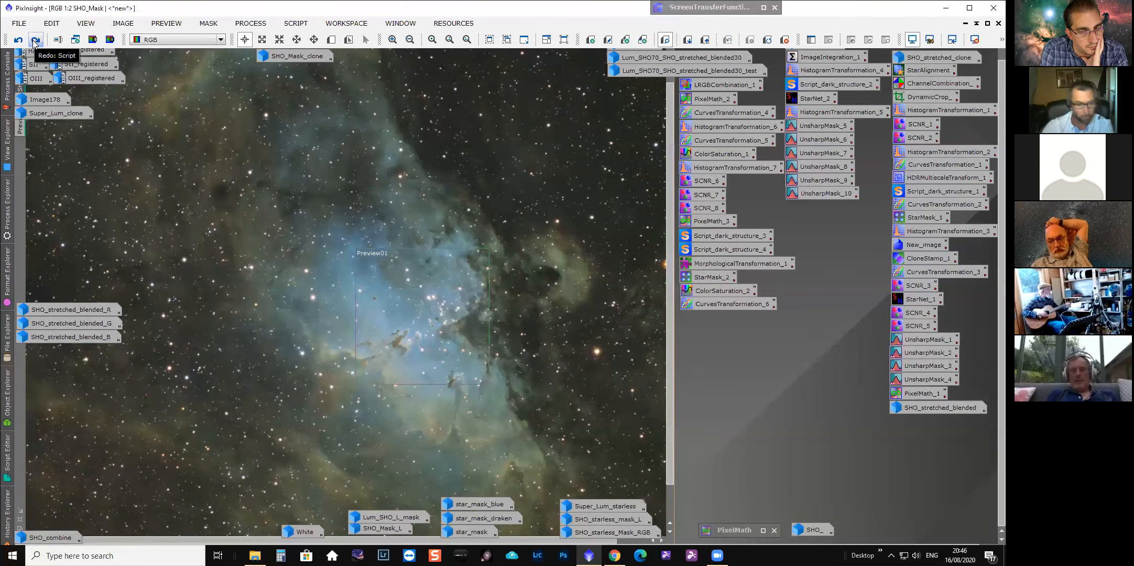
Open the Script history item to review its DarkStructureEnhance.js settings, then close it.
left_click(9, 515)
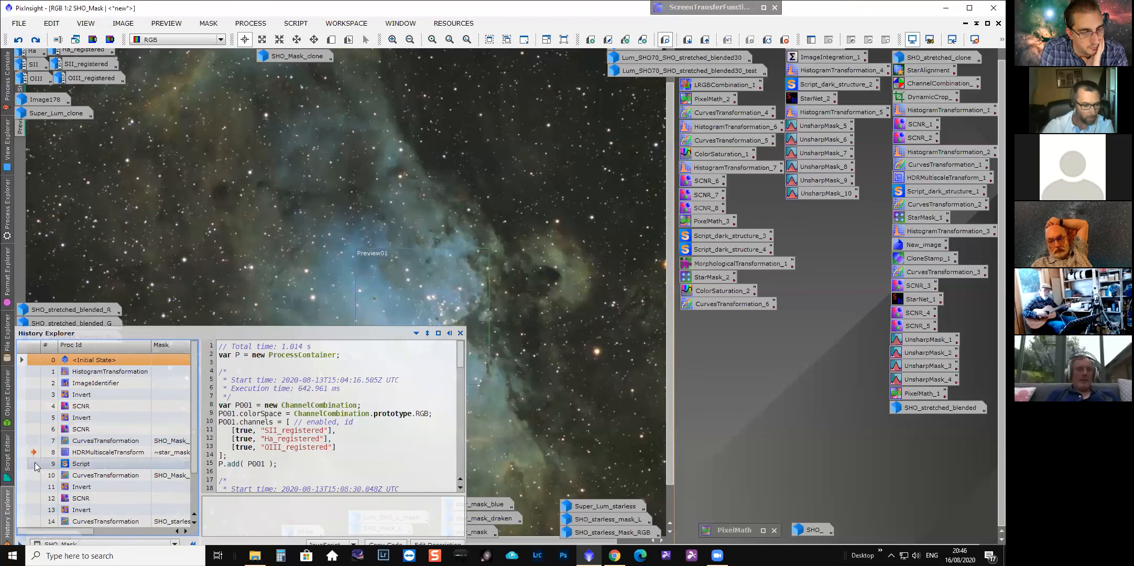
double_click(78, 463)
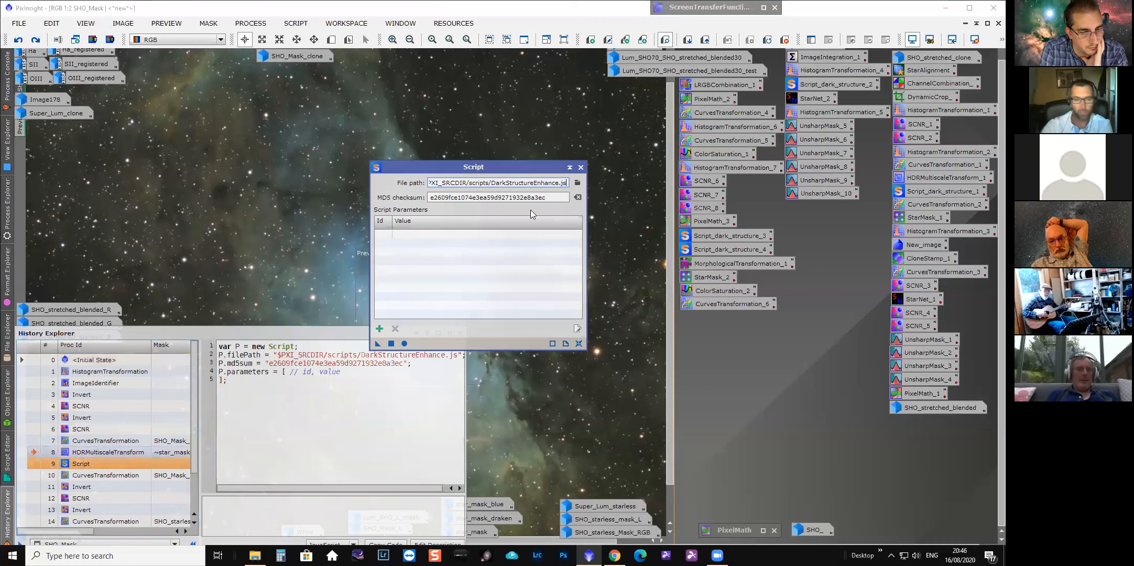
left_click_drag(488, 171, 708, 185)
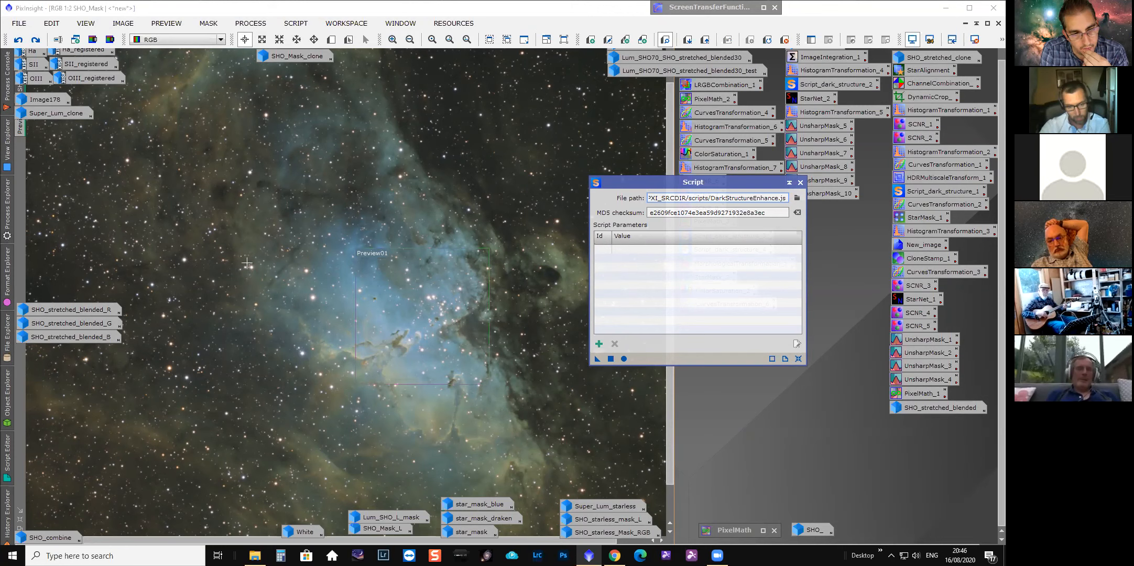
left_click(800, 182)
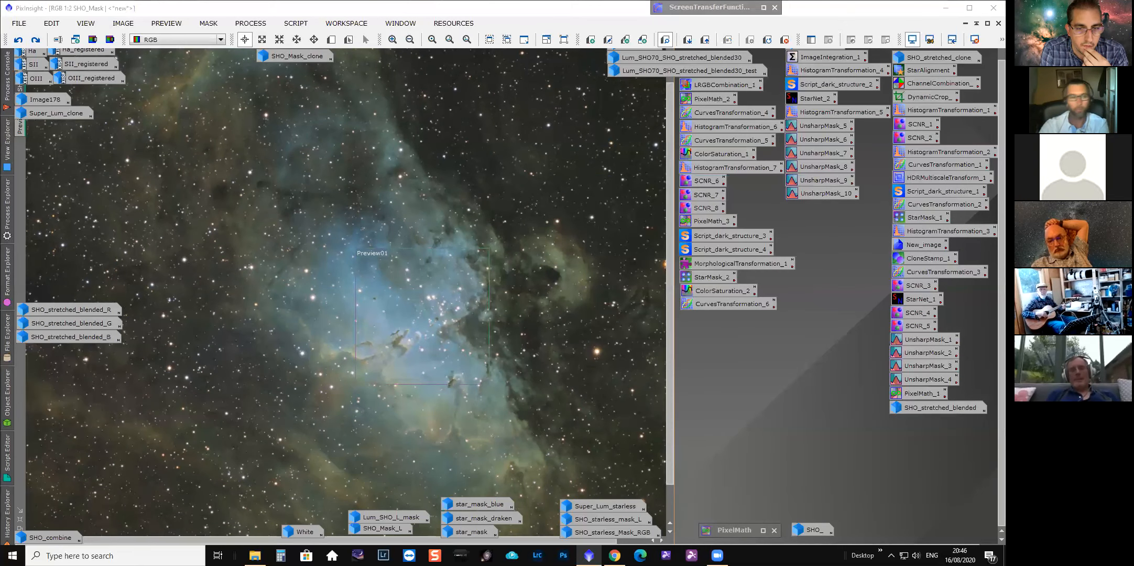
left_click(292, 24)
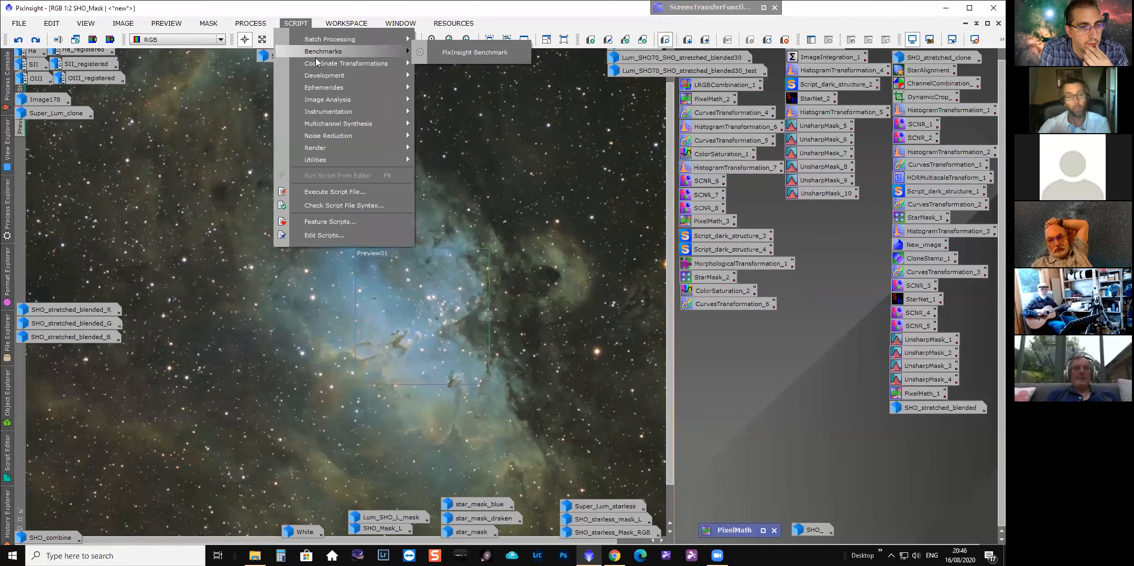
mouse_move(346, 52)
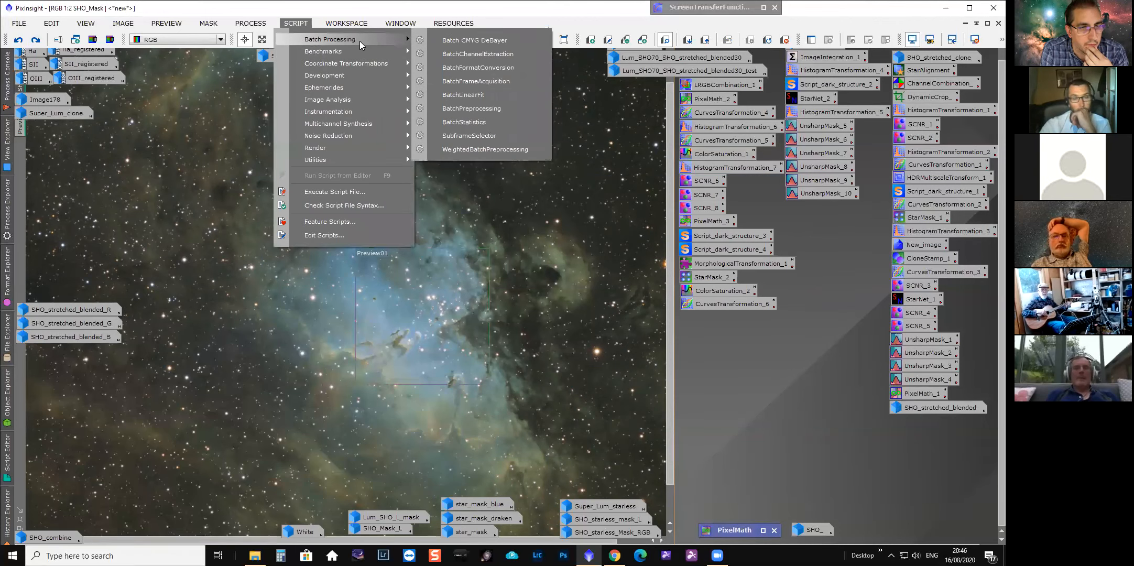
mouse_move(386, 161)
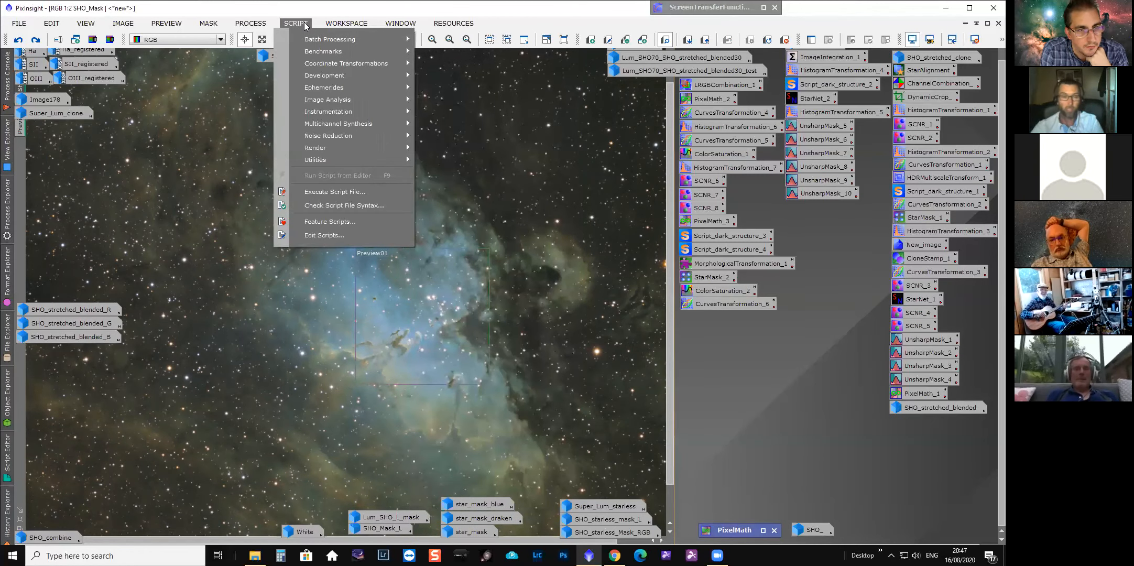
left_click(305, 25)
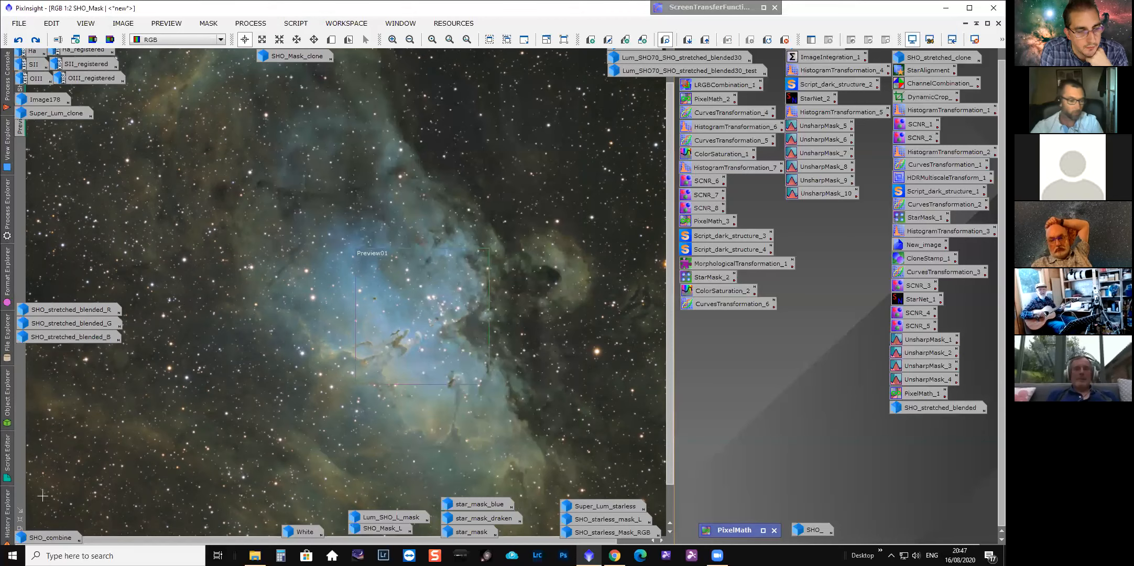
Step SHO_Mask's history to the CurvesTransformation state after the Script and toggle undo and redo to compare.
left_click(8, 537)
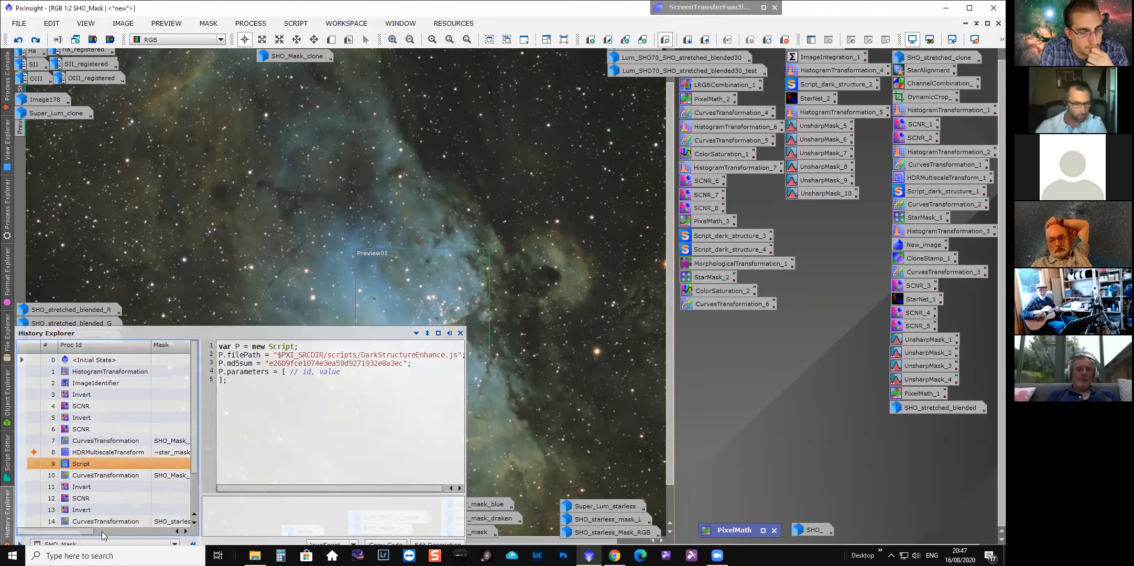
left_click_drag(98, 531, 33, 530)
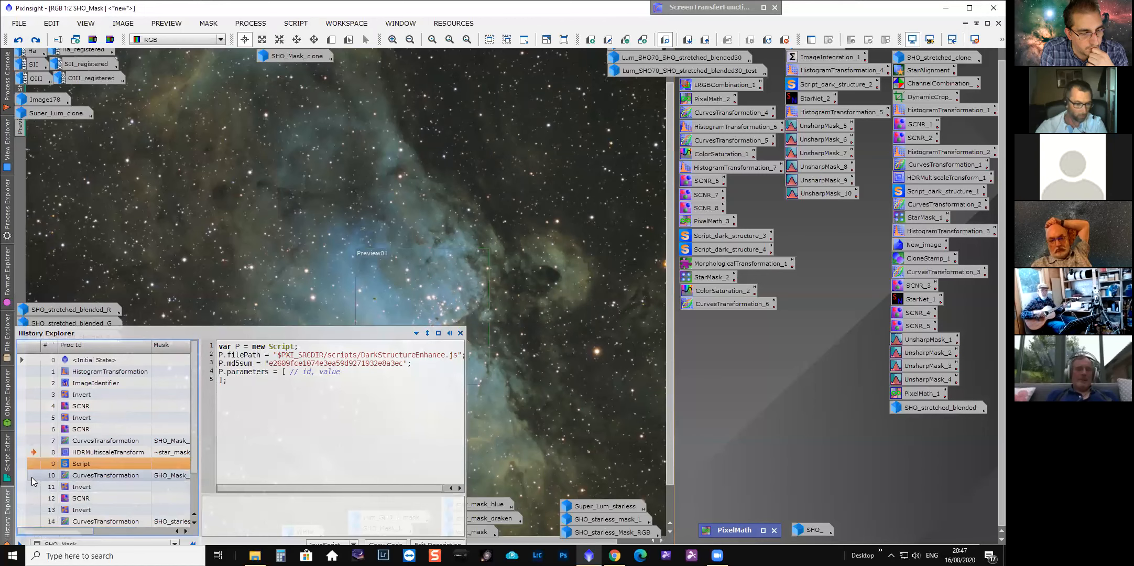
left_click(30, 477)
left_click(790, 448)
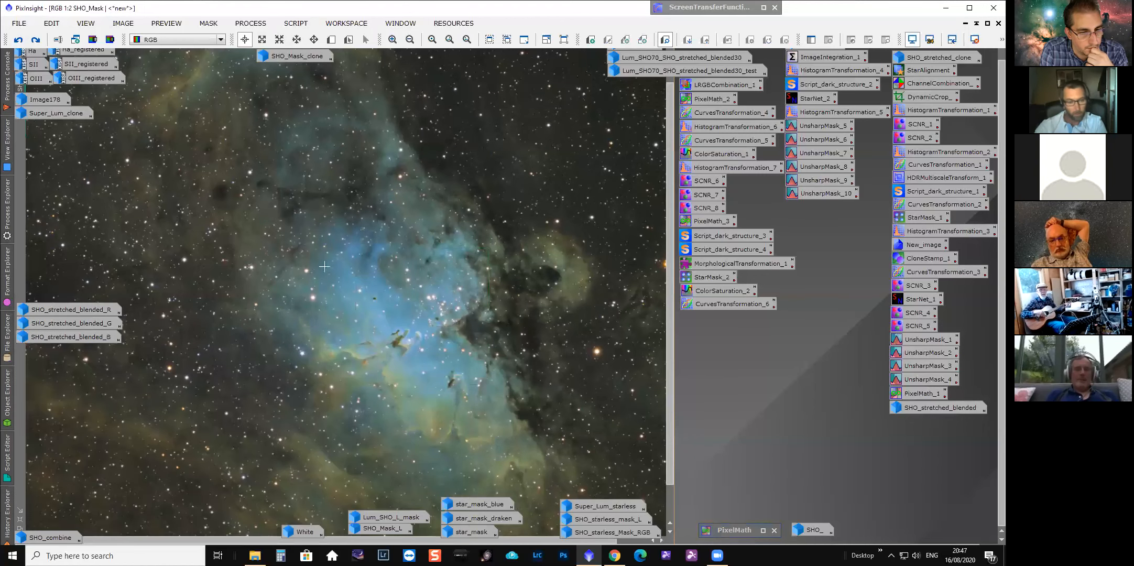
scroll(409, 335, "up", 1)
scroll(409, 335, "down", 1)
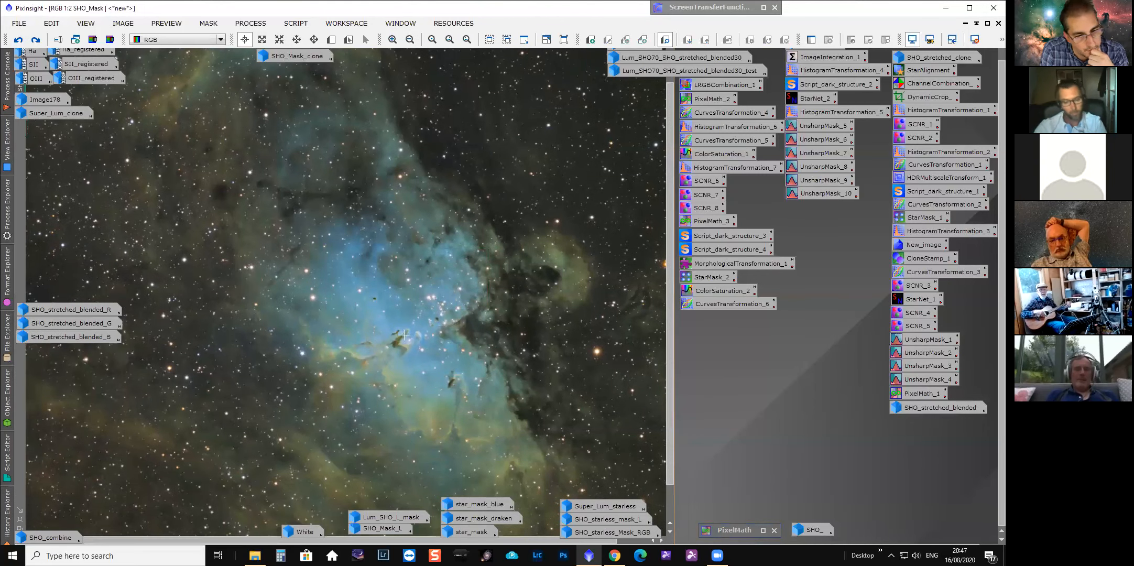
left_click(19, 41)
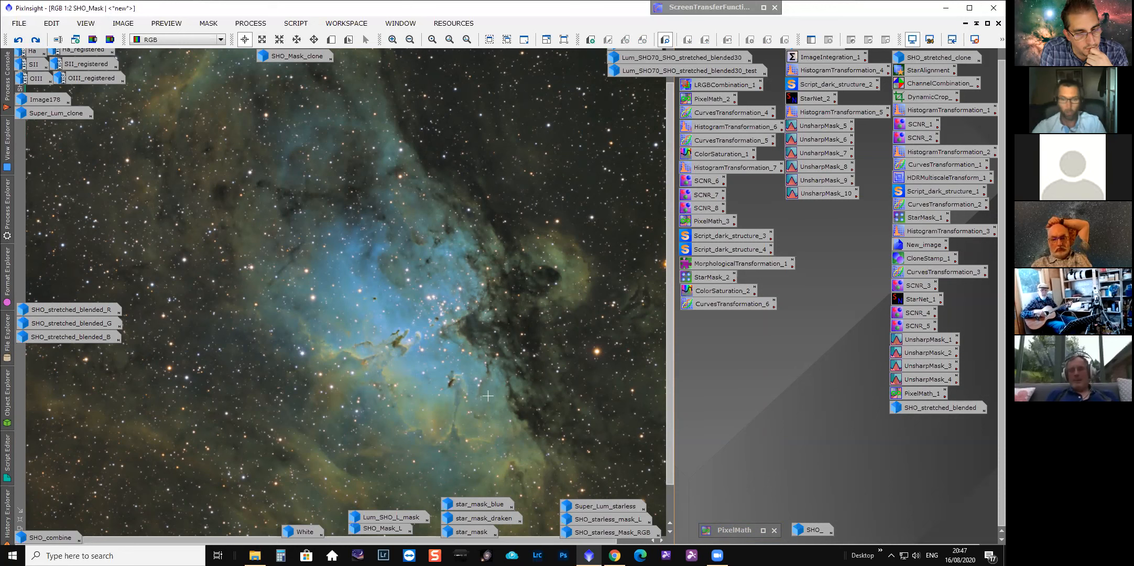
Step the history to the first Invert state and zoom in on the inverted image.
left_click(6, 519)
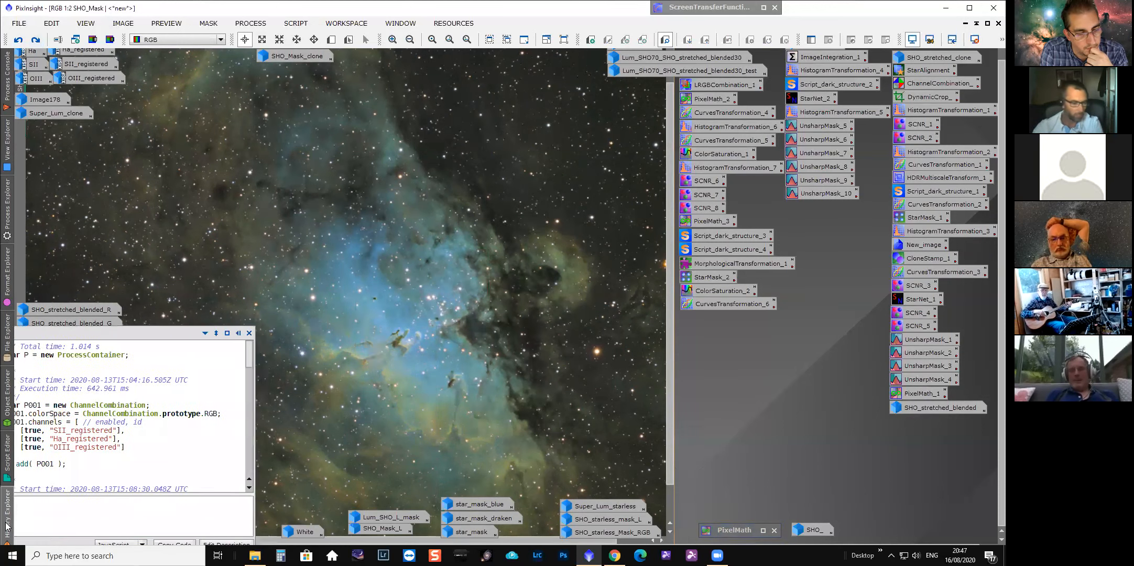
double_click(37, 487)
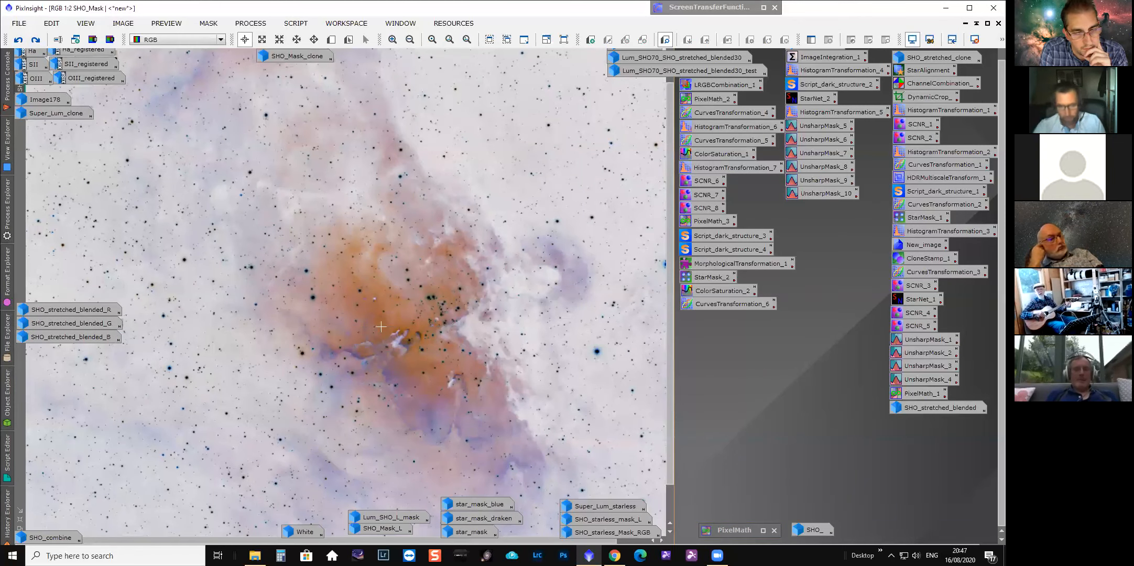
scroll(399, 332, "up", 2)
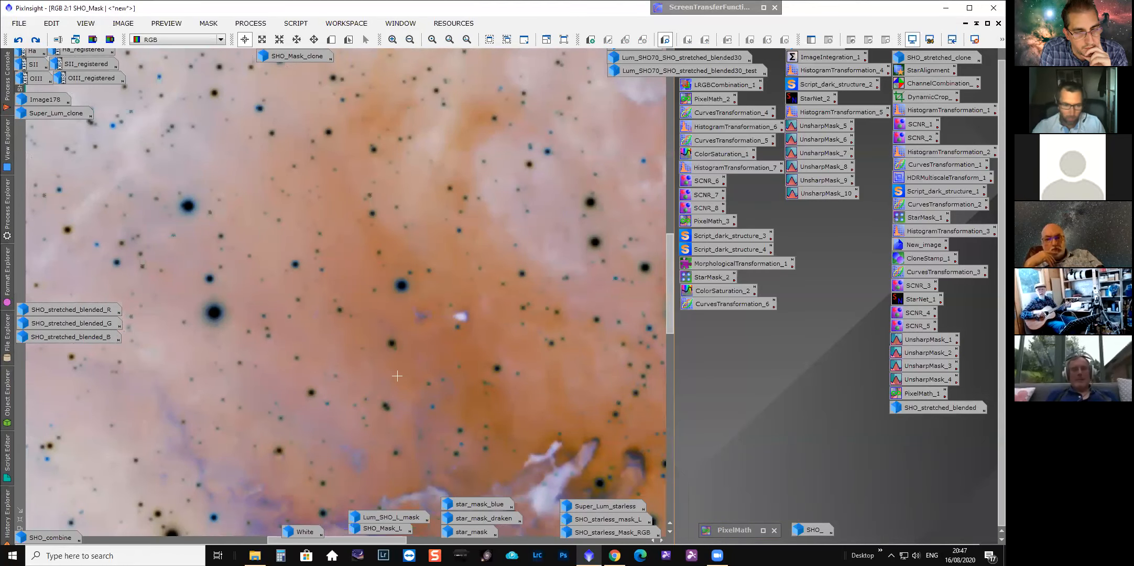
Step the history to the following SCNR state and examine the nebula up close.
left_click(7, 516)
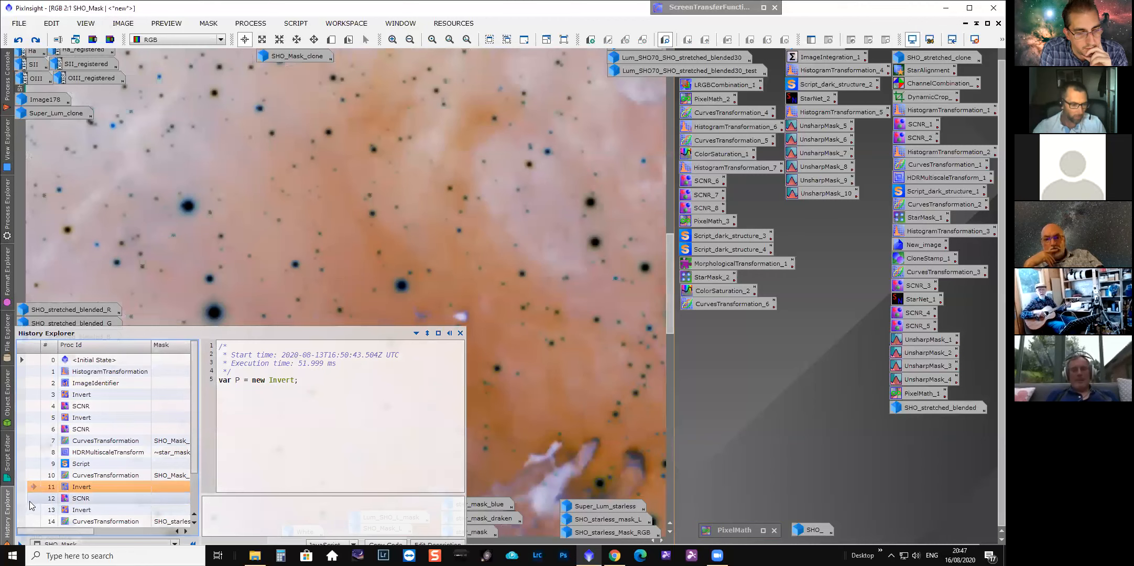
left_click(33, 498)
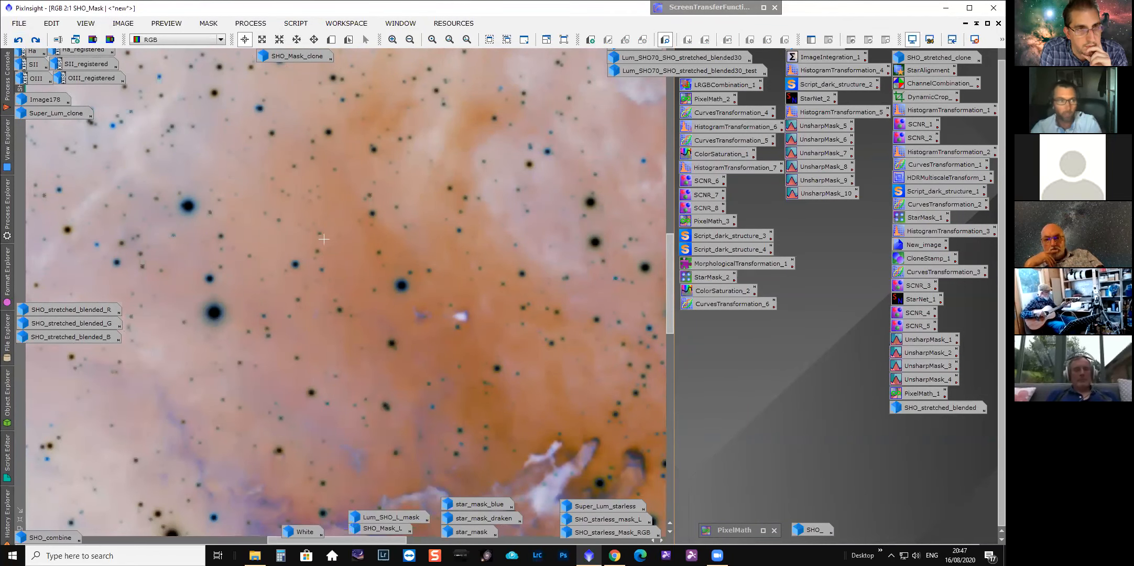
left_click_drag(333, 542, 361, 541)
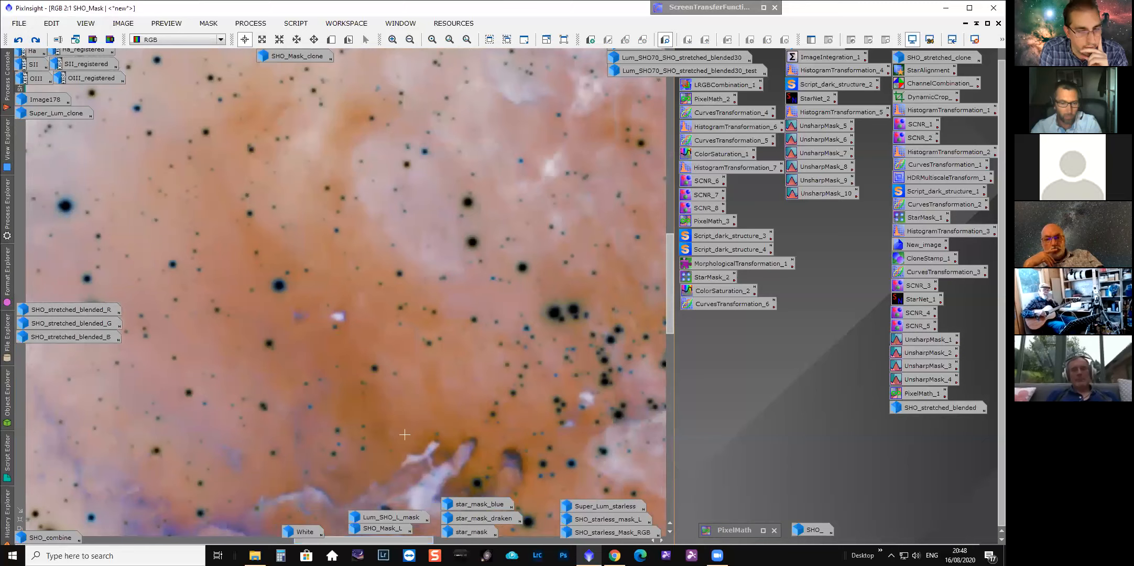
scroll(568, 230, "up", 1)
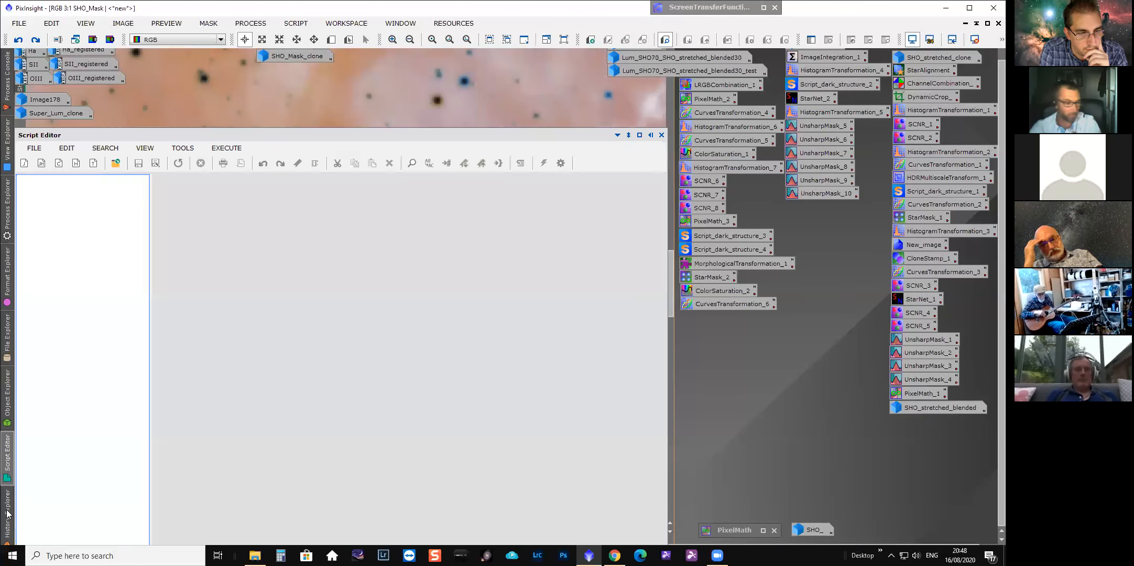
Step the history to the second Invert state, restoring the normal view, and zoom out.
mouse_move(7, 513)
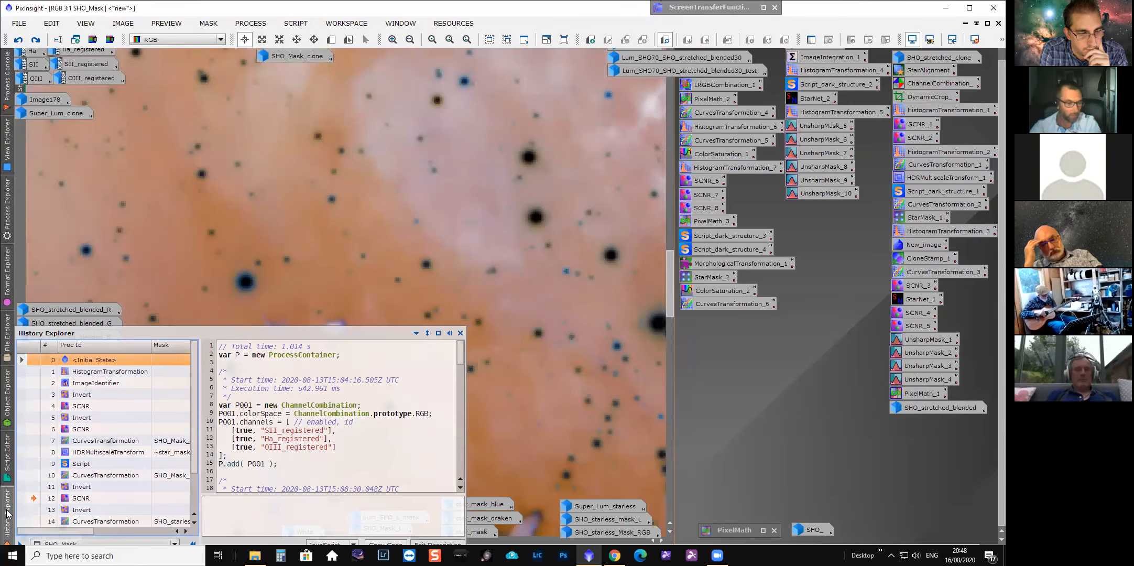
scroll(33, 479, "down", 1)
left_click(32, 476)
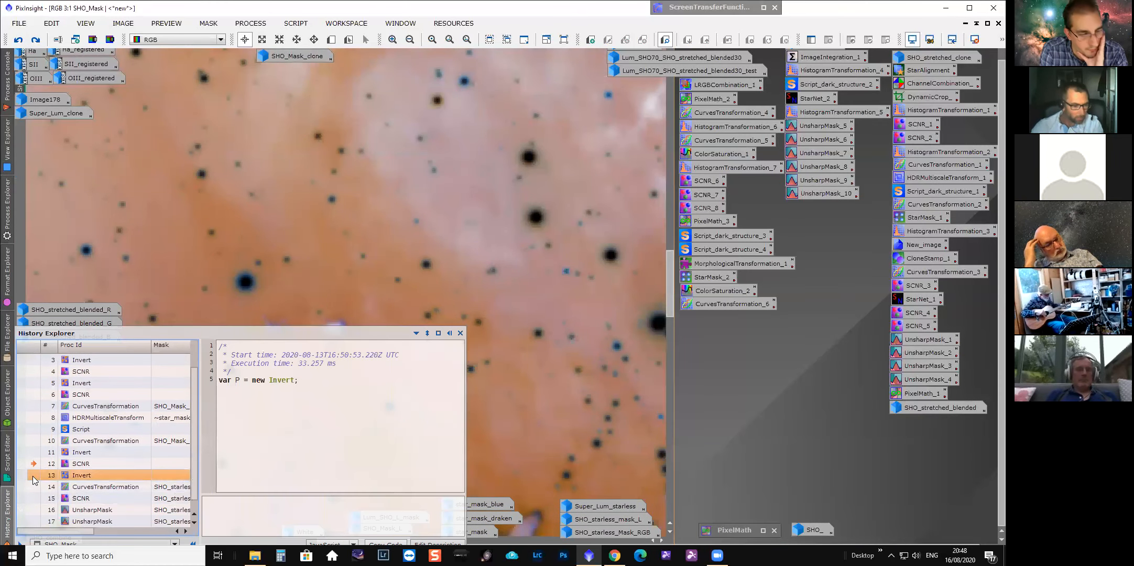
double_click(33, 477)
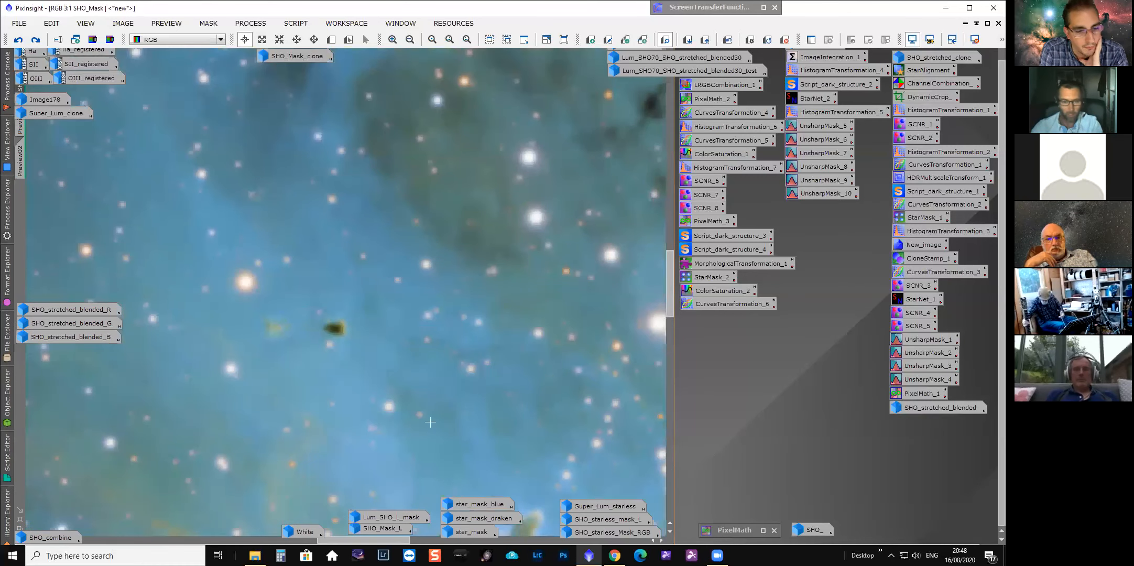
scroll(328, 386, "down", 4)
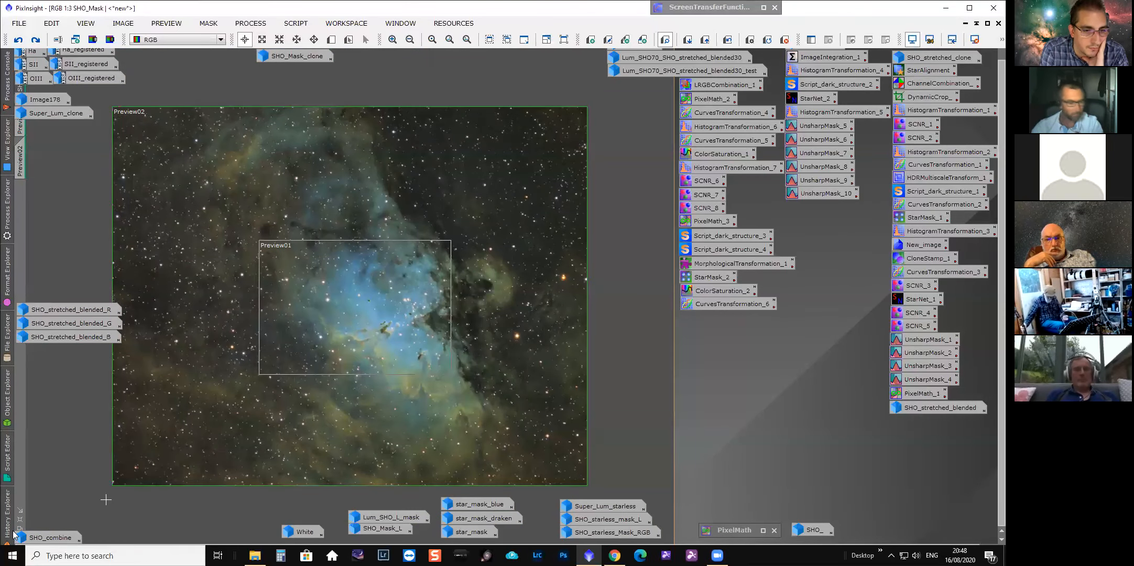
Jump between the CurvesTransformation and second Invert history states and inspect the pillars inside Preview01.
mouse_move(8, 524)
double_click(33, 454)
double_click(35, 442)
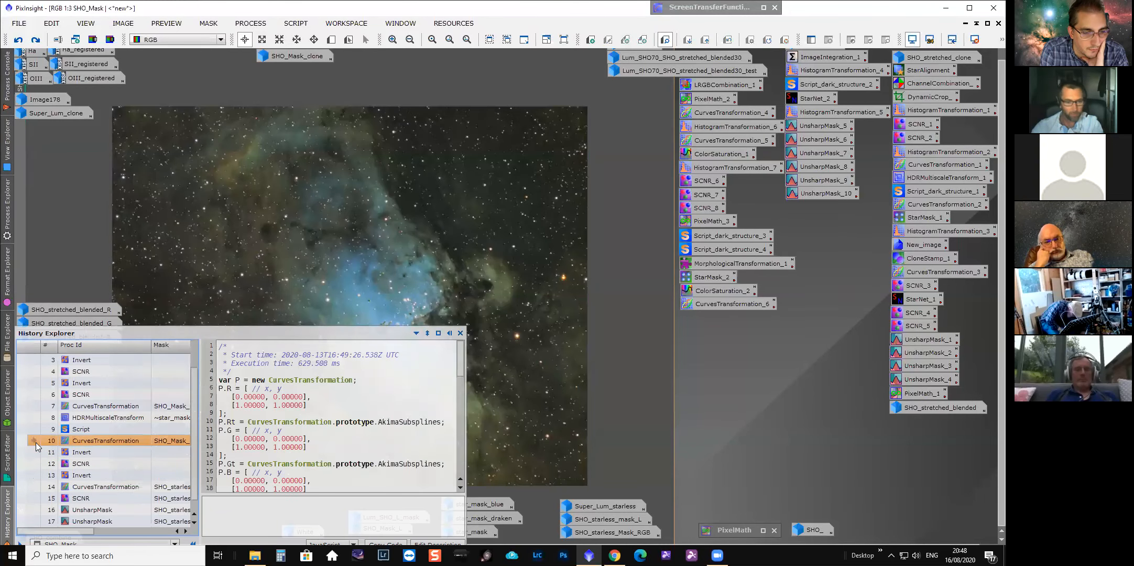
double_click(34, 475)
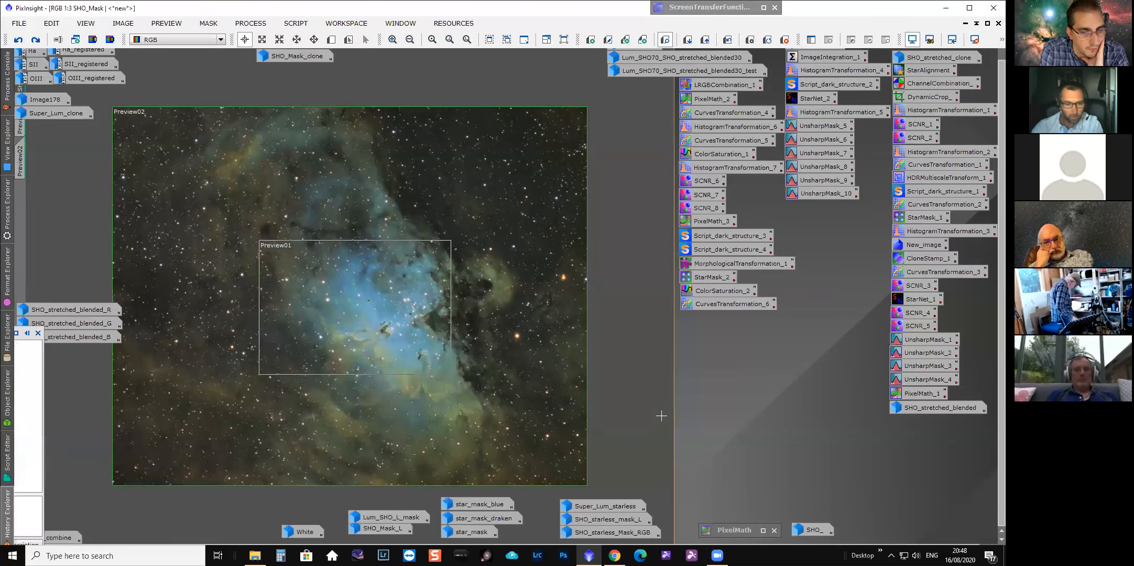
scroll(629, 345, "up", 2)
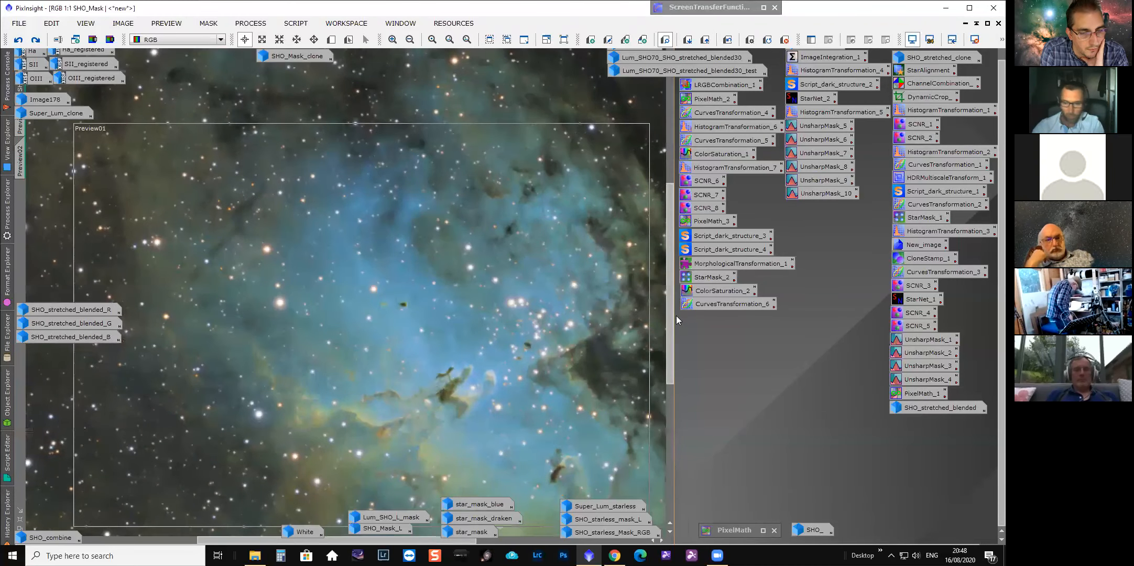
left_click_drag(671, 316, 667, 361)
left_click_drag(424, 541, 452, 540)
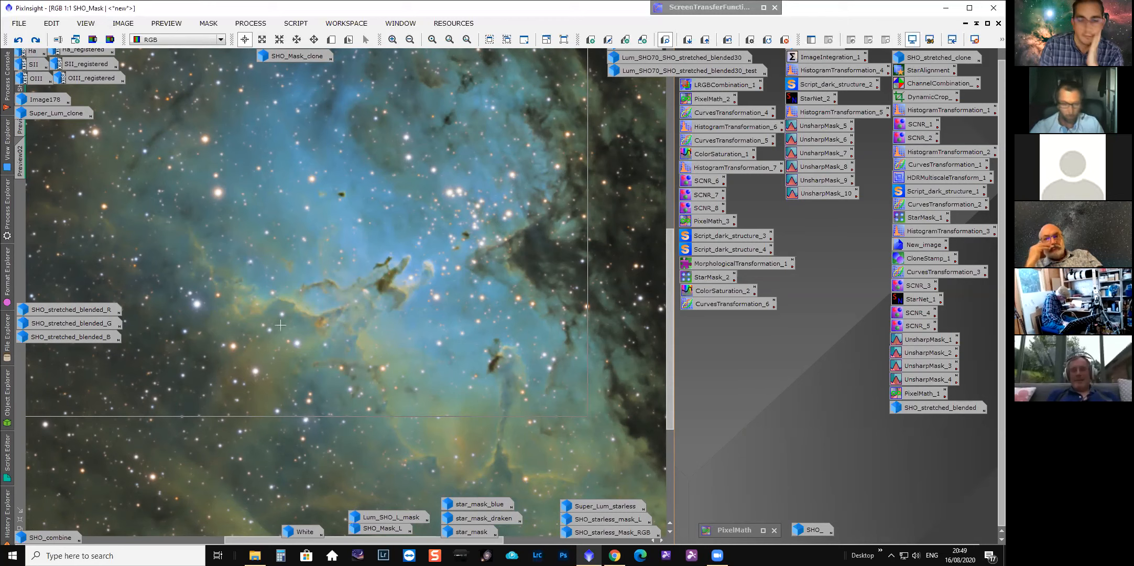
Select the CurvesTransformation history item after the second Invert and read which mask it used.
left_click(10, 520)
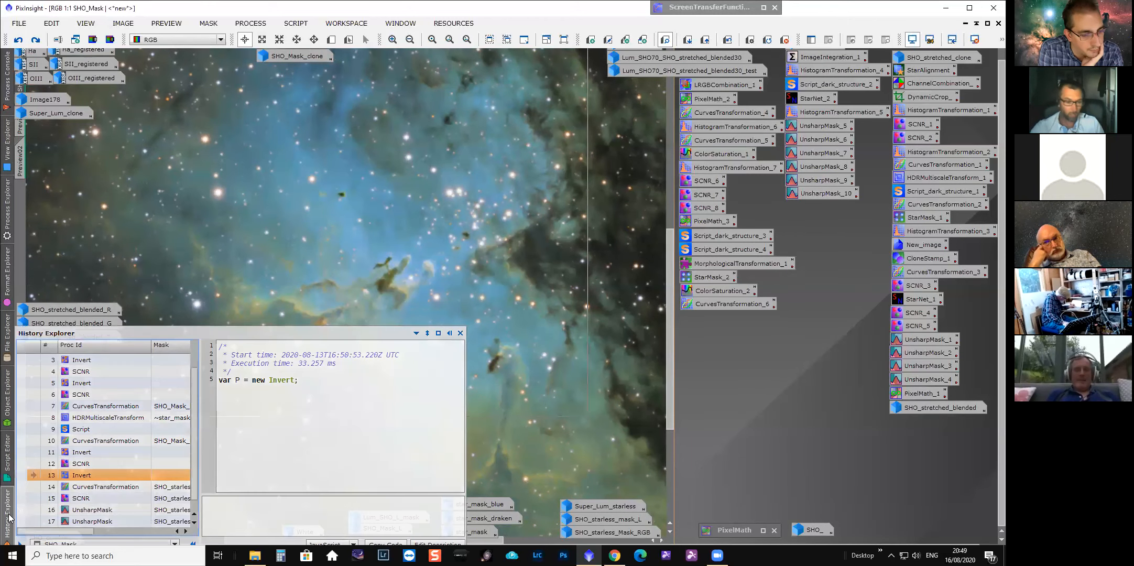
left_click(30, 487)
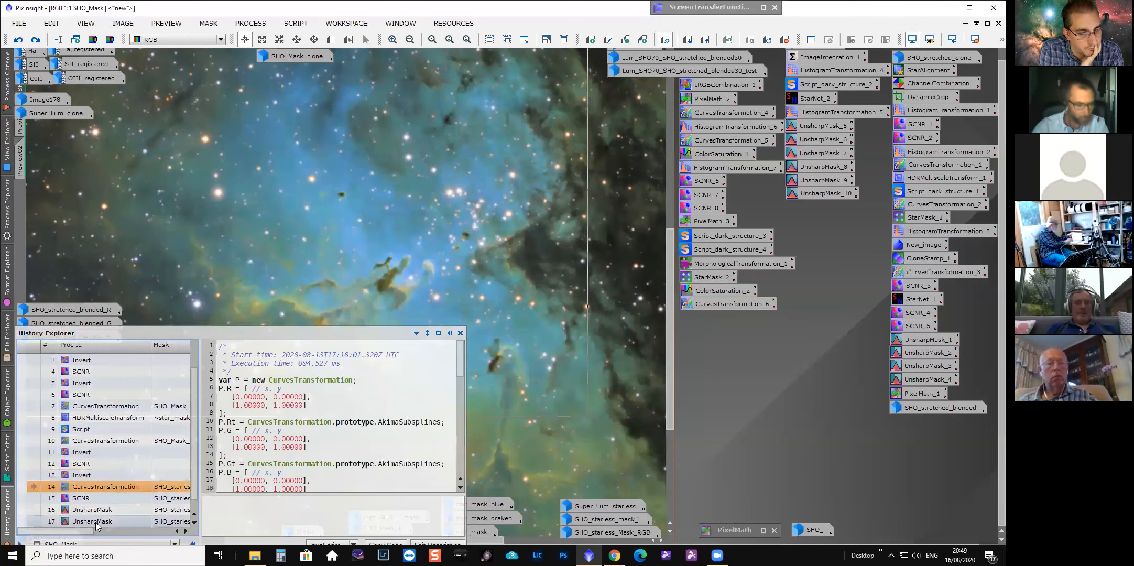
left_click_drag(83, 532, 120, 496)
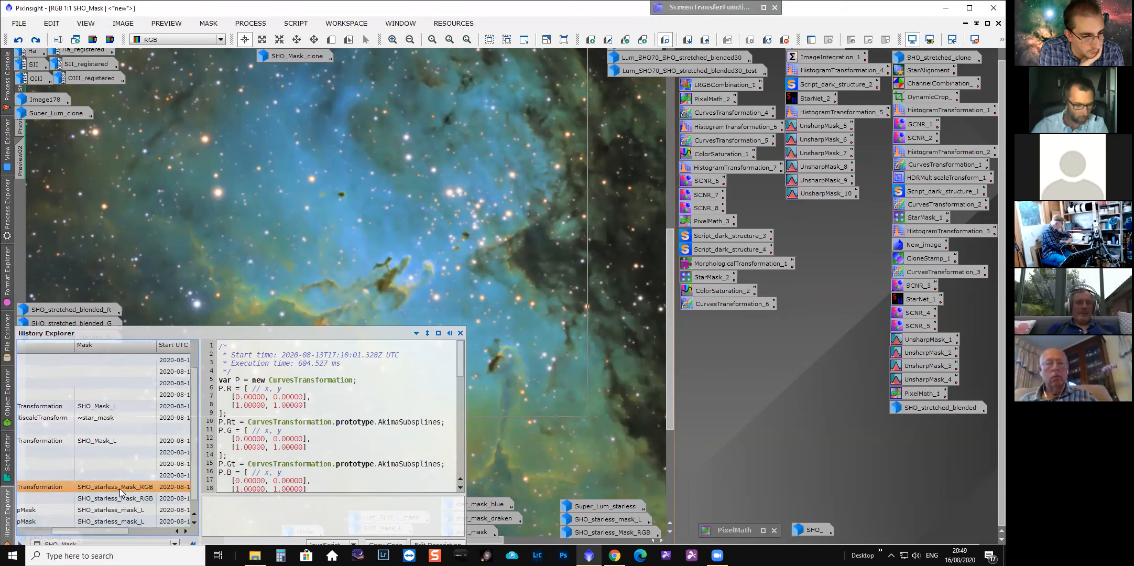
left_click_drag(120, 531, 86, 530)
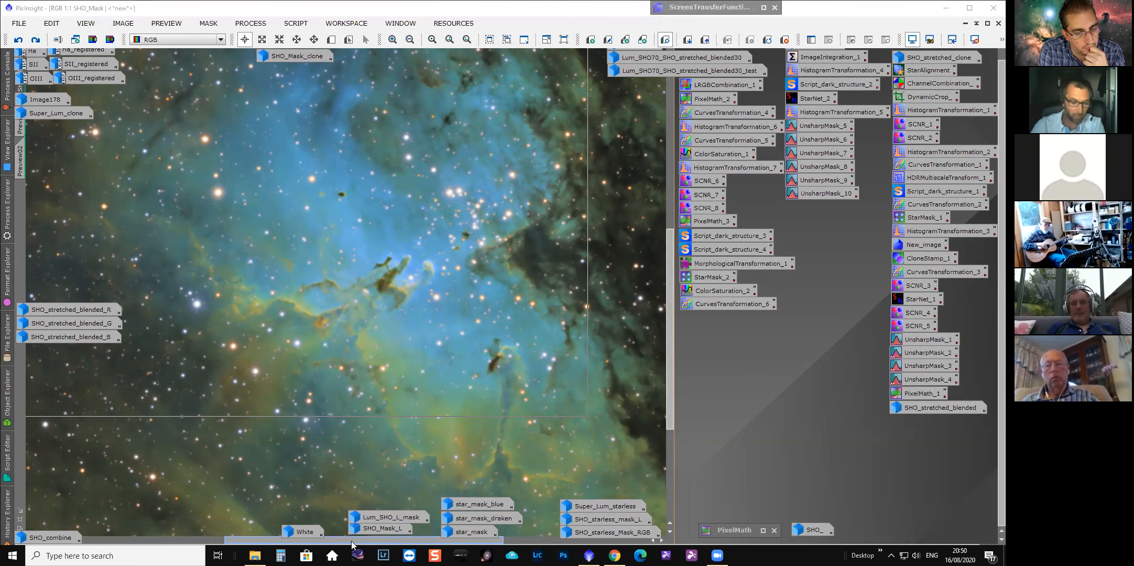
left_click_drag(350, 540, 292, 539)
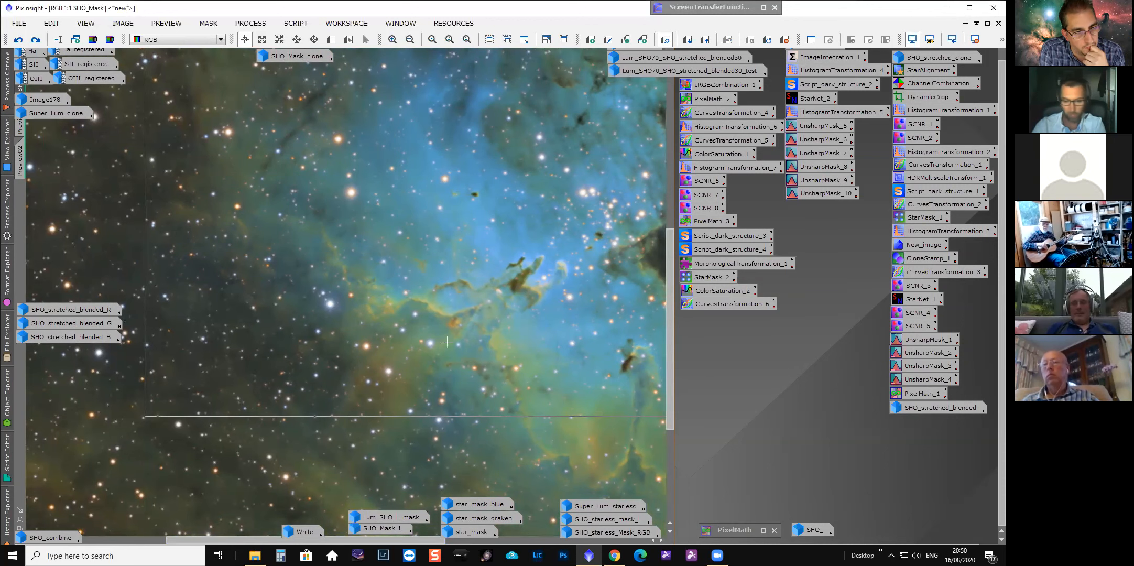
scroll(346, 321, "down", 1)
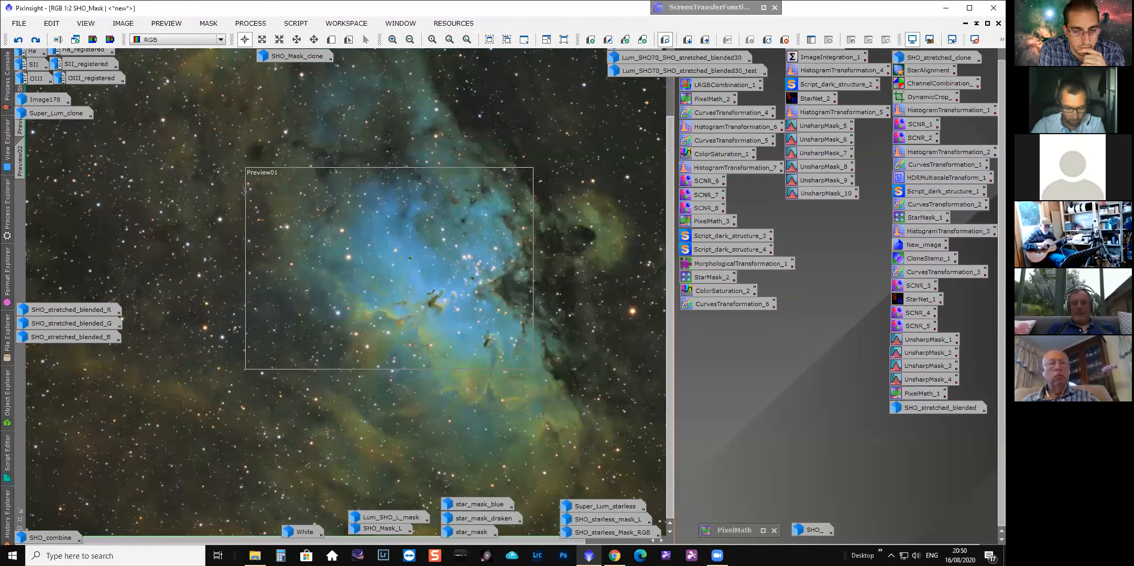
Open the SHO_starless_Mask_RGB image, view it maximized, restore it, then minimize it again.
double_click(617, 532)
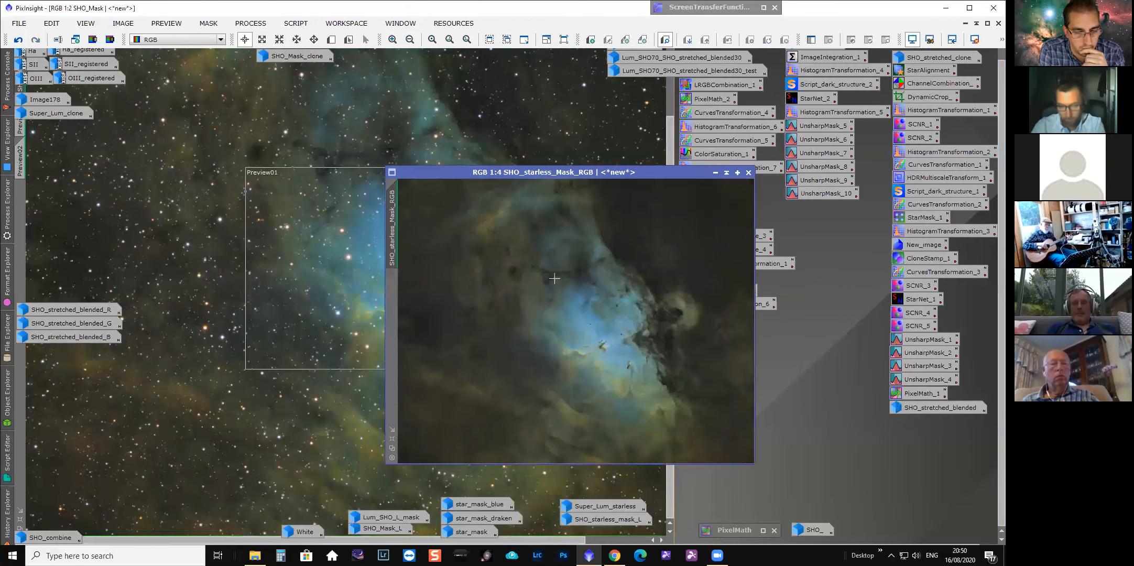
left_click_drag(526, 167, 444, 145)
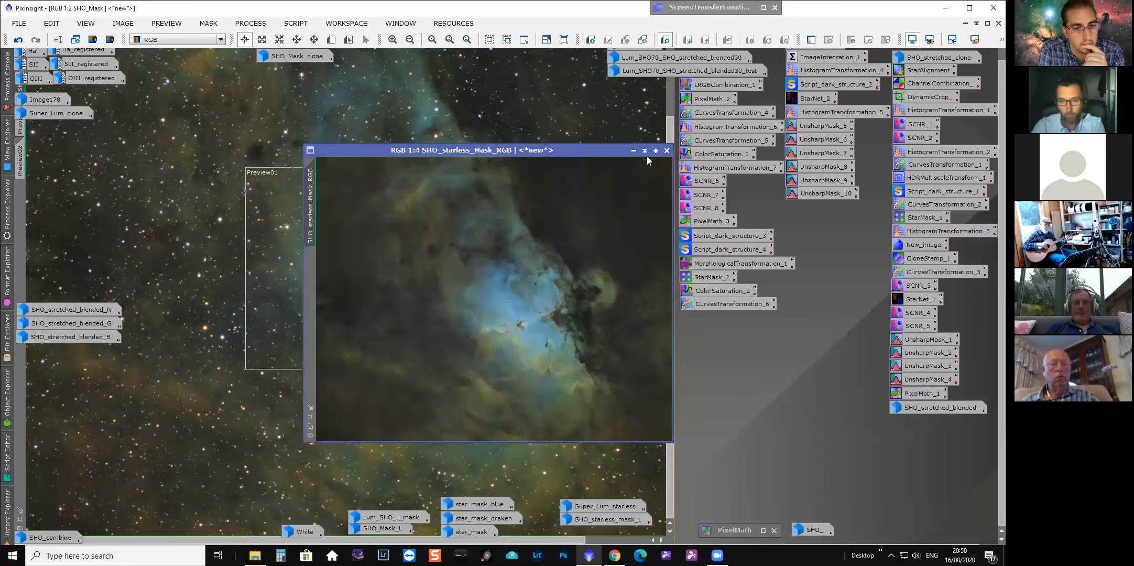
left_click(654, 151)
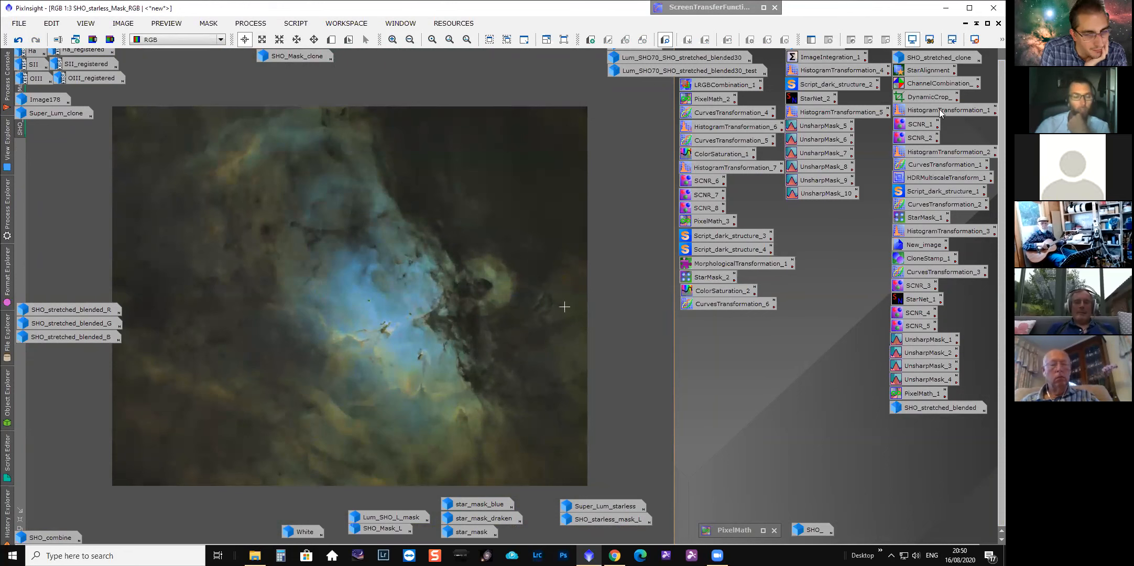
left_click(987, 24)
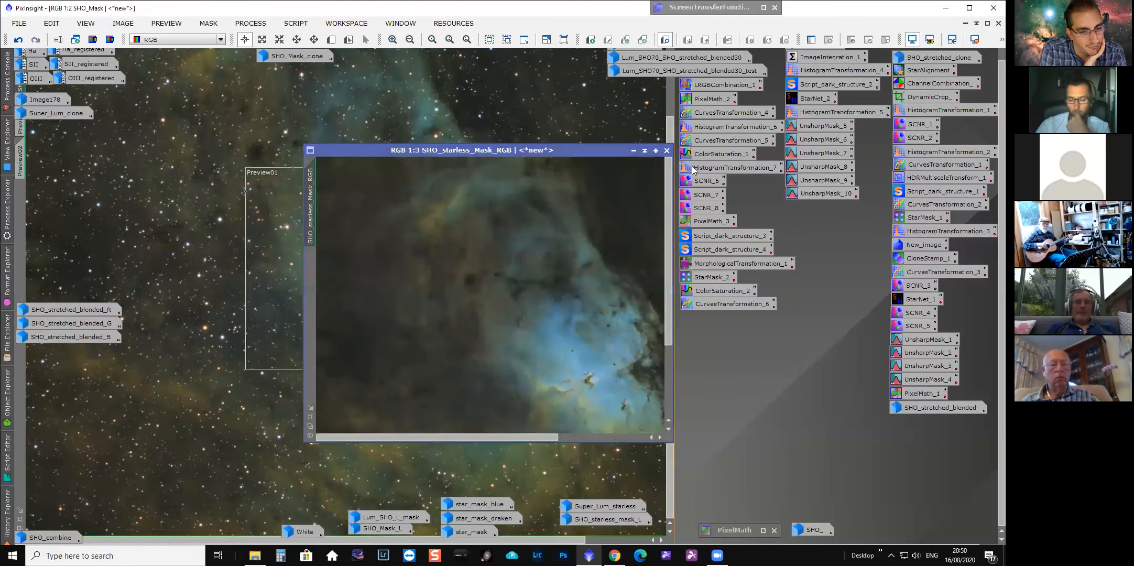
left_click(634, 150)
Reopen the SHO_starless_Mask_RGB image maximized and zoom in on it.
mouse_move(614, 554)
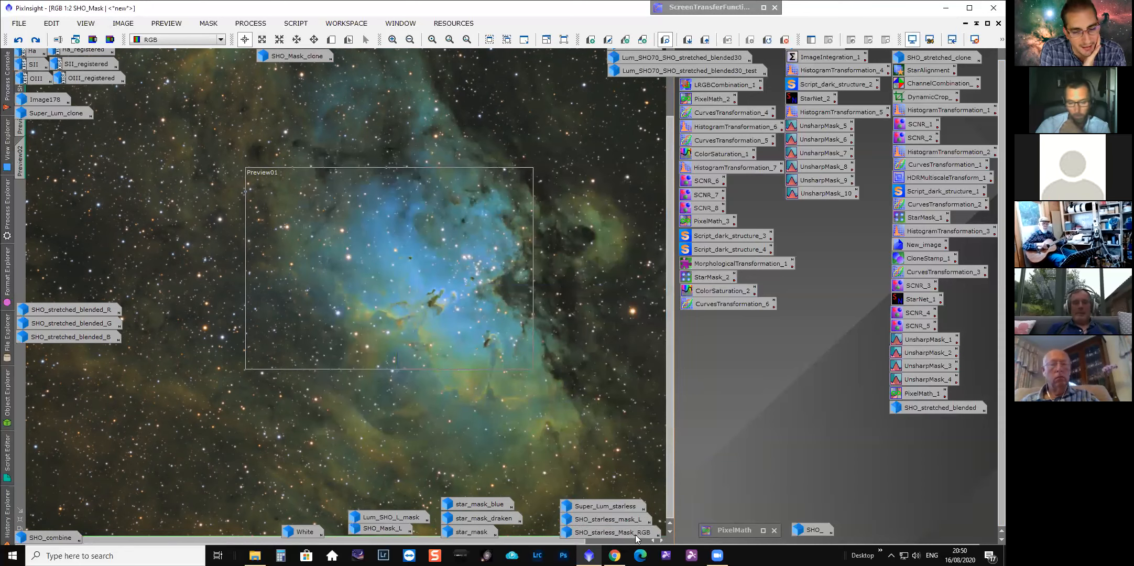
double_click(636, 535)
scroll(538, 326, "down", 2)
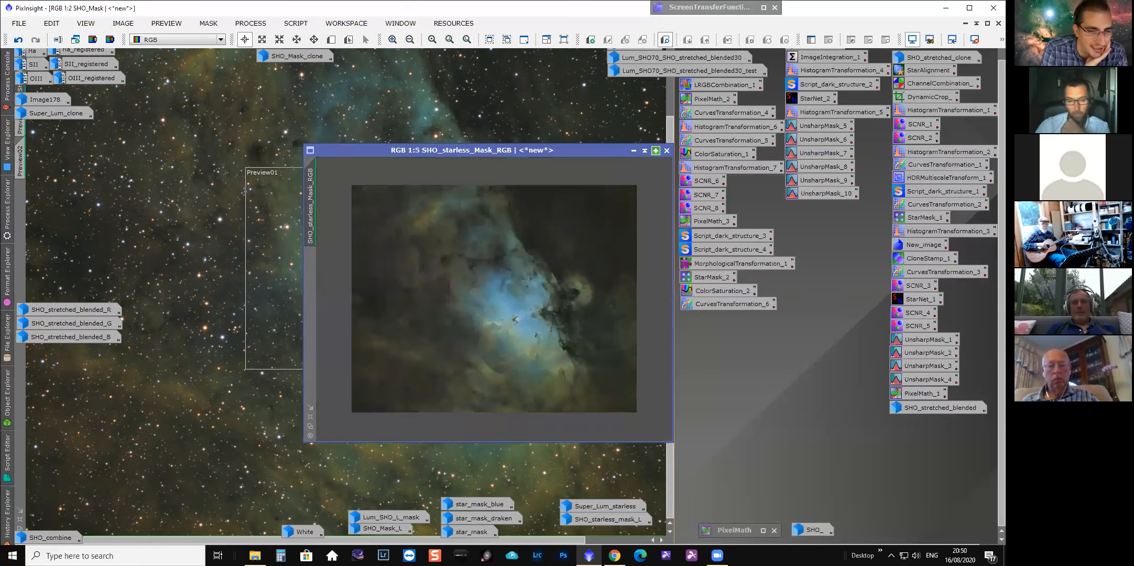
left_click(655, 151)
scroll(517, 323, "up", 2)
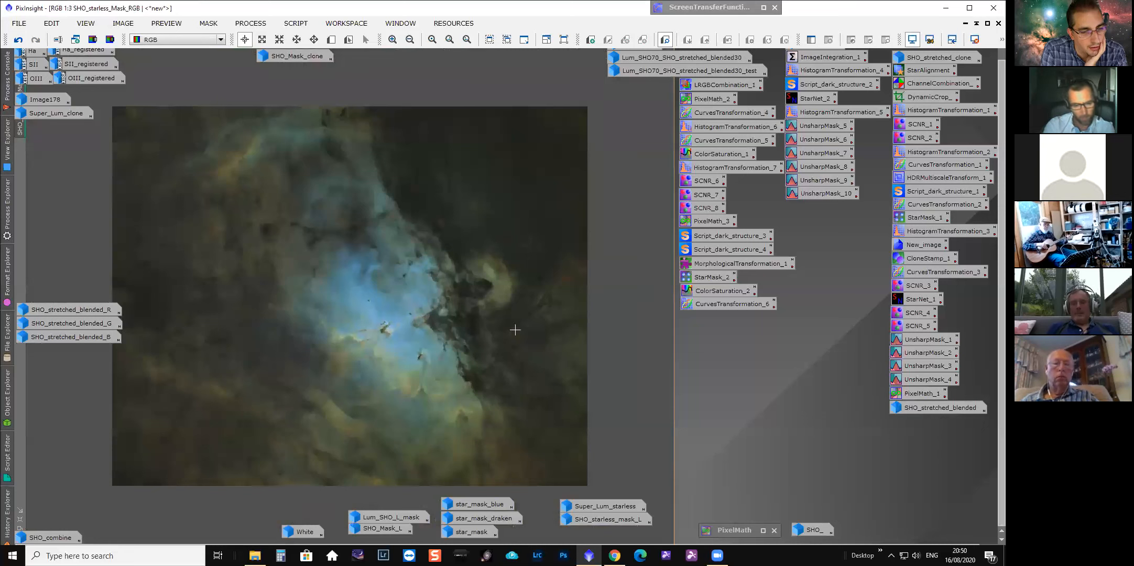
Open the Feature Scripts dialog to review the available scripts.
left_click(296, 23)
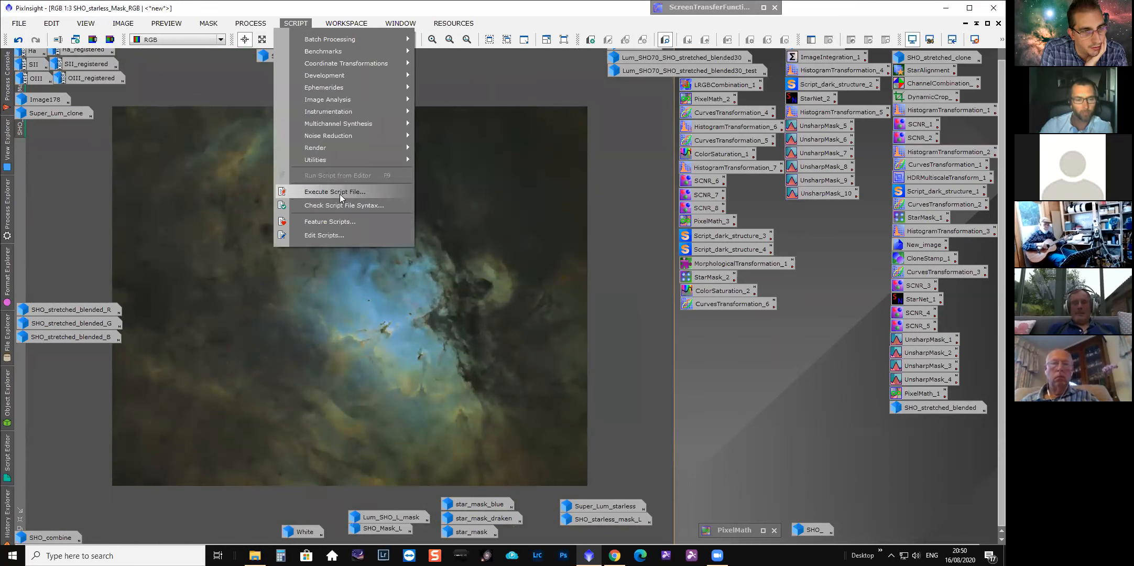
left_click(339, 222)
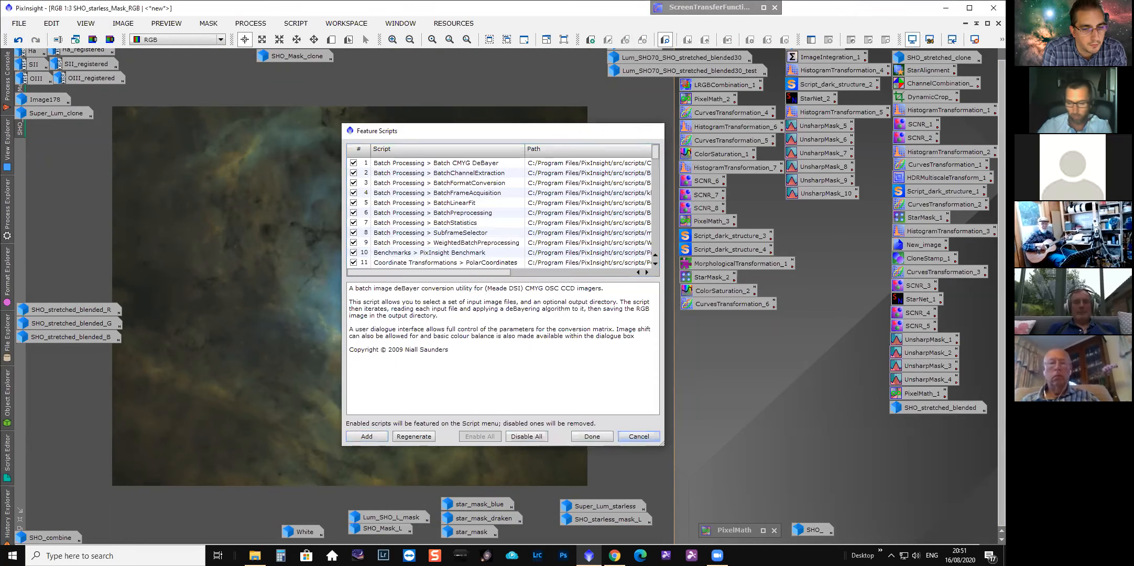
Close the scripts dialog and zoom in and out across the SHO_starless_Mask_RGB image to inspect it.
left_click(638, 436)
scroll(362, 294, "up", 1)
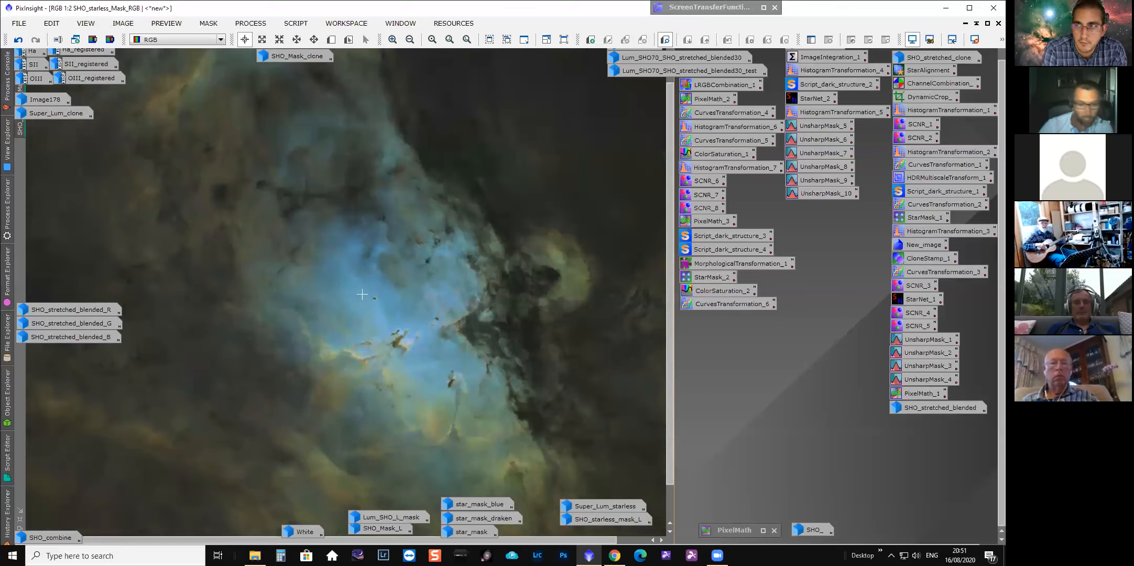
scroll(362, 295, "up", 1)
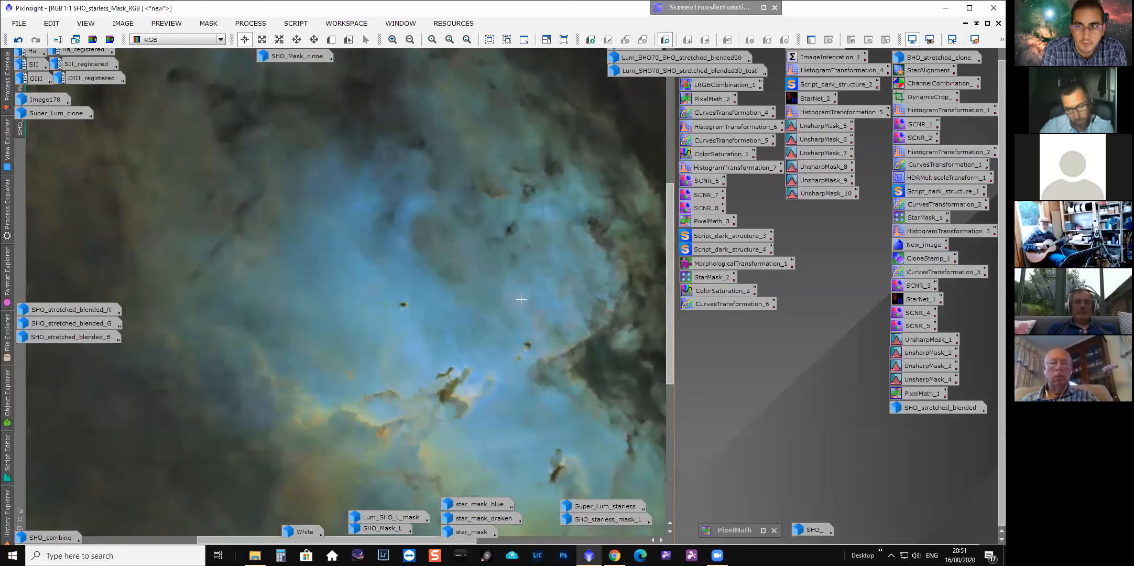
scroll(451, 388, "down", 1)
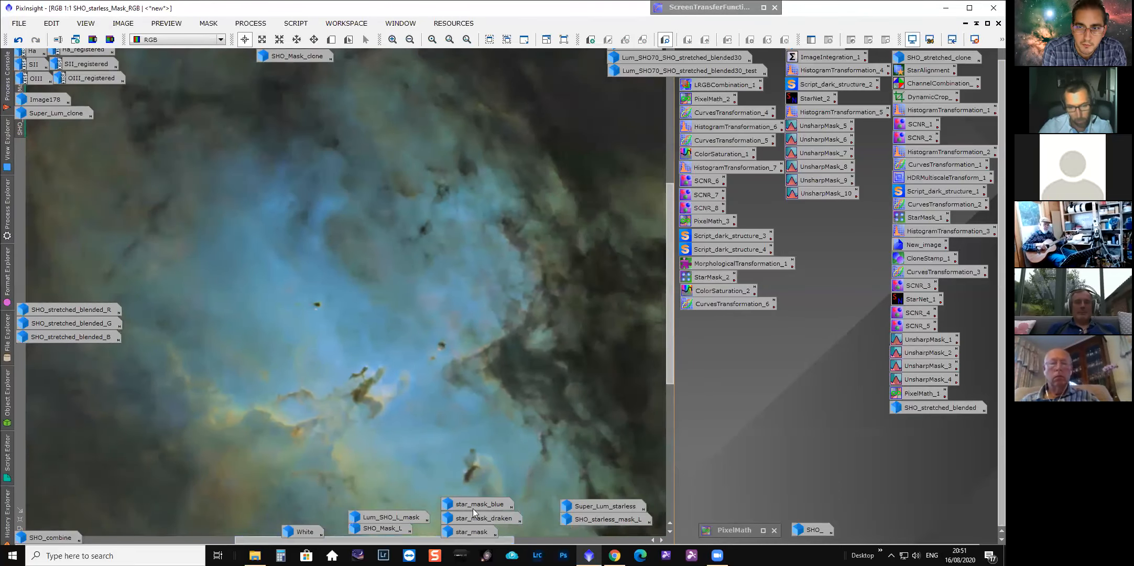
scroll(471, 327, "up", 1)
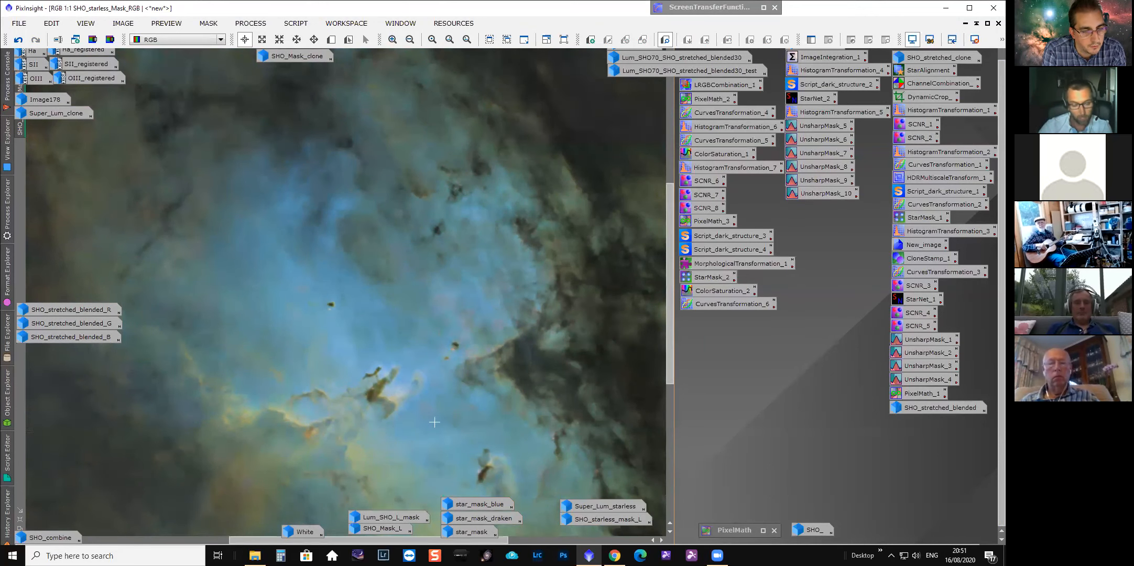
scroll(434, 421, "down", 1)
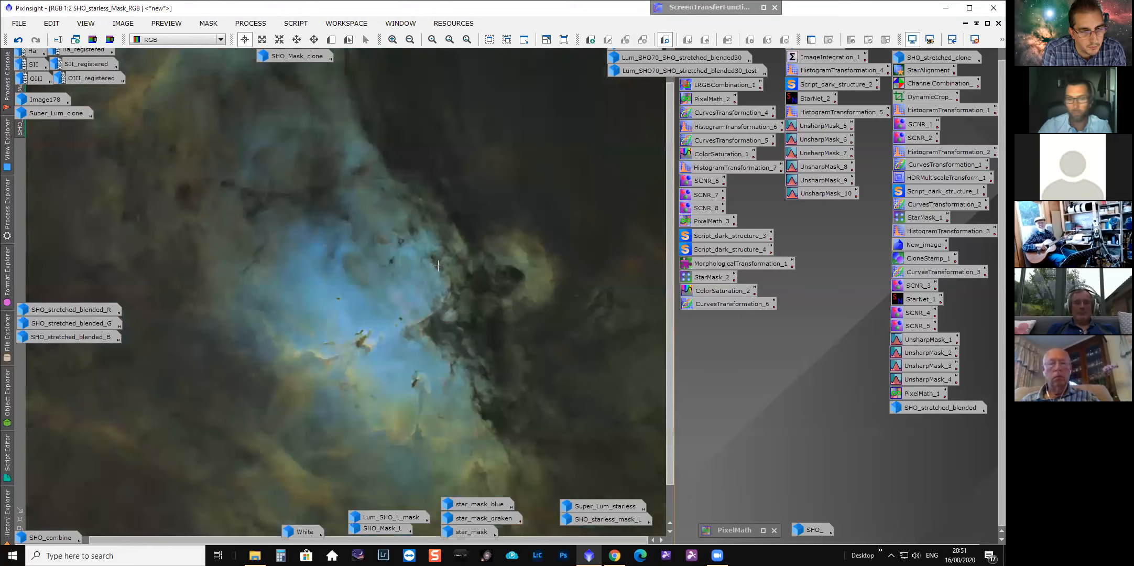
scroll(438, 264, "down", 2)
Restore the mask window, open the SHO_starless_mask_L image, inspect it at different zooms, then minimize it.
left_click(965, 23)
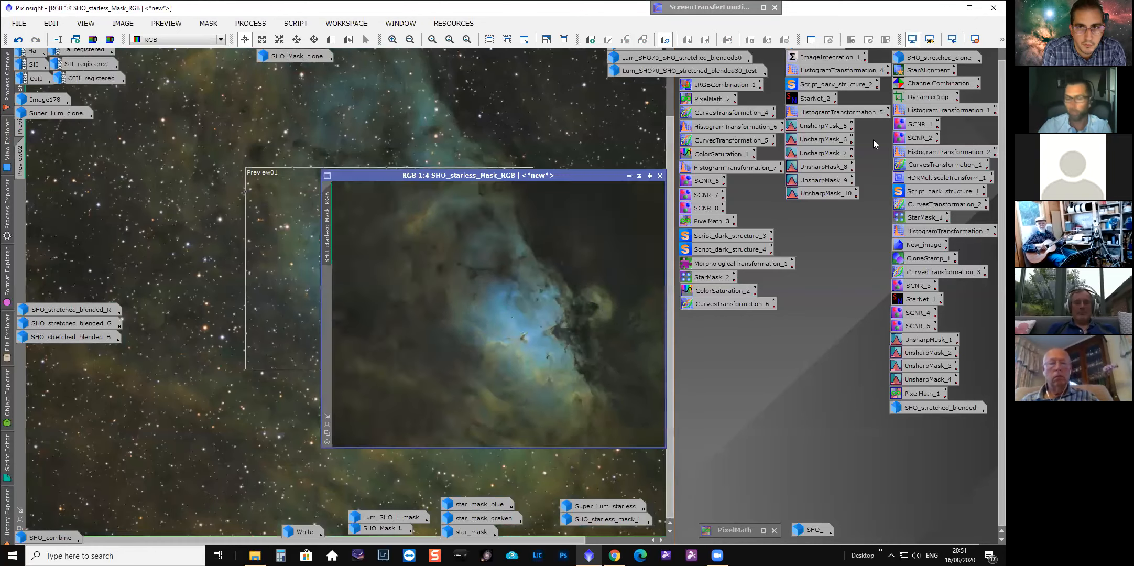
double_click(605, 521)
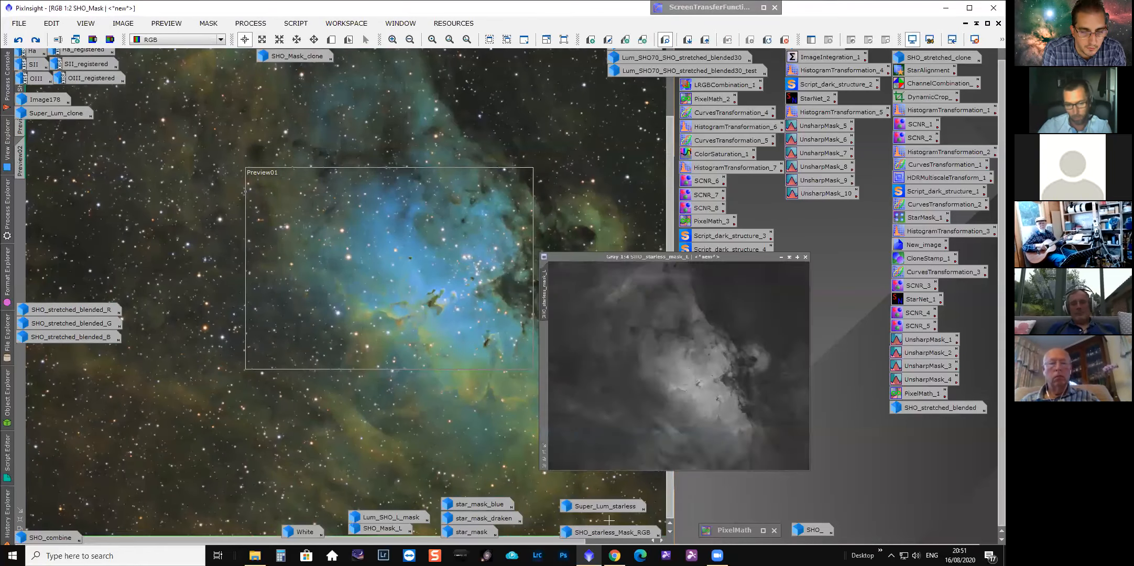
left_click_drag(594, 164, 365, 163)
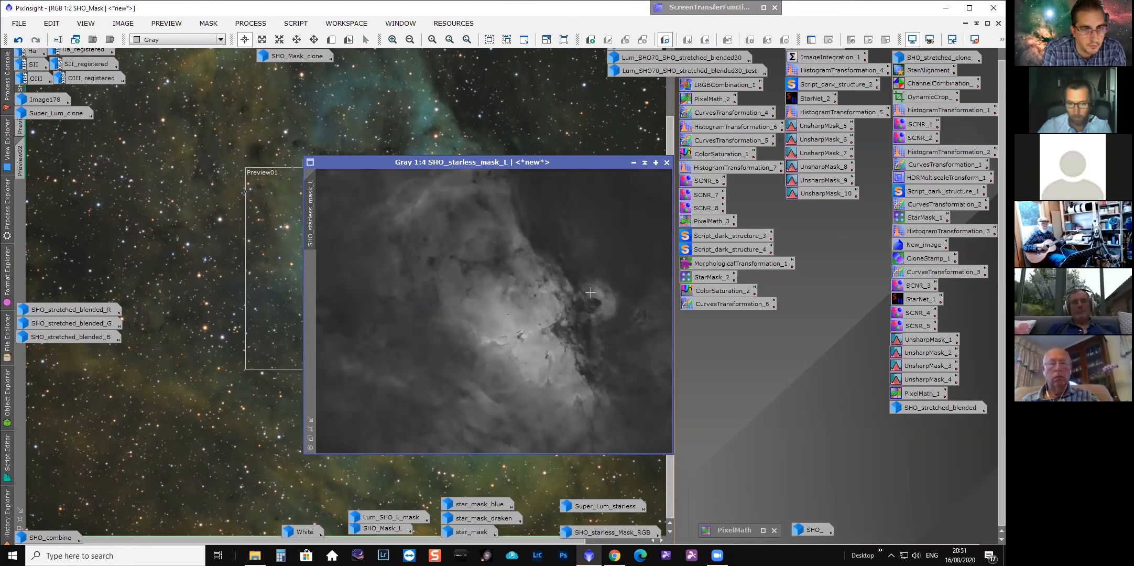
scroll(475, 330, "up", 4)
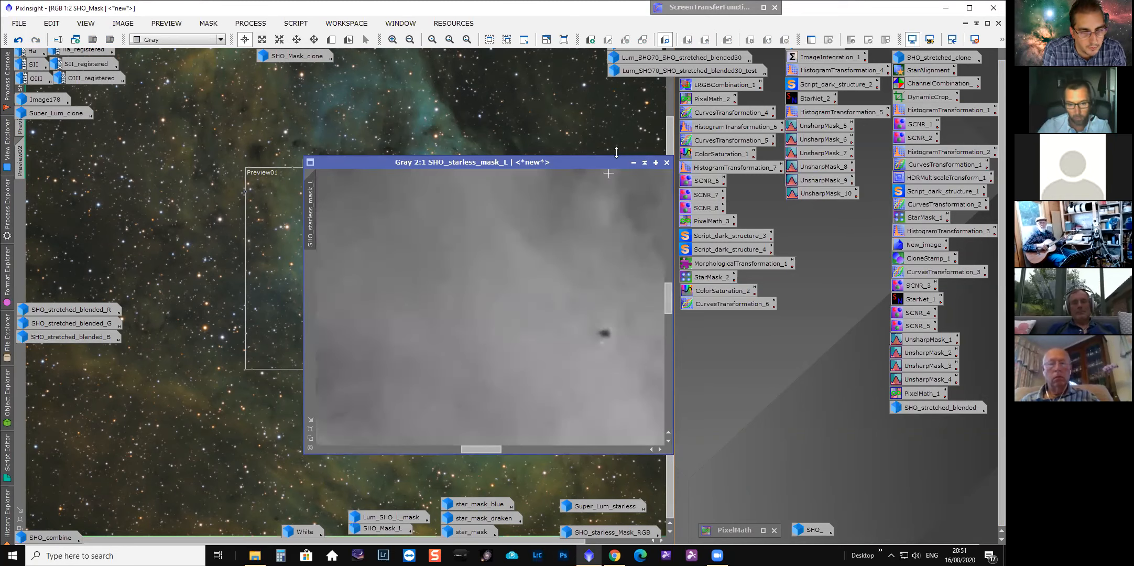
scroll(516, 377, "down", 2)
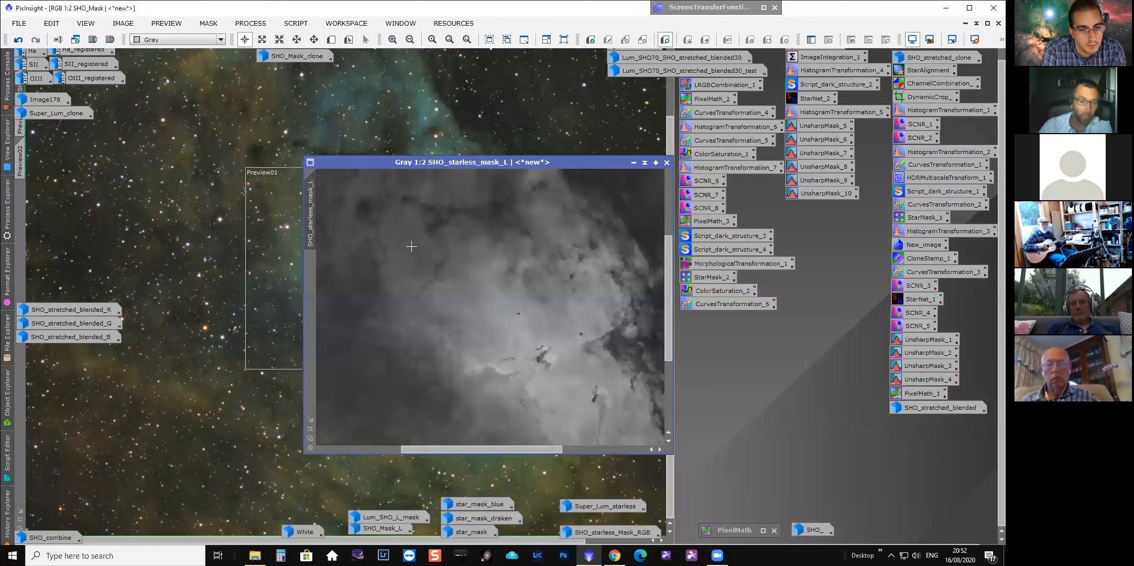
left_click(636, 164)
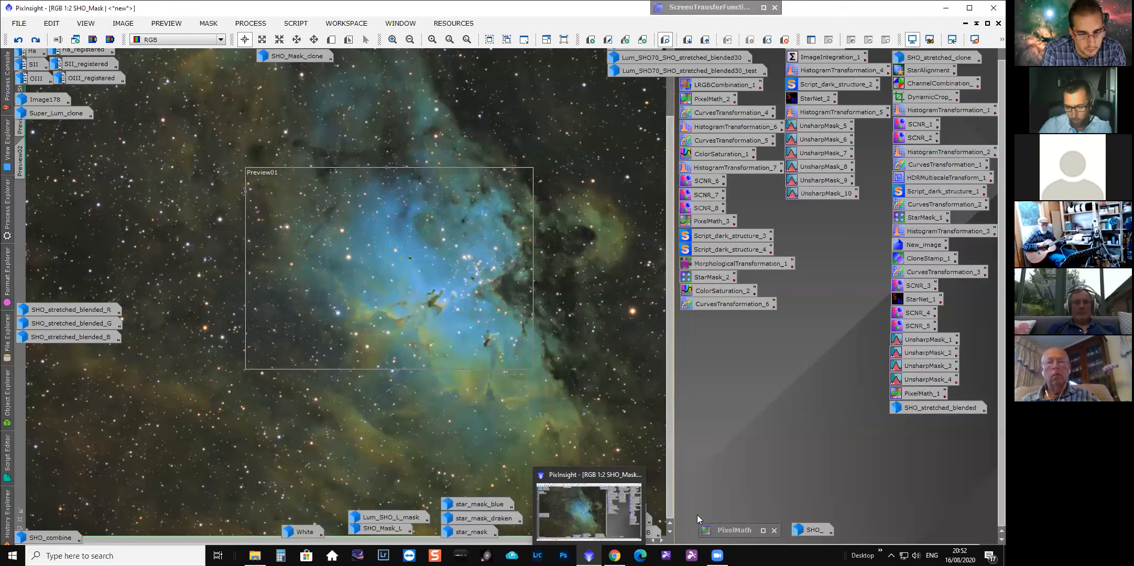
Extract the lightness channel of SHO_starless_Mask_RGB into a new grayscale image.
left_click_drag(432, 144, 371, 134)
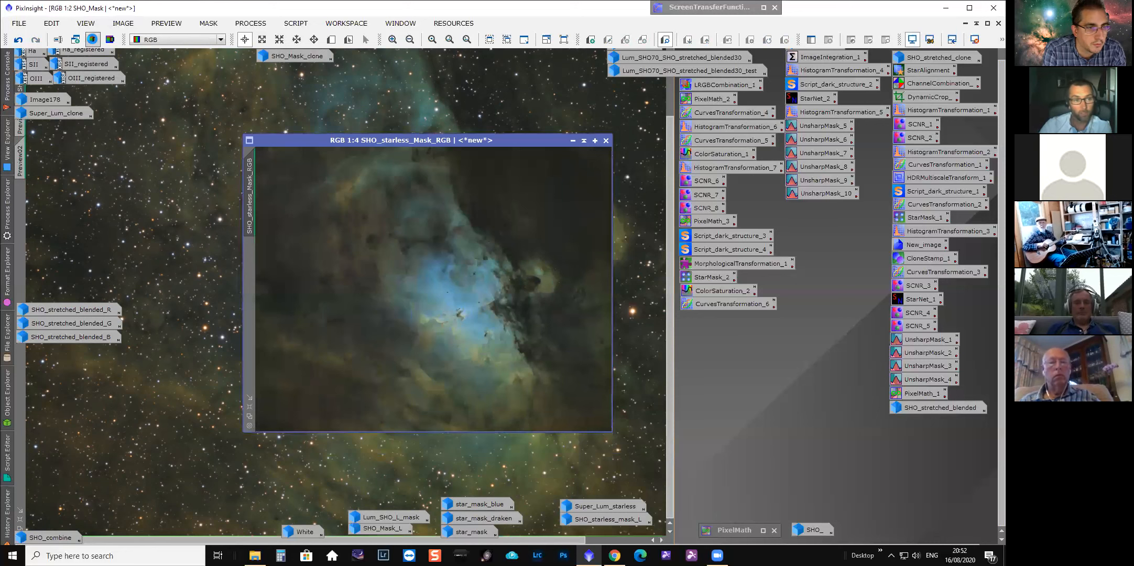
left_click(92, 39)
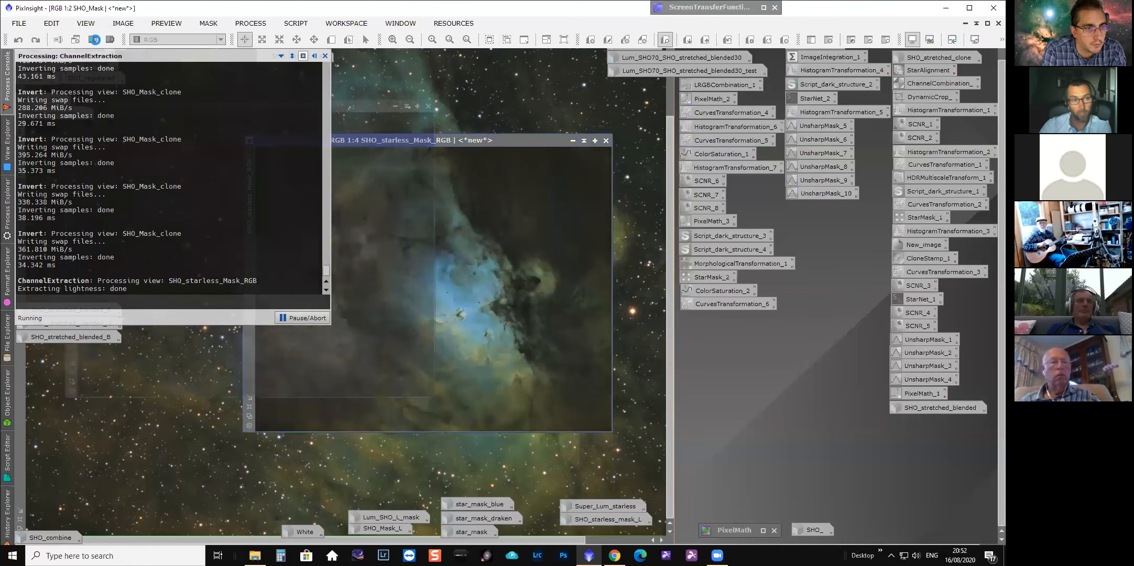
left_click_drag(349, 109, 510, 137)
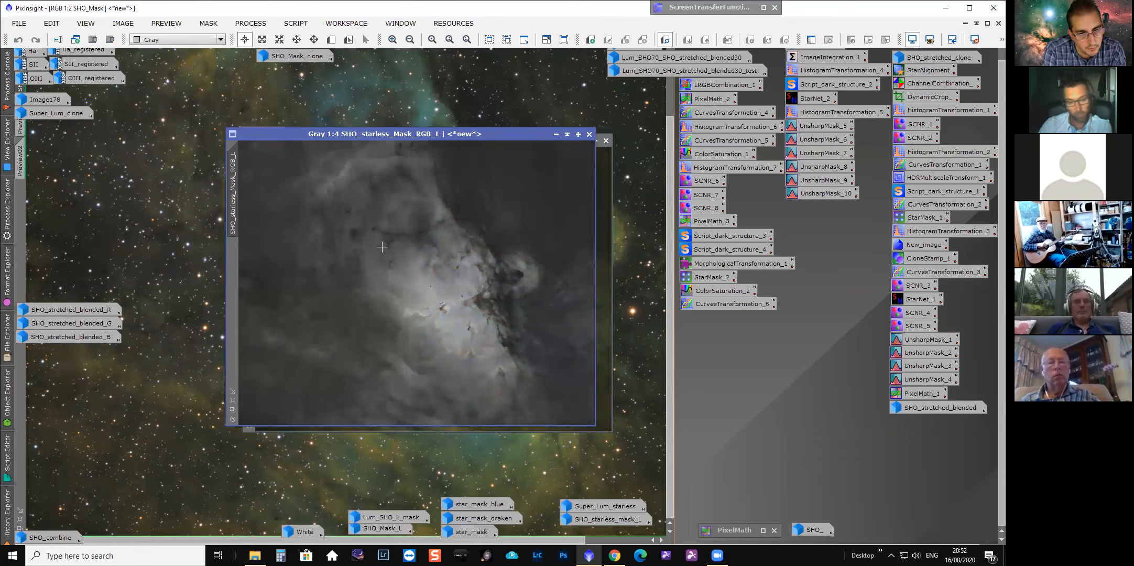
scroll(437, 308, "up", 2)
scroll(436, 308, "down", 2)
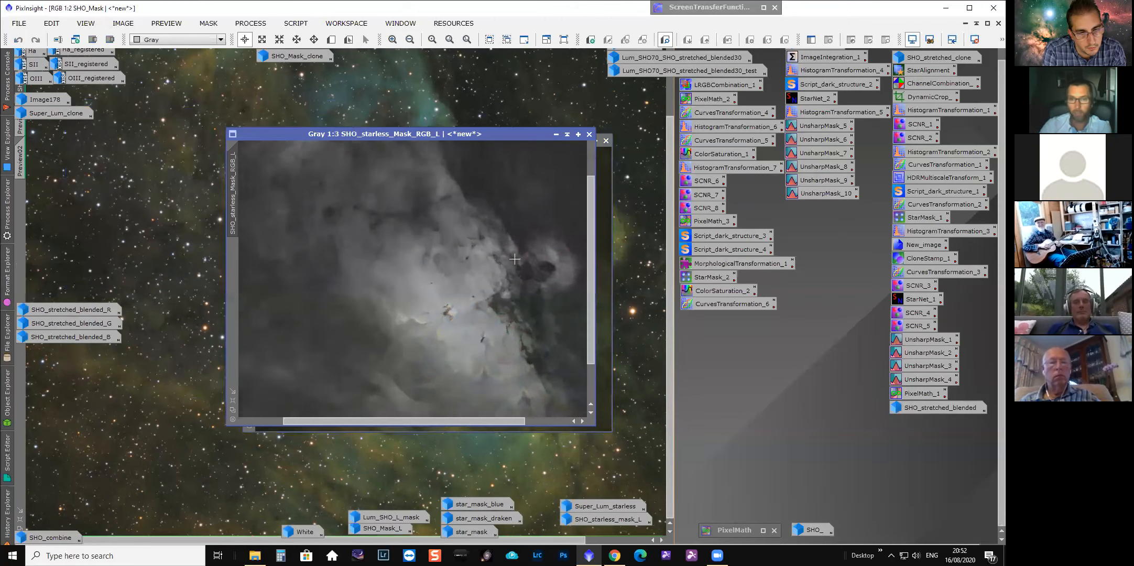
Raise the screen stretch shadows on SHO_starless_Mask_RGB_L to isolate the nebula core and save the stretch as a process icon.
left_click_drag(770, 8, 288, 9)
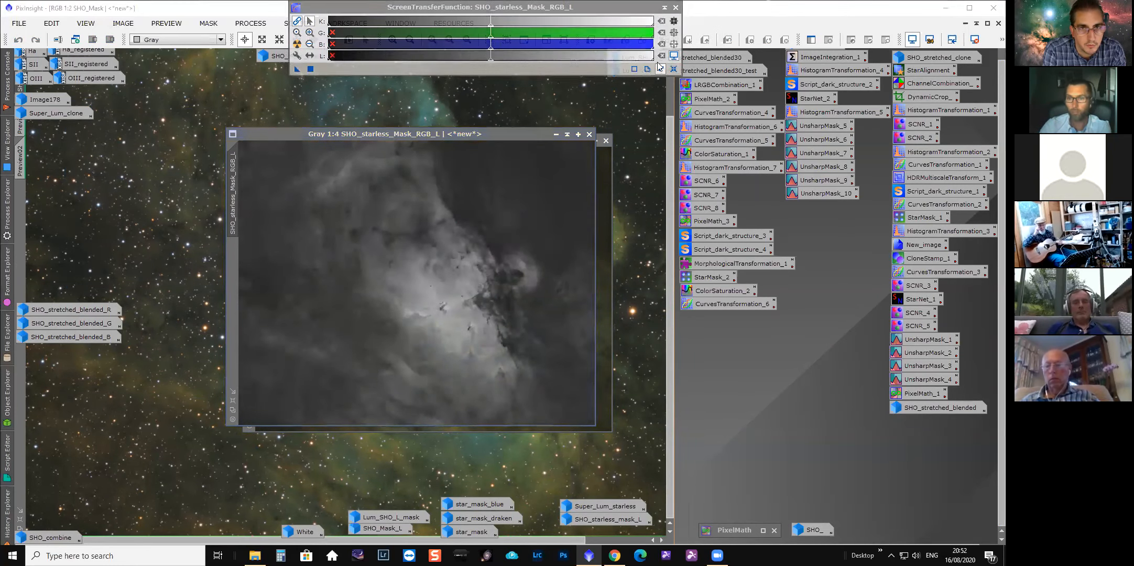
left_click_drag(323, 83, 459, 83)
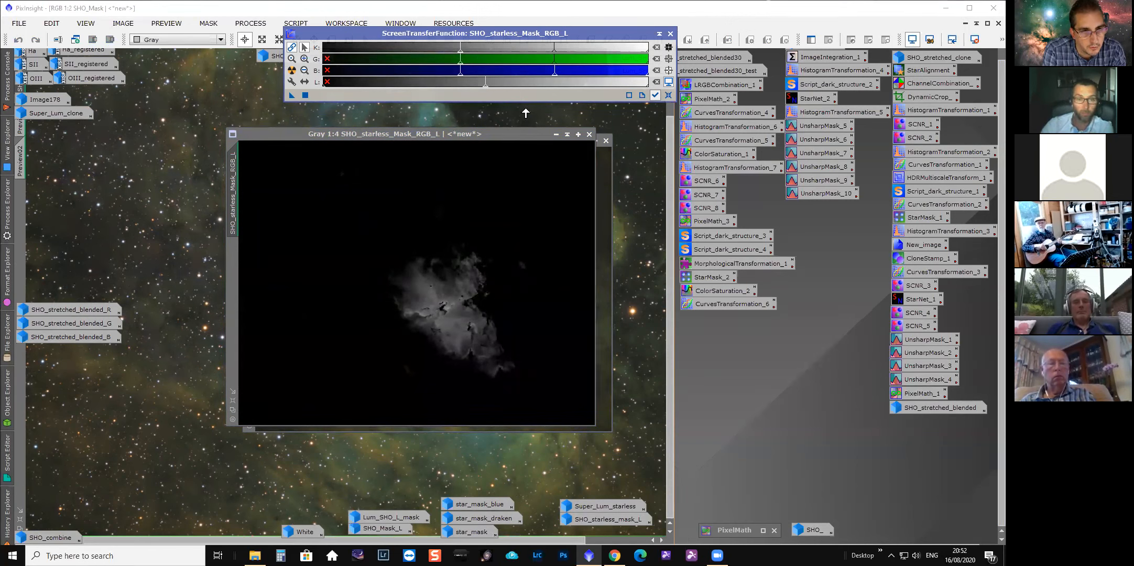
left_click_drag(398, 38, 394, 54)
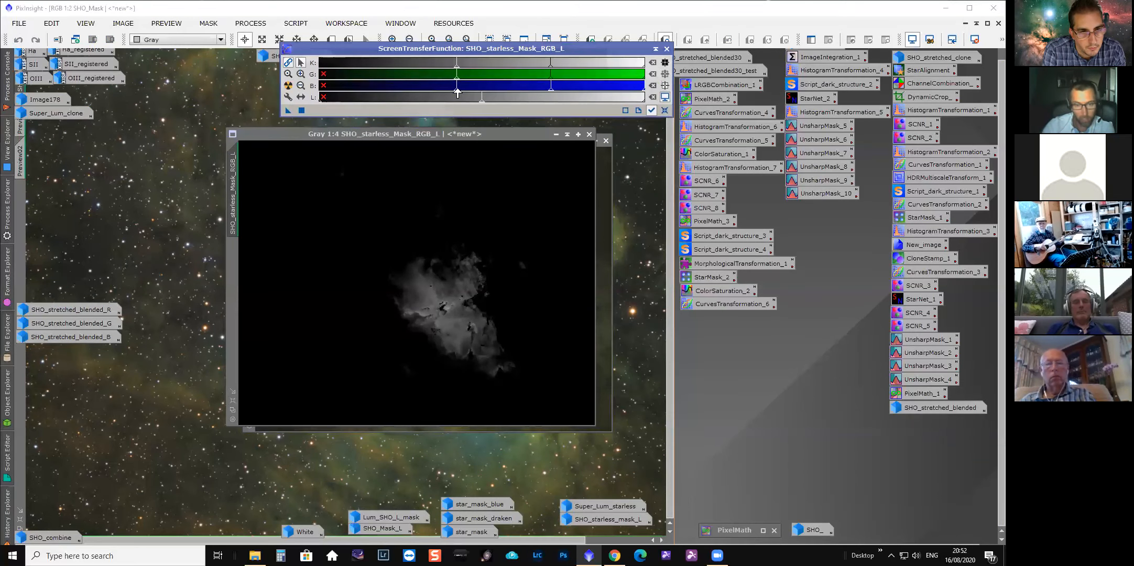
left_click_drag(457, 94, 462, 94)
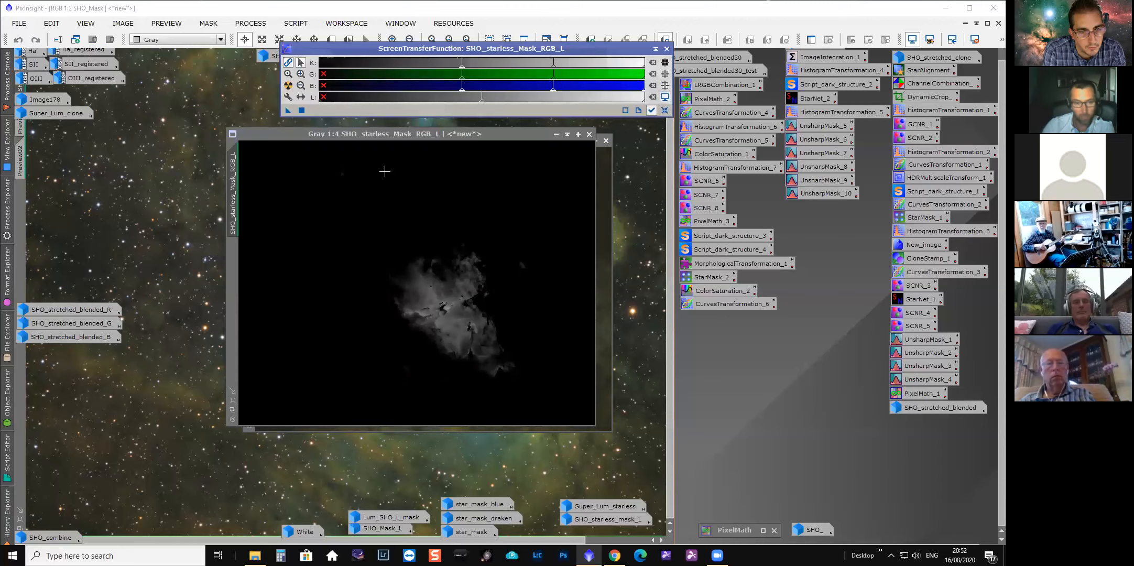
left_click_drag(286, 109, 767, 384)
Load the stretch icon into HistogramTransformation and apply it permanently to SHO_starless_Mask_RGB_L.
double_click(917, 108)
left_click_drag(715, 64, 605, 66)
left_click_drag(772, 382, 473, 399)
left_click(702, 398)
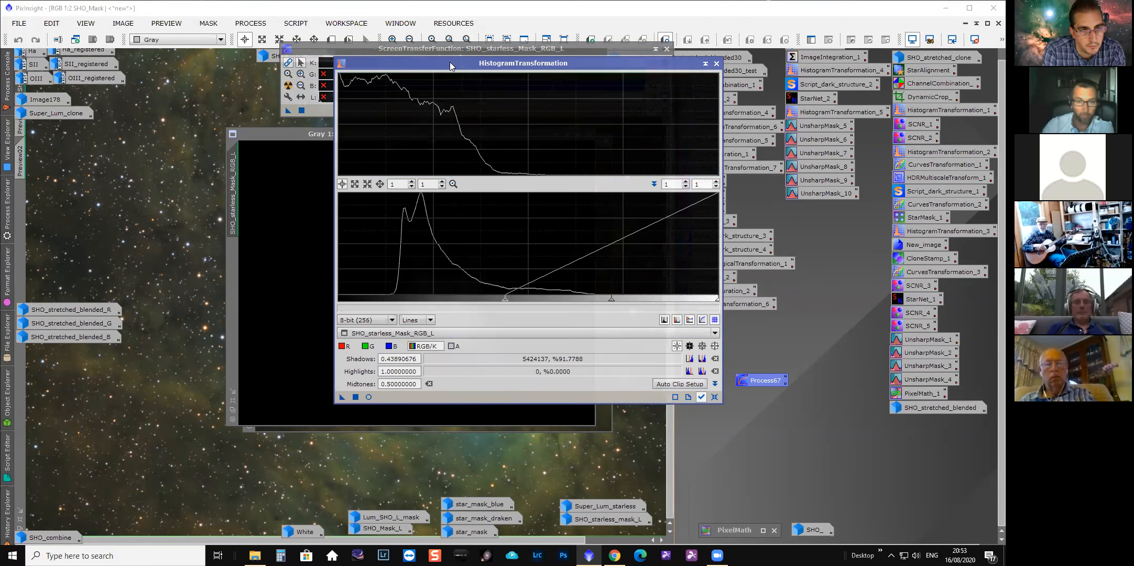
left_click_drag(449, 63, 662, 92)
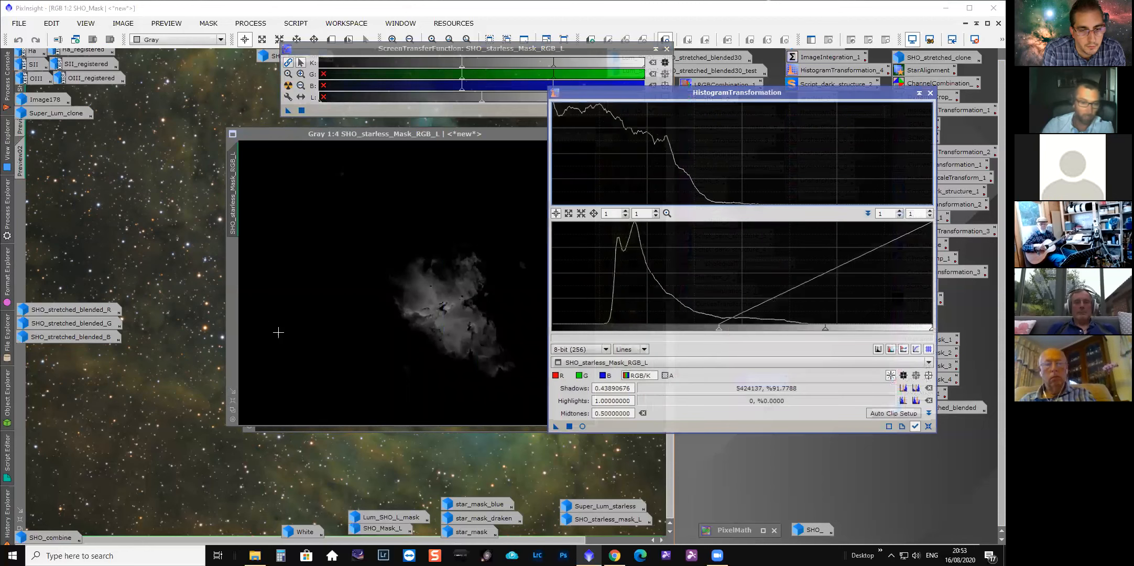
left_click_drag(556, 427, 464, 359)
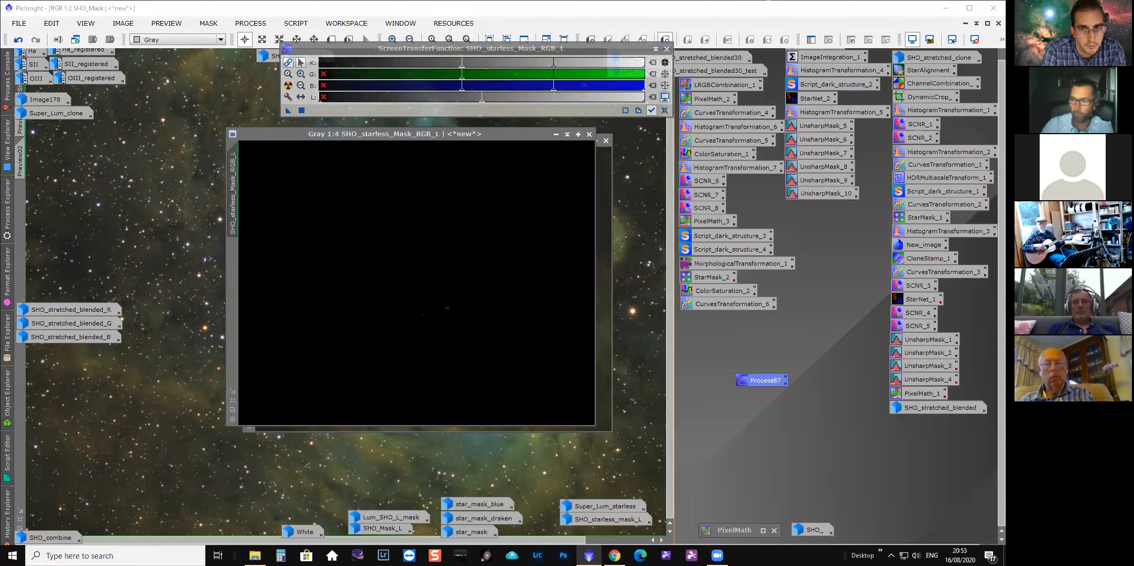
left_click(930, 93)
Reset the display stretch and compare the lightness mask with SHO_starless_Mask_RGB at closer zoom.
left_click(665, 111)
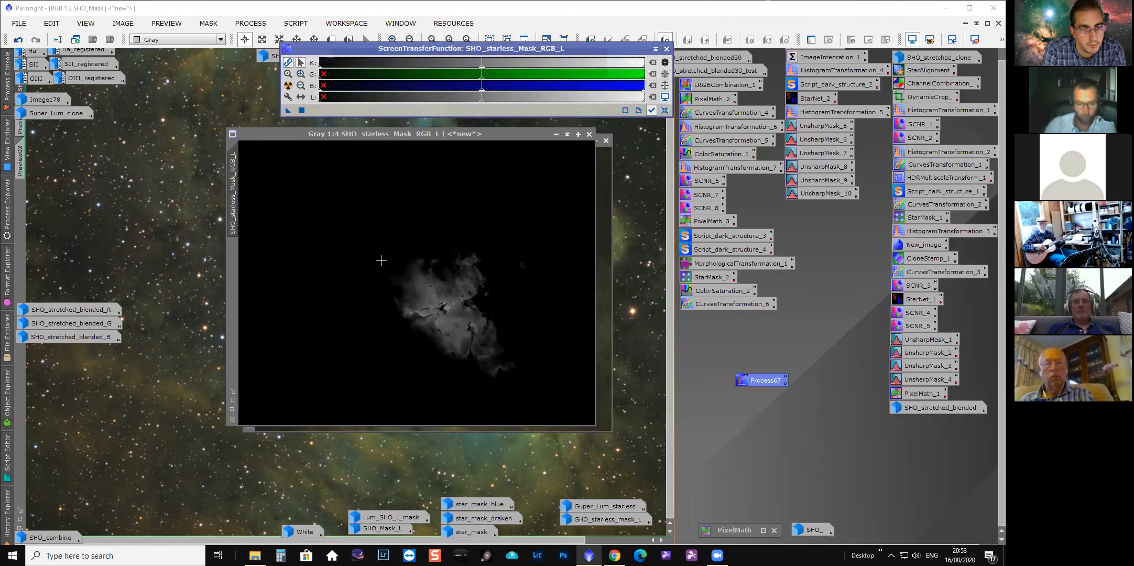
left_click_drag(429, 134, 701, 149)
scroll(690, 413, "up", 4)
scroll(710, 369, "down", 2)
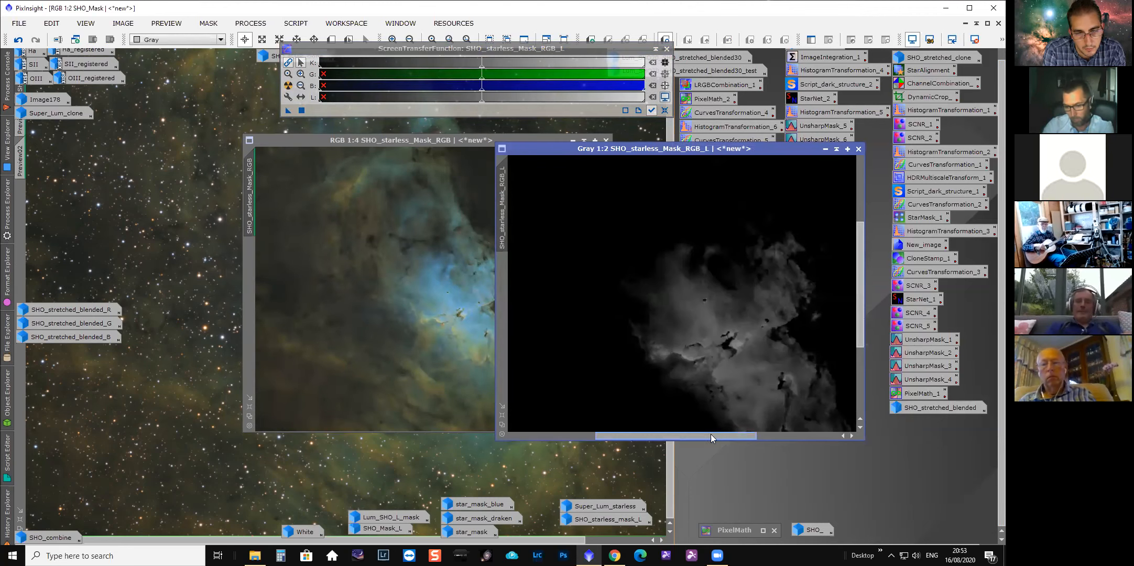
left_click_drag(711, 434, 732, 435)
left_click_drag(860, 303, 857, 336)
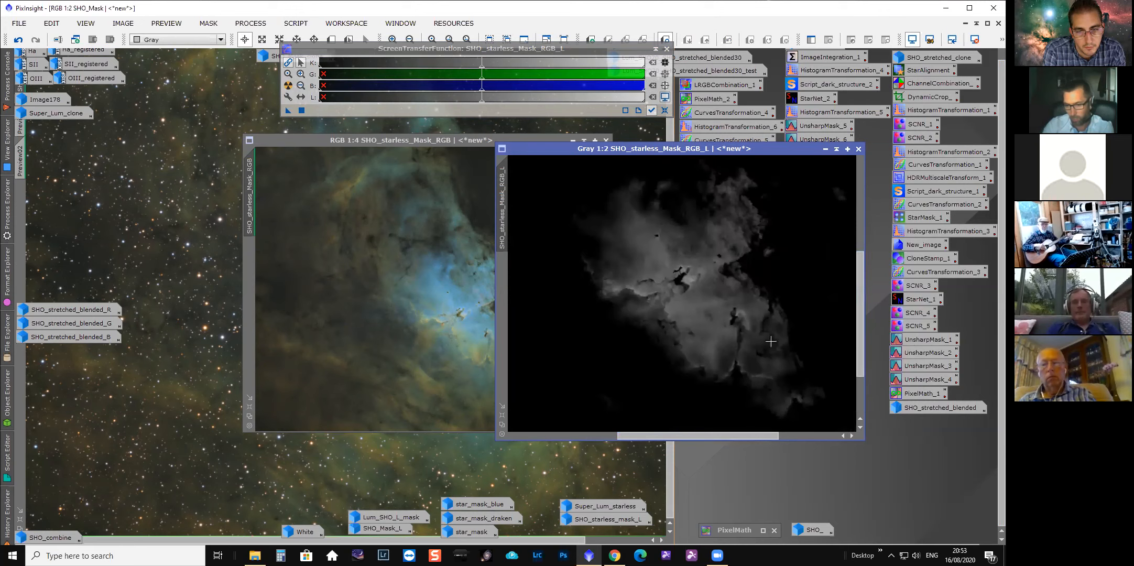
left_click(446, 321)
scroll(447, 320, "up", 2)
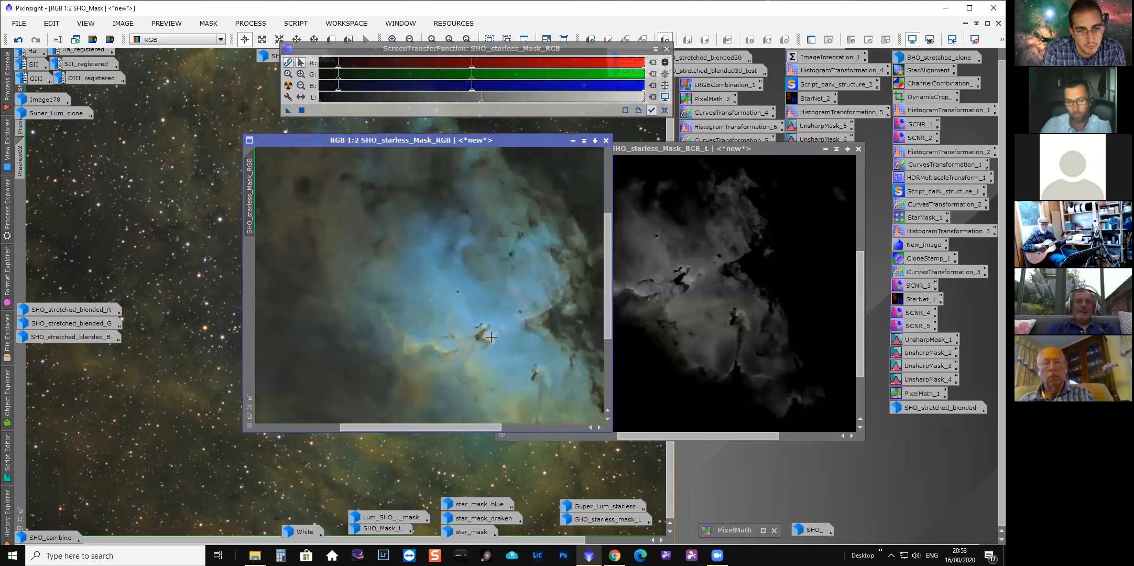
Close the lightness mask image without saving it and minimize SHO_starless_Mask_RGB.
left_click(857, 151)
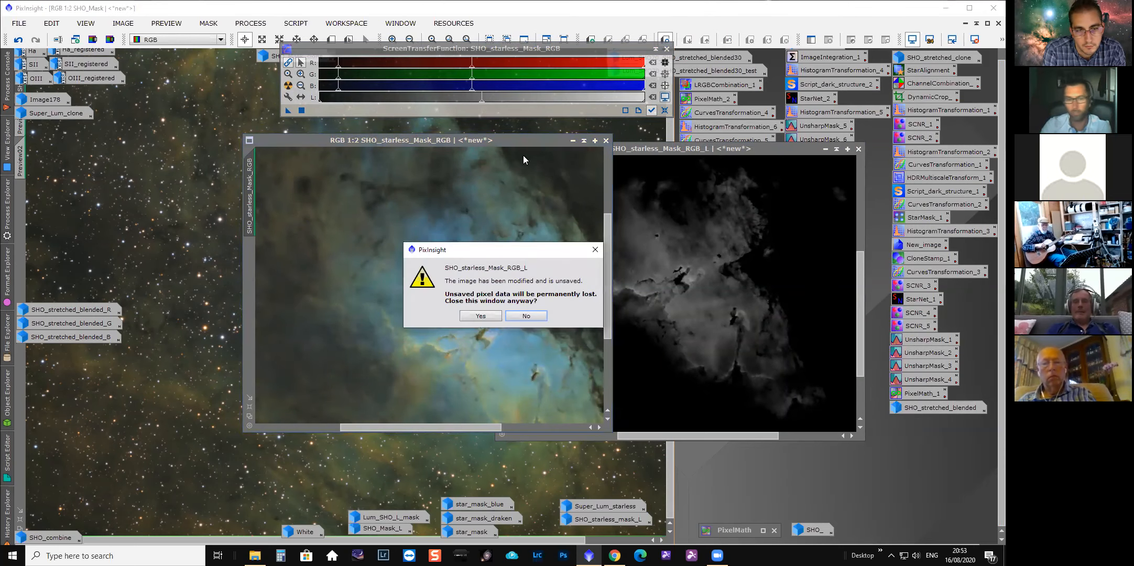
left_click(485, 319)
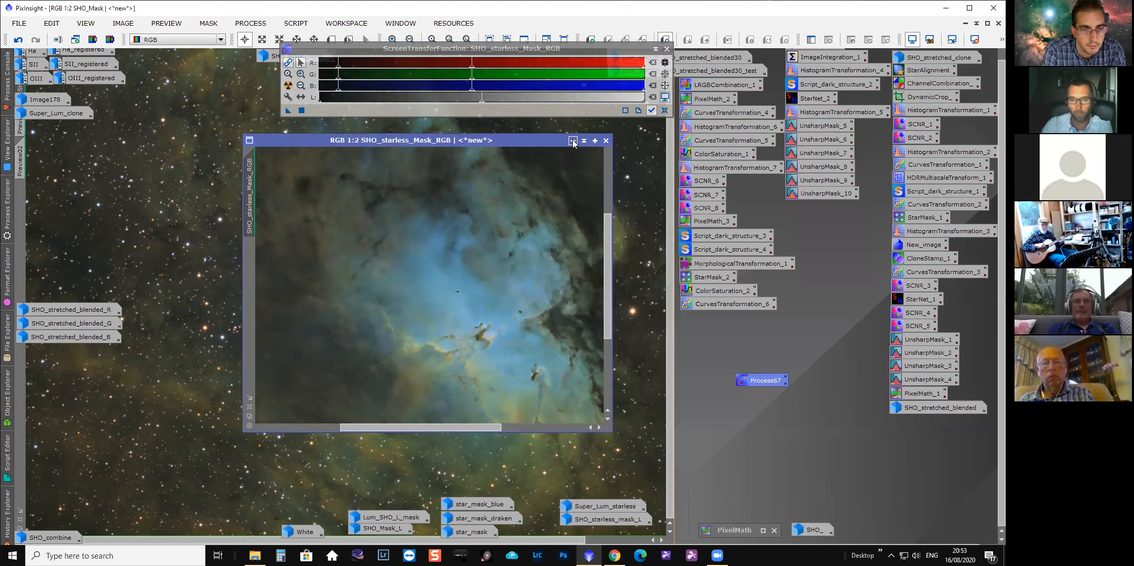
left_click(572, 140)
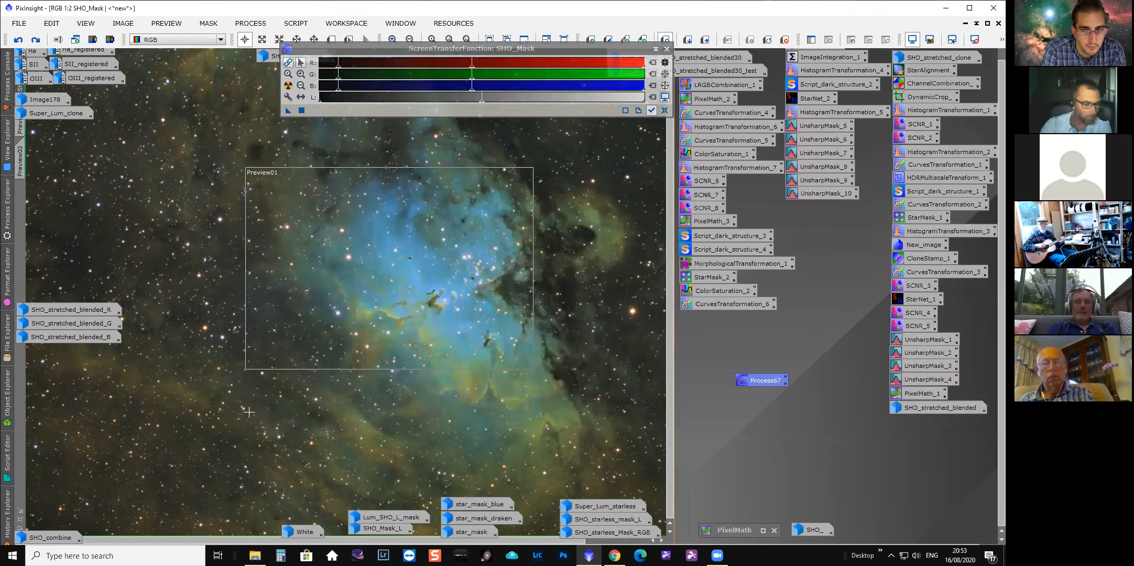
Open the History Explorer of SHO_Mask and select the SCNR step after the last CurvesTransformation to review its settings.
left_click(7, 515)
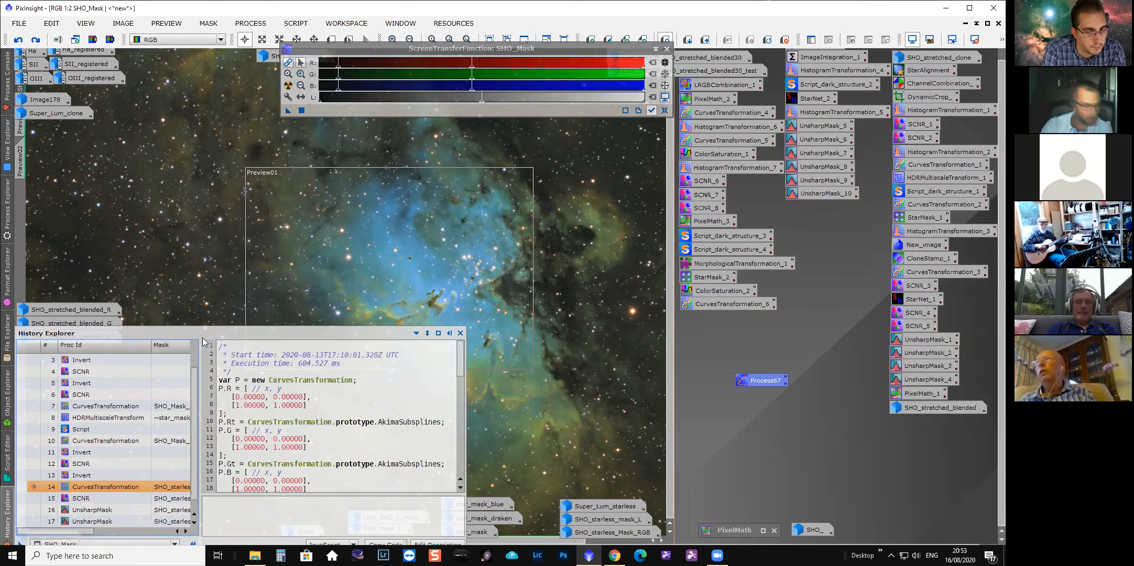
scroll(113, 492, "down", 1)
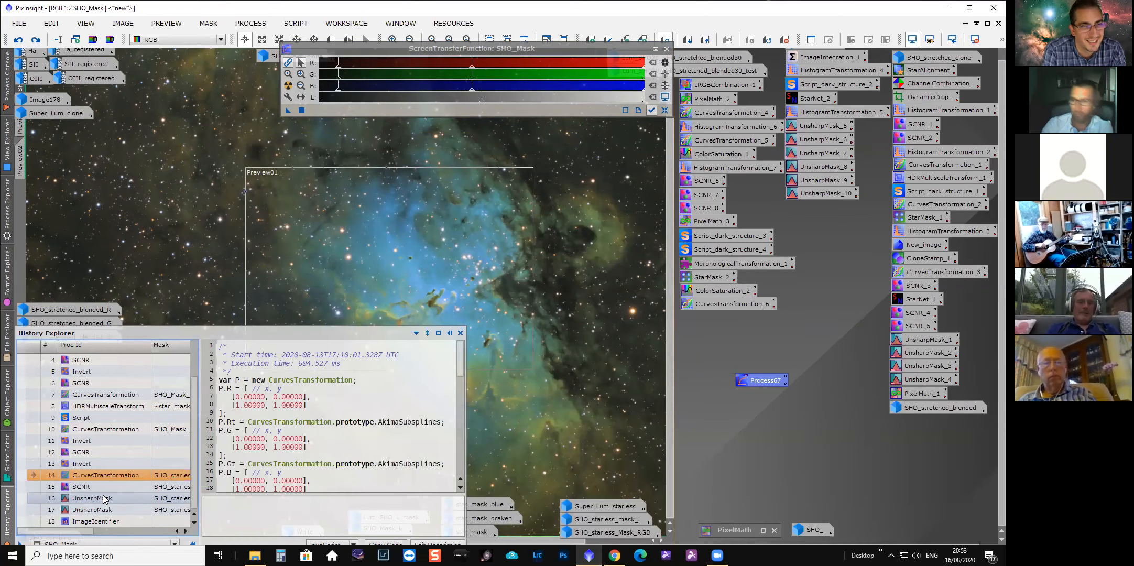
left_click(35, 485)
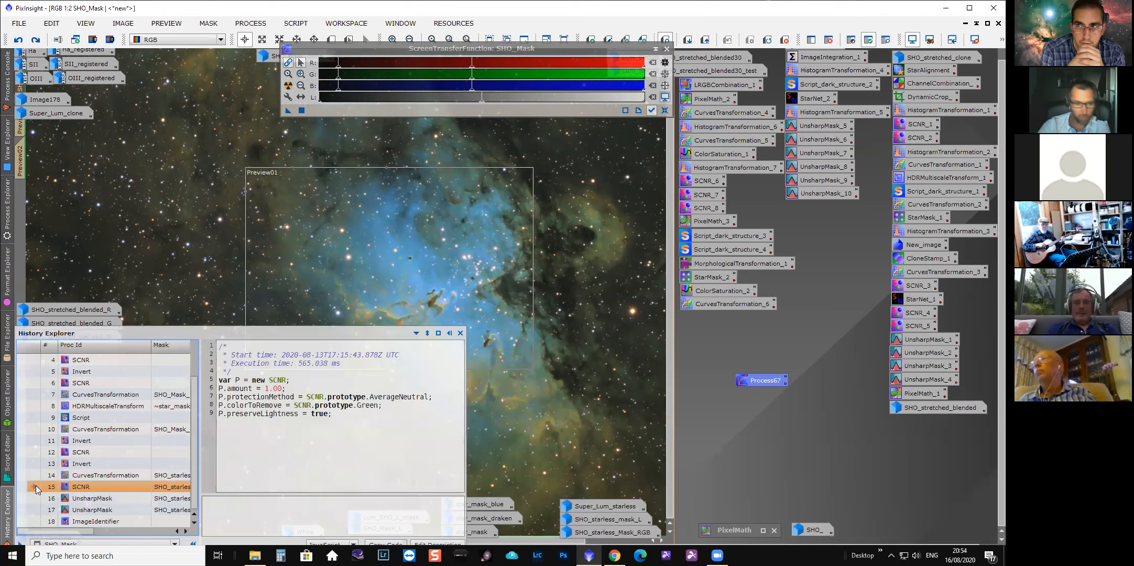
left_click(443, 334)
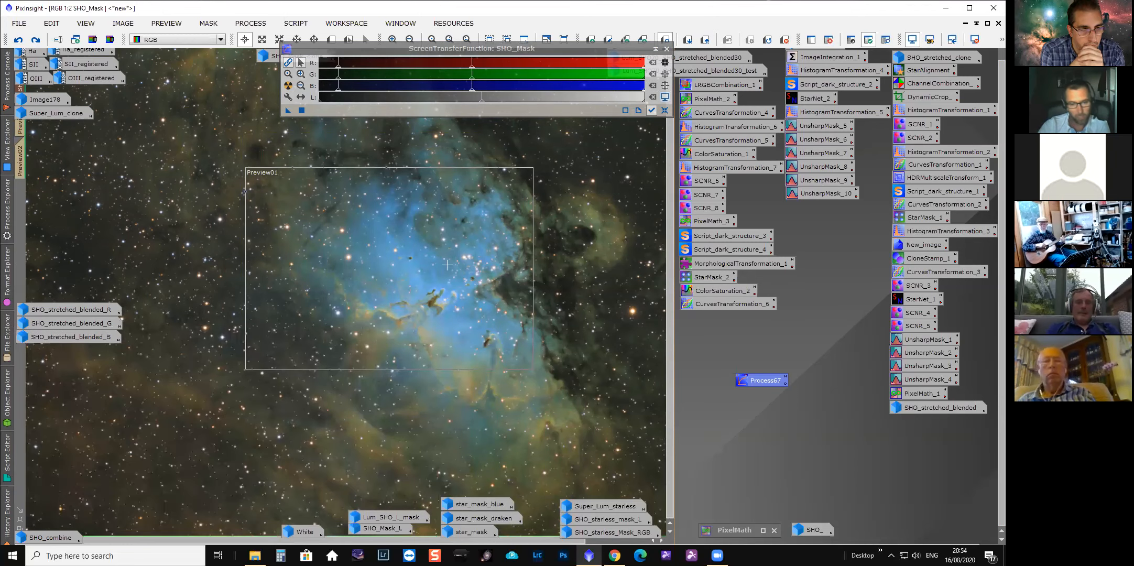
left_click(7, 522)
left_click_drag(115, 532, 132, 531)
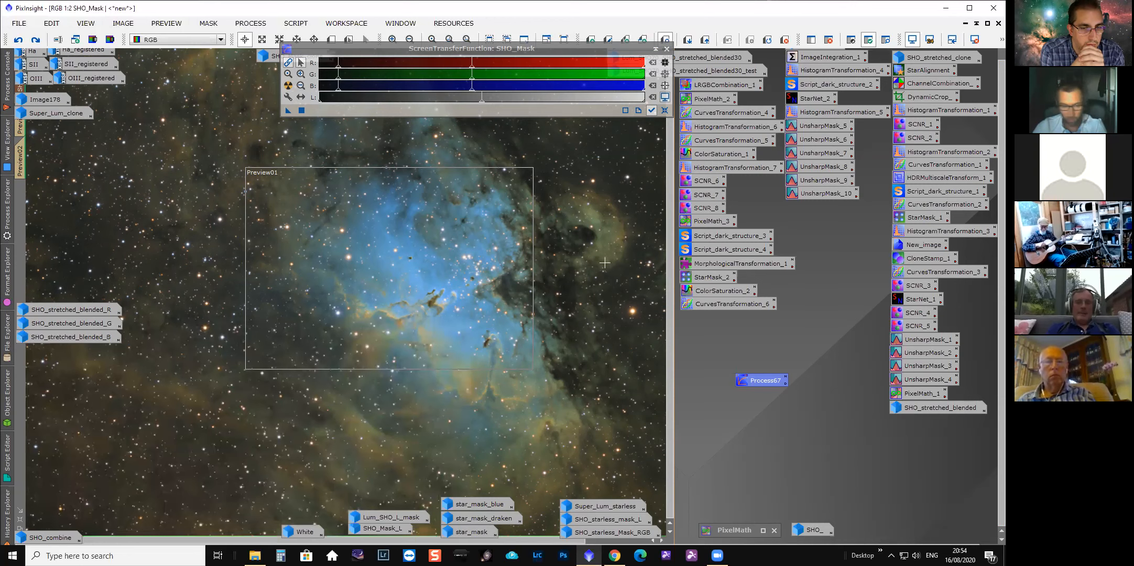
left_click_drag(669, 342, 677, 260)
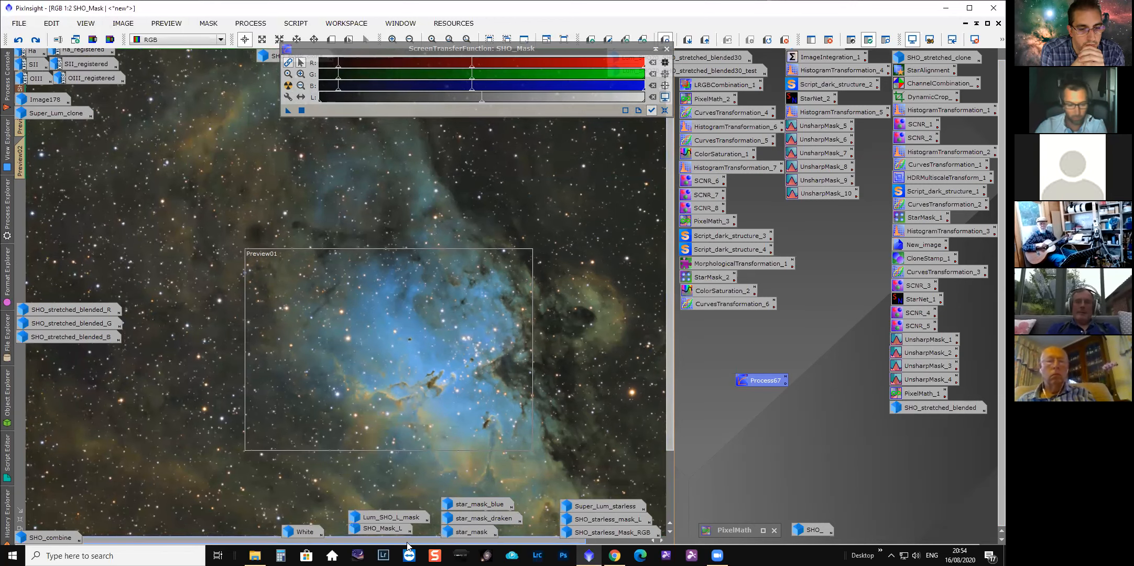
Select the first UnsharpMask step after the SCNR in SHO_Mask's history to review its settings.
left_click_drag(382, 540, 408, 540)
left_click_drag(672, 361, 665, 396)
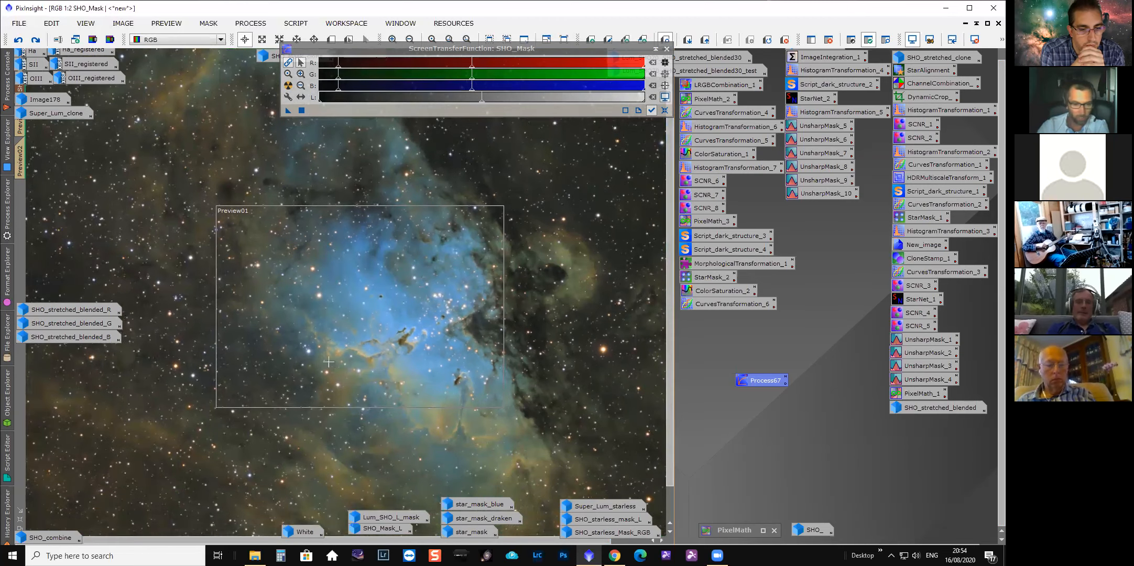
left_click(7, 521)
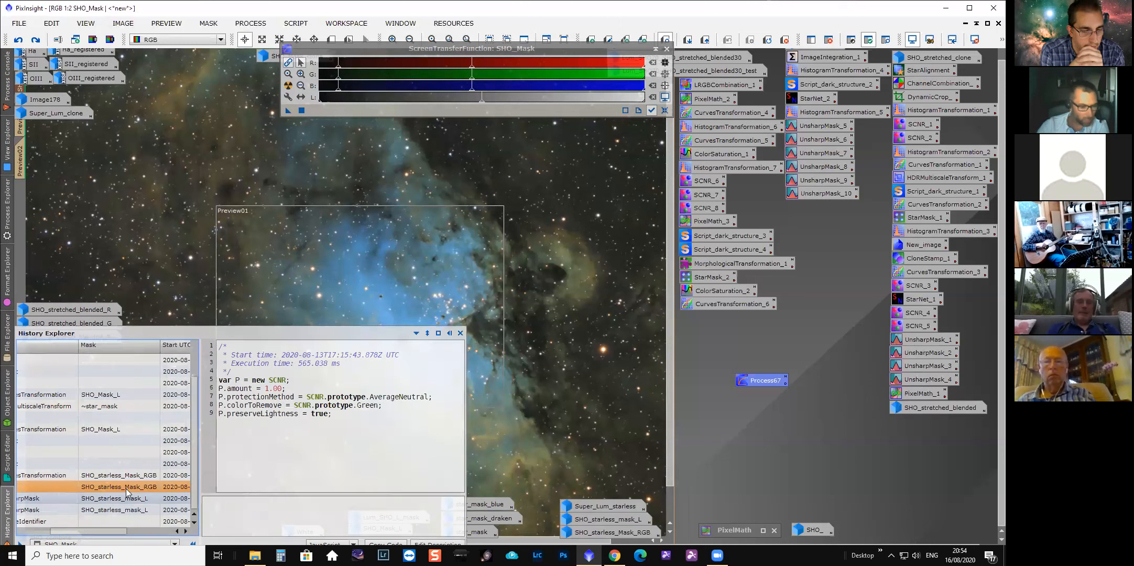
left_click_drag(119, 533, 51, 534)
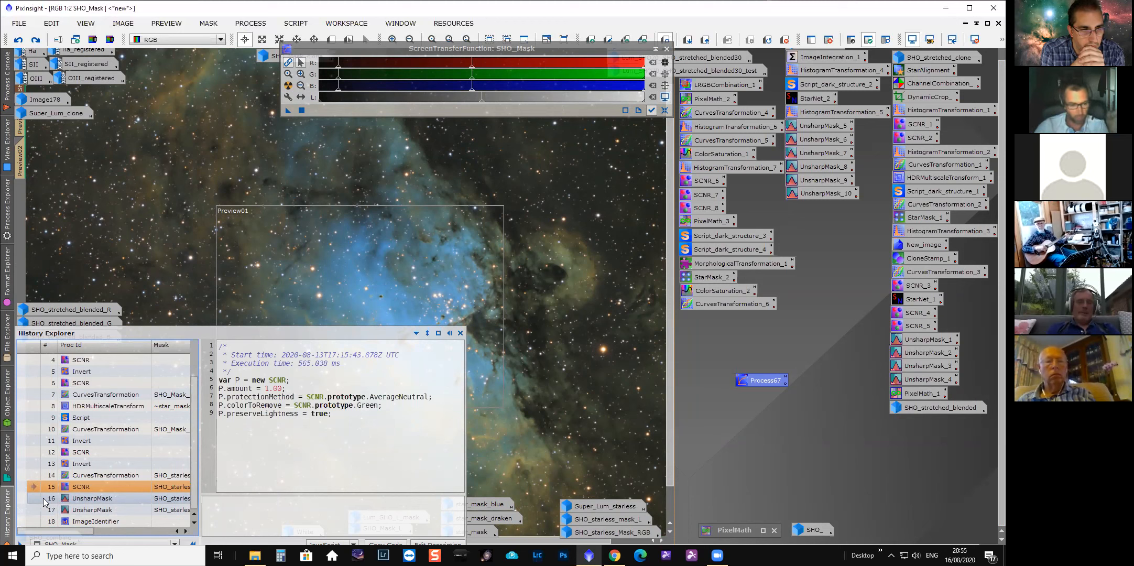
left_click(31, 497)
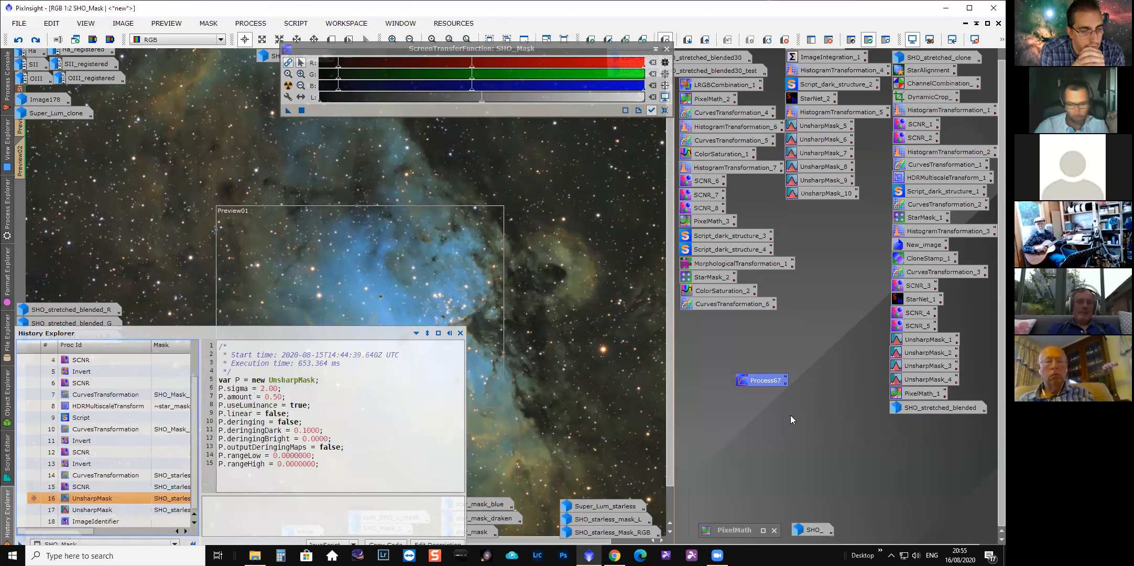
Redo the UnsharpMask step on SHO_Mask and inspect the sharpened pillars at closer zoom.
scroll(445, 342, "up", 2)
scroll(472, 354, "down", 1)
left_click_drag(427, 538, 456, 540)
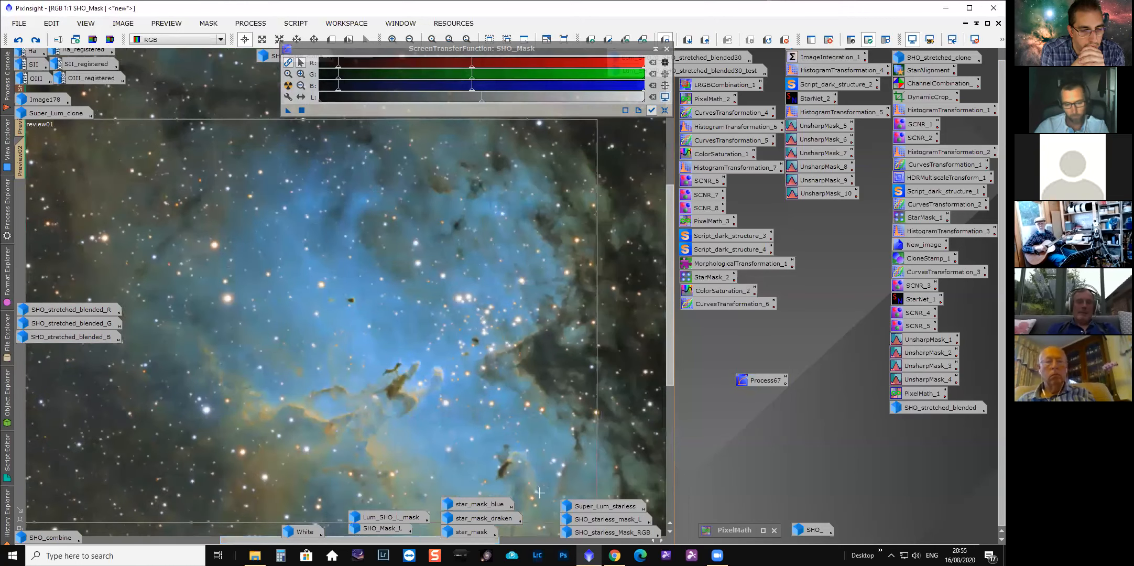
left_click_drag(668, 363, 671, 384)
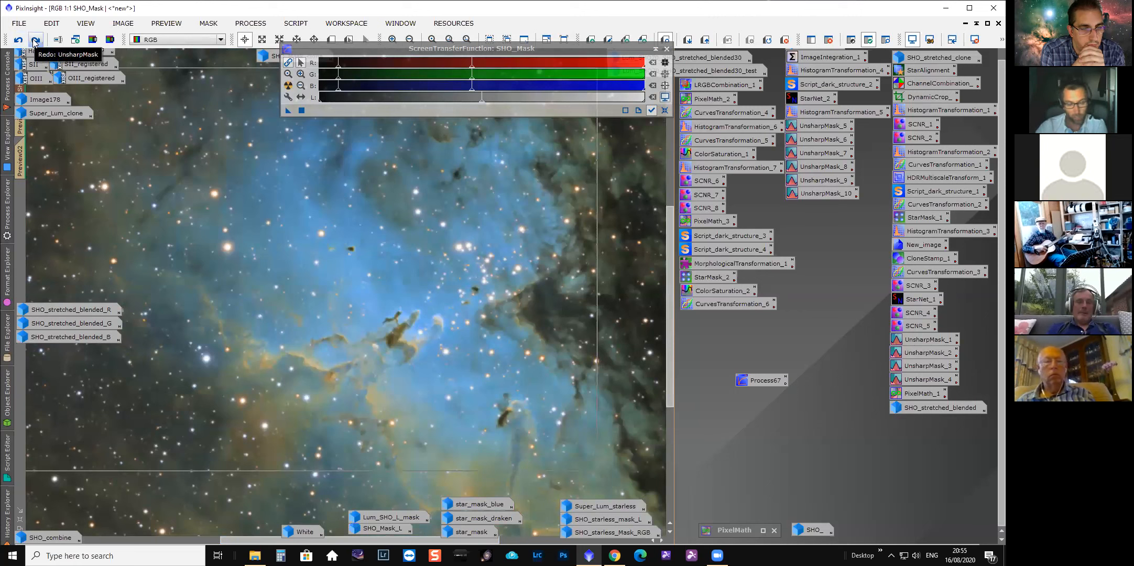
left_click(35, 40)
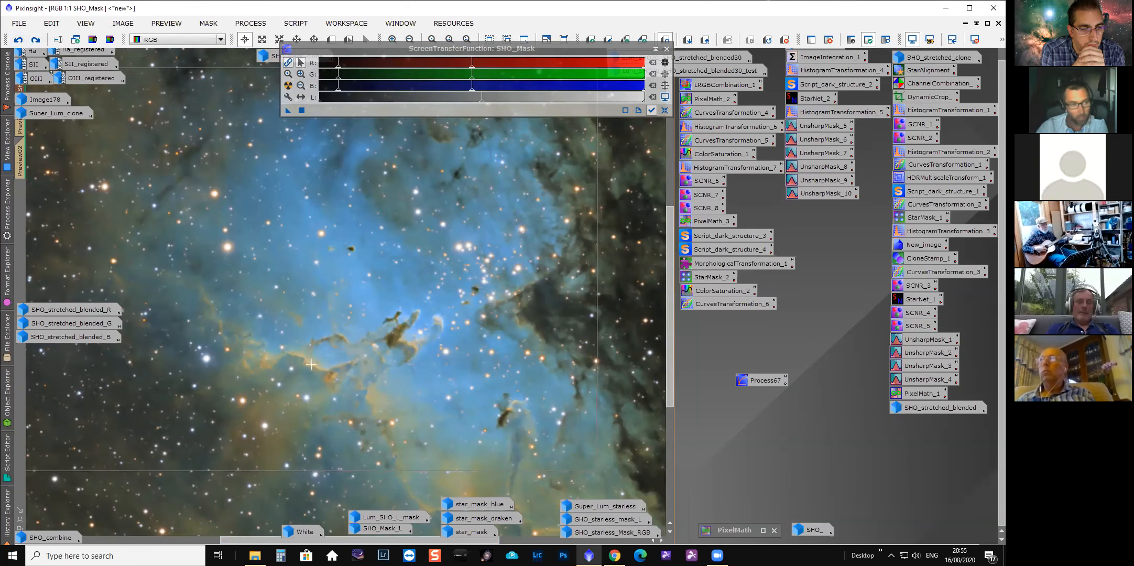
key("ctrl+plus")
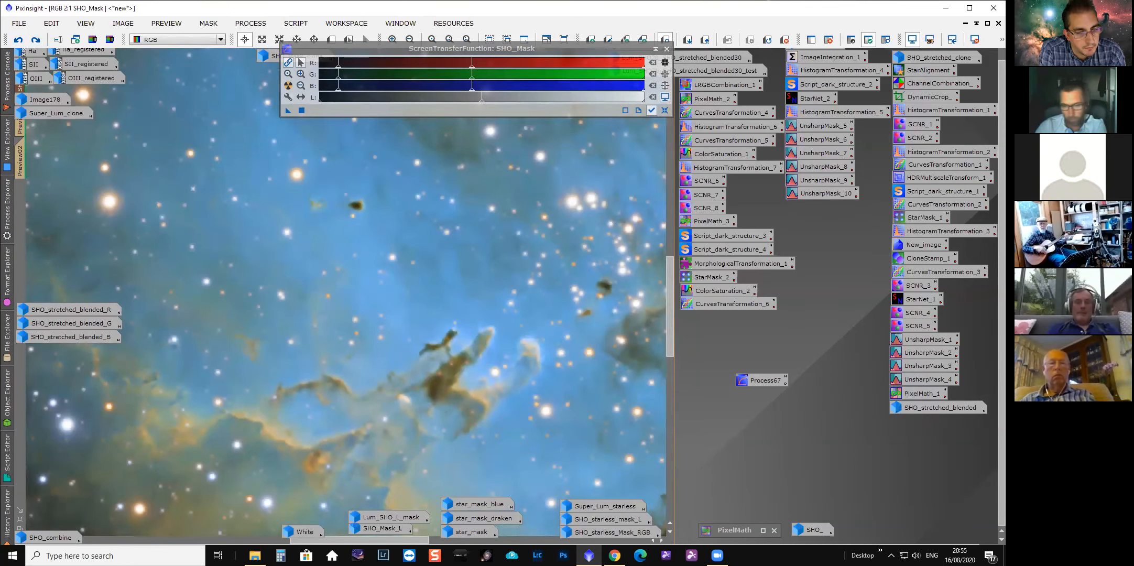
scroll(469, 388, "down", 1)
scroll(468, 386, "up", 1)
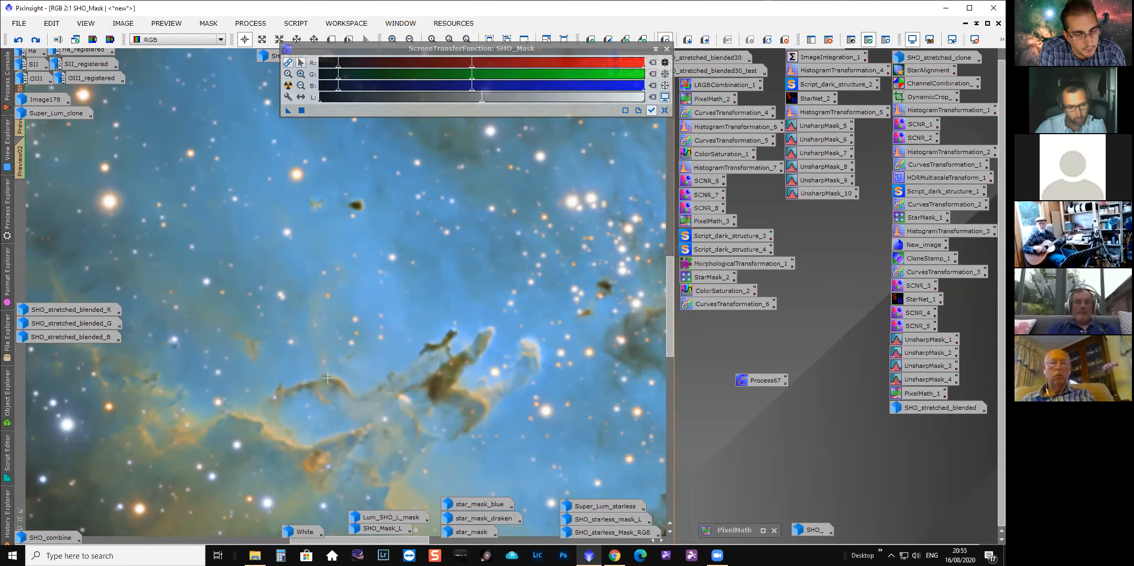
left_click_drag(670, 306, 670, 322)
scroll(521, 382, "down", 1)
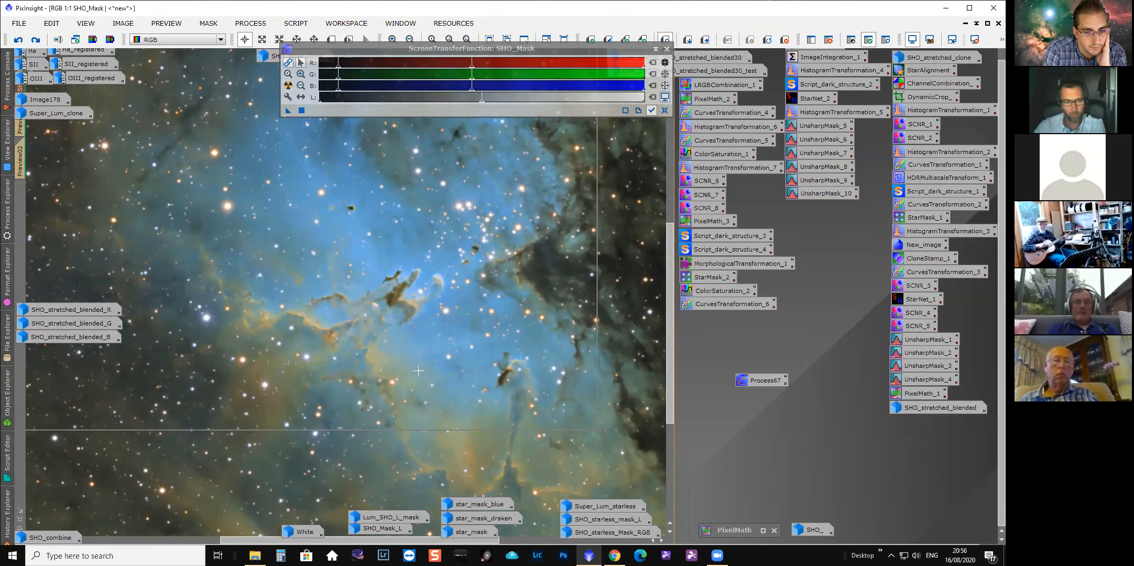
scroll(418, 371, "up", 1)
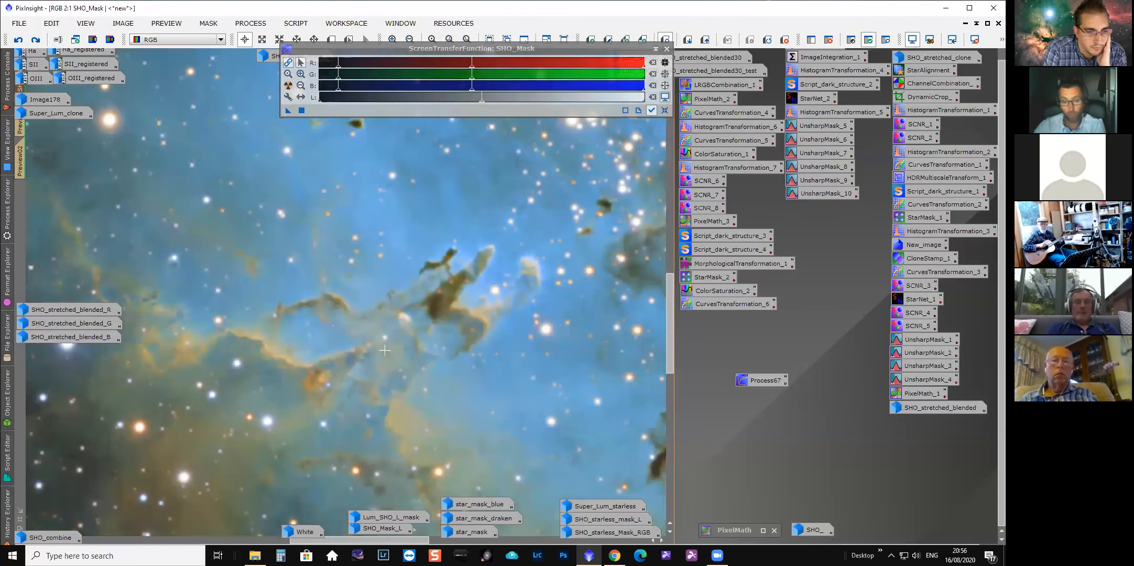
Advance SHO_Mask's history to the final ImageIdentifier step, restoring the image as SHO_stretched.
left_click(7, 516)
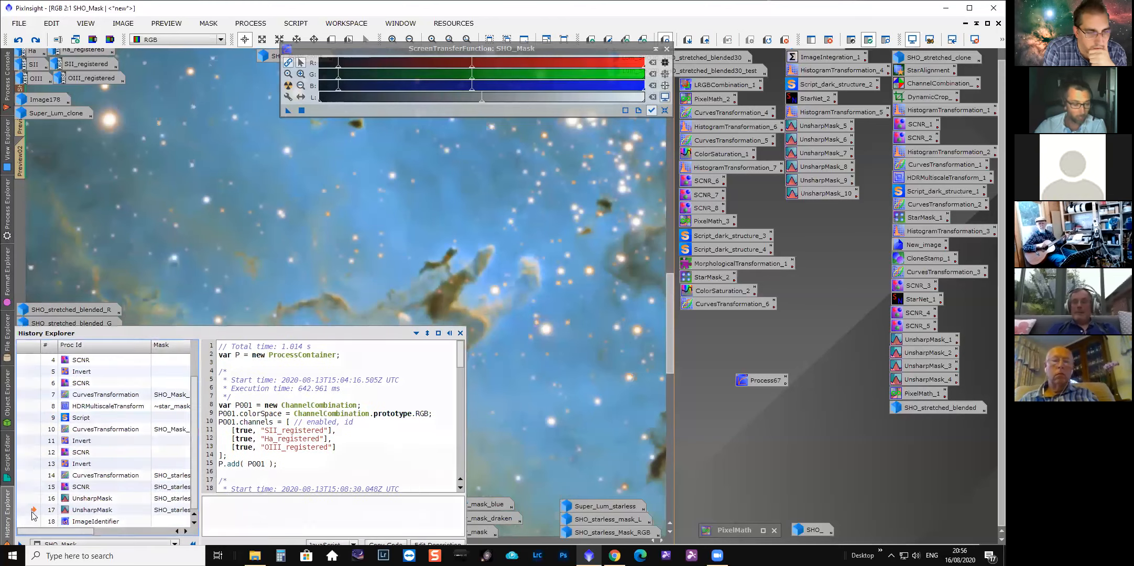
left_click_drag(88, 532, 121, 510)
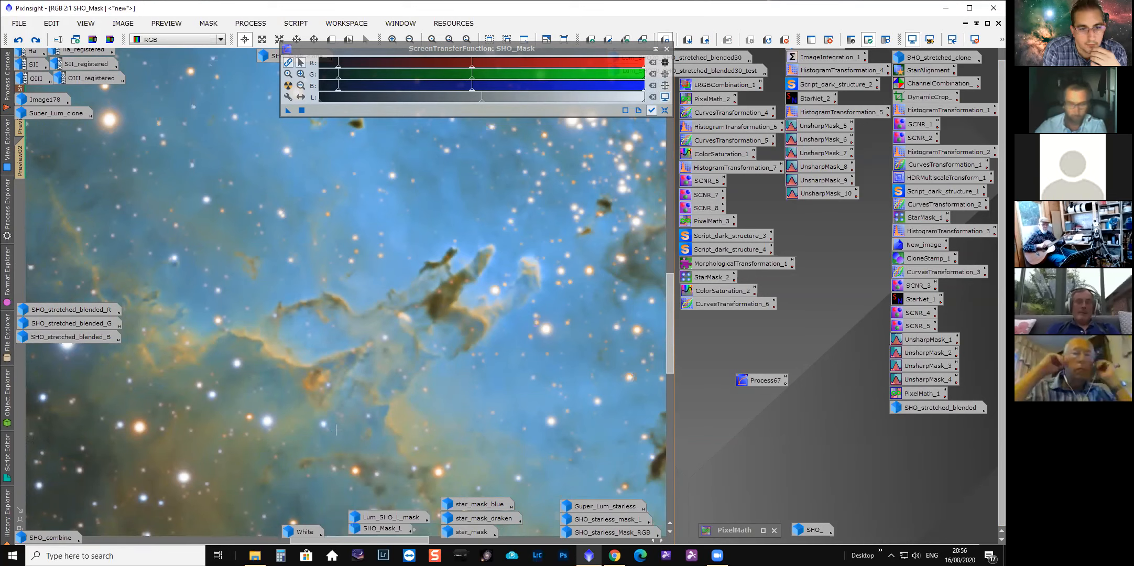
left_click(5, 523)
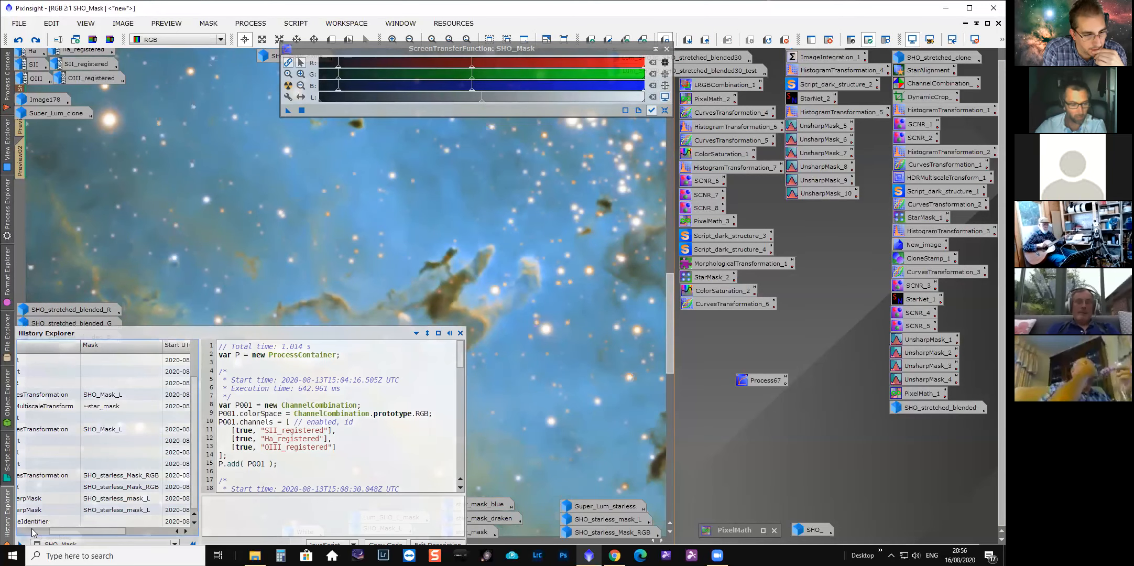
left_click_drag(58, 531, 26, 531)
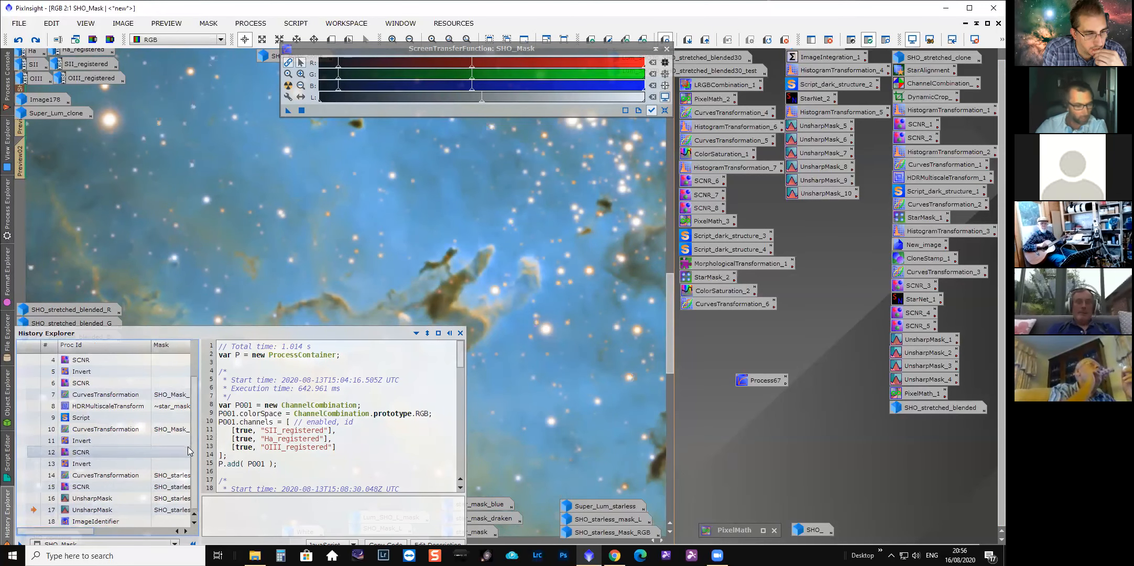
left_click(37, 521)
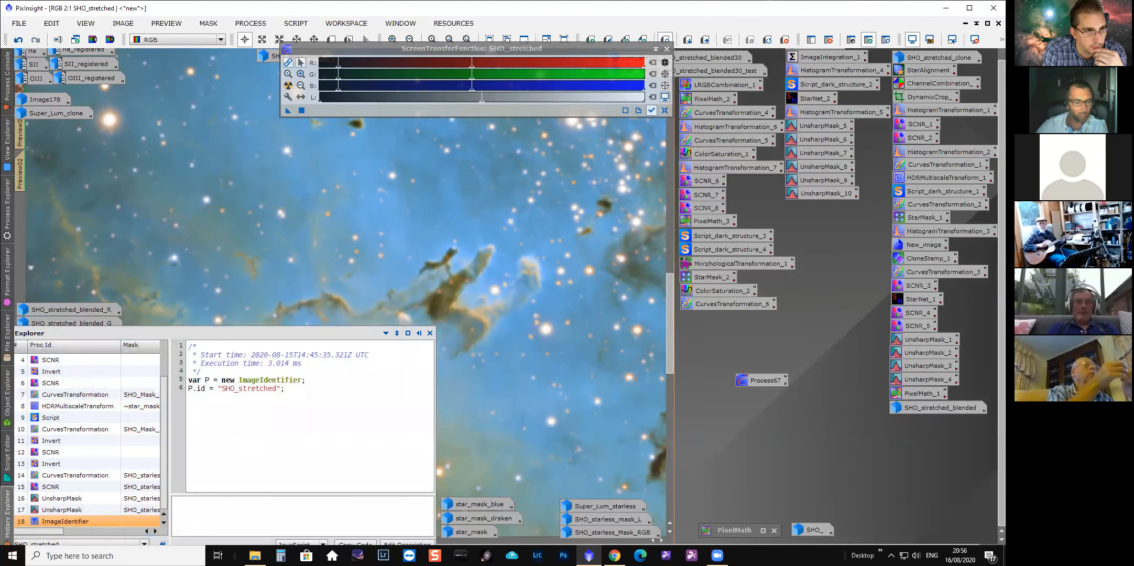
Zoom out and restore SHO_stretched to a floating window, putting away the screen transfer function.
scroll(540, 404, "down", 1)
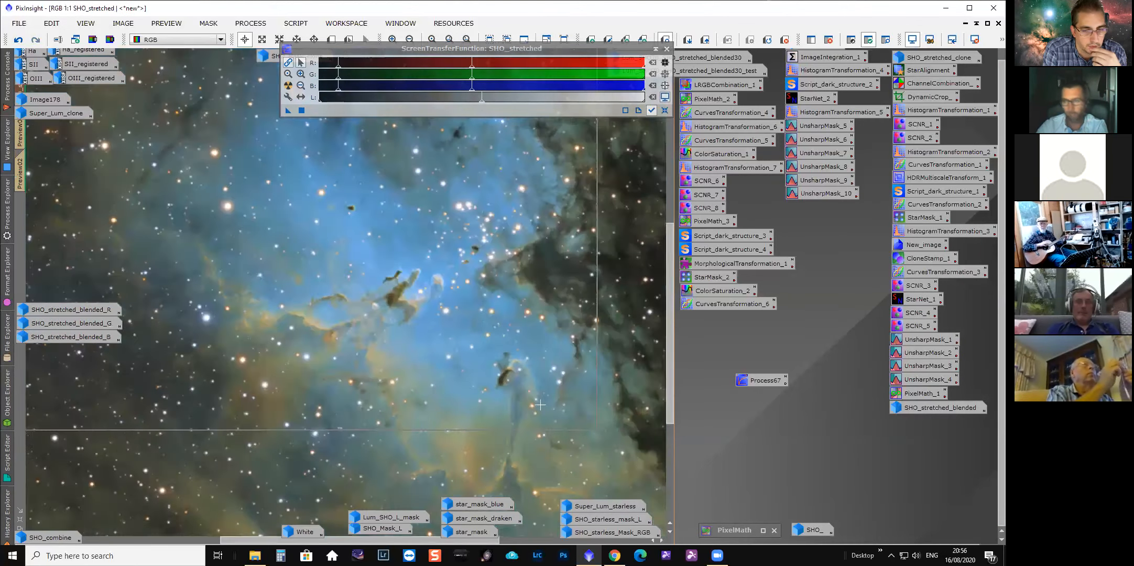
scroll(539, 404, "down", 2)
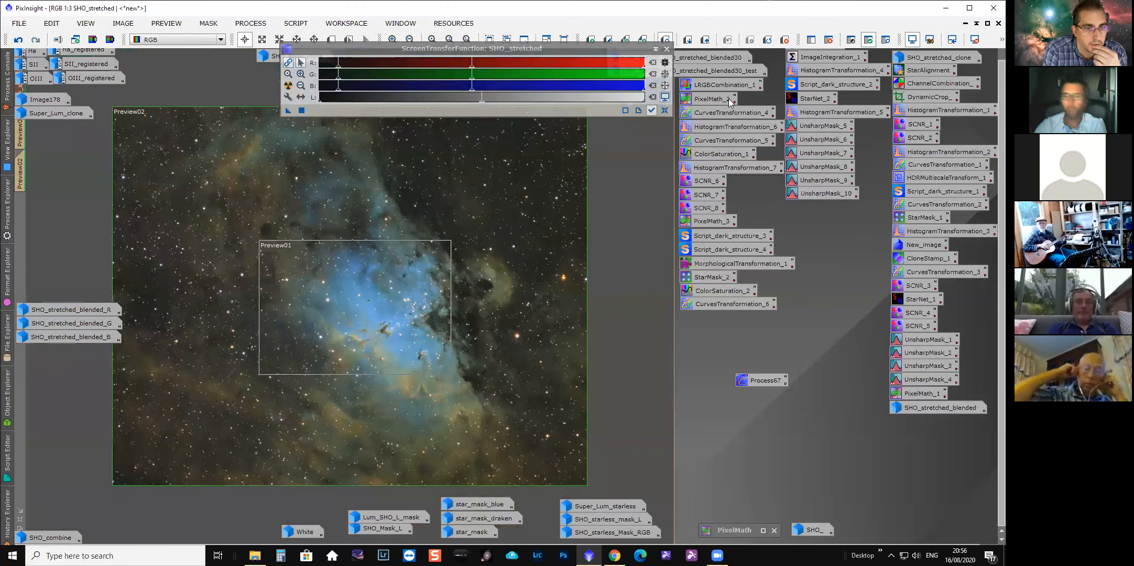
left_click(987, 23)
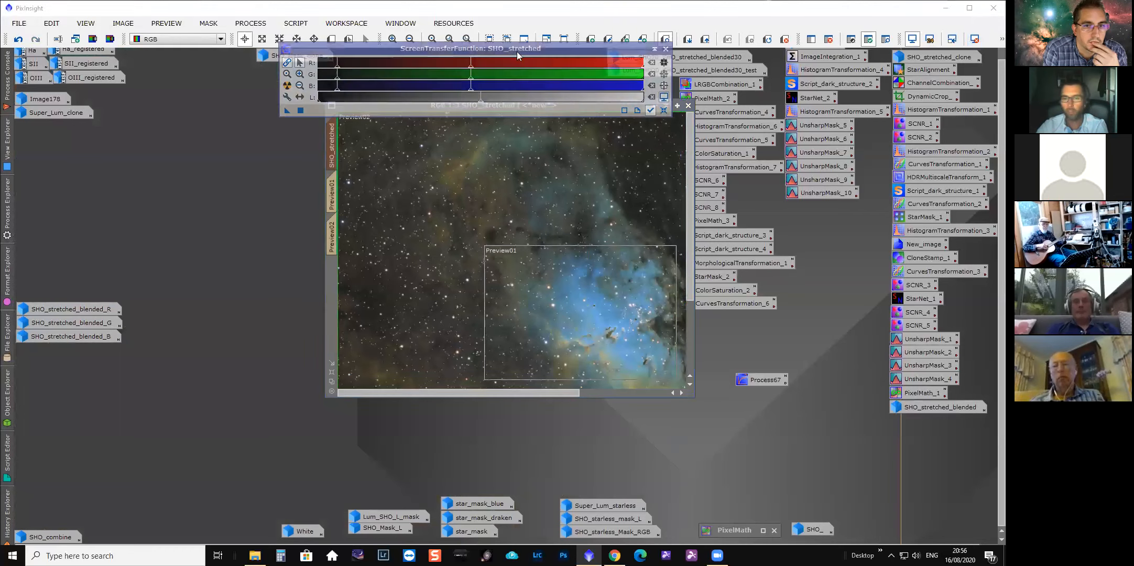
left_click_drag(613, 48, 479, 35)
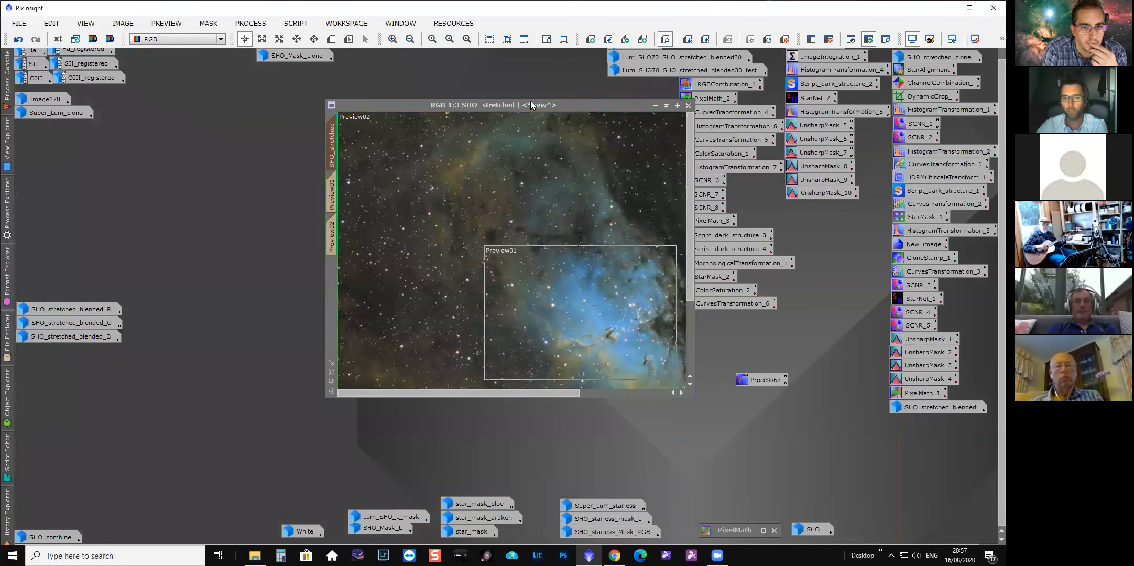
scroll(452, 113, "down", 2)
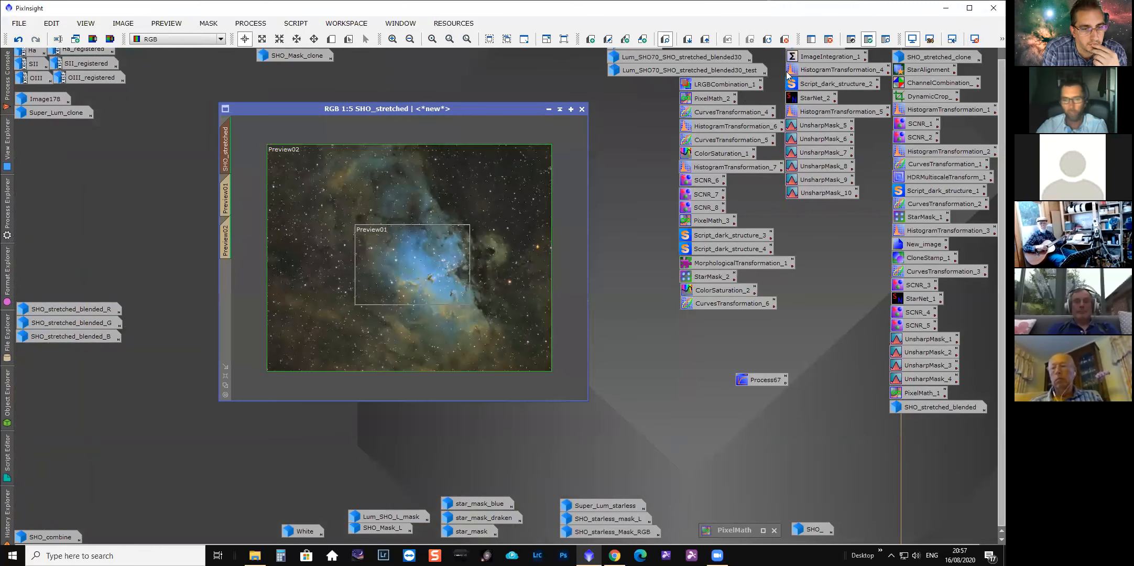
Bring up SHO_stretched_clone and place it beside SHO_stretched for comparison.
left_click(881, 43)
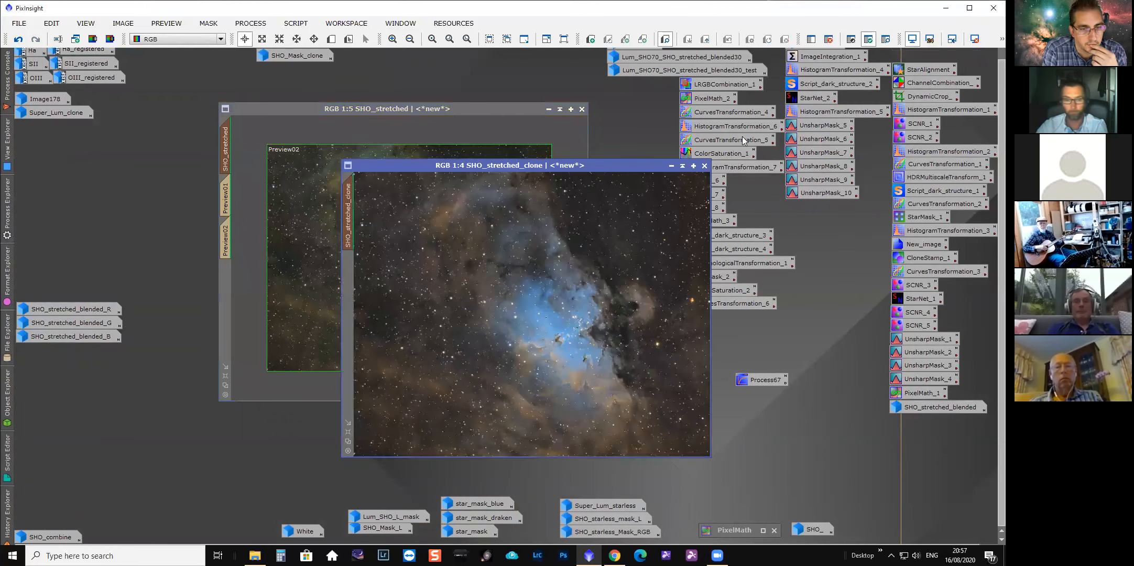
left_click_drag(754, 117, 754, 117)
left_click_drag(455, 111, 428, 113)
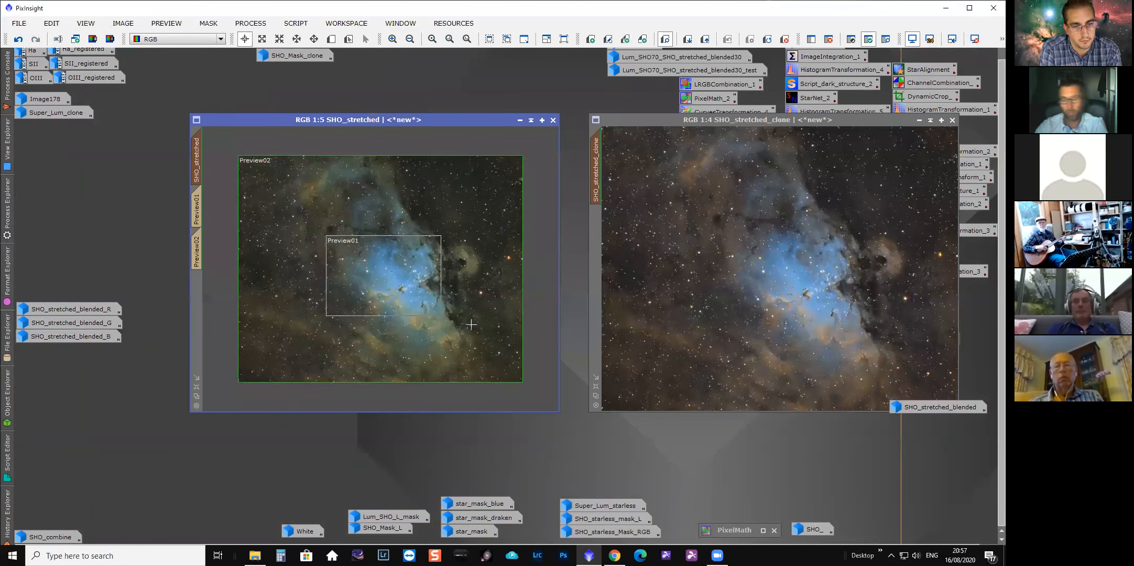
scroll(448, 351, "down", 1)
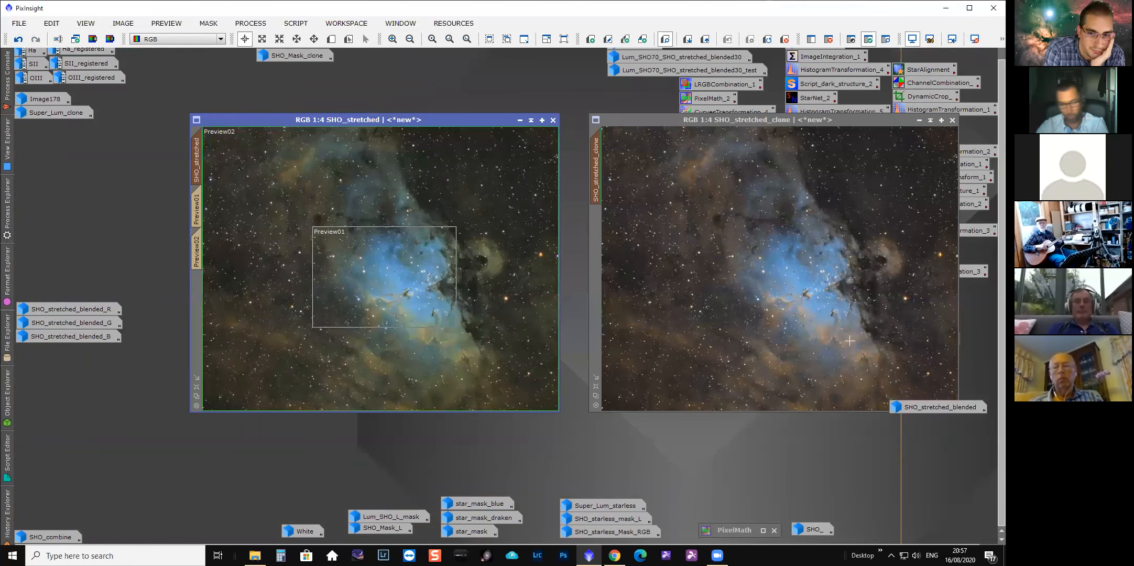
Load the History Explorer for SHO_stretched_clone and rearrange both image windows side by side.
right_click(596, 180)
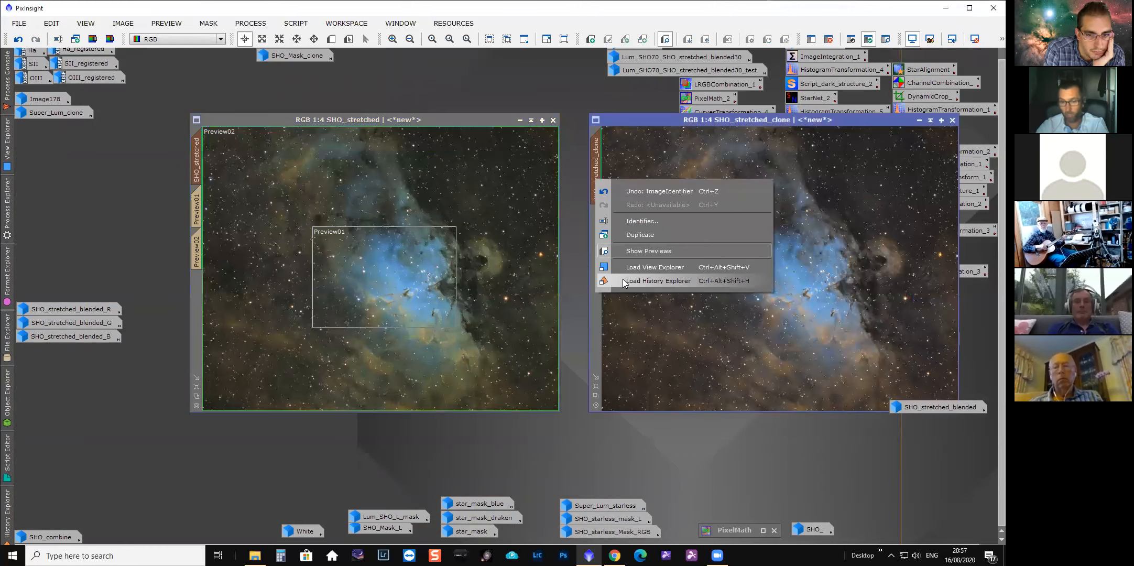
left_click(658, 281)
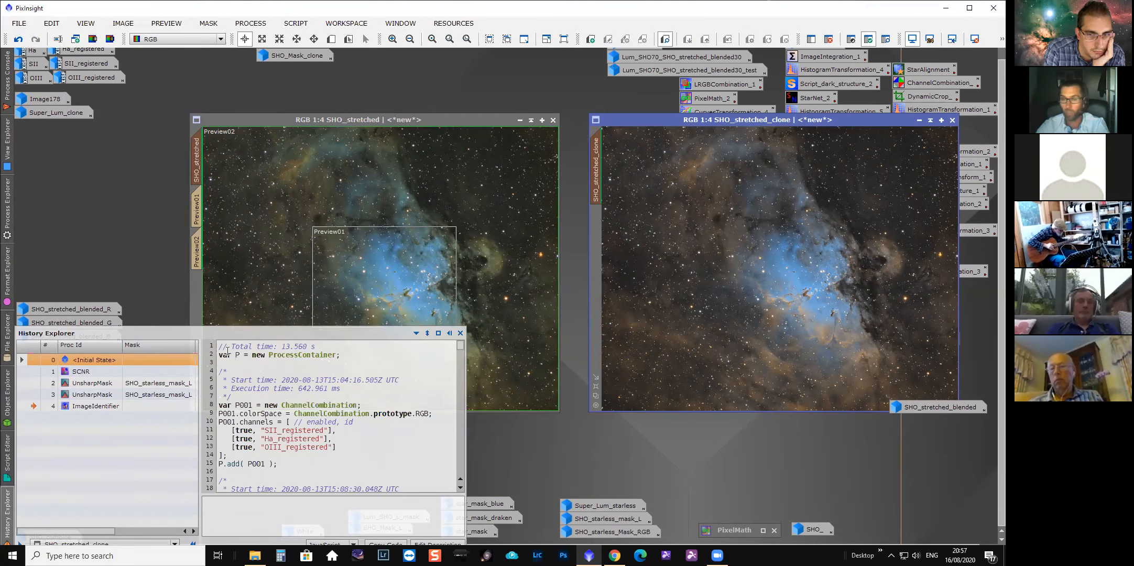
left_click_drag(482, 121, 352, 108)
mouse_move(669, 120)
left_mouse_down()
mouse_move(548, 113)
mouse_move(528, 100)
left_mouse_up()
left_click(3, 507)
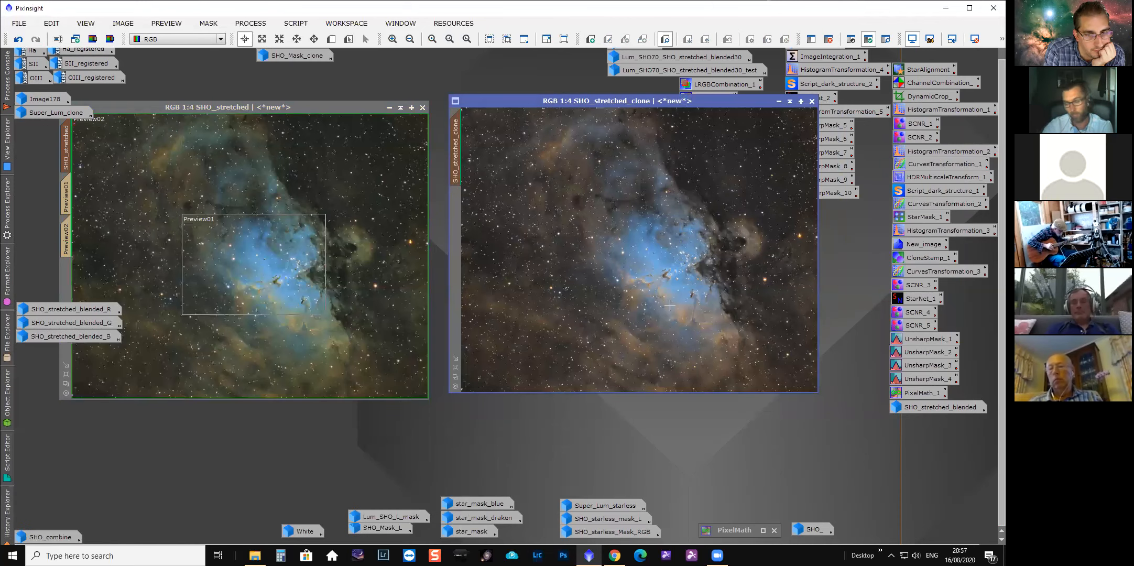
mouse_move(7, 513)
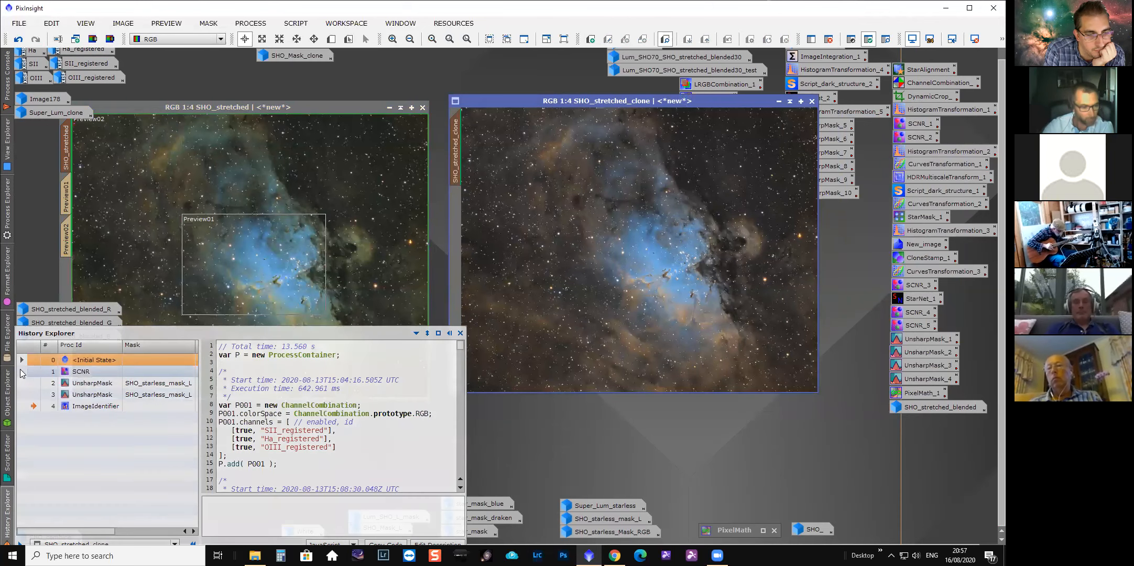
Return SHO_stretched_clone to its initial state and open its SCNR history step in the SCNR dialog to review it.
left_click(37, 360)
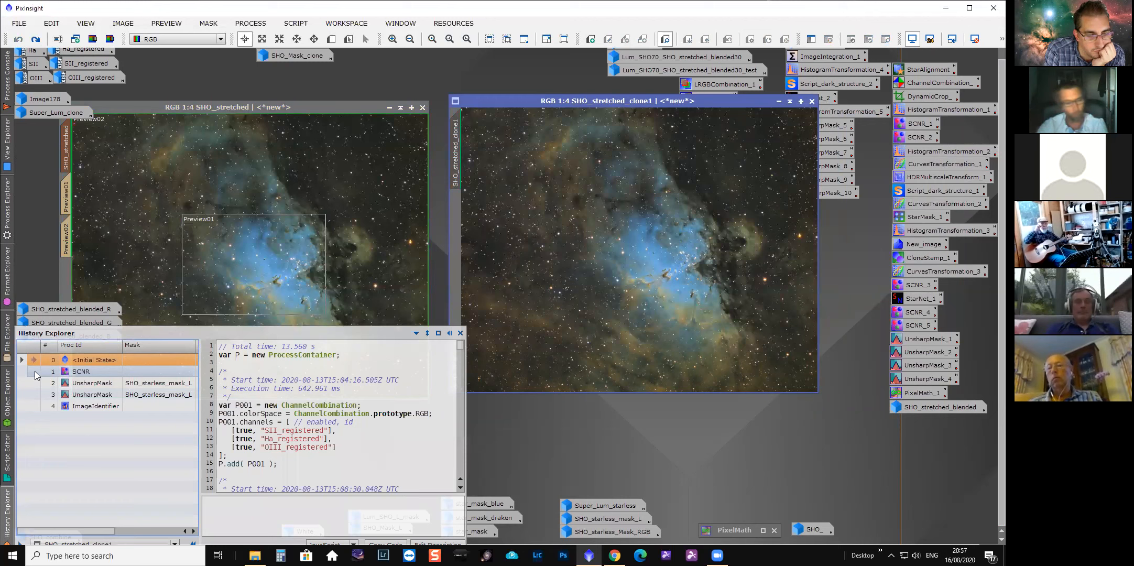
left_click(35, 371)
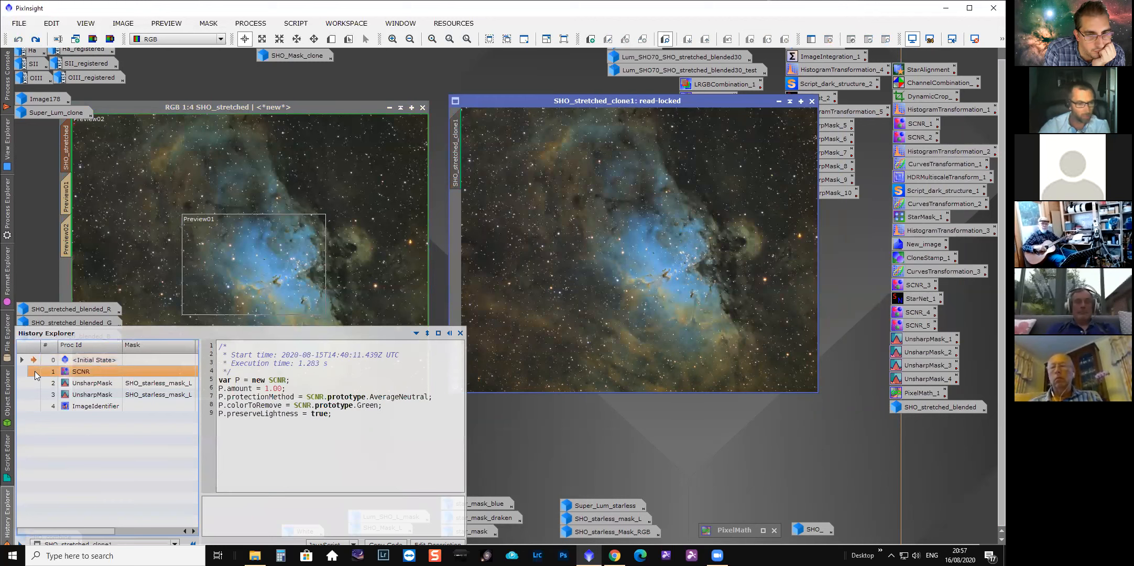
double_click(76, 370)
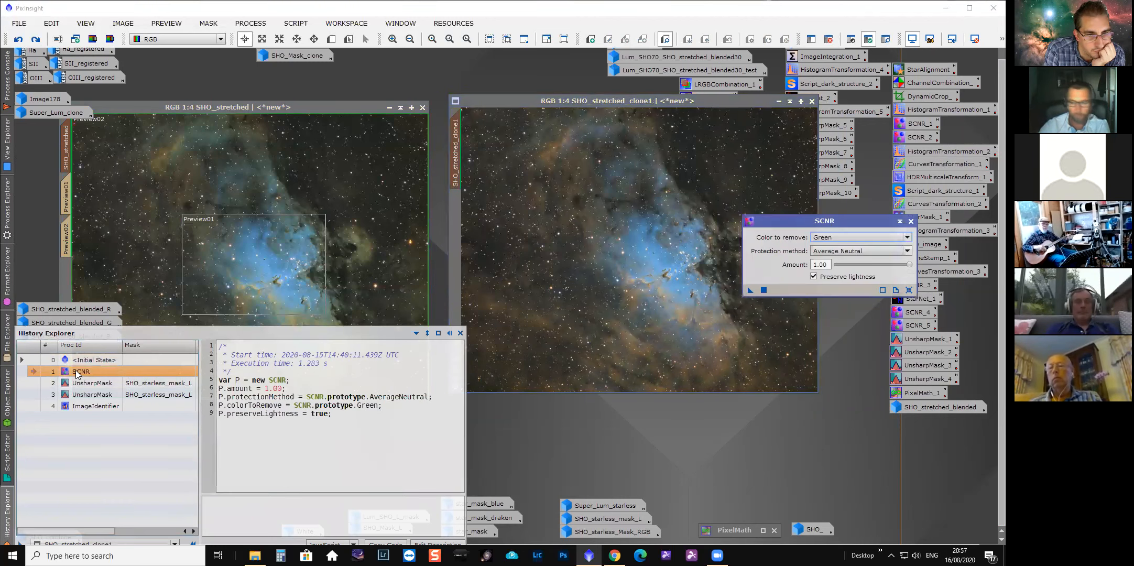
left_click_drag(840, 223, 628, 247)
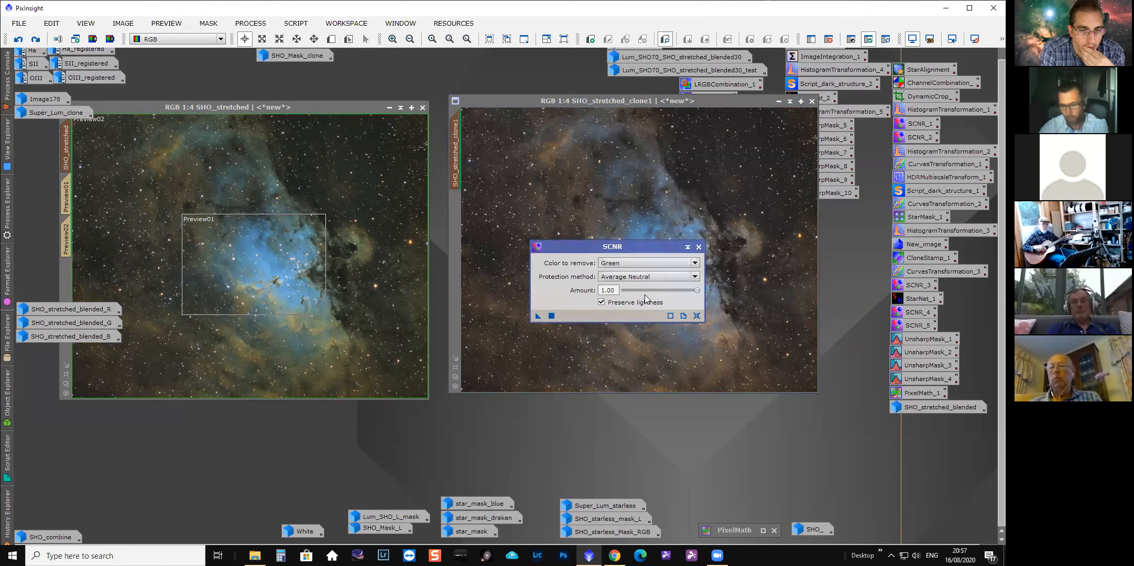
left_click_drag(695, 291, 659, 292)
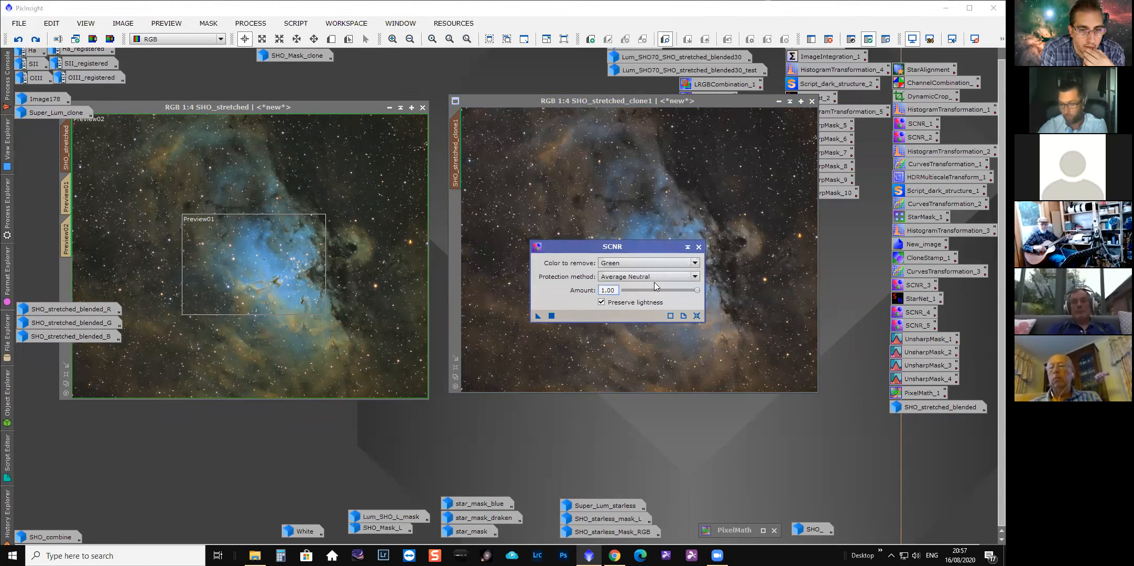
left_click(698, 246)
left_click(15, 511)
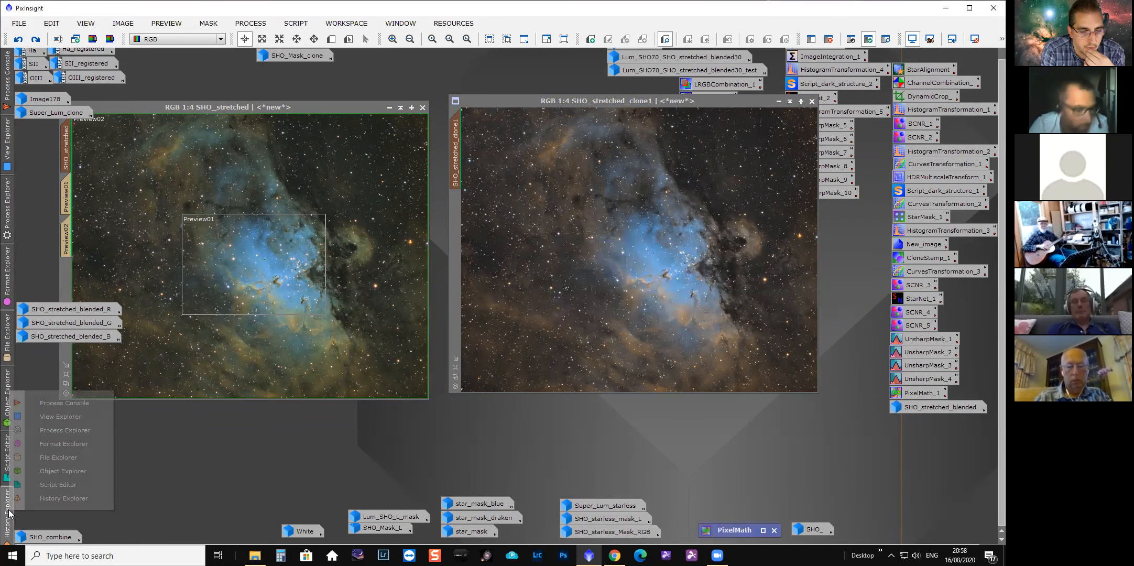
left_click(138, 330)
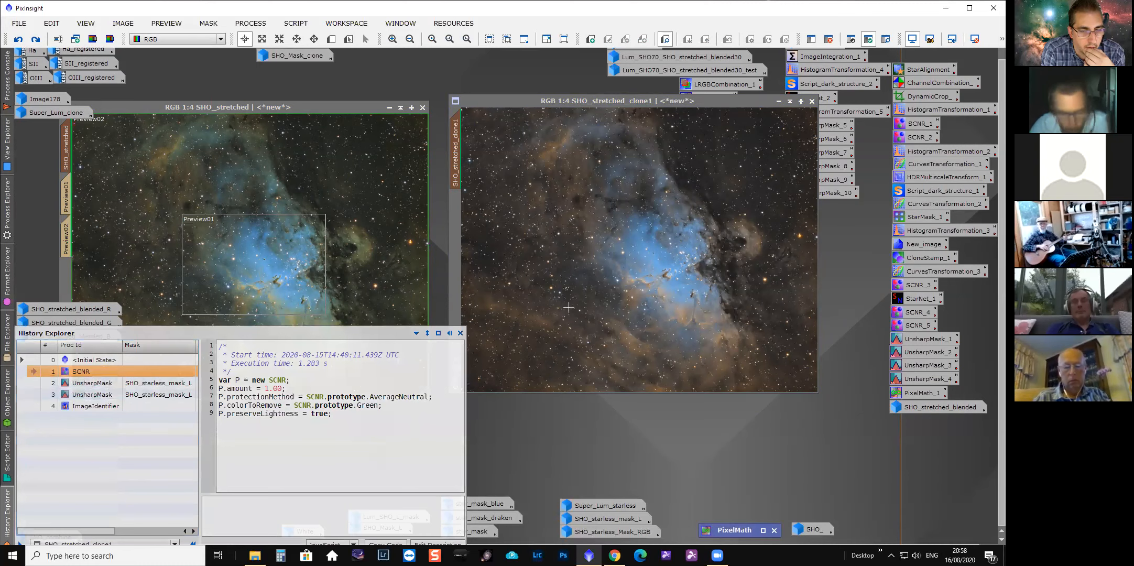
Zoom SHO_stretched_clone1 to 1:1 on the Pillars of Creation region to inspect detail.
scroll(614, 299, "up", 2)
left_click_drag(638, 388, 673, 388)
left_click_drag(812, 274, 812, 297)
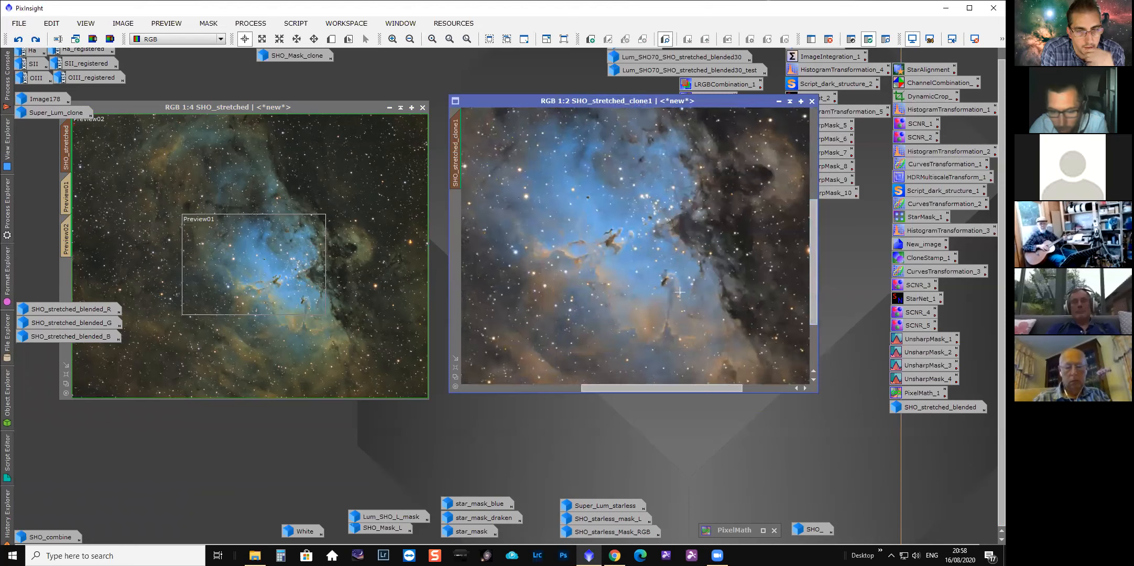
scroll(669, 298, "up", 1)
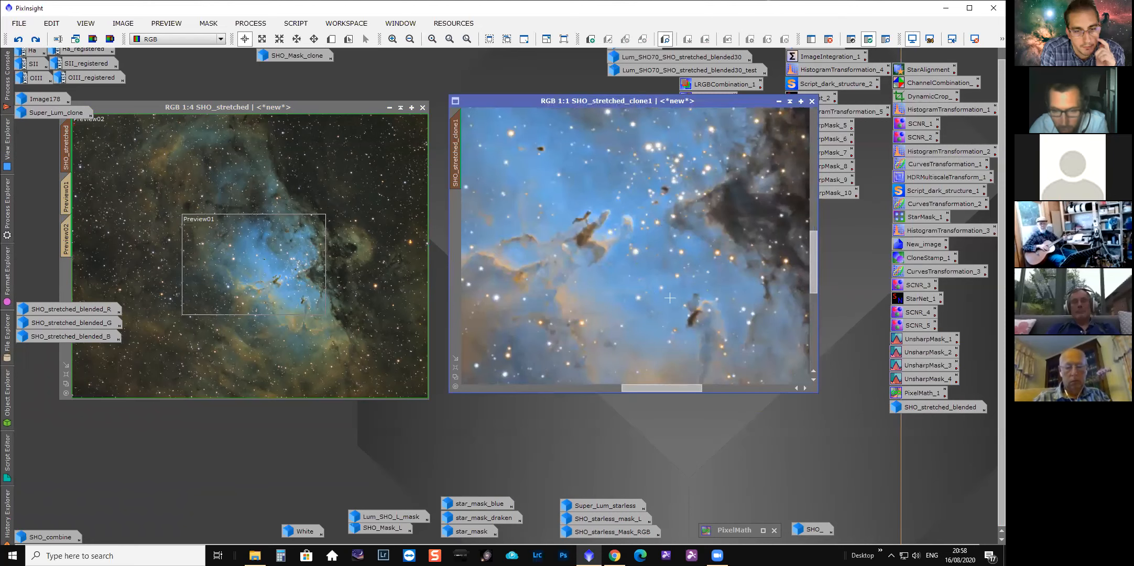
Bring up the SHO_stretched_clone window and place it over SHO_stretched beside SHO_stretched_clone1.
left_click(8, 513)
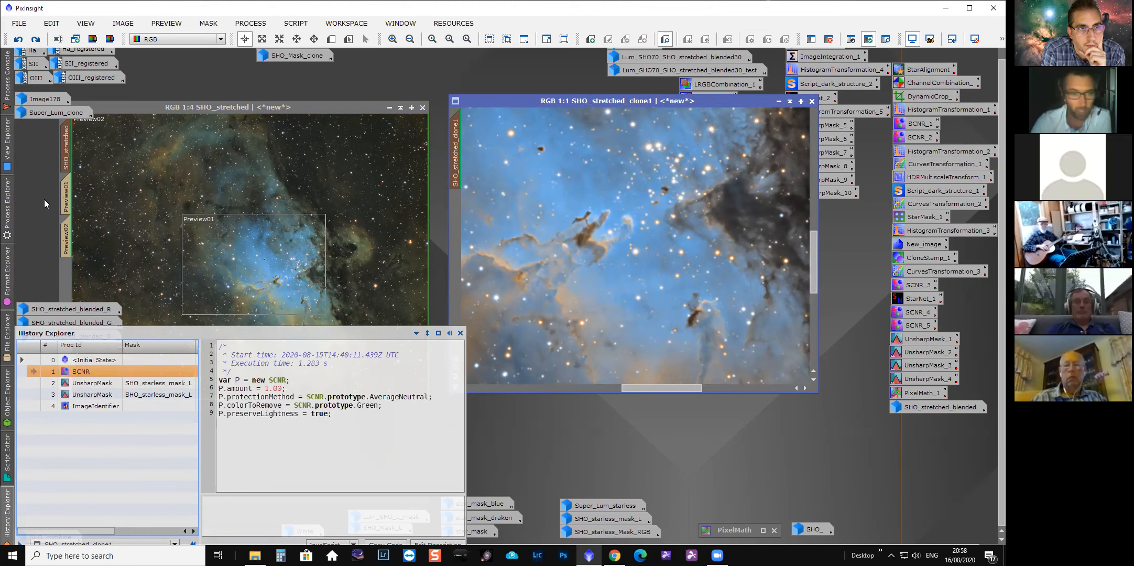
left_click_drag(165, 109, 205, 103)
mouse_move(112, 140)
left_click_drag(111, 140, 325, 157)
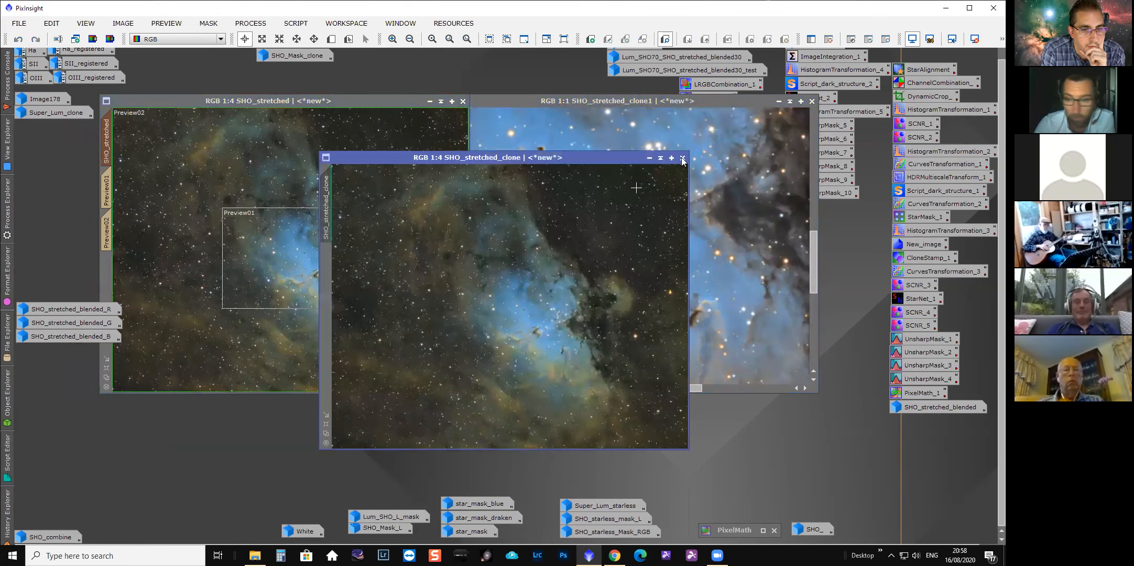
left_click(682, 158)
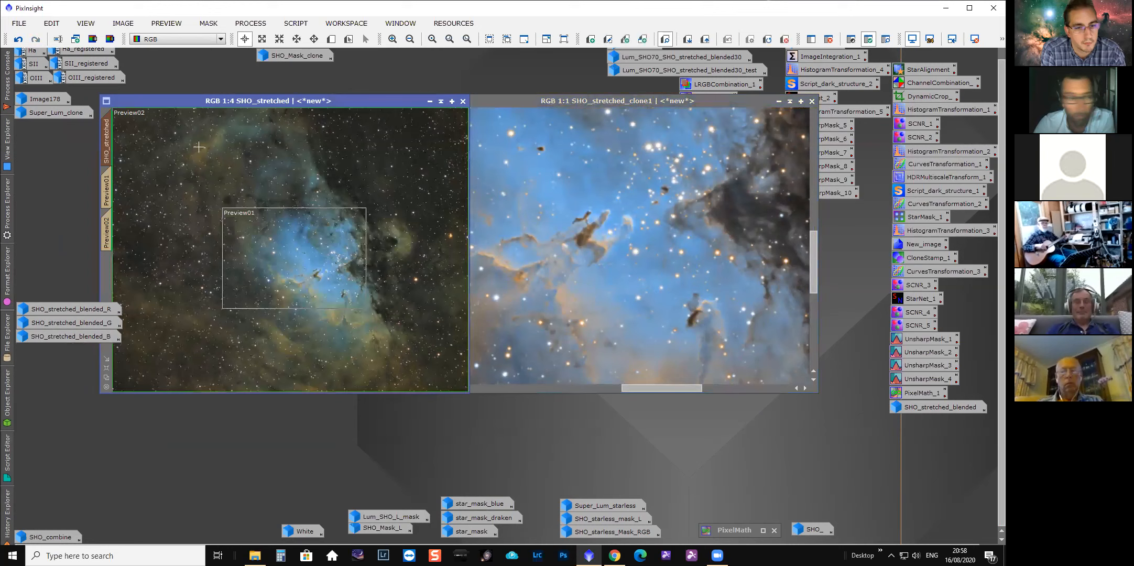
left_click_drag(108, 140, 319, 179)
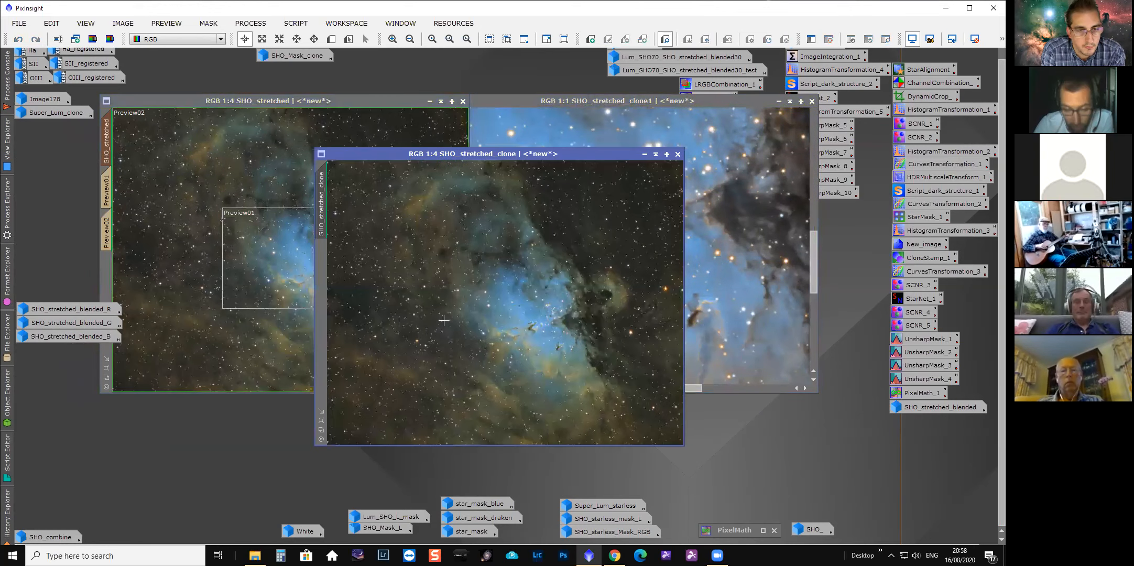
left_click_drag(550, 156, 478, 151)
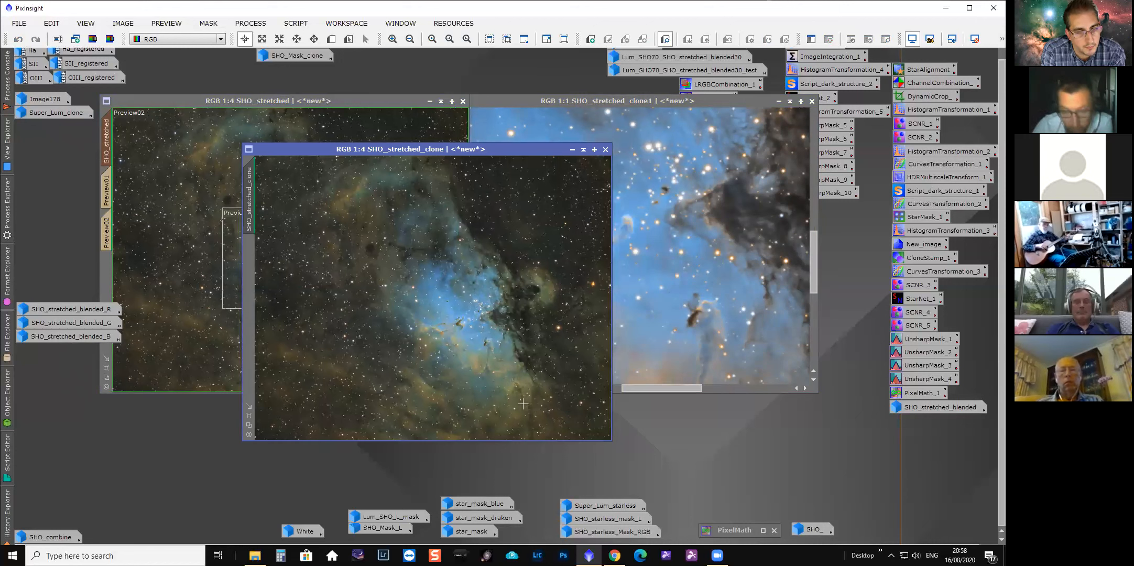
Define Preview01 around the Pillars on SHO_stretched_clone and switch between the preview and the main view.
key("alt+n")
left_click_drag(429, 286, 502, 349)
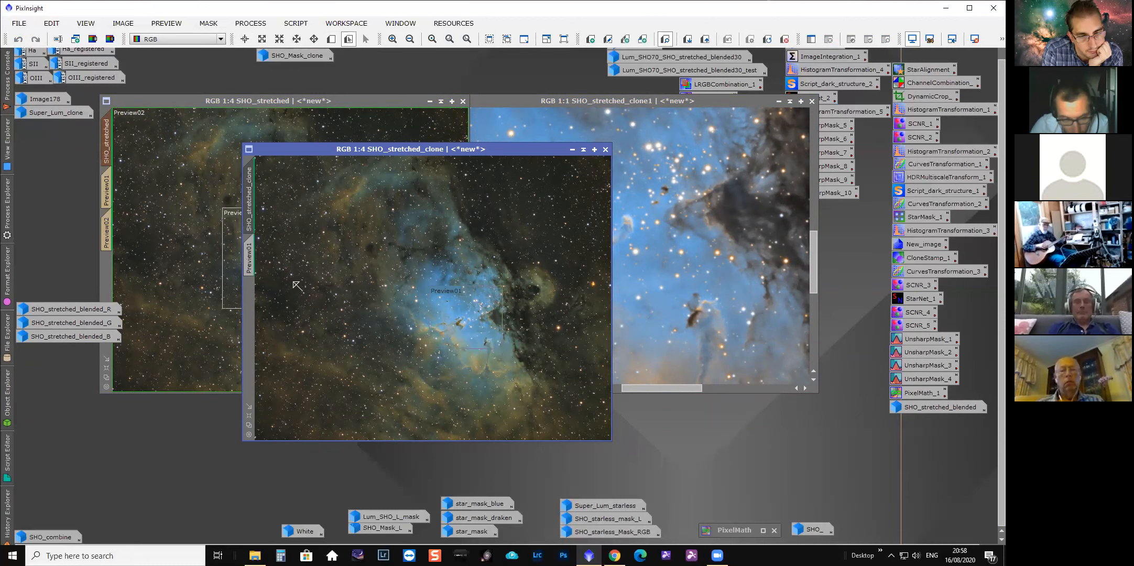
left_click(250, 258)
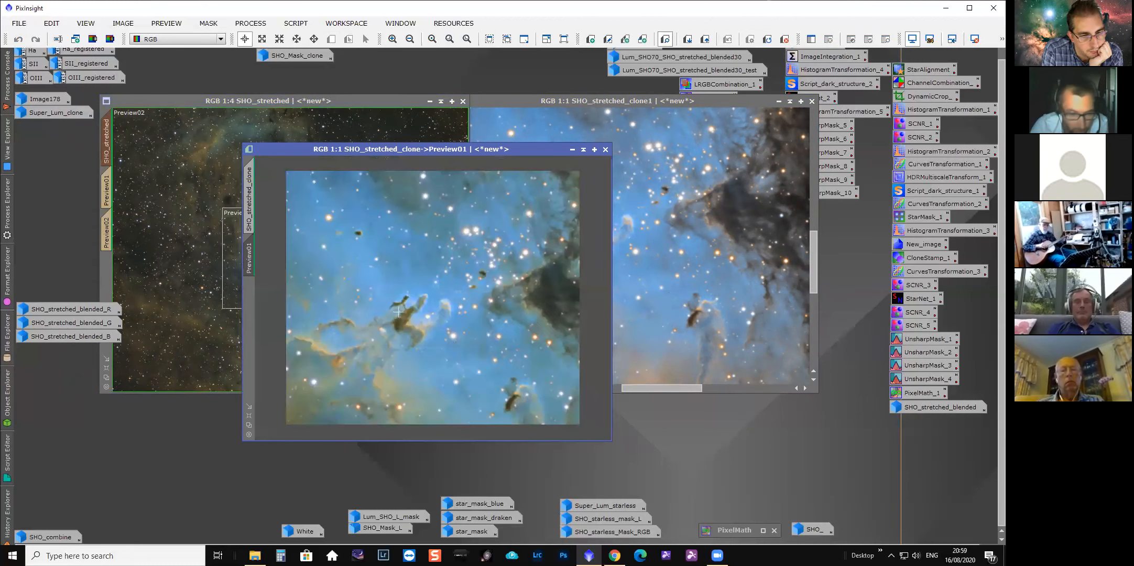
left_click_drag(433, 153, 371, 155)
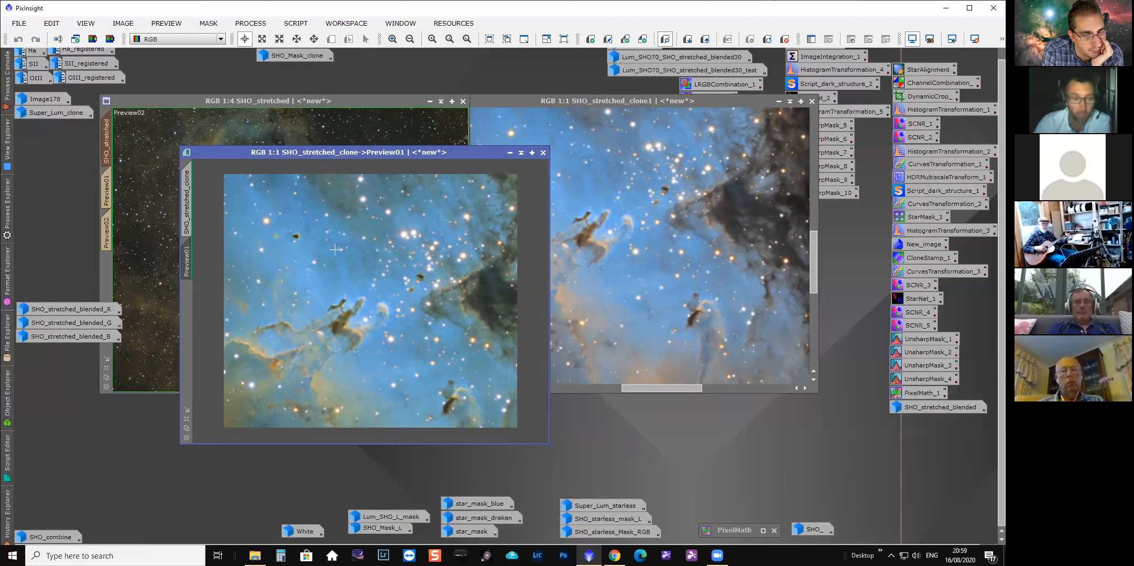
left_click(189, 183)
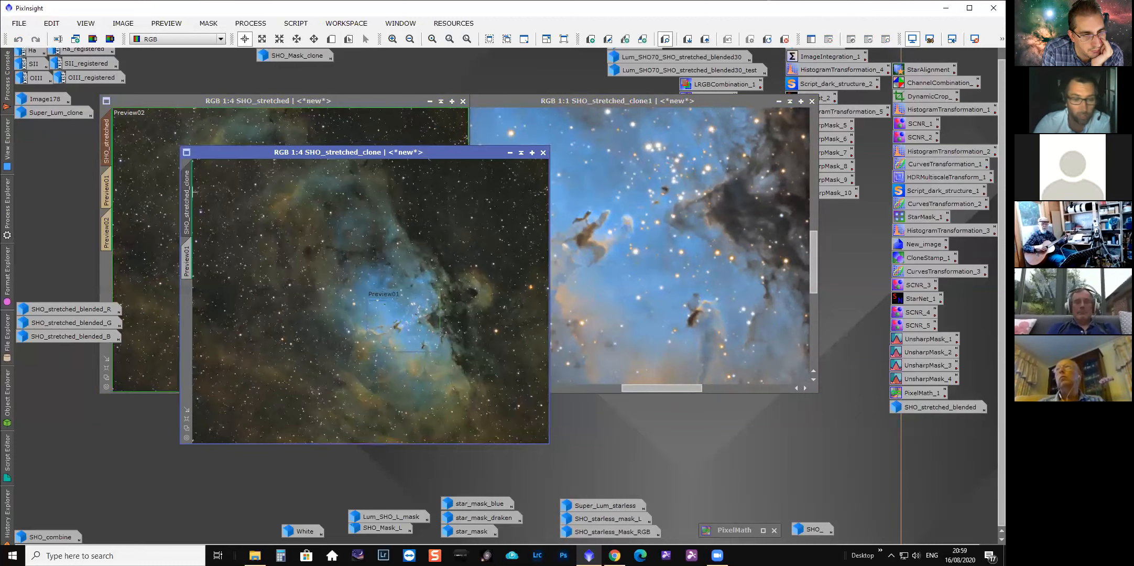
left_click(187, 255)
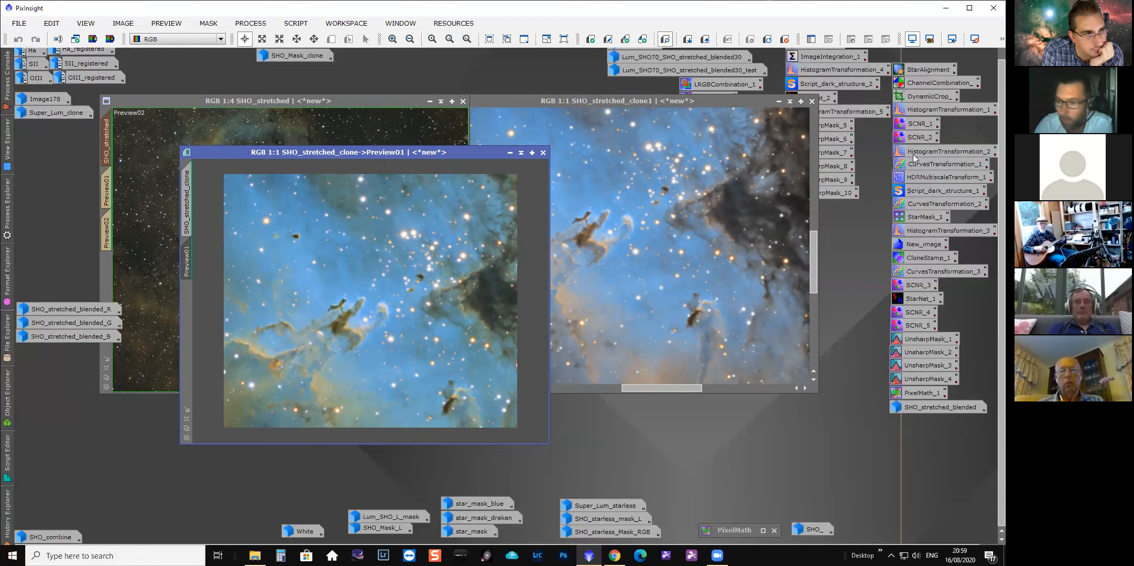
Open the SCNR_1 process icon and apply it to Preview01, comparing the preview with the main view.
double_click(917, 123)
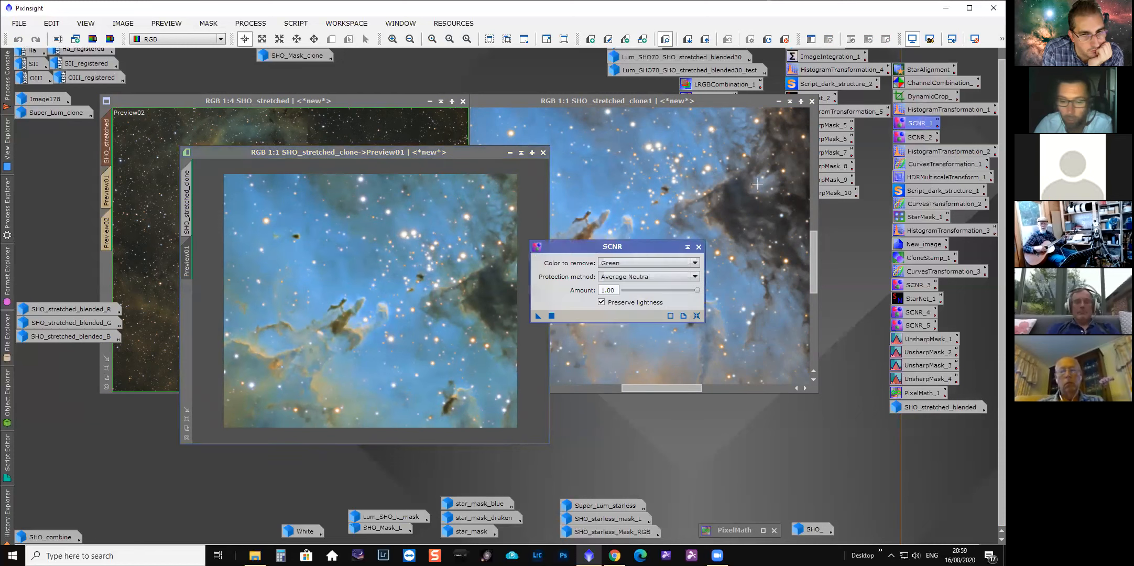
left_click_drag(608, 247, 751, 203)
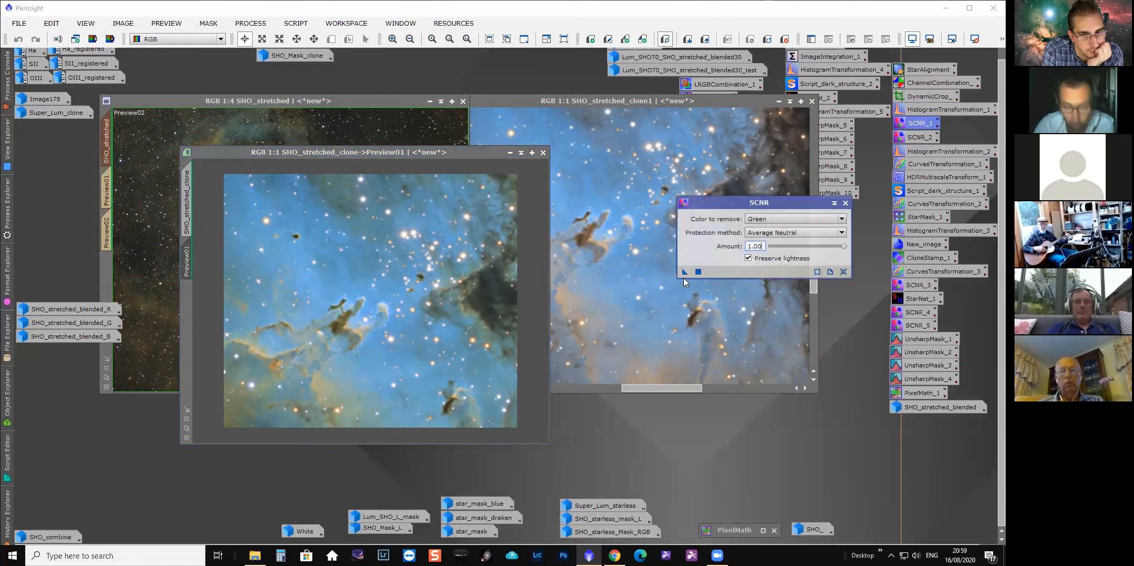
left_click_drag(684, 272, 457, 303)
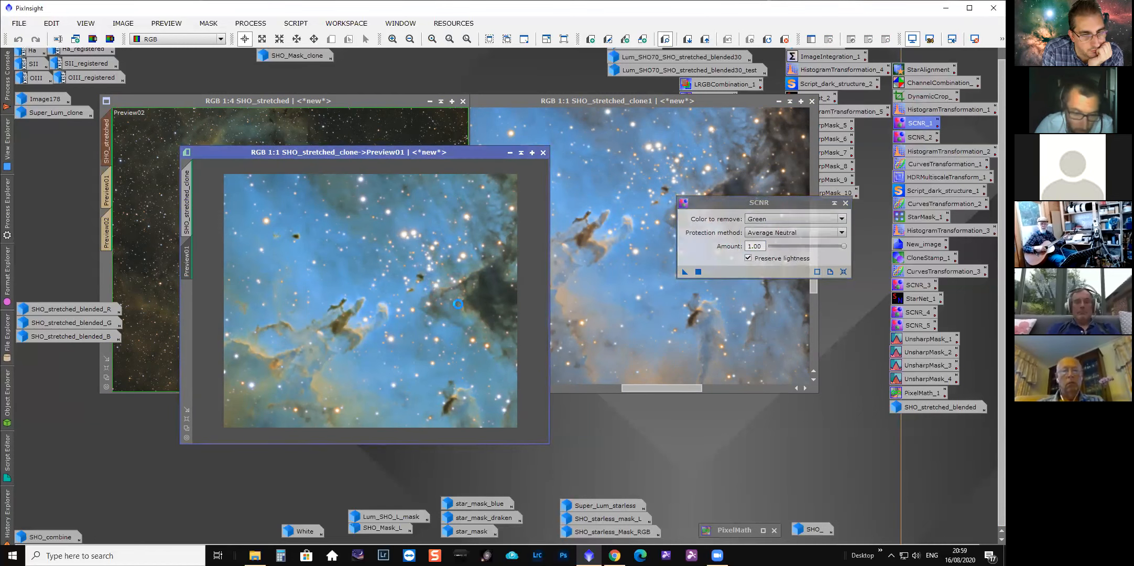
left_click(187, 194)
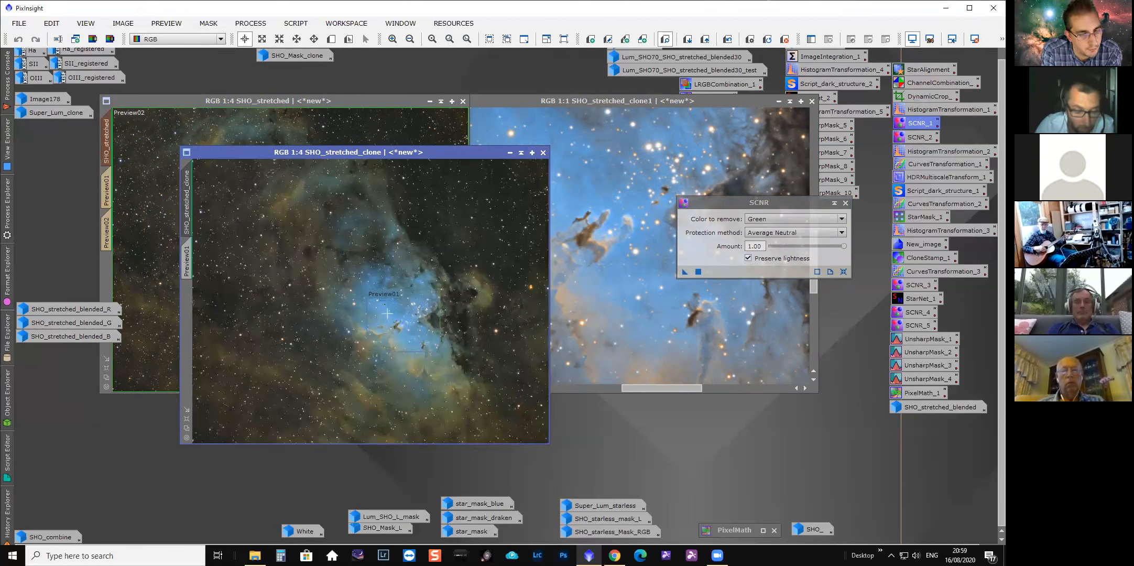
left_click(188, 258)
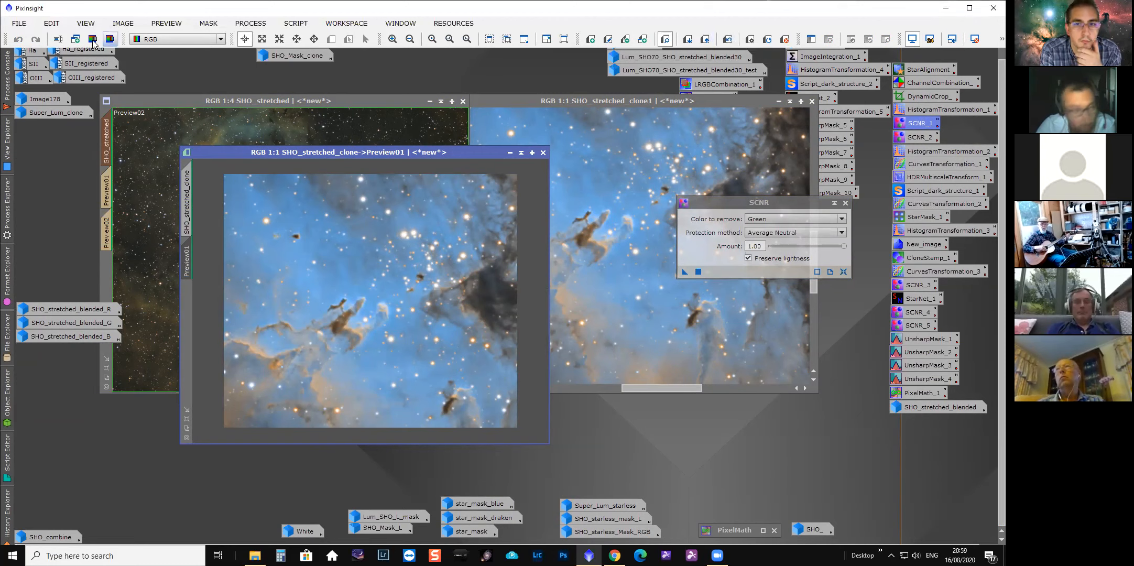
Toggle Preview01 between its before and after SCNR states at 3:1 zoom to compare the effect.
left_click(726, 42)
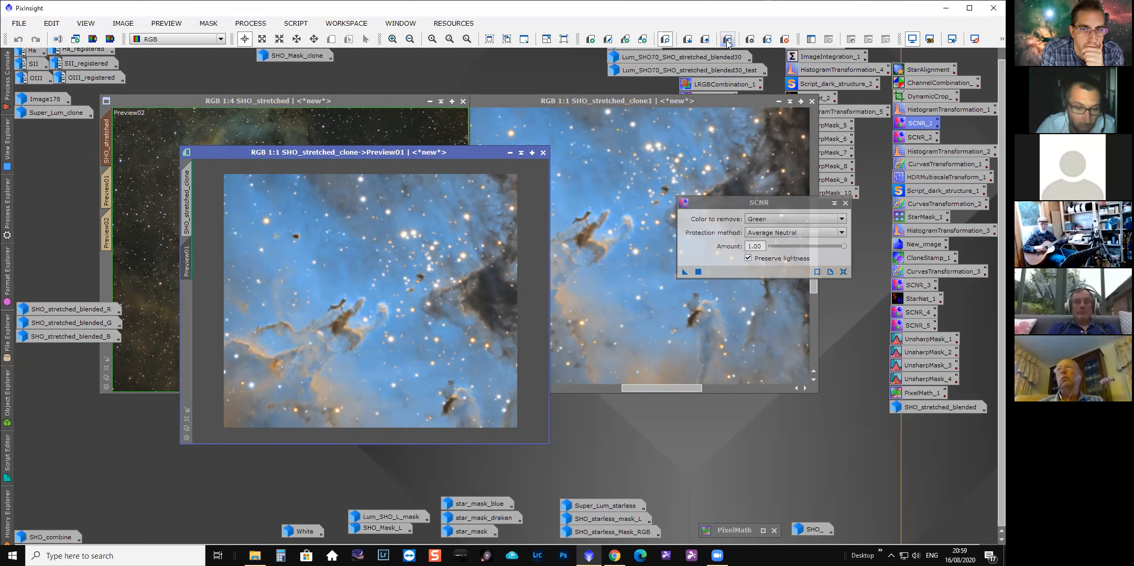
left_click(727, 42)
scroll(317, 362, "up", 2)
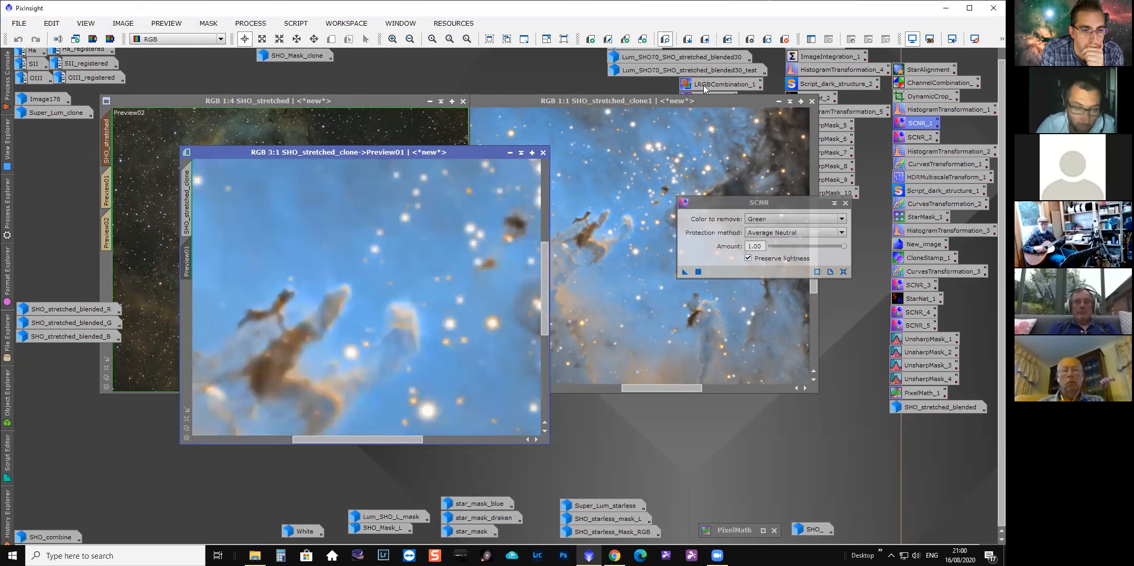
left_click(728, 41)
left_click(727, 42)
left_click(728, 42)
left_click(728, 42)
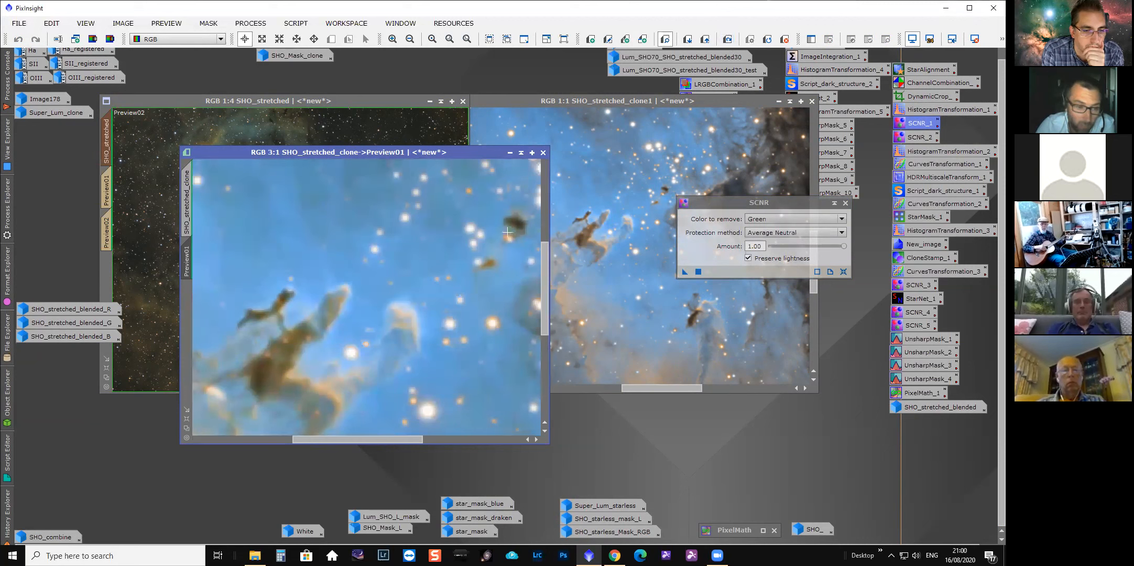
scroll(397, 330, "down", 2)
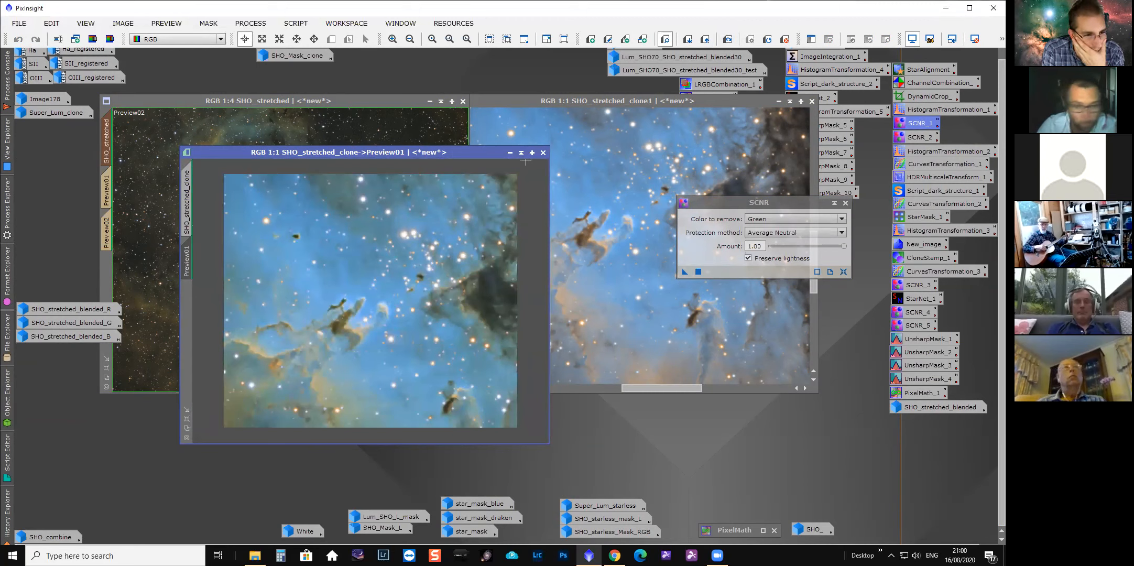
Put away SHO_stretched_clone and the SCNR dialog, bringing SHO_stretched_clone1 forward at 1:2 zoom.
left_click(543, 152)
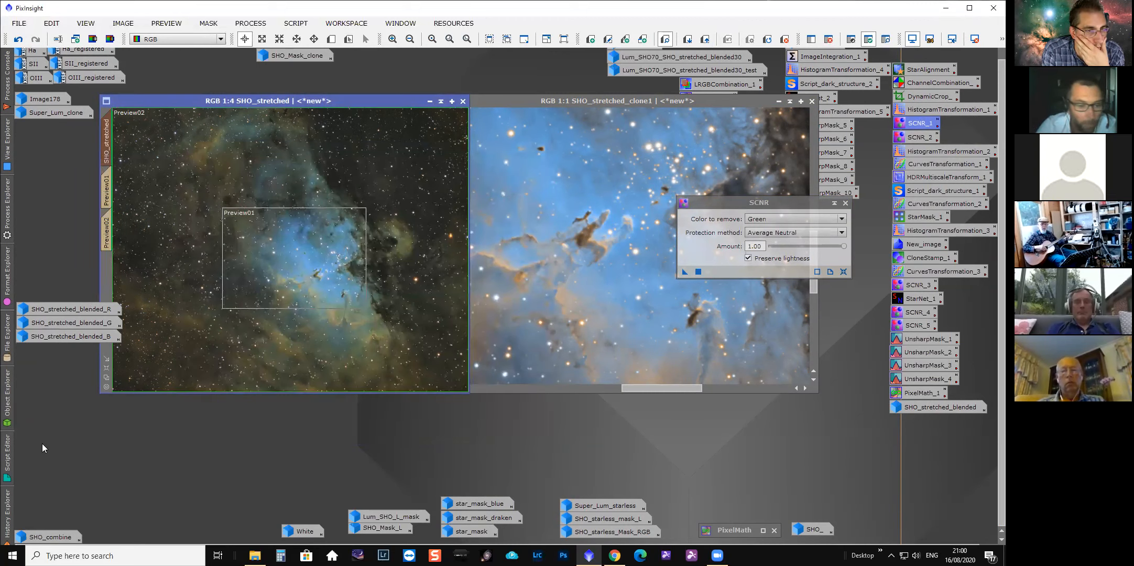
left_click_drag(540, 96, 326, 111)
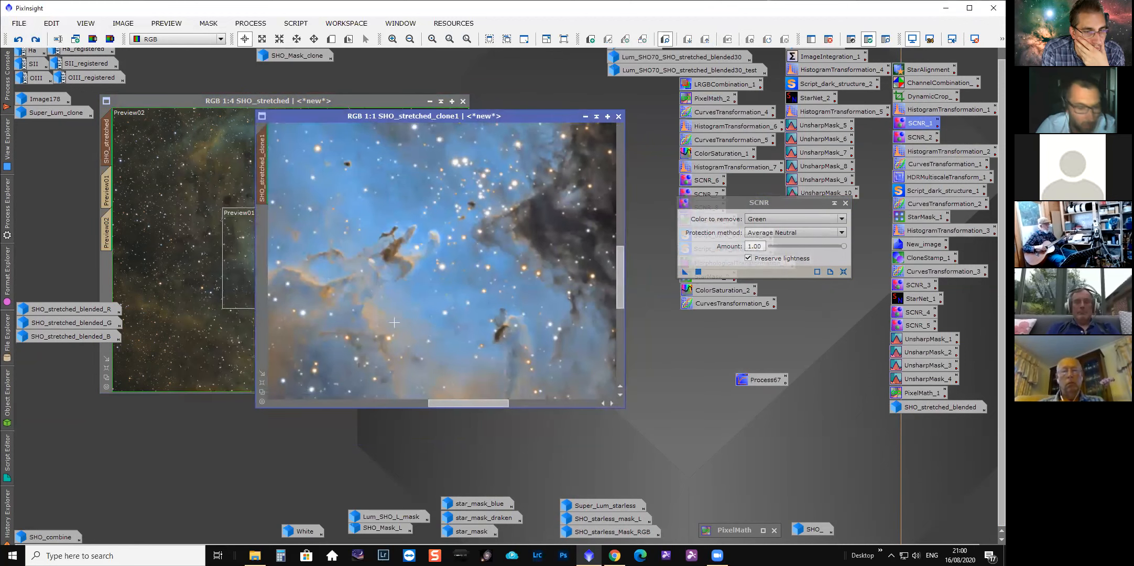
scroll(446, 265, "down", 1)
left_click(845, 204)
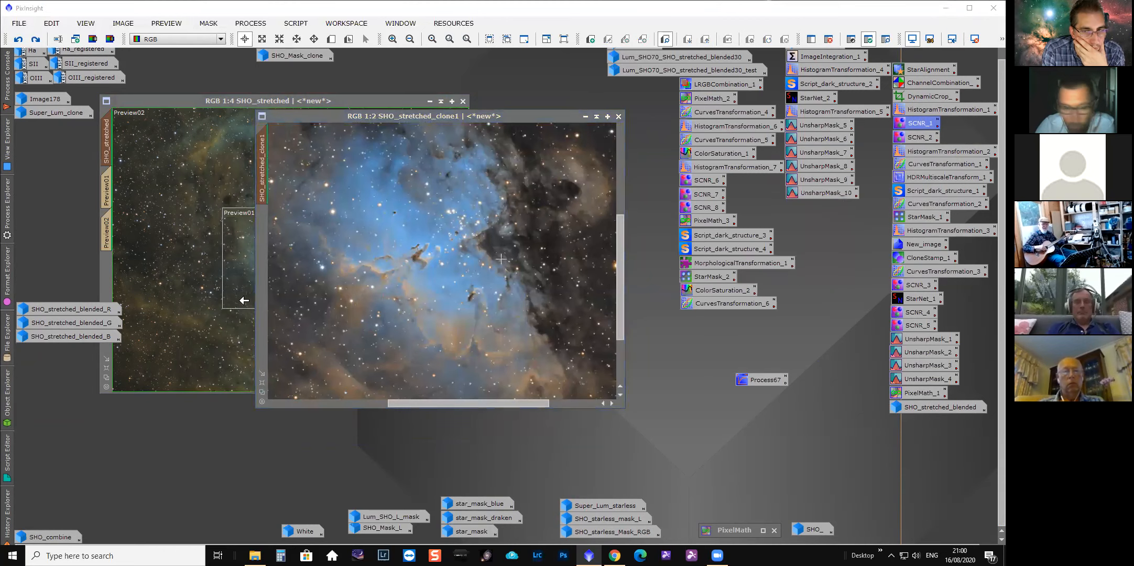
Step SHO_stretched_clone1 to its first UnsharpMask history entry and open that UnsharpMask in its dialog.
left_click(4, 508)
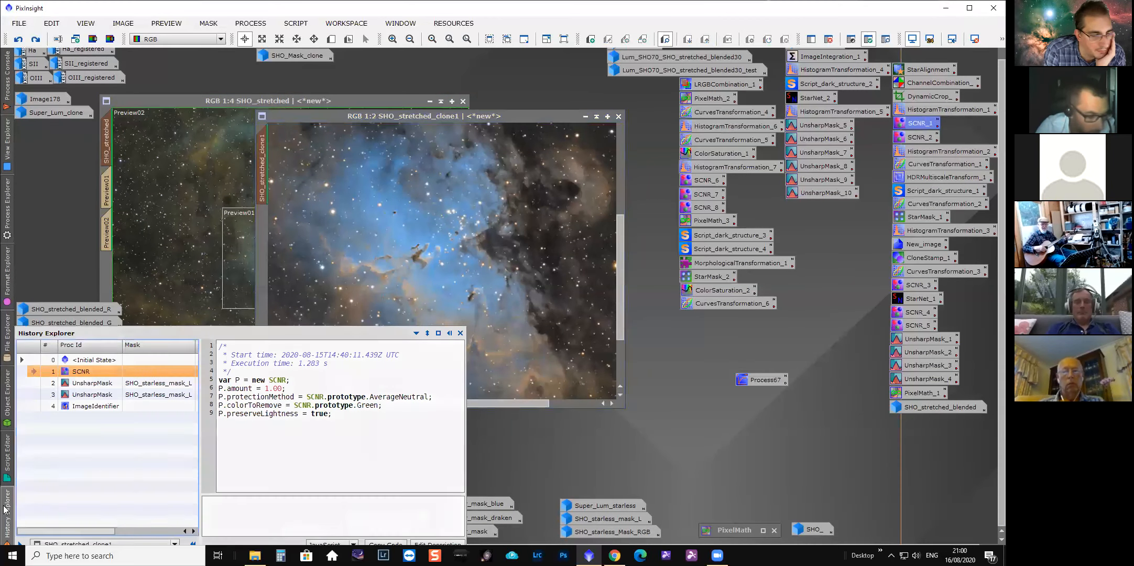
left_click(35, 386)
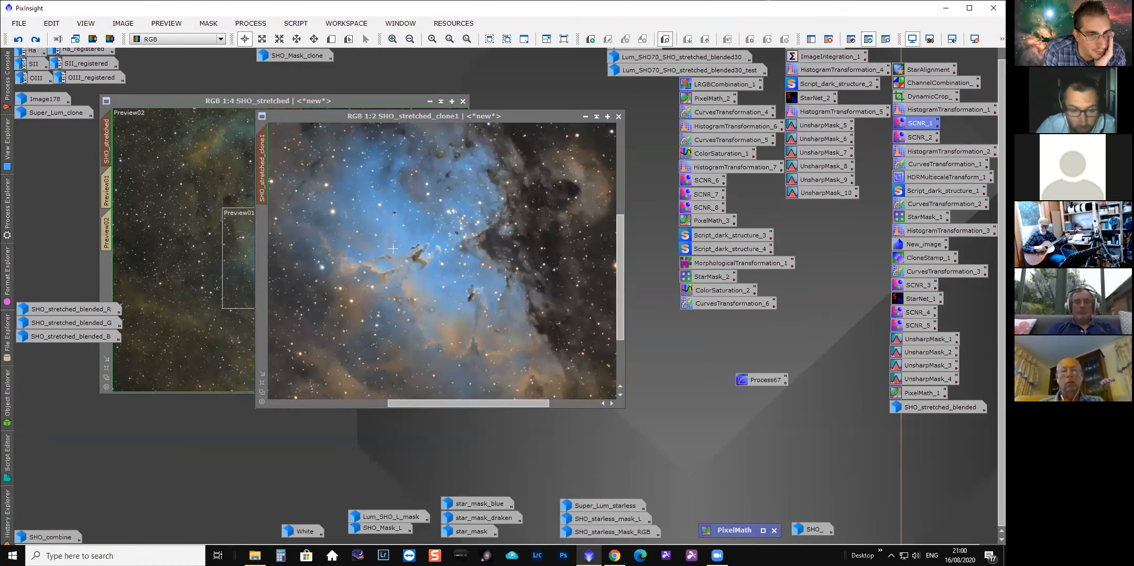
scroll(395, 269, "up", 1)
left_click_drag(454, 400, 436, 403)
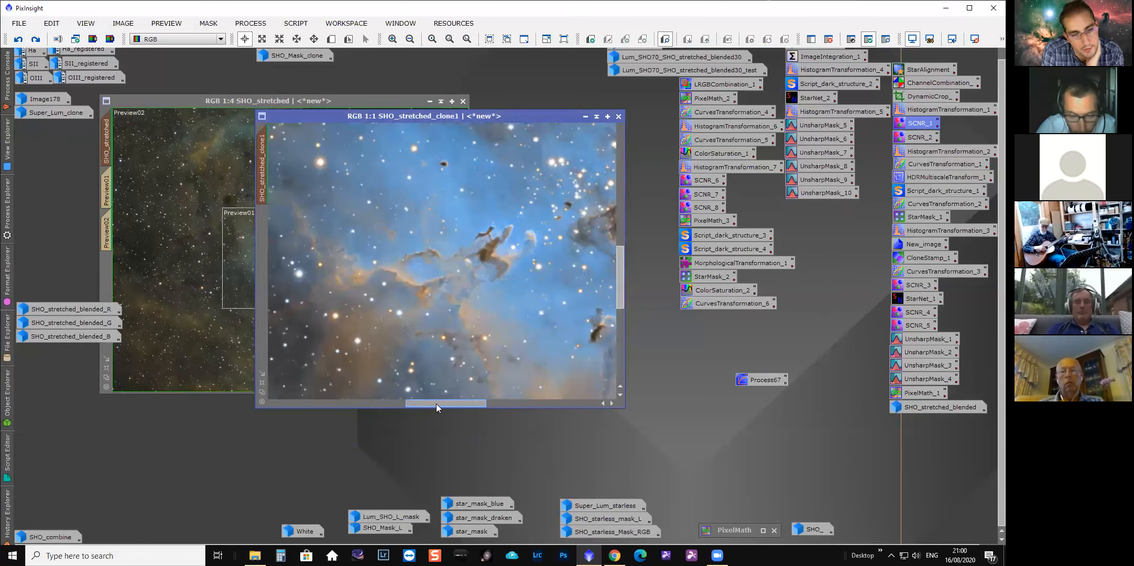
left_click(9, 511)
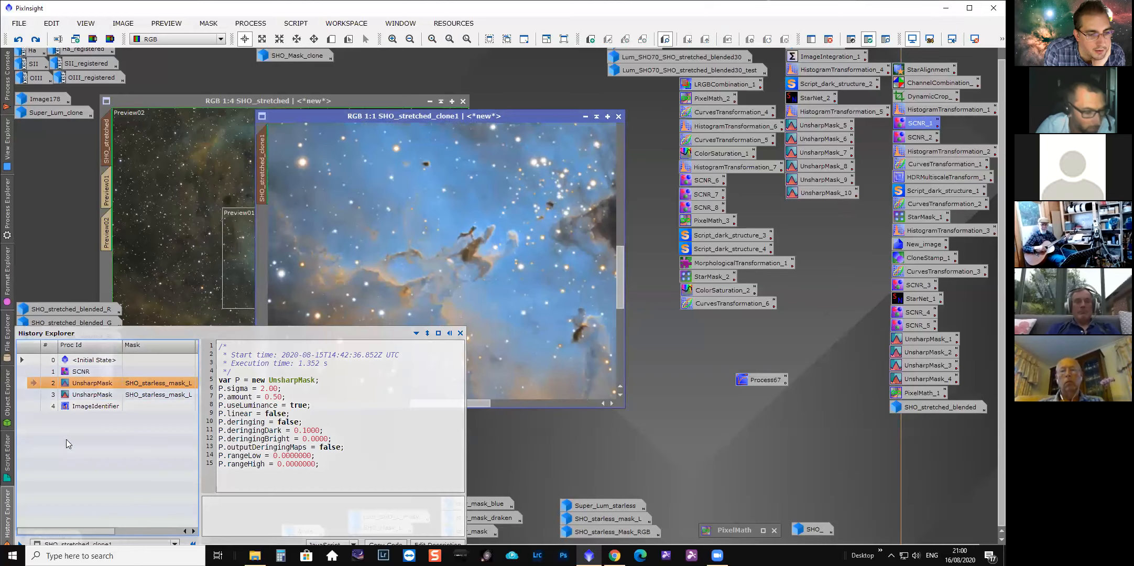
double_click(95, 383)
left_click_drag(524, 128, 800, 145)
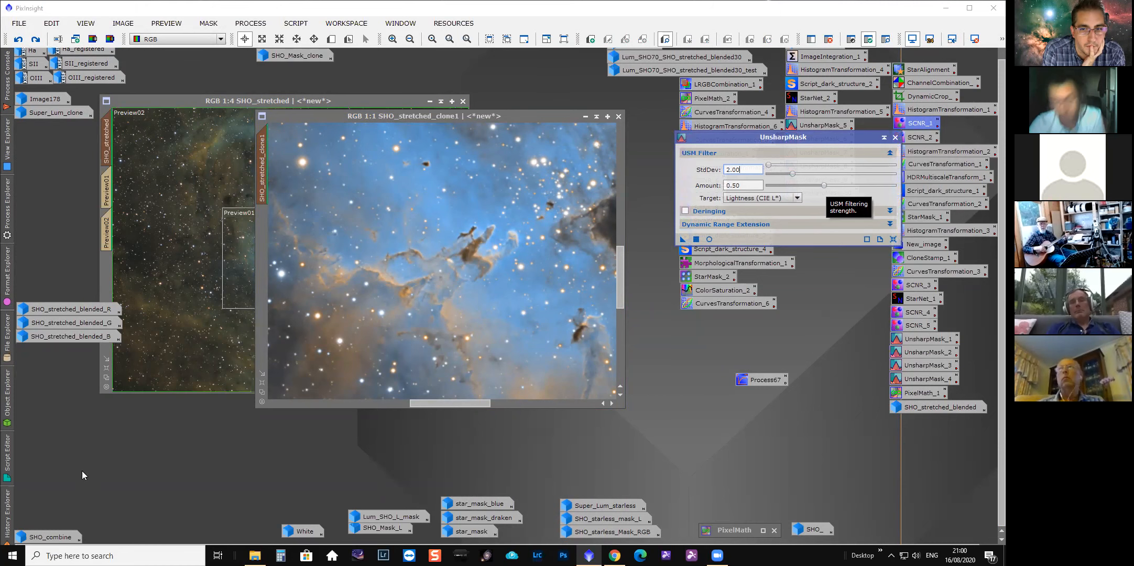
Step SHO_stretched_clone1 to its second UnsharpMask history entry and close the UnsharpMask dialog.
left_click(7, 513)
left_click(85, 395)
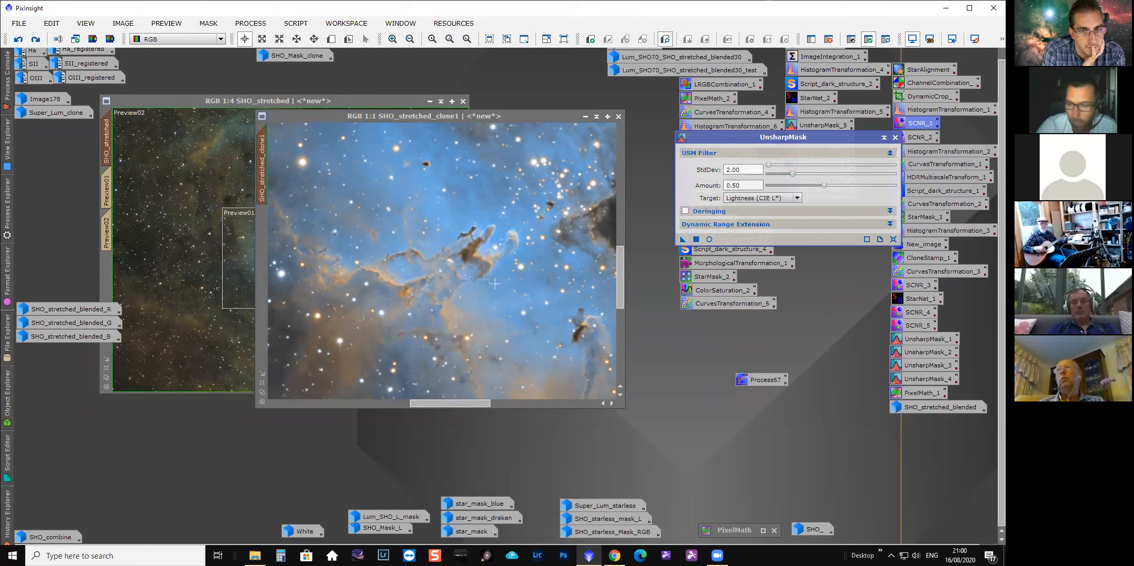
left_click(895, 137)
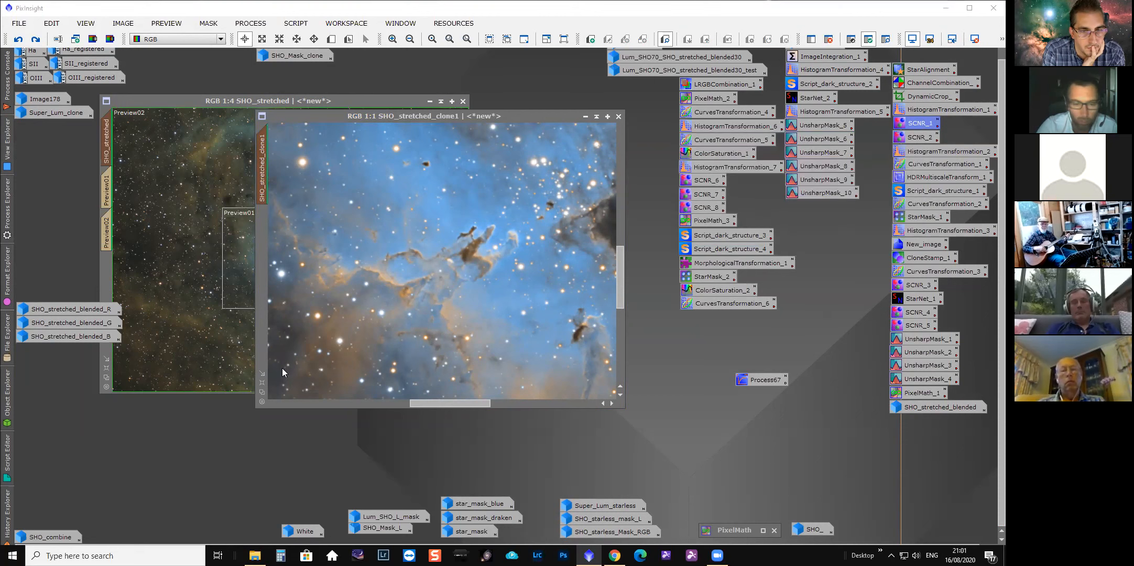
right_click(12, 509)
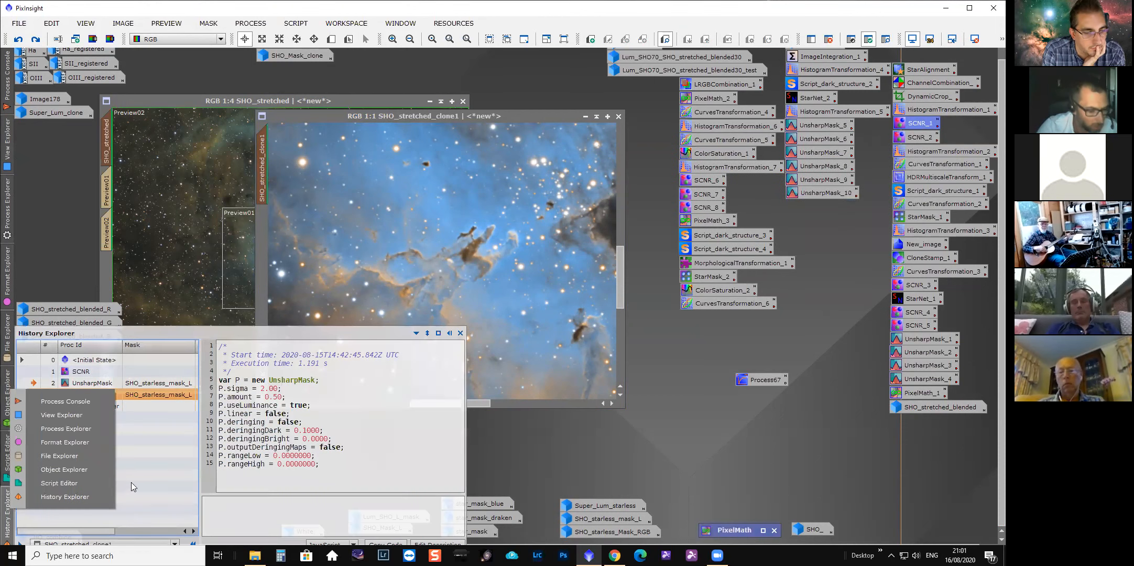
left_click(30, 498)
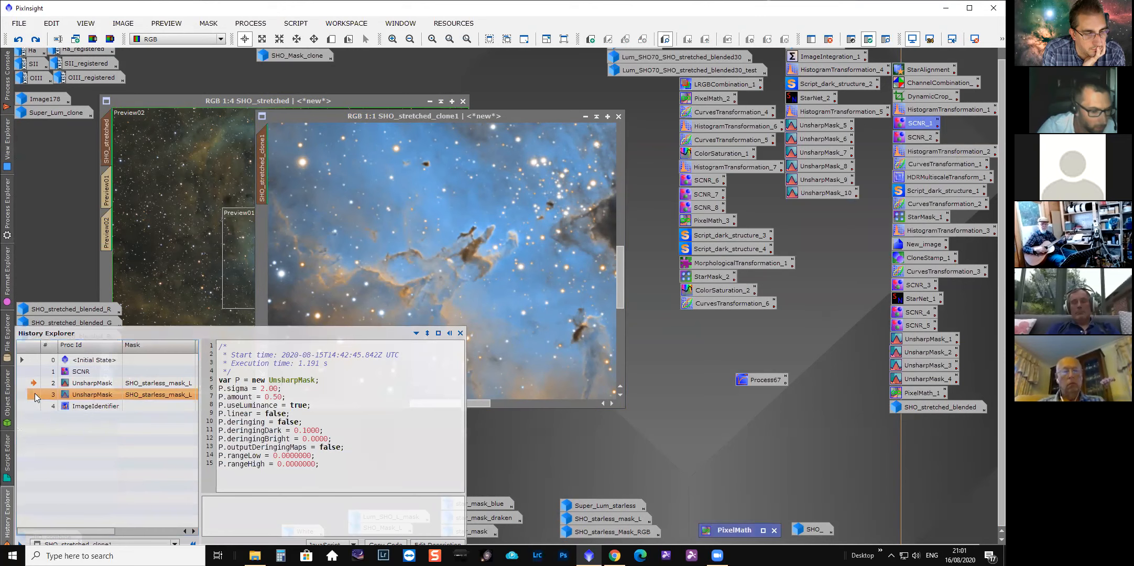
left_click(528, 455)
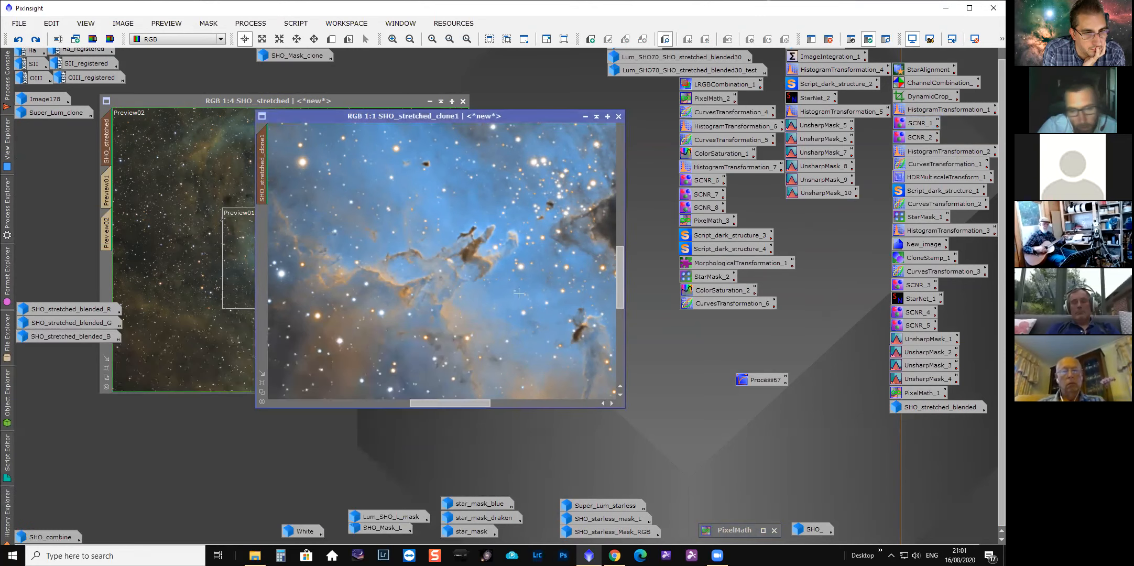
Inspect the Pillars at 2:1 zoom, then undo the last history step on SHO_stretched_clone1.
scroll(519, 294, "up", 1)
left_click_drag(468, 402, 478, 403)
left_click_drag(622, 276, 622, 271)
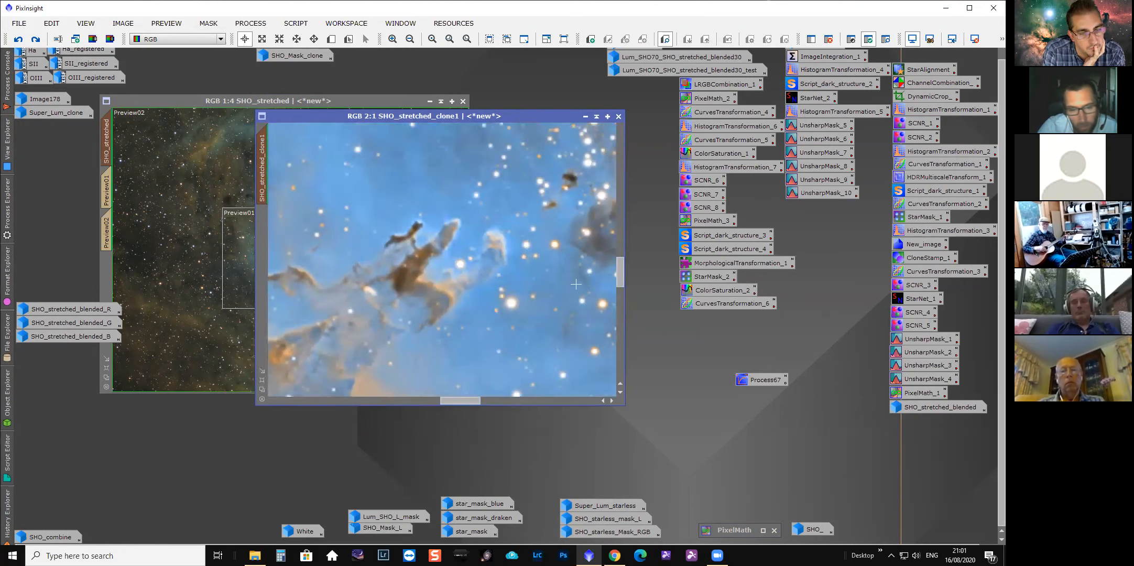
scroll(587, 279, "down", 1)
left_click(23, 44)
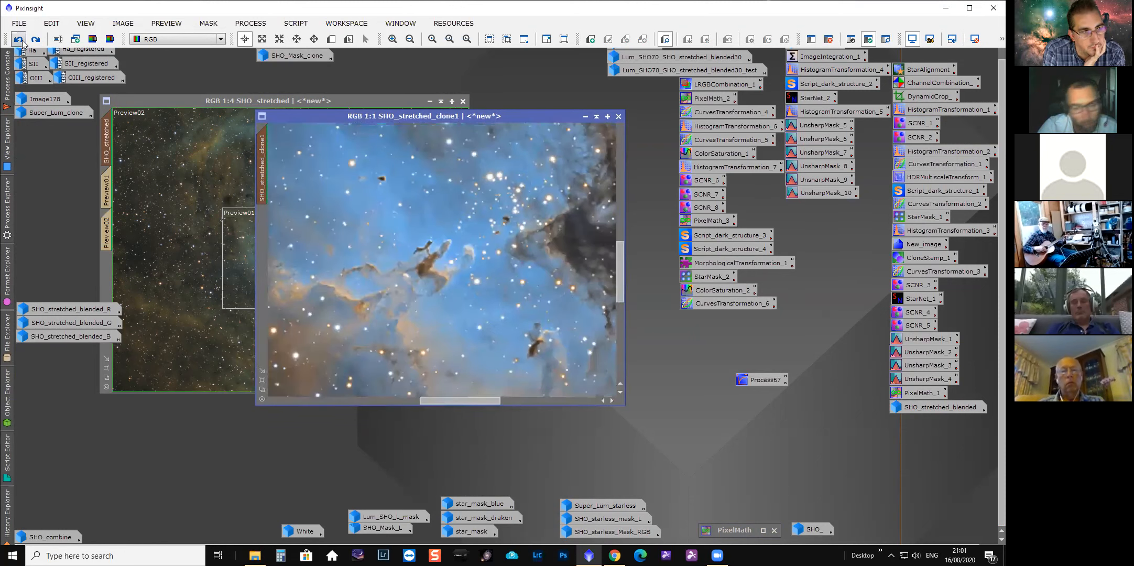
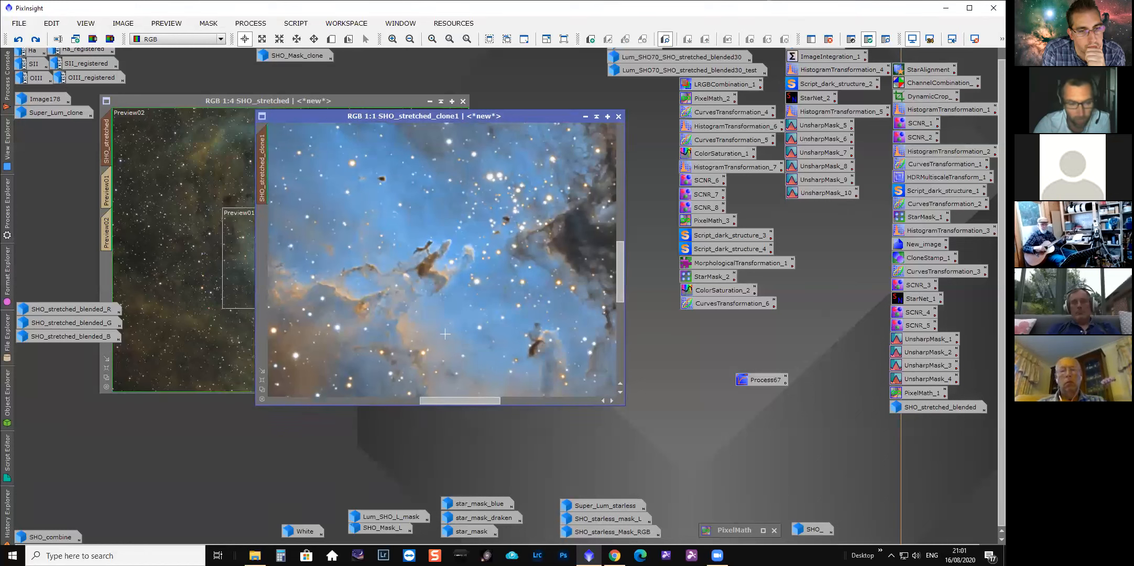
Zoom the image out to 1:2 and bring SHO_stretched_clone forward through the History Explorer.
scroll(419, 278, "down", 1)
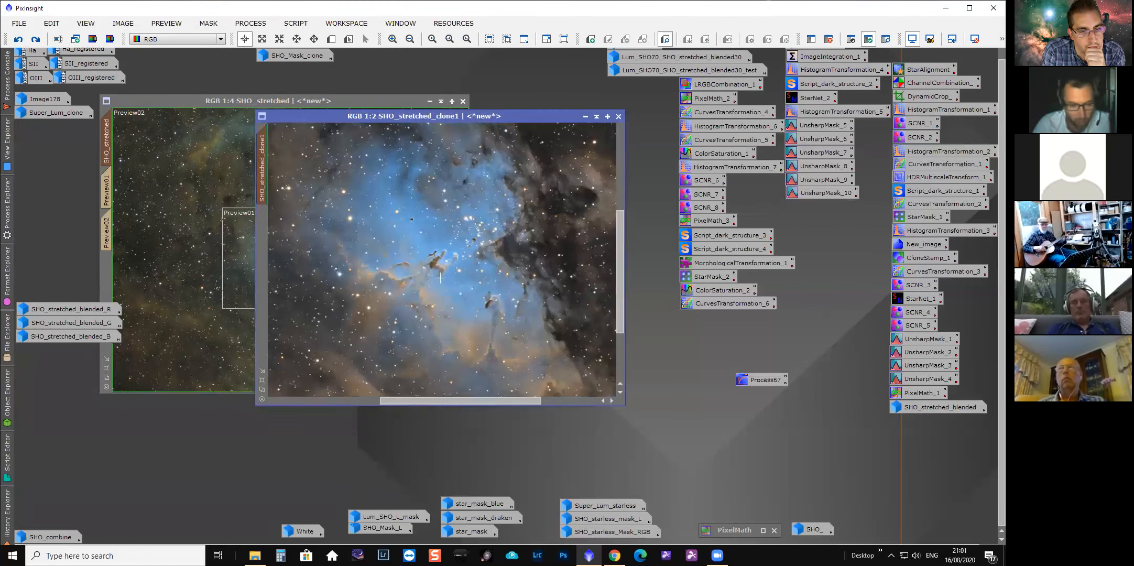
left_click(7, 500)
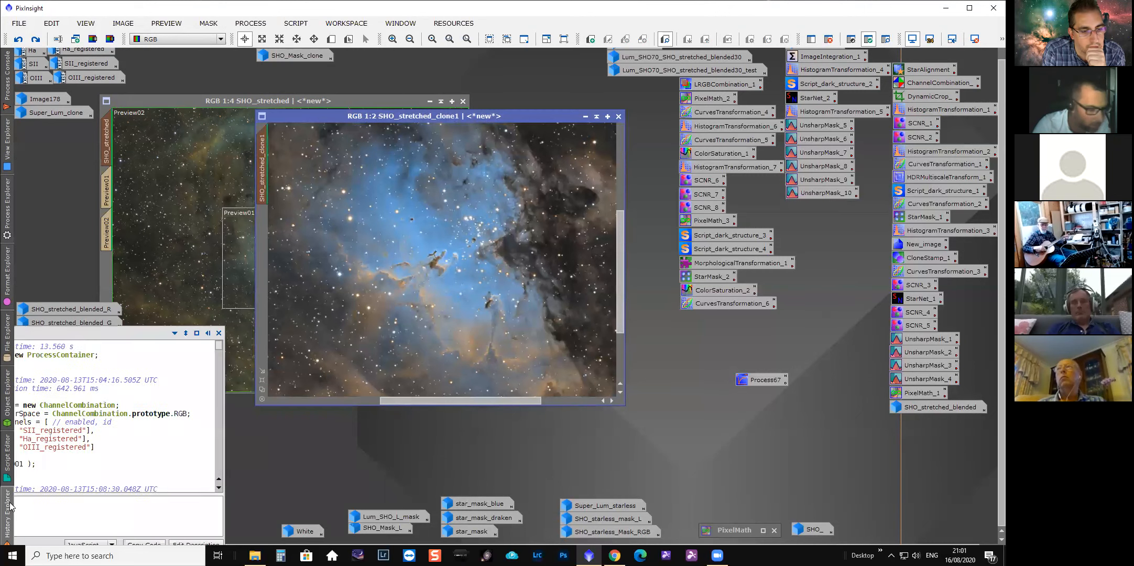
left_click(36, 409)
double_click(37, 407)
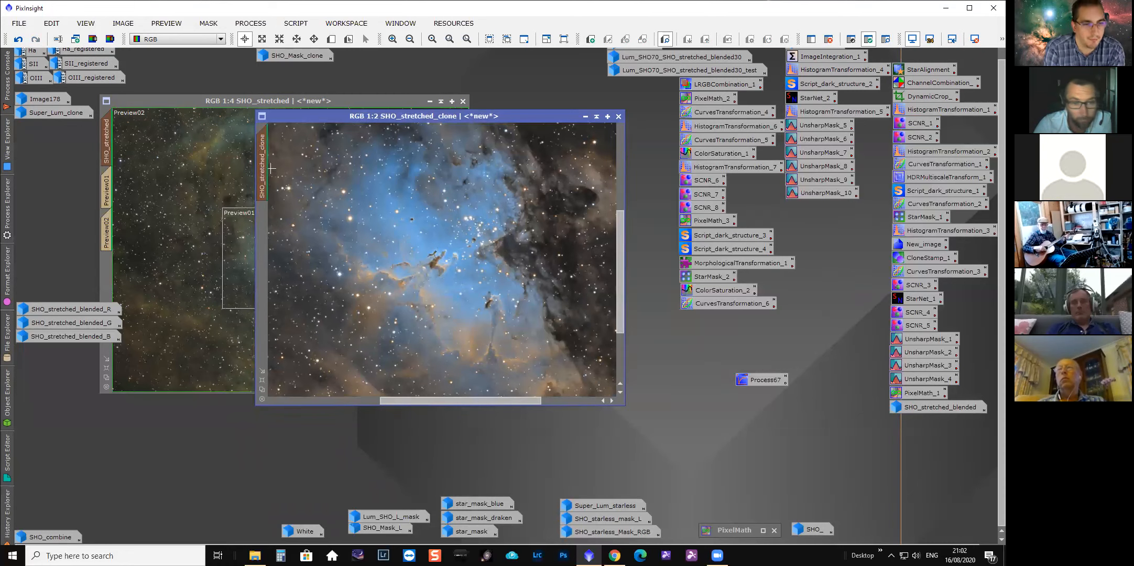
Arrange SHO_stretched and SHO_stretched_clone side by side at 1:2 zoom for comparison.
left_click_drag(476, 116, 649, 110)
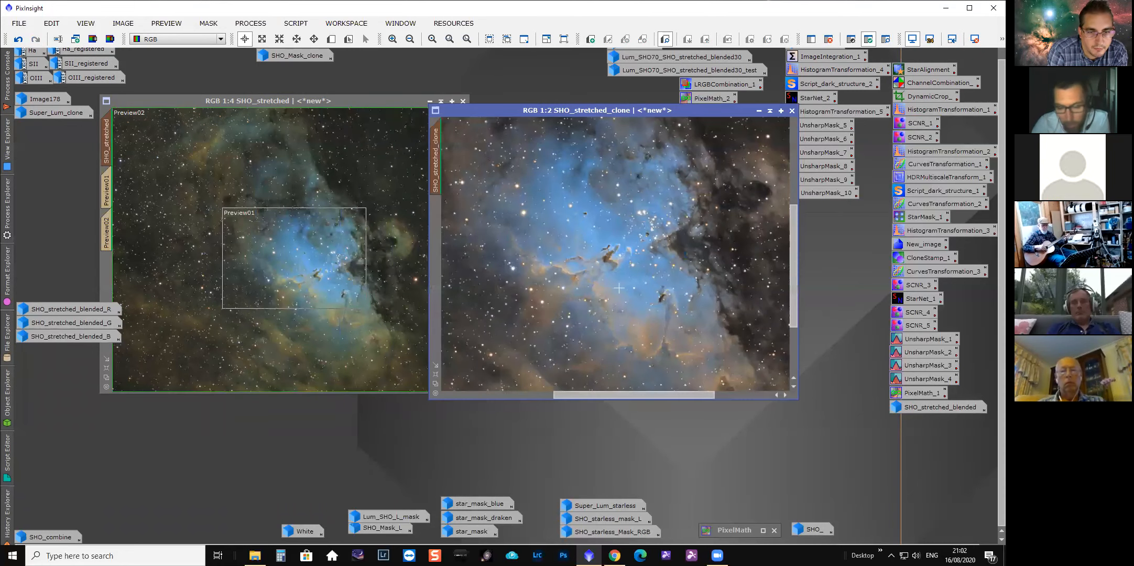
left_click(262, 252)
scroll(262, 252, "up", 2)
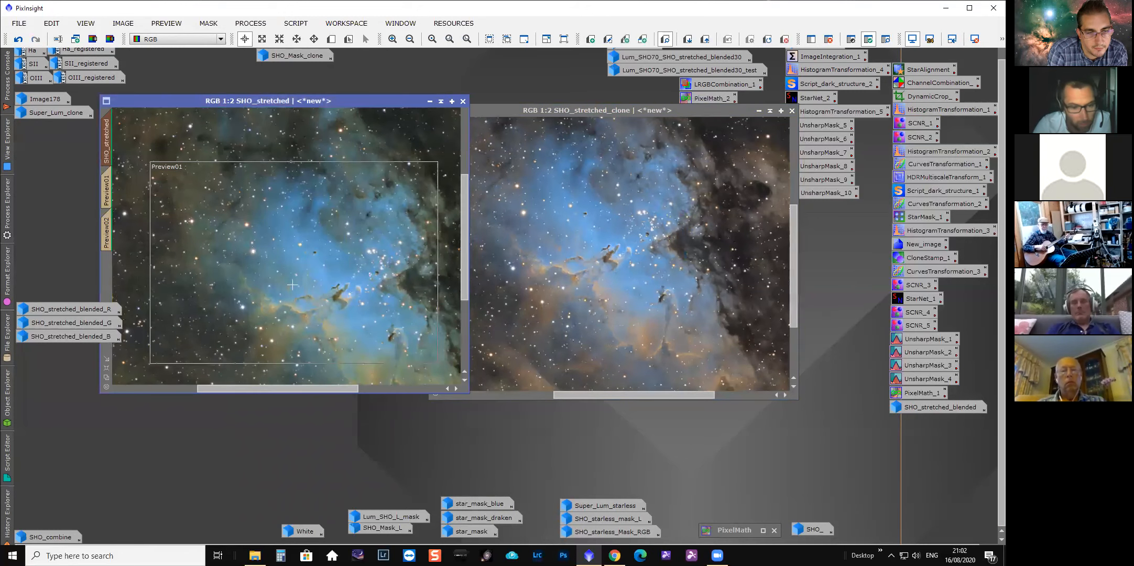
left_click_drag(378, 103, 335, 112)
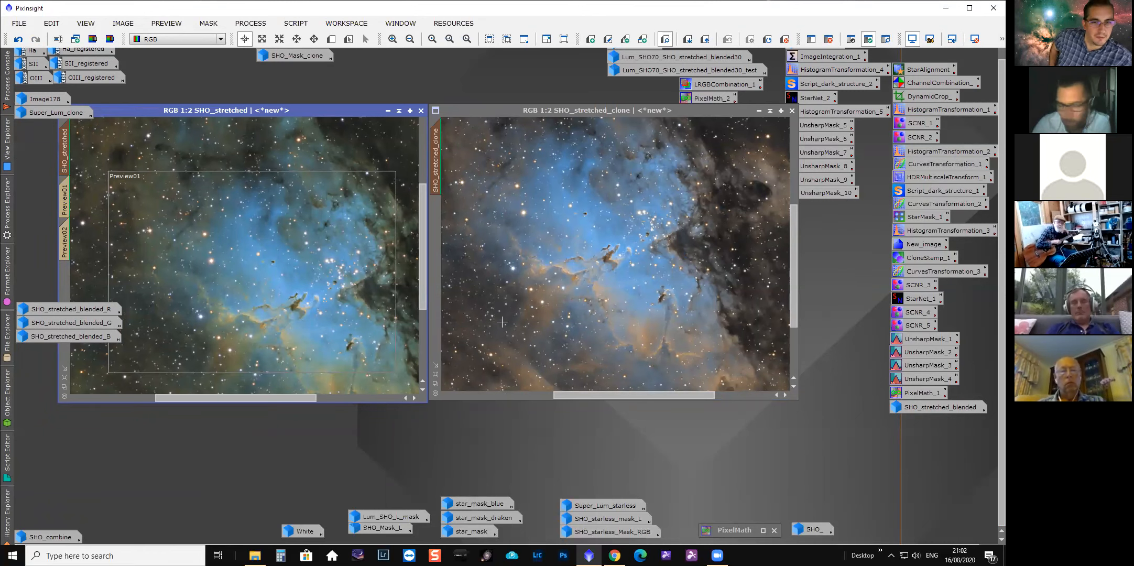
scroll(606, 290, "up", 1)
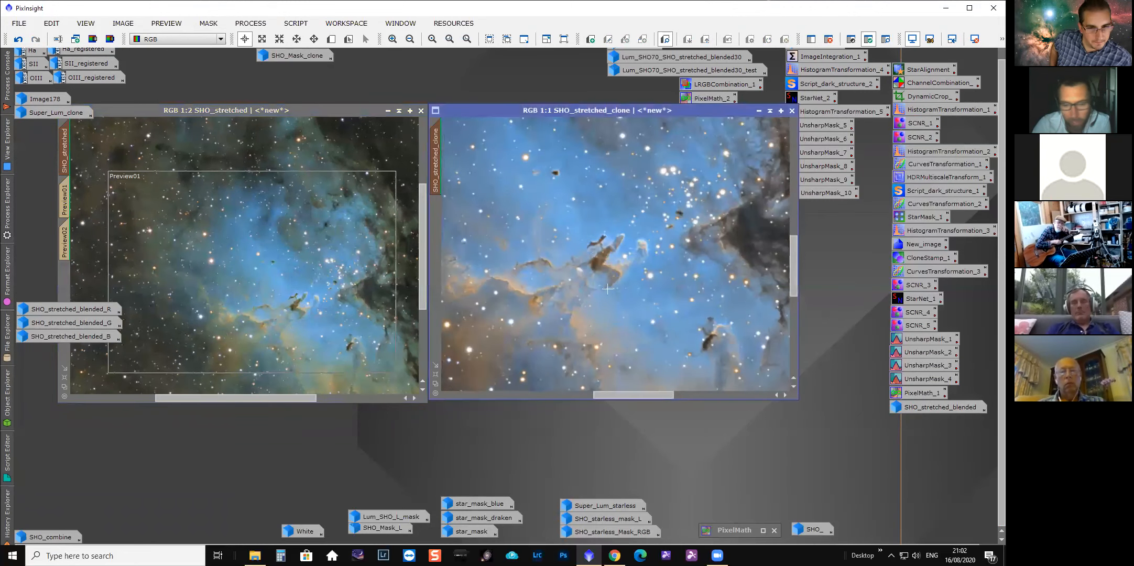
scroll(607, 288, "down", 1)
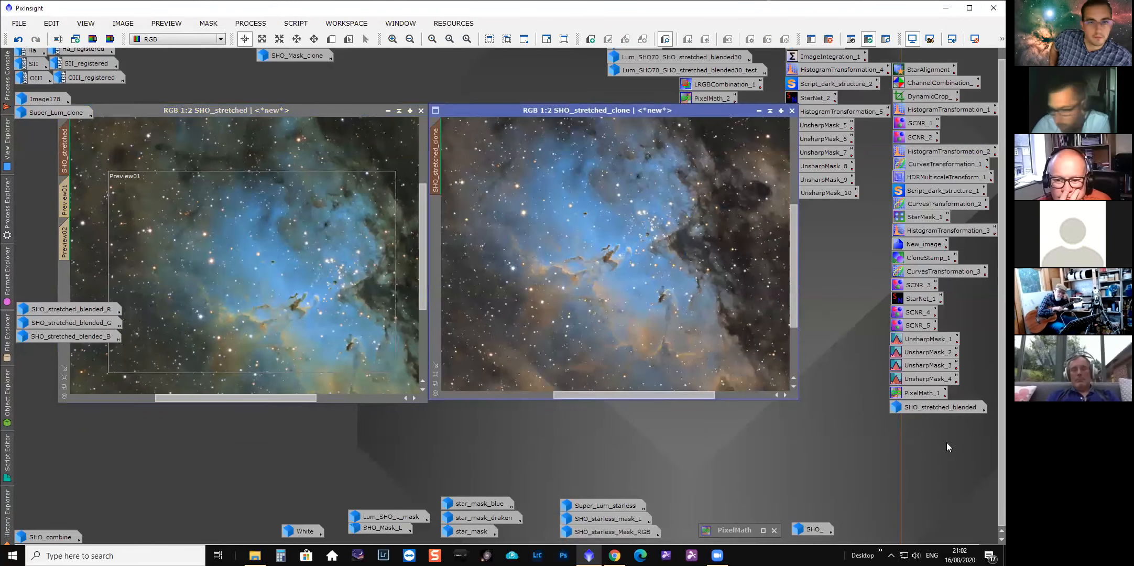
Examine the PixelMath_1 blending expression and the Expression Editor's function and operator lists, then cancel and close.
double_click(927, 394)
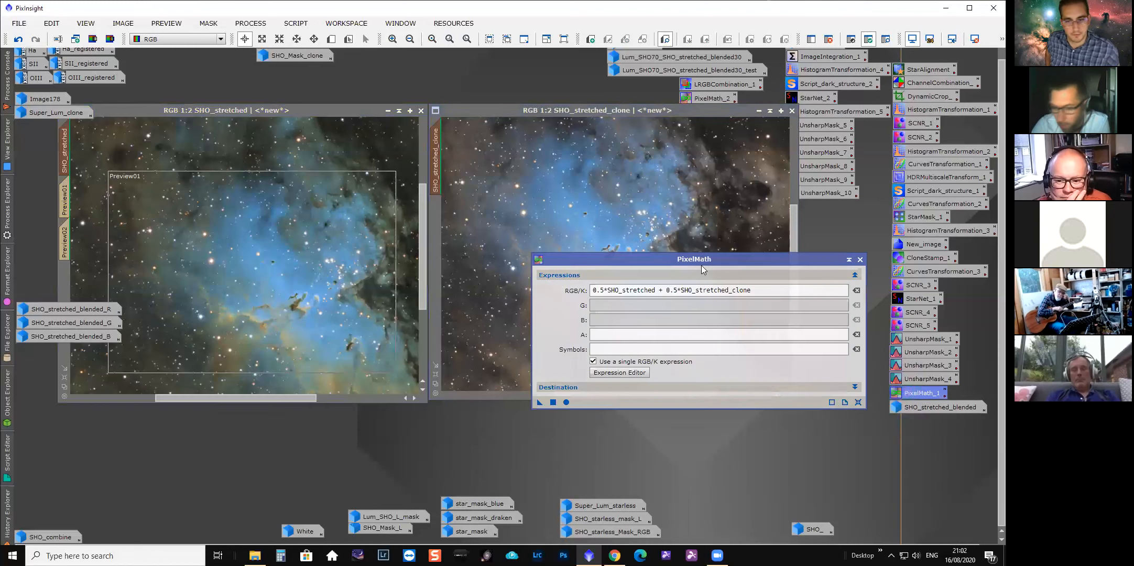
left_click_drag(701, 265, 750, 355)
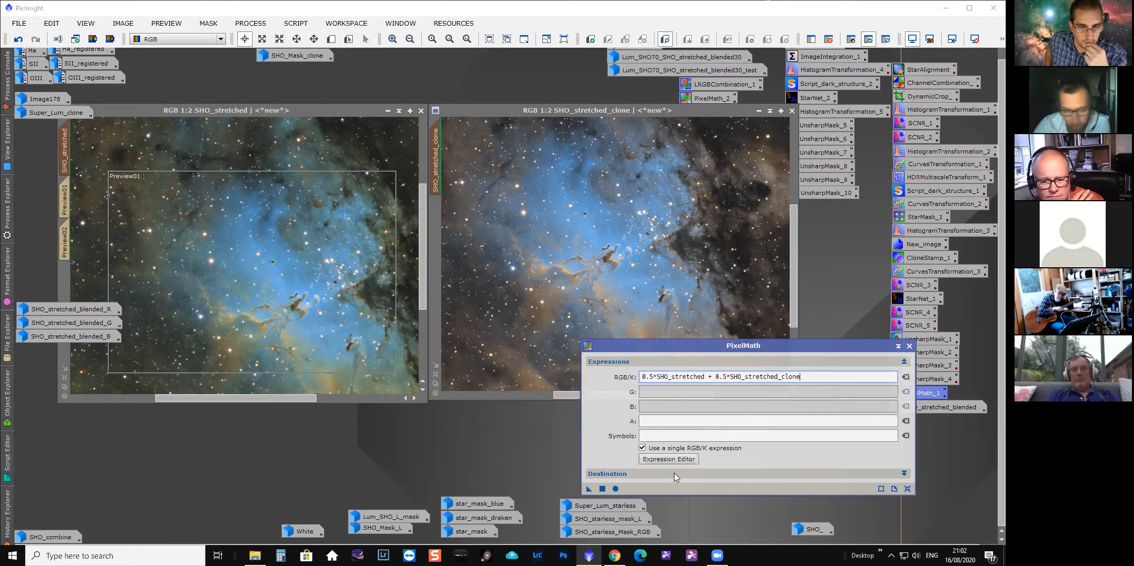
left_click(666, 458)
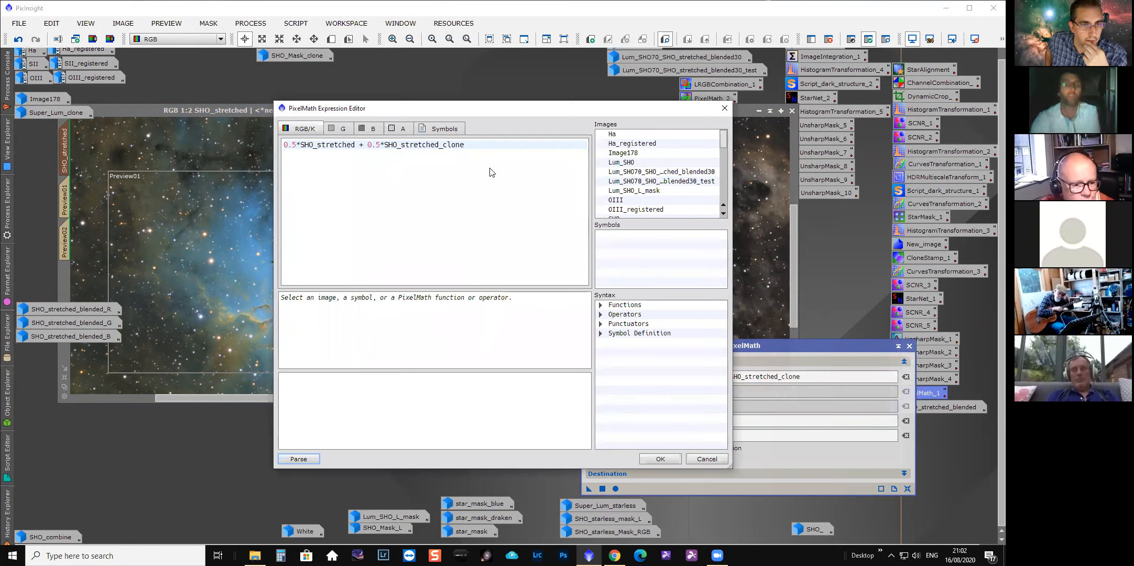
left_click(601, 306)
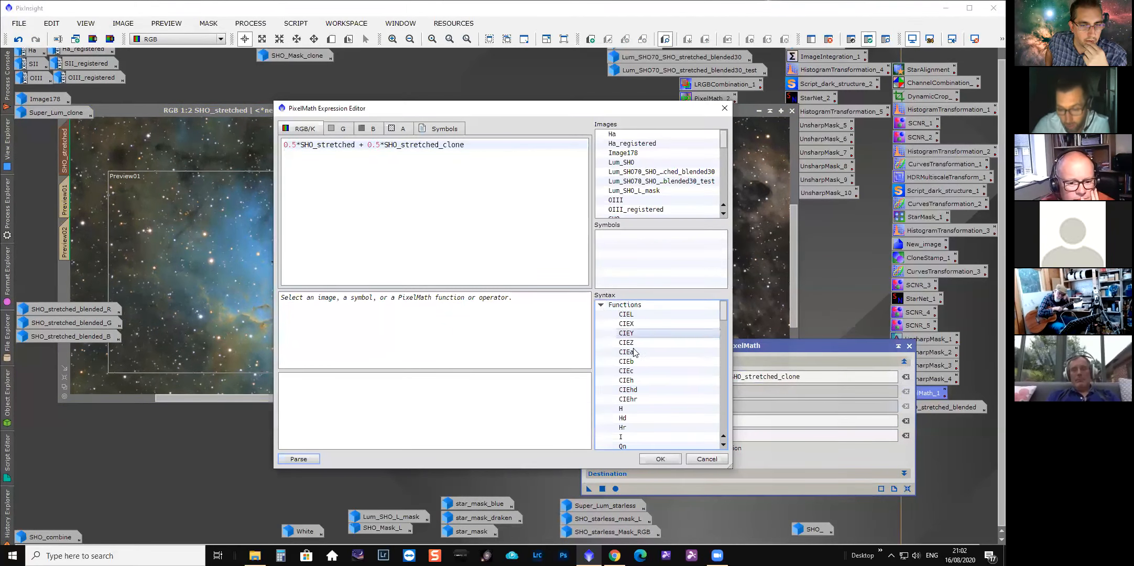
scroll(628, 380, "down", 3)
scroll(629, 379, "down", 2)
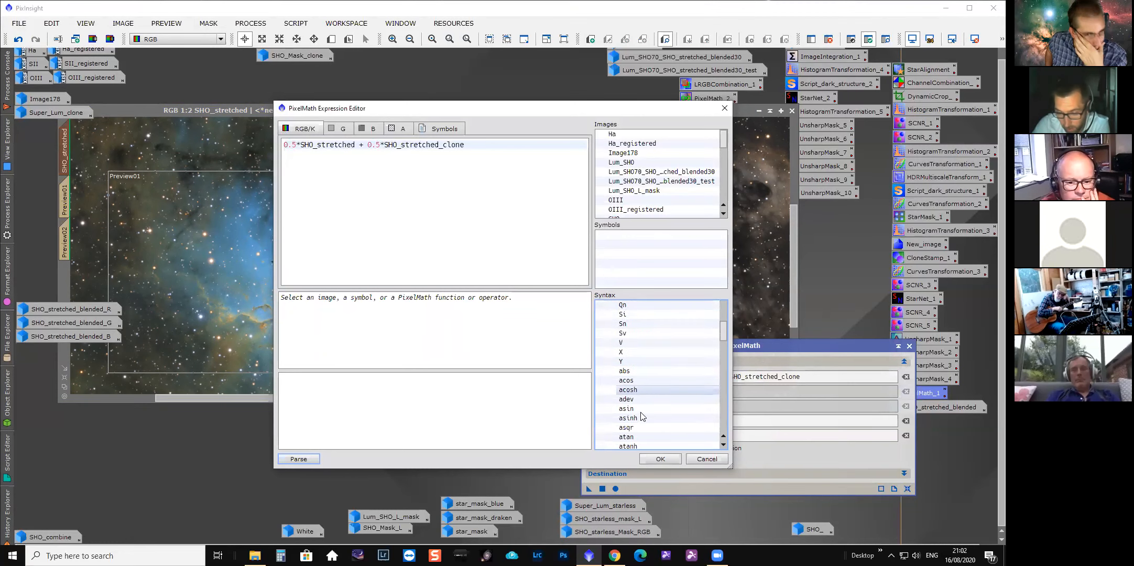
scroll(634, 350, "up", 5)
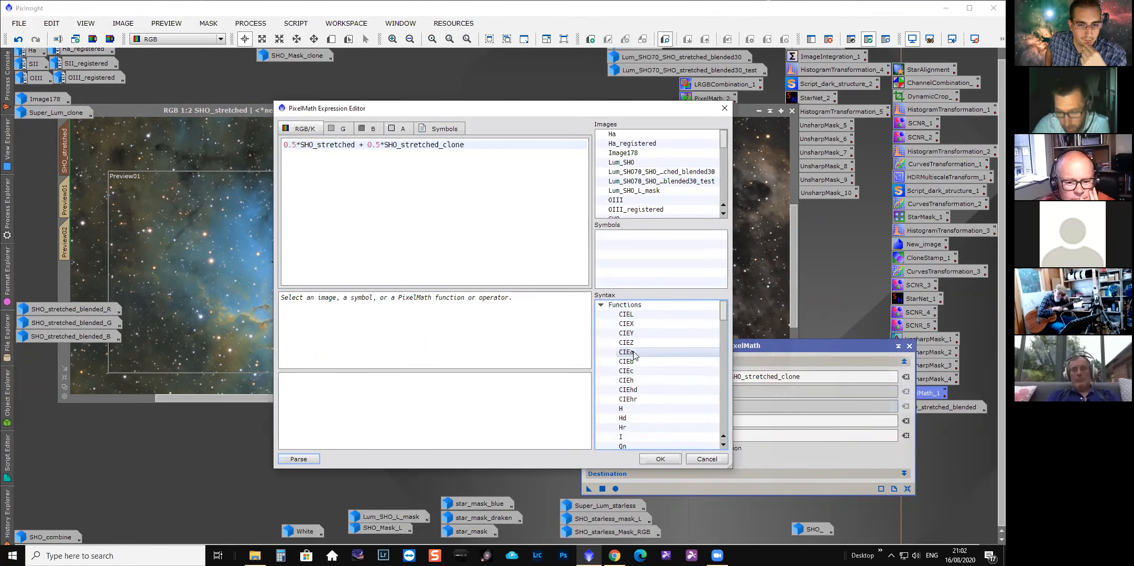
left_click(601, 305)
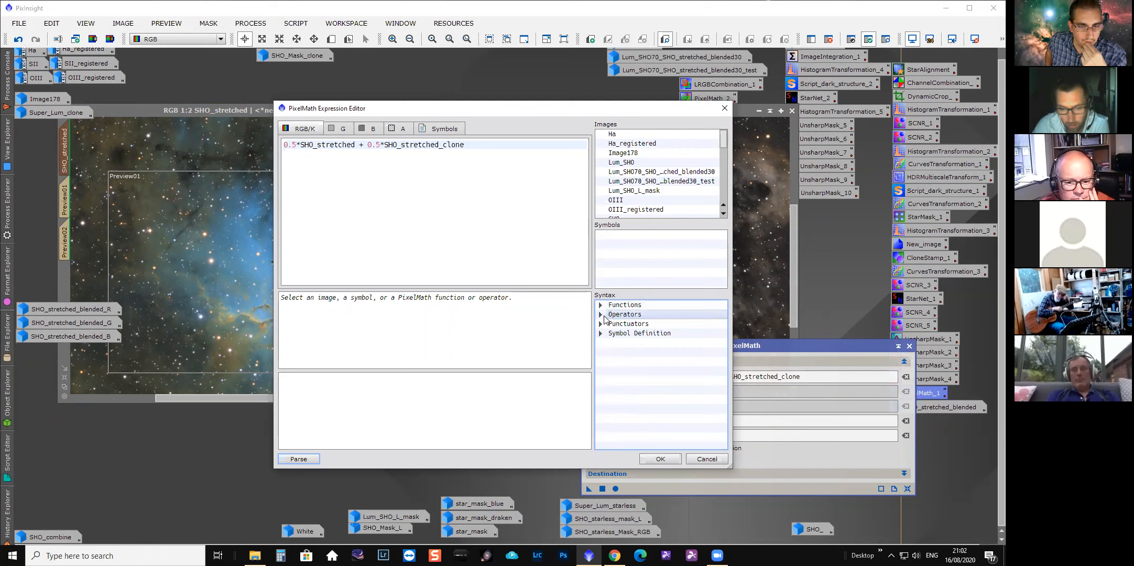
left_click(601, 314)
scroll(623, 354, "down", 1)
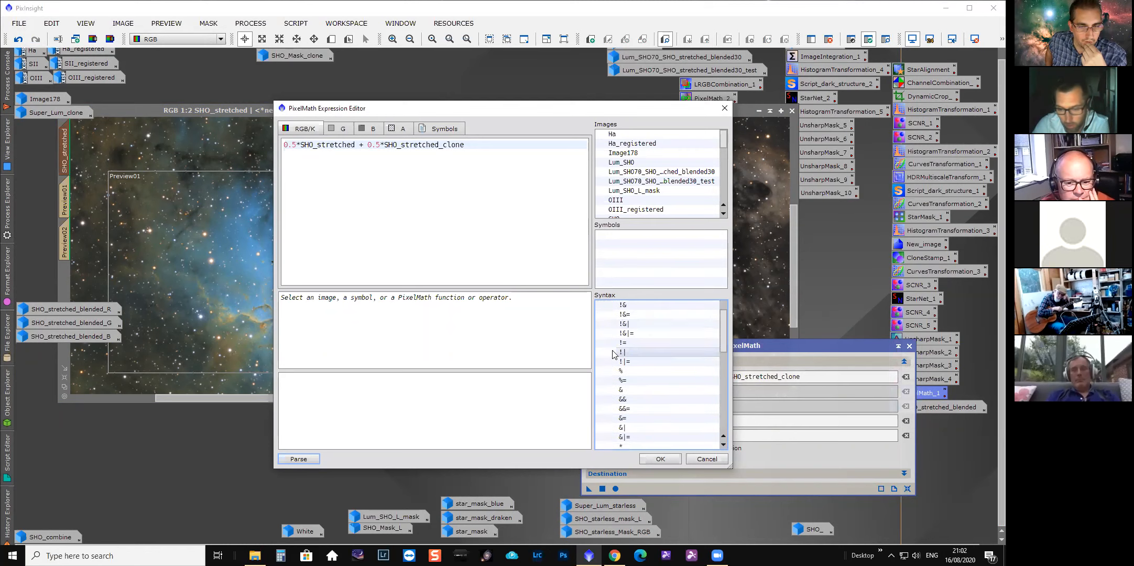
left_click(706, 458)
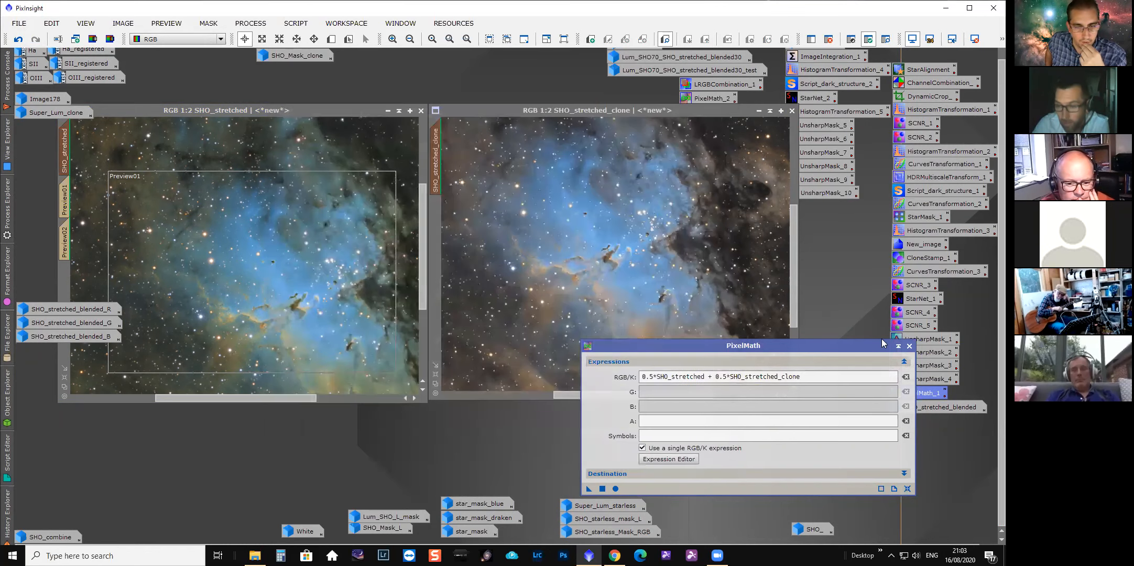
left_click(909, 346)
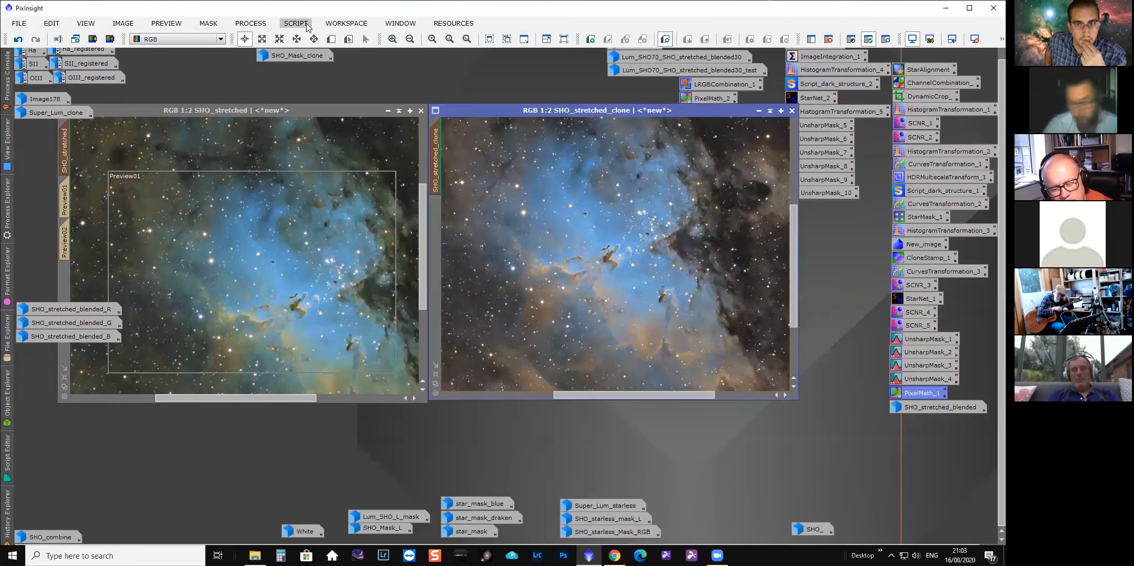
left_click(251, 23)
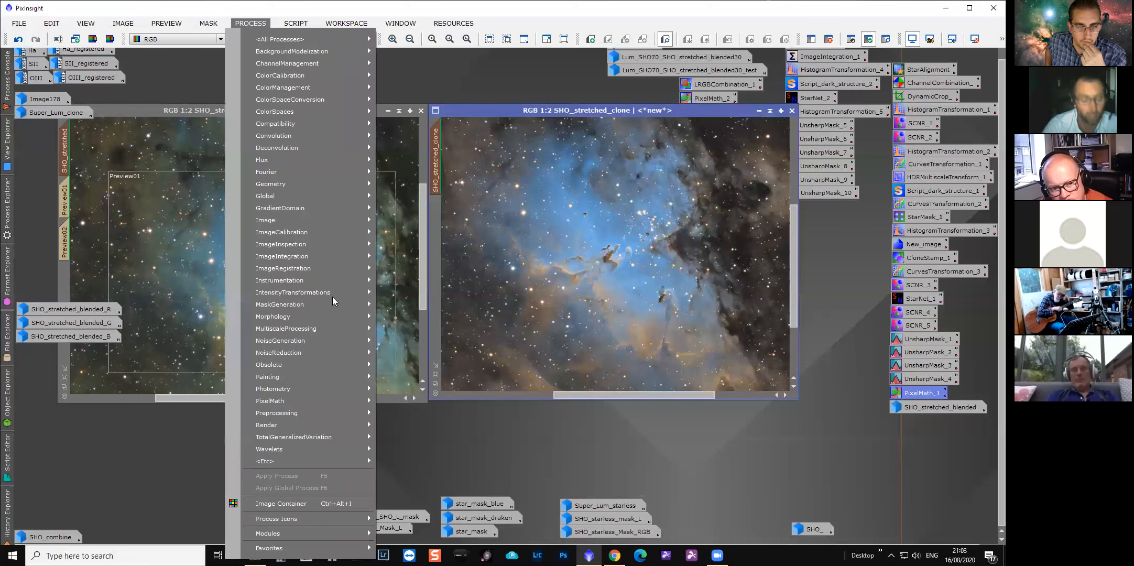
mouse_move(309, 515)
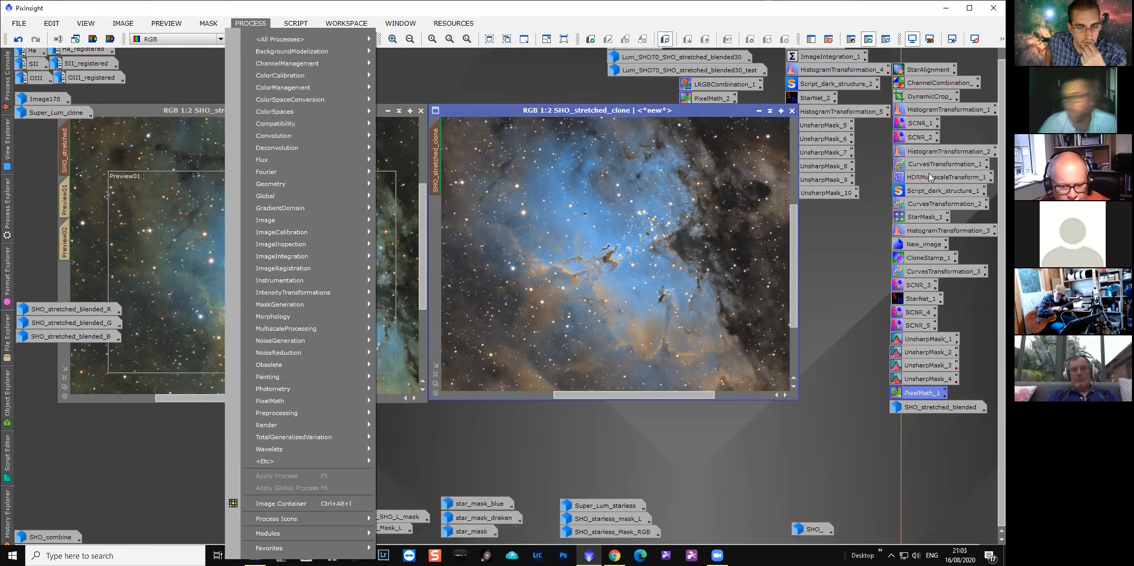
left_click(918, 70)
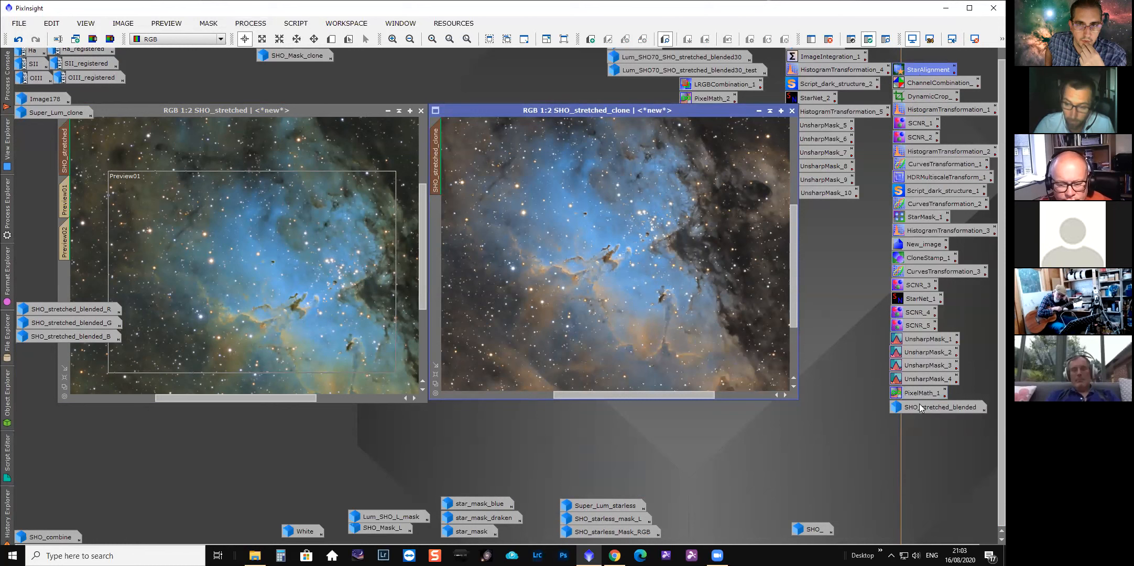
Review SHO_stretched_clone's processing history, view both images at 1:4 zoom, and recheck the PixelMath blend expression.
mouse_move(927, 402)
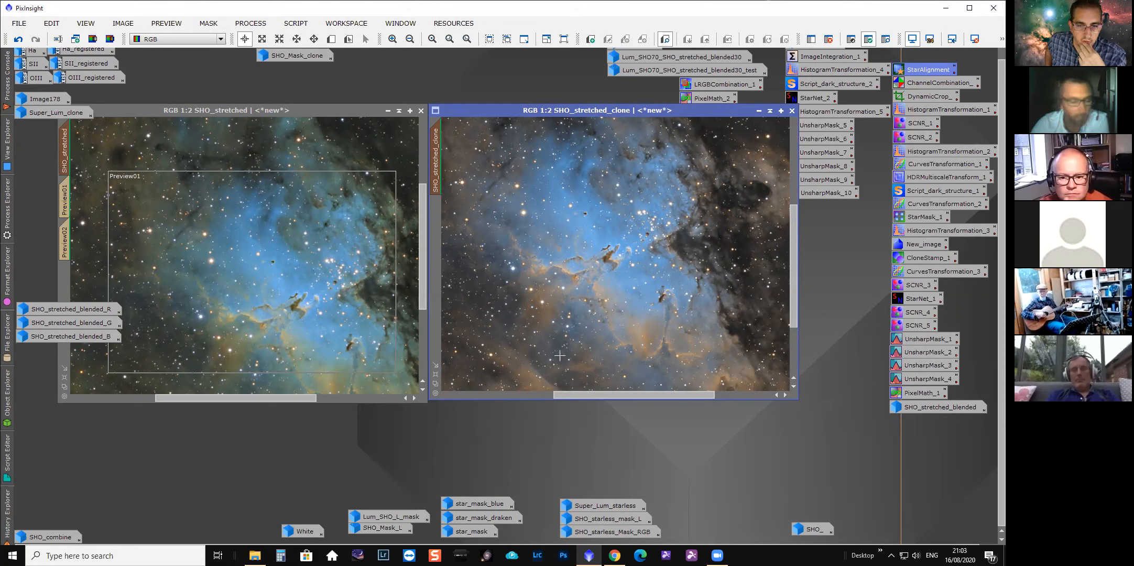
mouse_move(7, 504)
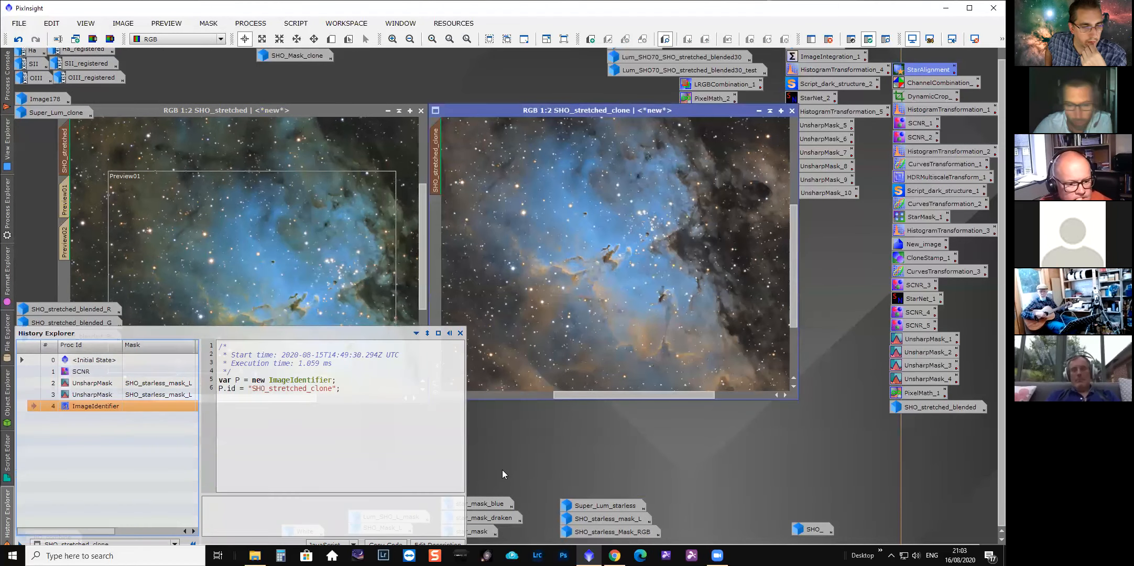
scroll(349, 338, "down", 2)
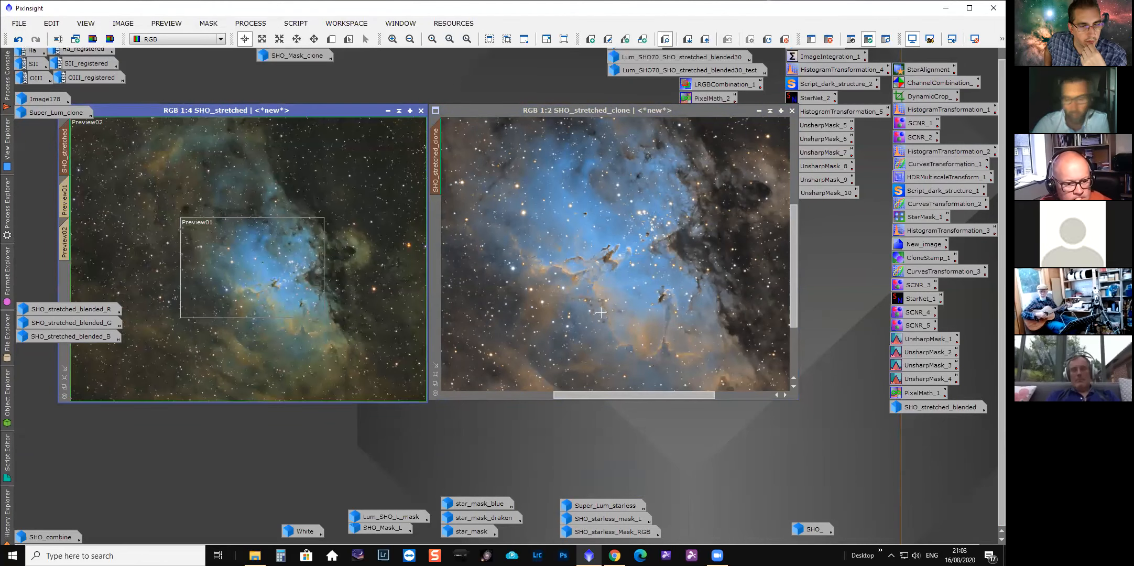
scroll(601, 313, "down", 2)
scroll(596, 316, "down", 1)
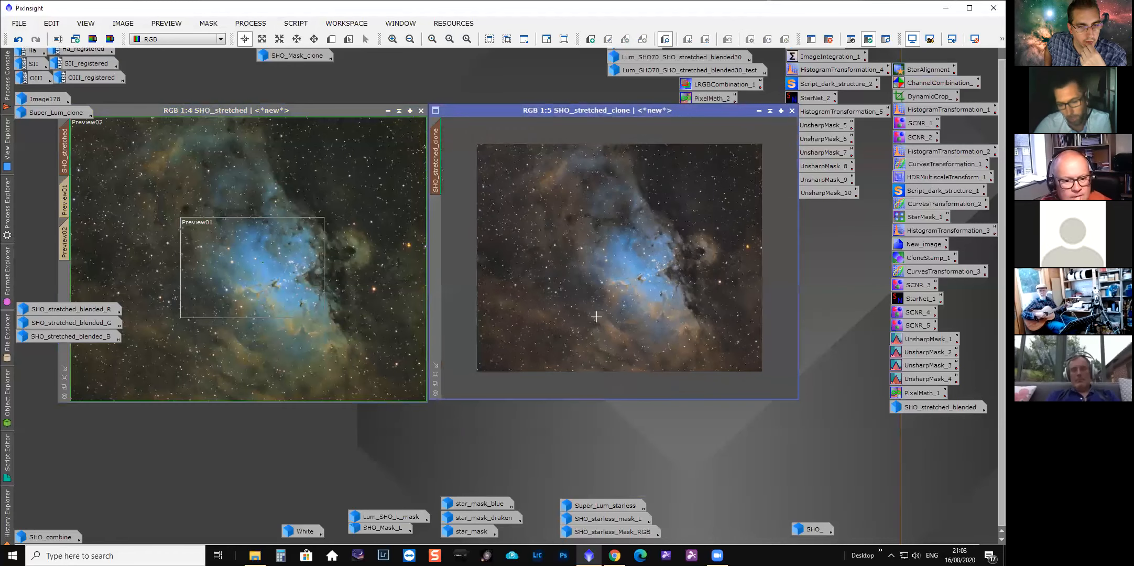
scroll(596, 316, "up", 1)
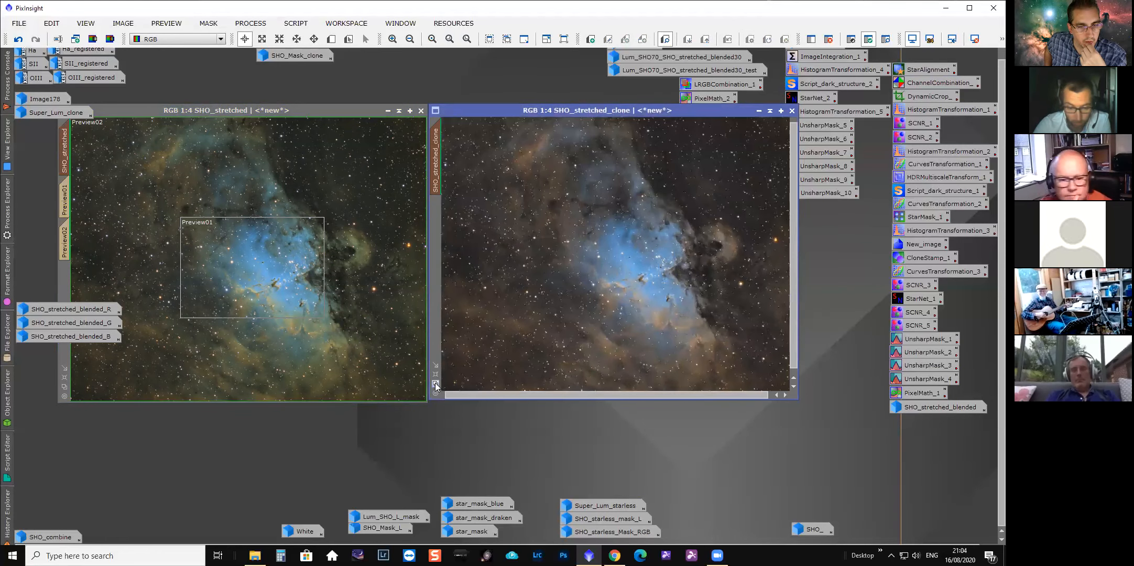
double_click(921, 393)
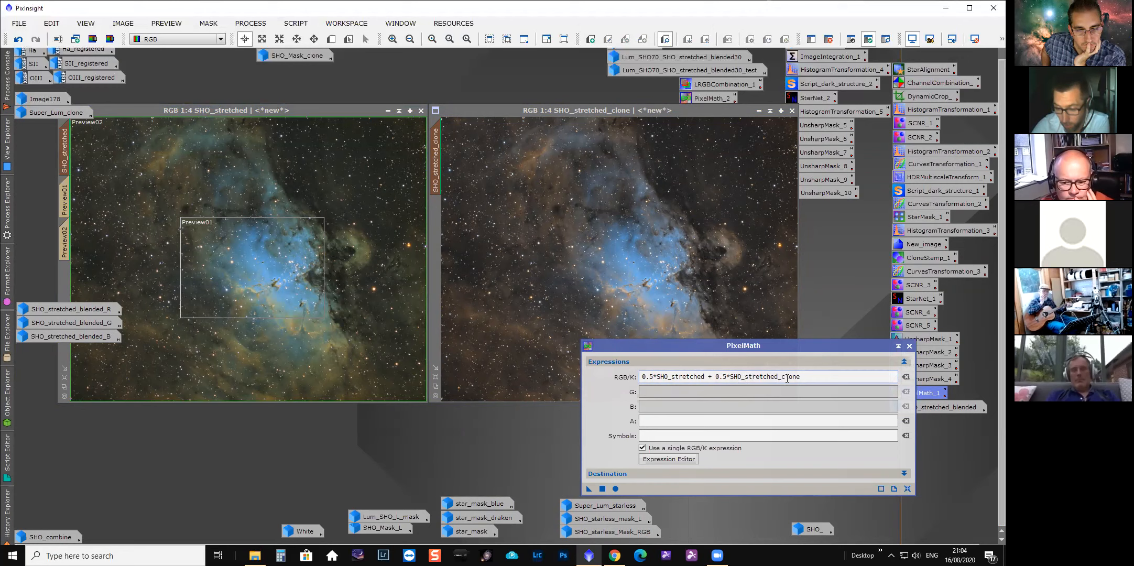
left_click(908, 346)
Open SHO_stretched_blended and compare it with the source images at 1:4 zoom.
double_click(943, 406)
left_click_drag(603, 145, 286, 117)
scroll(722, 294, "up", 2)
scroll(379, 289, "down", 2)
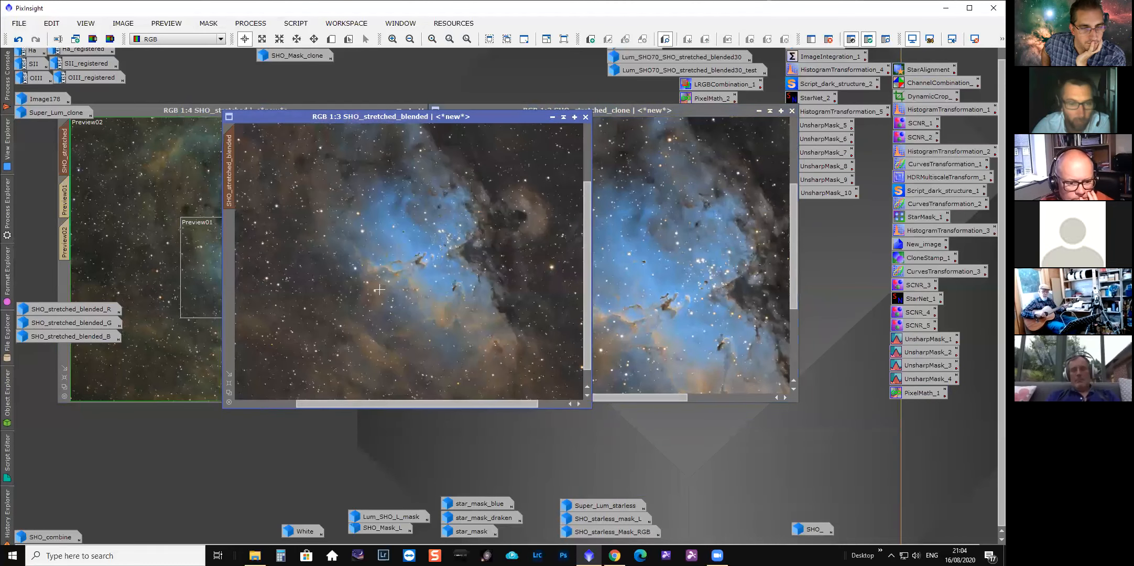
scroll(350, 260, "down", 1)
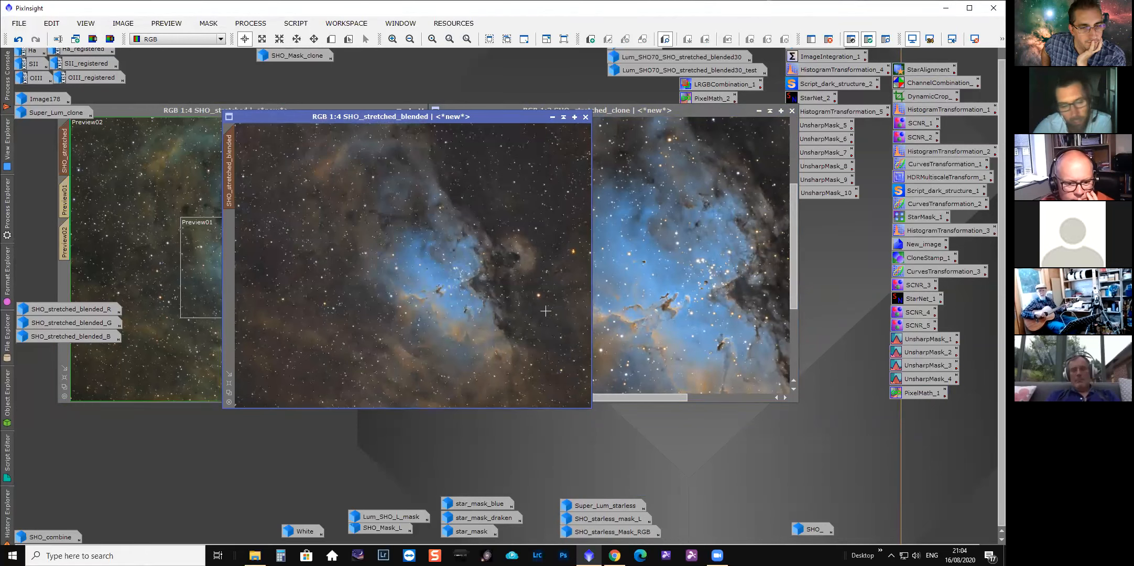
scroll(650, 283, "down", 1)
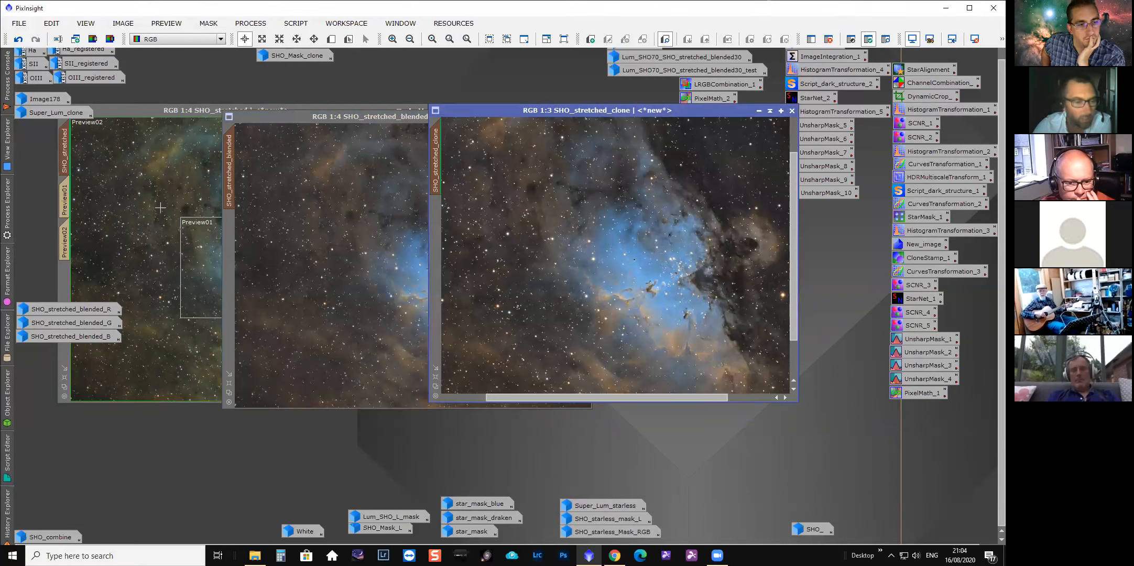
Minimise SHO_stretched_clone and SHO_stretched to icons, leaving SHO_stretched_blended open.
left_click(210, 109)
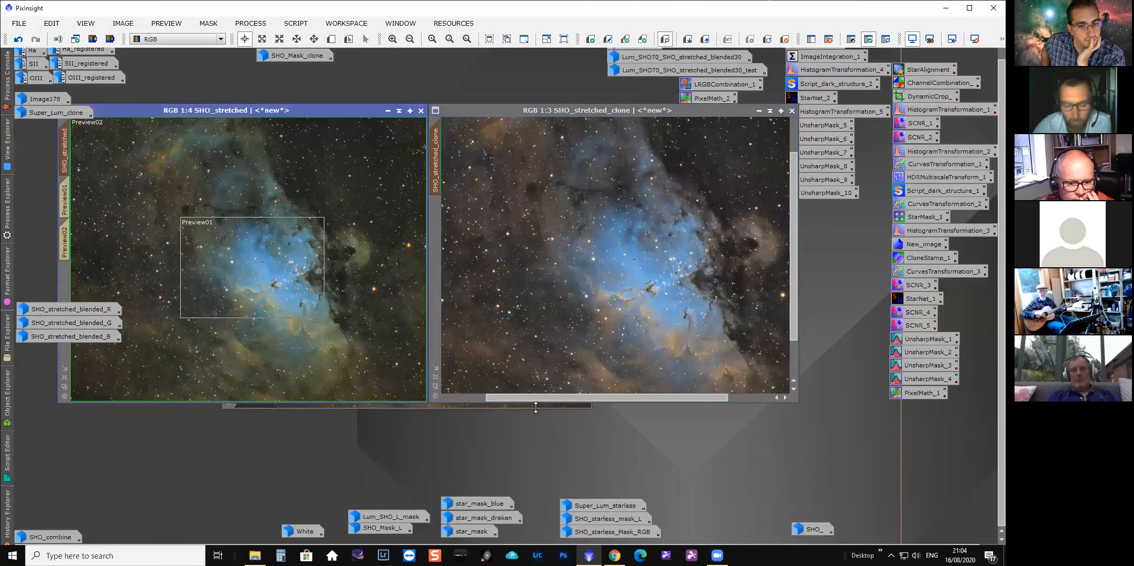
left_click(759, 111)
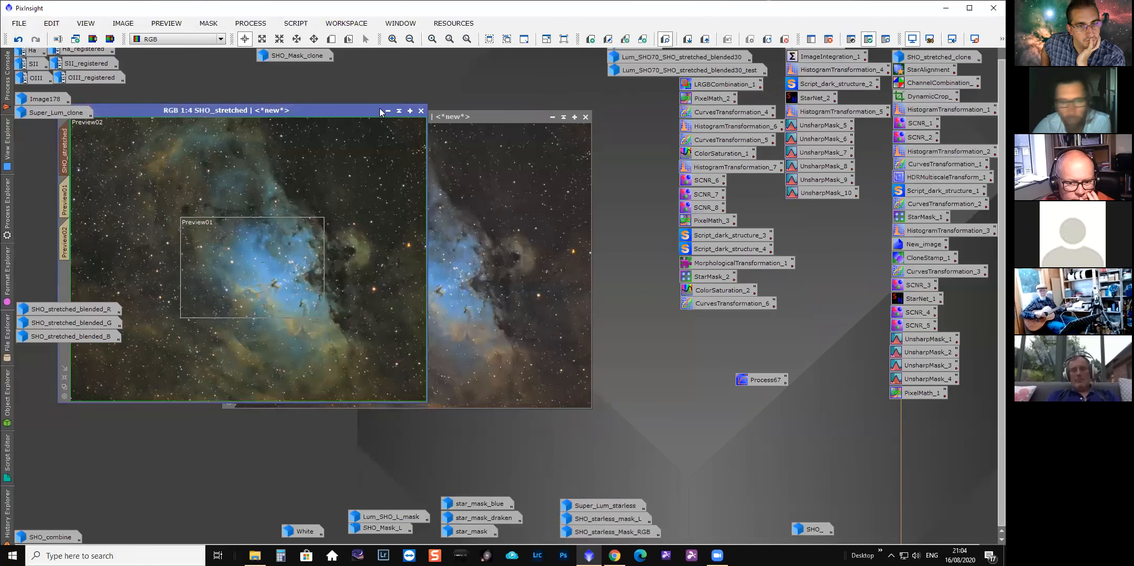
left_click(388, 111)
Inspect SHO_stretched_blended around the Pillars at 1:2 zoom.
mouse_move(483, 119)
left_mouse_down()
mouse_move(502, 144)
mouse_move(496, 132)
left_mouse_up()
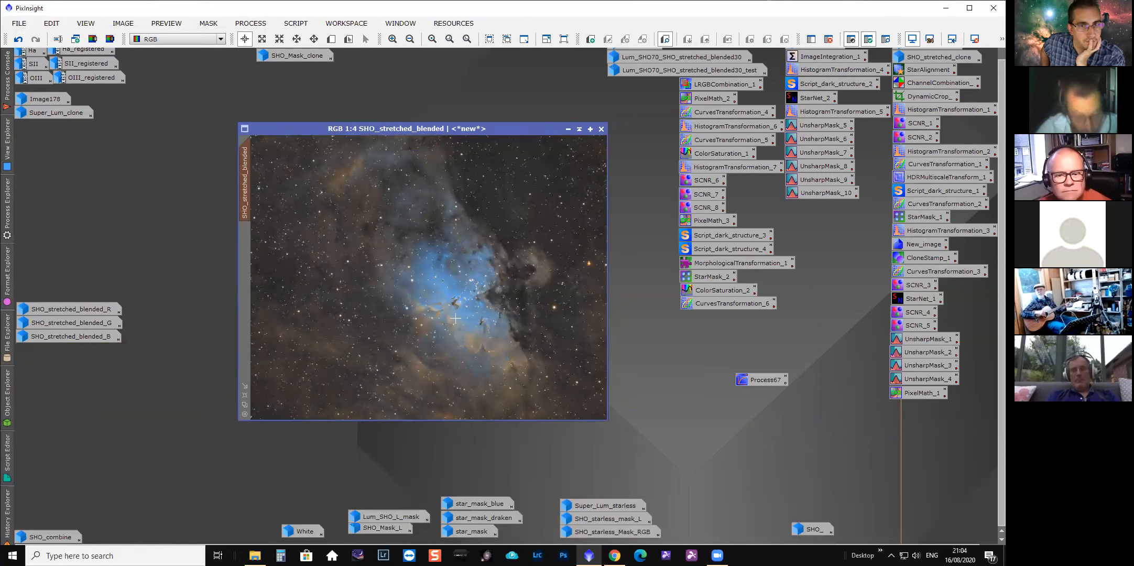
scroll(456, 318, "up", 2)
left_click_drag(482, 415, 499, 417)
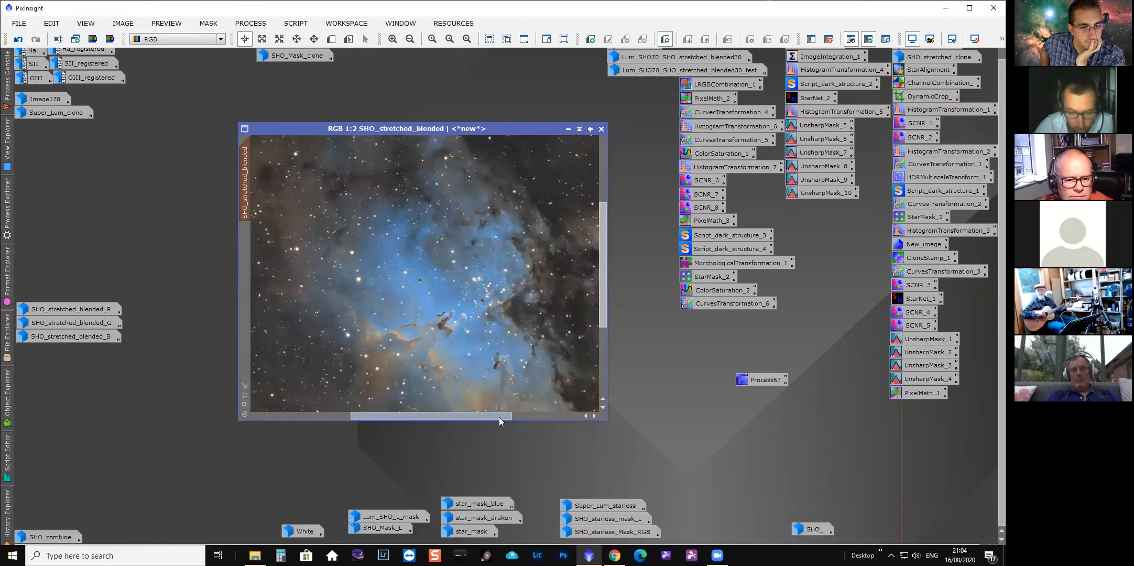
left_click_drag(606, 313, 600, 343)
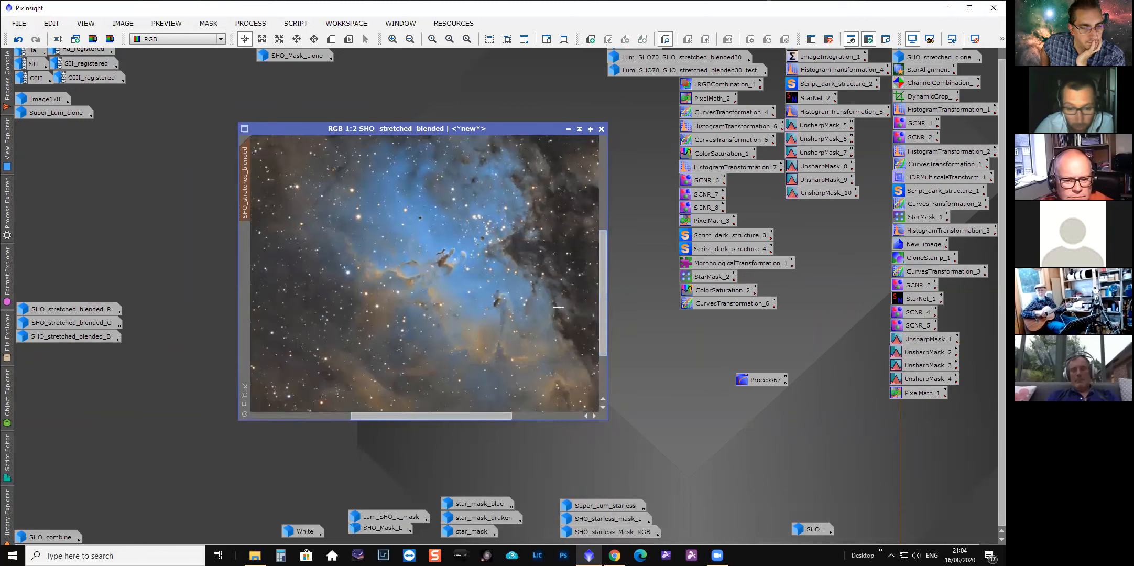
Examine SHO_stretched_blended at 1:1, 1:4 and 1:2 zoom, then minimise it to an icon.
scroll(534, 288, "up", 1)
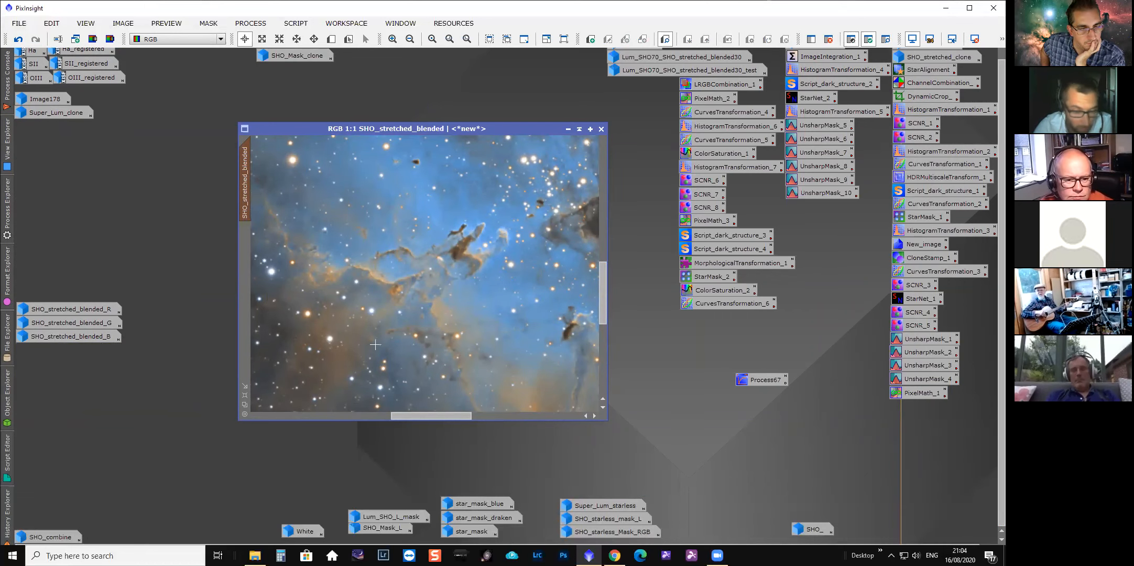
mouse_move(453, 414)
left_mouse_down()
mouse_move(340, 407)
mouse_move(464, 407)
left_mouse_up()
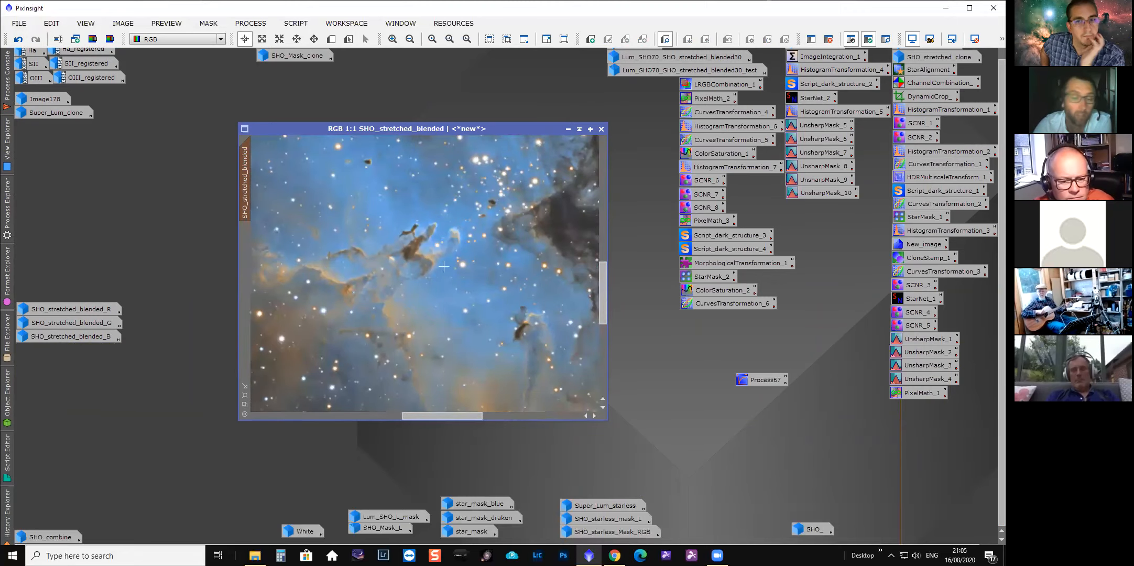
scroll(442, 275, "down", 1)
scroll(443, 287, "down", 1)
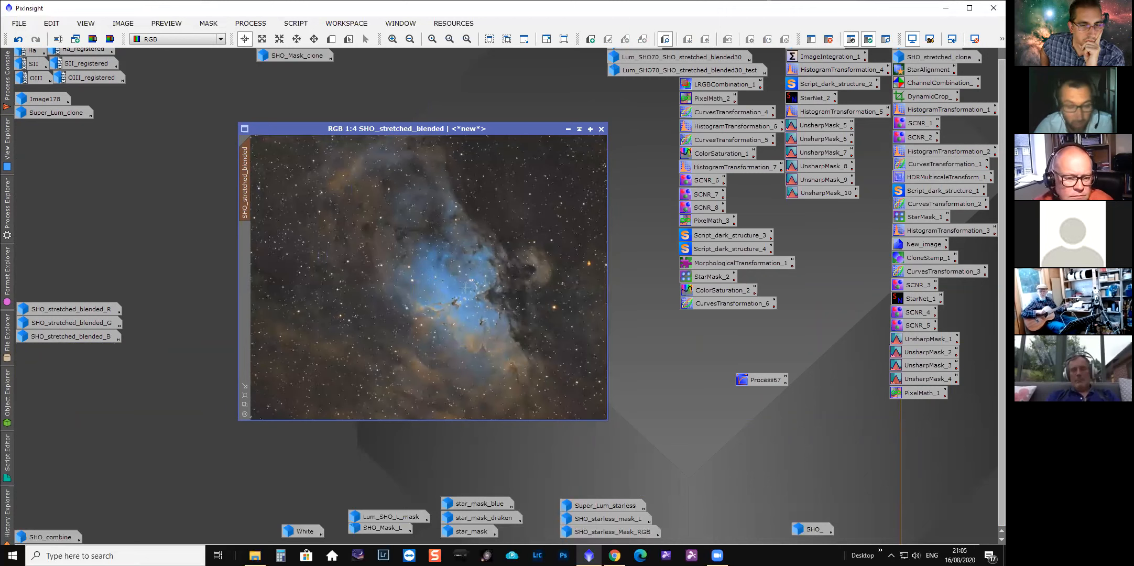
scroll(432, 295, "up", 2)
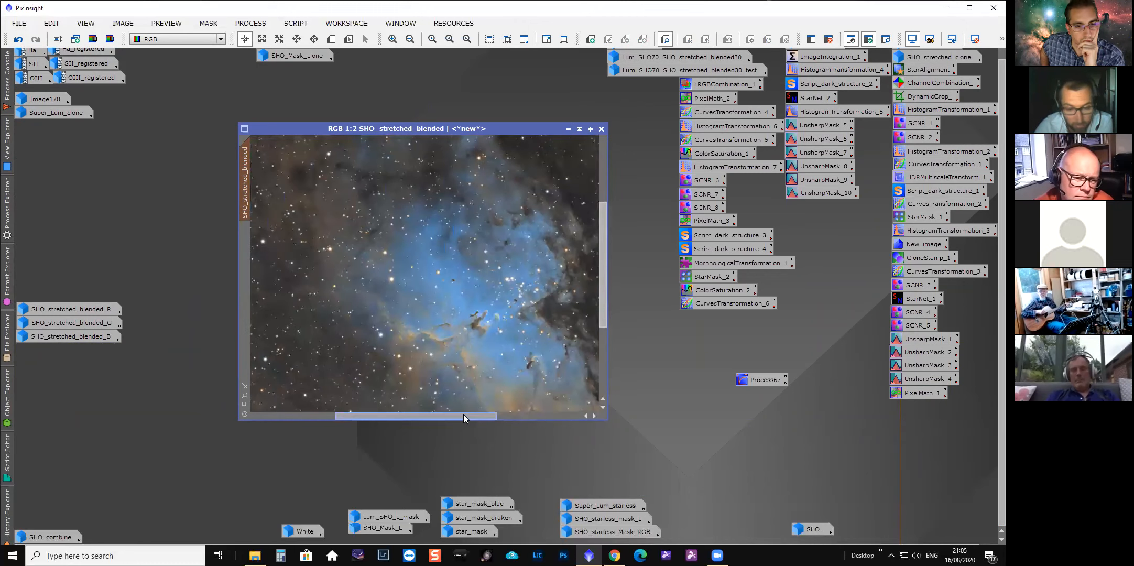
left_click_drag(464, 413, 474, 417)
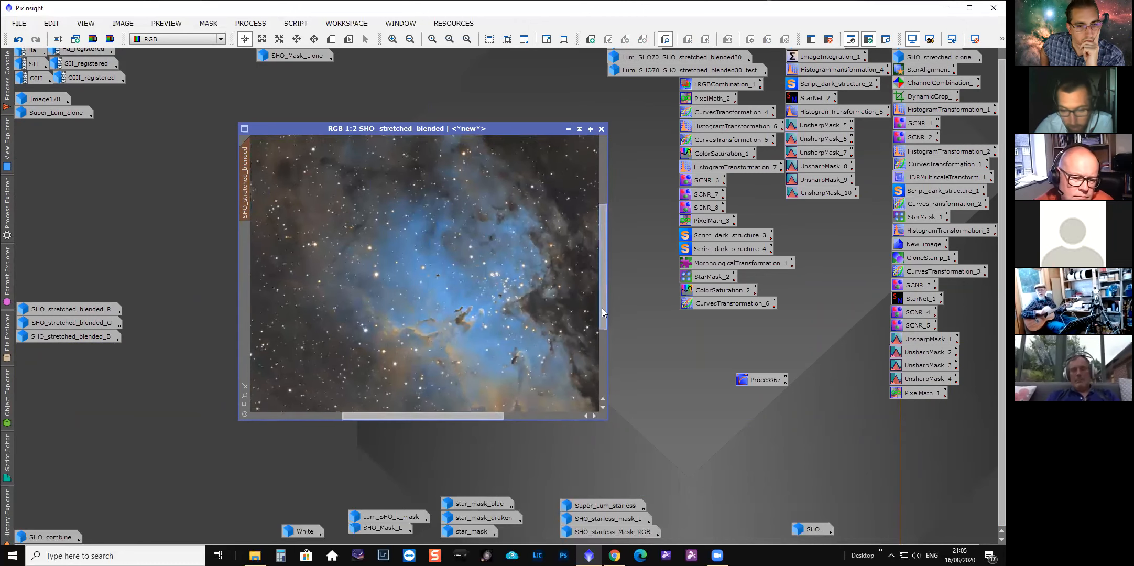
left_click_drag(602, 312, 602, 325)
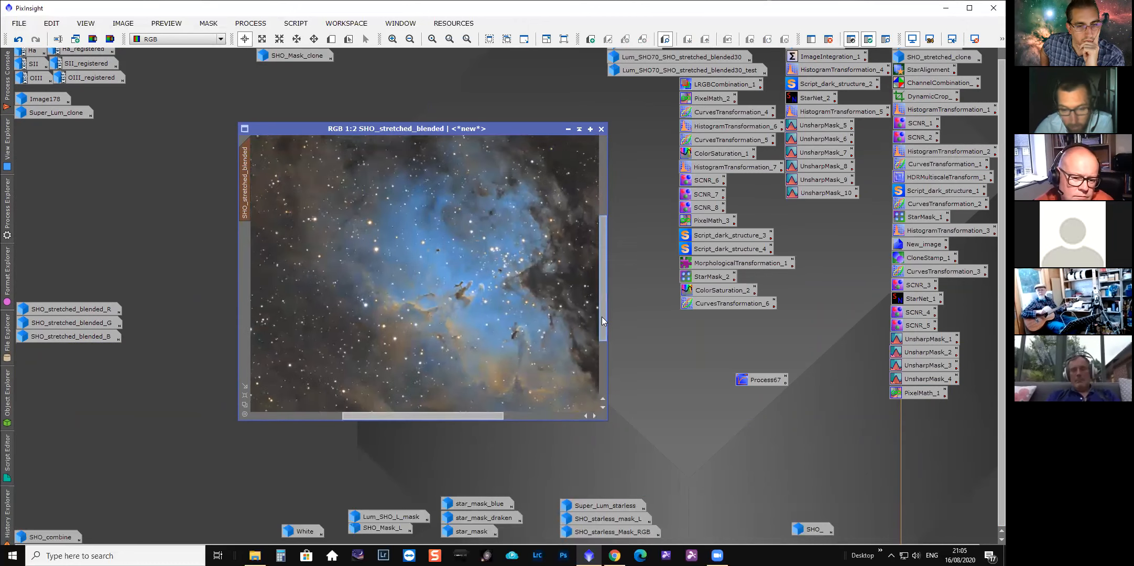
left_click(568, 129)
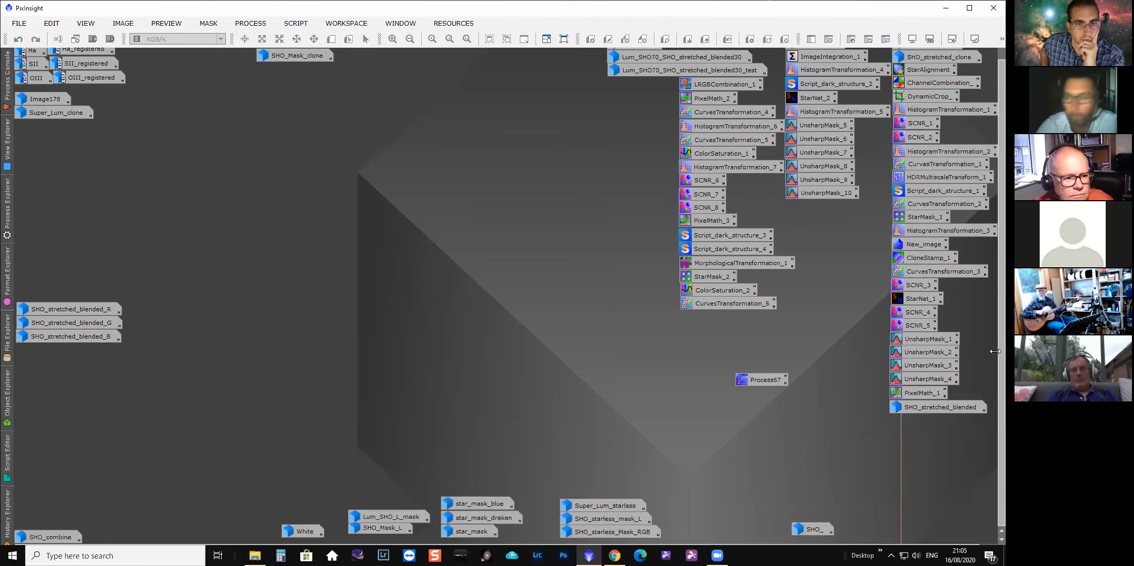
Open the Super_Lum image and view it at 1:4 zoom.
scroll(989, 315, "up", 1)
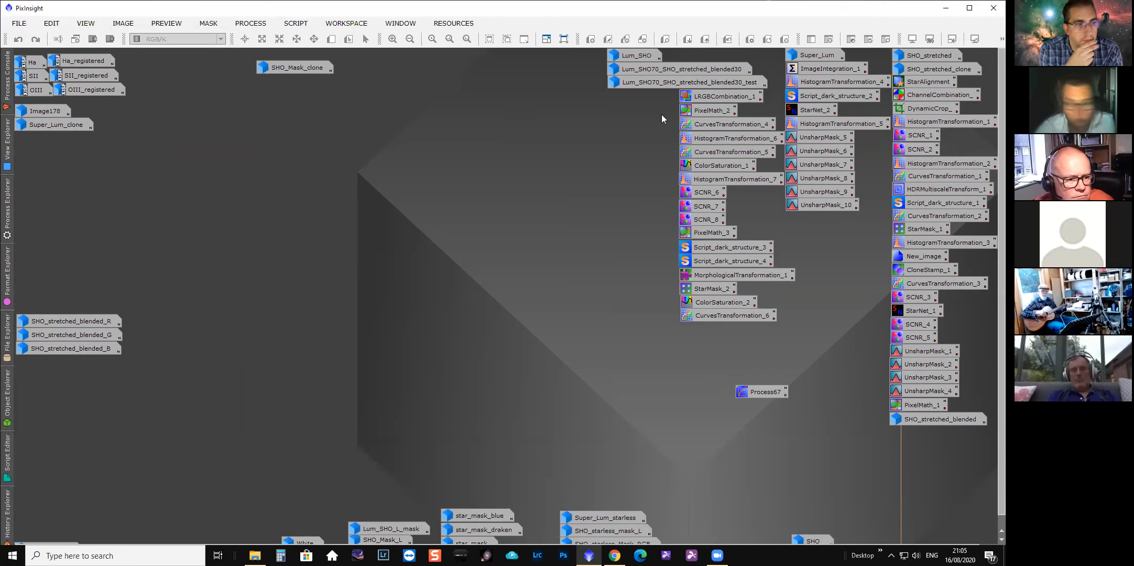
double_click(818, 56)
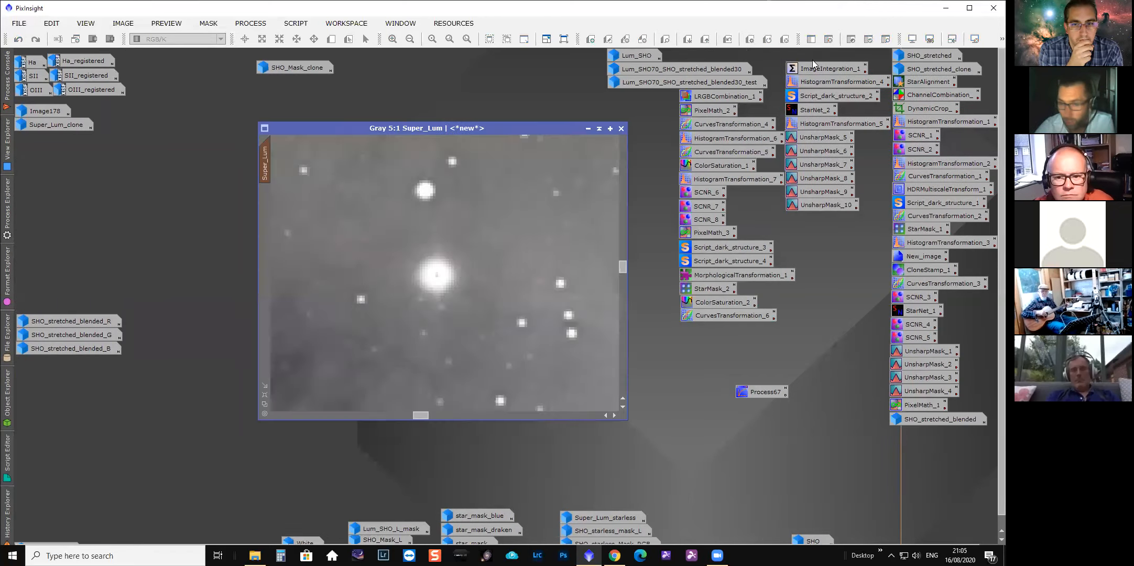
scroll(468, 250, "down", 6)
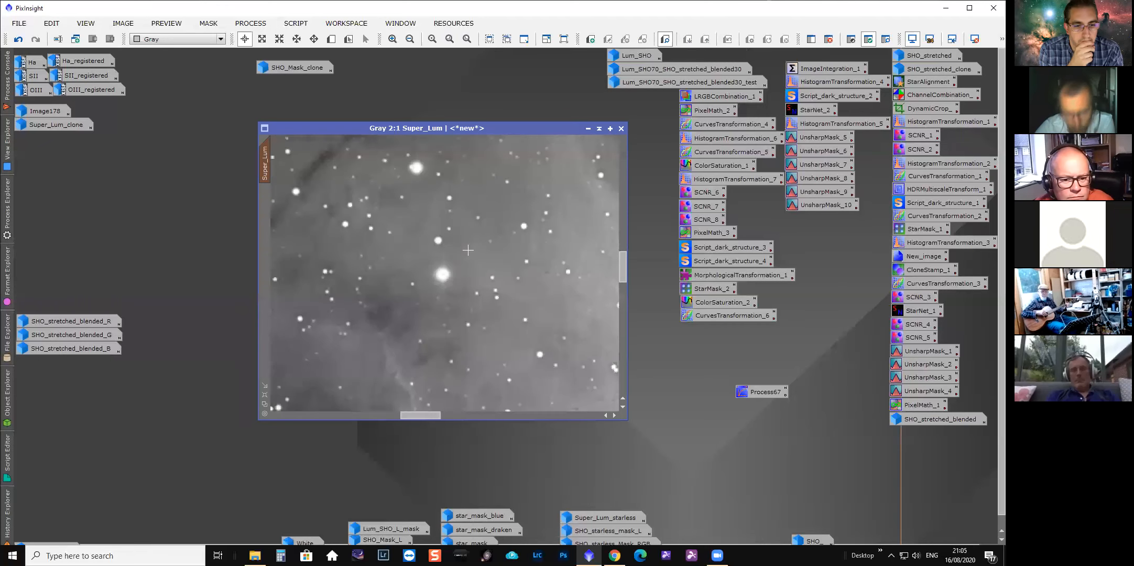
scroll(468, 249, "down", 1)
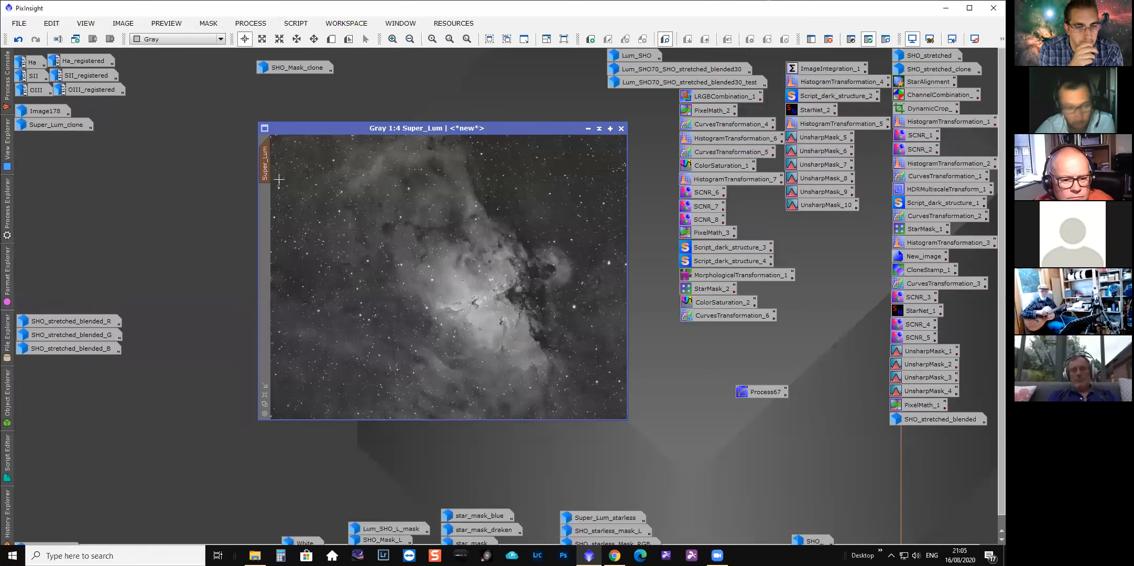
Load Super_Lum's processing history and create a clone from its Initial State.
right_click(266, 164)
left_click(321, 269)
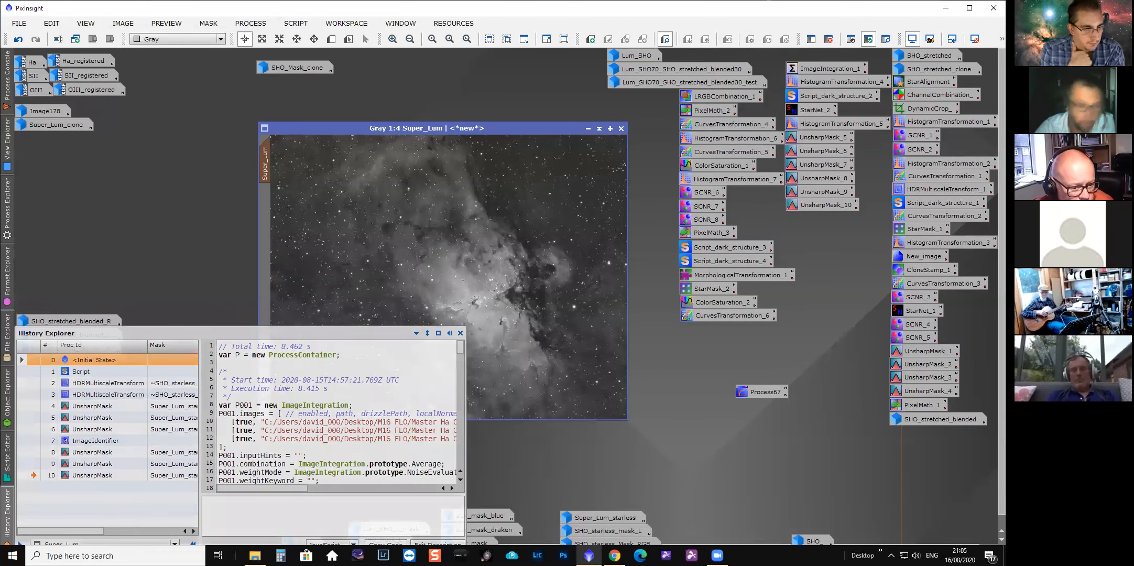
right_click(266, 165)
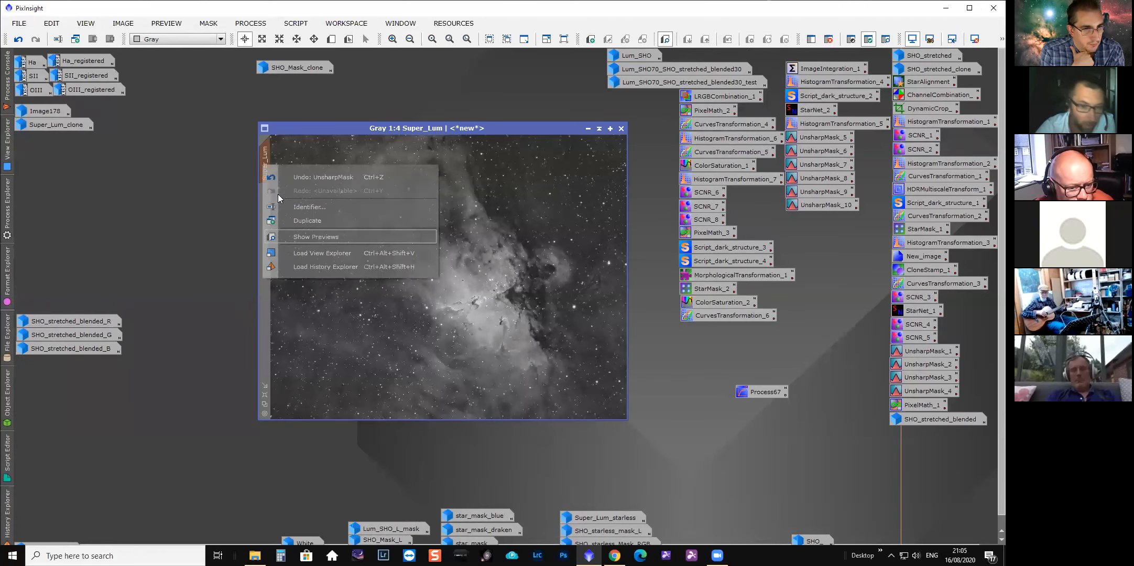
left_click(291, 268)
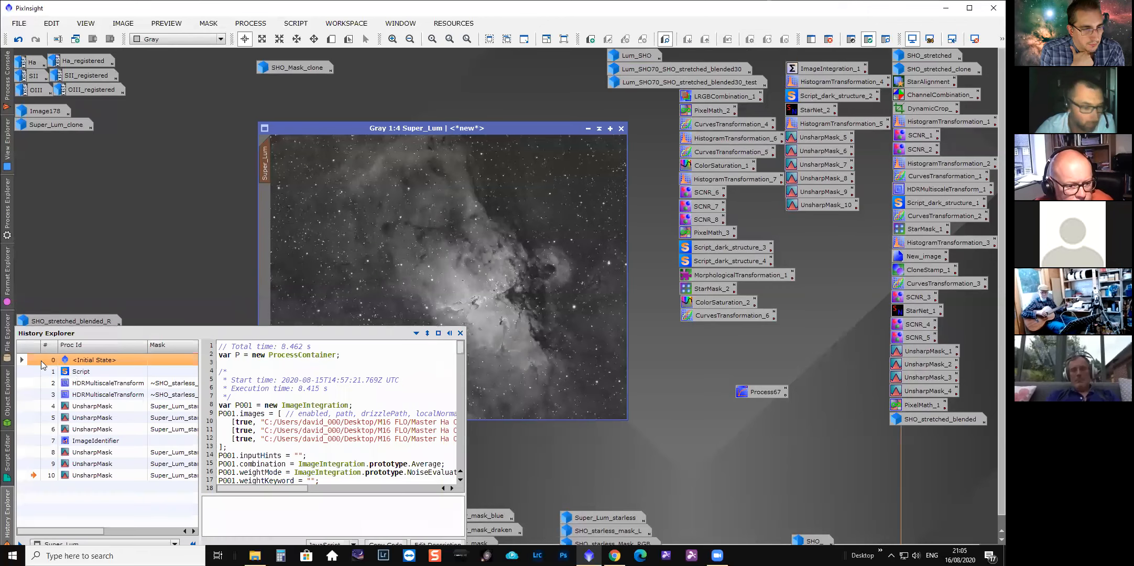
double_click(37, 363)
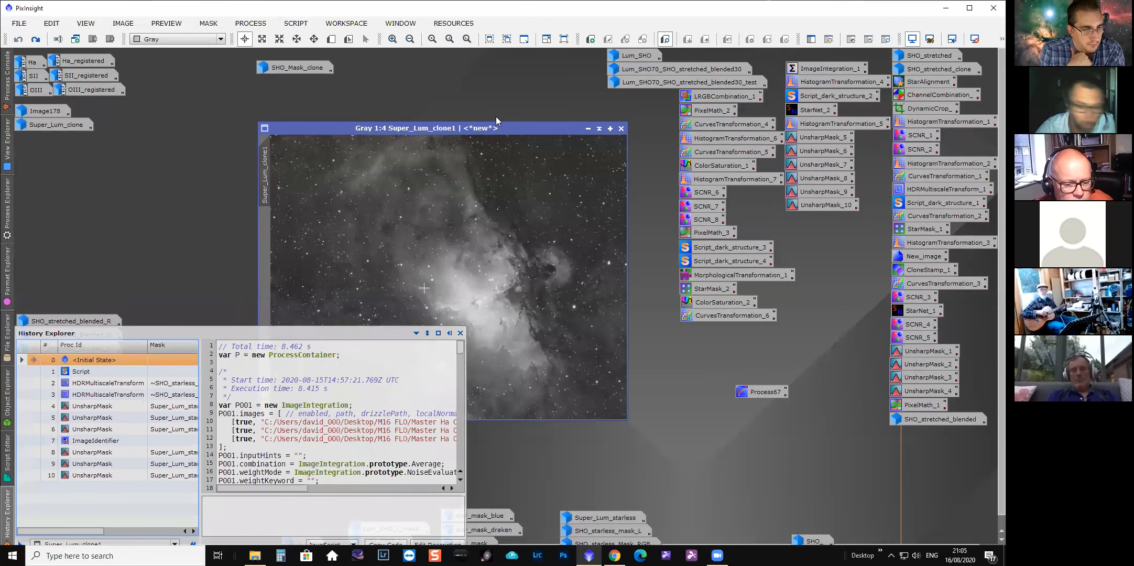
left_click_drag(474, 126, 451, 119)
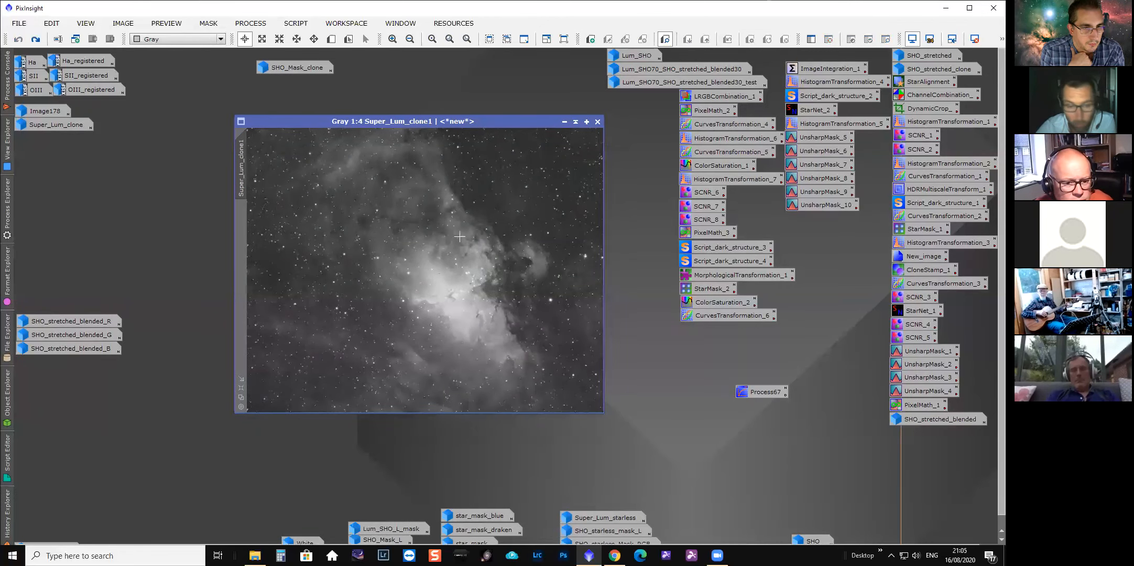
Open the ImageIntegration_1 process icon to review its input images and rejection settings, then close it.
scroll(474, 284, "up", 1)
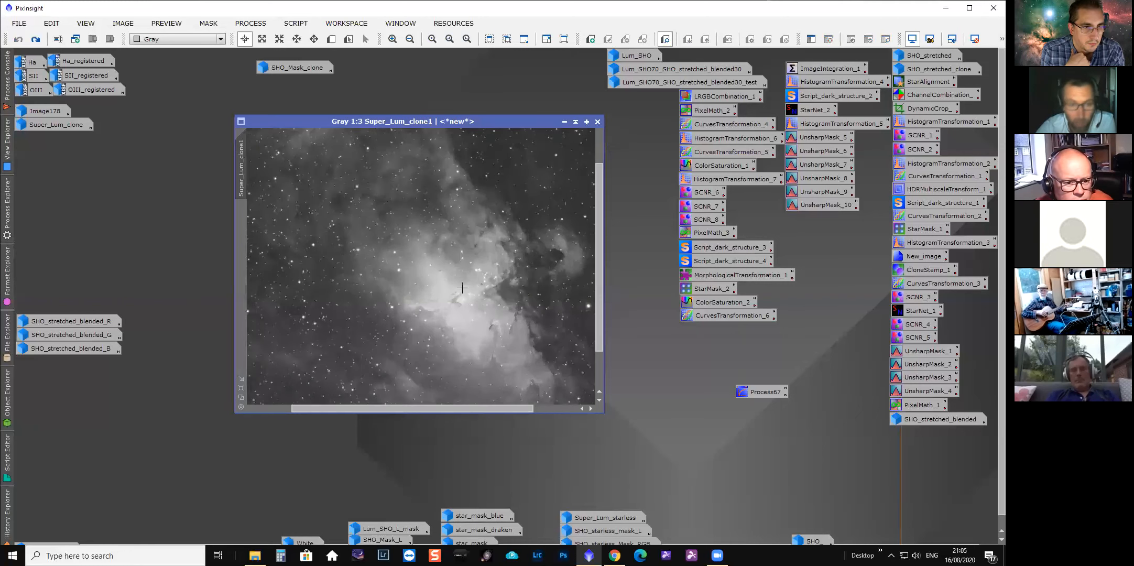
double_click(835, 68)
left_click_drag(490, 44, 584, 85)
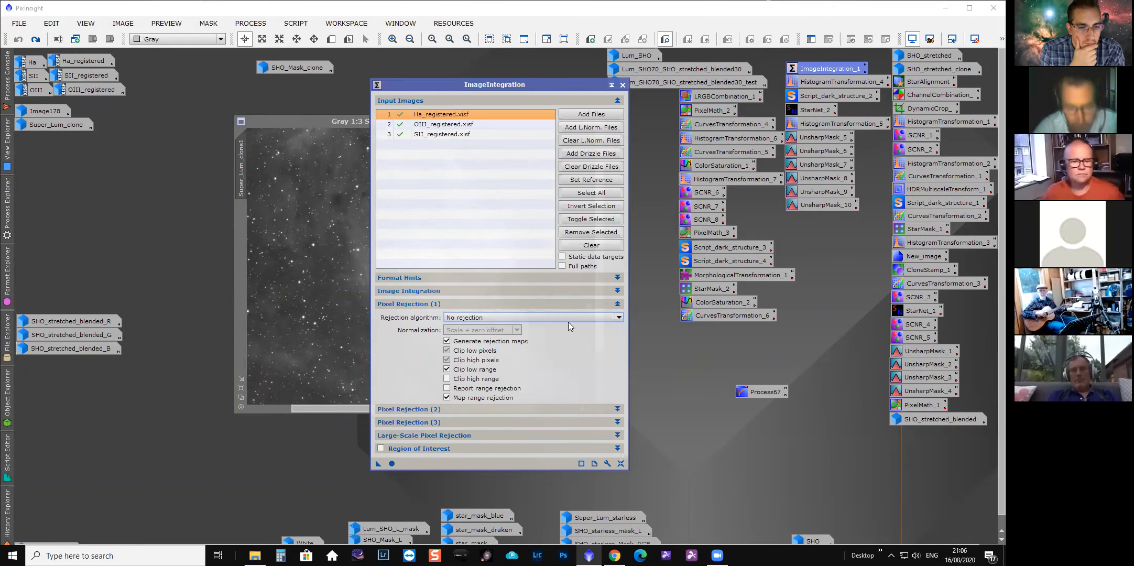
mouse_move(545, 319)
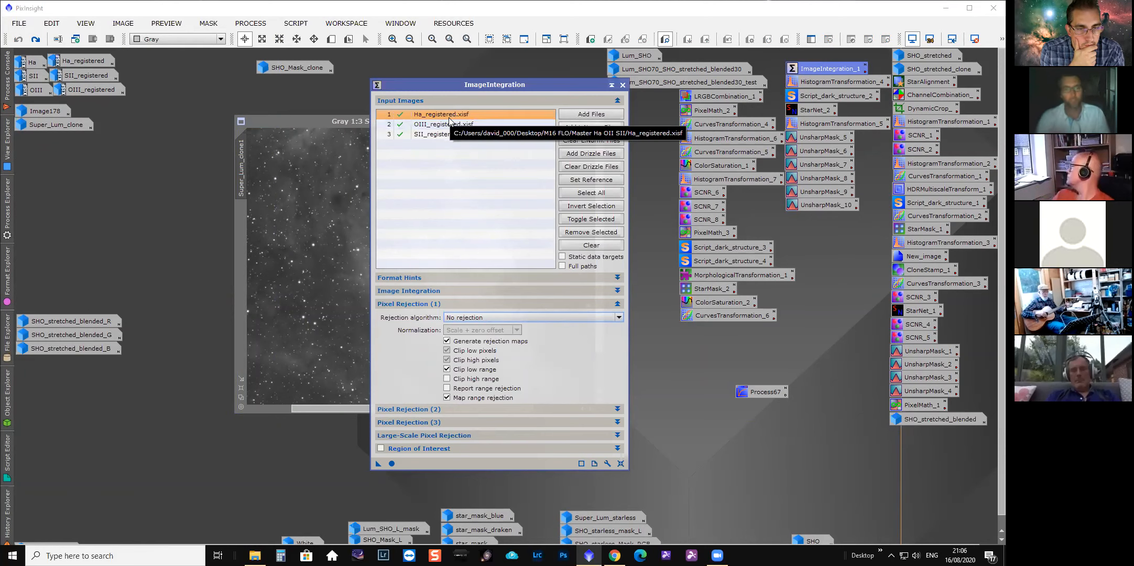
left_click(622, 86)
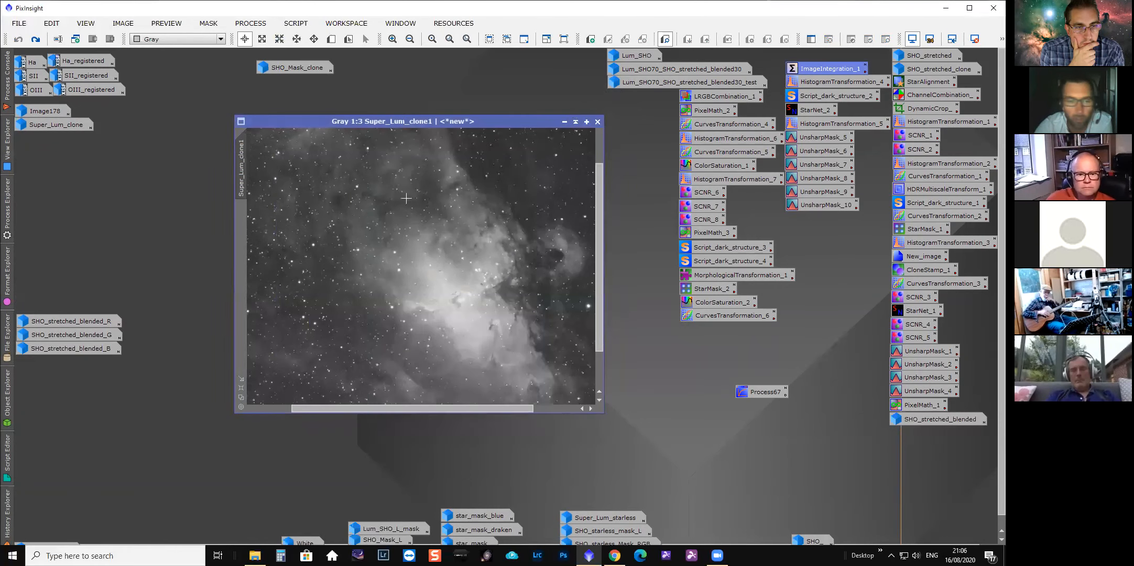
Inspect Super_Lum_clone1 around the Pillars at 1:4, 1:1 and 1:2 zoom.
scroll(433, 249, "up", 2)
scroll(493, 315, "down", 1)
scroll(492, 315, "down", 1)
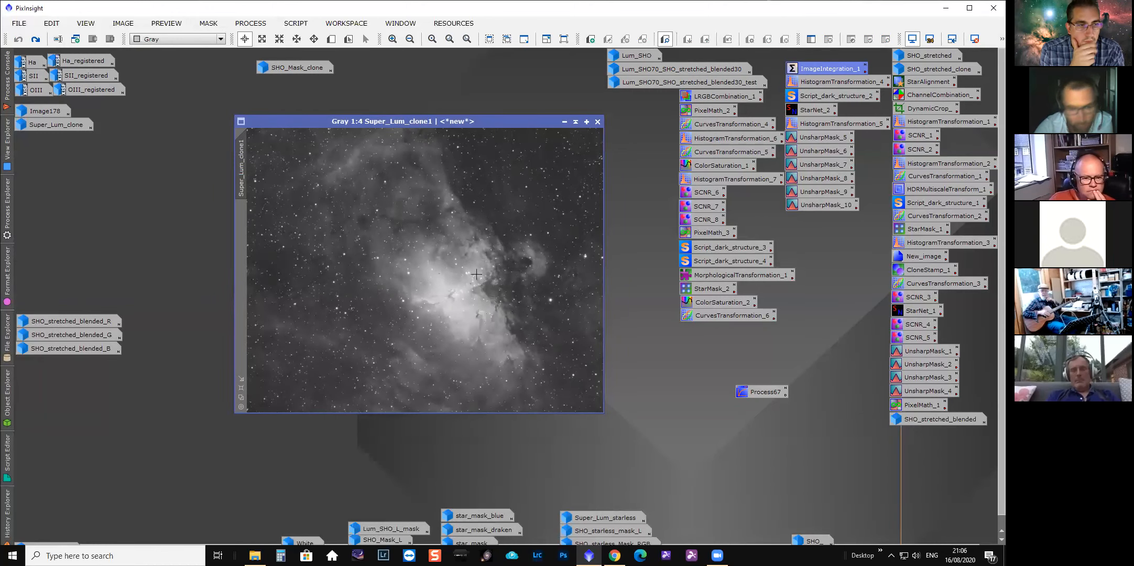
scroll(475, 275, "up", 3)
left_click_drag(423, 407, 451, 408)
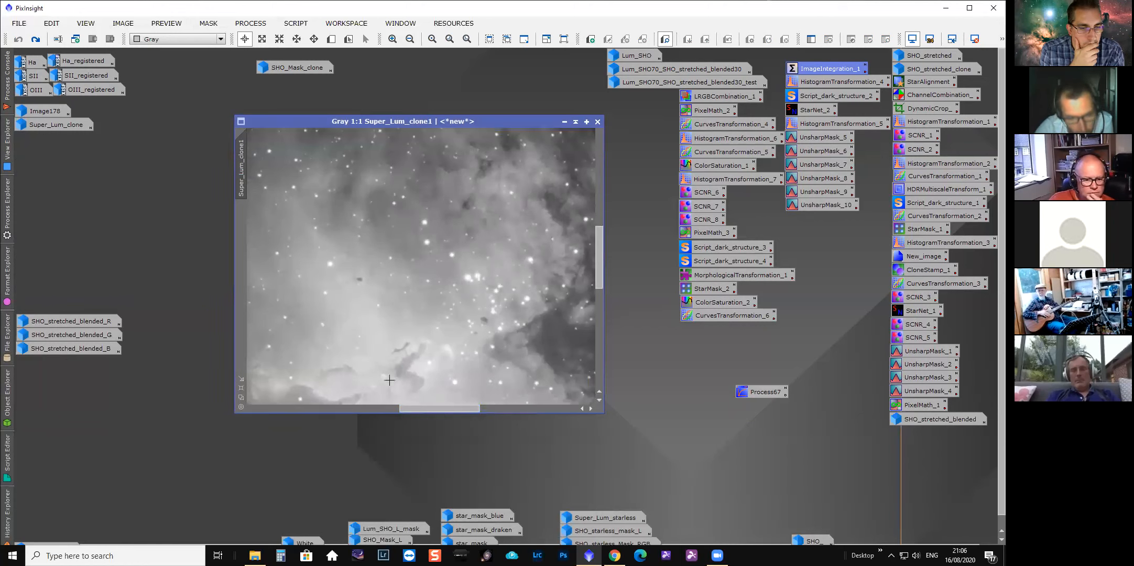
left_click_drag(596, 262, 596, 287)
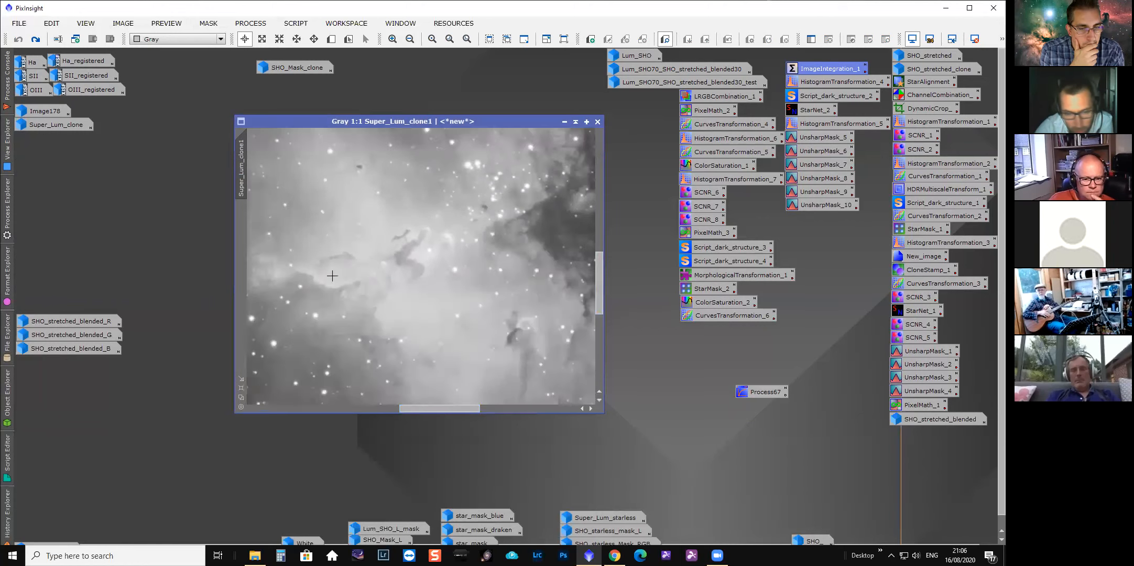
left_click_drag(461, 409, 447, 408)
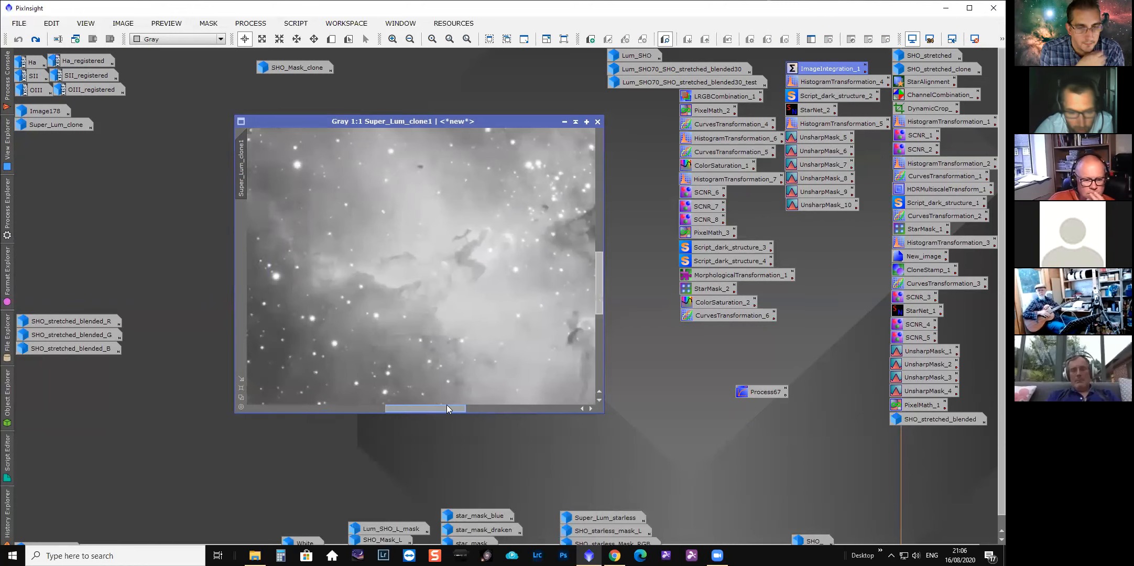
scroll(472, 248, "down", 3)
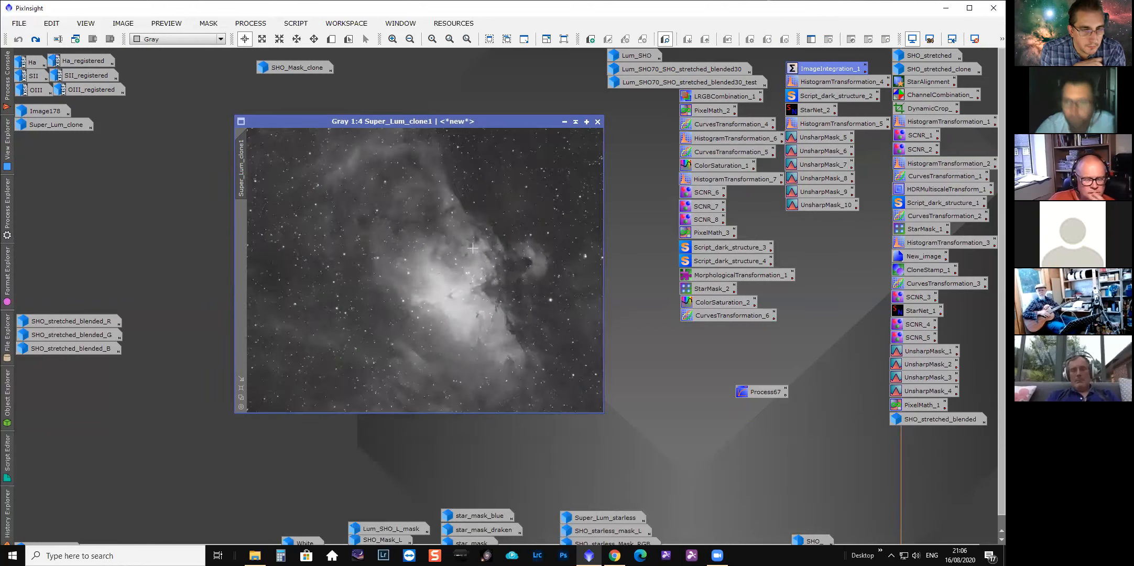
left_click_drag(536, 116, 521, 108)
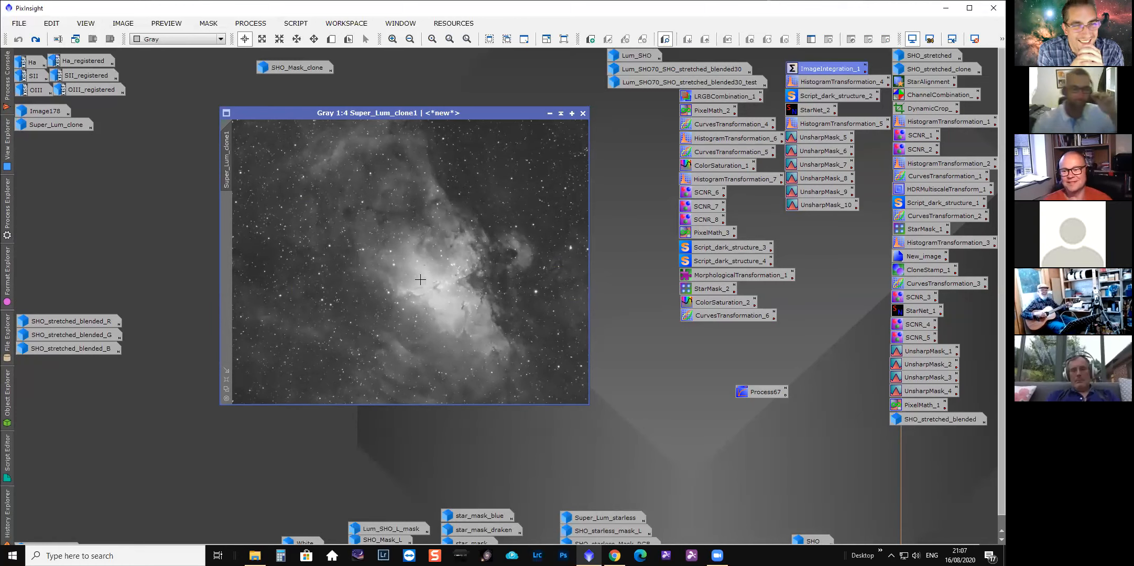
scroll(420, 280, "down", 1)
scroll(471, 314, "up", 4)
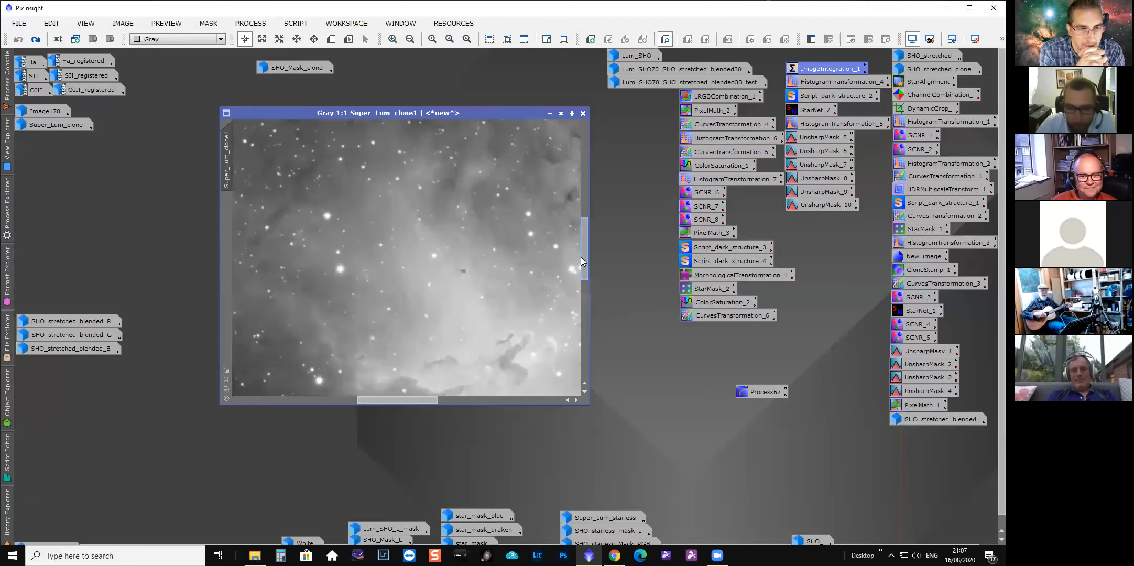
left_click_drag(581, 260, 580, 274)
left_click_drag(391, 399, 414, 389)
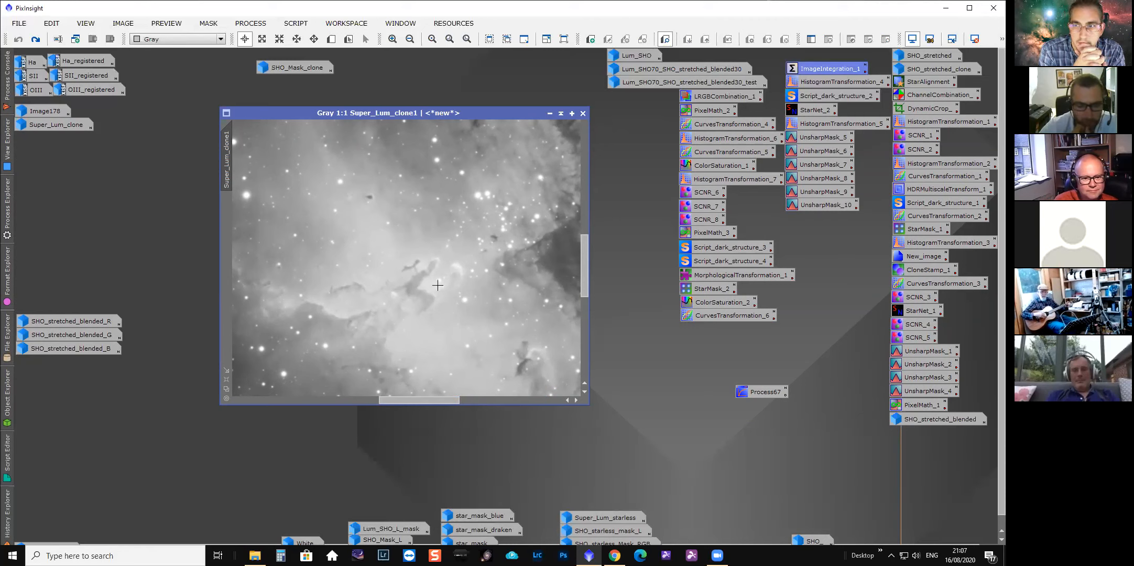
key("ctrl+minus")
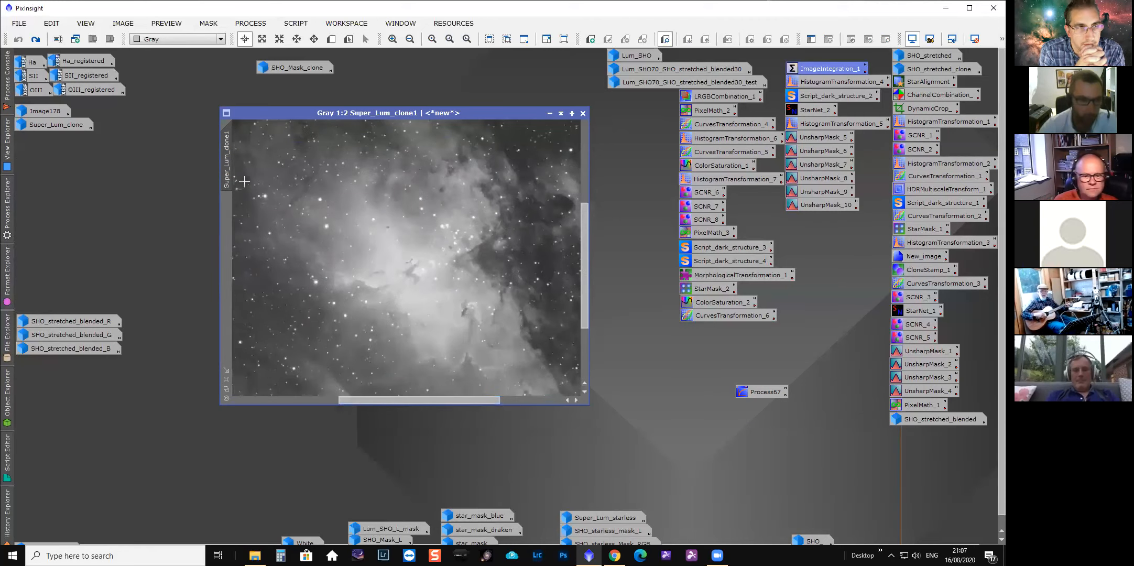
Open Super_Lum_clone1's history and review the DarkStructureEnhance script entry, then close it.
right_click(226, 160)
left_click(276, 261)
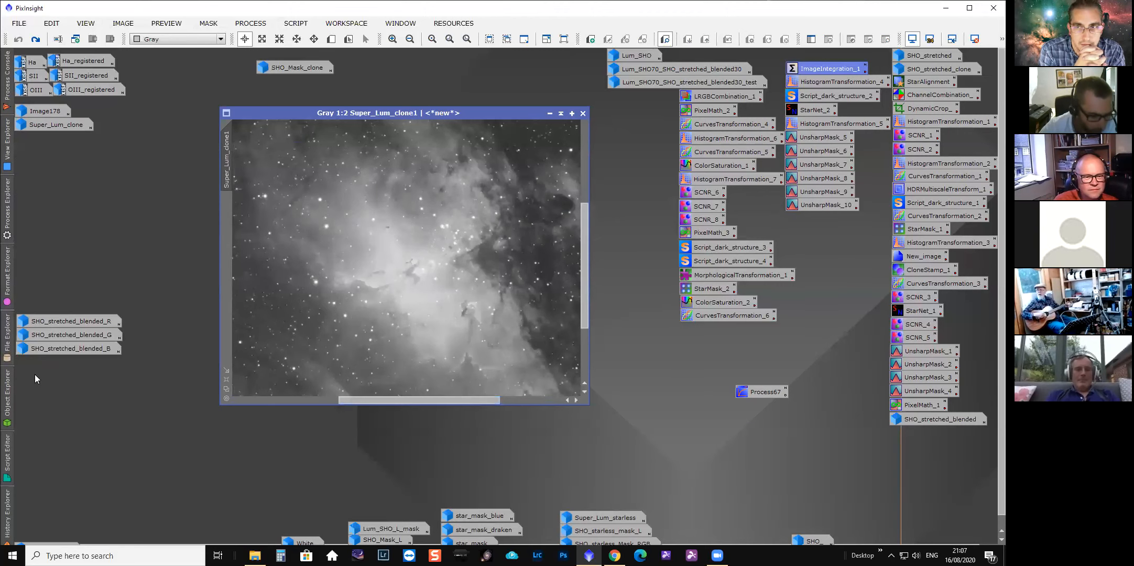
double_click(65, 372)
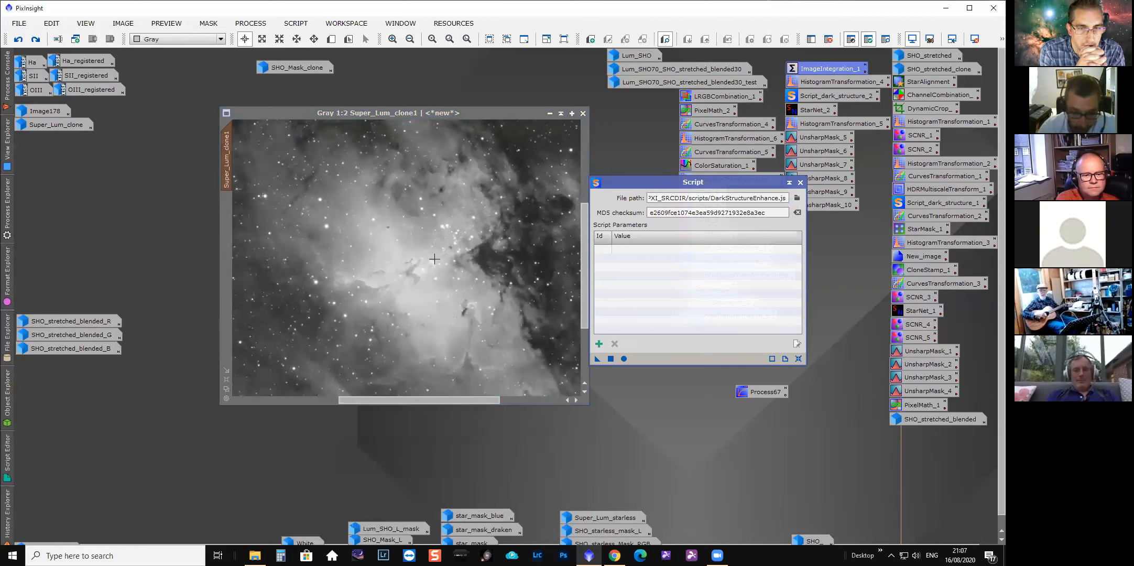
left_click(800, 182)
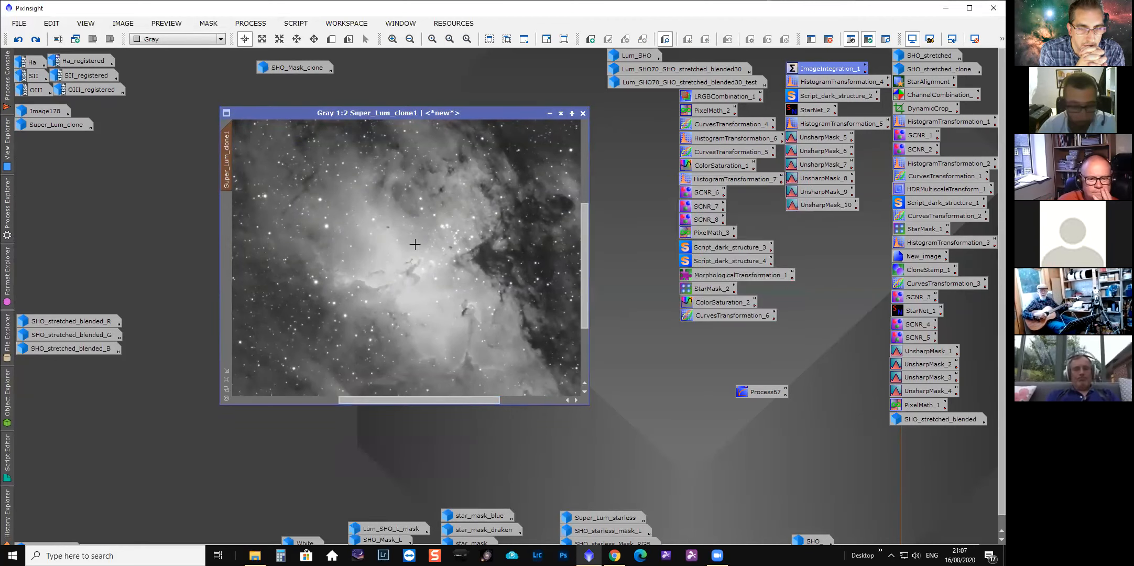
Undo and redo the last step on Super_Lum_clone1 at 1:4 zoom to compare before and after.
scroll(439, 267, "down", 2)
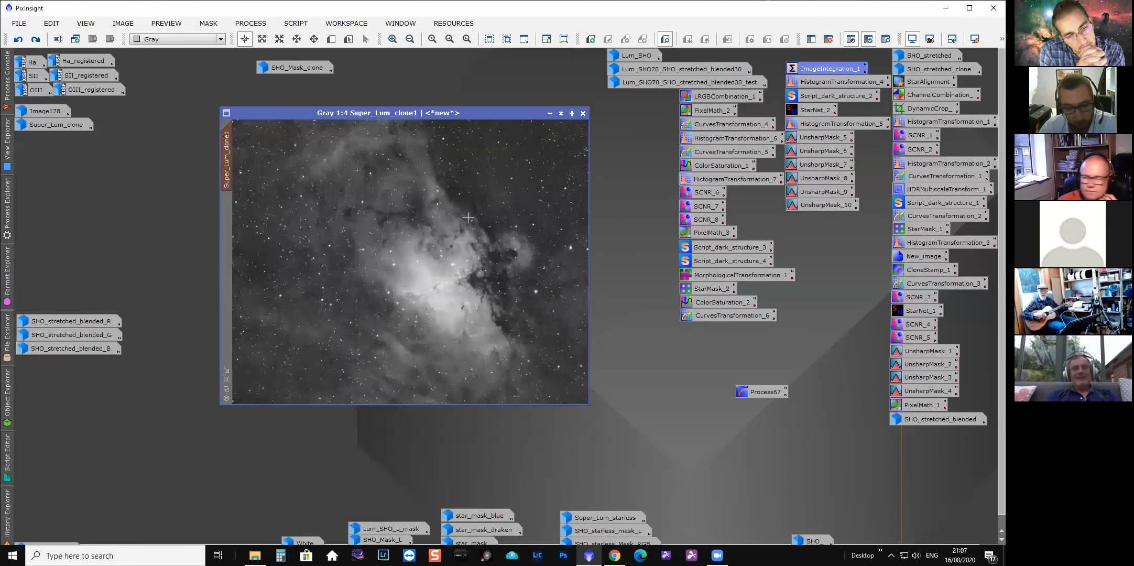
left_click(17, 39)
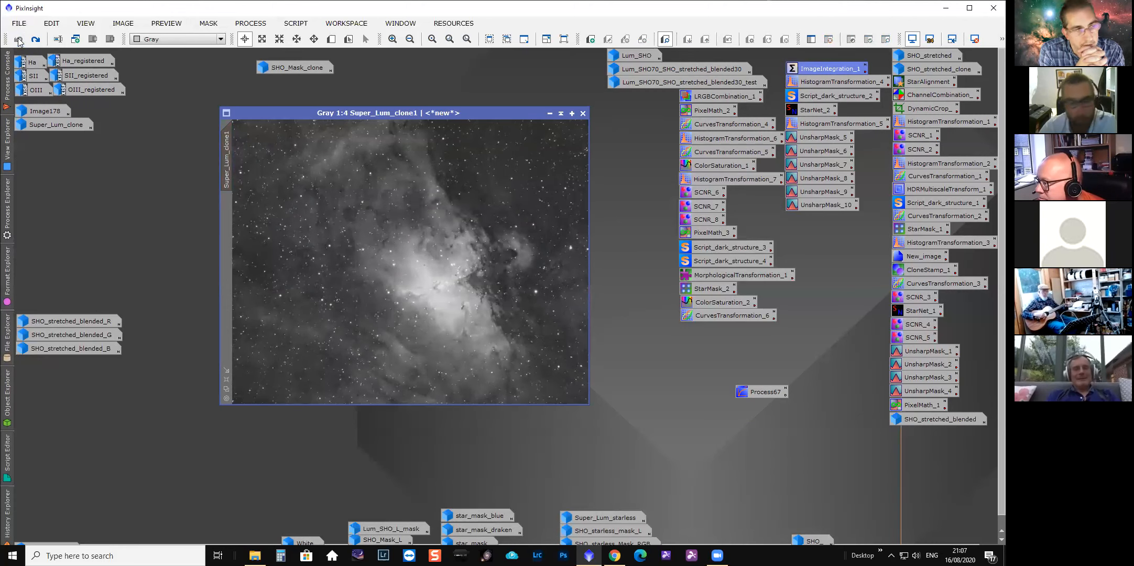
left_click(35, 40)
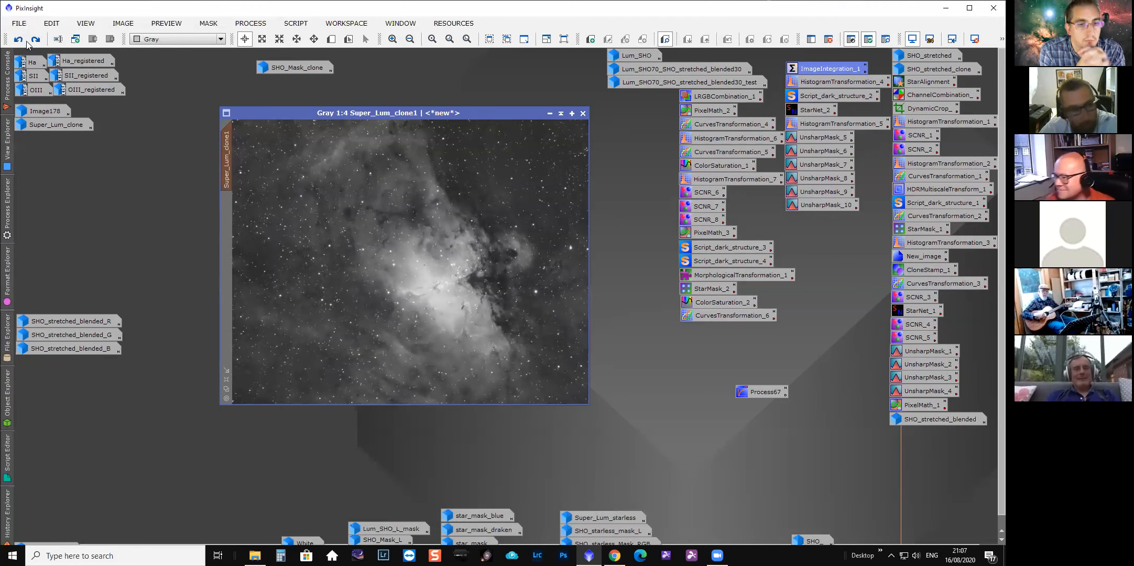
Maximize Super_Lum_clone1 and toggle undo and redo repeatedly to compare before and after, then restore the window.
left_click(571, 113)
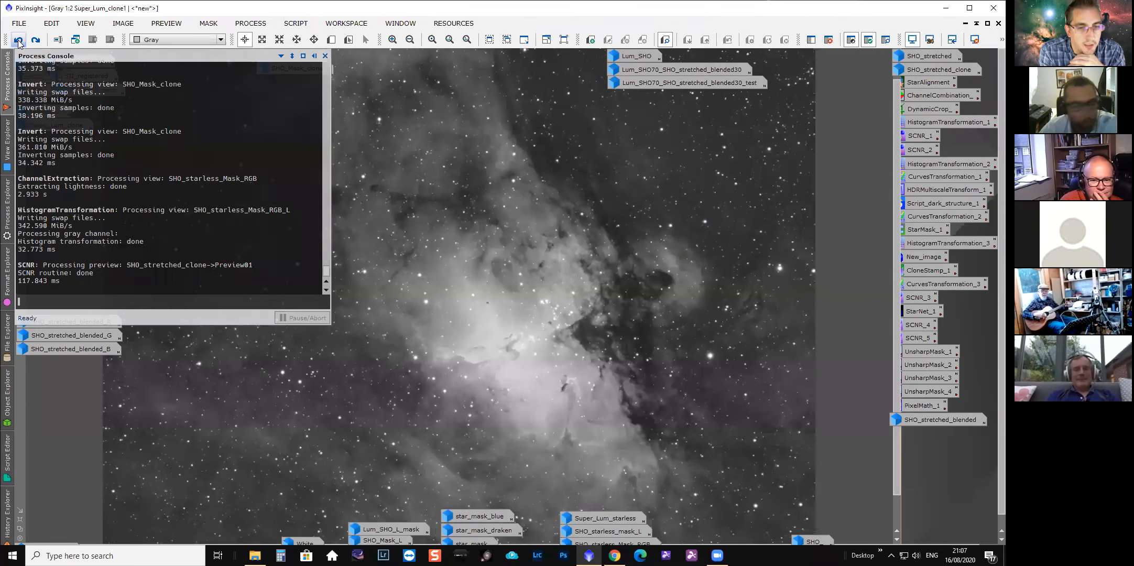
left_click(19, 42)
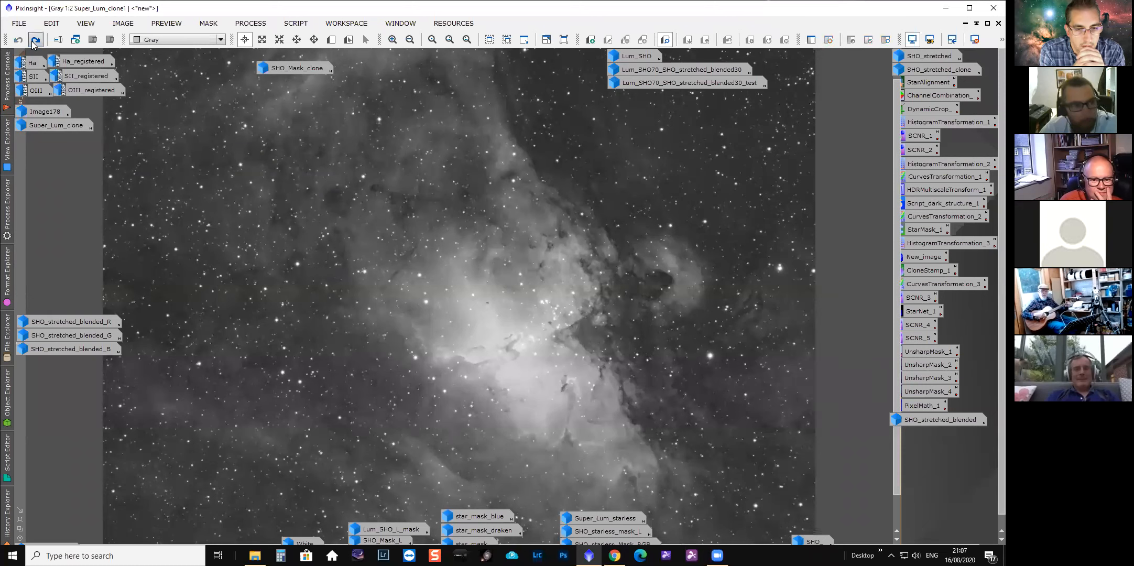
left_click(35, 41)
left_click(18, 42)
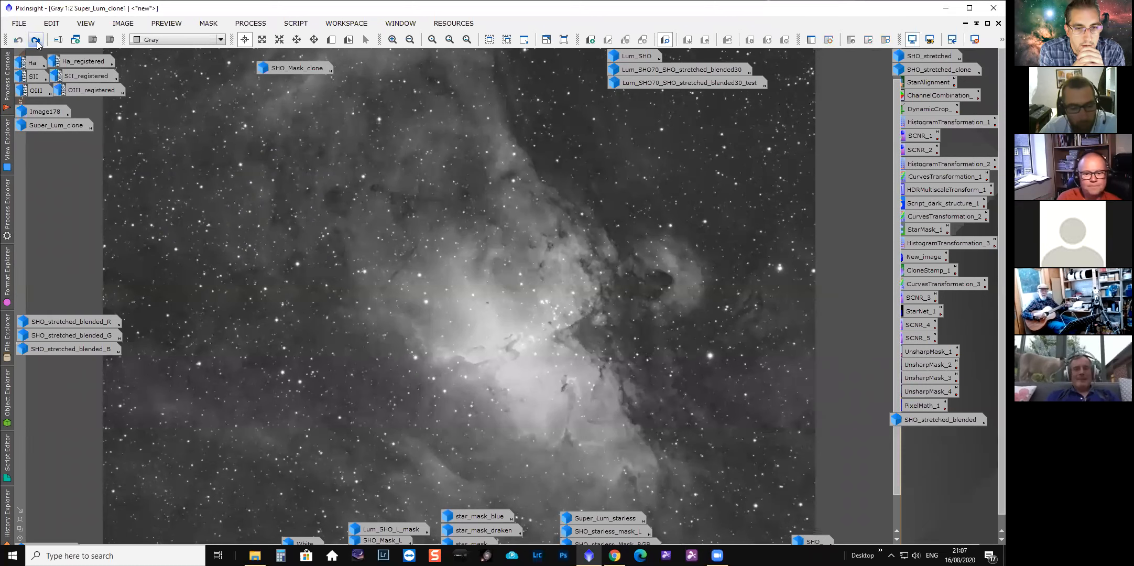
left_click(30, 42)
left_click(19, 42)
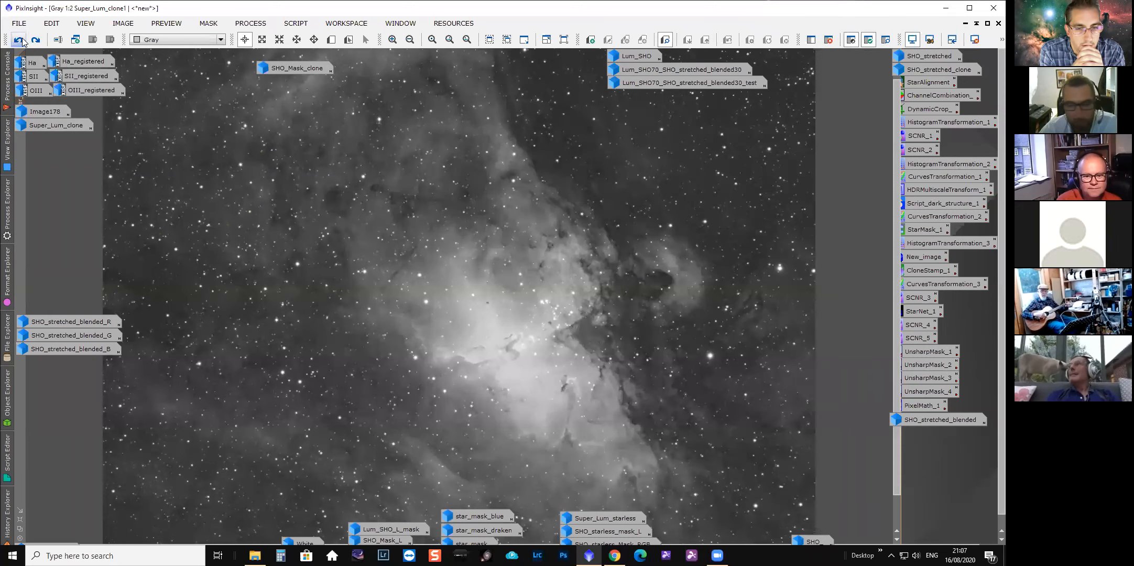
left_click(32, 42)
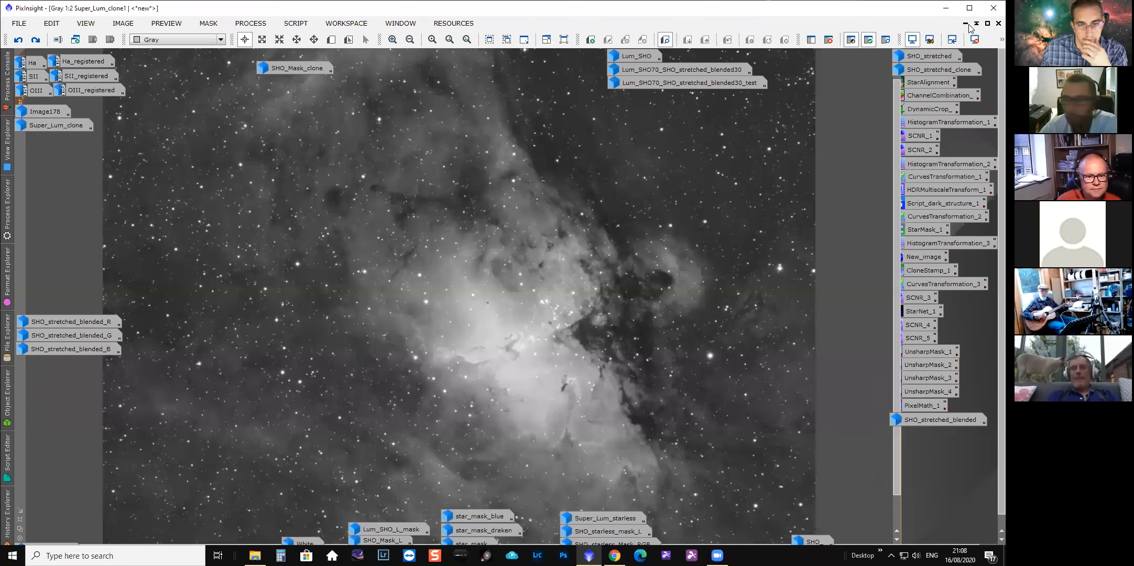
left_click(987, 23)
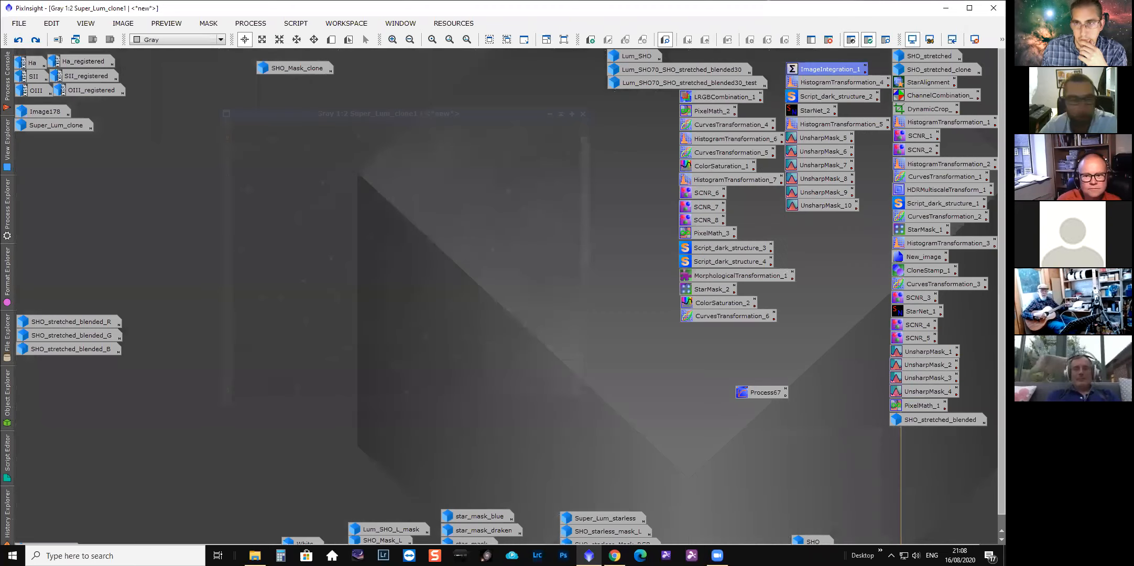
Open Super_Lum_clone1's history, select the HDRMultiscaleTransform entry, and view the Pillars at 1:2 zoom.
right_click(230, 170)
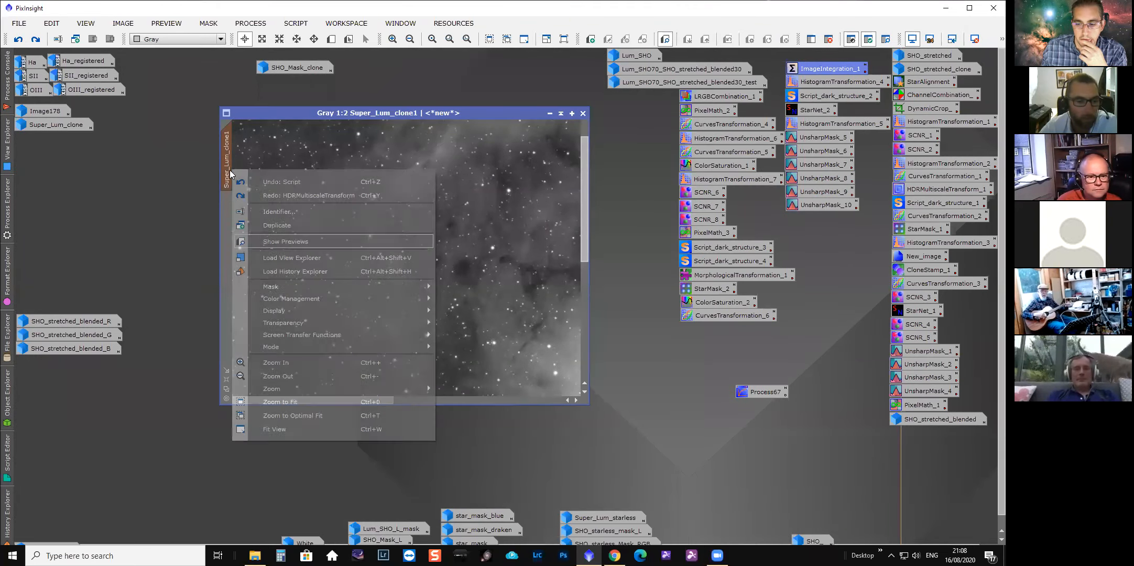
left_click(261, 271)
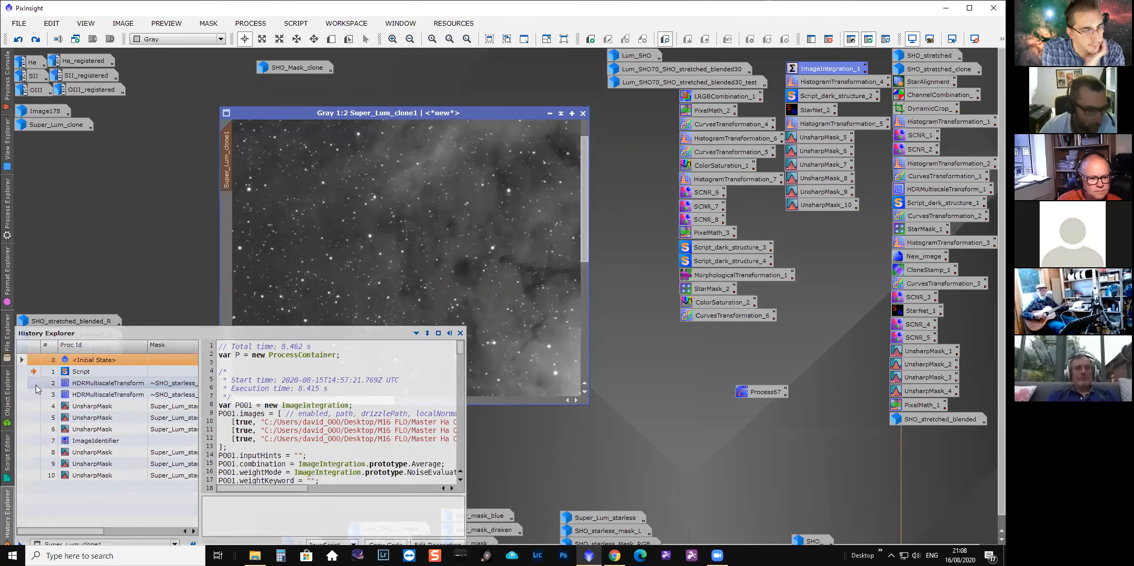
double_click(35, 385)
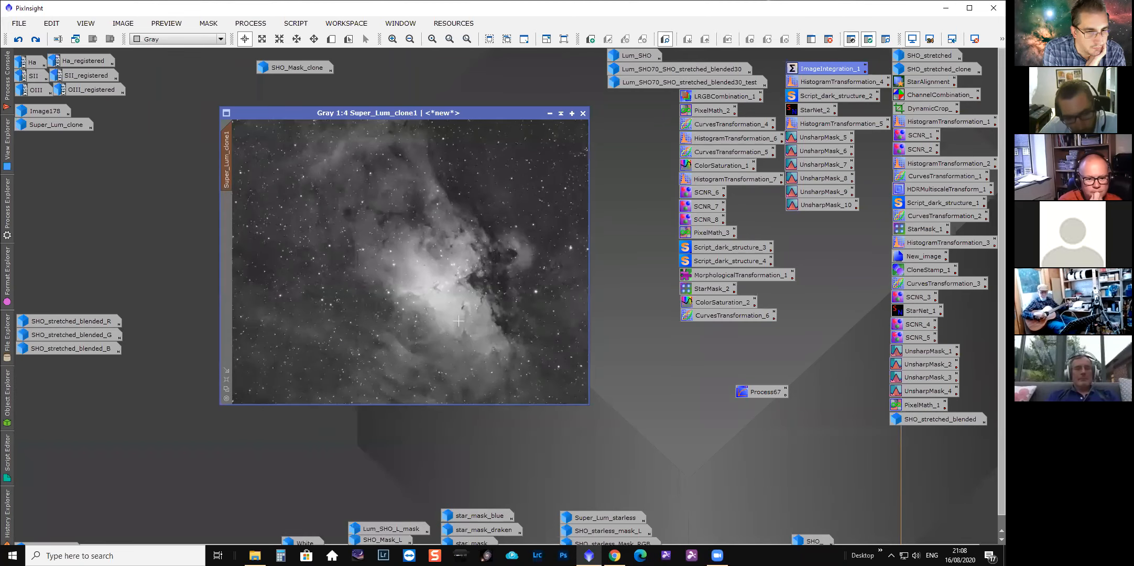
scroll(483, 286, "up", 2)
left_click_drag(417, 400, 442, 400)
left_click_drag(585, 286, 586, 310)
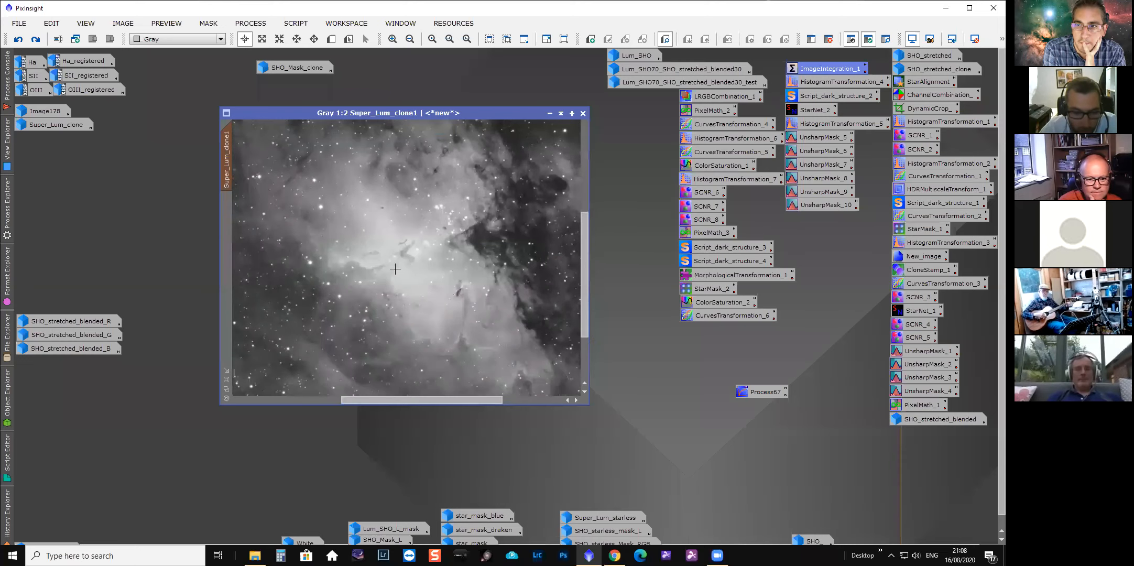
Reopen the history and switch between the Script and HDRMultiscaleTransform entries to compare their code and effect.
left_click(13, 509)
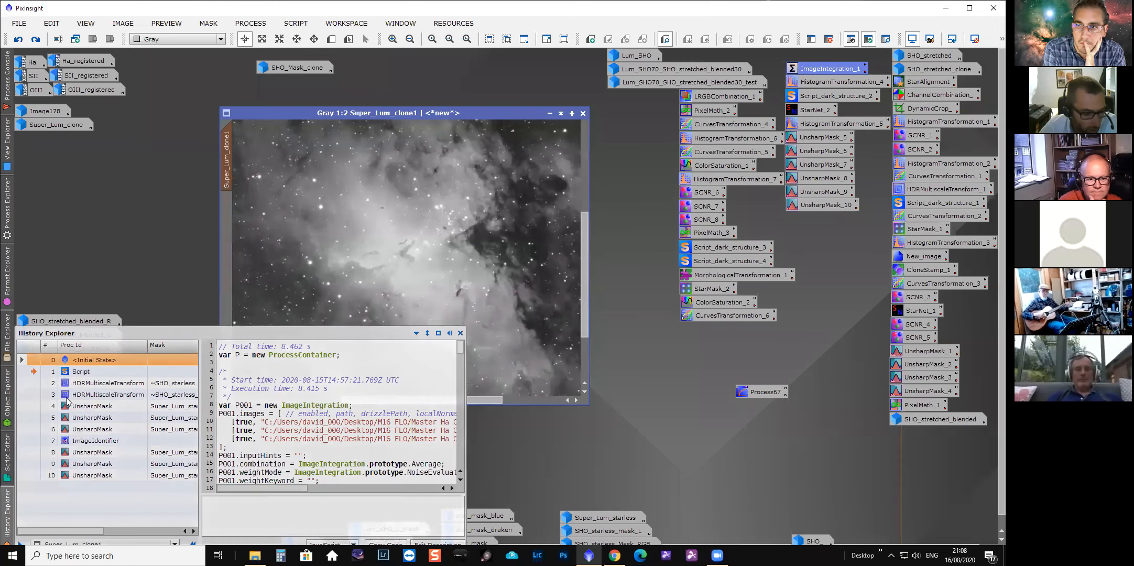
left_click(35, 383)
left_click(36, 383)
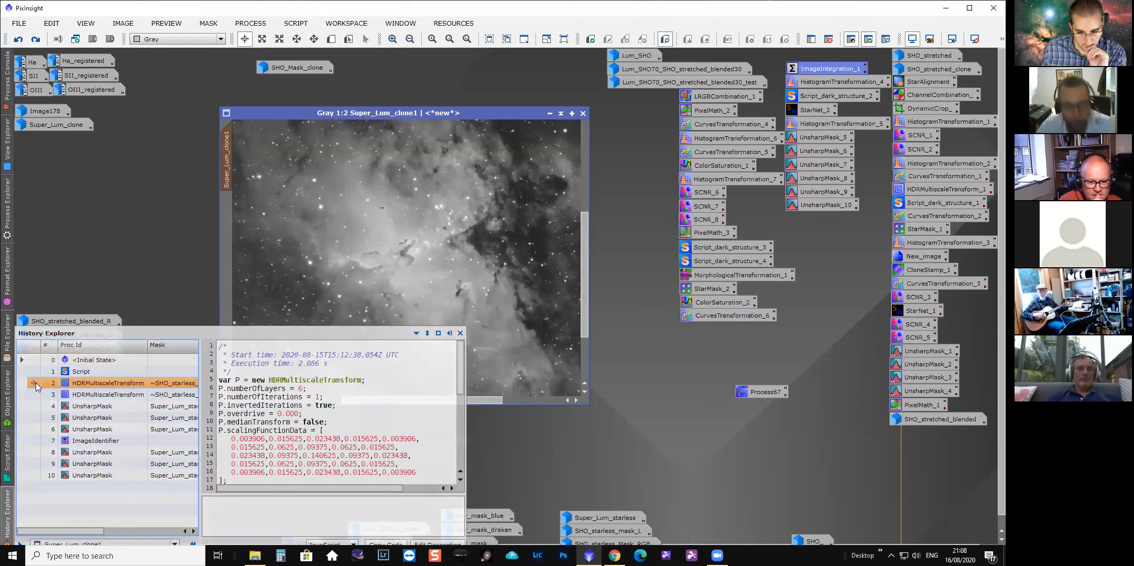
left_click(30, 373)
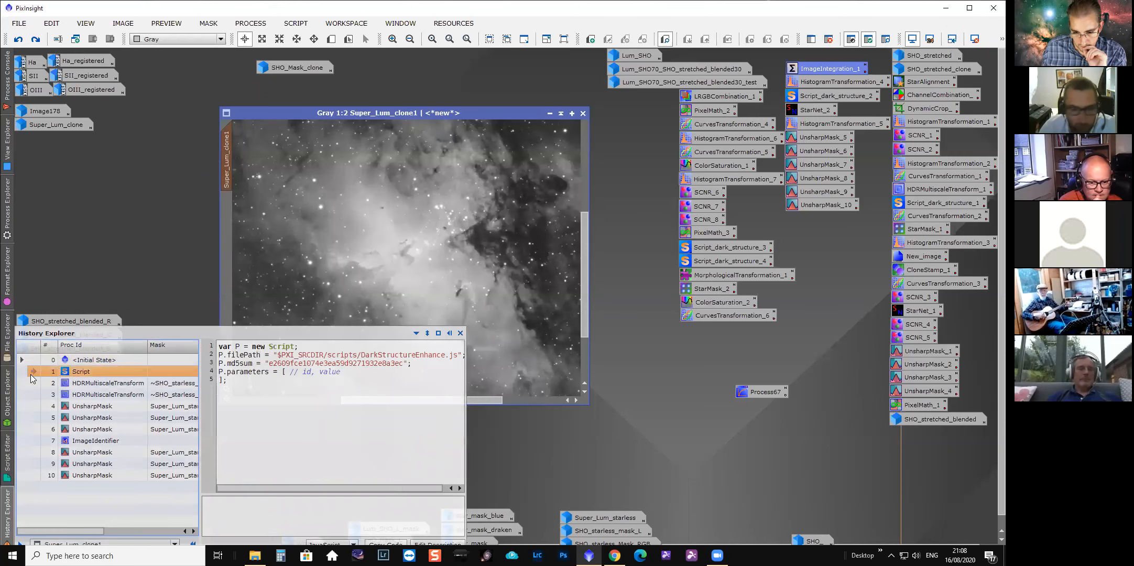
left_click(33, 384)
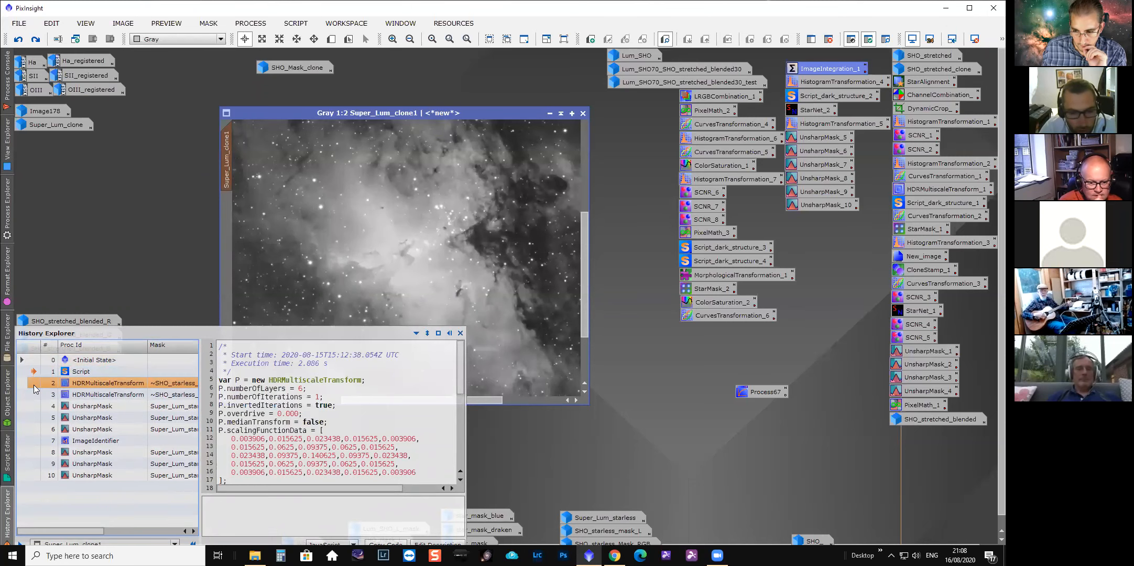
left_click(34, 383)
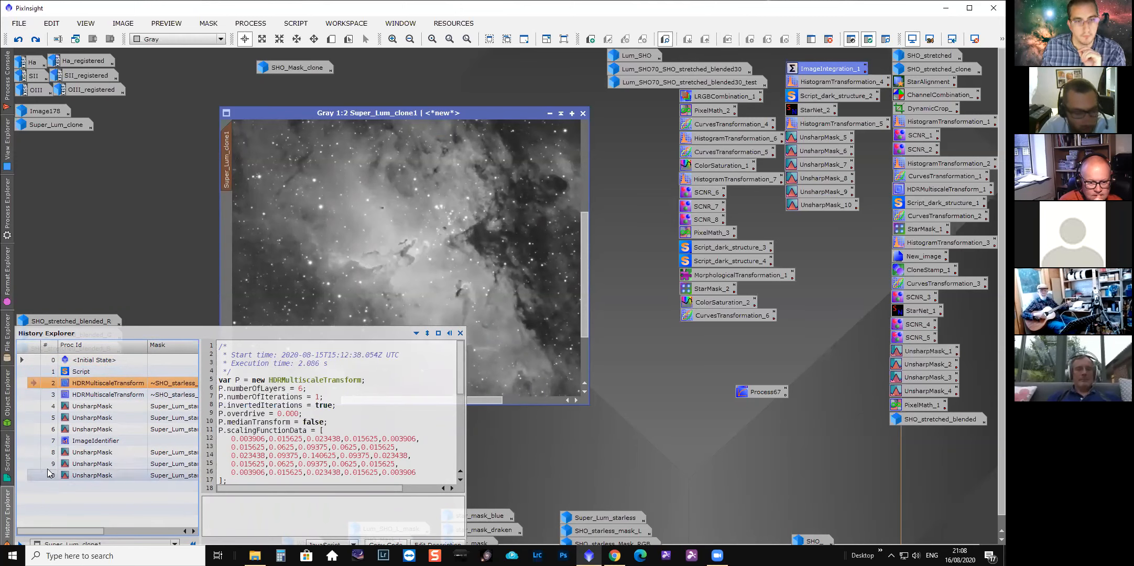
left_click_drag(69, 529, 90, 531)
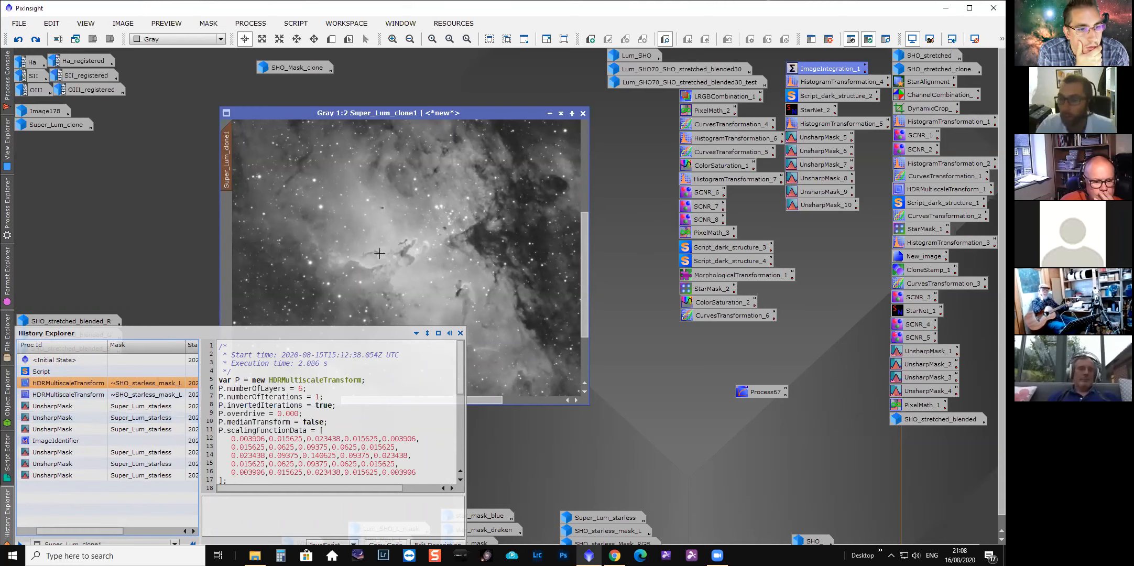
Open the ImageIntegration_1 process icon to review the rejection algorithm options, then close it.
double_click(826, 68)
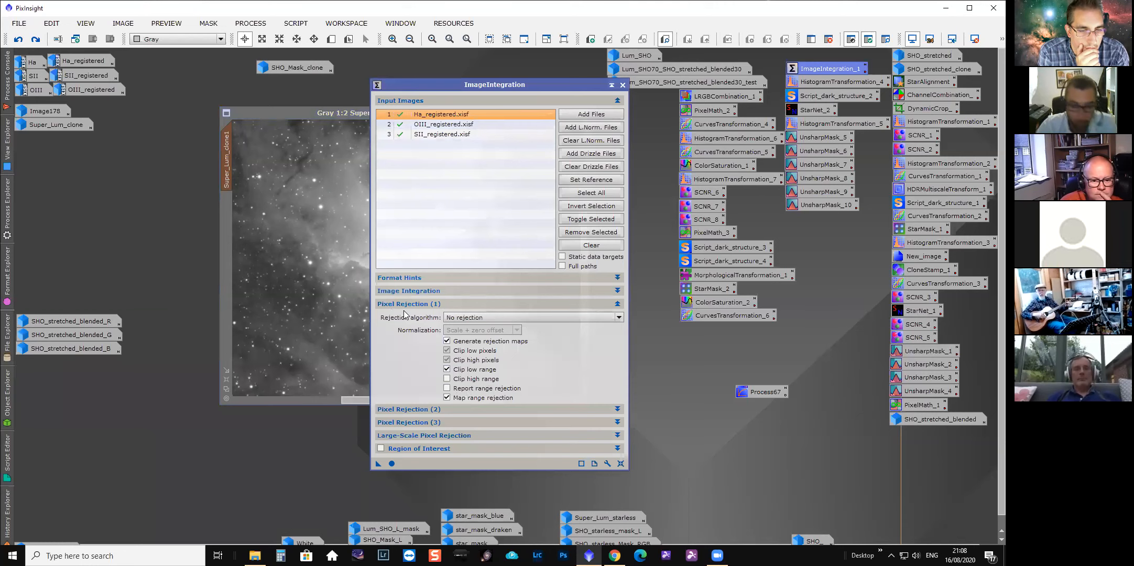
left_click(519, 411)
left_click(519, 408)
left_click(548, 318)
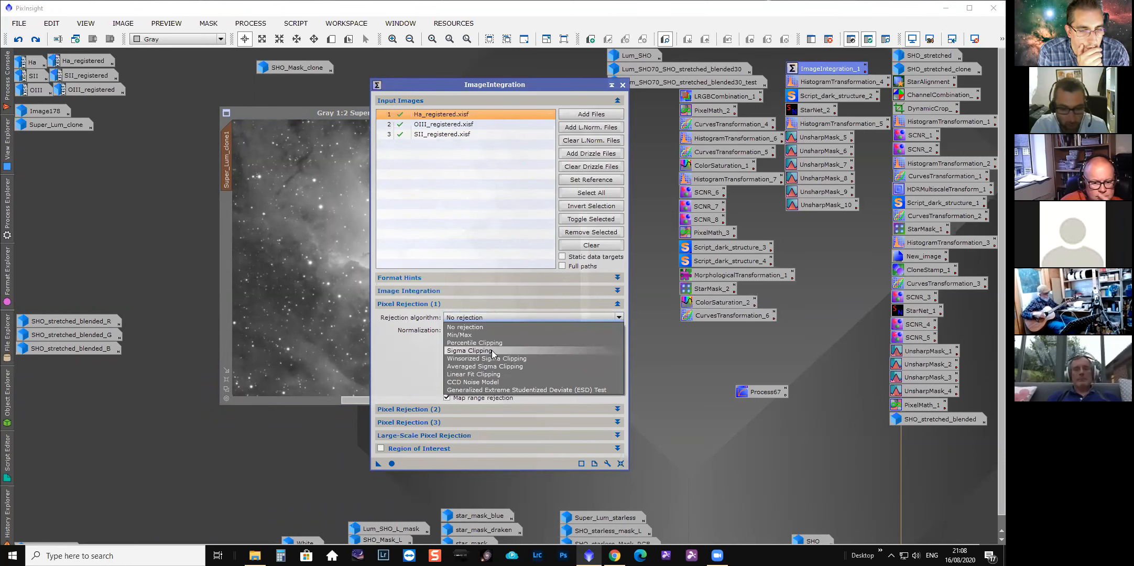
left_click(591, 304)
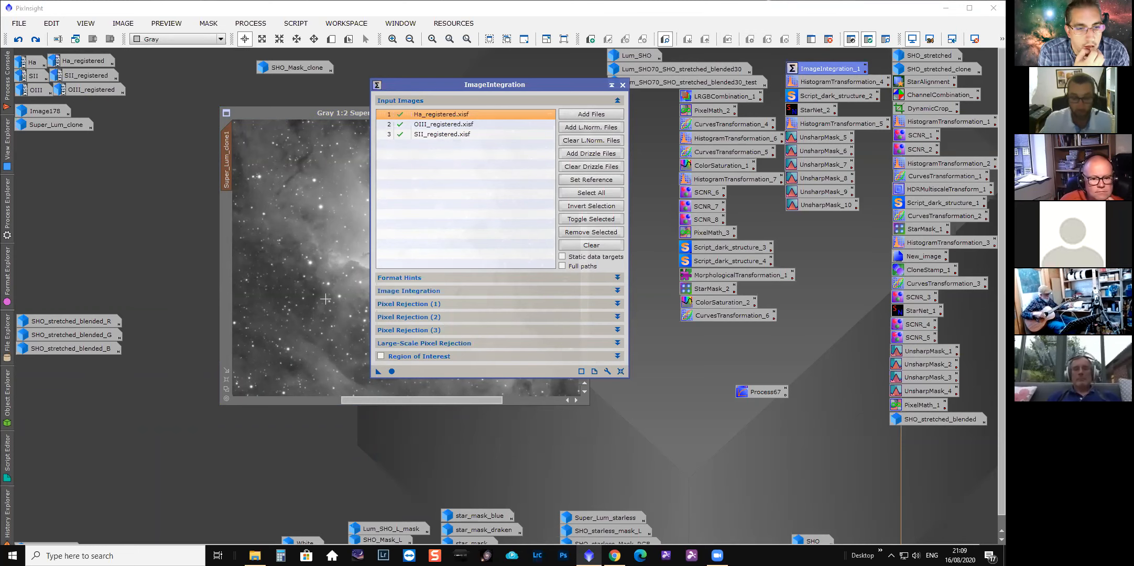
left_click(623, 84)
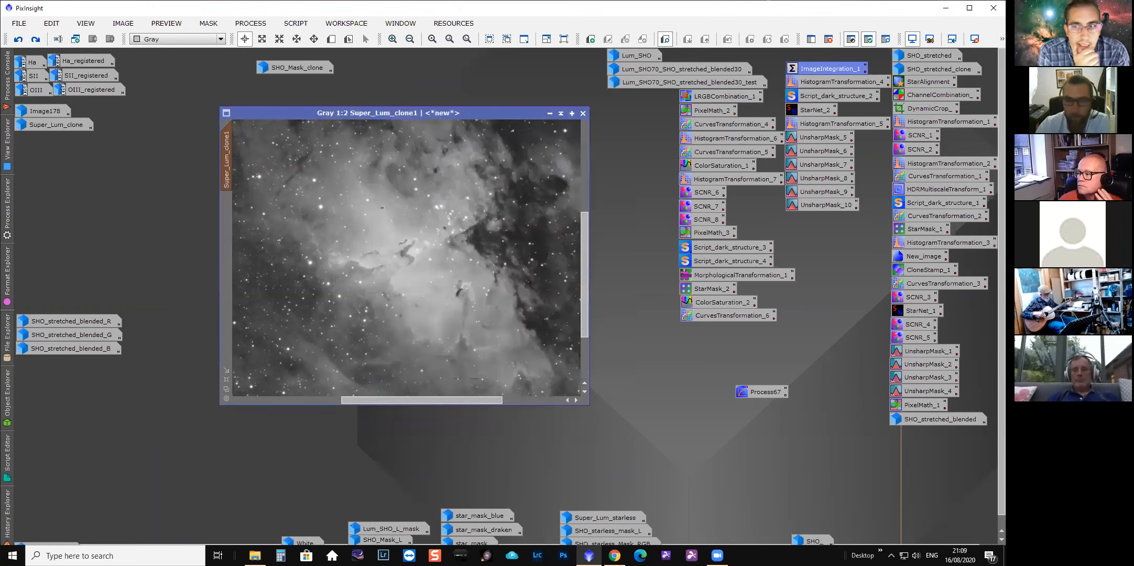
Reopen Super_Lum_clone1's history and scroll its columns to review the mask used by each step.
left_click(8, 502)
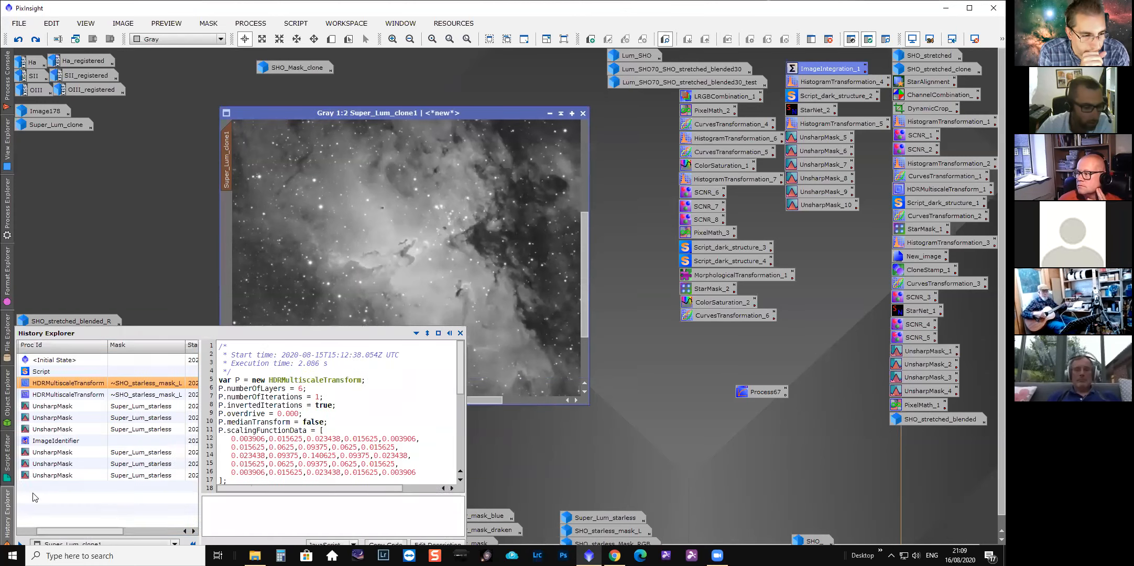
left_click_drag(120, 531, 89, 531)
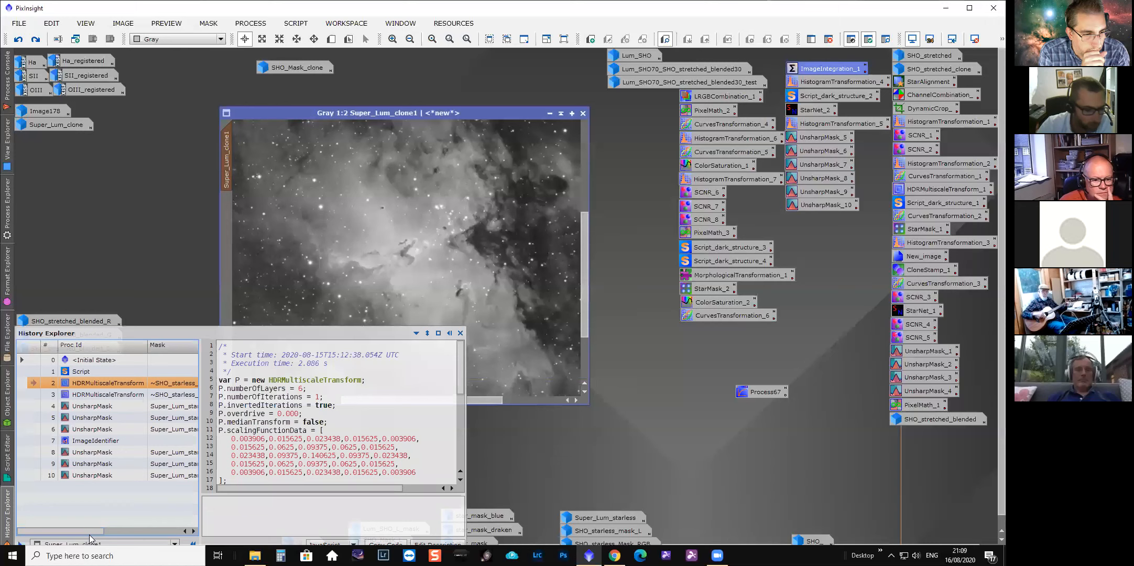
left_click_drag(101, 534, 116, 533)
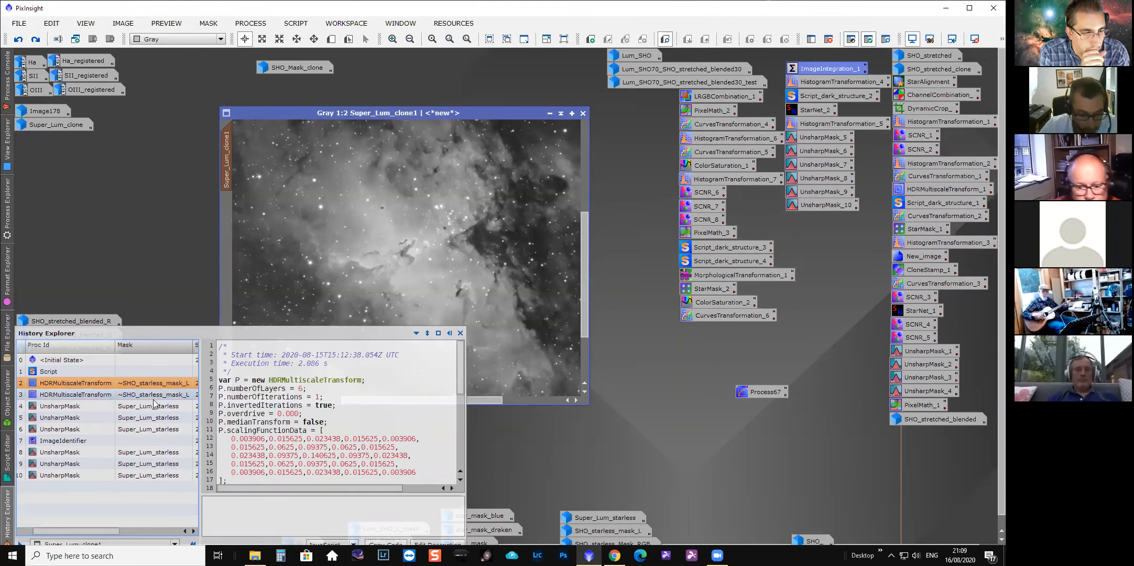
left_click_drag(113, 529, 93, 534)
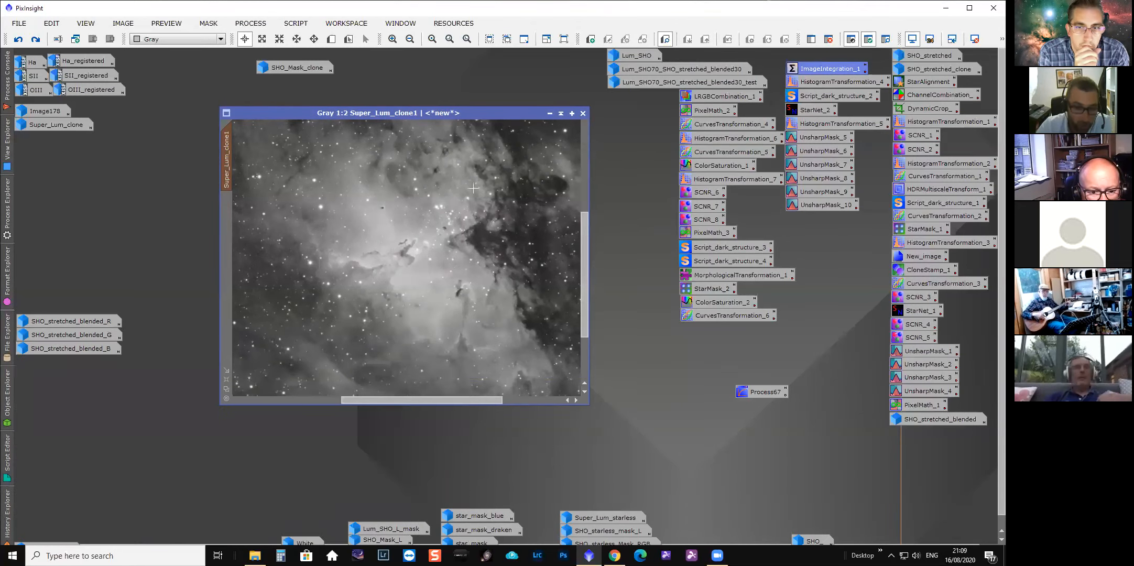
left_click_drag(419, 116, 402, 120)
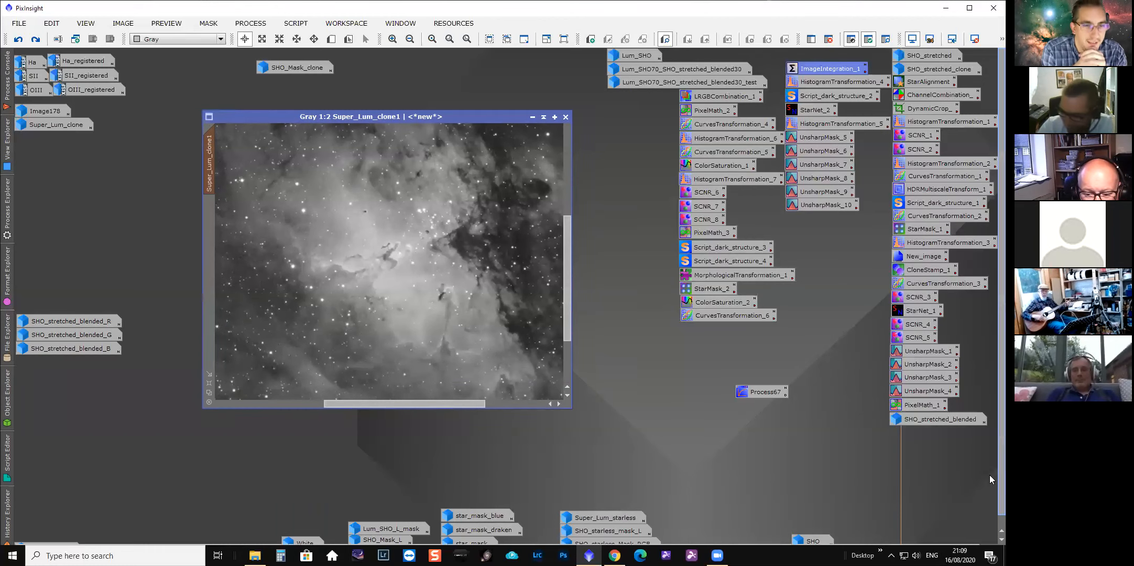
Switch to full screen, open Super_Lum_starless and place it beside Super_Lum_clone1 for comparison.
left_click(86, 23)
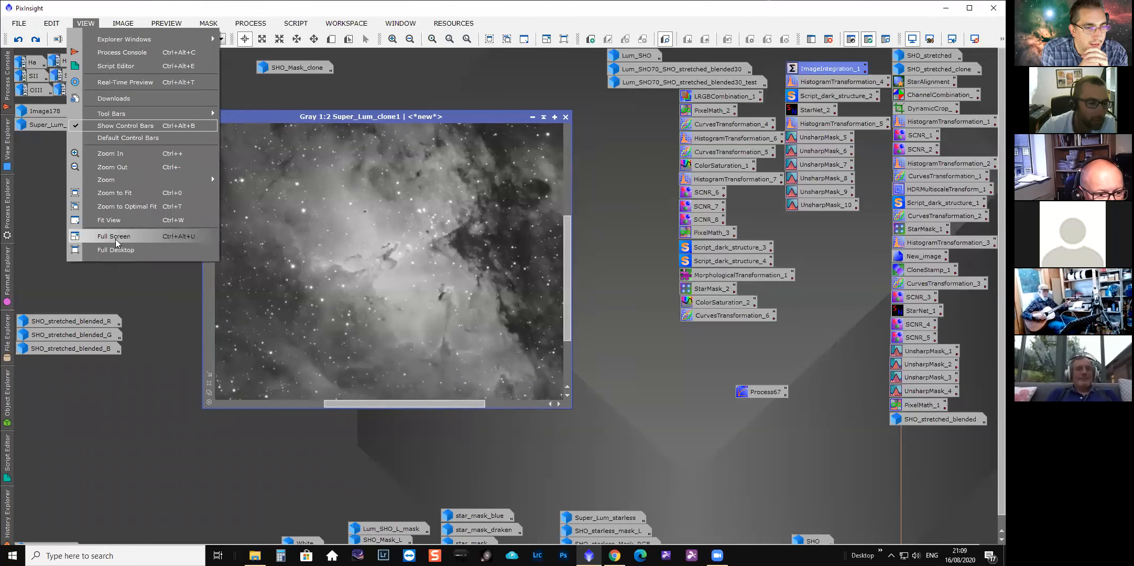
key("Return")
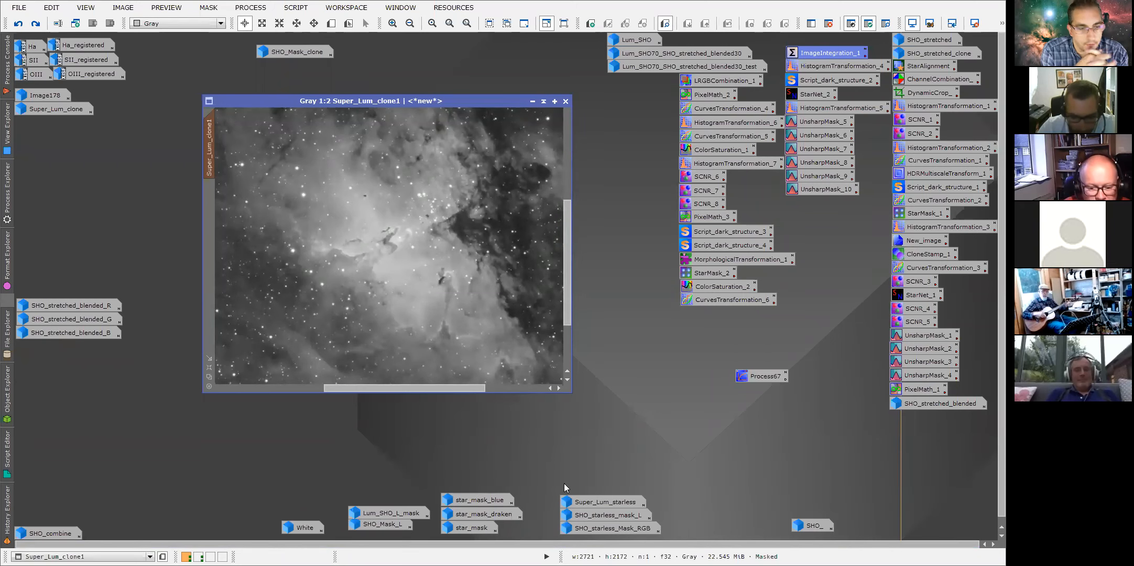
double_click(605, 502)
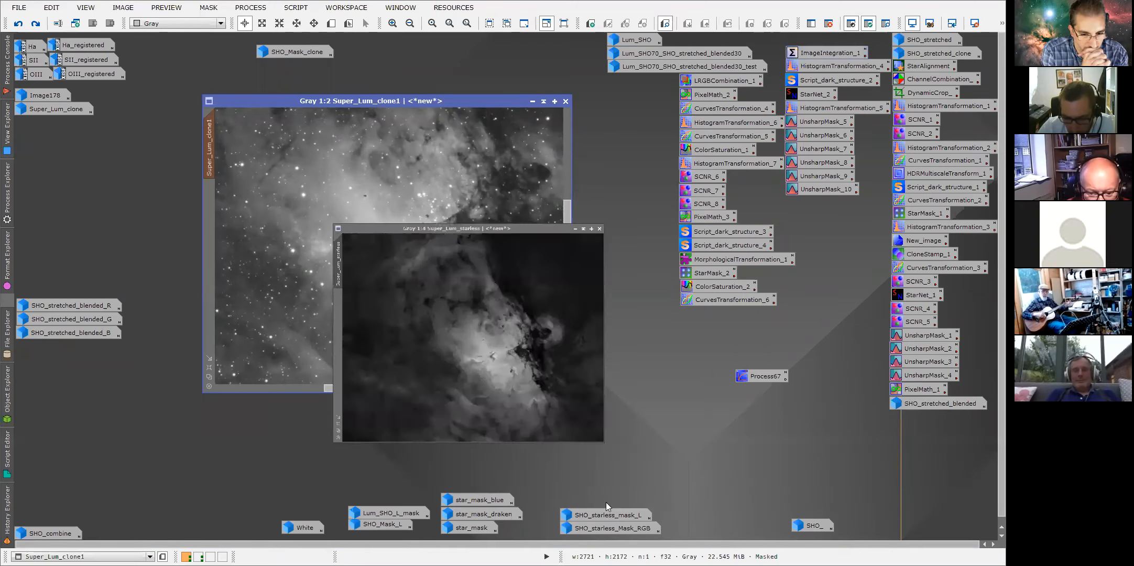
left_click_drag(455, 131, 777, 106)
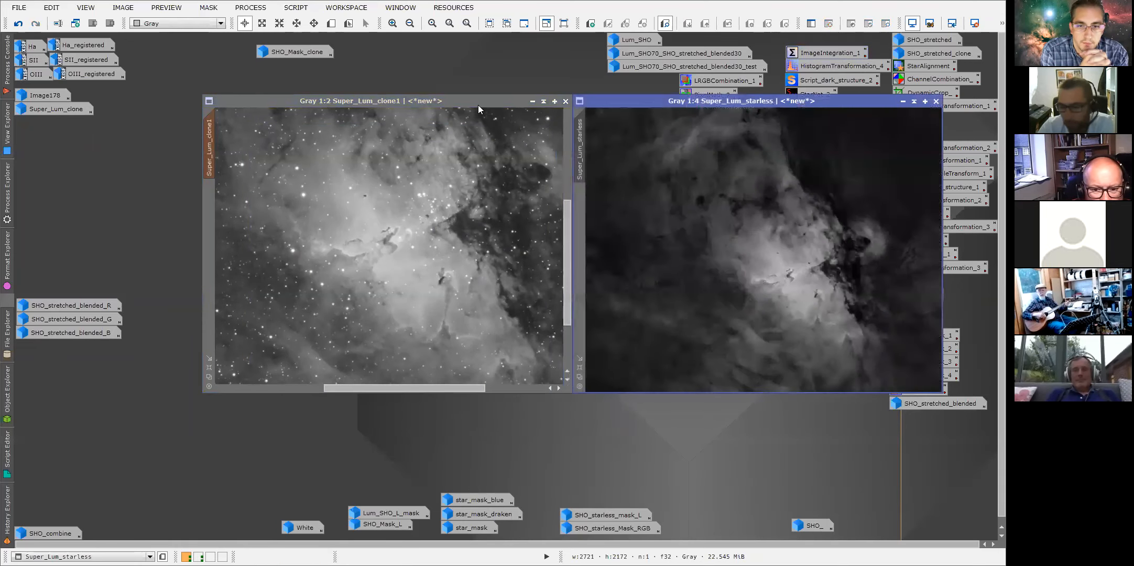
left_click_drag(409, 108, 326, 108)
left_click_drag(744, 103, 655, 105)
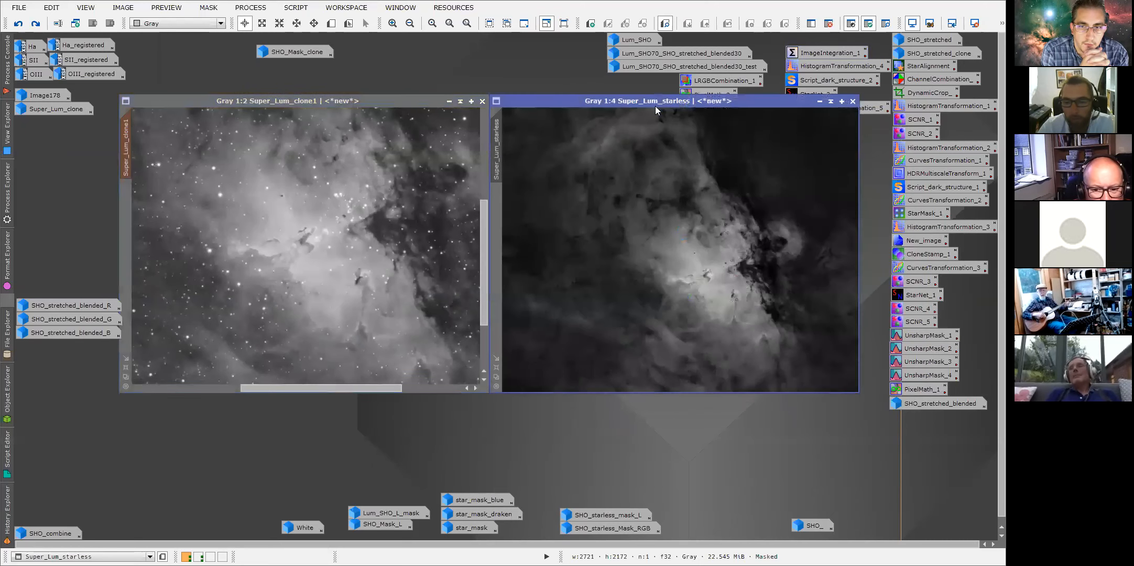
Inspect Super_Lum_starless around the Pillars at 1:1 and 1:2 zoom, then open its history.
scroll(689, 291, "up", 2)
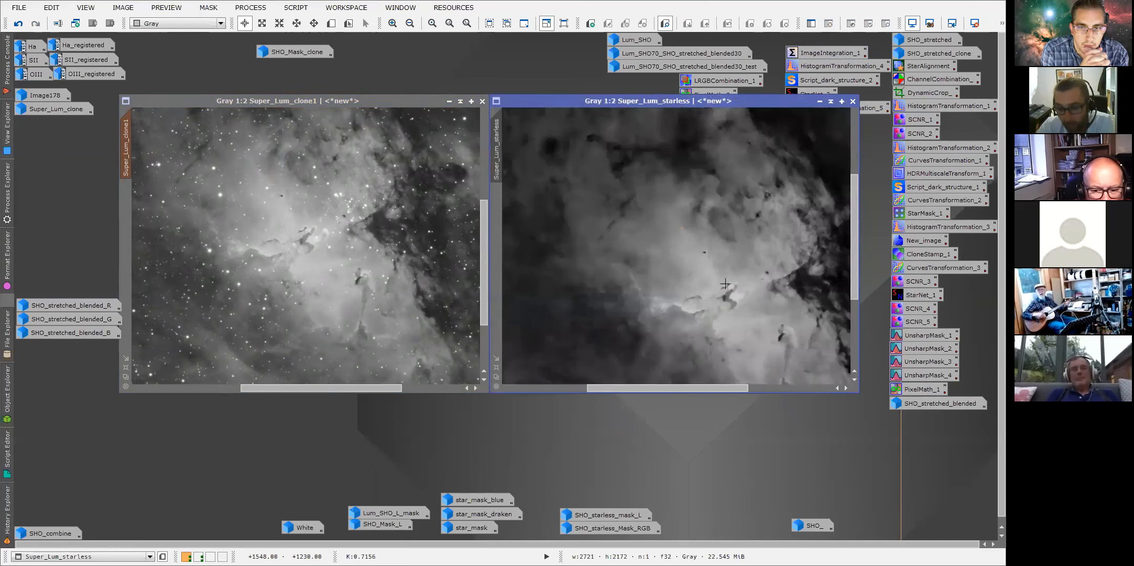
scroll(734, 252, "up", 1)
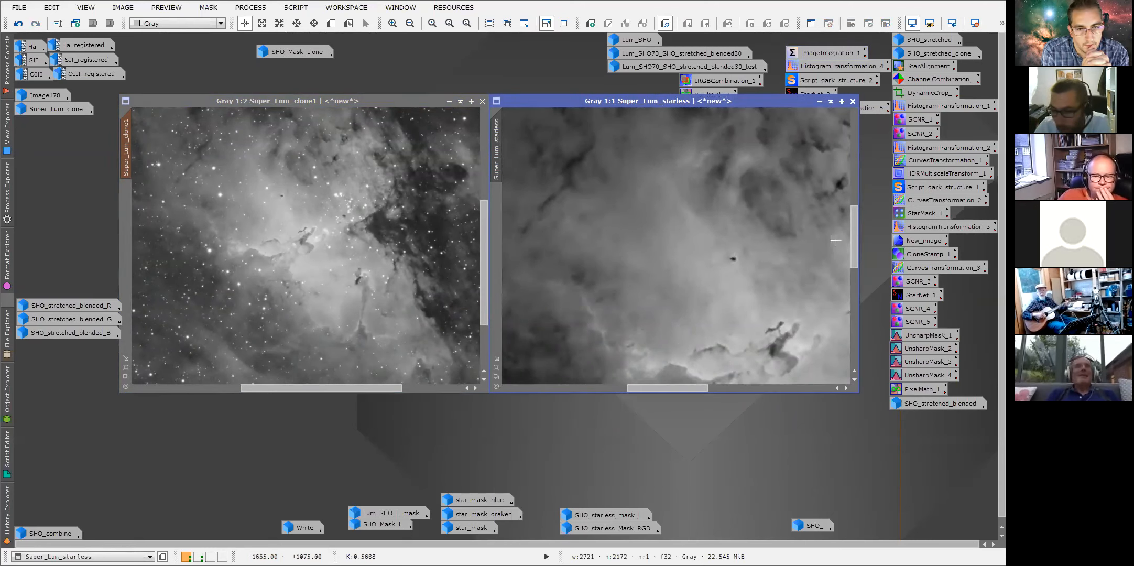
left_click_drag(852, 247, 853, 265)
left_click_drag(691, 389, 729, 379)
scroll(692, 292, "down", 1)
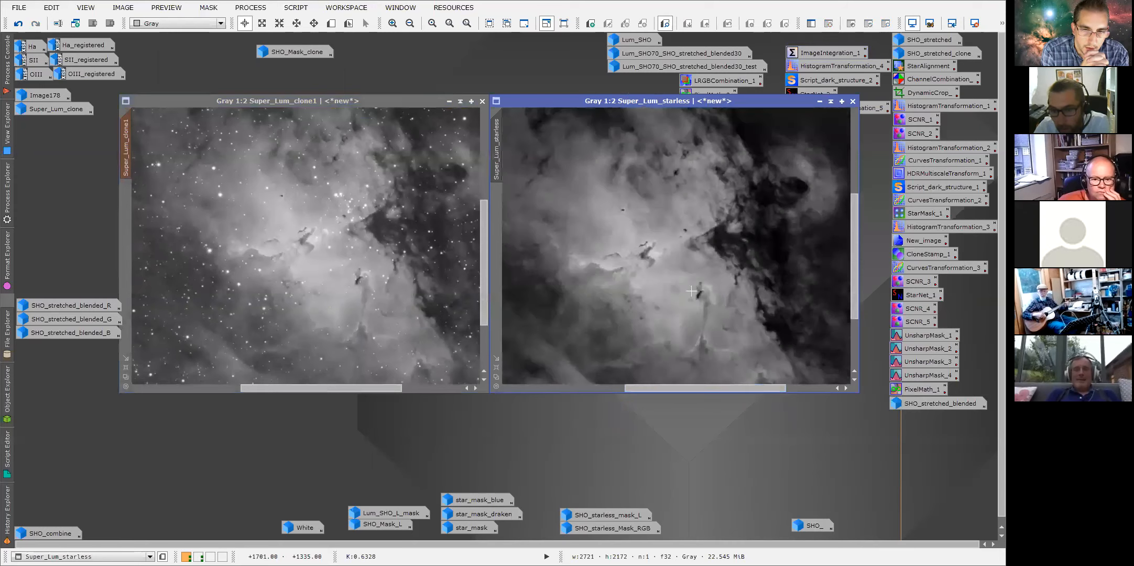
right_click(497, 152)
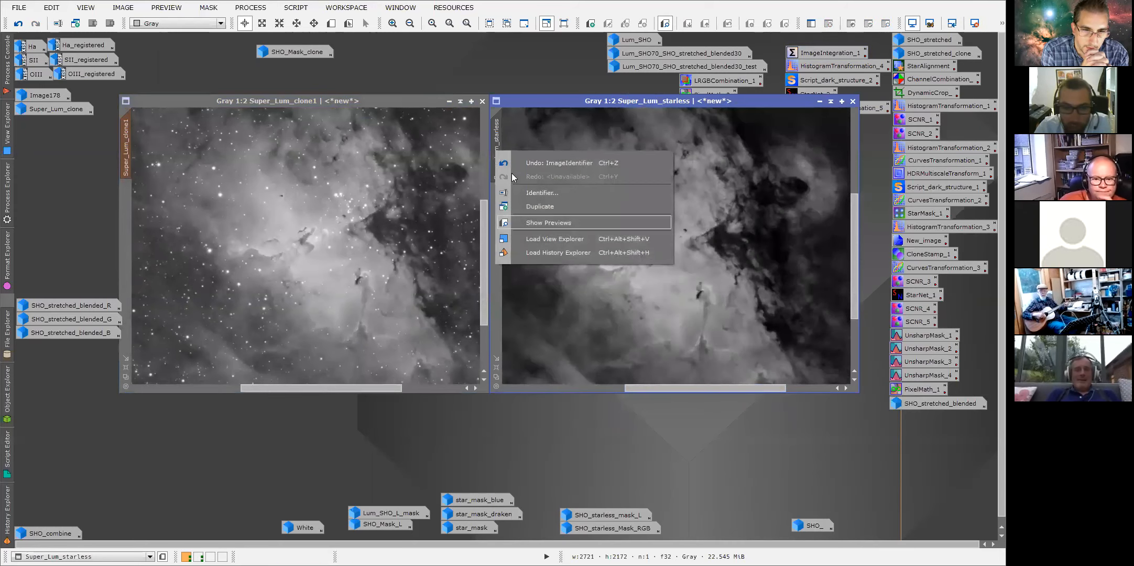
left_click(529, 252)
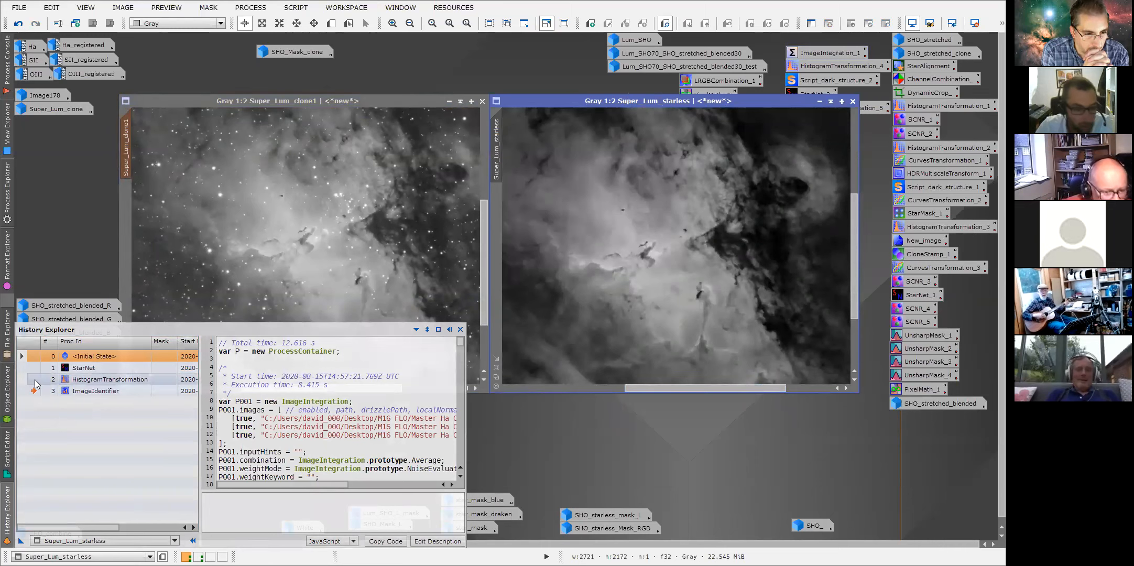
Step through the starless image's history states, viewing the initial state at 1:1 and the StarNet entry's parameters.
left_click(35, 381)
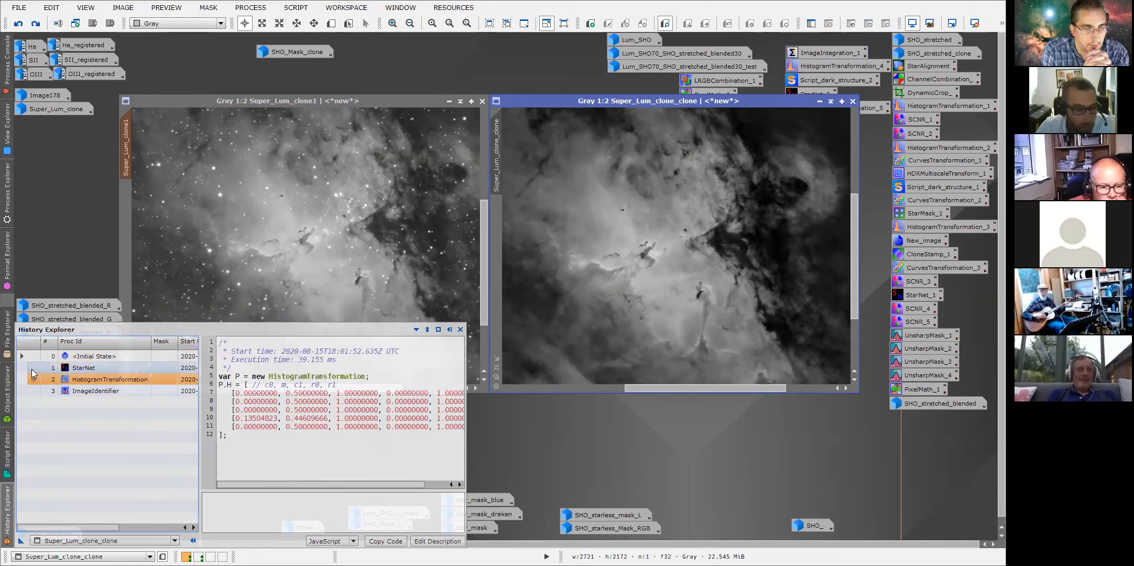
left_click(31, 368)
left_click(34, 358)
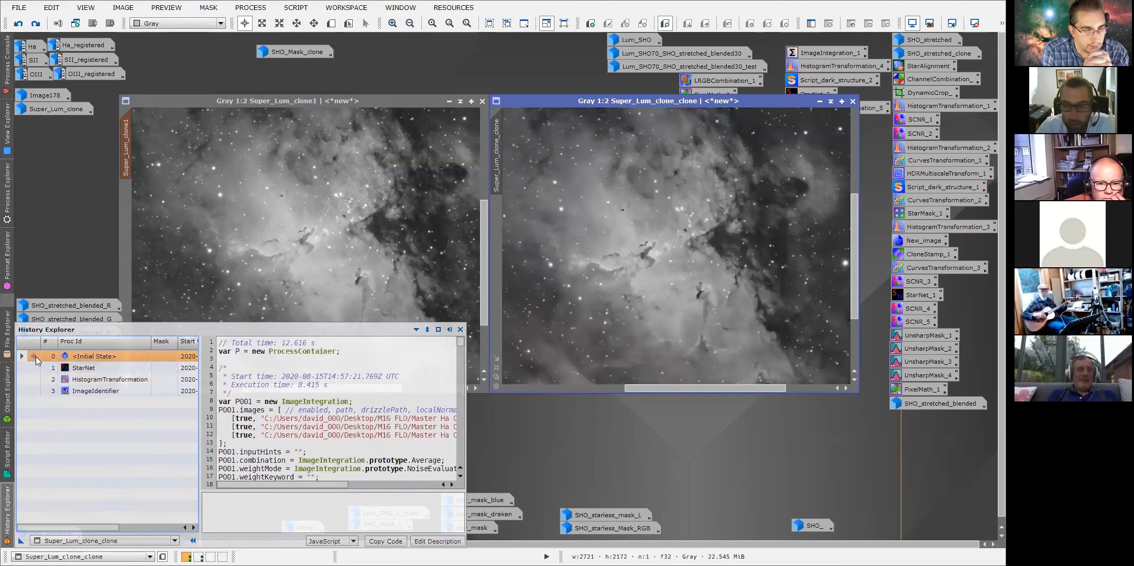
scroll(694, 298, "up", 1)
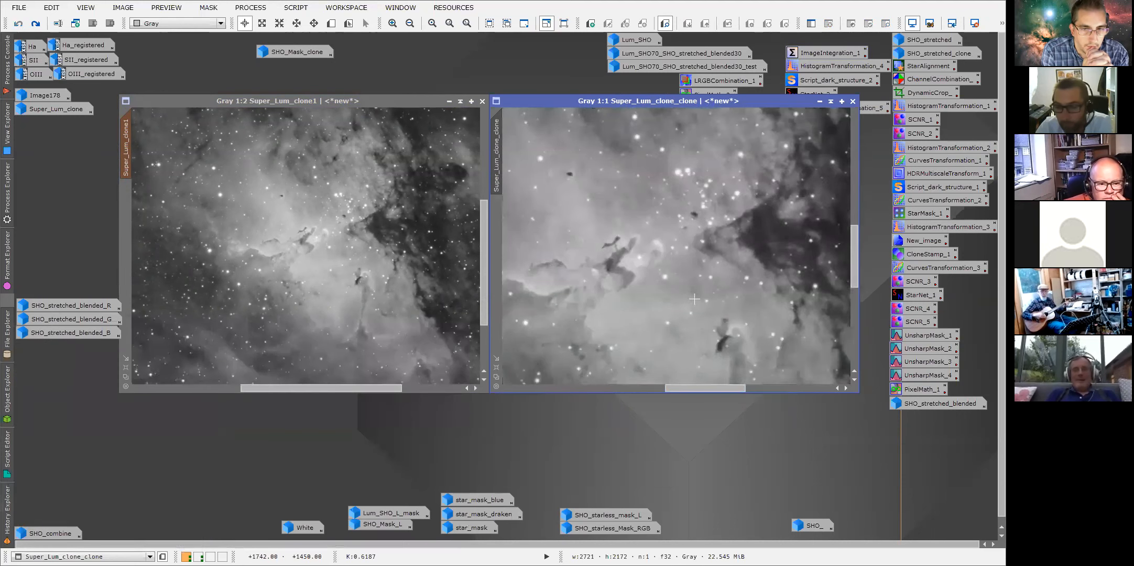
left_click_drag(854, 265, 853, 245)
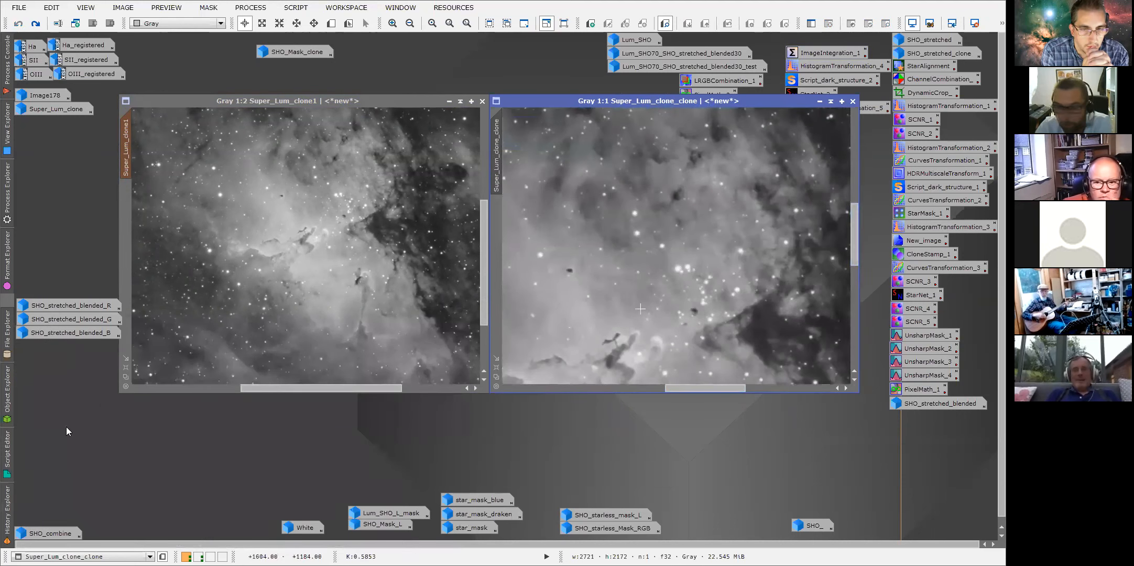
mouse_move(18, 509)
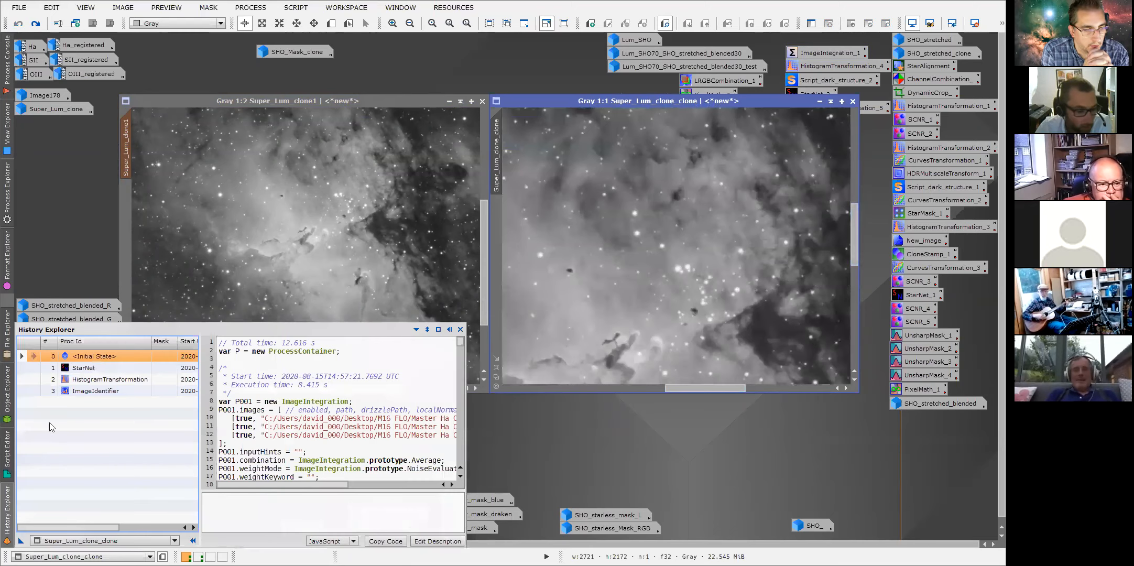
double_click(34, 368)
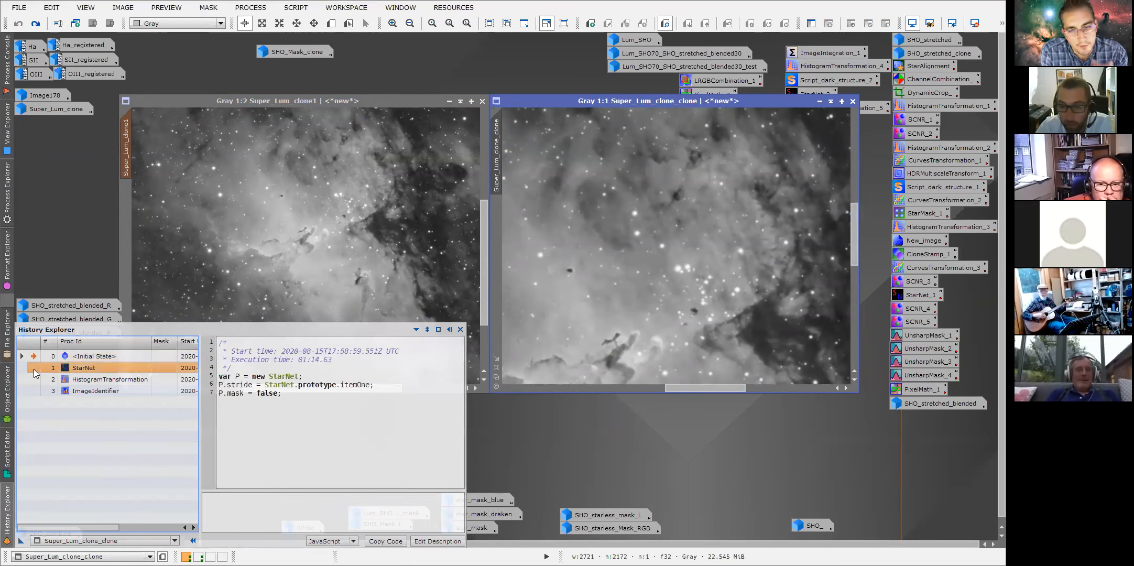
double_click(34, 358)
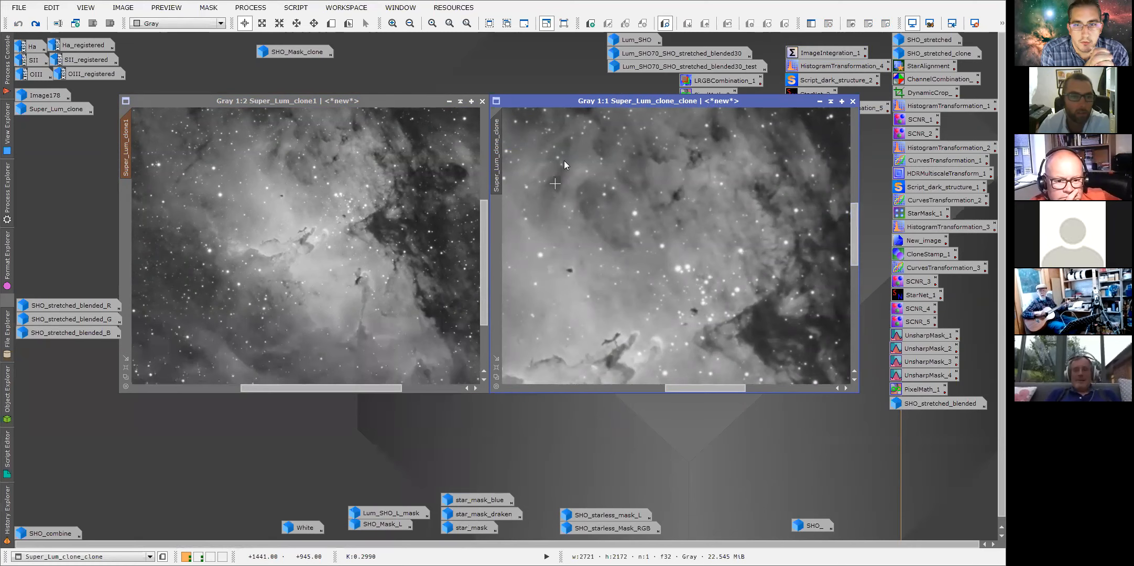
Open the StarNet process and review its stride options and tooltip, keeping stride at 128.
left_click(265, 9)
mouse_move(280, 23)
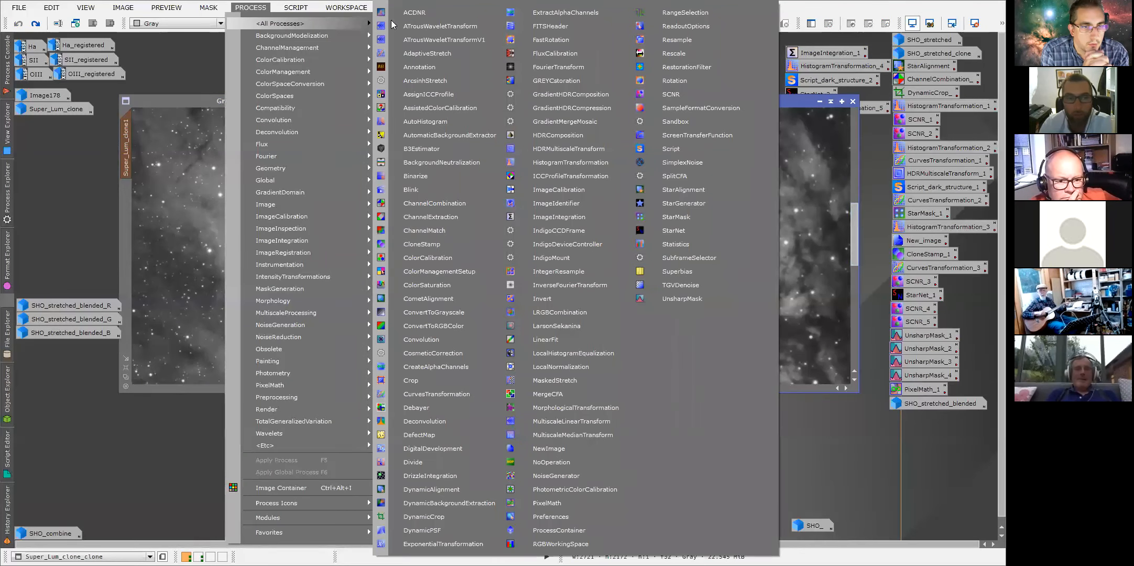
left_click(673, 230)
left_click_drag(681, 51, 687, 434)
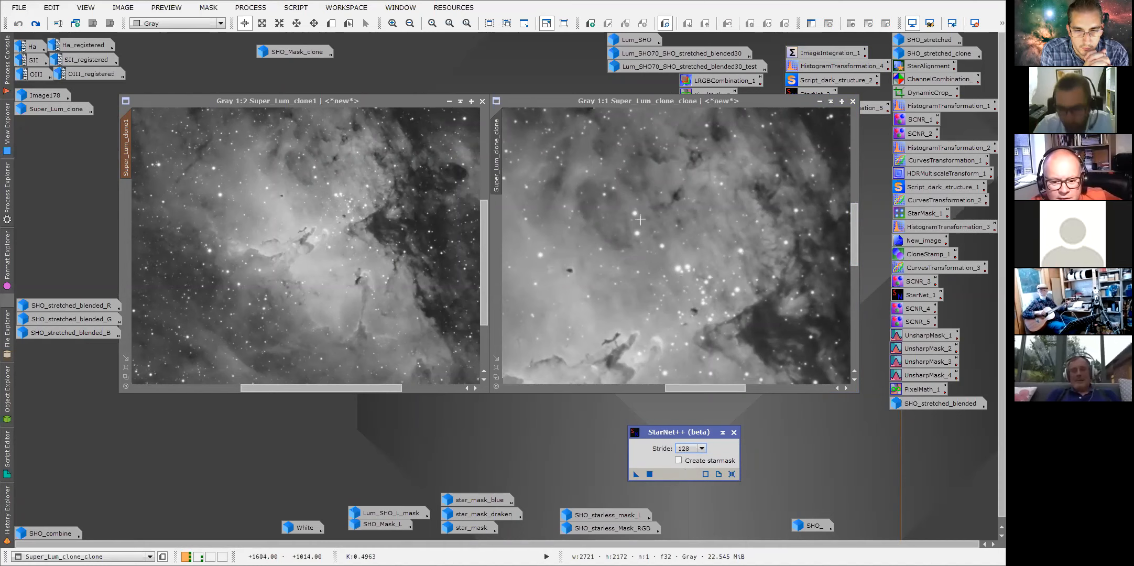
left_click_drag(672, 433, 675, 414)
left_click(702, 430)
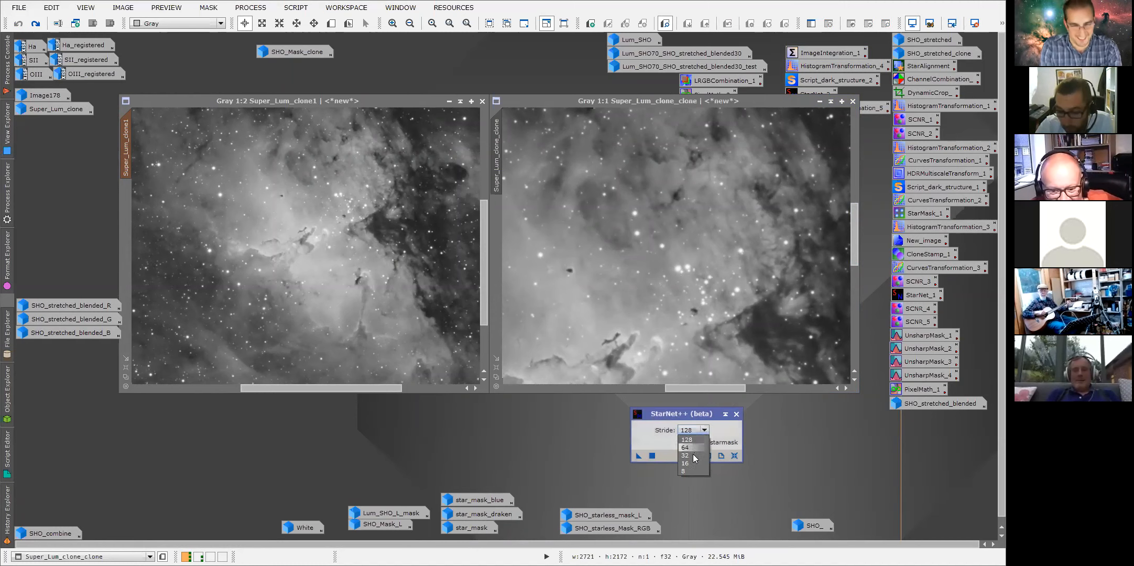
left_click(697, 441)
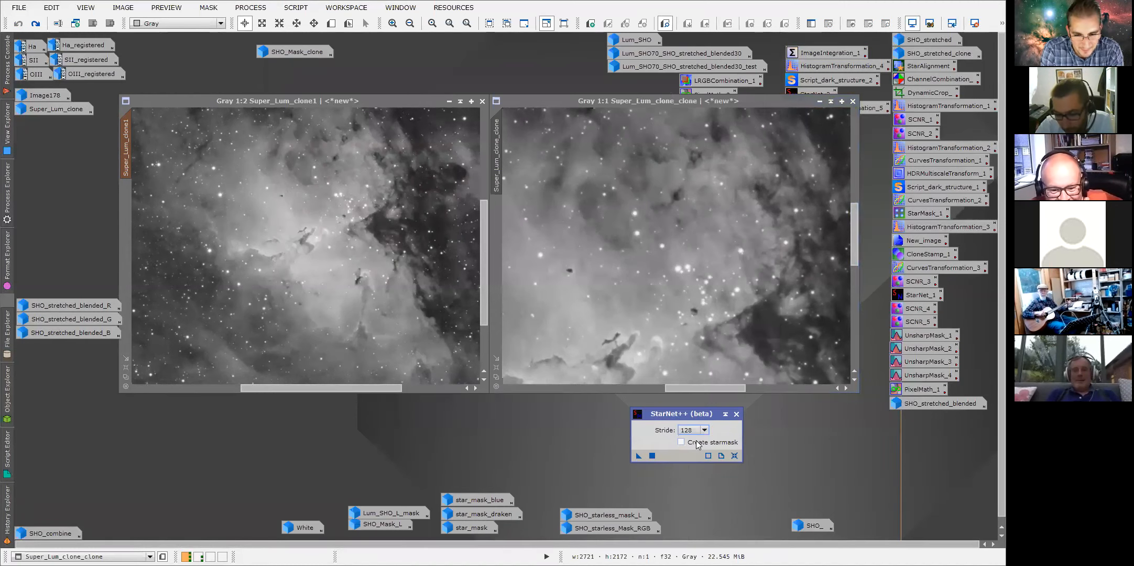
mouse_move(668, 434)
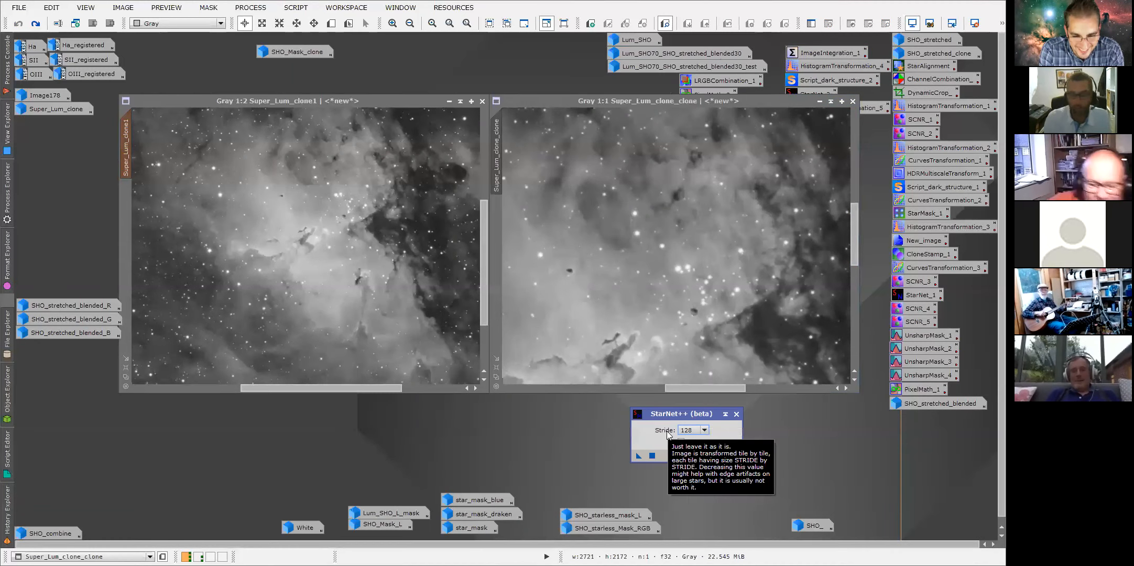
left_click_drag(681, 413, 708, 410)
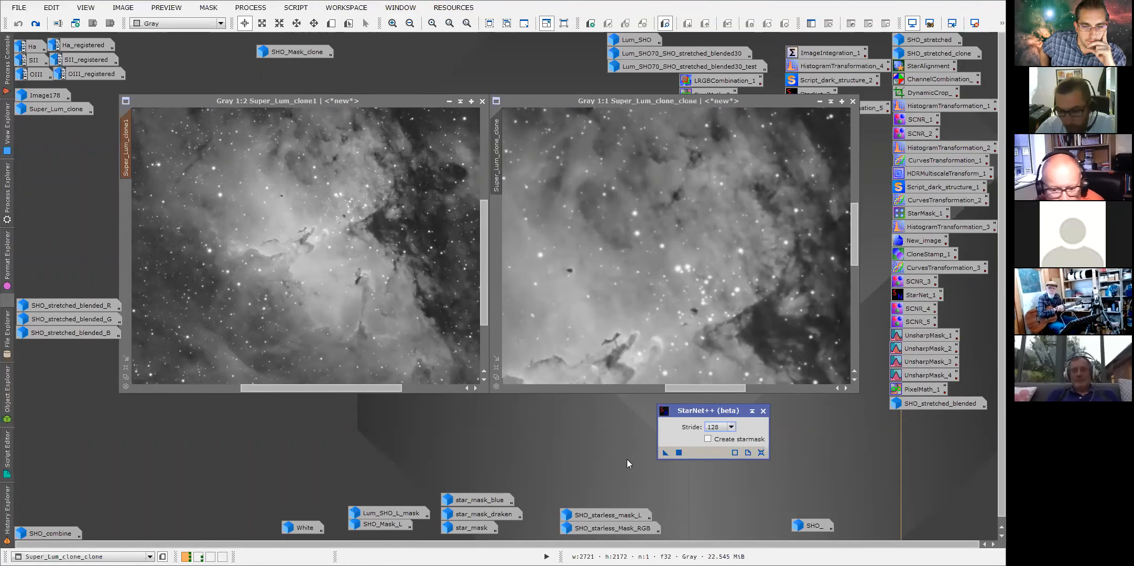
left_click_drag(729, 416, 692, 403)
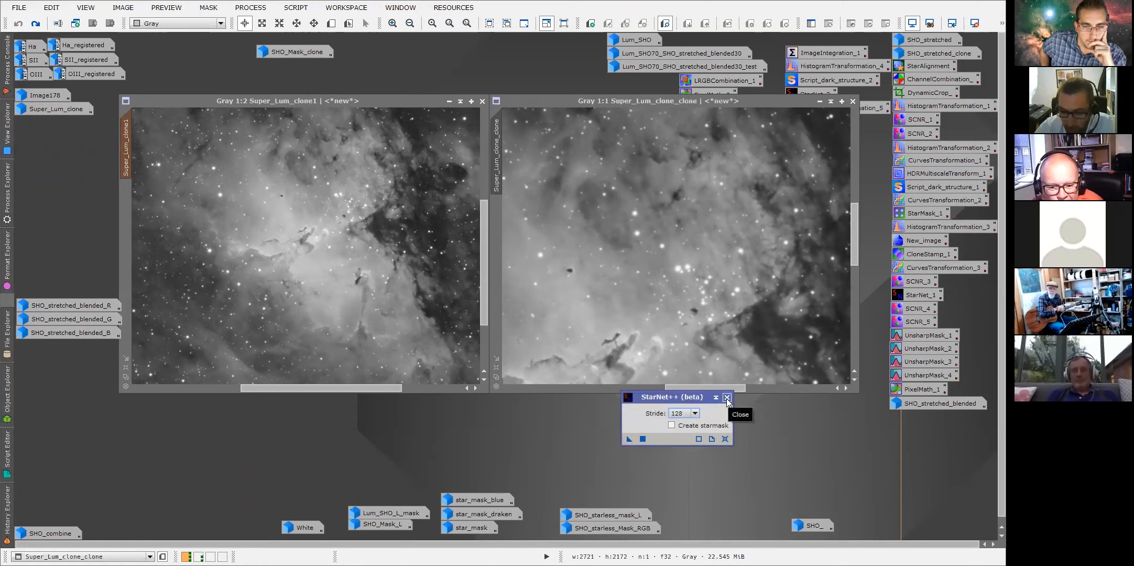
Create a StarNet process icon on the workspace and open its identifier and description dialogs without changes.
left_click_drag(628, 440, 673, 470)
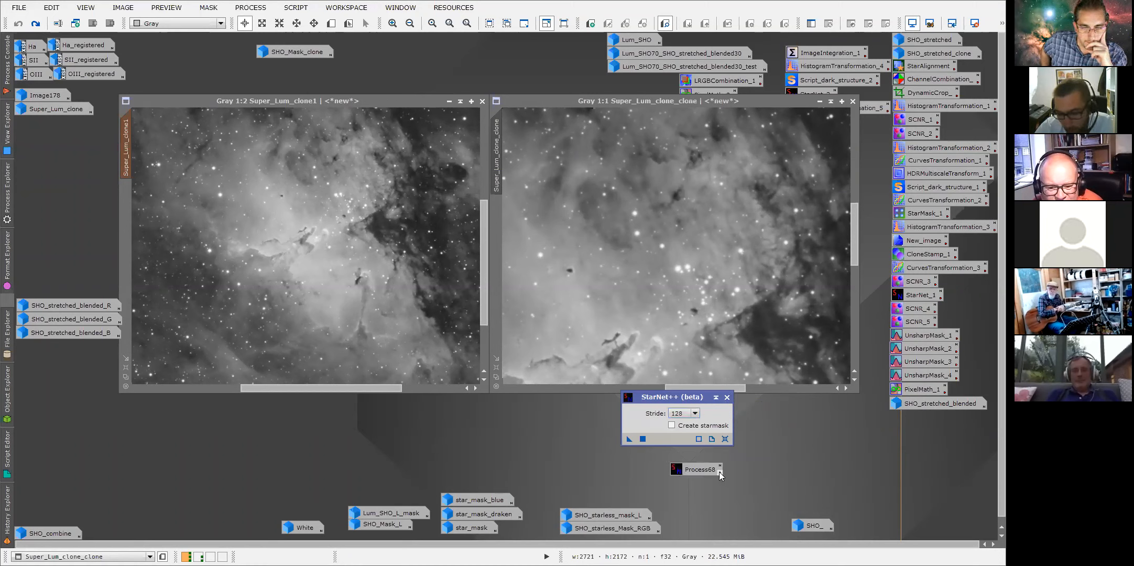
left_click(719, 467)
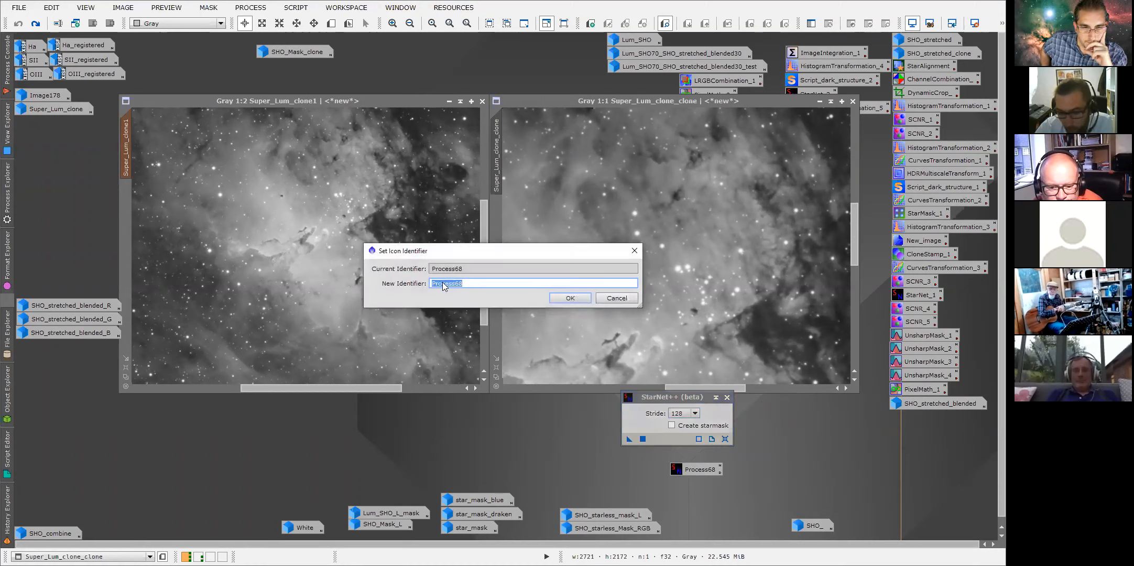
left_click(575, 299)
right_click(694, 469)
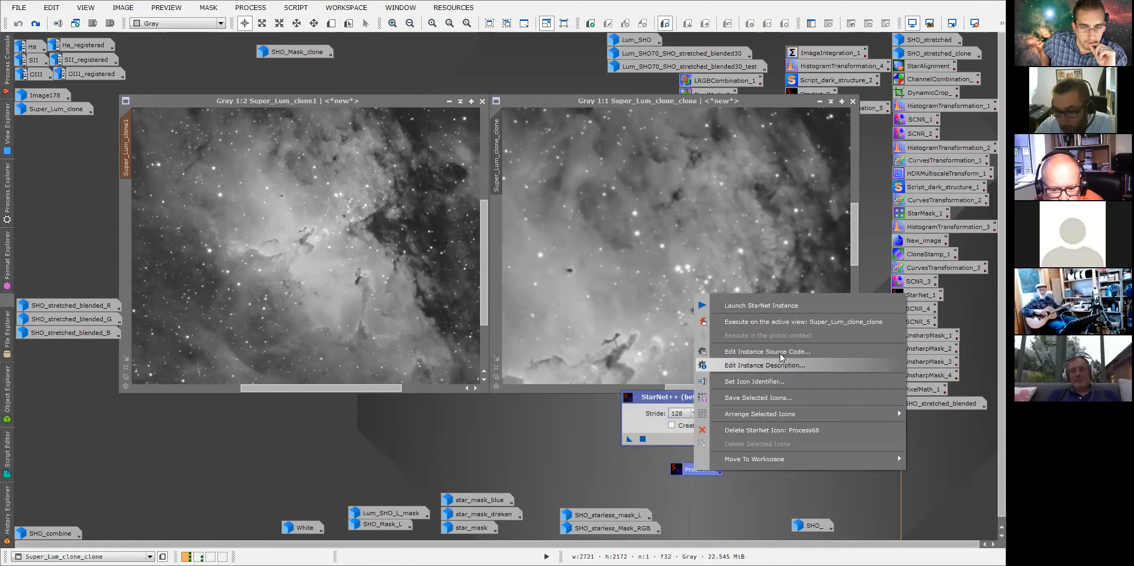
left_click(774, 366)
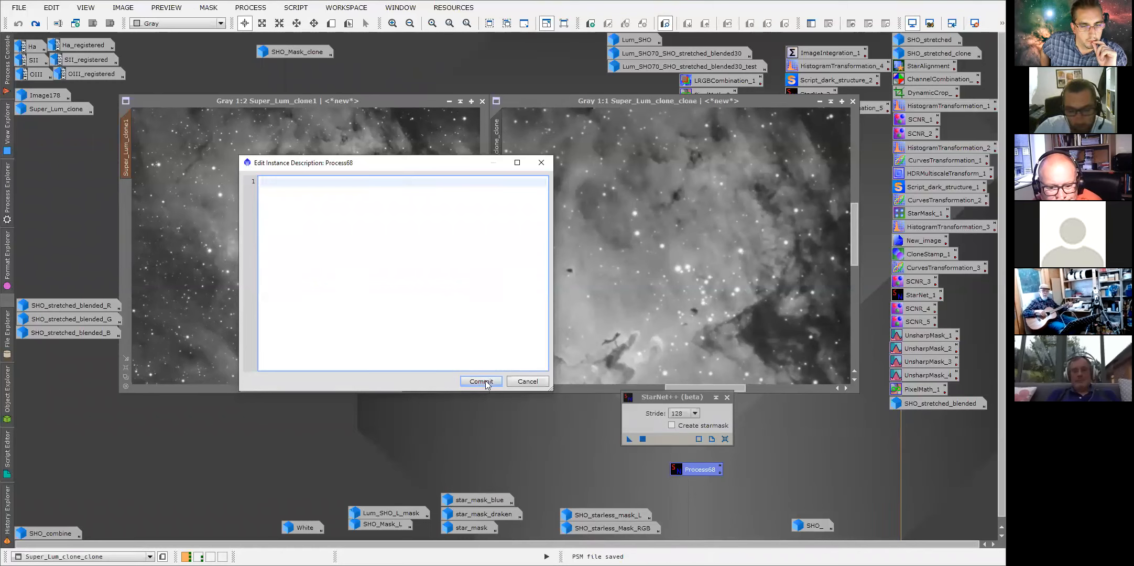
left_click(529, 382)
Close the StarNet dialog and delete the StarNet process icon.
left_click(726, 397)
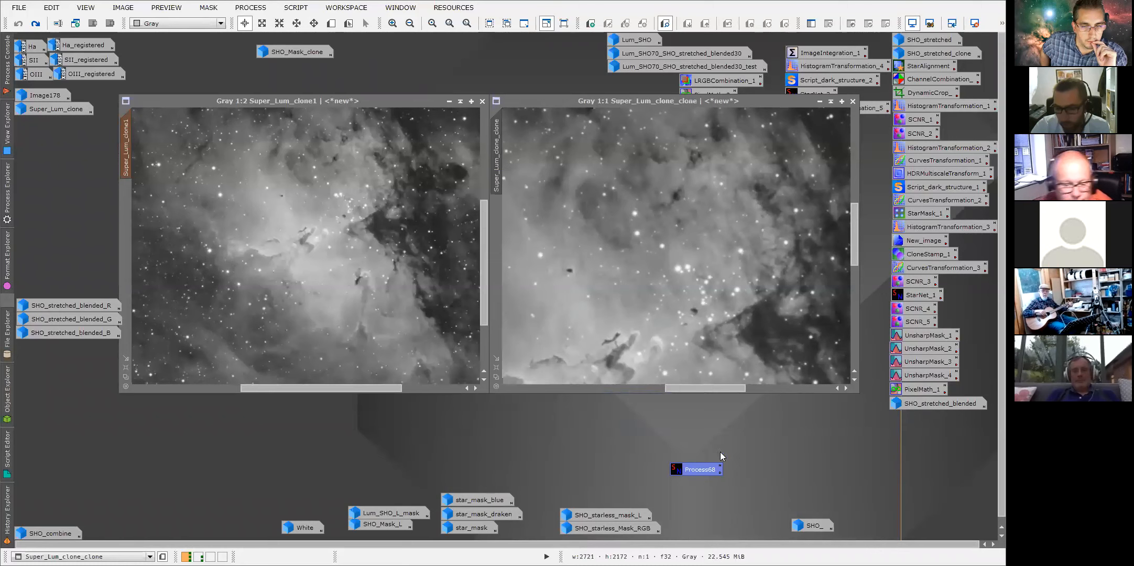
right_click(705, 469)
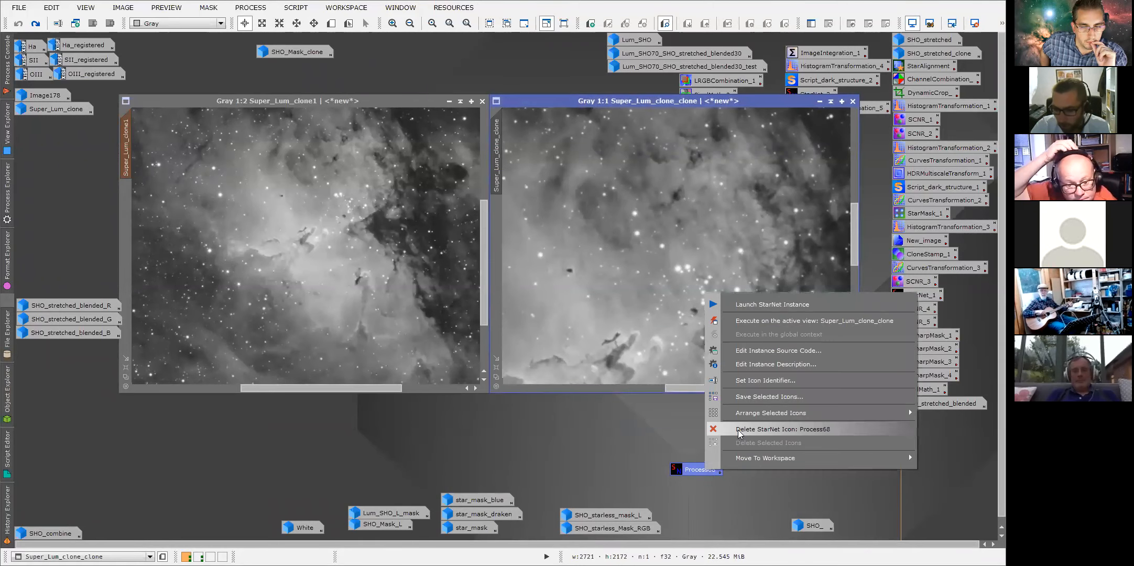
left_click(759, 429)
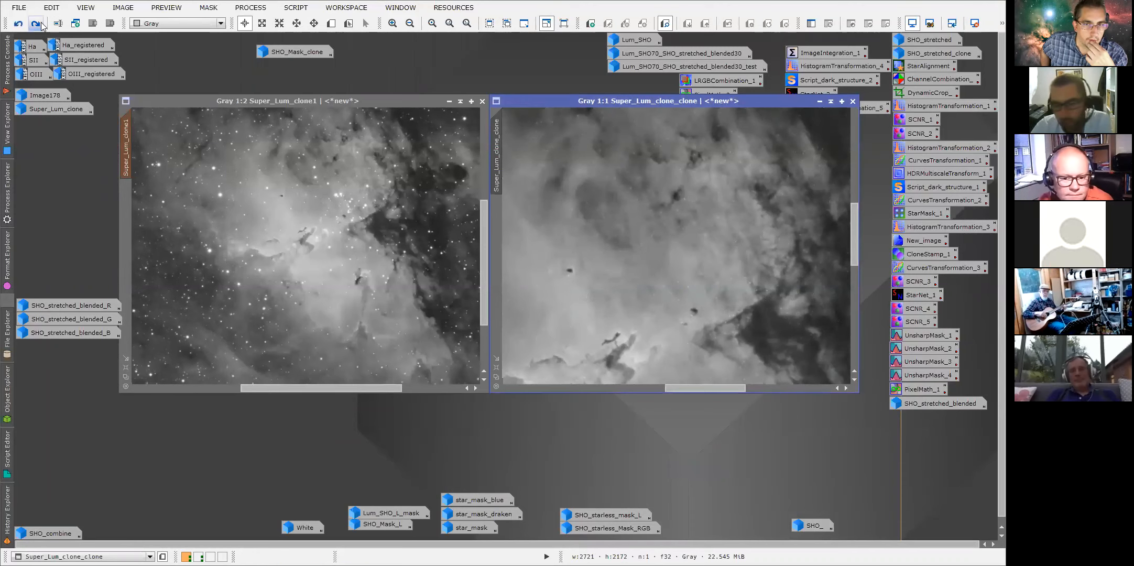
Undo and redo the StarNet and HistogramTransformation steps on Super_Lum_clone_clone to compare the states.
scroll(568, 210, "up", 1)
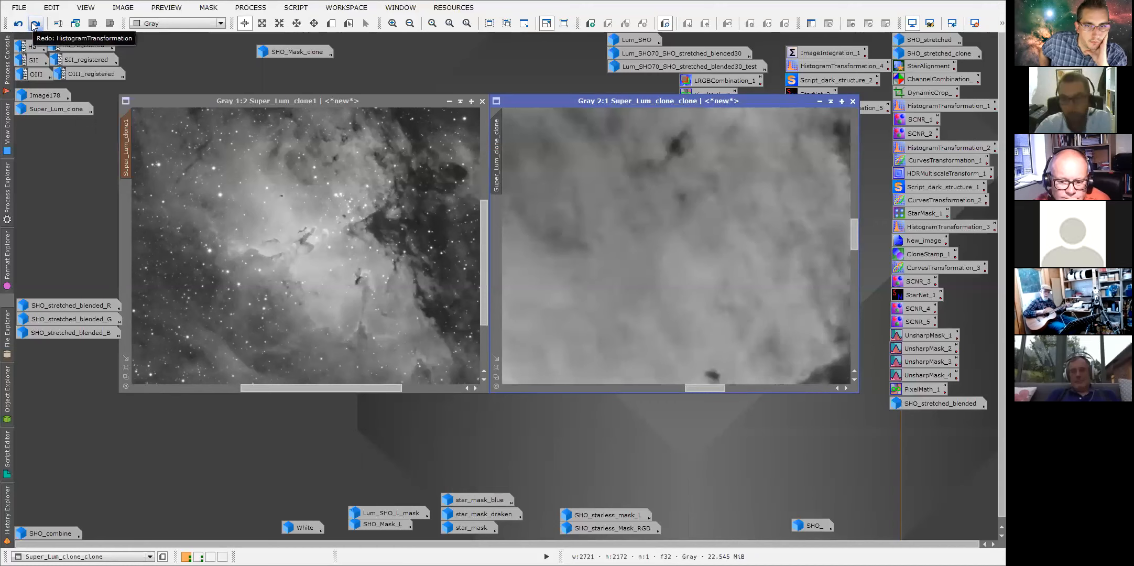
left_click(34, 24)
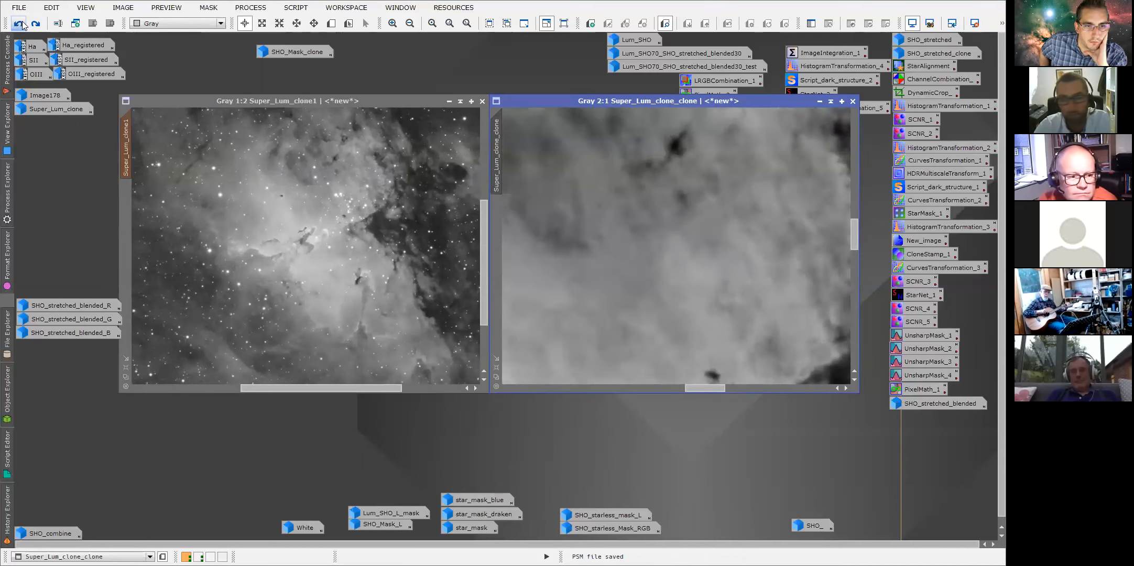
left_click(23, 25)
left_click(24, 26)
left_click(35, 25)
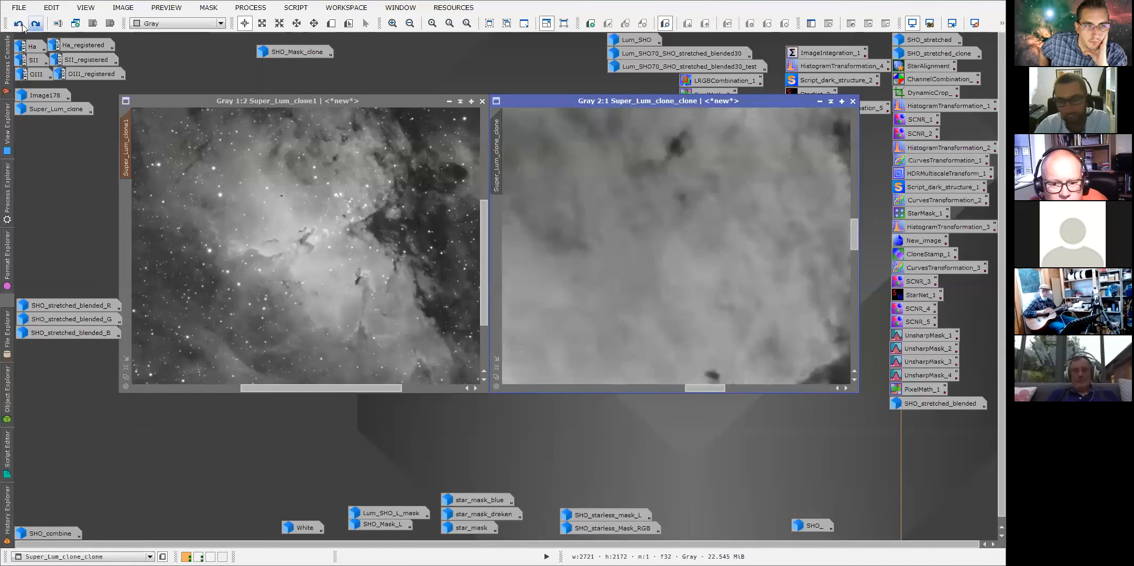
left_click(24, 25)
left_click(35, 25)
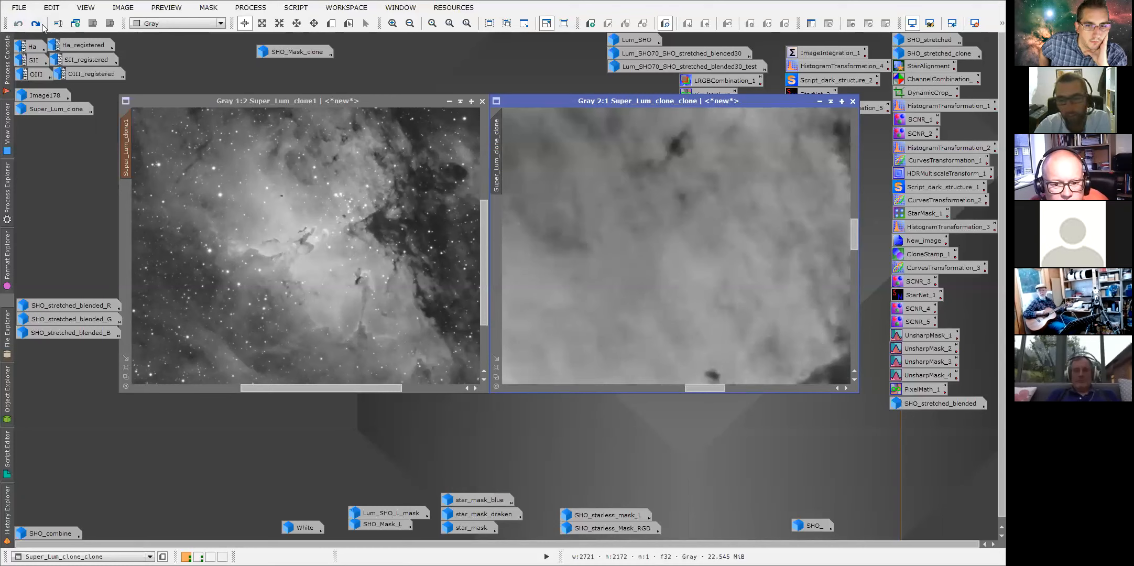
left_click(36, 24)
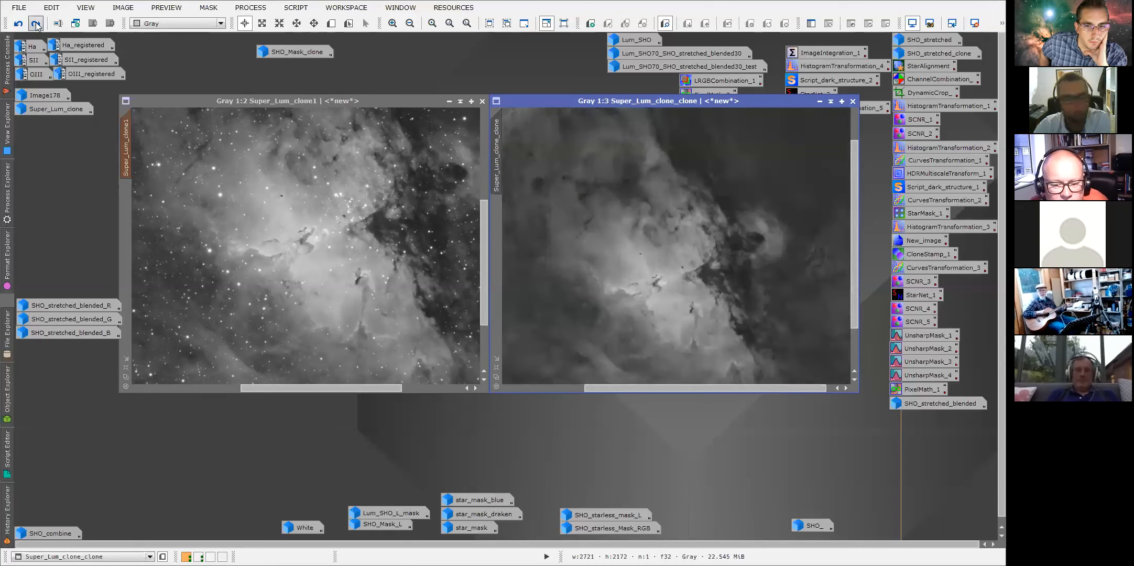
scroll(721, 239, "down", 1)
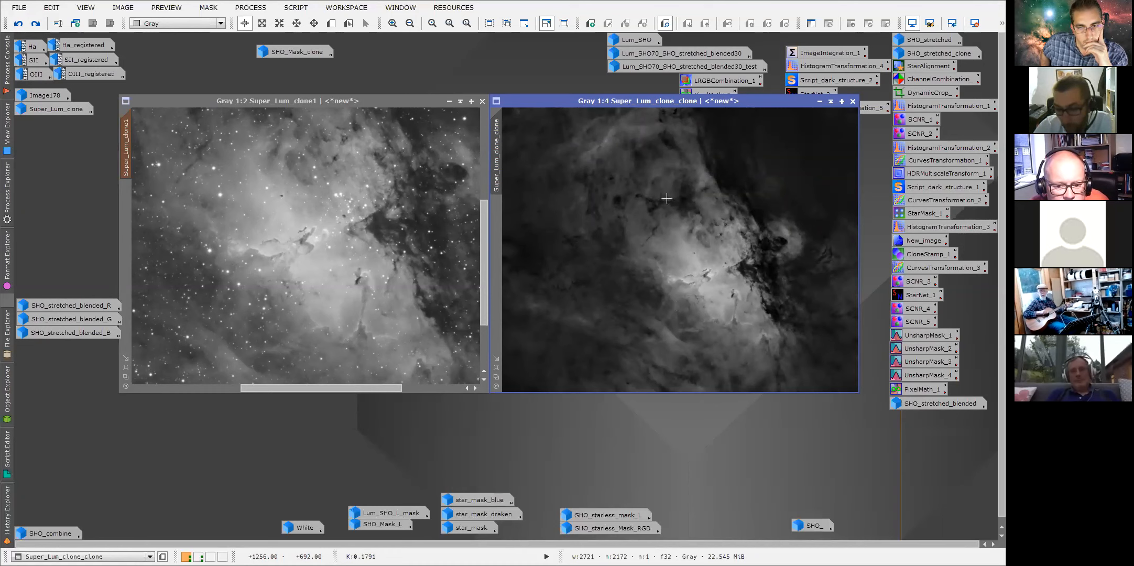
scroll(577, 286, "up", 2)
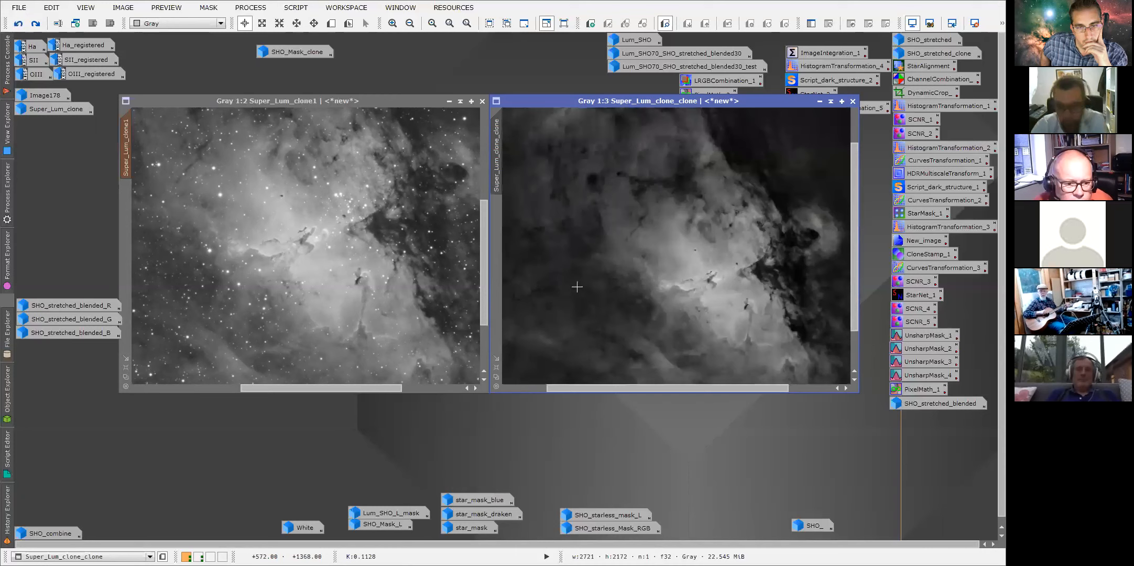
Pan around Super_Lum_clone_clone at 1:2 to examine the starless nebulosity around the Pillars.
left_click_drag(682, 387, 597, 388)
left_click_drag(852, 282, 854, 323)
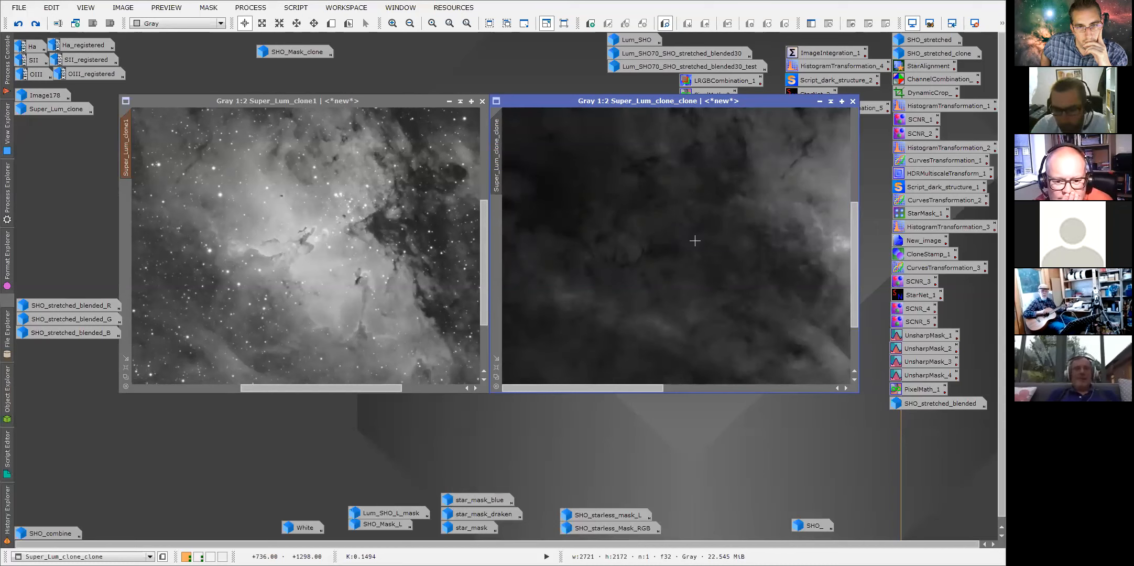
left_click_drag(854, 282, 846, 240)
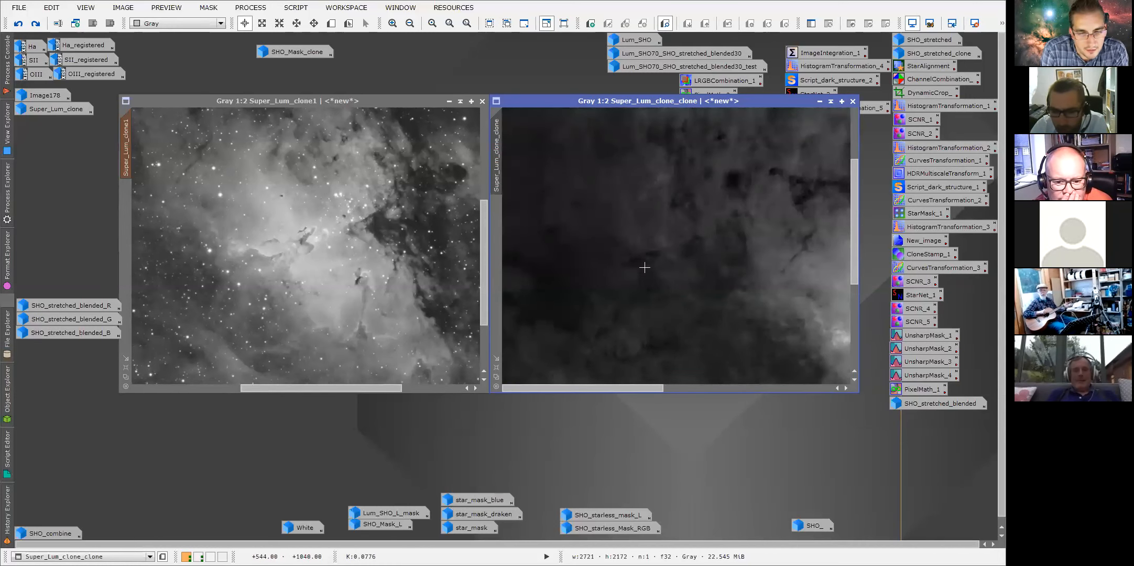
left_click_drag(855, 241, 860, 182)
left_click_drag(591, 388, 652, 389)
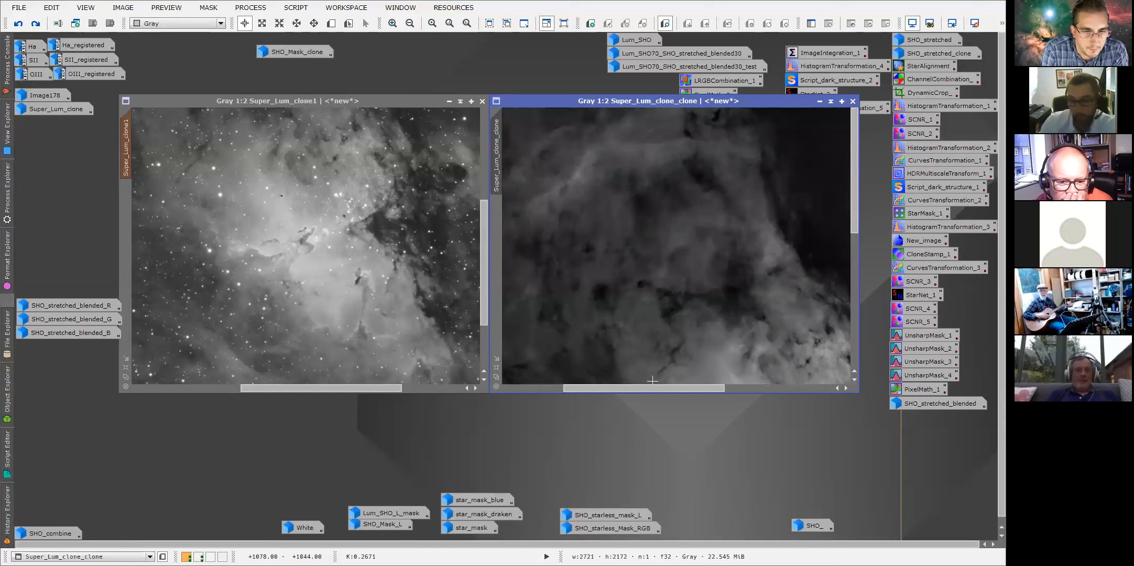
left_click_drag(683, 387, 698, 388)
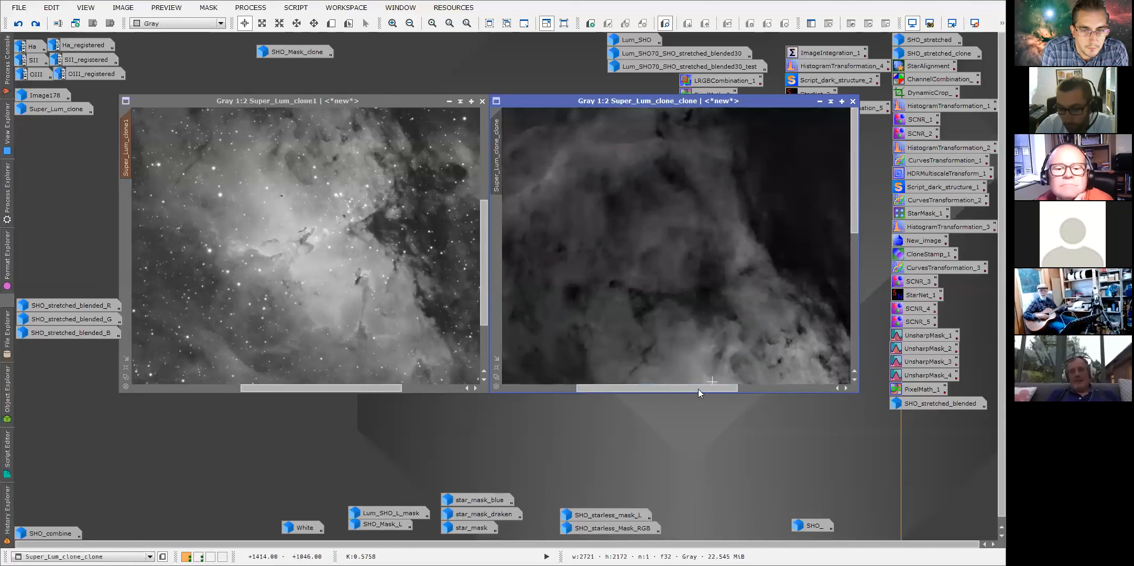
left_click_drag(857, 215, 854, 292)
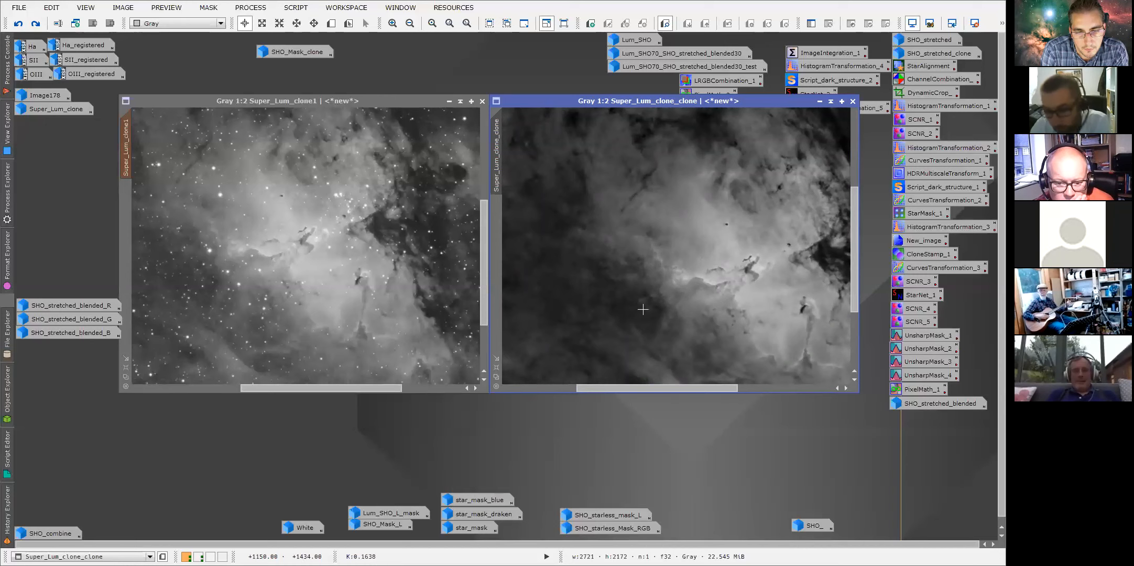
left_click_drag(672, 387, 693, 389)
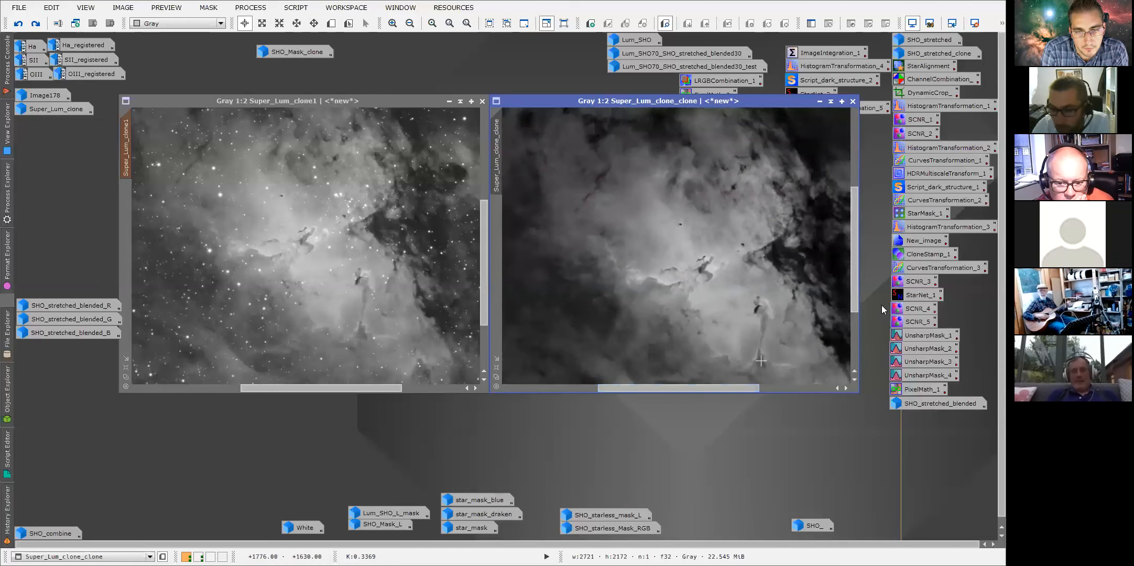
mouse_move(855, 287)
left_mouse_down()
mouse_move(855, 262)
mouse_move(857, 294)
left_mouse_up()
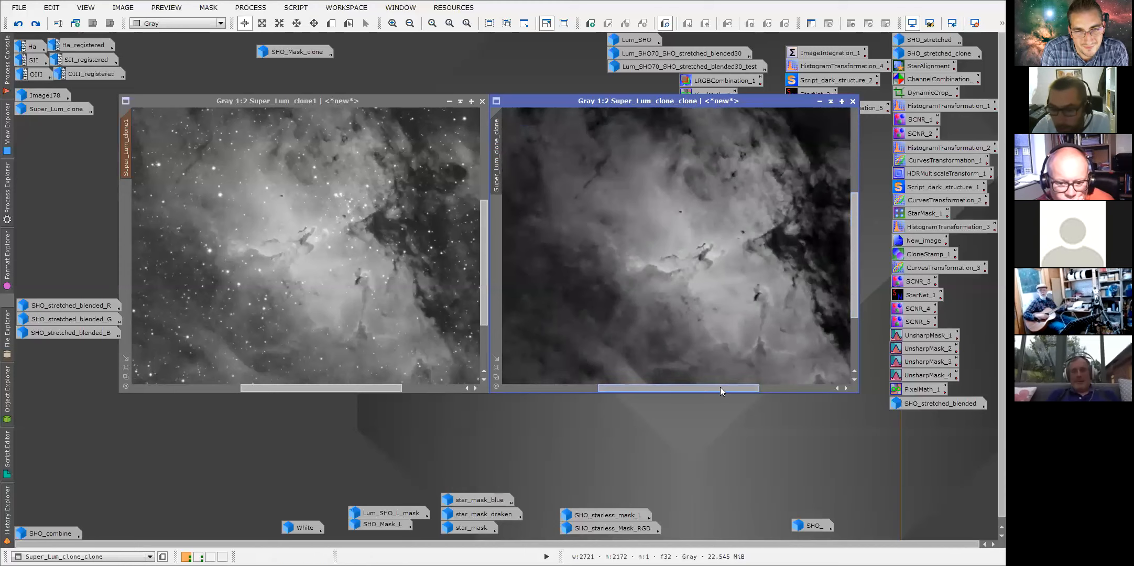
Zoom Super_Lum_clone_clone to 1:1 and toggle undo and redo of the StarNet step to compare starless and starry views.
left_click_drag(720, 388, 726, 387)
scroll(722, 315, "up", 1)
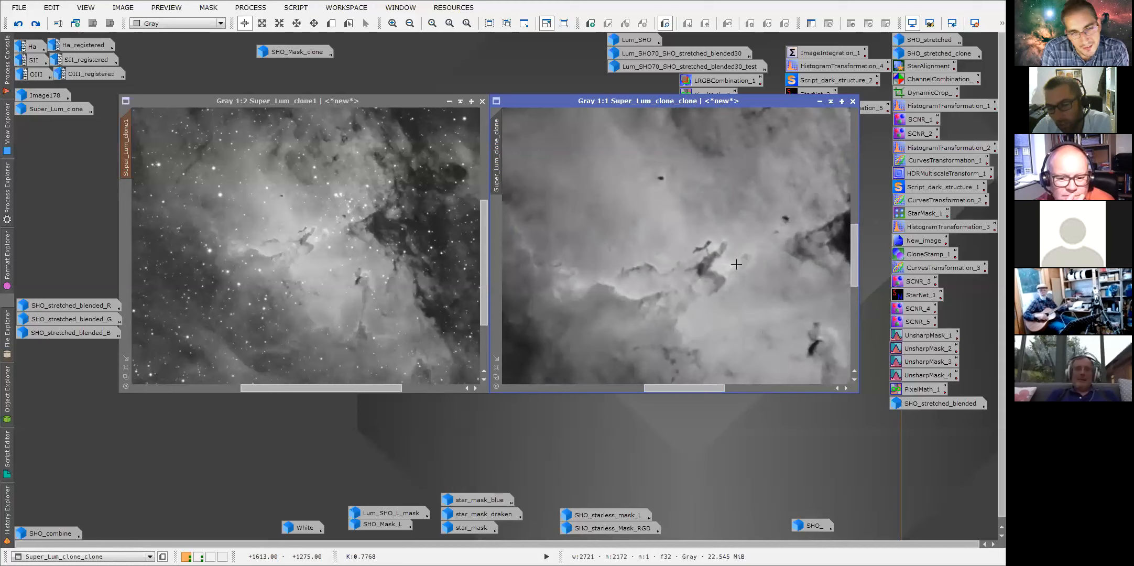
left_click(19, 23)
left_click(19, 23)
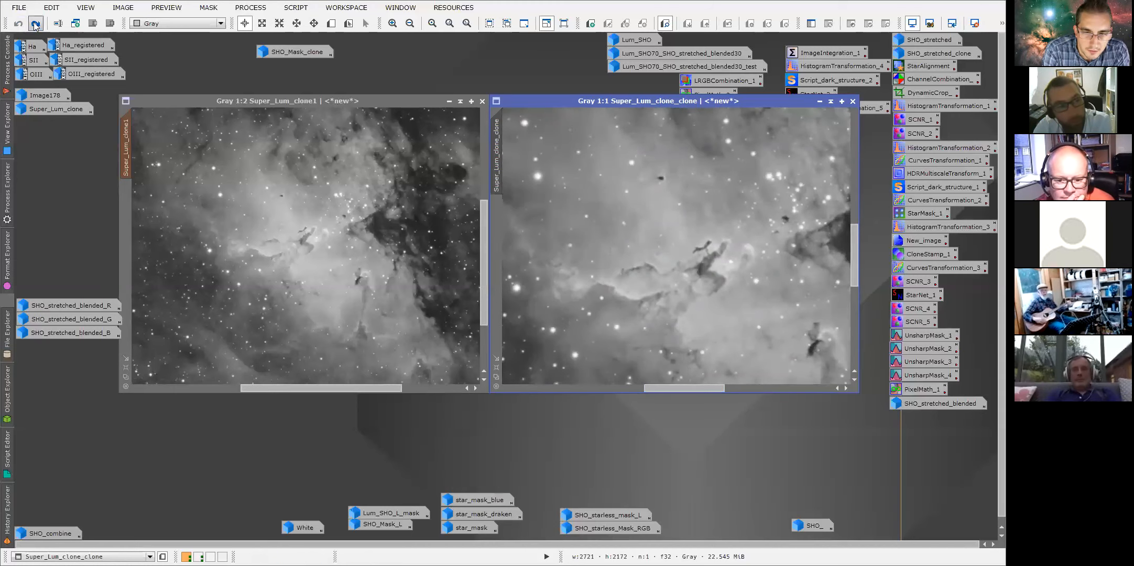
left_click(19, 24)
left_click(18, 24)
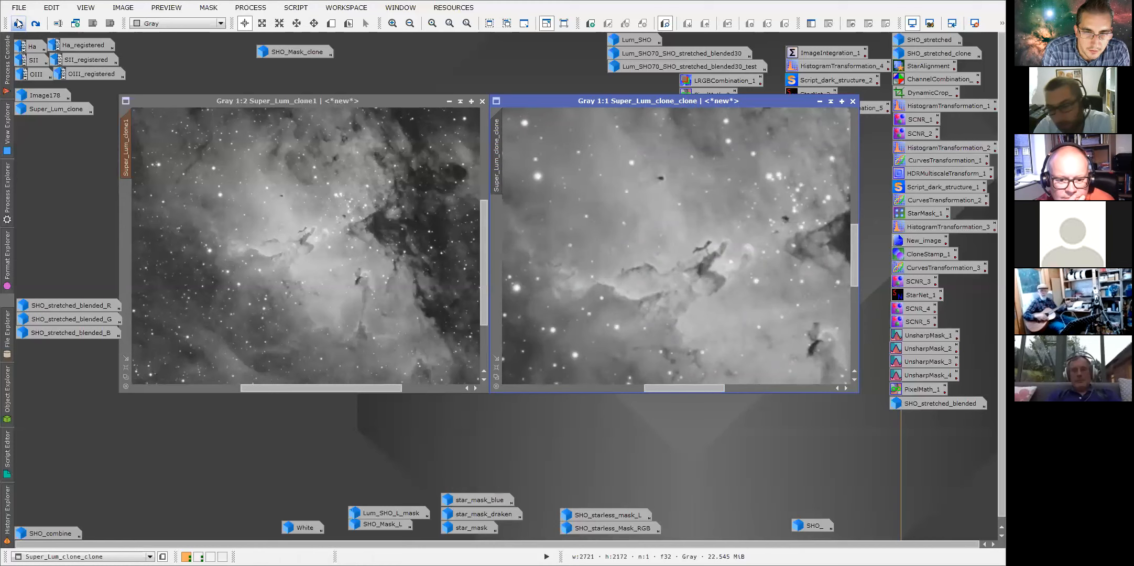
left_click(35, 23)
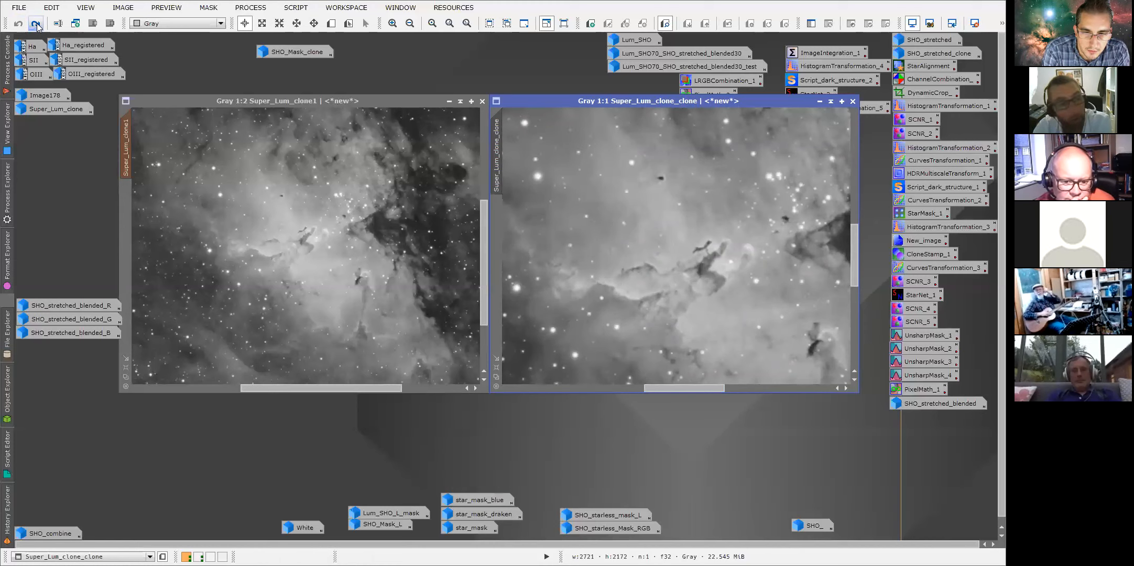
left_click(35, 24)
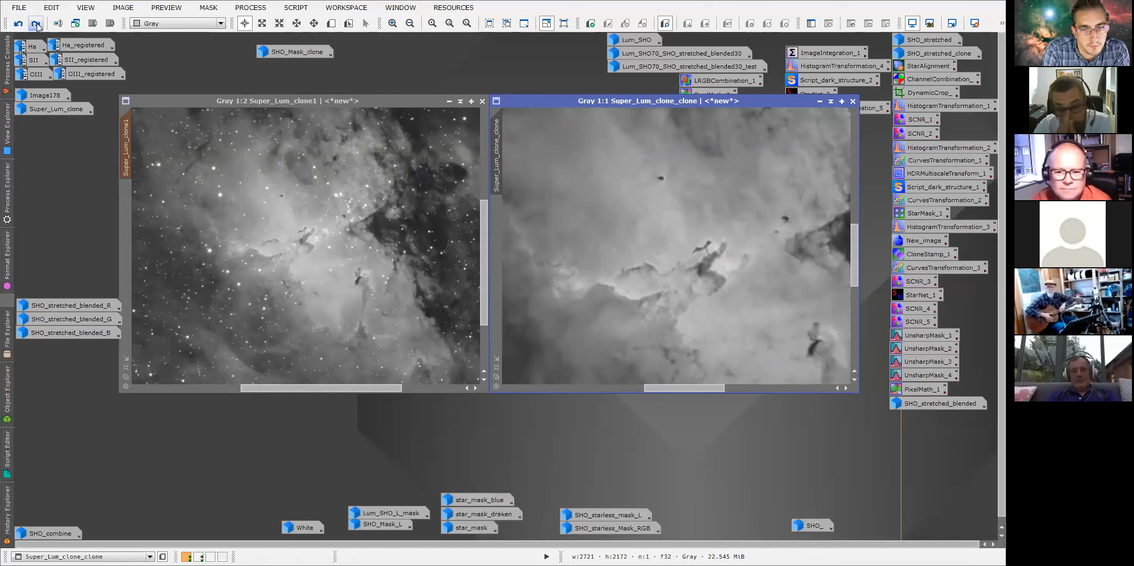
left_click(23, 25)
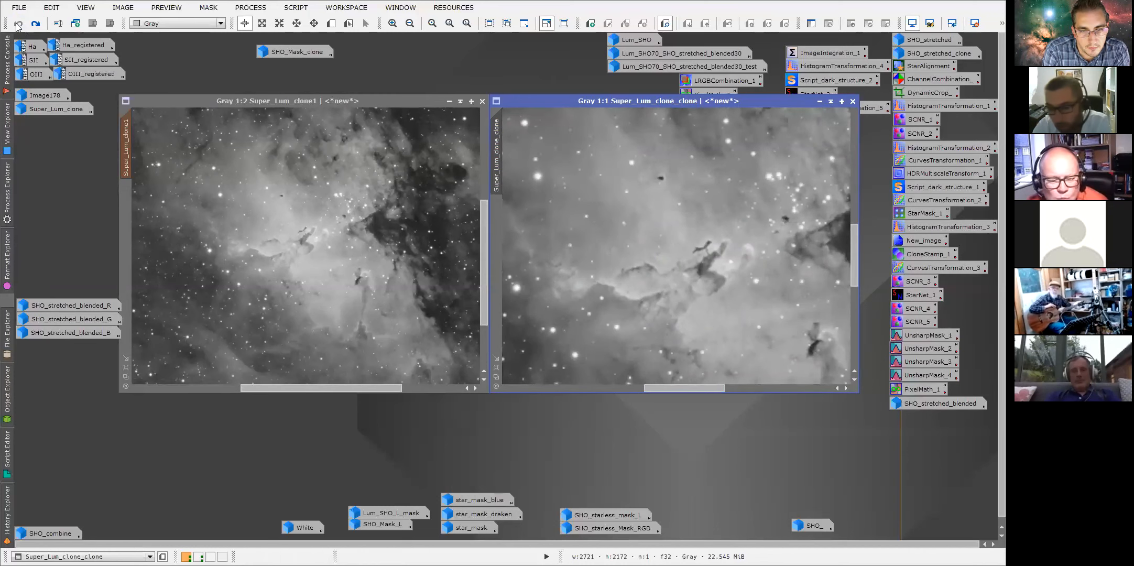
left_click(35, 24)
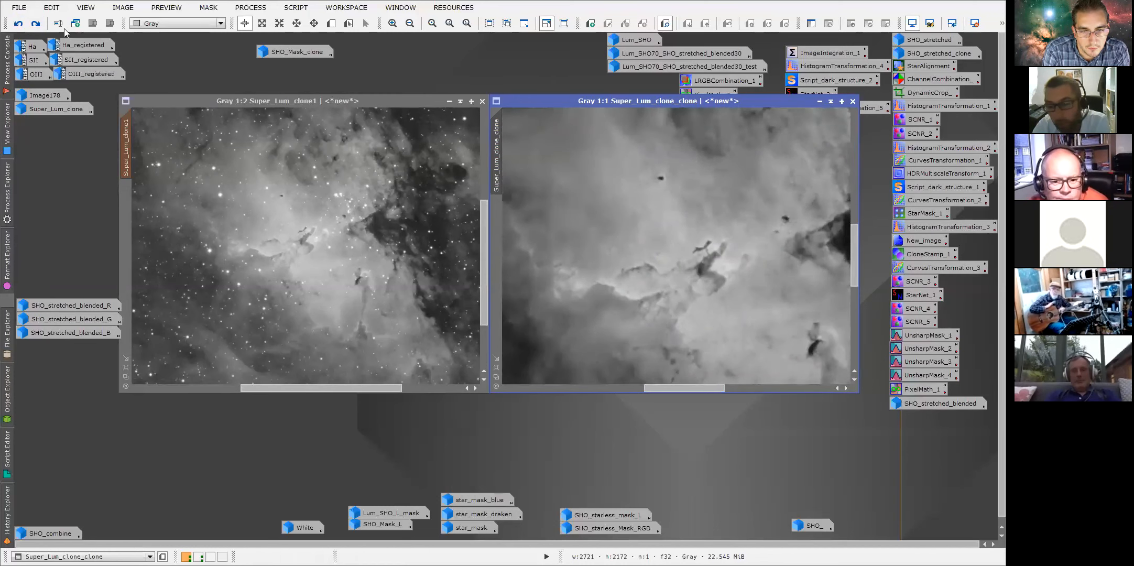
Minimize Super_Lum_clone_clone and open the History Explorer for Super_Lum_clone1.
left_click(819, 101)
right_click(128, 132)
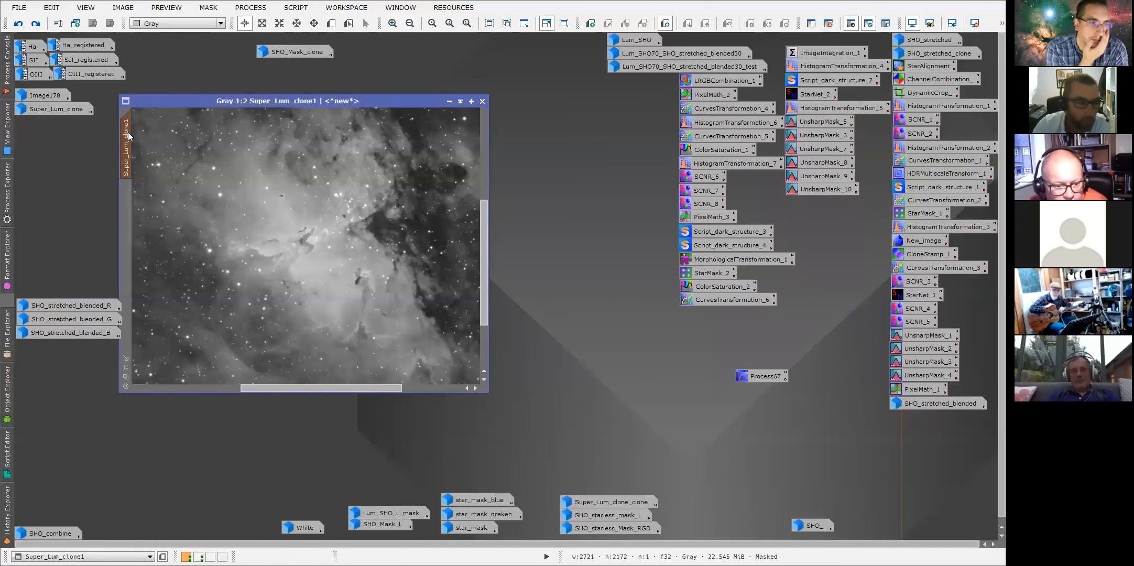
left_click(173, 234)
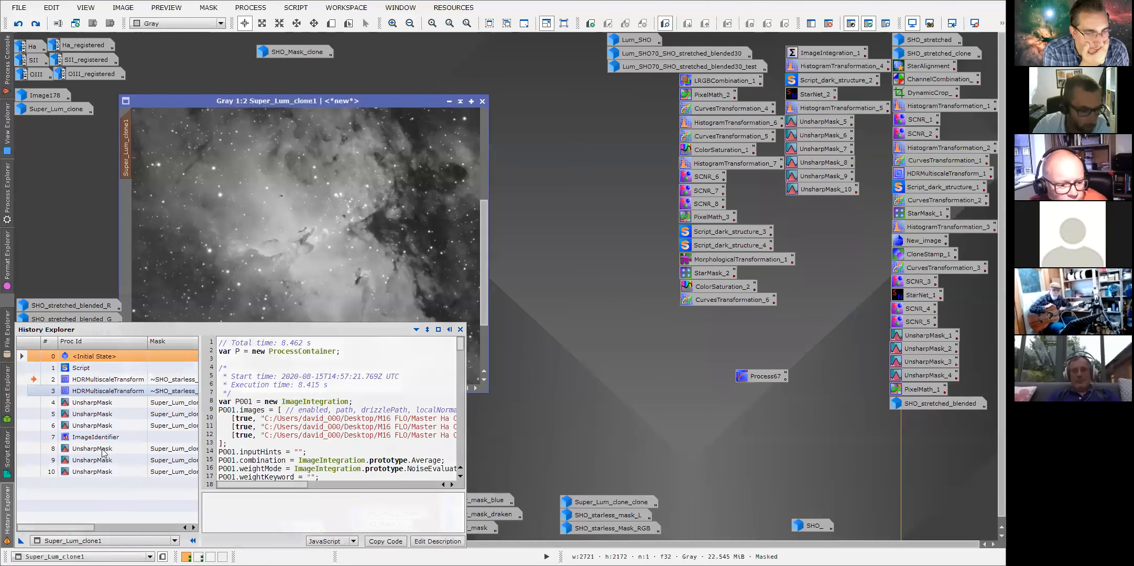
Open the HDRMultiscaleTransform history entry's parameters, untick To lightness and Lightness mask, and close the dialog.
double_click(65, 379)
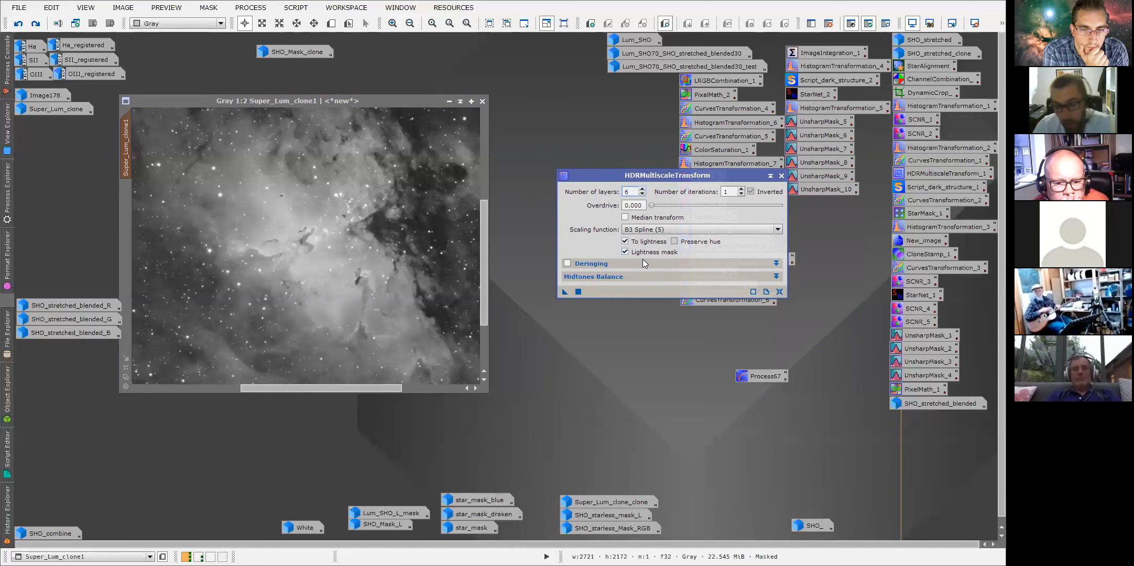
mouse_move(643, 259)
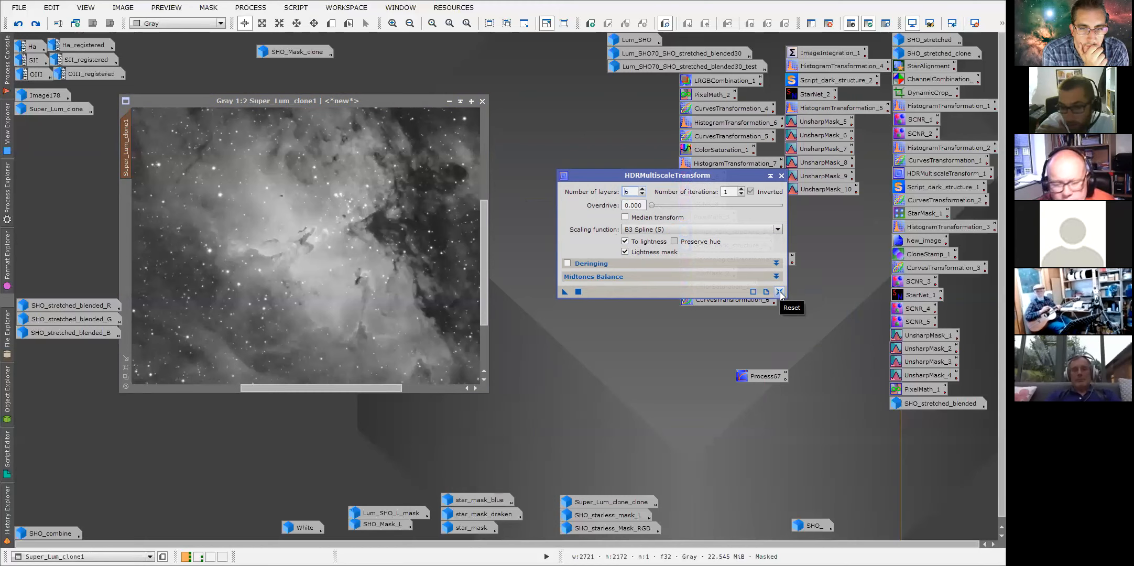
left_click(625, 252)
left_click(625, 241)
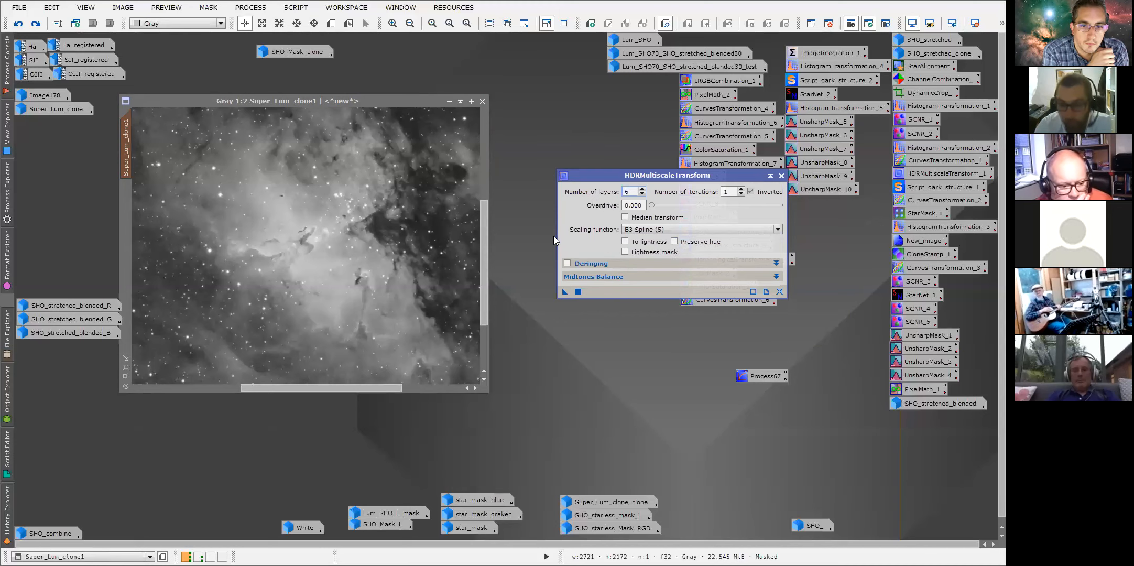
left_click(781, 176)
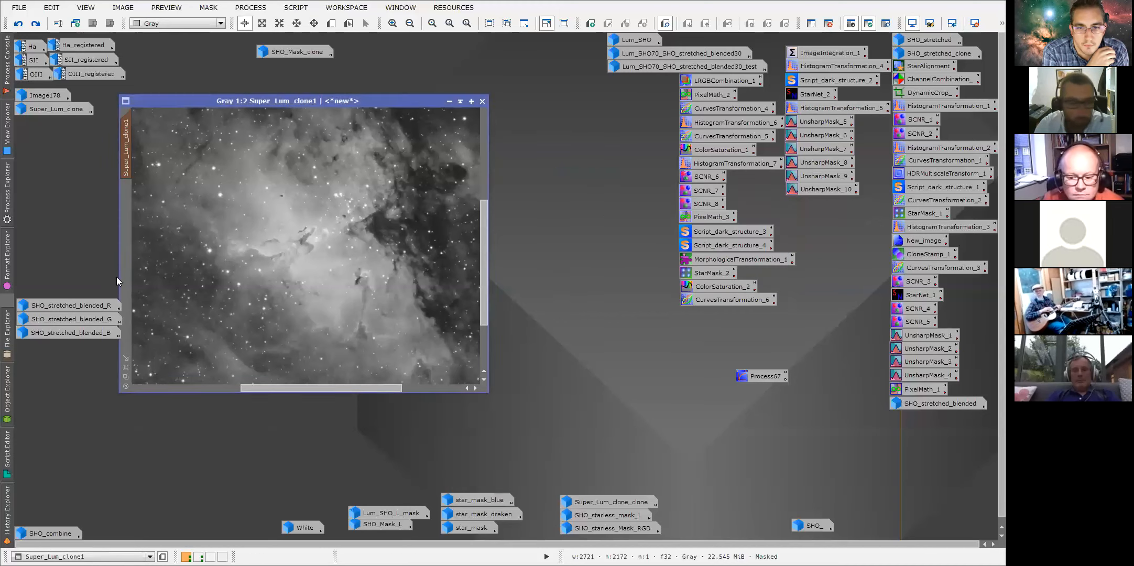
Step through Super_Lum_clone1's history states from Script through the HDRMultiscaleTransform entries to the first UnsharpMask.
right_click(12, 502)
left_click(21, 498)
mouse_move(12, 496)
left_click(36, 391)
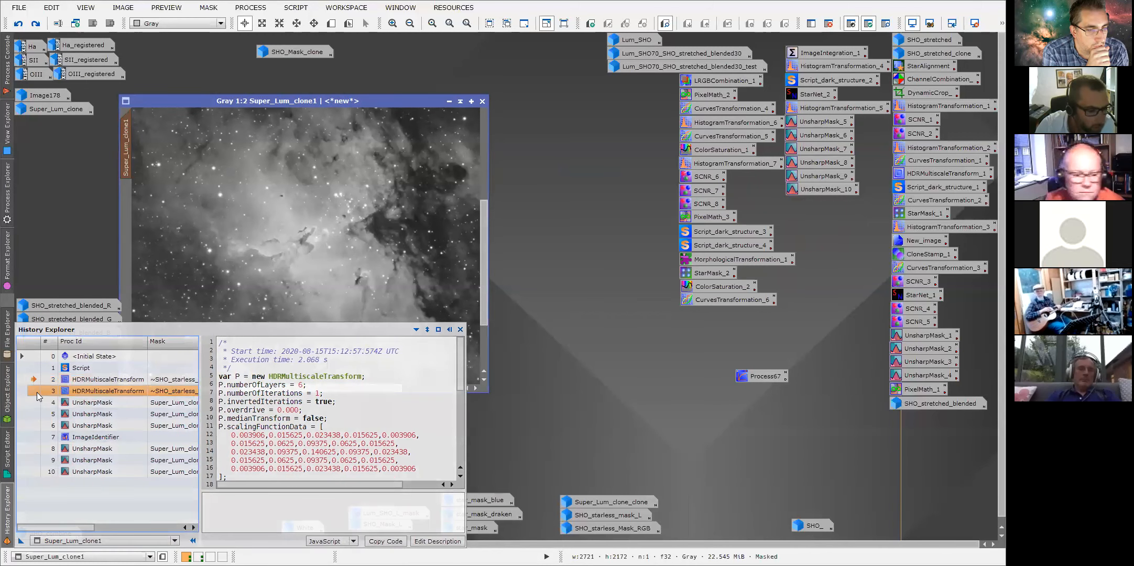
double_click(36, 391)
double_click(36, 382)
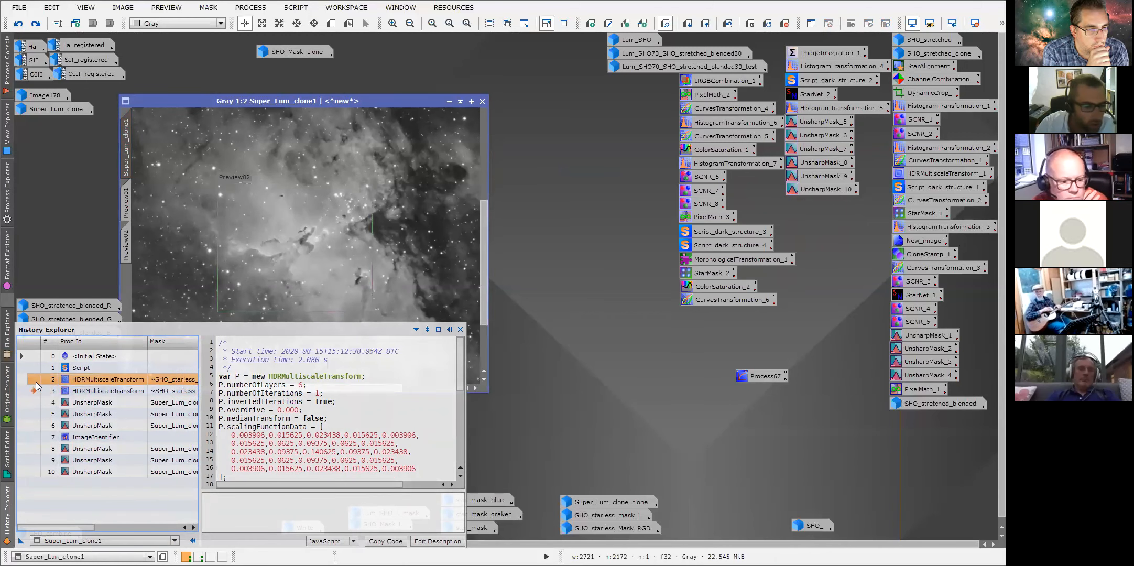
double_click(34, 368)
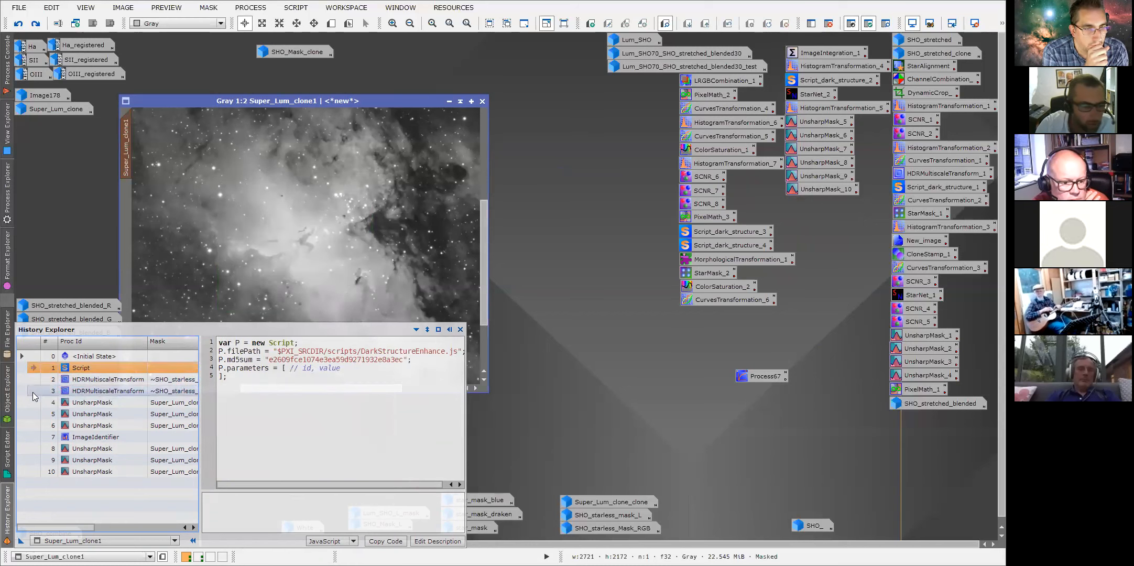
double_click(33, 392)
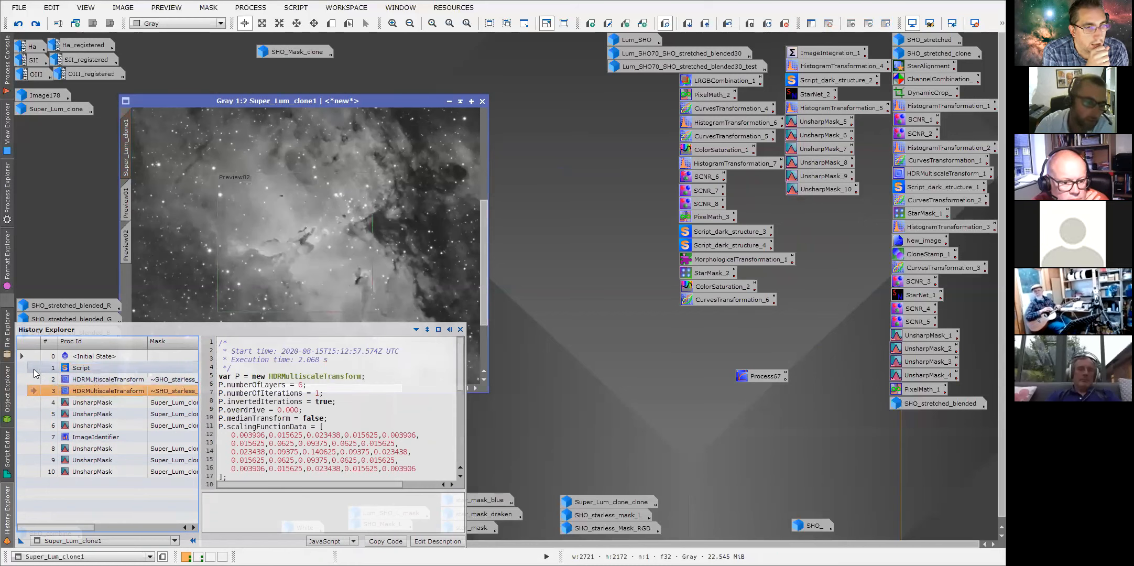
double_click(33, 368)
double_click(33, 392)
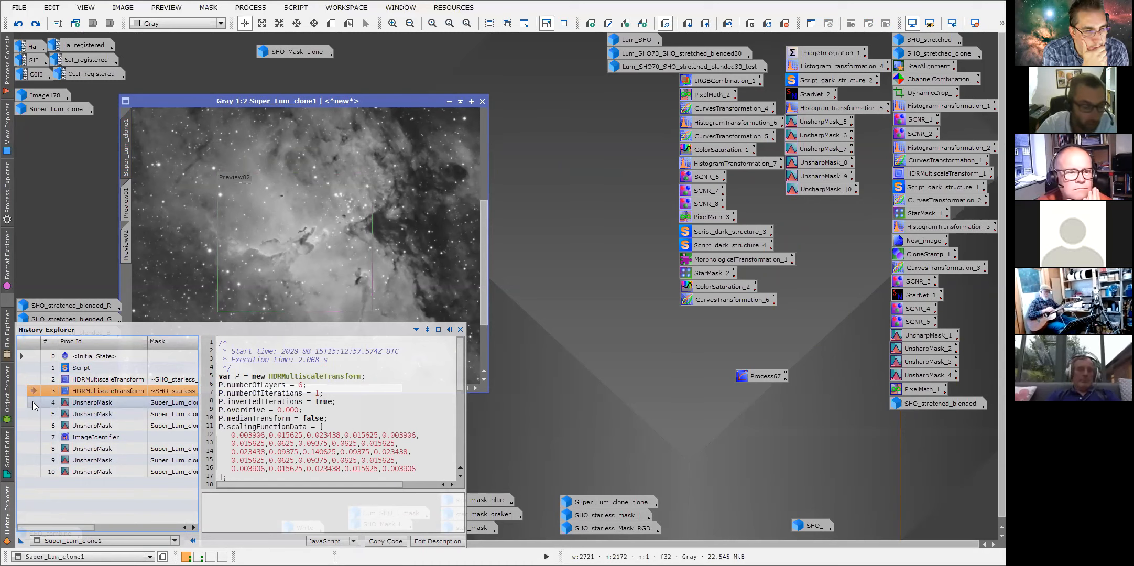
left_click(33, 403)
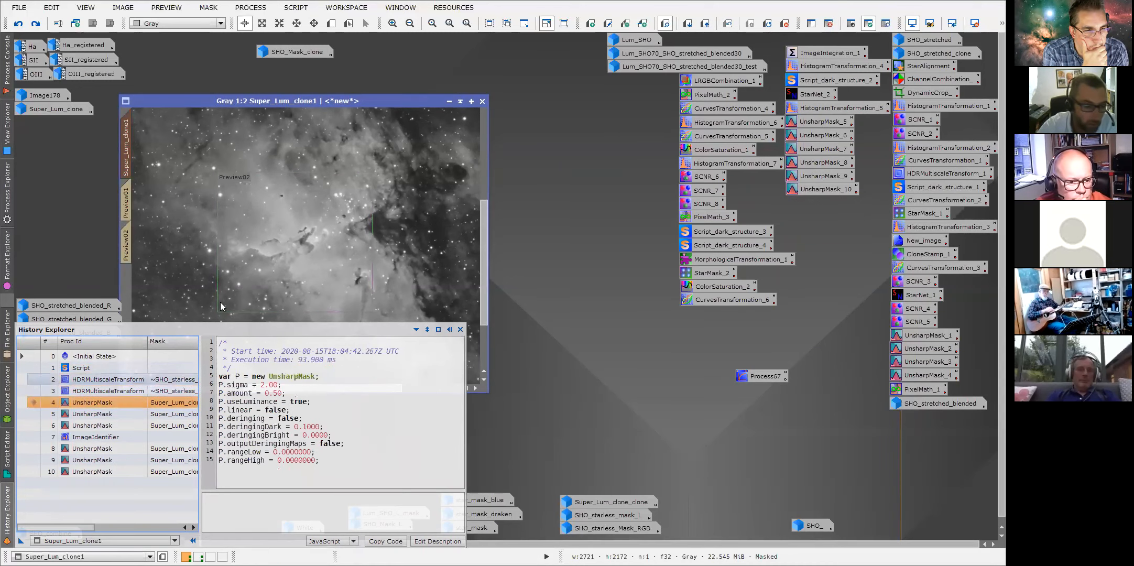
Zoom Super_Lum_clone1 to 1:1 and pan to the Pillars to examine the sharpened detail.
scroll(276, 259, "up", 1)
scroll(277, 259, "up", 1)
scroll(294, 260, "down", 1)
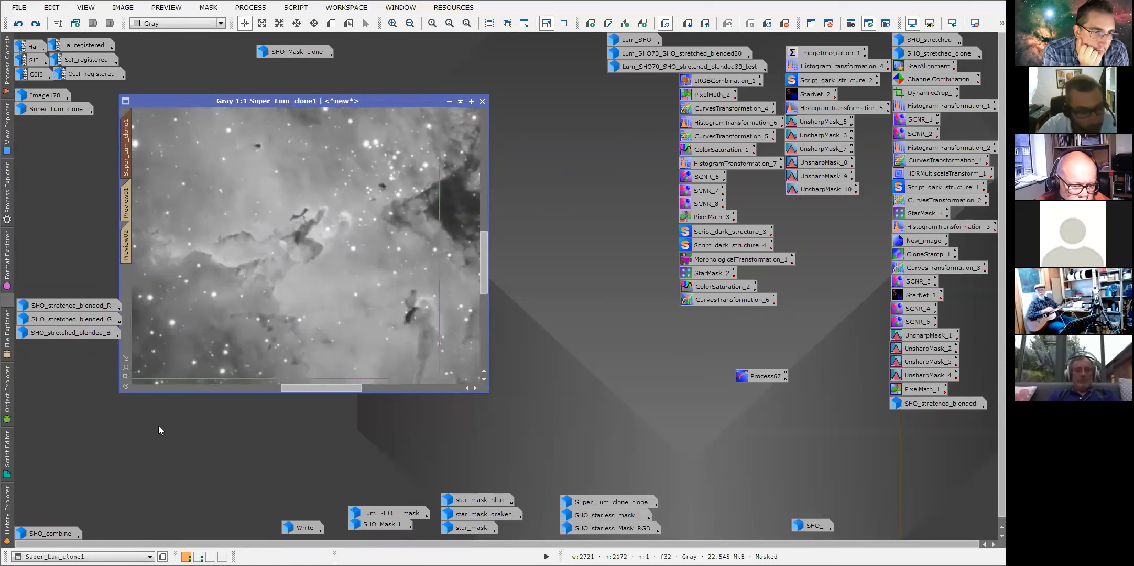
mouse_move(8, 526)
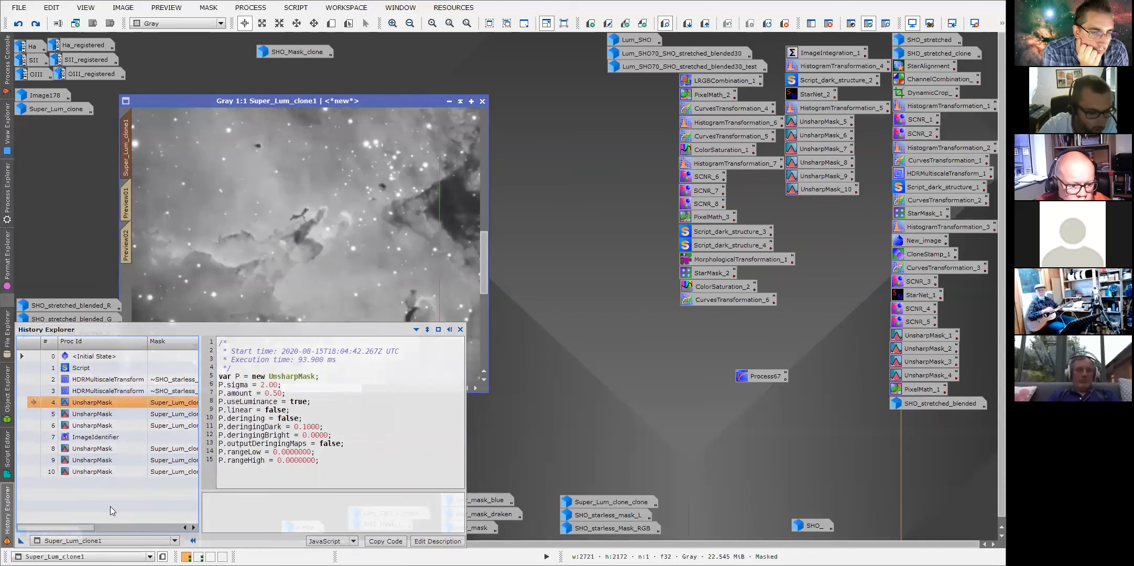
left_click_drag(87, 525, 114, 531)
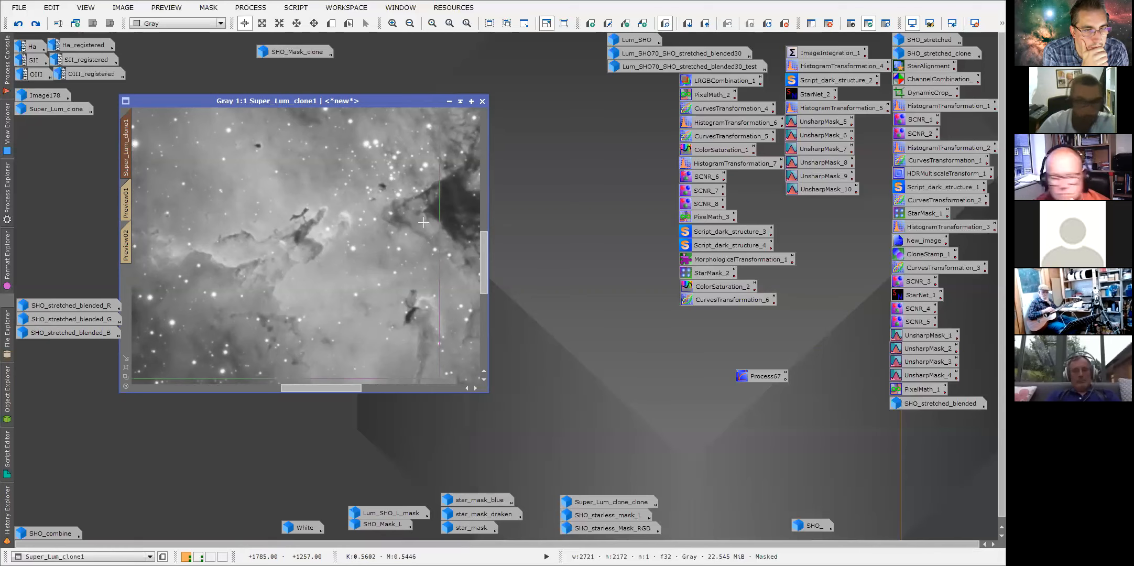
left_click_drag(301, 391, 290, 391)
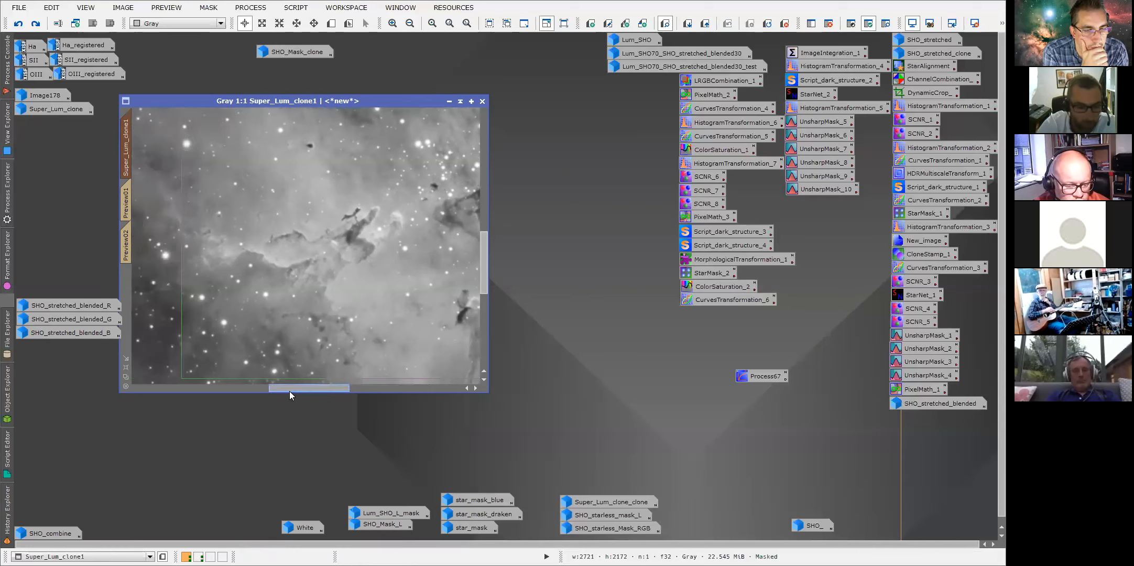
left_click_drag(482, 285, 485, 293)
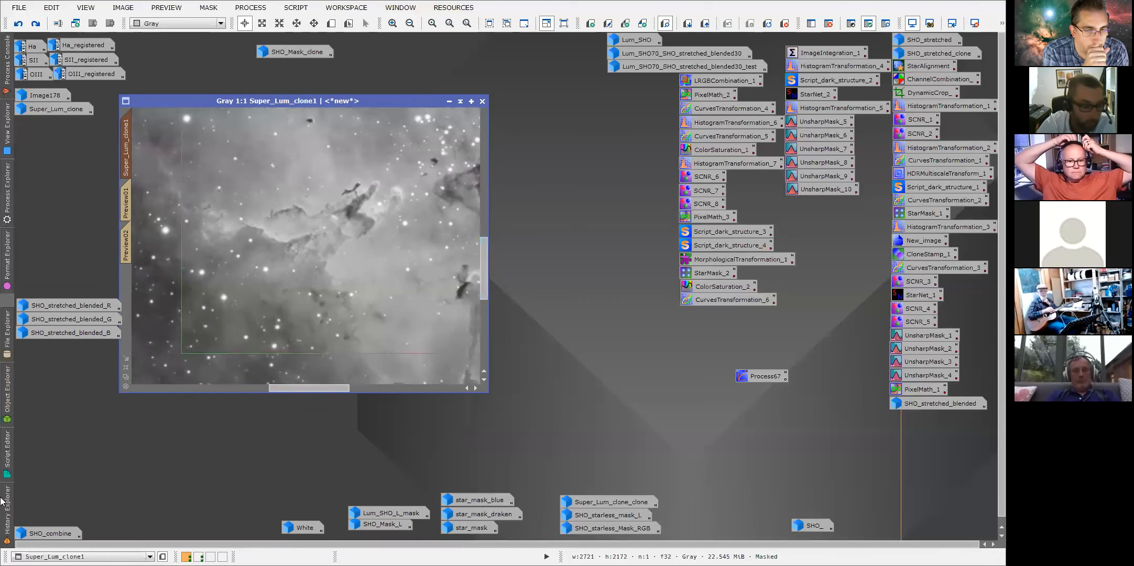
Open the parameters of the second UnsharpMask history entry and move its dialog aside.
mouse_move(8, 504)
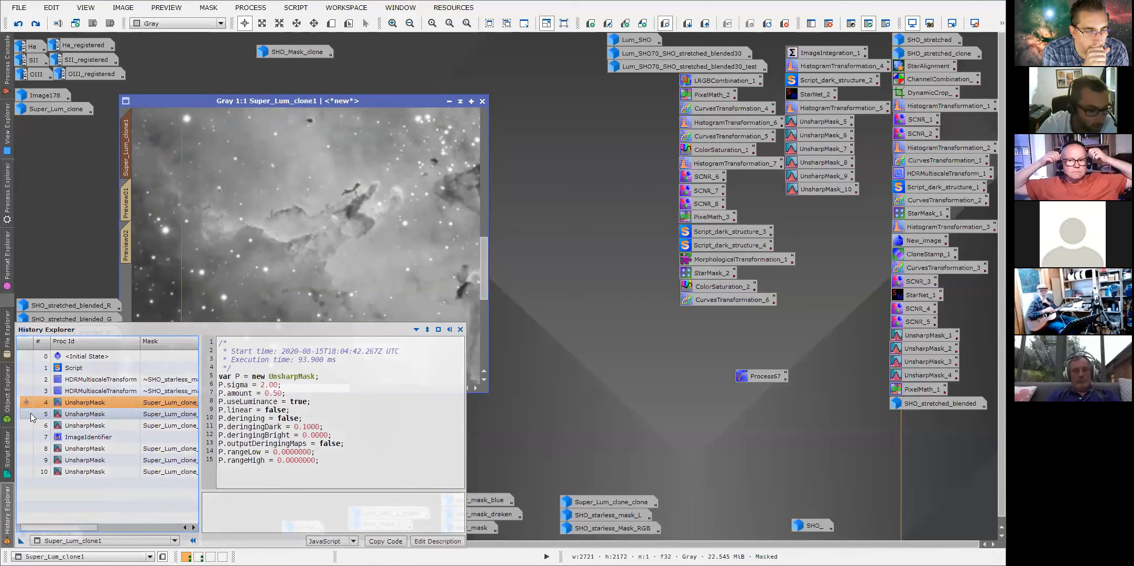
double_click(84, 414)
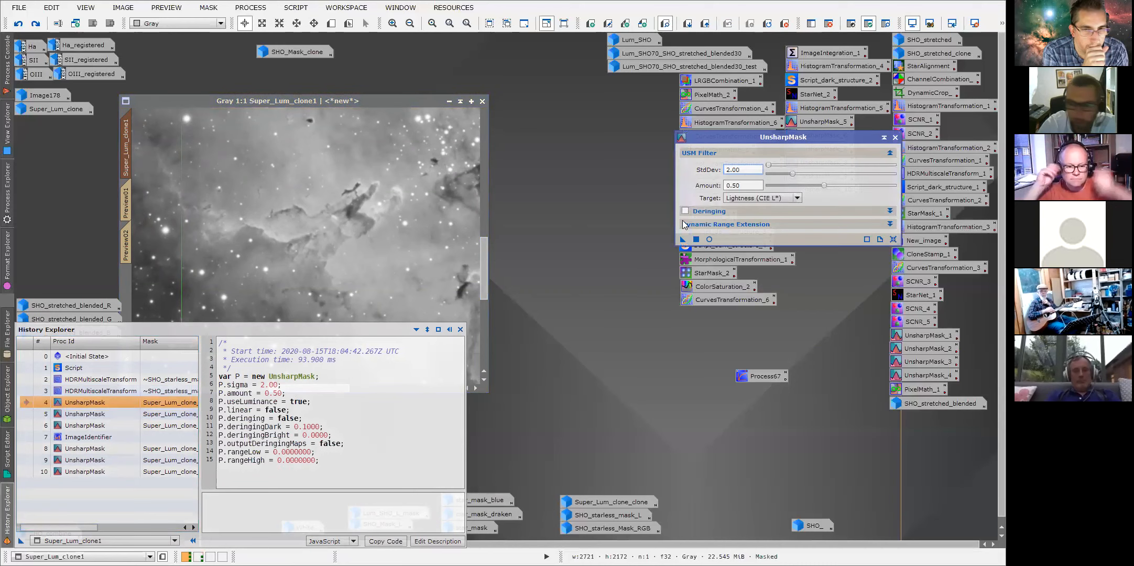
left_click_drag(763, 136, 735, 146)
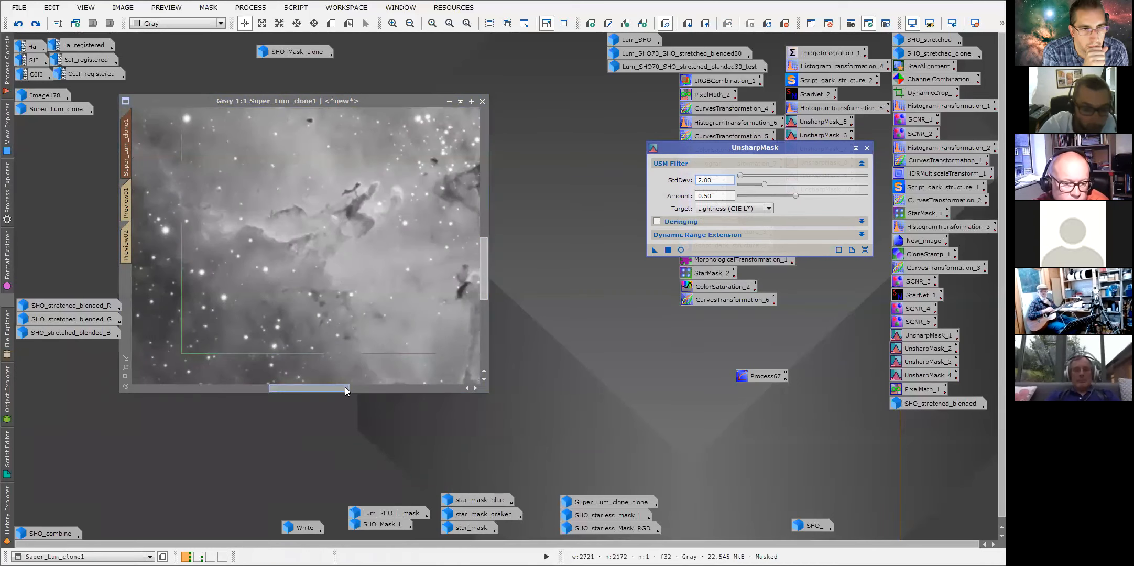
Pan across Super_Lum_clone1 at 1:1 and switch its history to the second UnsharpMask state to compare sharpening.
left_click_drag(345, 388, 319, 388)
left_click_drag(482, 245, 484, 214)
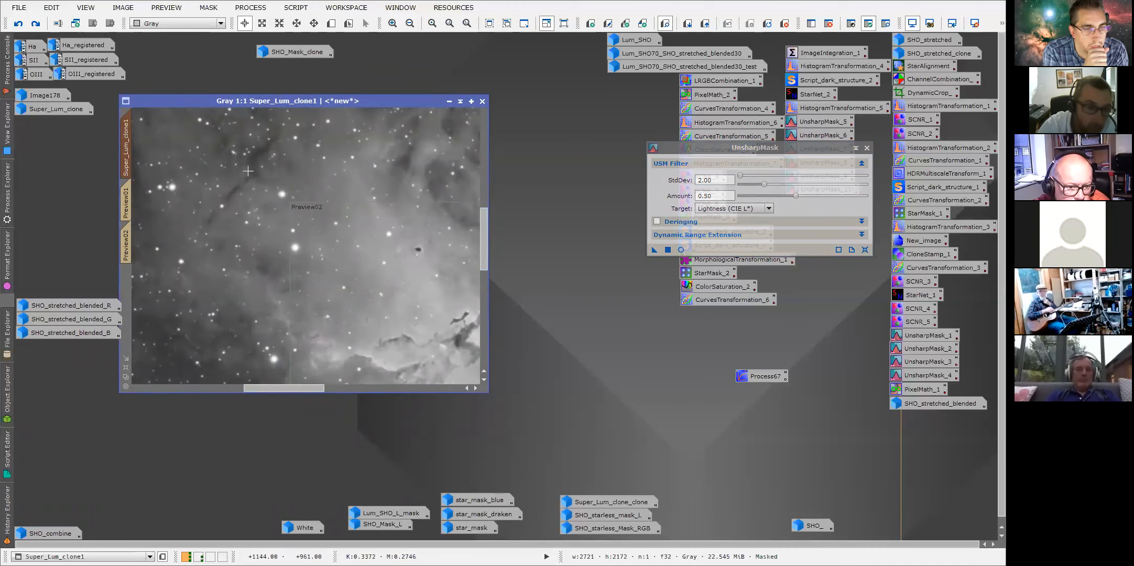
left_click_drag(310, 387, 348, 388)
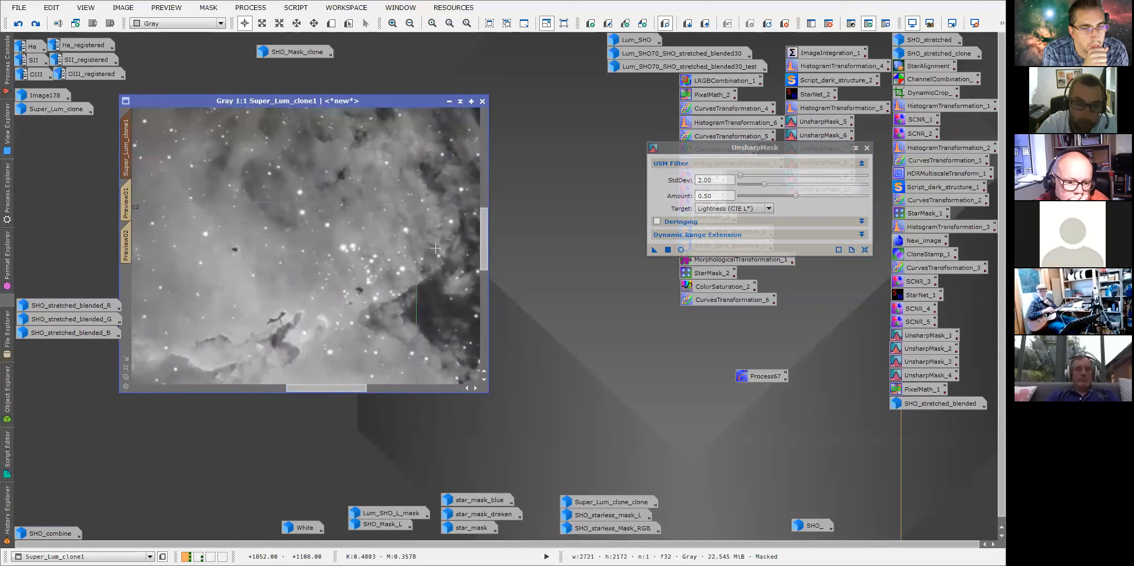
left_click_drag(354, 388, 377, 389)
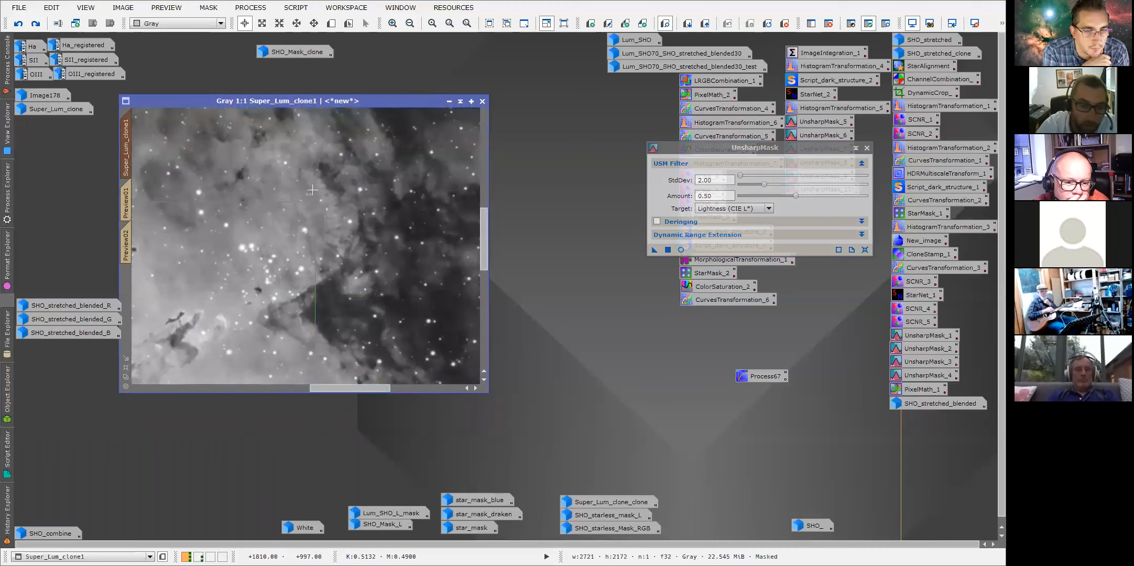
left_click(10, 506)
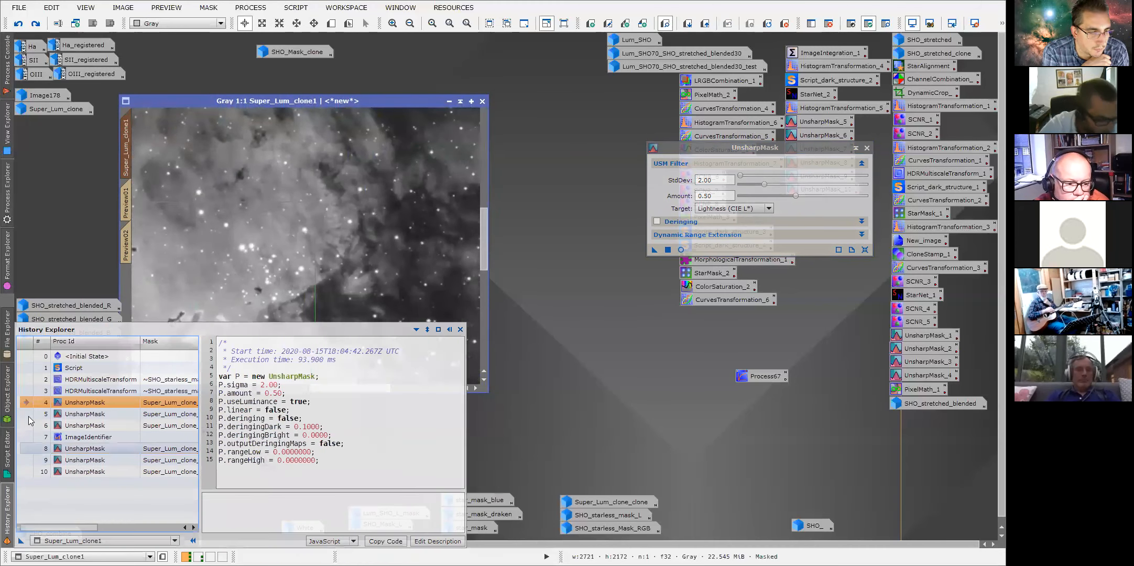
left_click(28, 414)
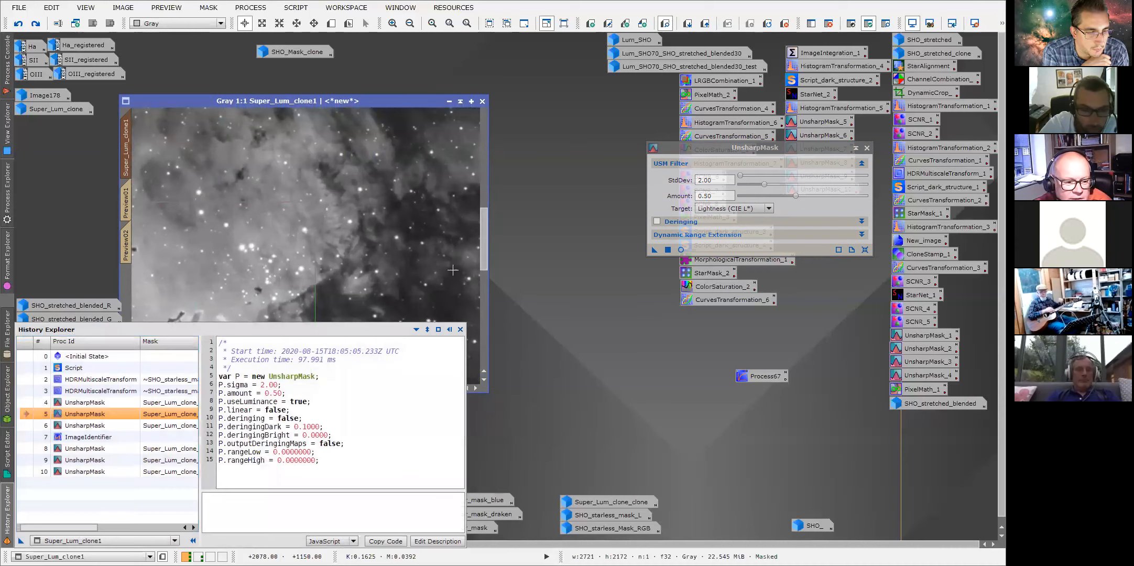
left_click_drag(481, 254, 480, 283)
left_click_drag(382, 388, 353, 391)
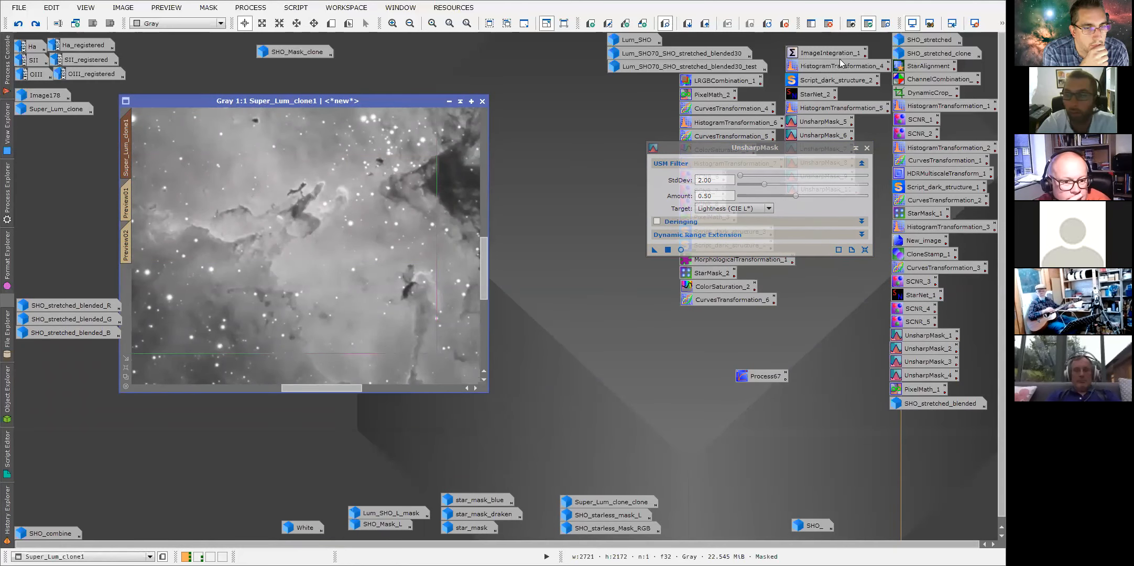
Show the mask overlay on Super_Lum_clone1 and zoom out to 1:3 to view the masked area.
left_click(884, 26)
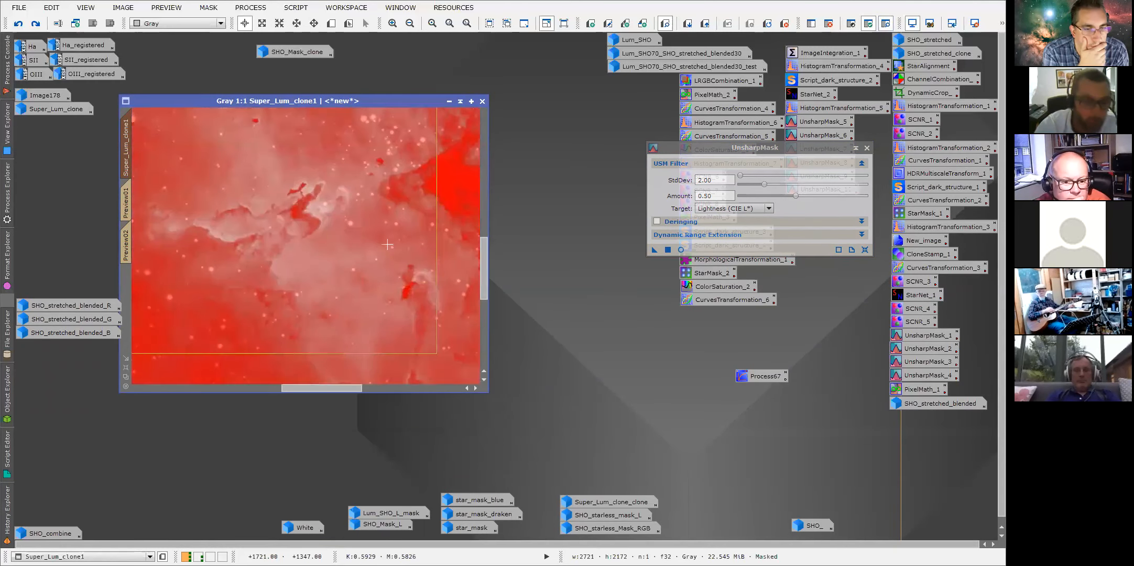
scroll(387, 244, "down", 1)
scroll(387, 244, "down", 1)
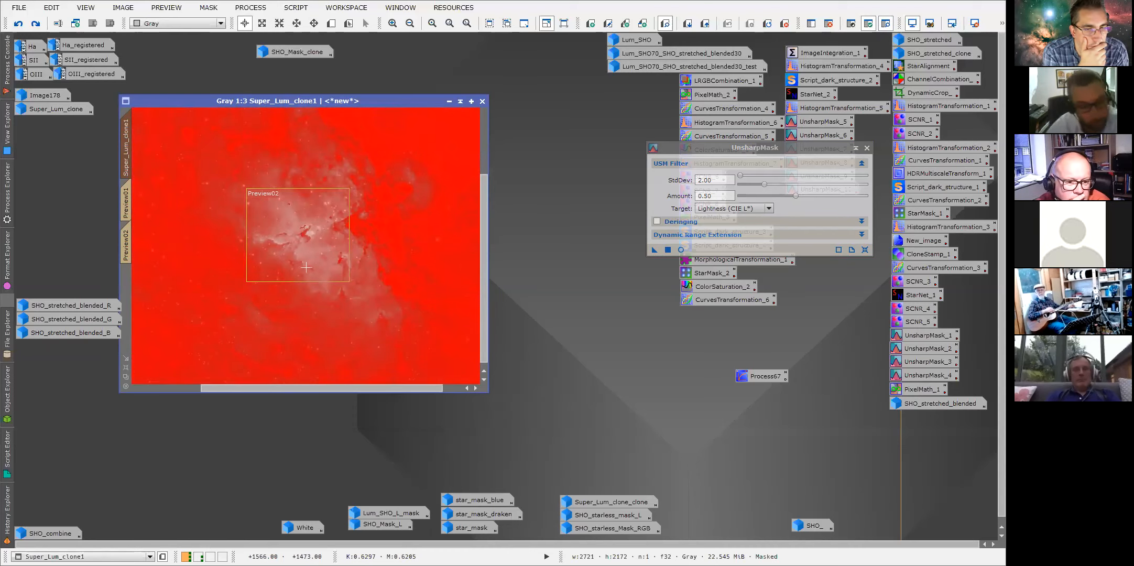
Toggle the mask display on Super_Lum_clone1 while zooming between 1:1 and 1:3 to compare the masked areas.
scroll(306, 249, "up", 1)
scroll(378, 233, "up", 1)
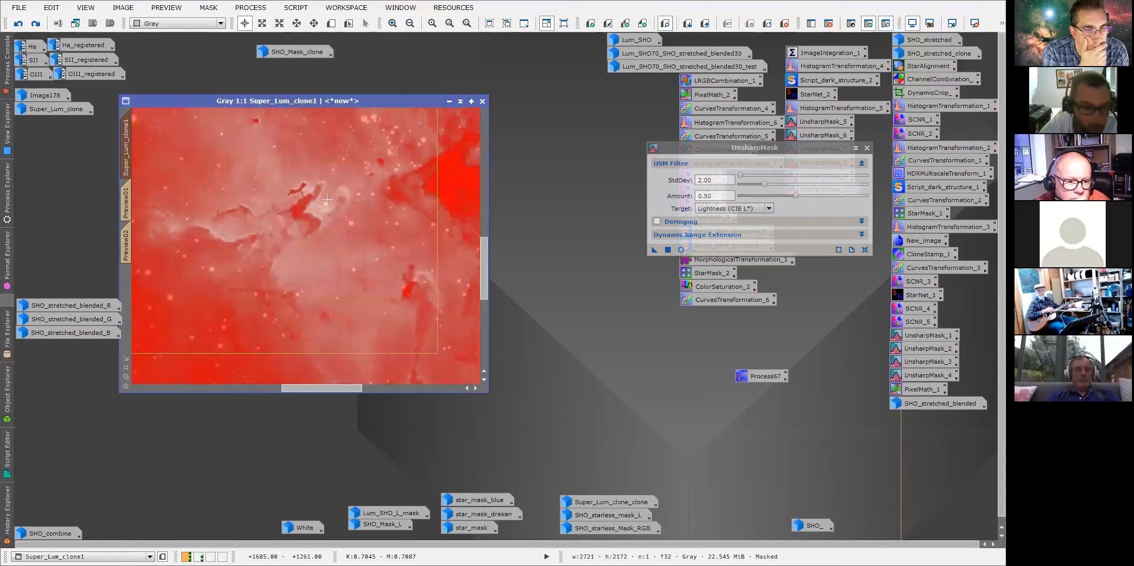
left_click(850, 24)
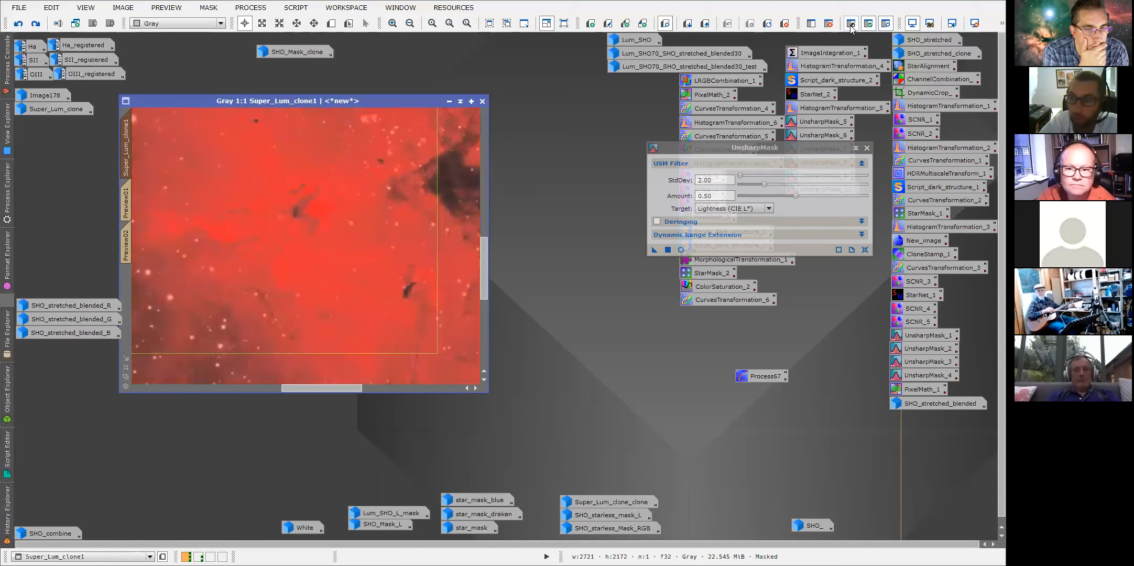
scroll(319, 321, "down", 2)
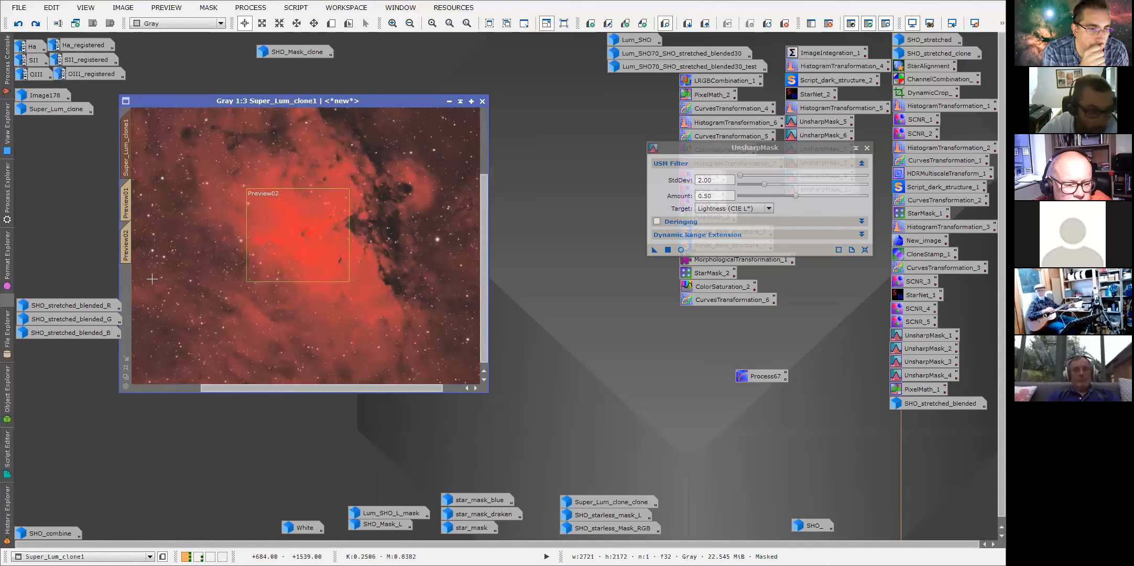
left_click(850, 24)
scroll(305, 246, "up", 1)
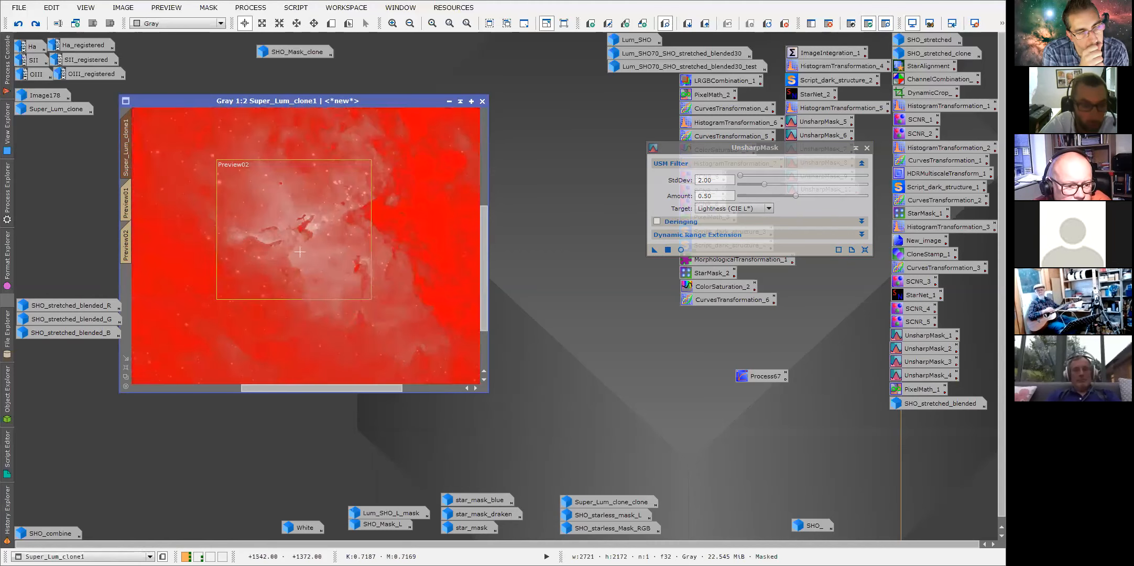
scroll(292, 231, "up", 1)
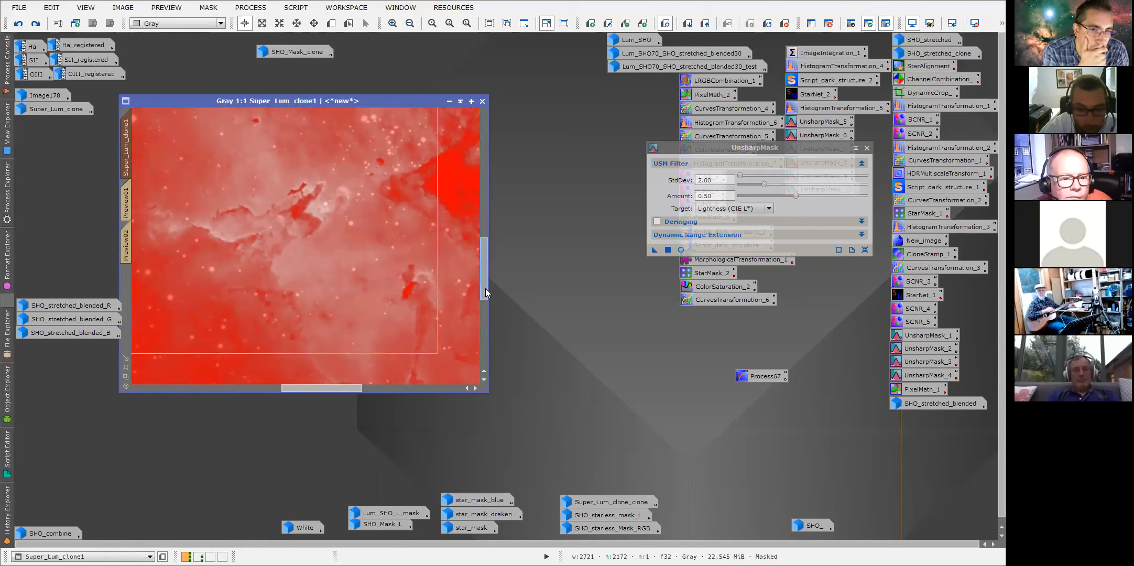
Pan Super_Lum_clone1 at 1:1, switch the mask display mode, and hide the mask overlay.
left_click_drag(484, 288, 484, 269)
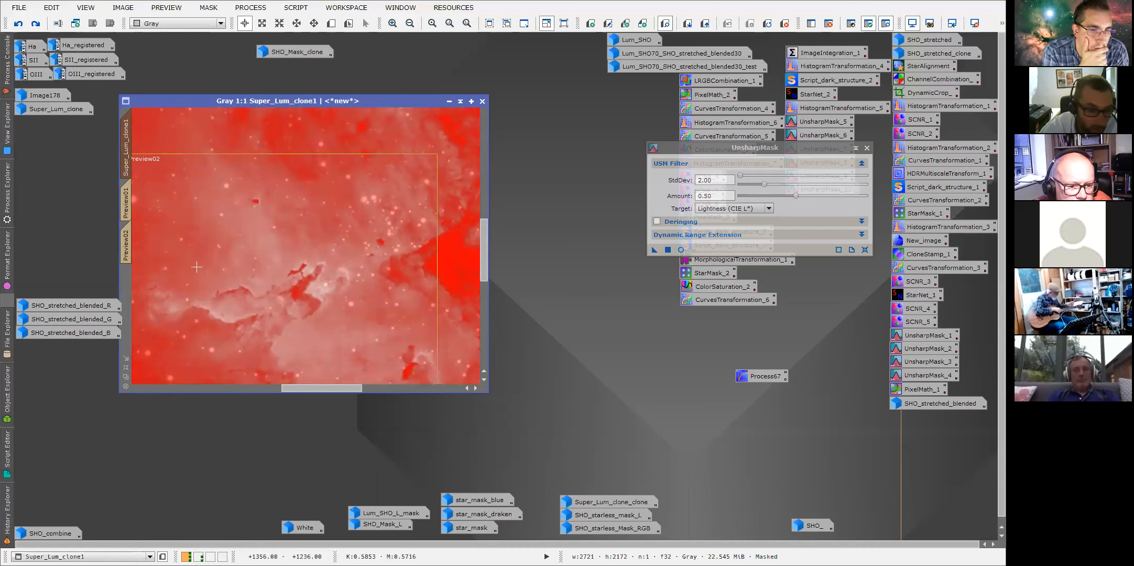
left_click_drag(485, 251, 484, 282)
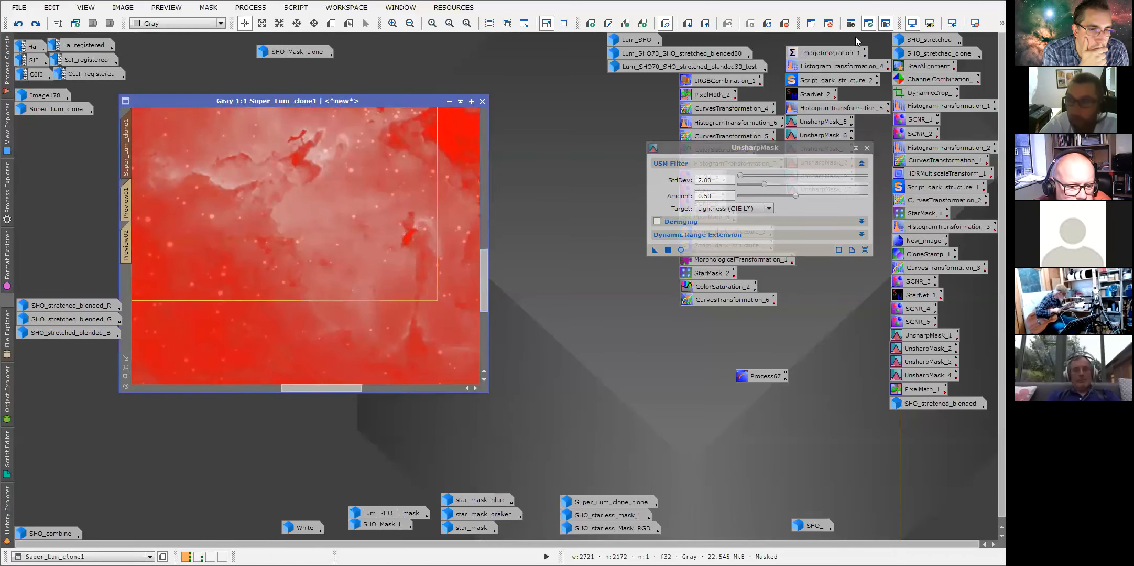
left_click(868, 24)
scroll(329, 227, "down", 3)
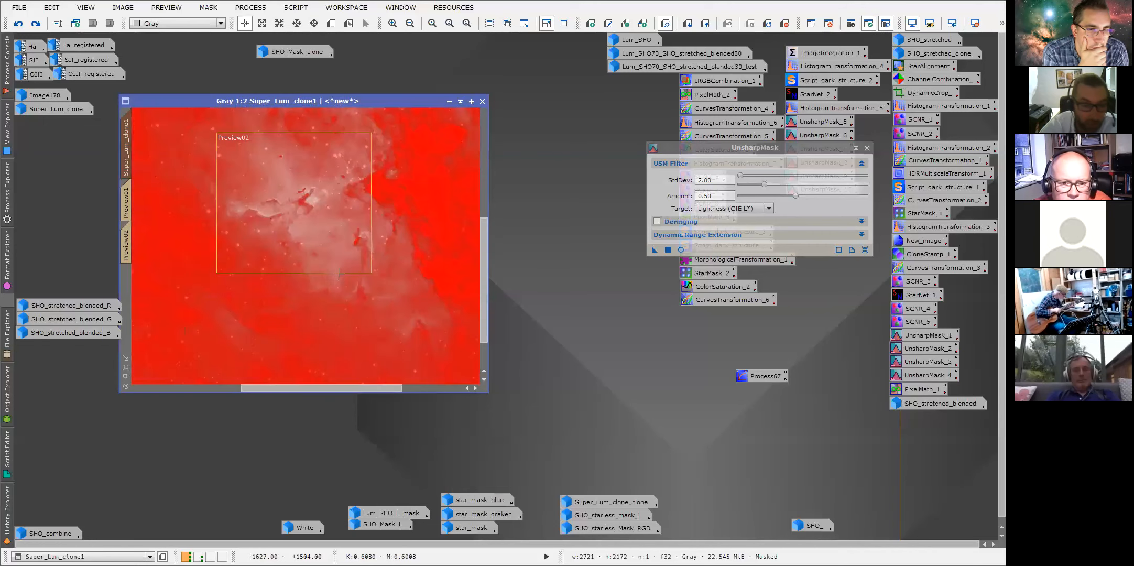
left_click(885, 23)
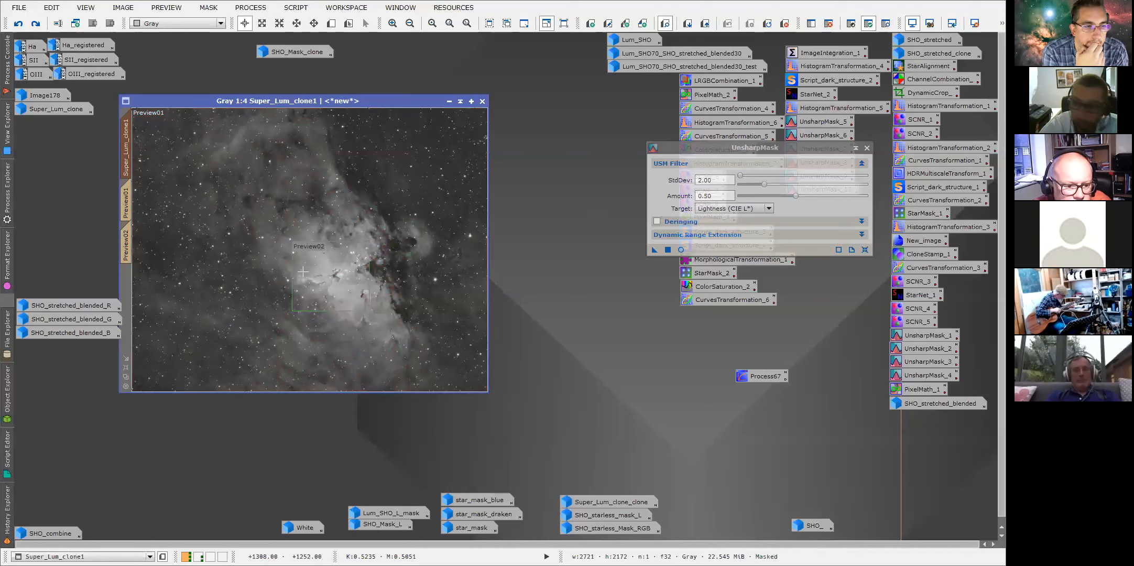
Zoom Super_Lum_clone1 to 1:1 and pan to the Pillars to examine the unmasked detail.
scroll(326, 358, "up", 3)
left_click_drag(325, 391, 344, 389)
left_click_drag(482, 251, 482, 294)
right_click(7, 523)
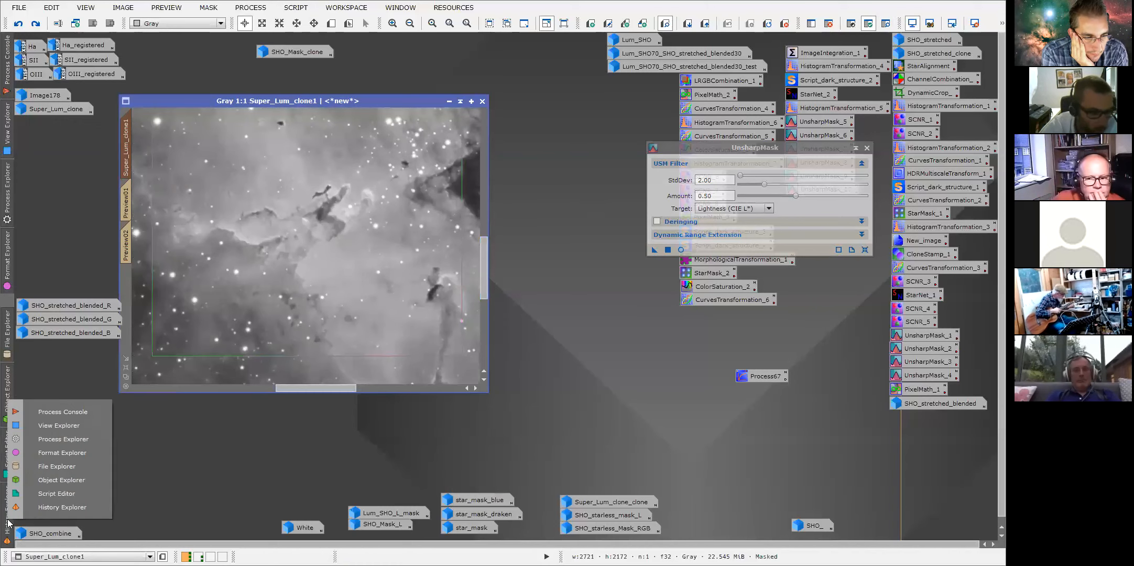
left_click(125, 159)
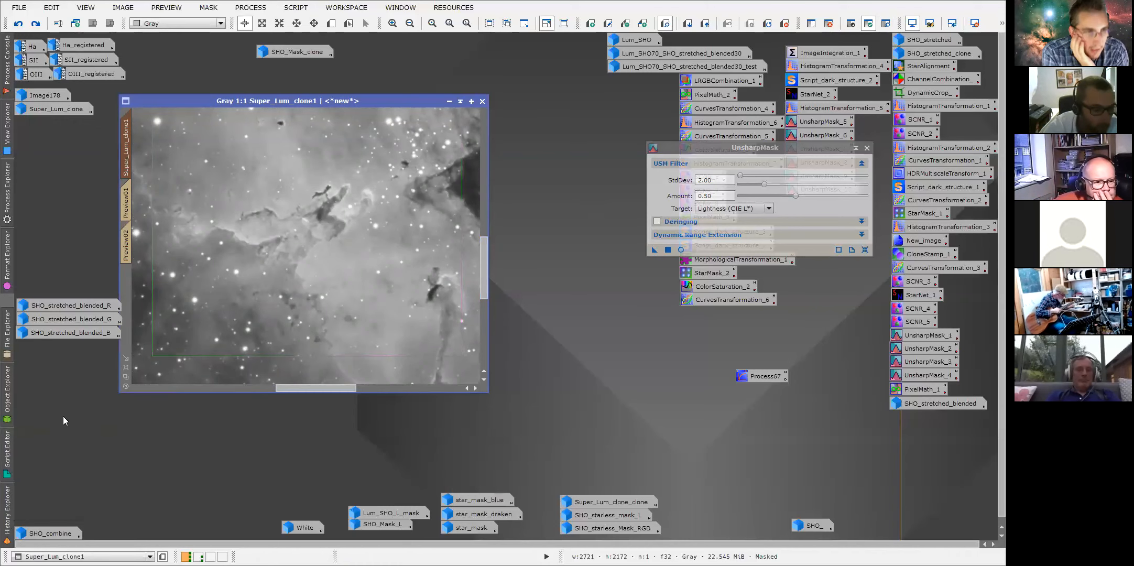
Open Super_Lum_clone1's processing history, scroll through its entries, and switch to the Super_Lum image via the last UnsharpMask entry.
left_click(10, 518)
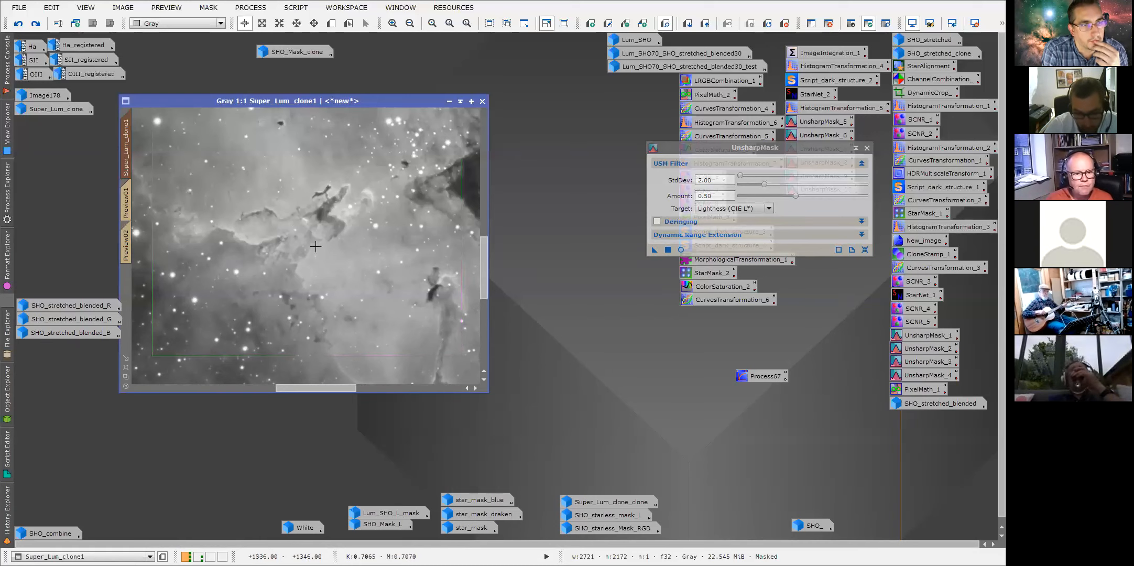
scroll(330, 268, "down", 1)
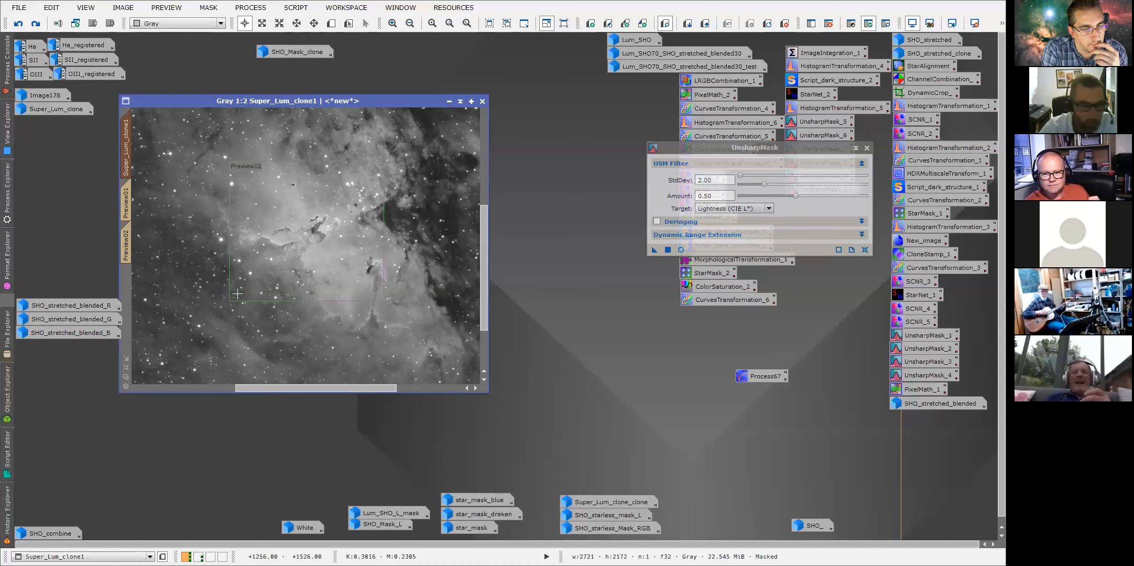
left_click(7, 513)
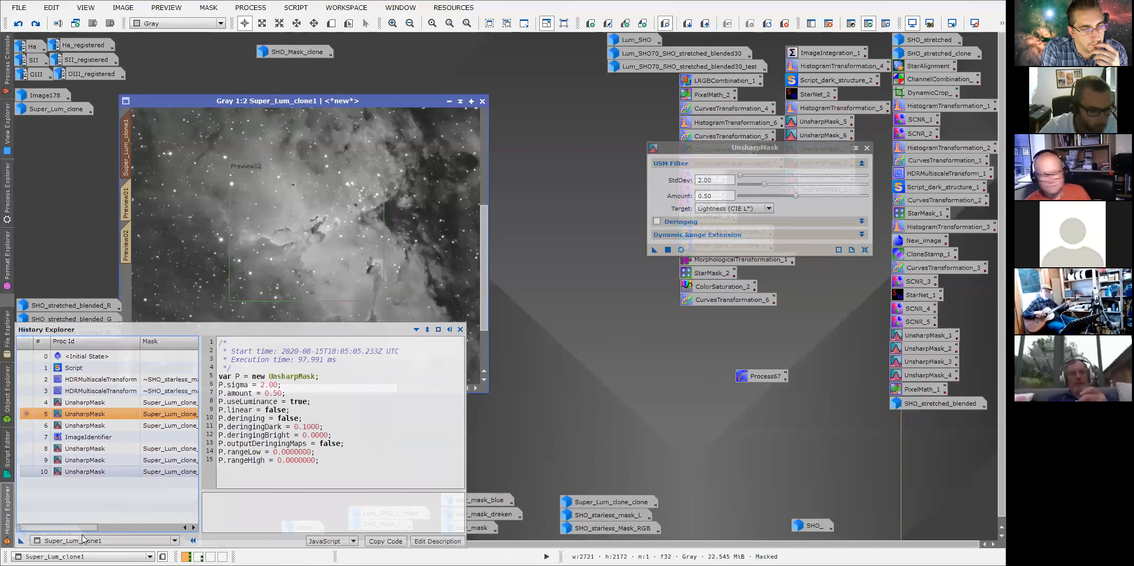
left_click_drag(79, 527, 98, 528)
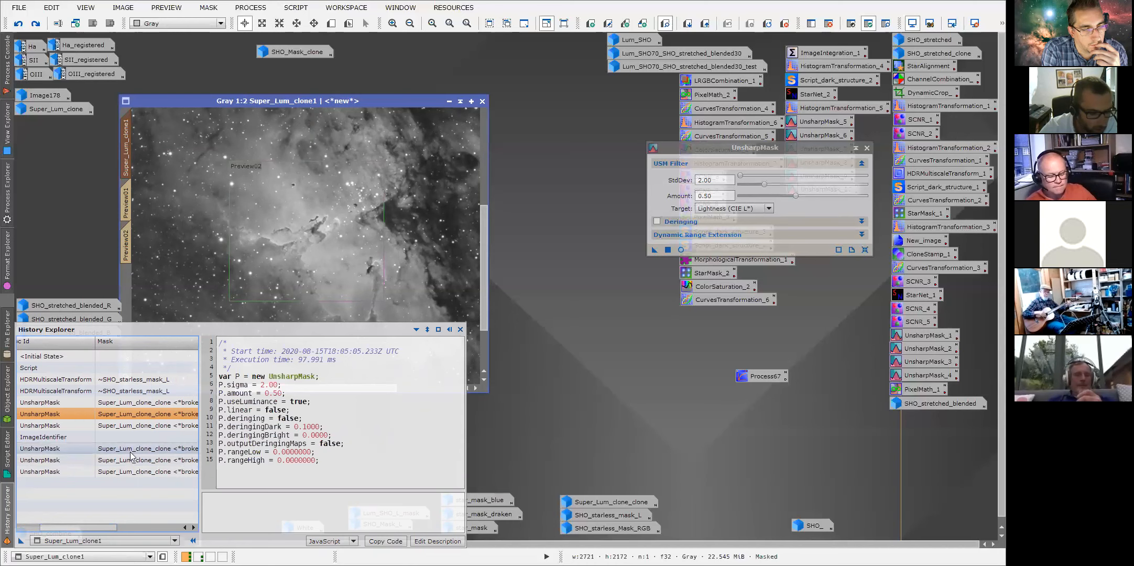
left_click_drag(99, 527, 78, 527)
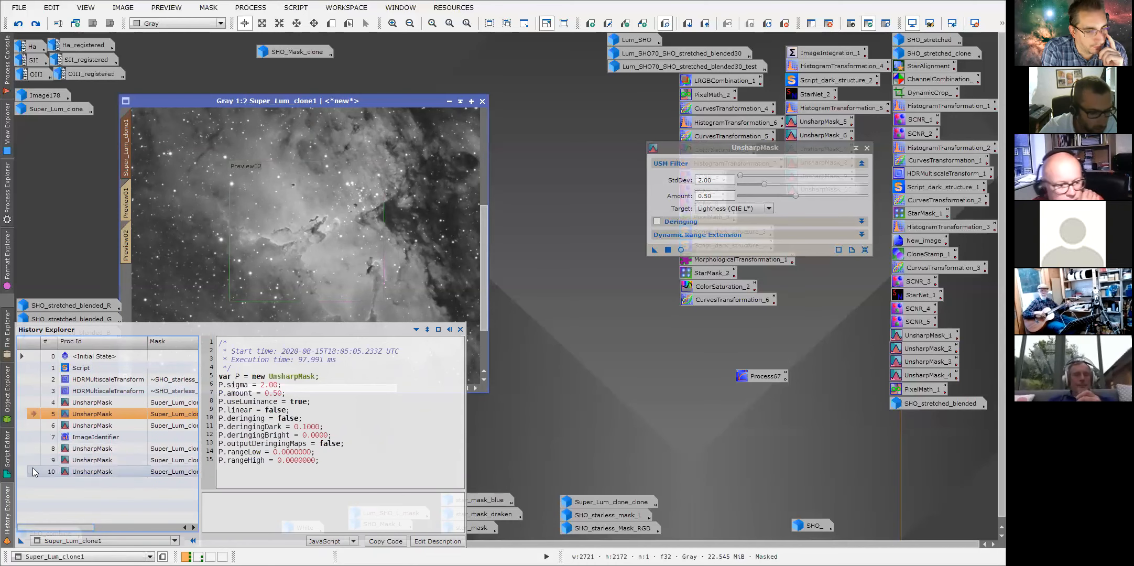
double_click(33, 473)
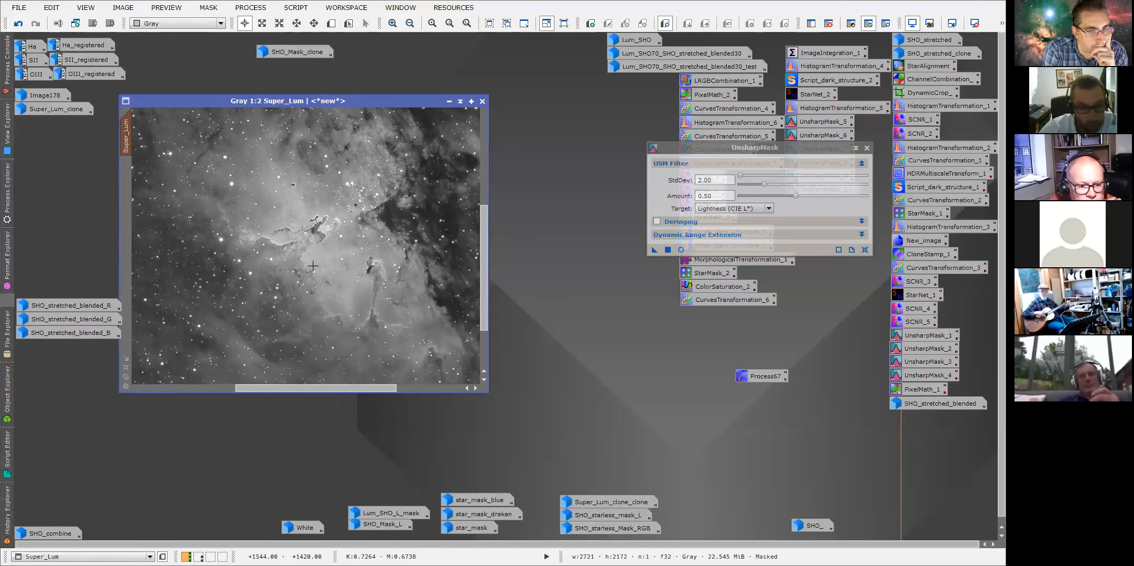
Compare Super_Lum at 1:1 and 1:3 and close the UnsharpMask dialog.
scroll(325, 260, "up", 1)
scroll(326, 260, "down", 1)
scroll(325, 260, "up", 1)
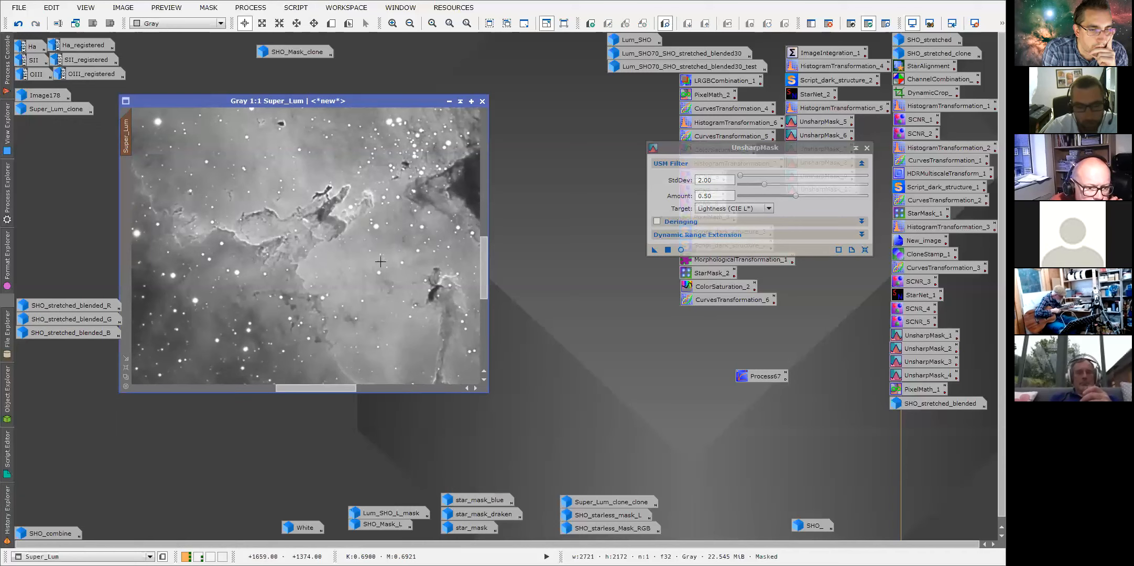
scroll(312, 244, "down", 1)
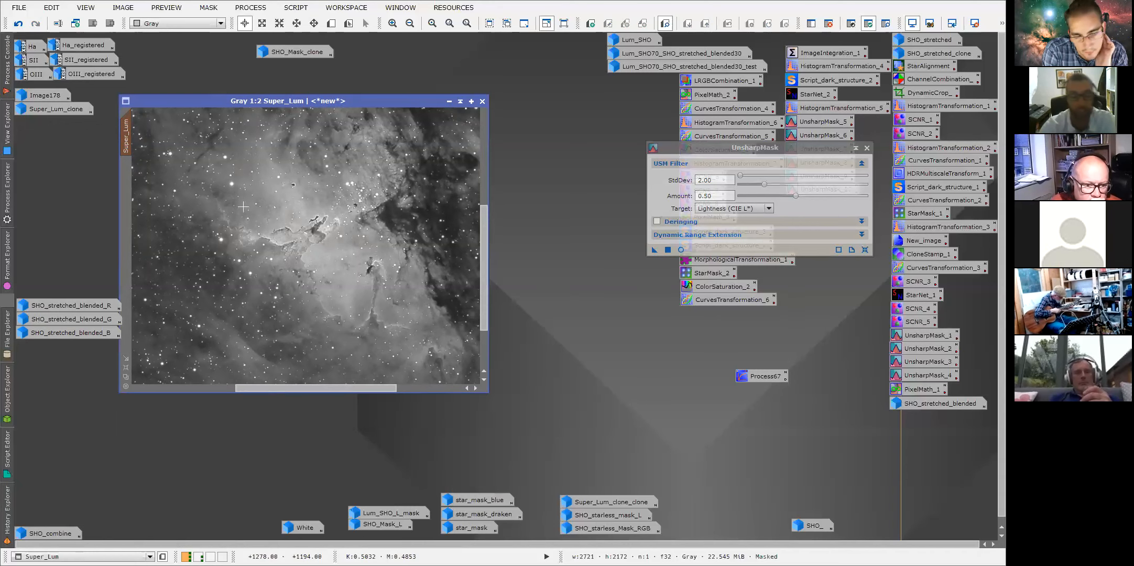
scroll(273, 258, "down", 1)
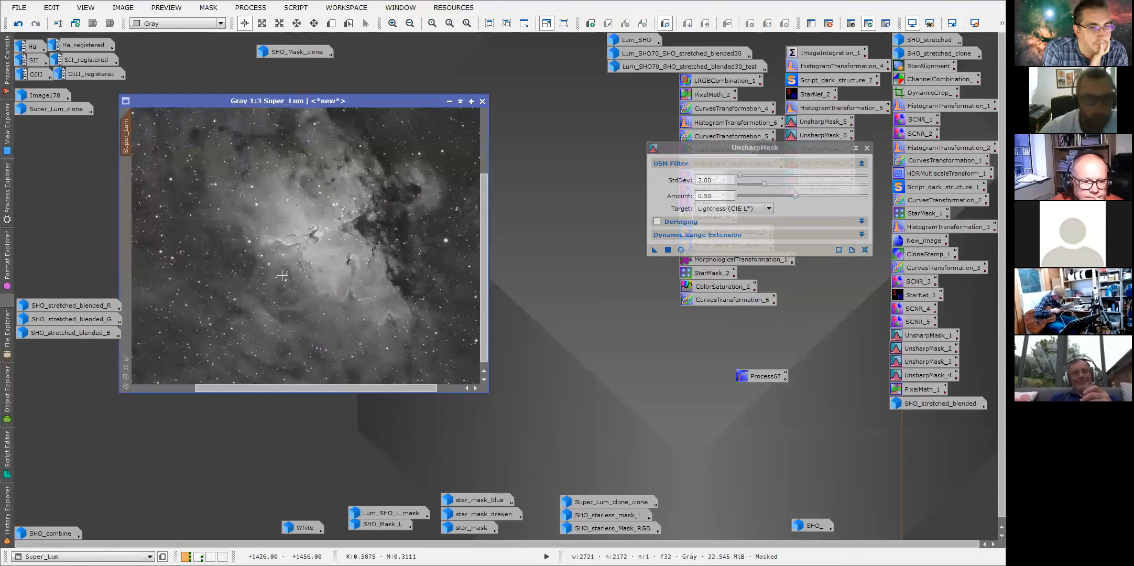
left_click(866, 148)
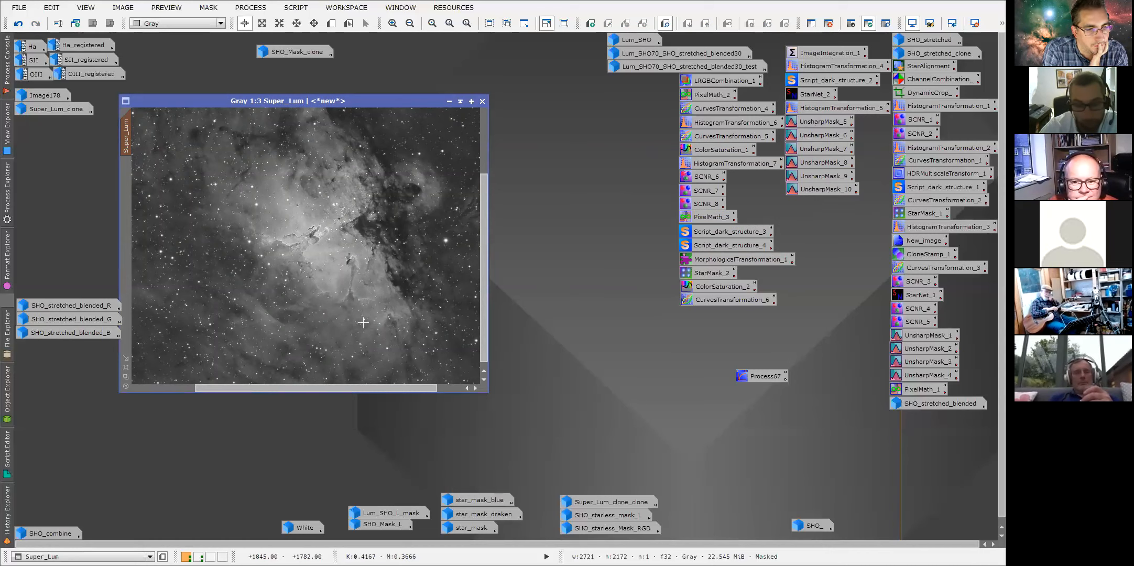
Zoom Super_Lum in to 2:1 and pan to the Pillars to inspect the fine sharpened detail.
scroll(363, 323, "up", 1)
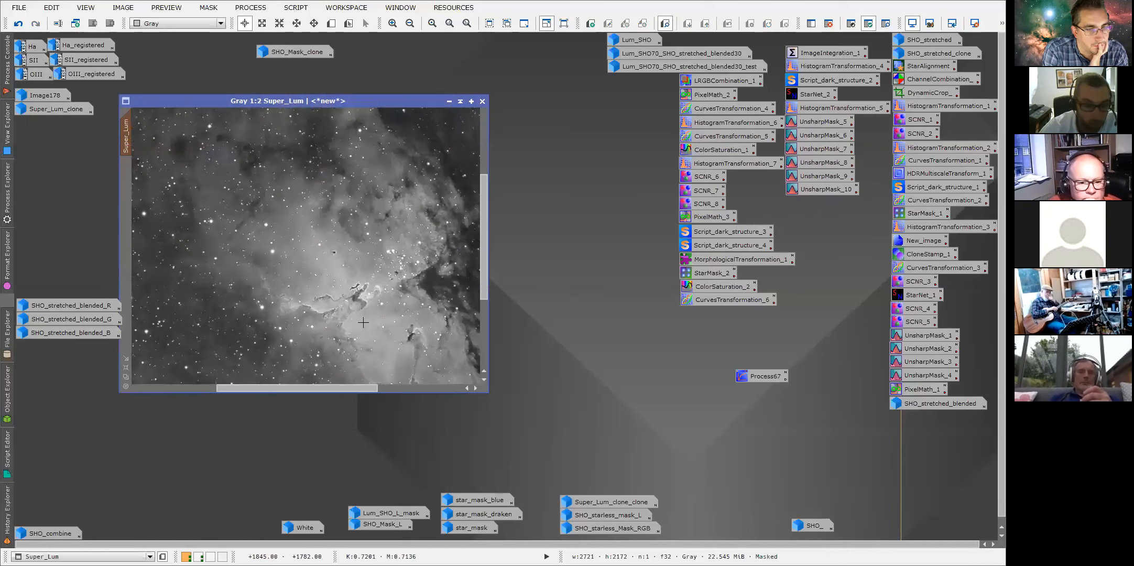
scroll(319, 326, "up", 1)
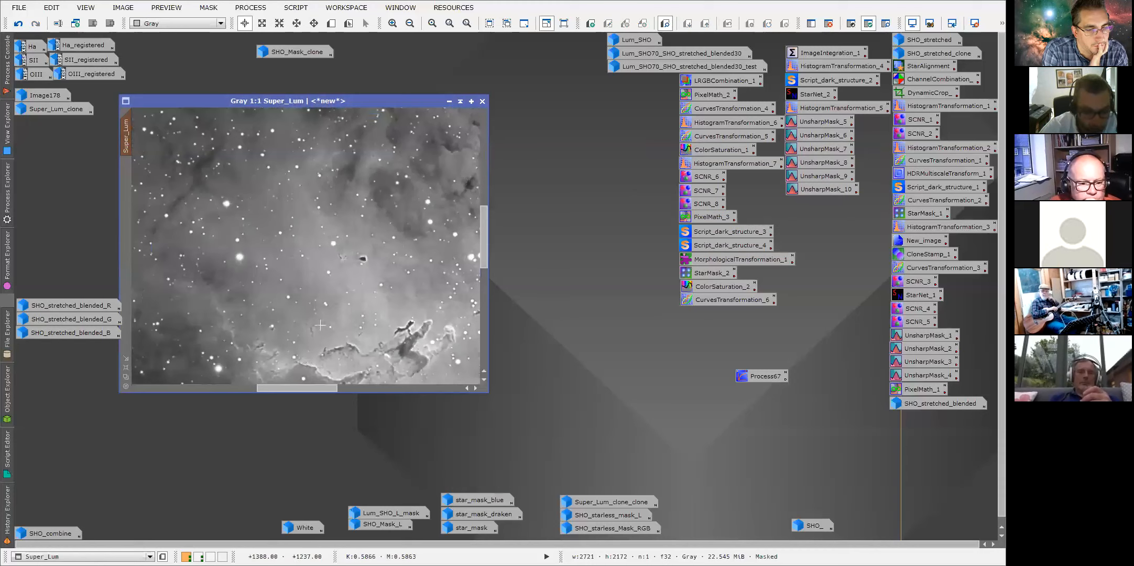
left_click_drag(475, 259, 477, 270)
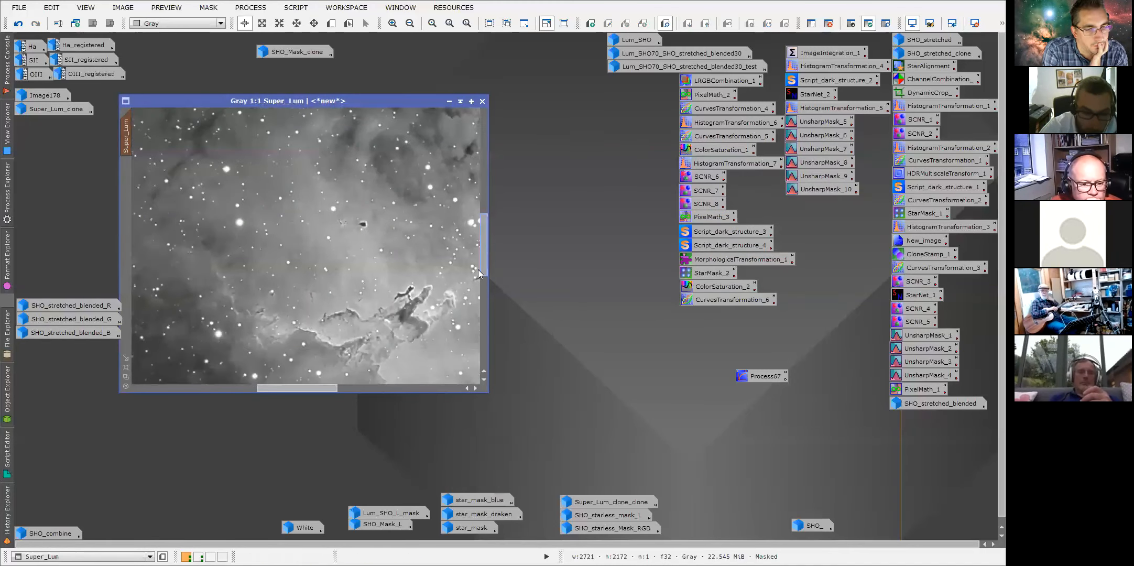
left_click_drag(329, 388, 338, 390)
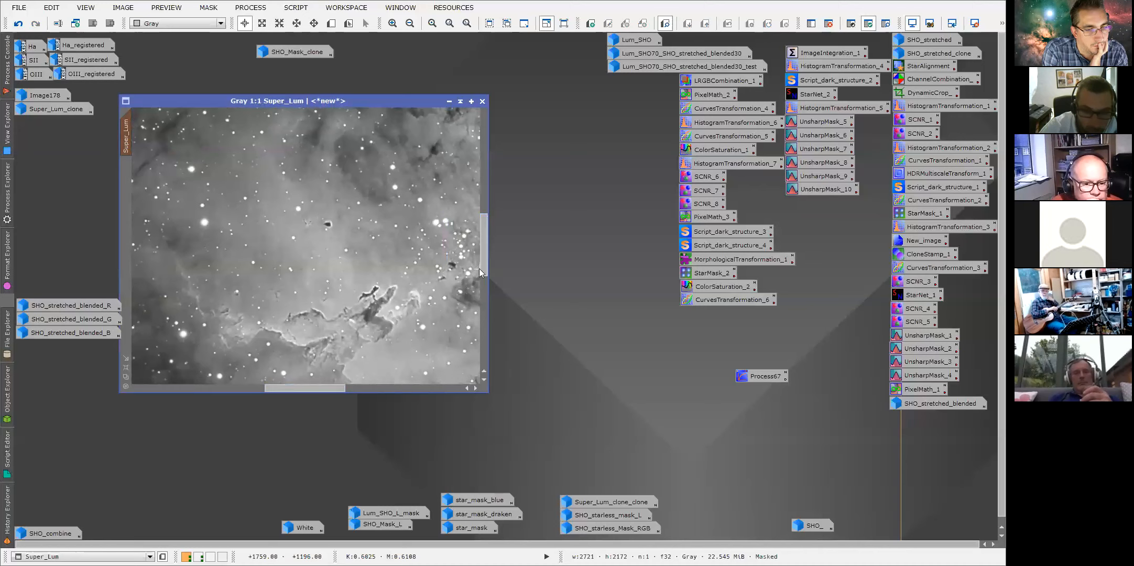
scroll(409, 283, "up", 1)
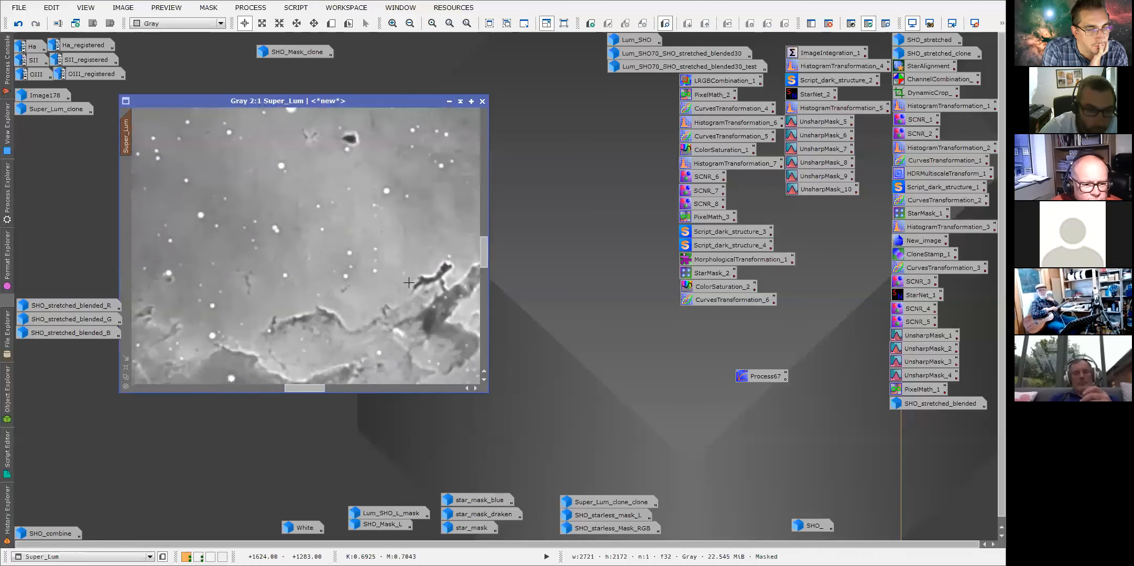
Open the history and compare the HDRMultiscaleTransform state with the latest UnsharpMask state.
left_click(7, 511)
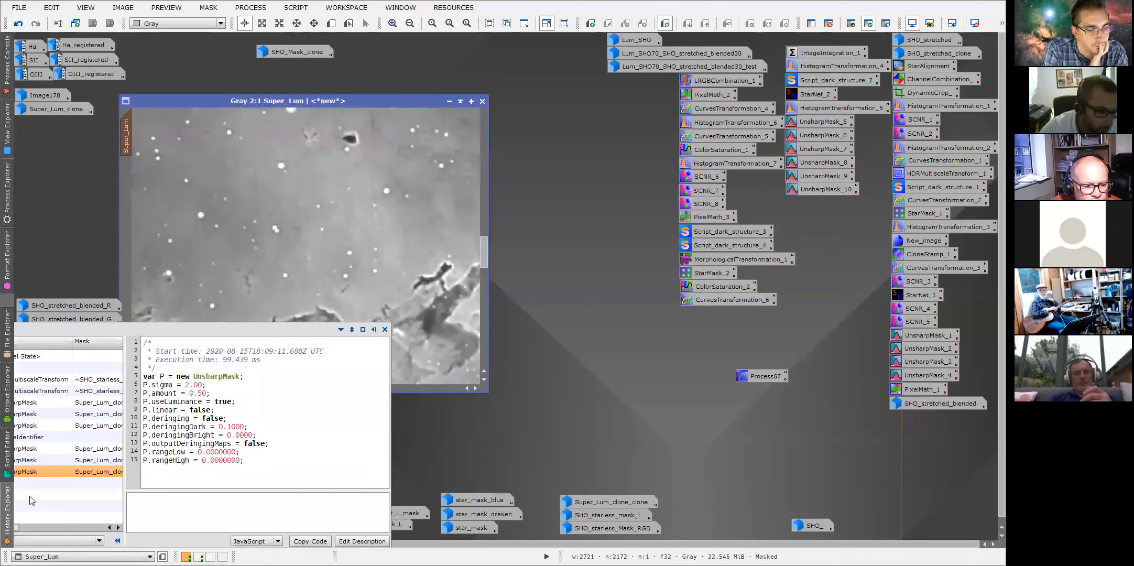
left_click(35, 391)
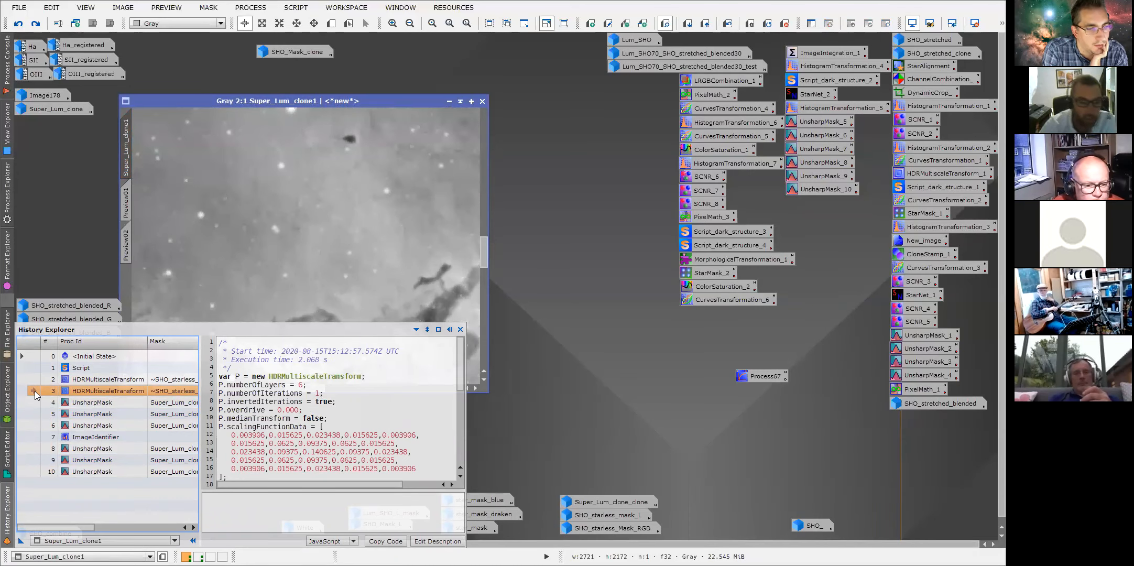
left_click(33, 471)
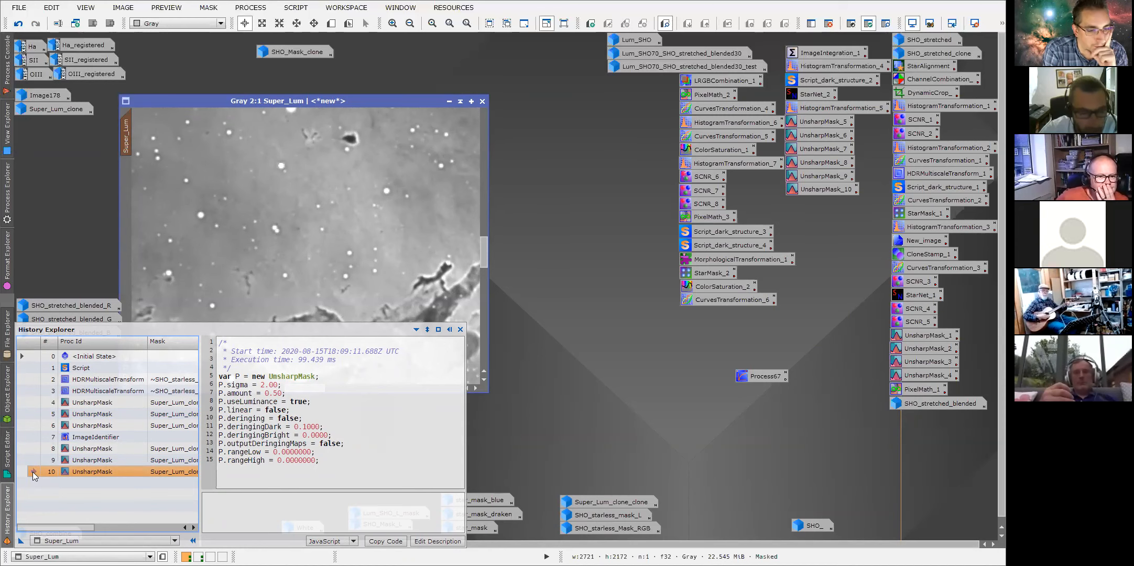
Switch Super_Lum's history back and forth between the first and last UnsharpMask states to compare sharpening.
left_click(542, 206)
mouse_move(7, 511)
double_click(35, 402)
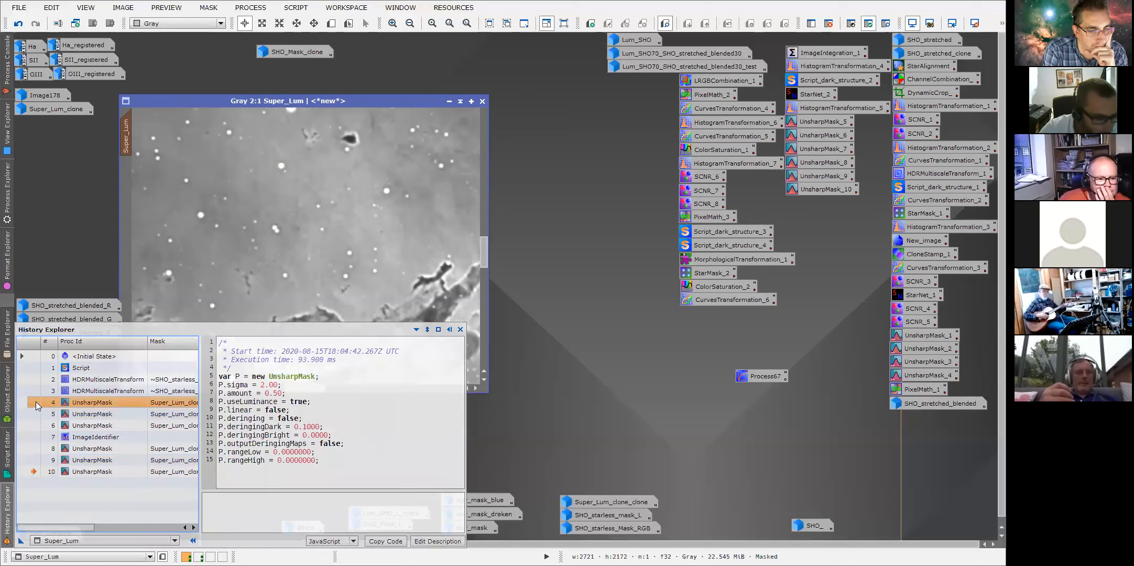
double_click(34, 471)
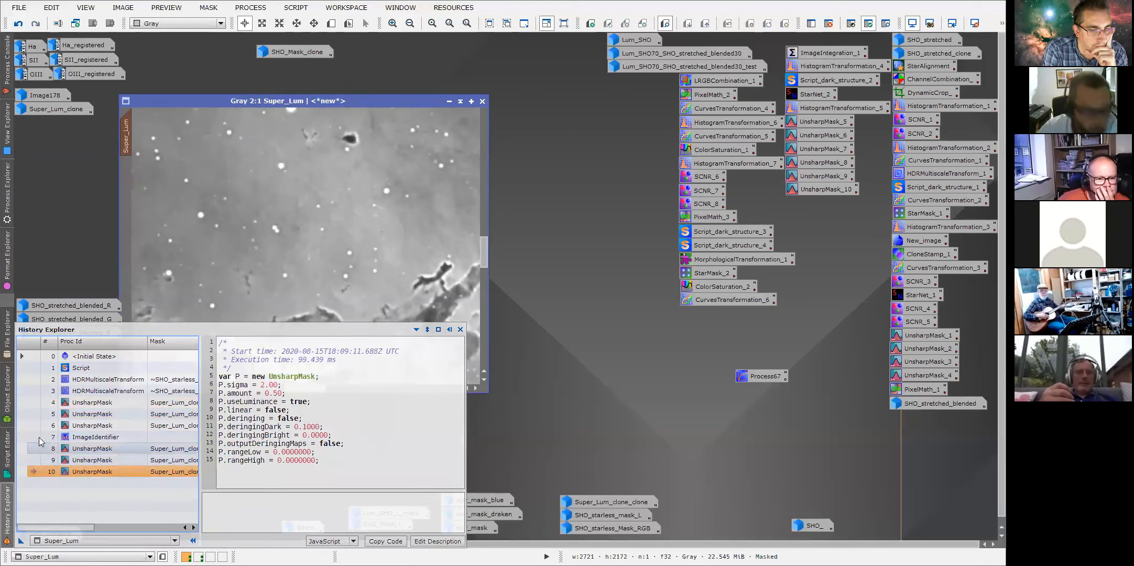
double_click(36, 402)
double_click(33, 473)
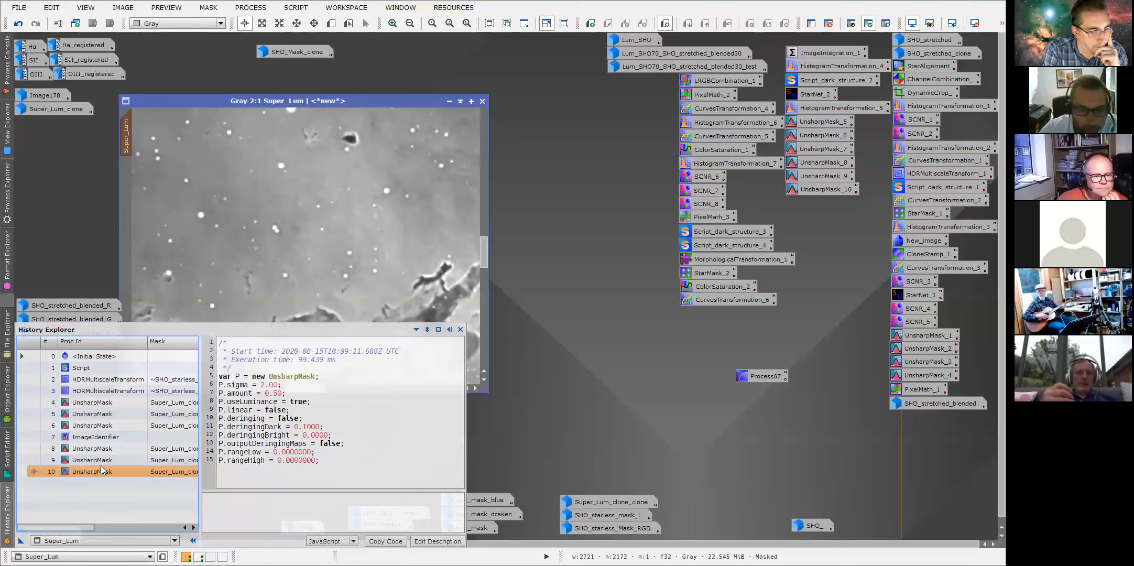
Zoom Super_Lum out to 1:1 and pan across the Pillars.
scroll(420, 329, "down", 1)
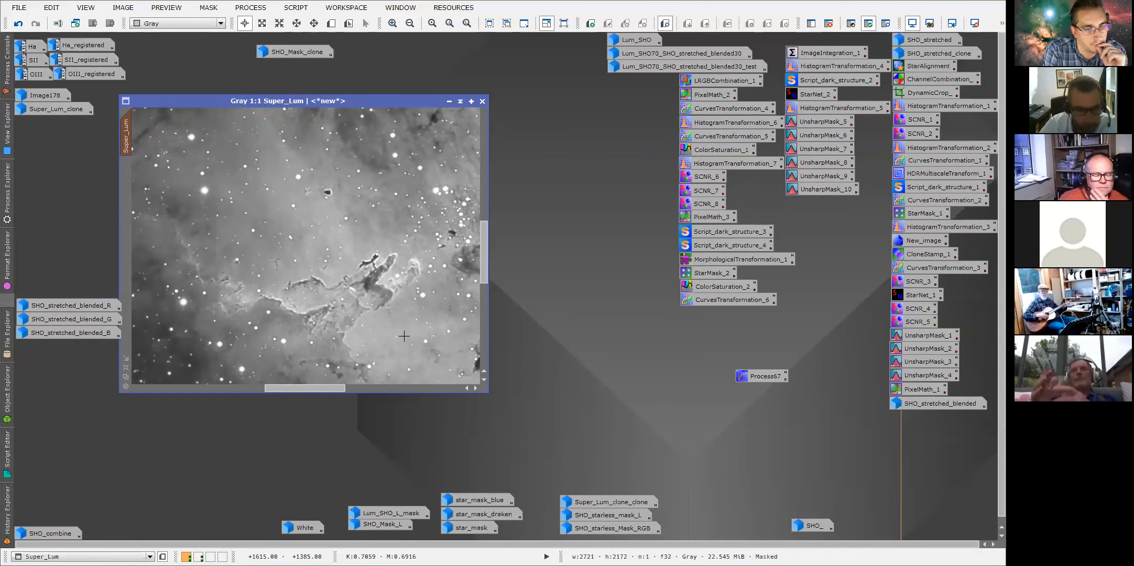
left_click_drag(485, 273, 481, 280)
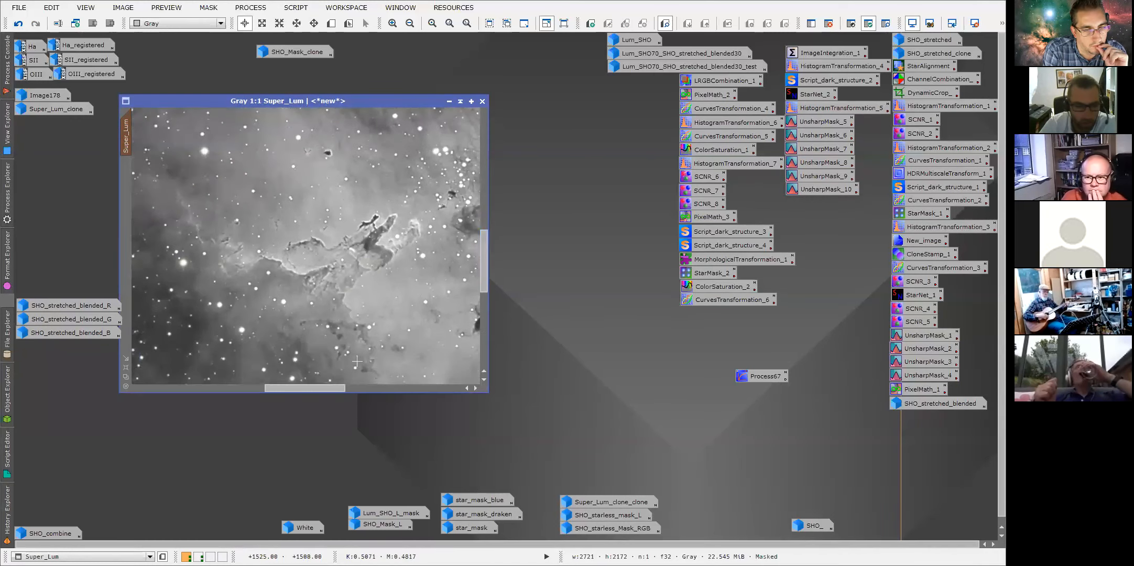
left_click_drag(315, 388, 329, 388)
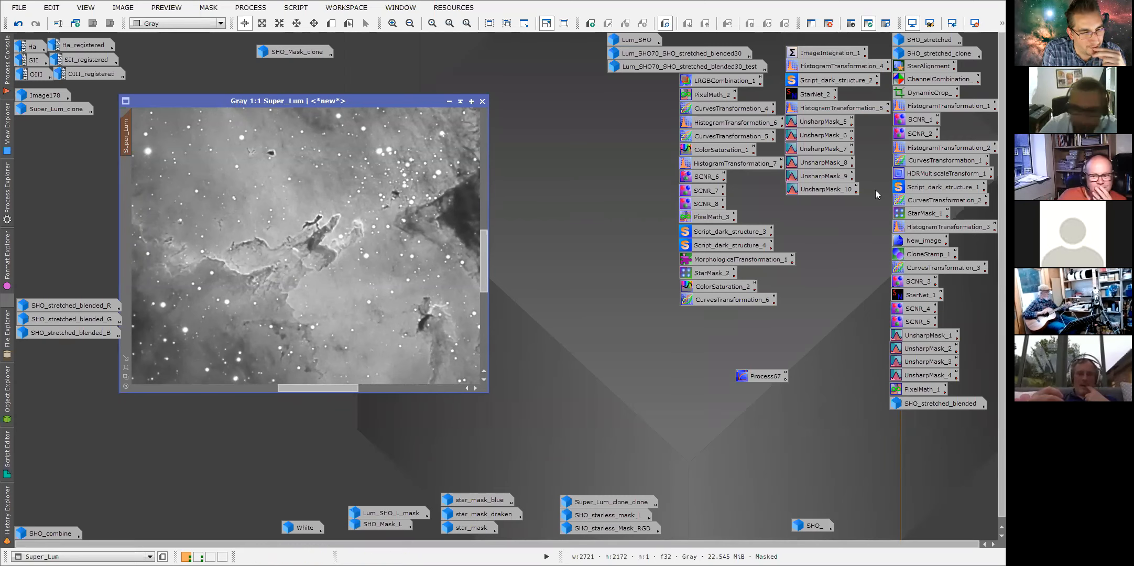
Minimize Super_Lum, open the LRGBCombination_1 process icon to review its settings, and close it.
left_click(449, 100)
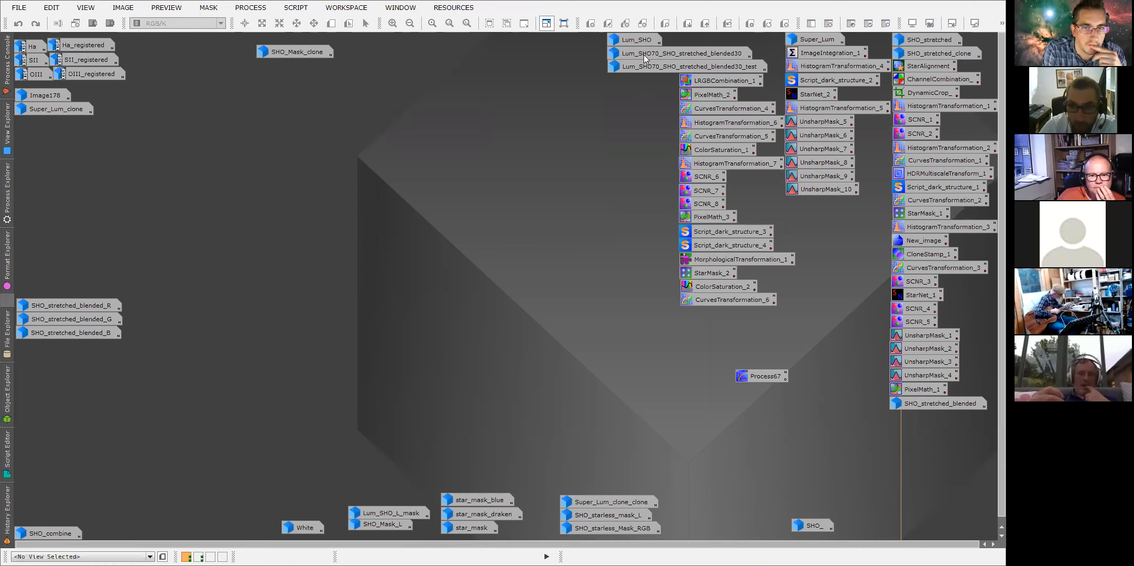
double_click(713, 77)
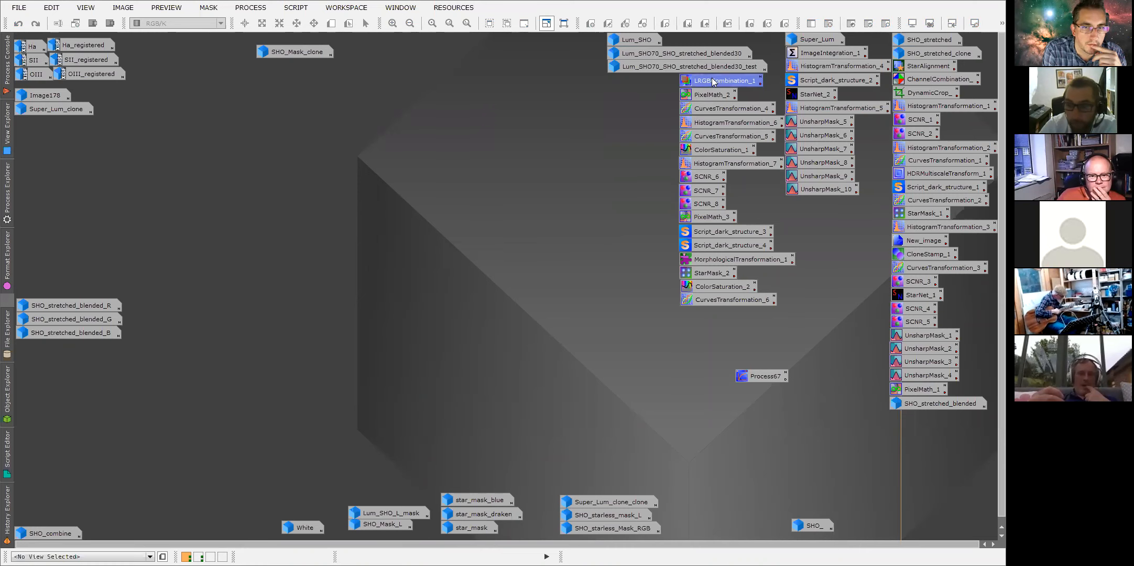
left_click_drag(585, 96, 451, 96)
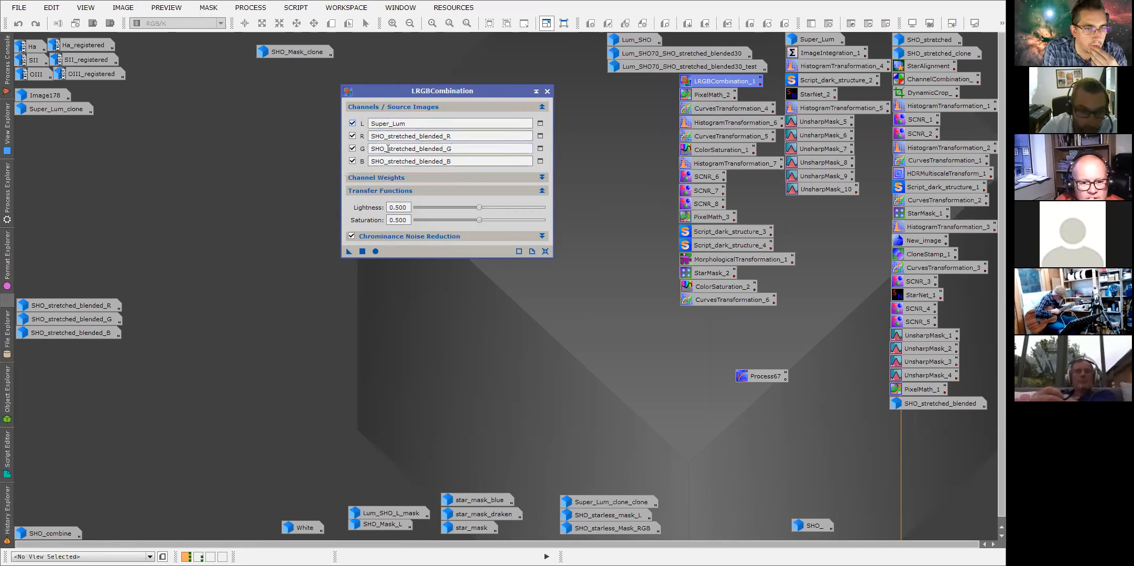
left_click(547, 92)
Open the Super_Lum and SHO_stretched_blended images from their icons.
double_click(809, 39)
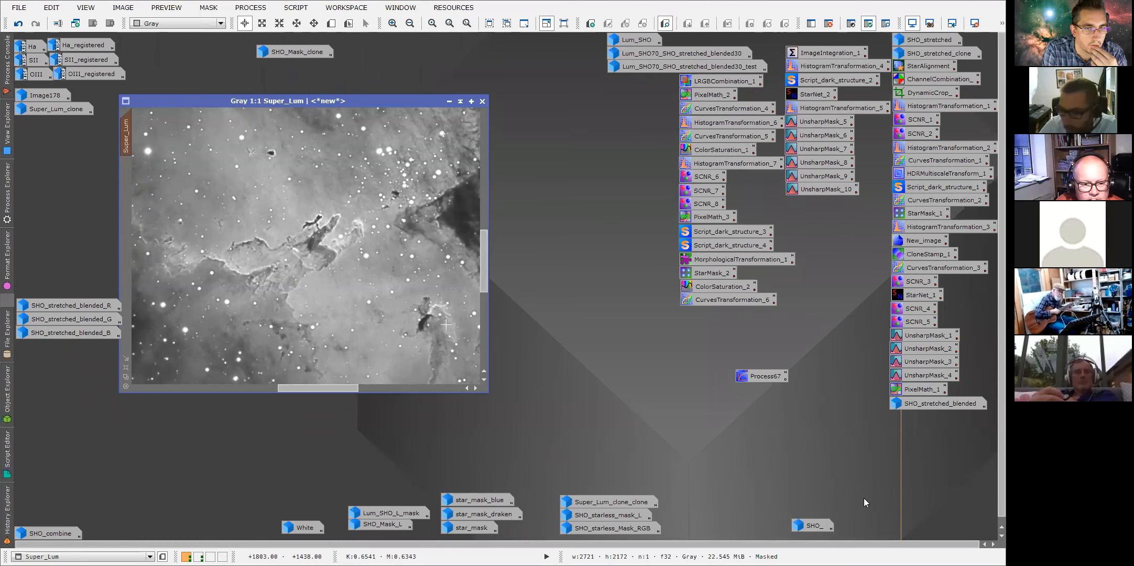
double_click(935, 403)
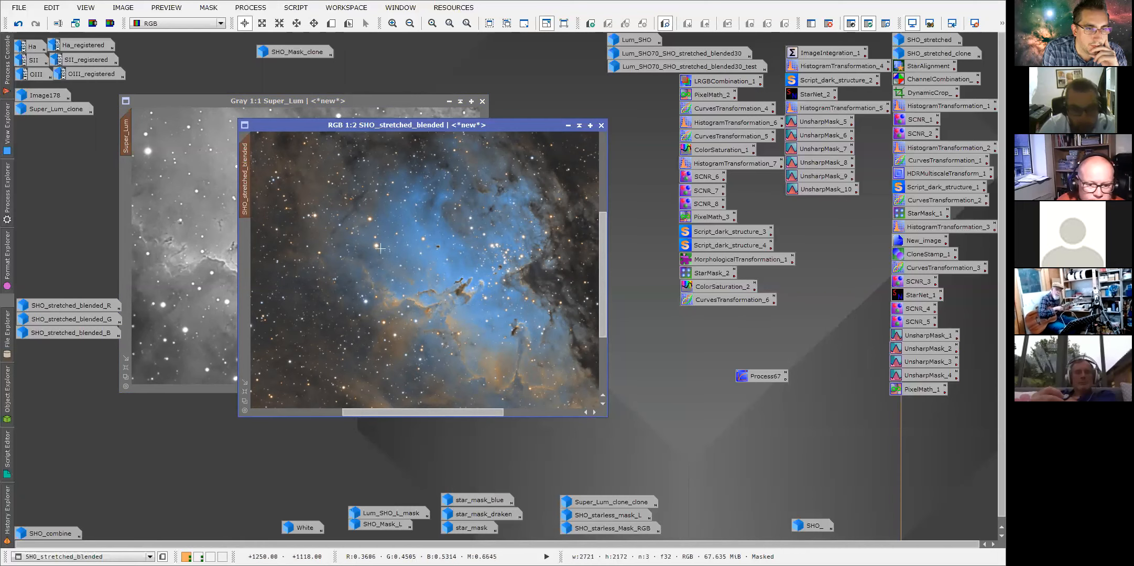
left_click_drag(468, 127, 468, 103)
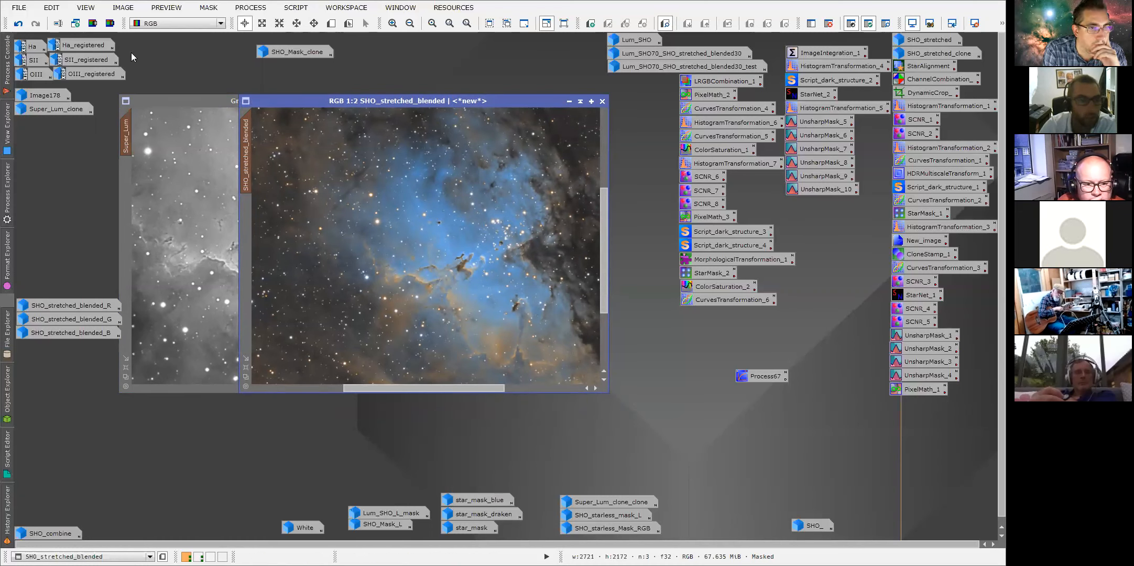
Split SHO_stretched_blended into RGB channel images and close the three resulting channel windows.
left_click(110, 23)
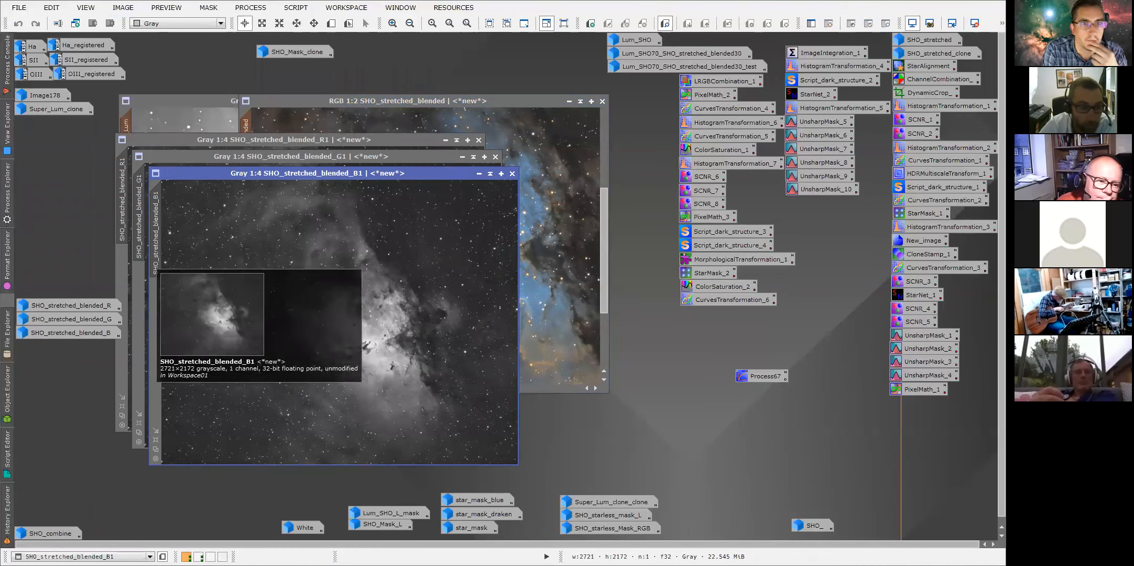
left_click(511, 174)
left_click(495, 157)
left_click(478, 140)
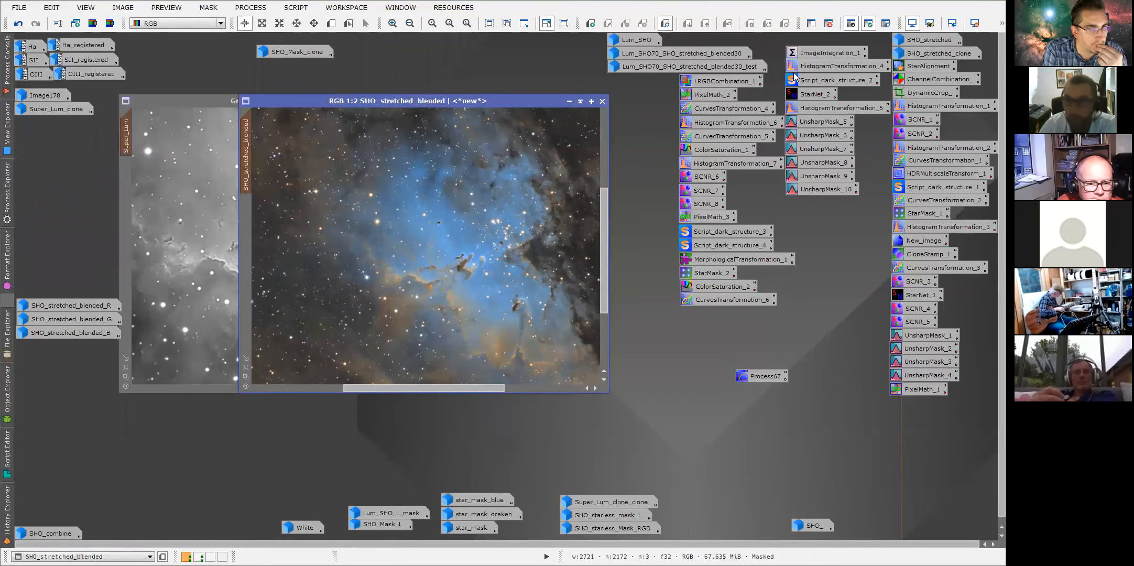
Reopen LRGBCombination_1 and browse the lightness source image list without changing the selection.
left_click(714, 83)
double_click(714, 83)
left_click_drag(366, 96, 472, 137)
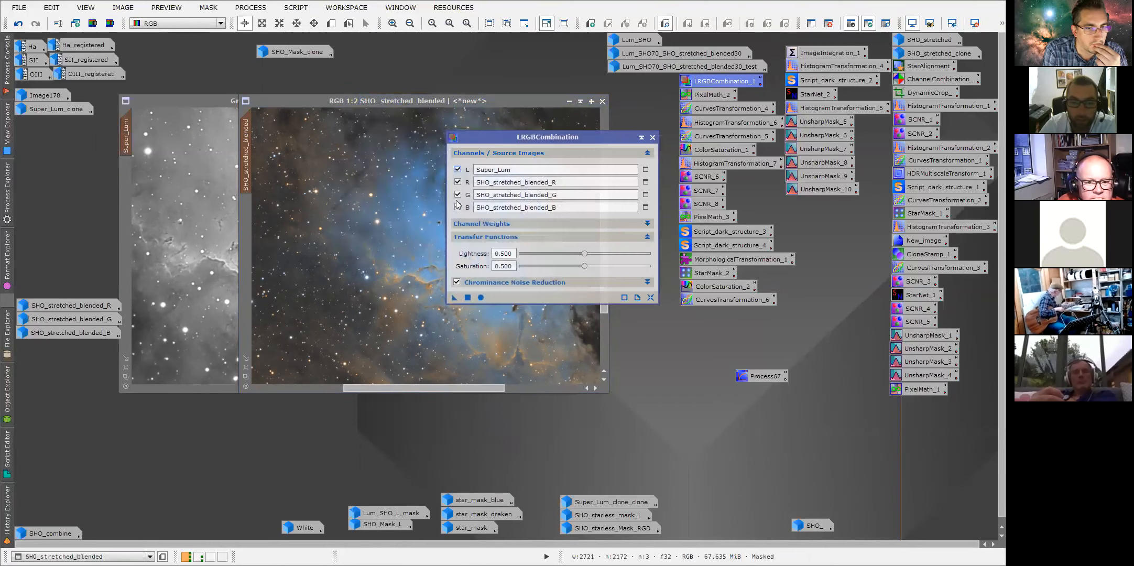
left_click(126, 141)
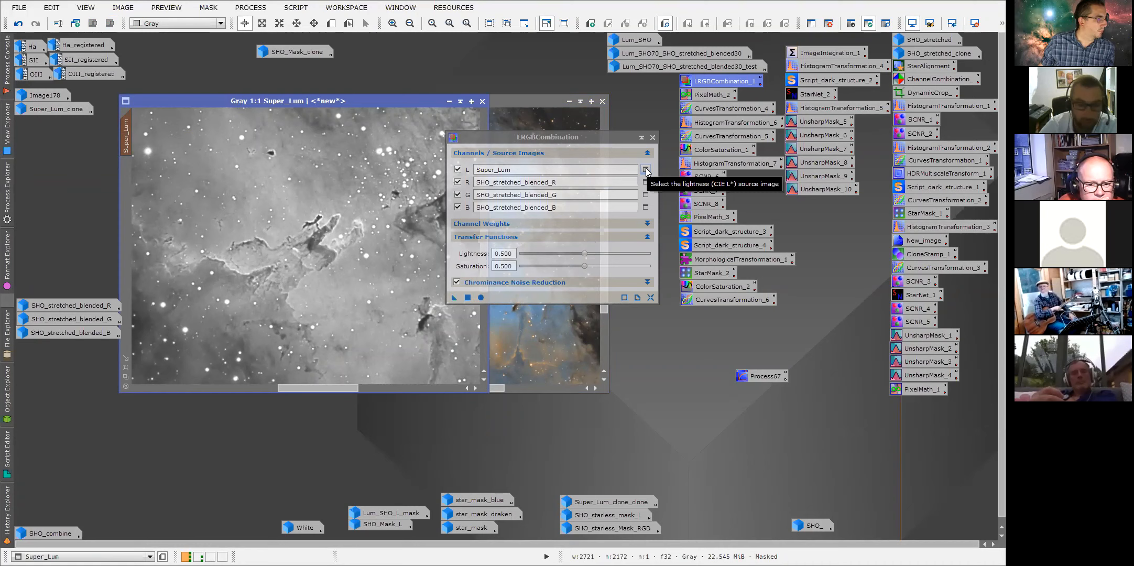
left_click(645, 170)
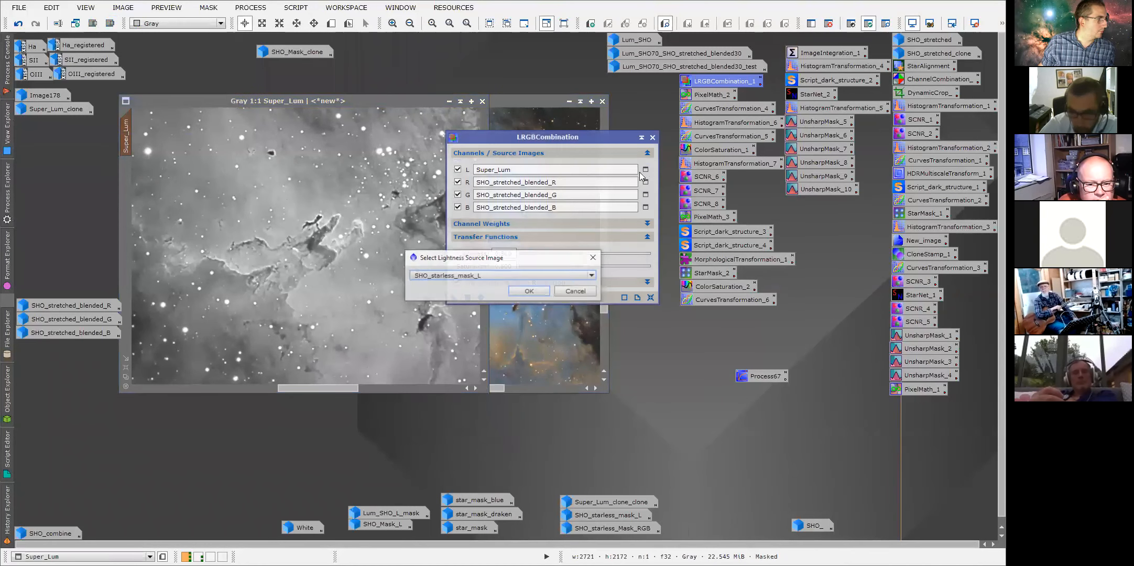
left_click(486, 276)
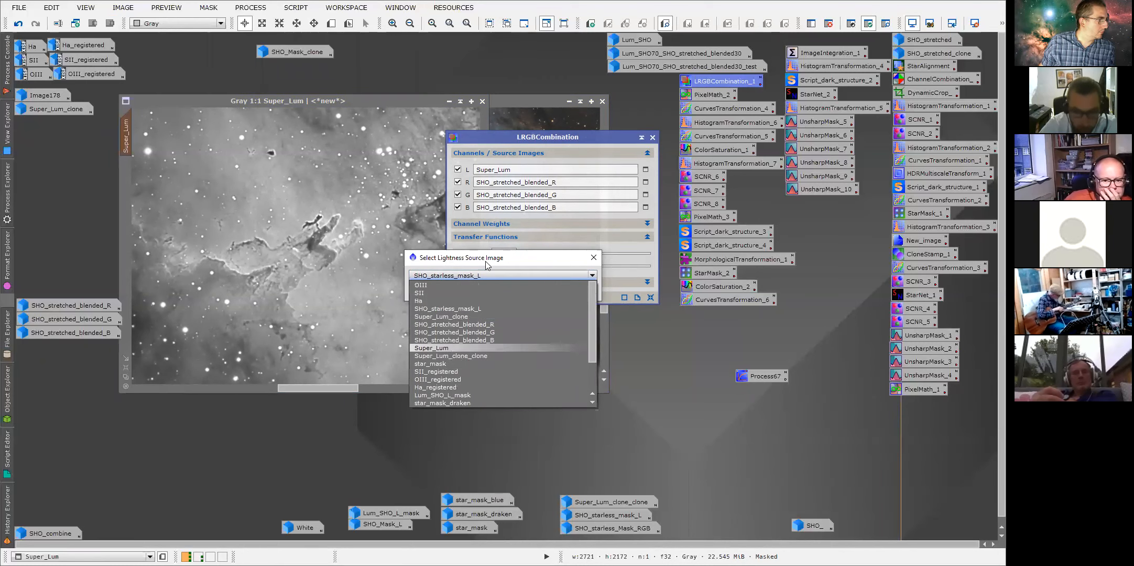
left_click(594, 261)
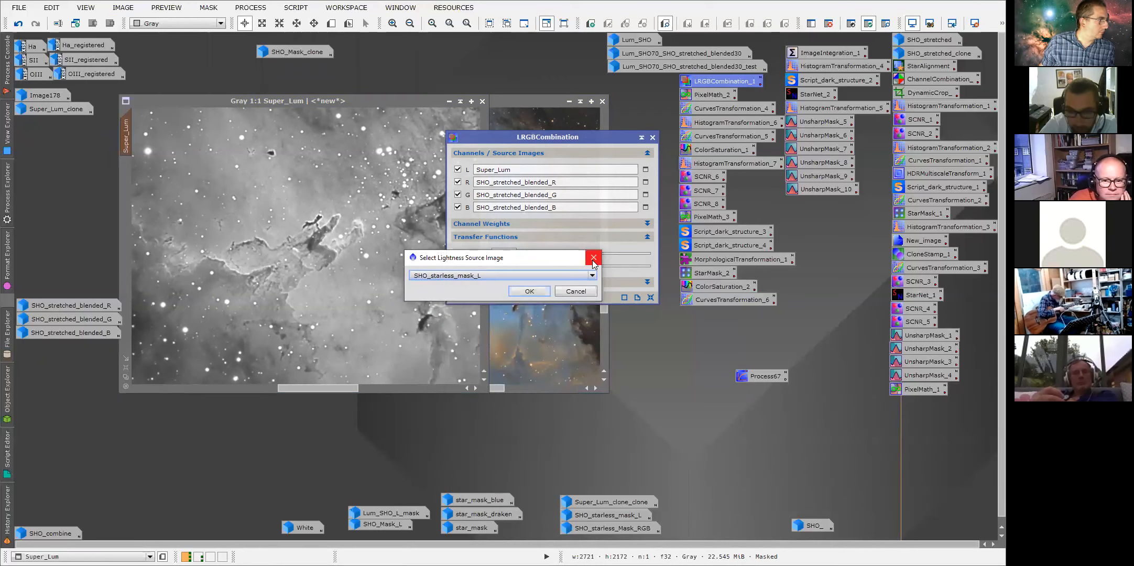
left_click(576, 290)
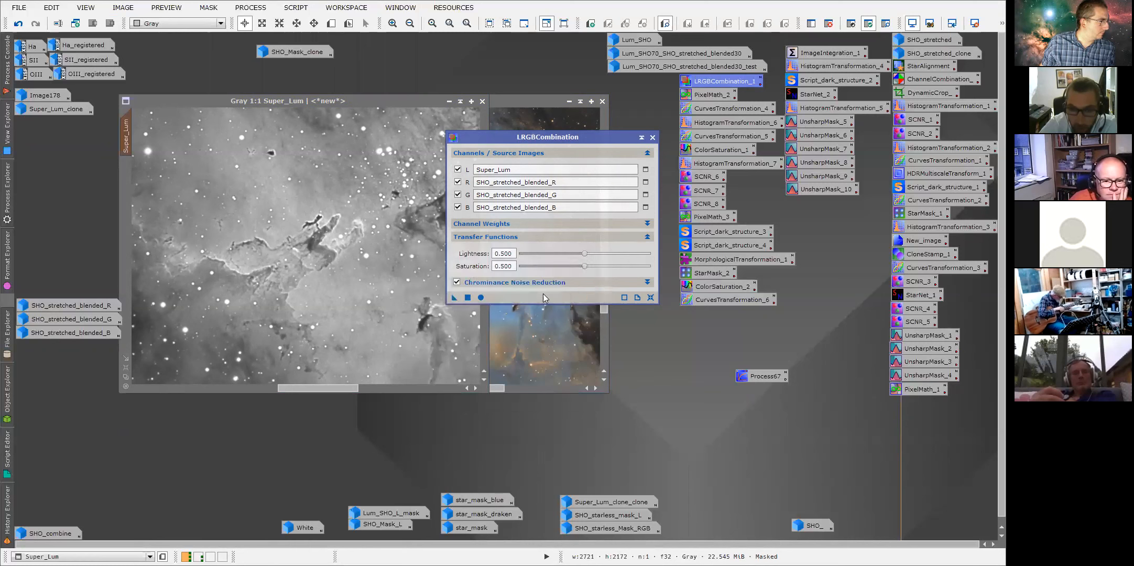
Assign Super_Lum as the L source and SHO_stretched_blended_R as the R source, then expand Chrominance Noise Reduction.
left_click(125, 135)
left_click_drag(130, 136, 485, 168)
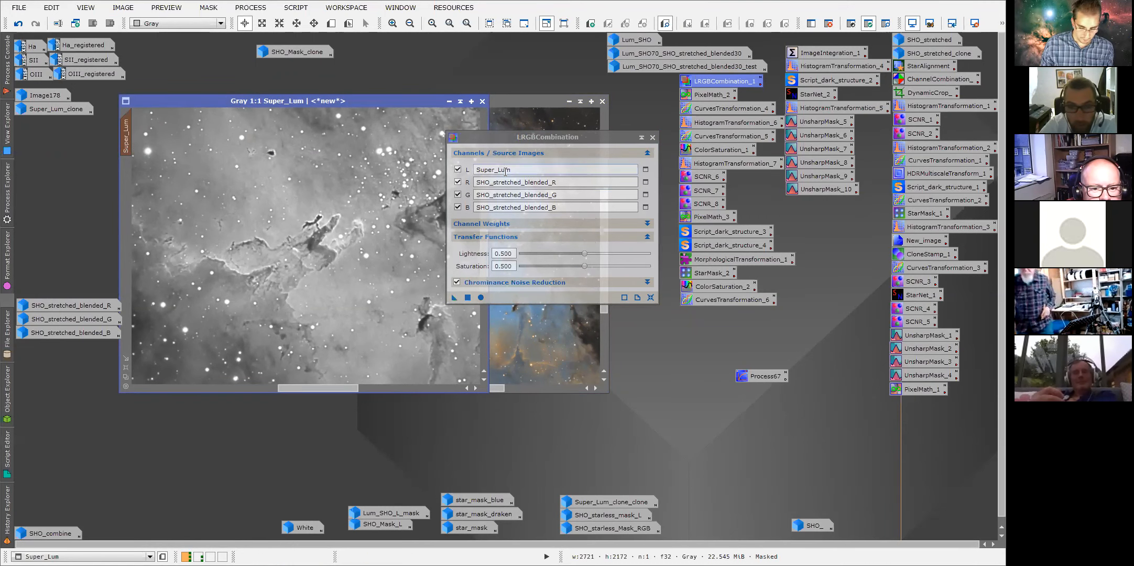
left_click_drag(579, 182, 454, 184)
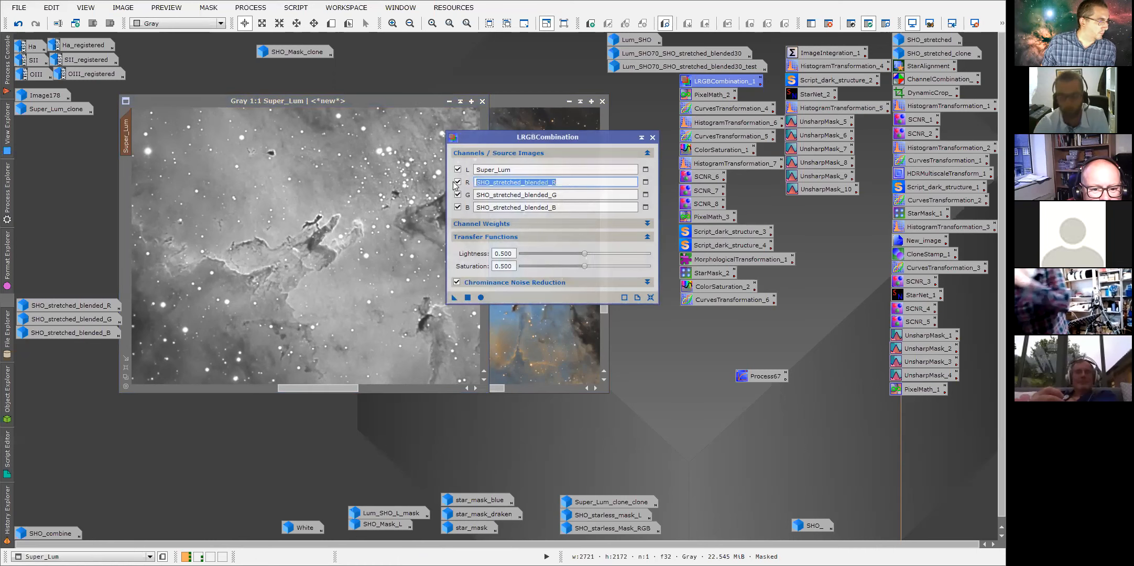
key("BackSpace")
double_click(61, 308)
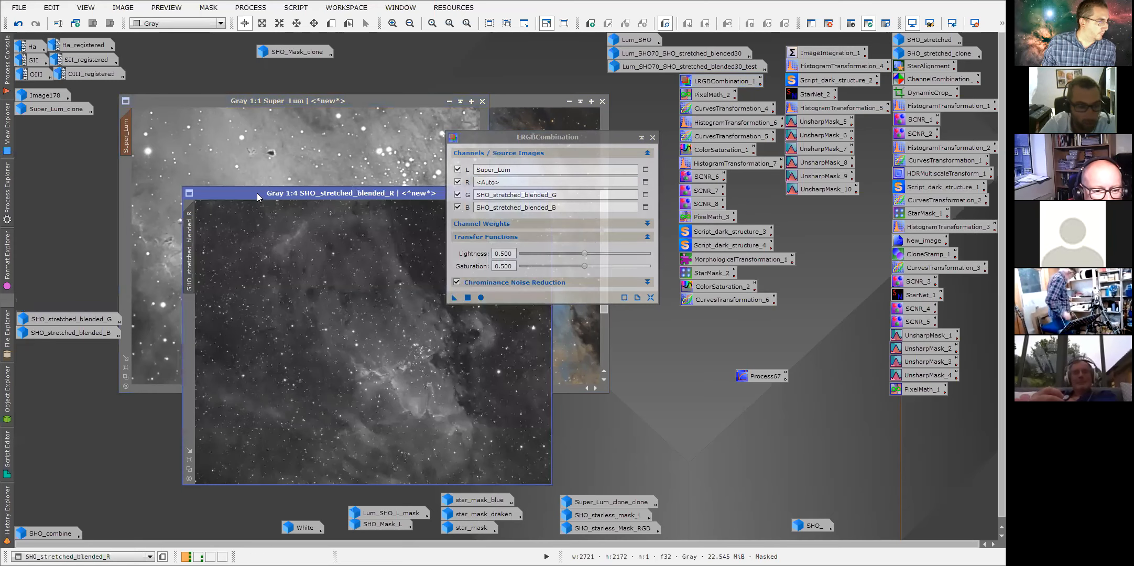
left_click_drag(258, 195, 194, 103)
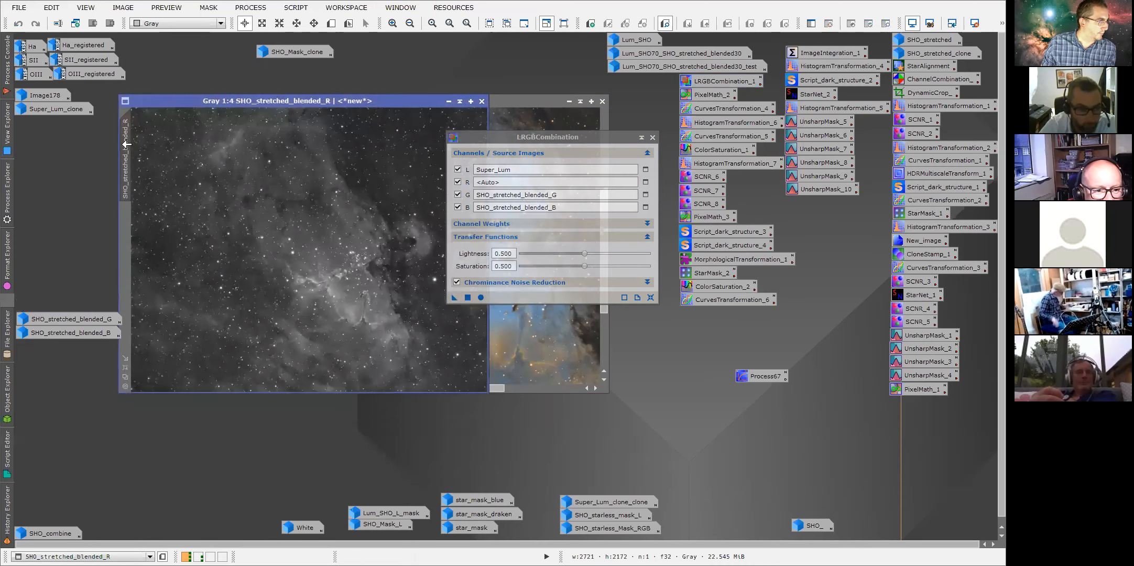
left_click_drag(169, 171, 494, 181)
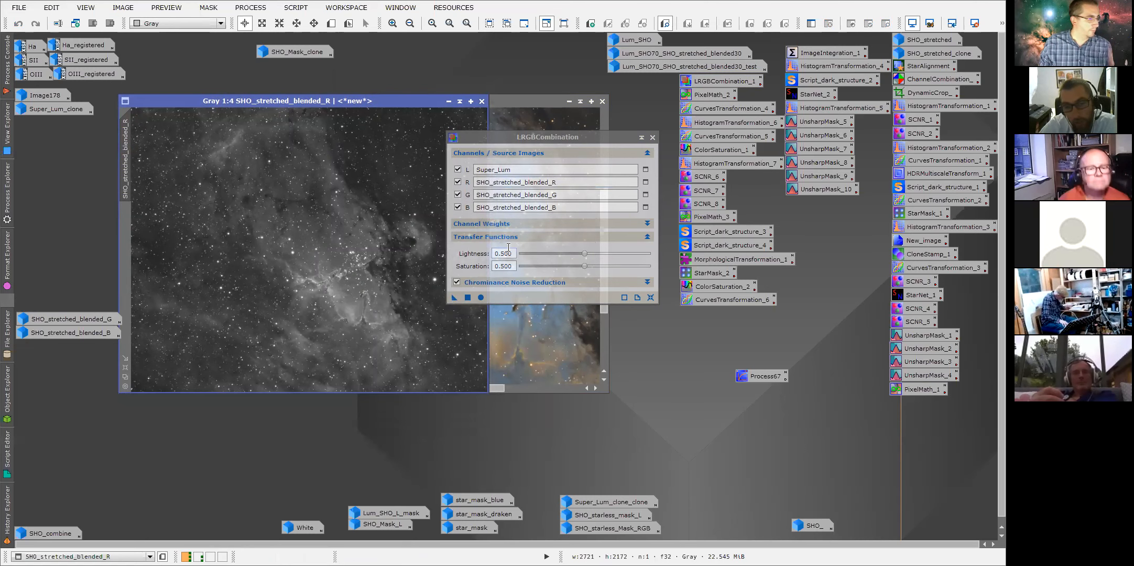
left_click(448, 101)
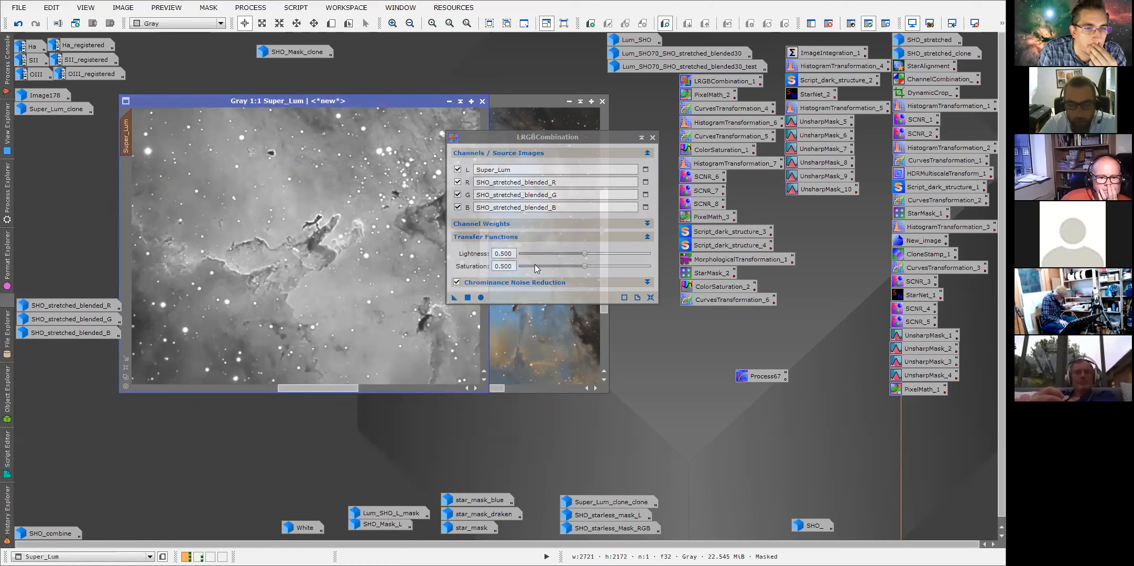
left_click(485, 283)
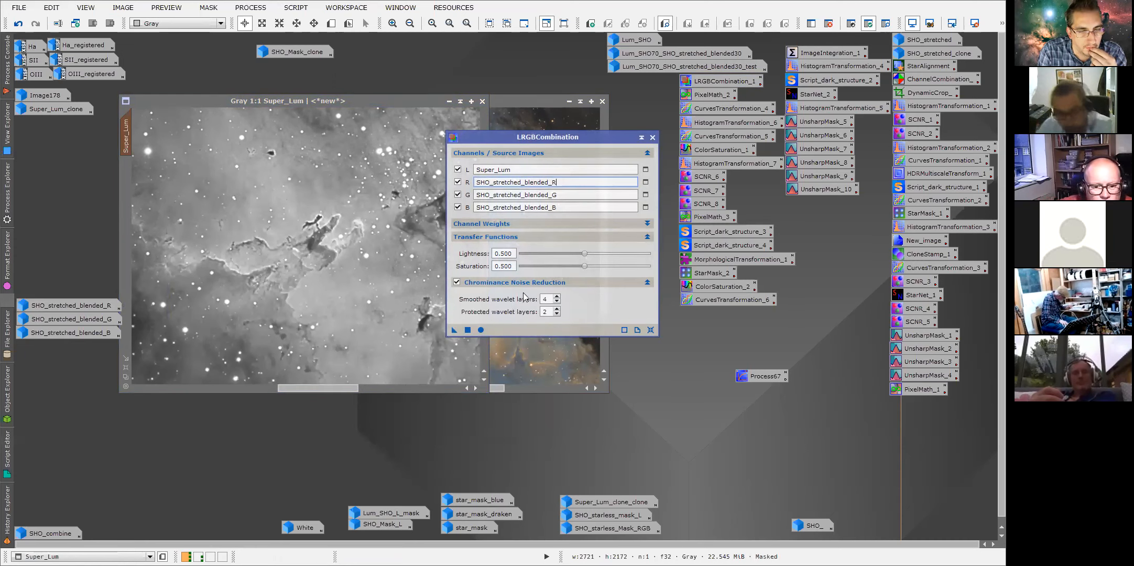
left_click_drag(539, 141, 730, 126)
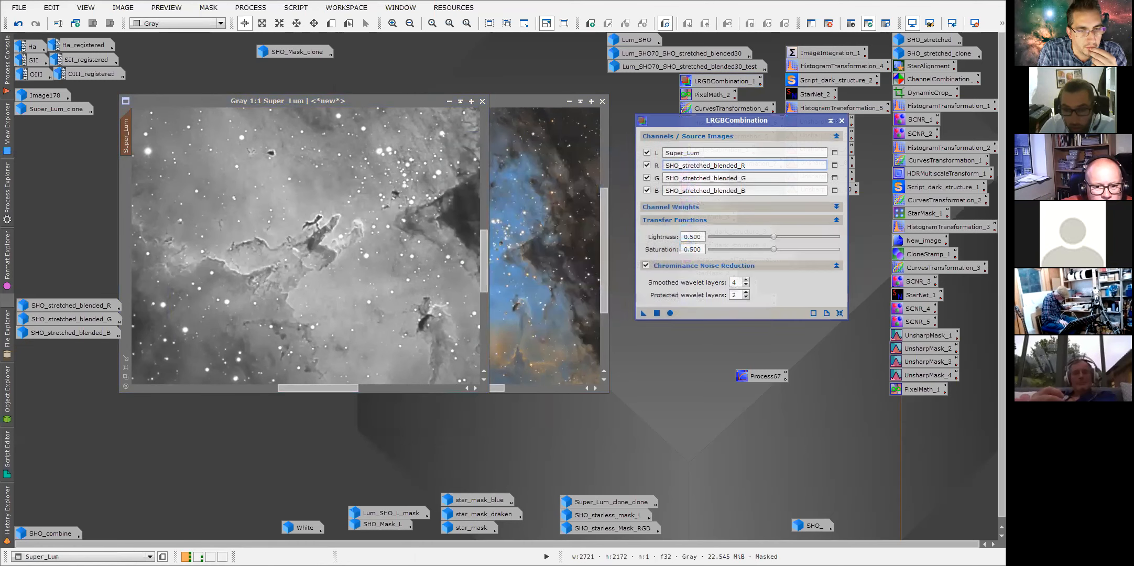
Inspect SHO_stretched_blended zoomed in around the Pillars, zoom back to 1:4, then close it and the LRGBCombination dialog.
left_click(450, 101)
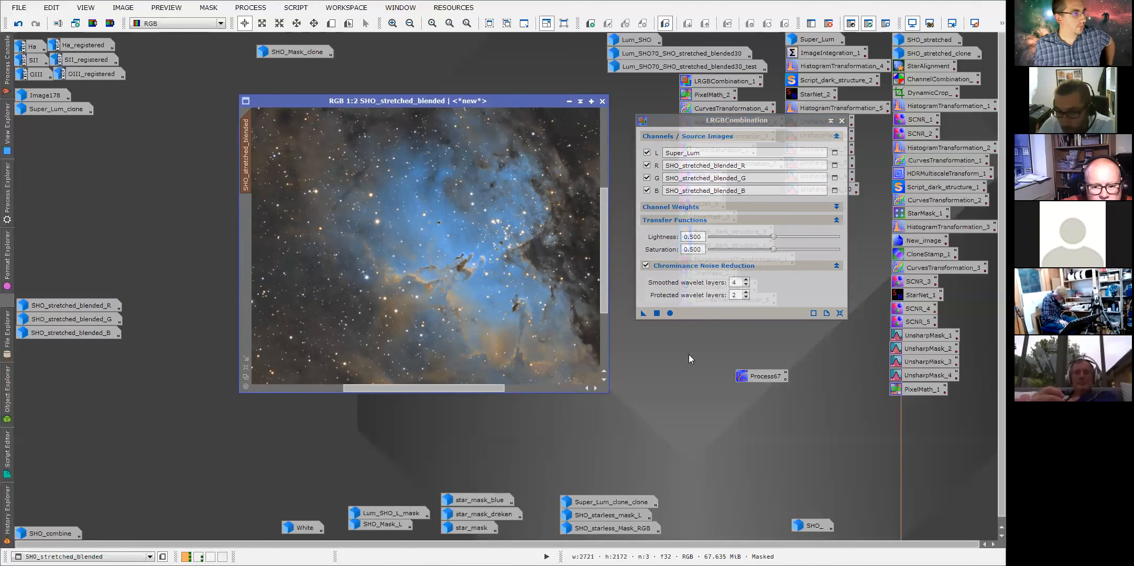
key("ctrl+plus")
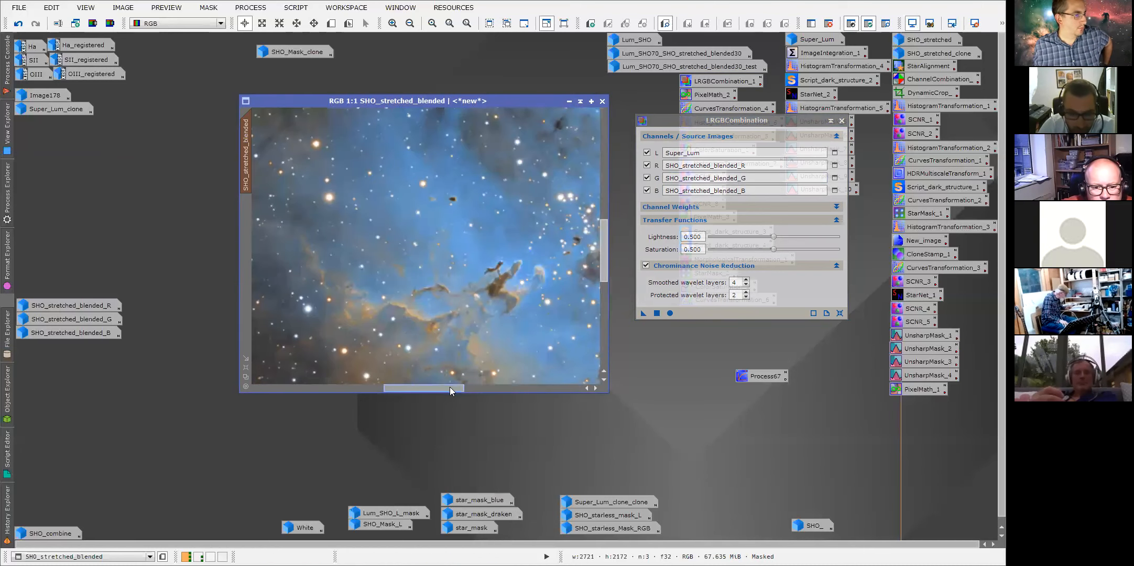
left_click_drag(450, 387, 416, 388)
left_click_drag(604, 257, 606, 279)
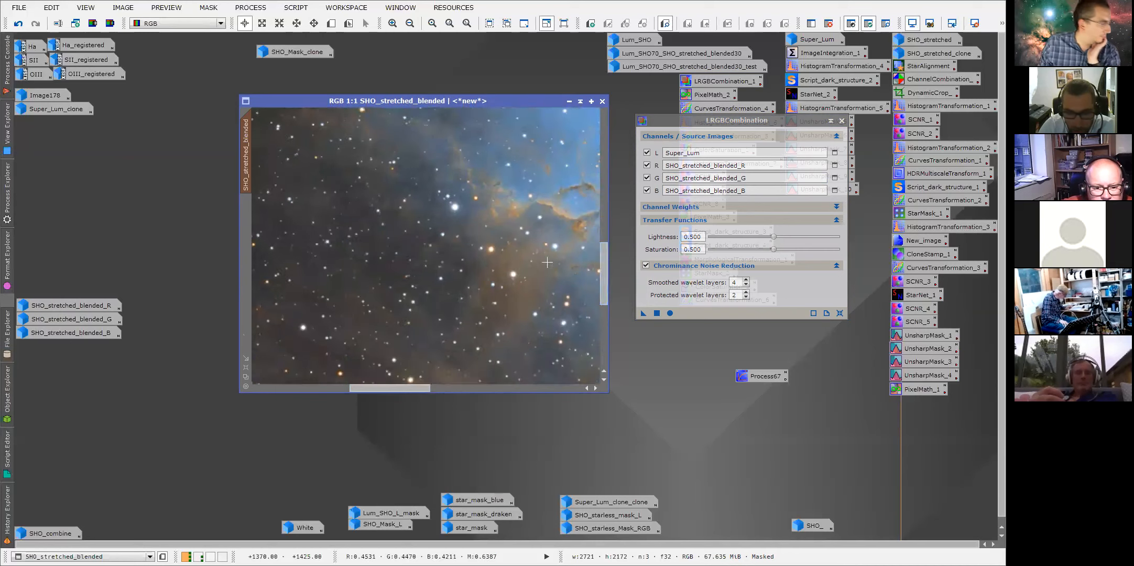
scroll(423, 240, "up", 2)
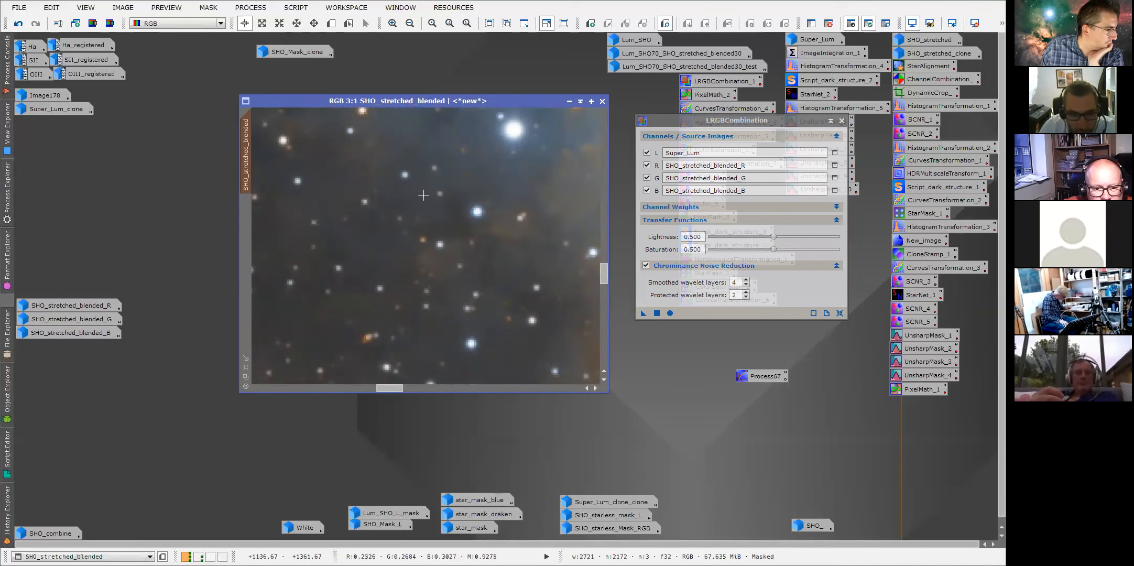
scroll(370, 283, "down", 4)
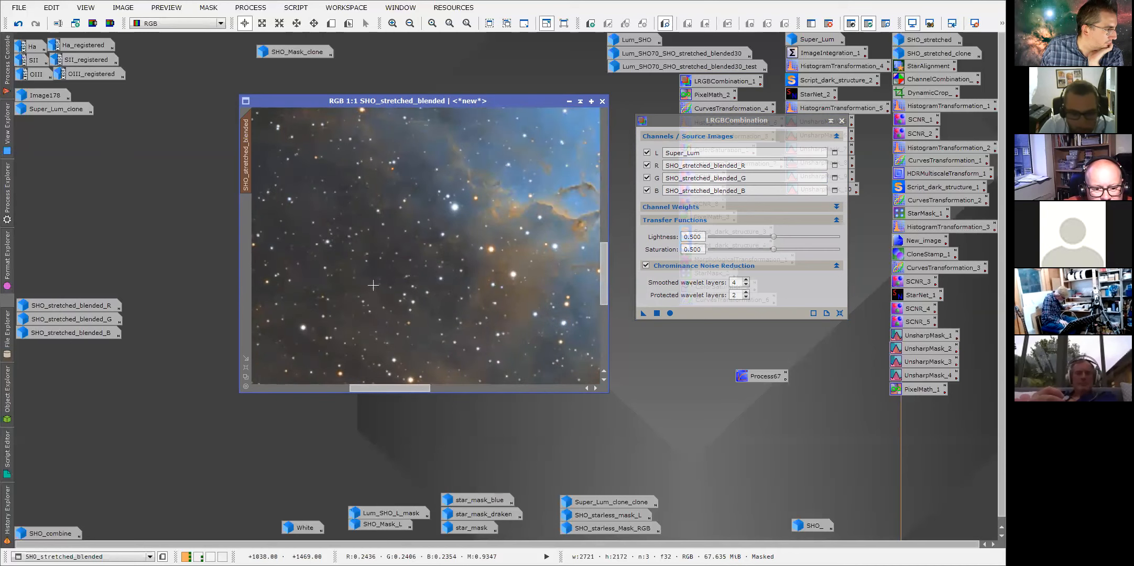
scroll(373, 287, "down", 1)
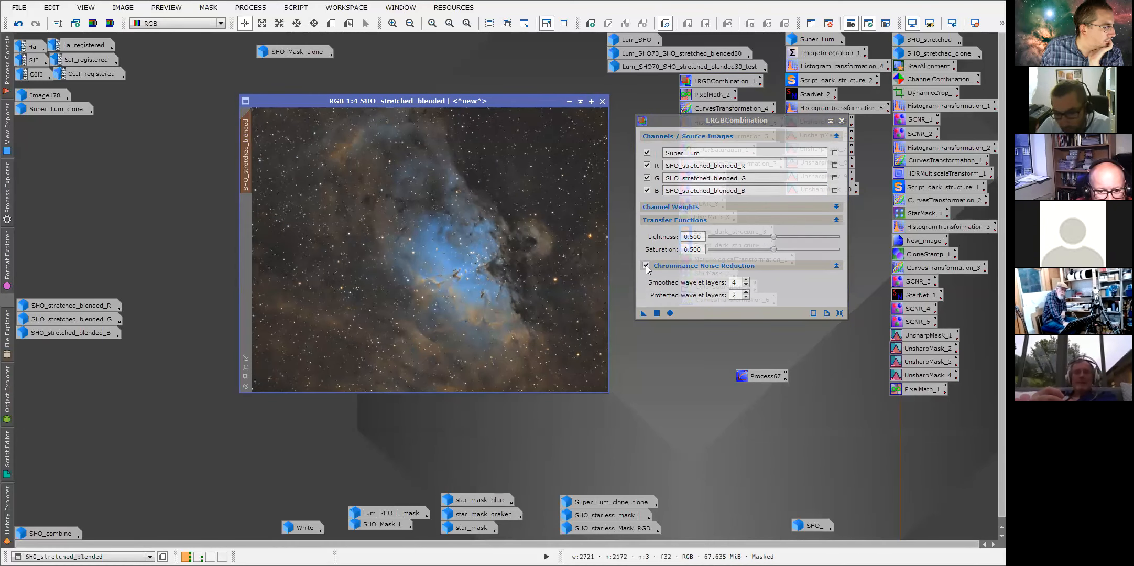
left_click(569, 101)
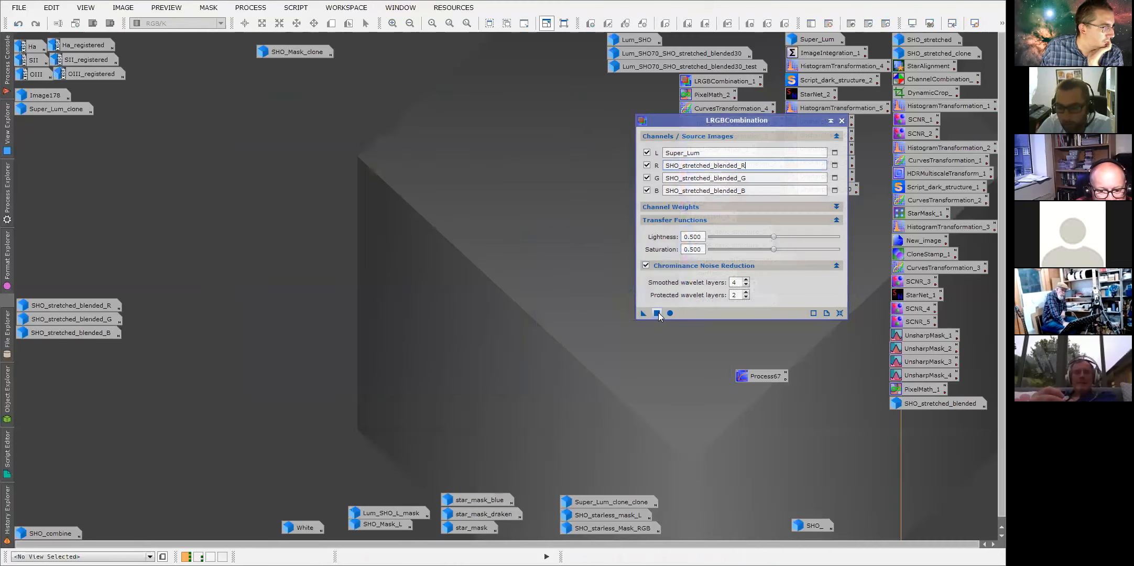
left_click(841, 121)
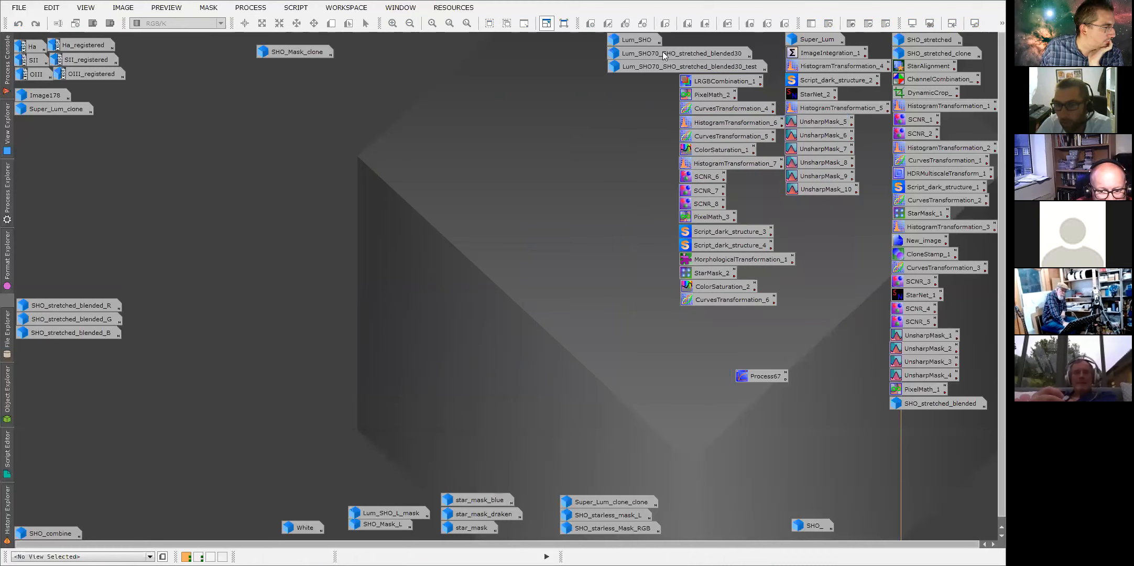
Open the Lum_SHO image and load its History Explorer.
double_click(634, 40)
left_click_drag(610, 126, 415, 79)
right_click(266, 117)
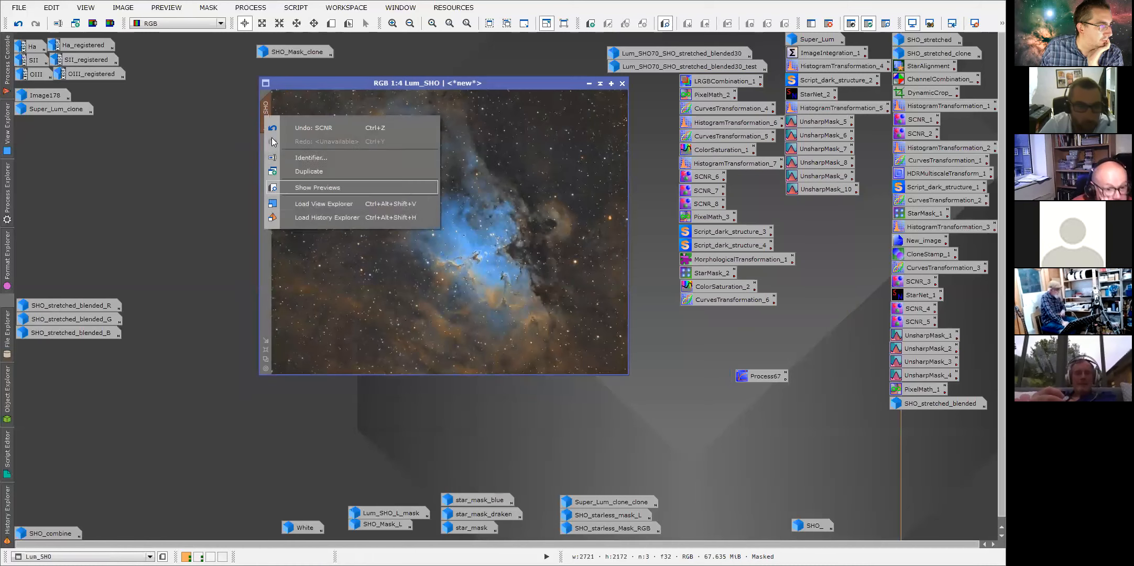
left_click(307, 217)
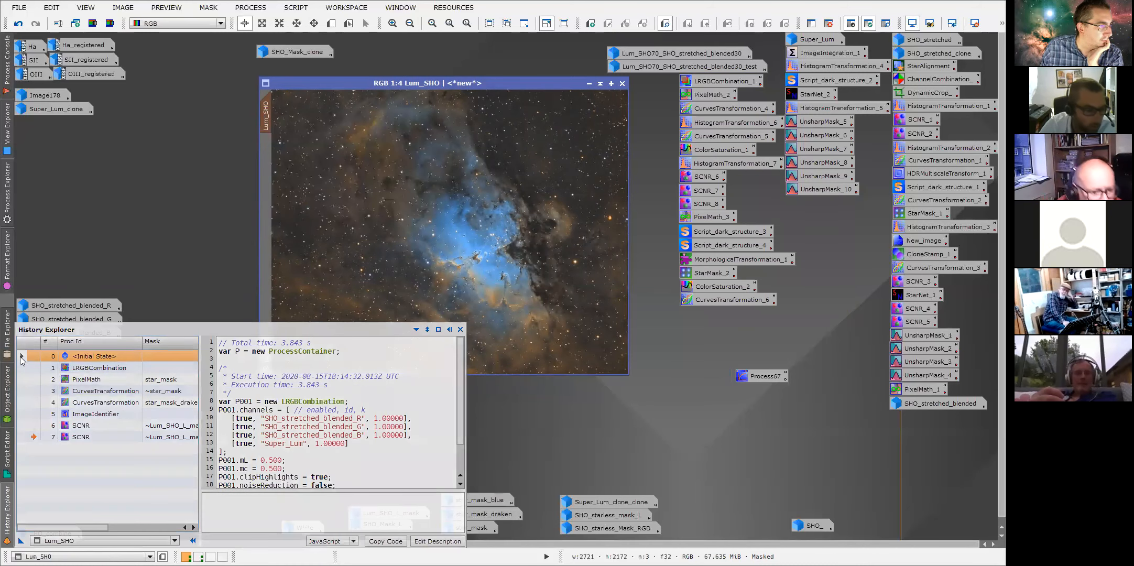
Create a new image from Lum_SHO's initial history state and zoom it to 1:1 on the Pillars.
left_click(33, 357)
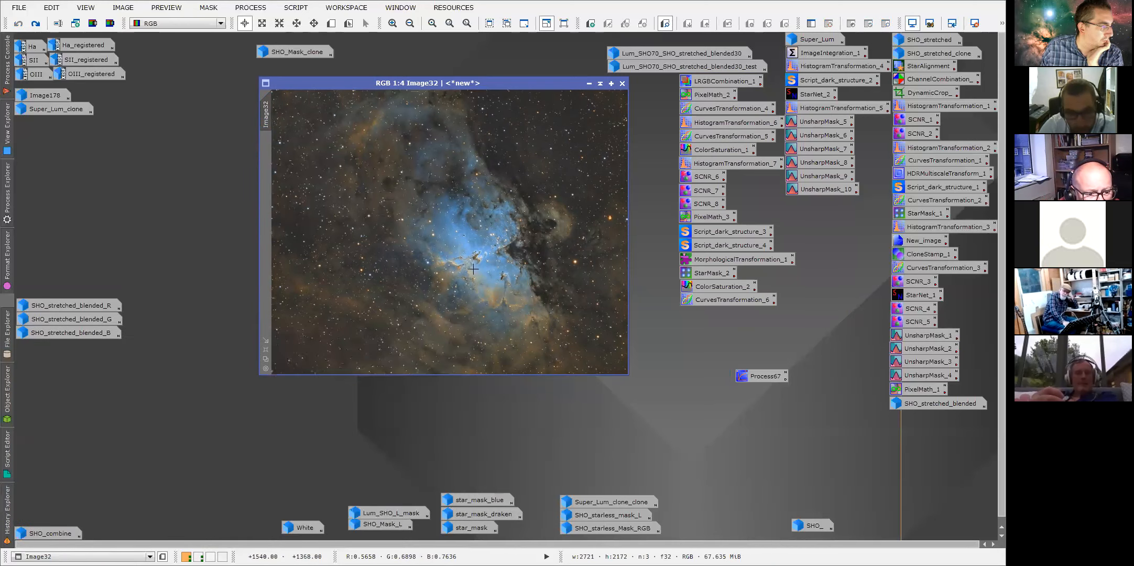
scroll(473, 268, "up", 2)
scroll(473, 268, "up", 1)
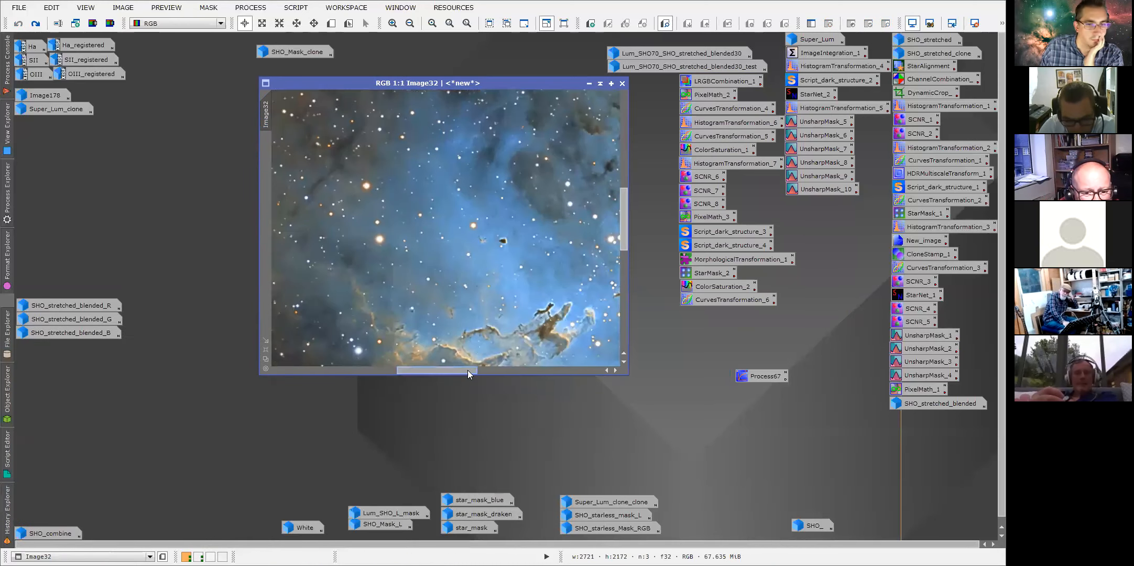
left_click_drag(470, 372, 489, 372)
left_click_drag(626, 234, 624, 258)
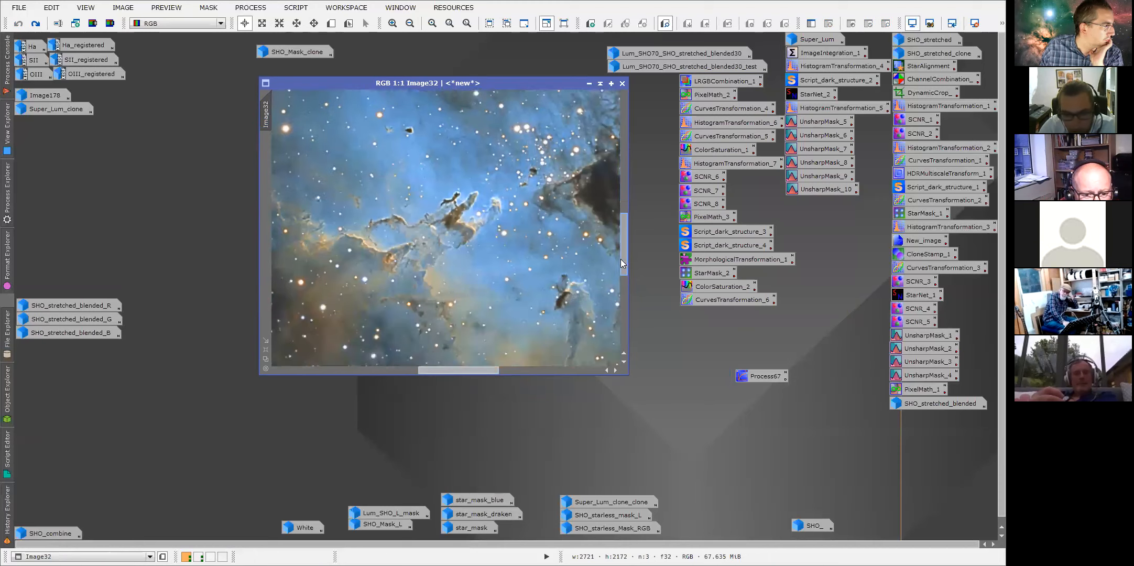
Open SHO_stretched_blended beside Image32 and synchronise its zoom and position to Image32 to compare the Pillars side by side.
left_click_drag(509, 87, 377, 86)
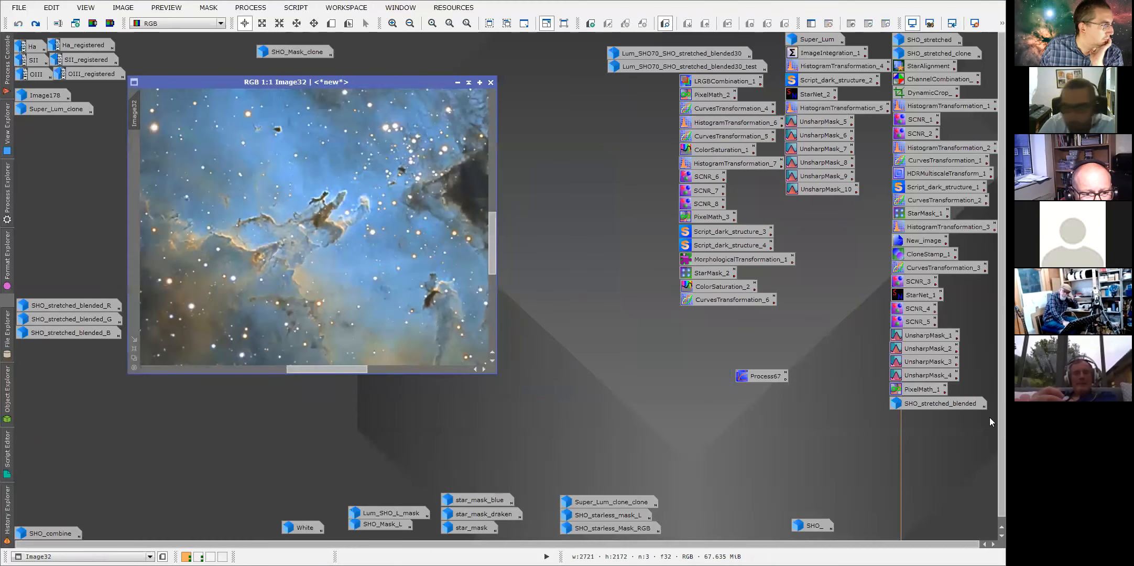
double_click(935, 406)
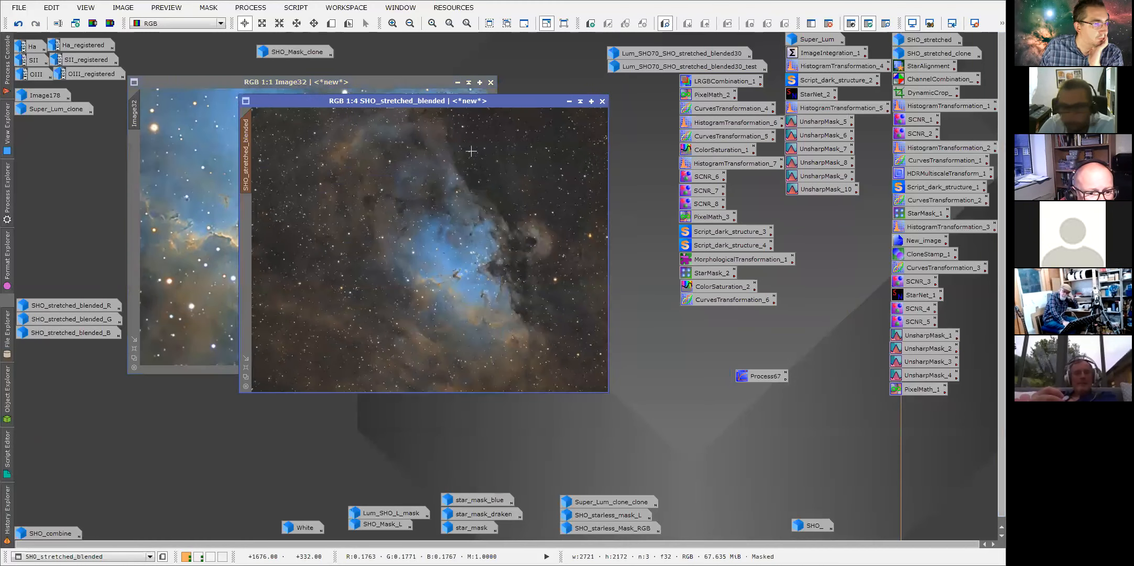
left_click_drag(683, 82, 697, 82)
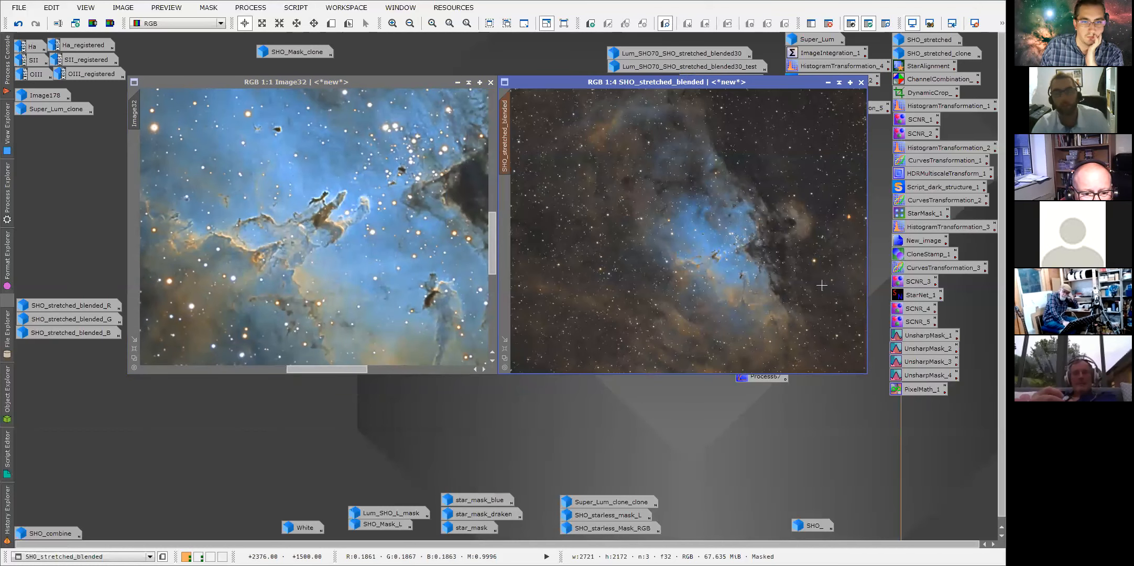
scroll(659, 214, "up", 2)
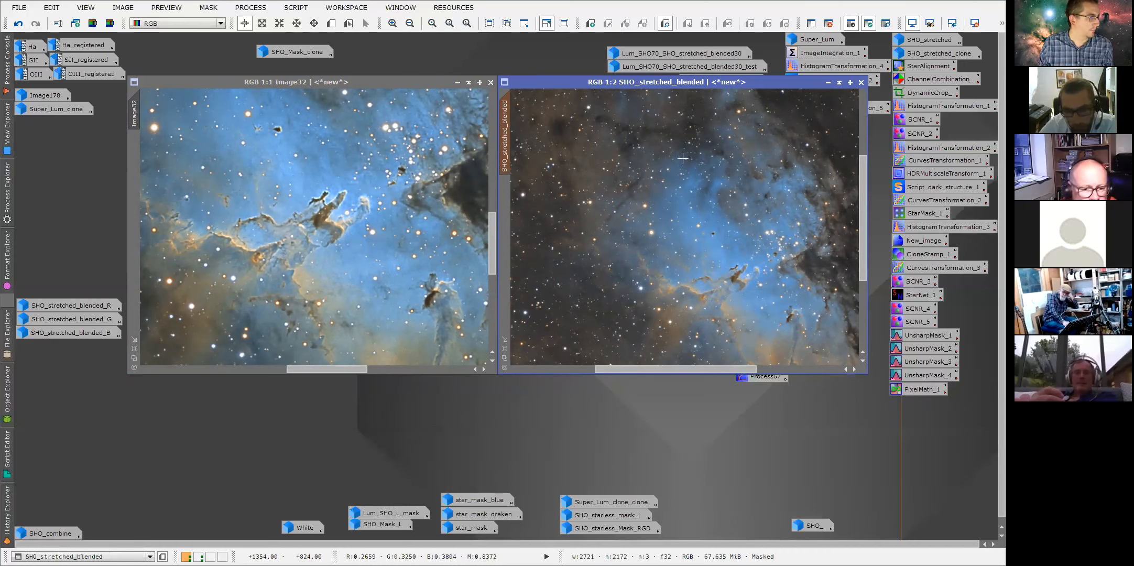
left_click(135, 106)
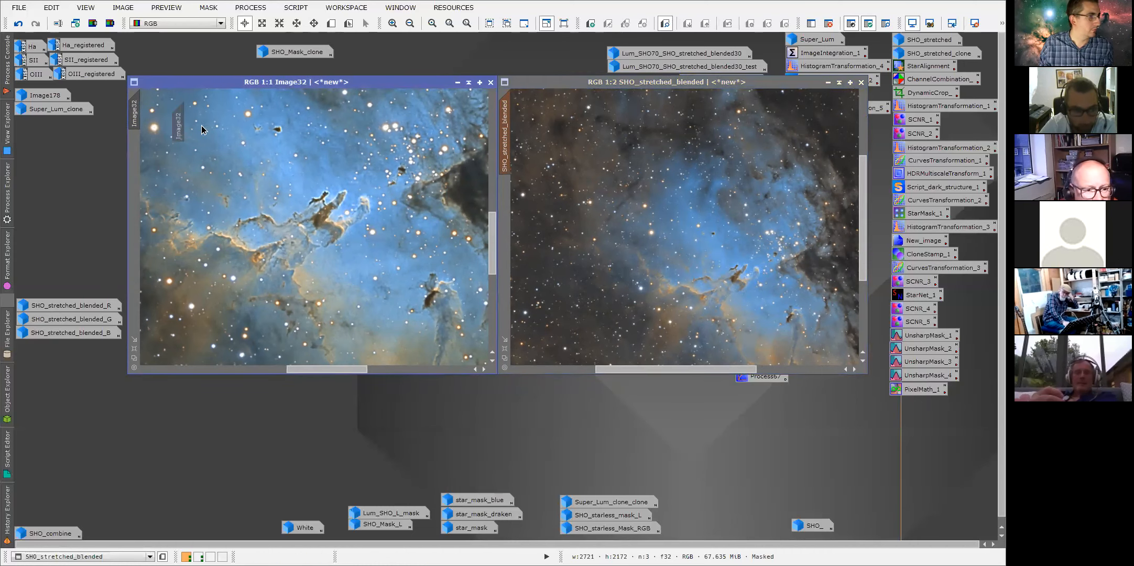
left_click_drag(442, 125, 504, 123)
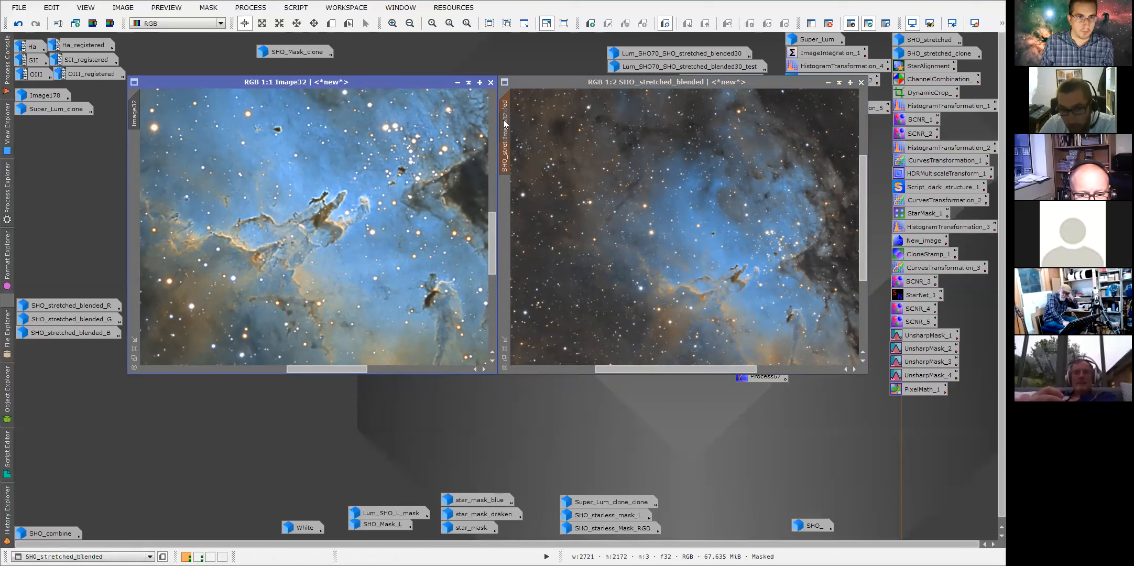
left_click_drag(503, 122, 503, 123)
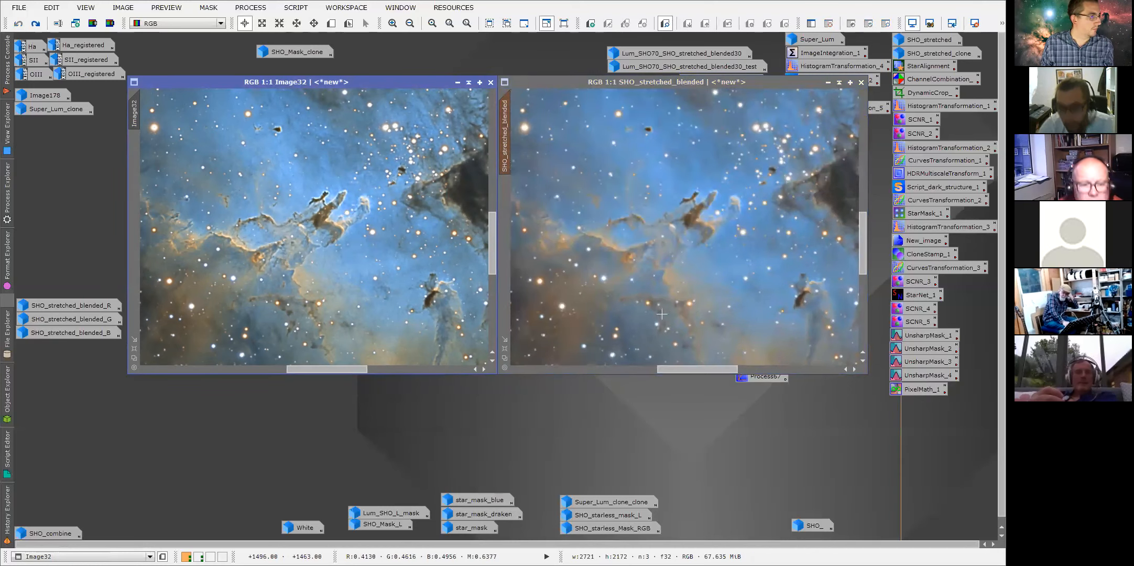
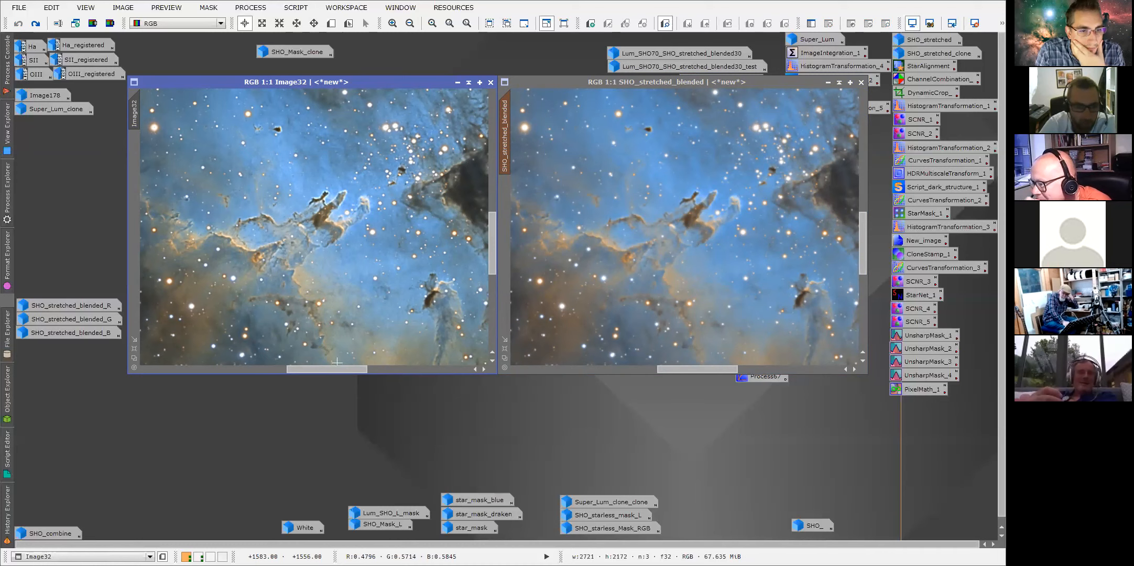
Zoom Image32 to 3:1 on a region near the Pillars and synchronise SHO_stretched_blended's zoom and position to it.
scroll(387, 334, "left", 3)
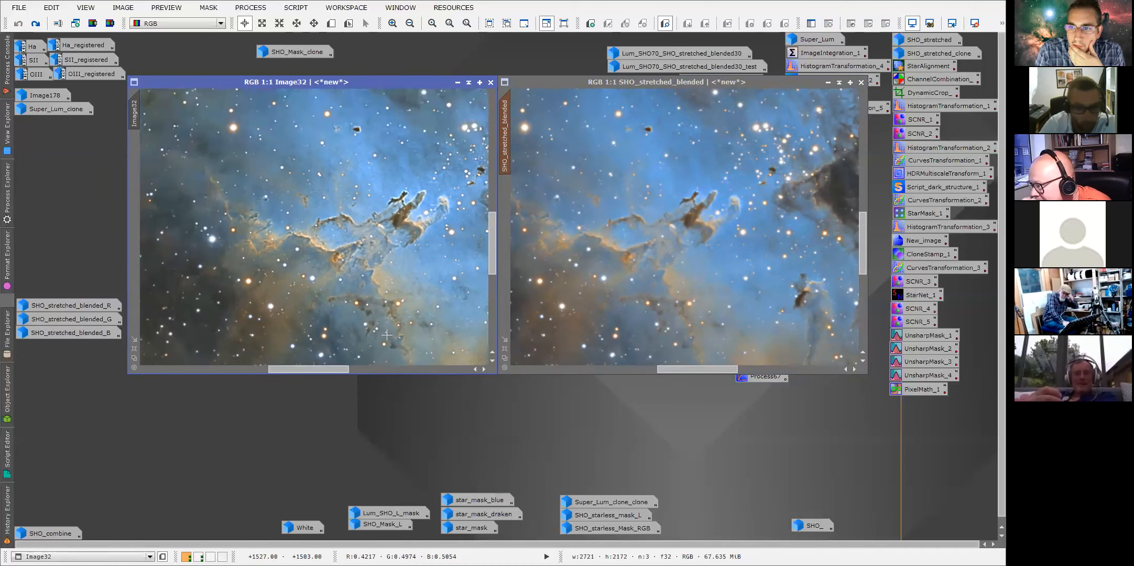
scroll(494, 220, "up", 3)
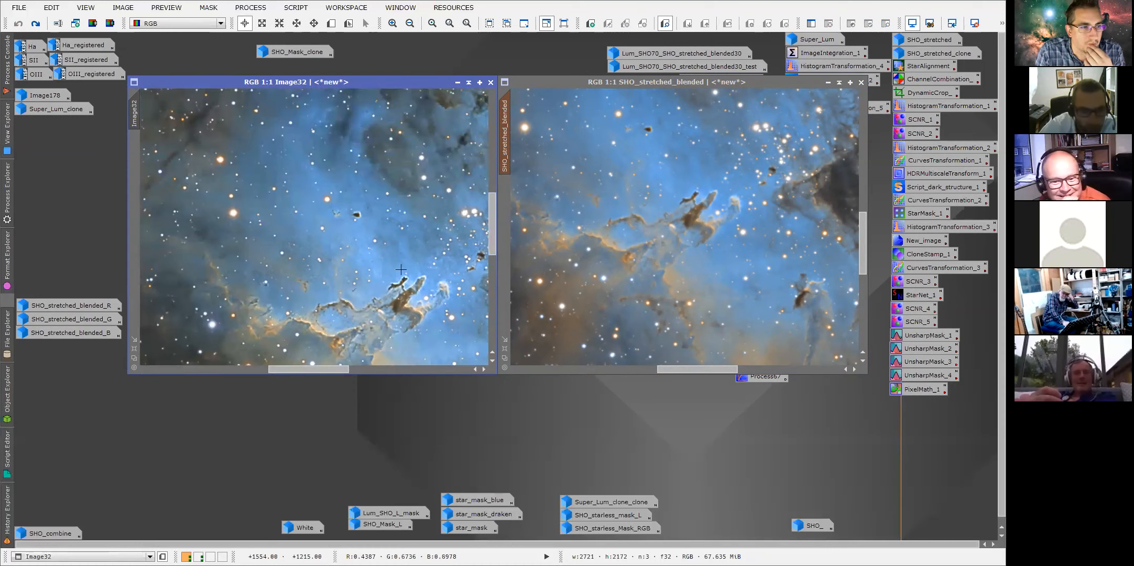
scroll(401, 269, "up", 2)
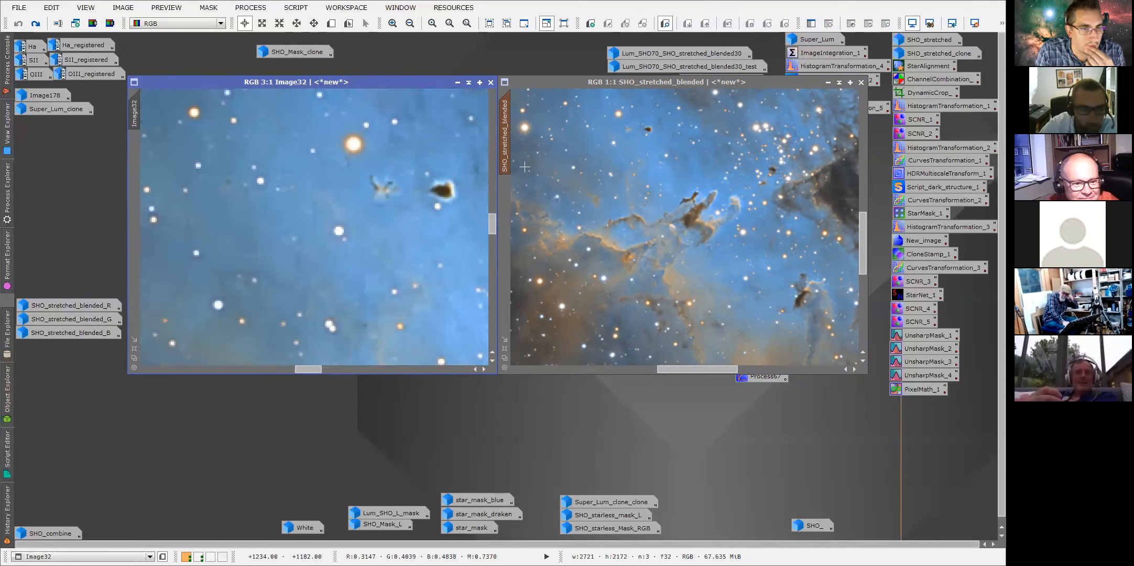
scroll(491, 227, "down", 4)
left_click_drag(491, 227, 490, 220)
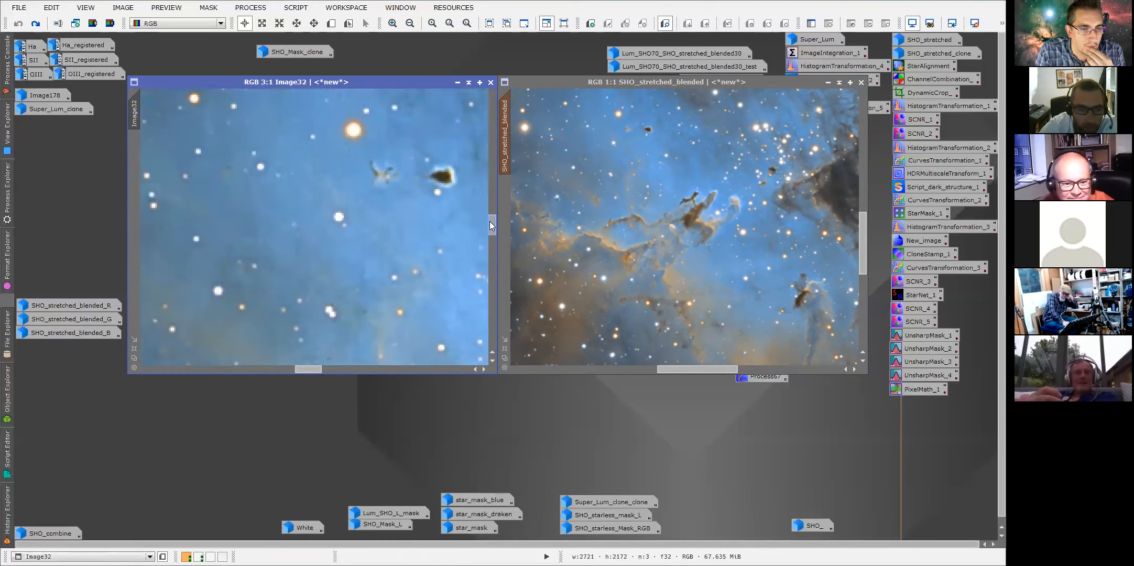
left_click_drag(134, 111, 513, 141)
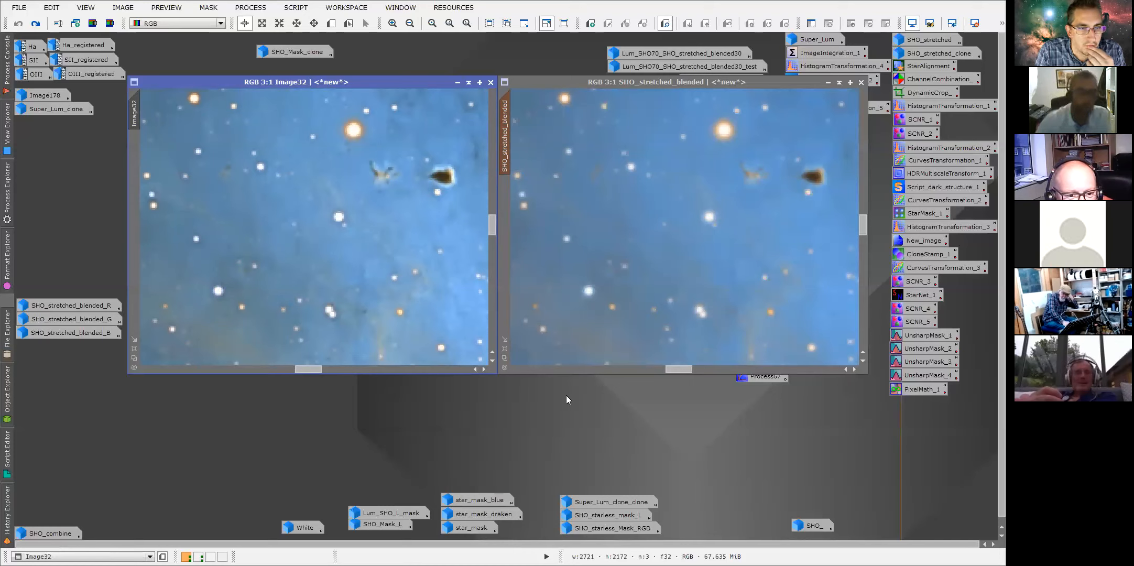
Zoom deep into a bright star in Image32 to inspect its pixels, then return the view to 1:4.
scroll(388, 253, "down", 2)
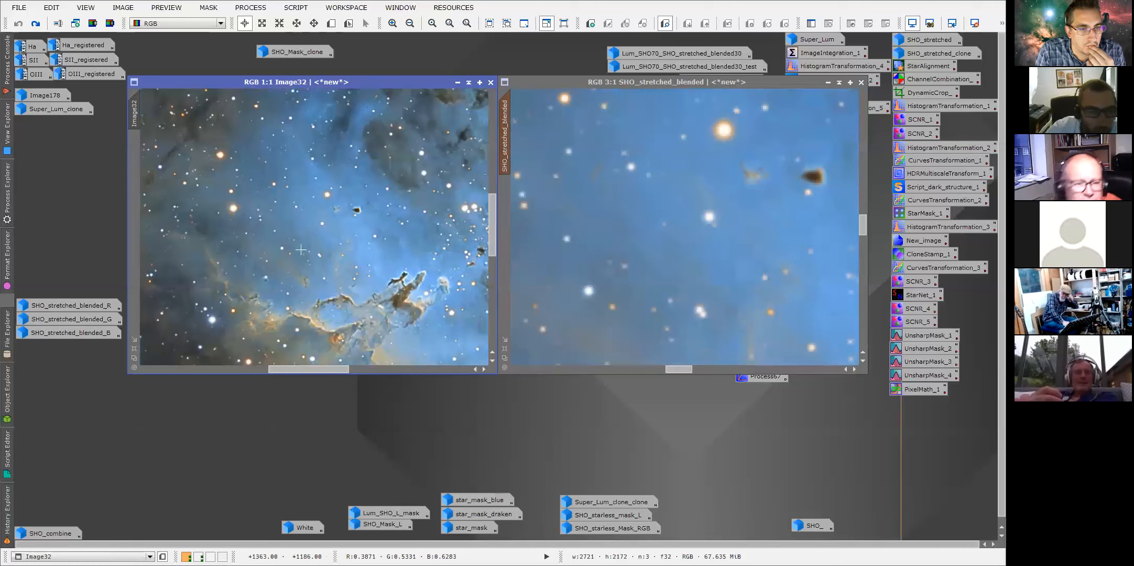
left_click(262, 23)
left_click_drag(217, 181, 251, 237)
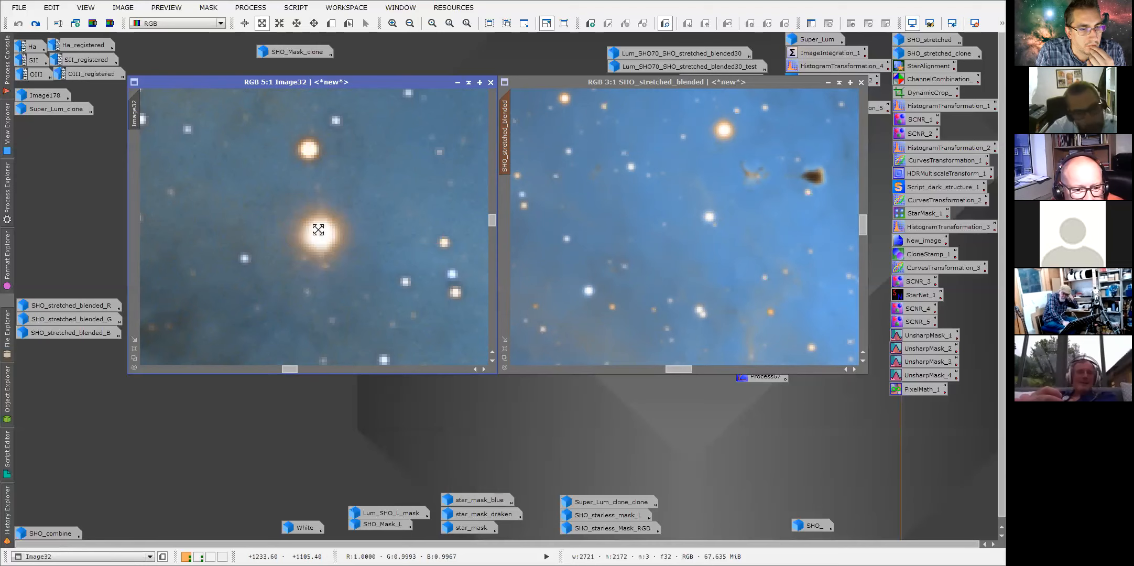
left_click_drag(319, 234, 310, 244)
scroll(323, 241, "down", 5)
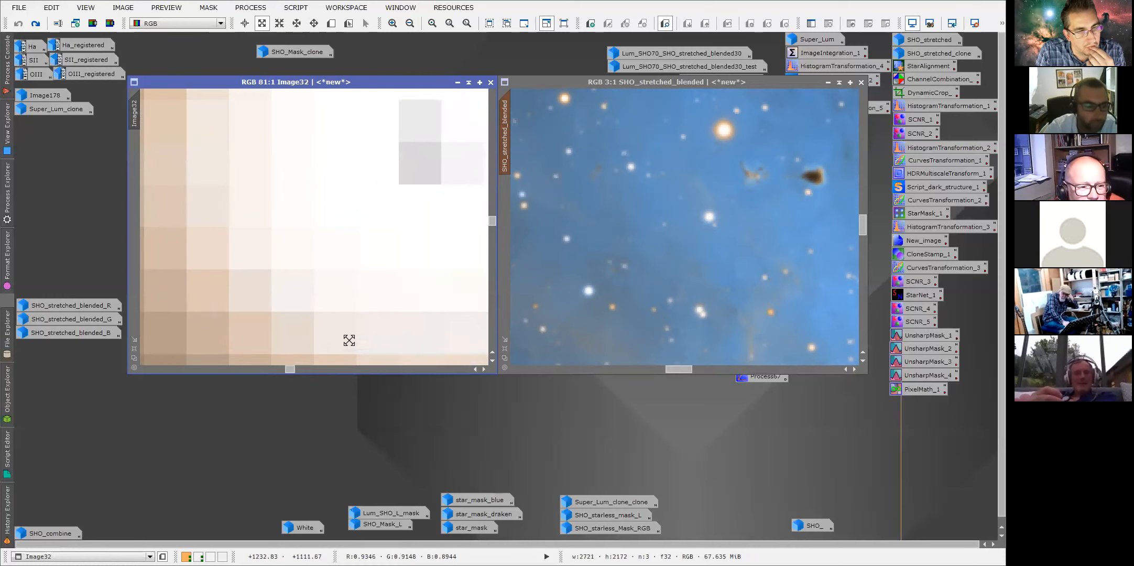
left_click(134, 358)
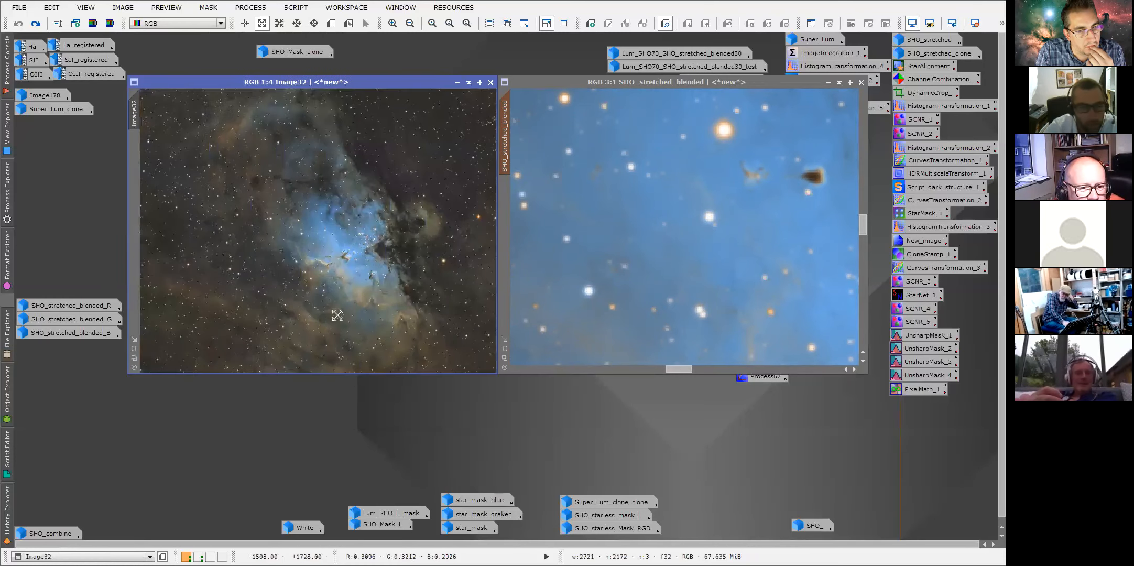
Minimise SHO_stretched_blended, reposition Image32, and load Image32's History Explorer.
left_click(828, 83)
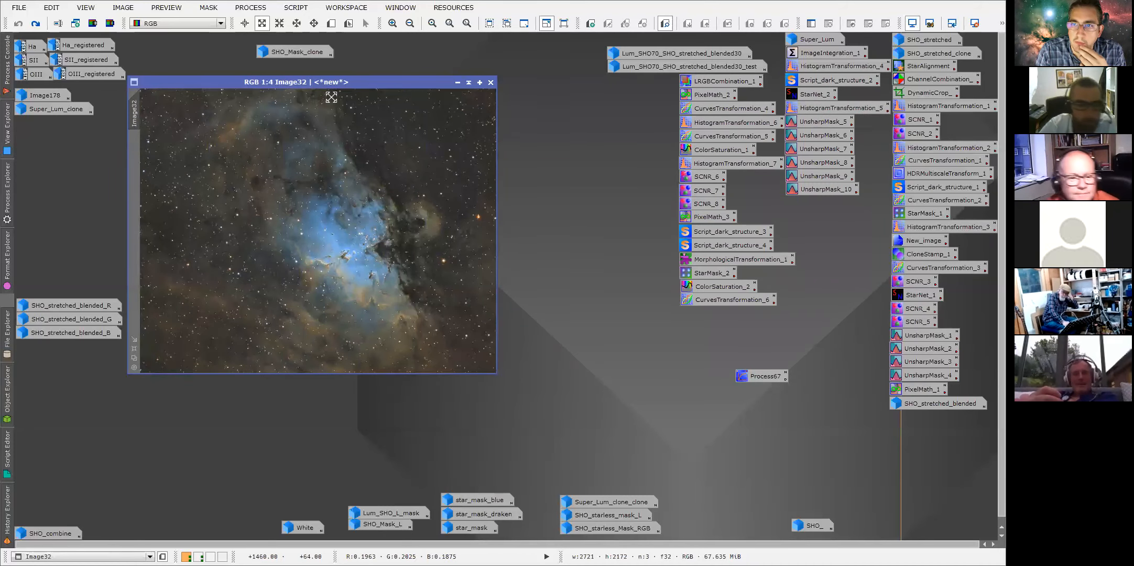
left_click_drag(338, 90, 361, 87)
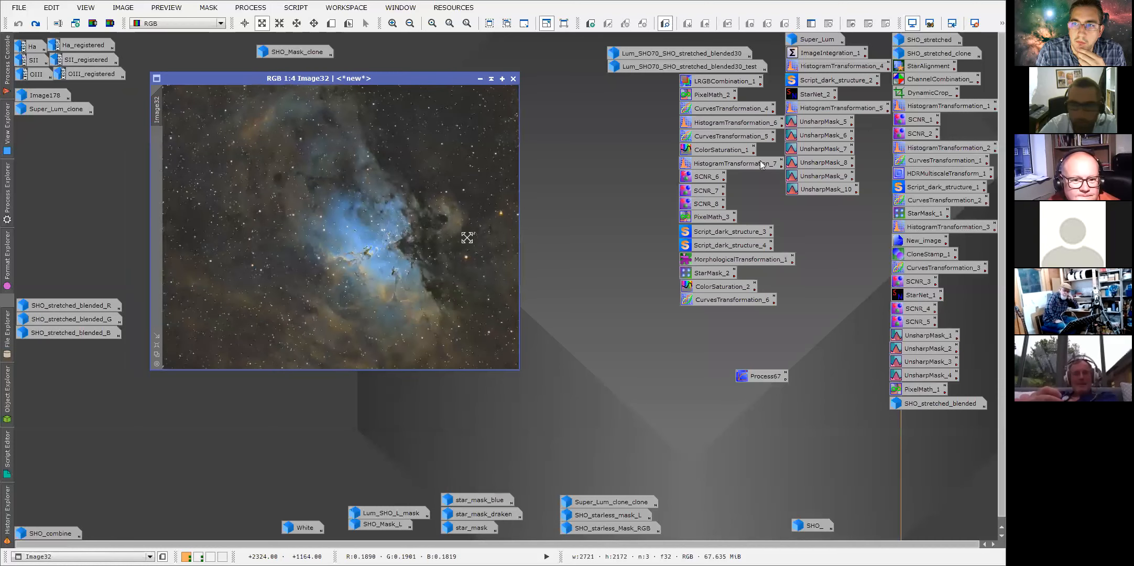
right_click(161, 111)
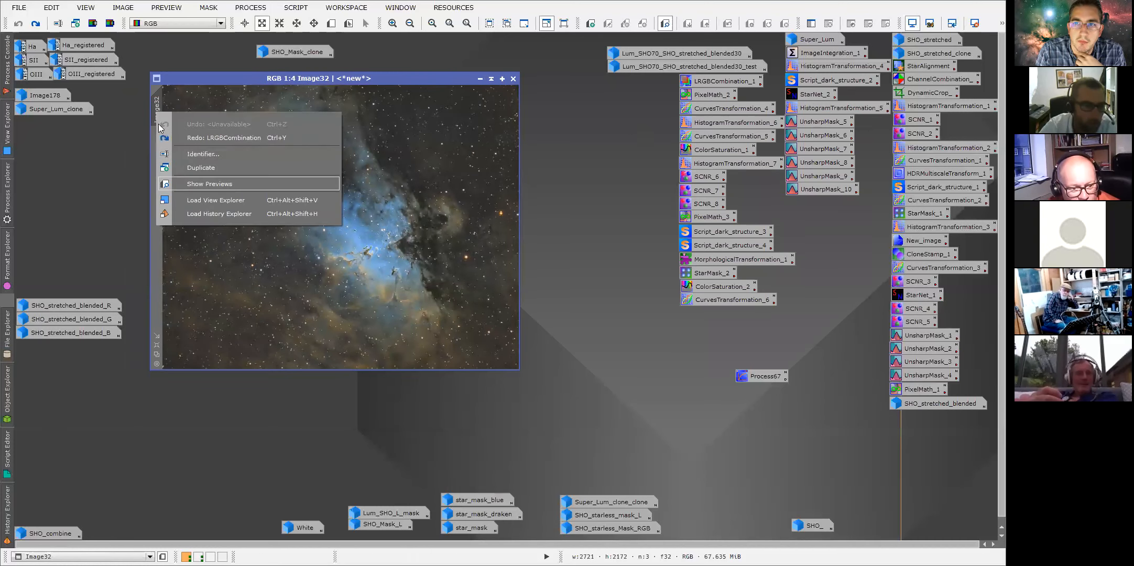
left_click(190, 215)
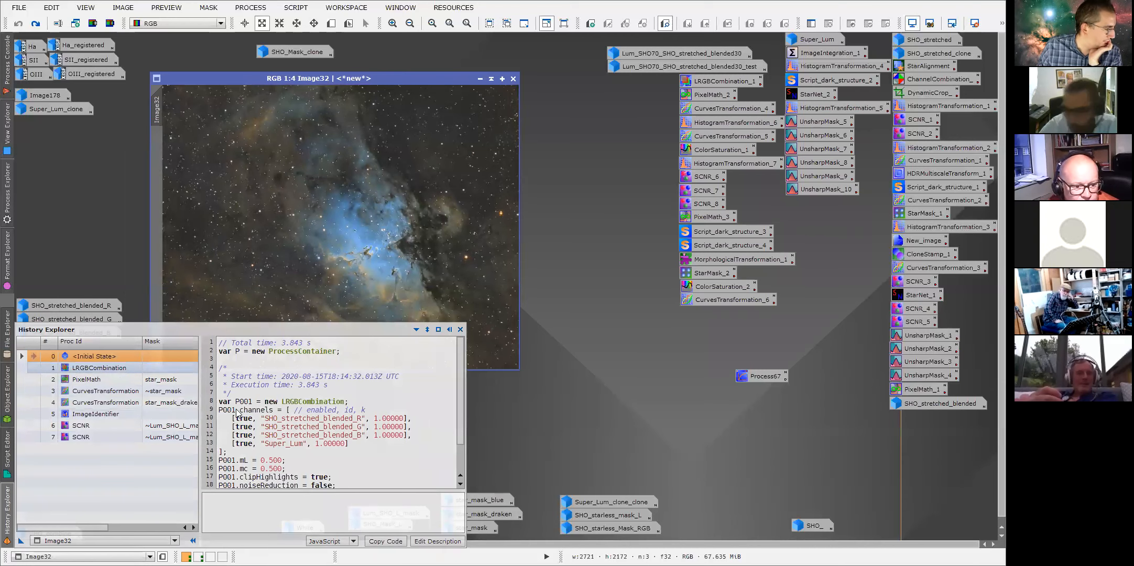
Briefly restore and minimise SHO_stretched_blended again, then reload Image32's History Explorer.
double_click(938, 403)
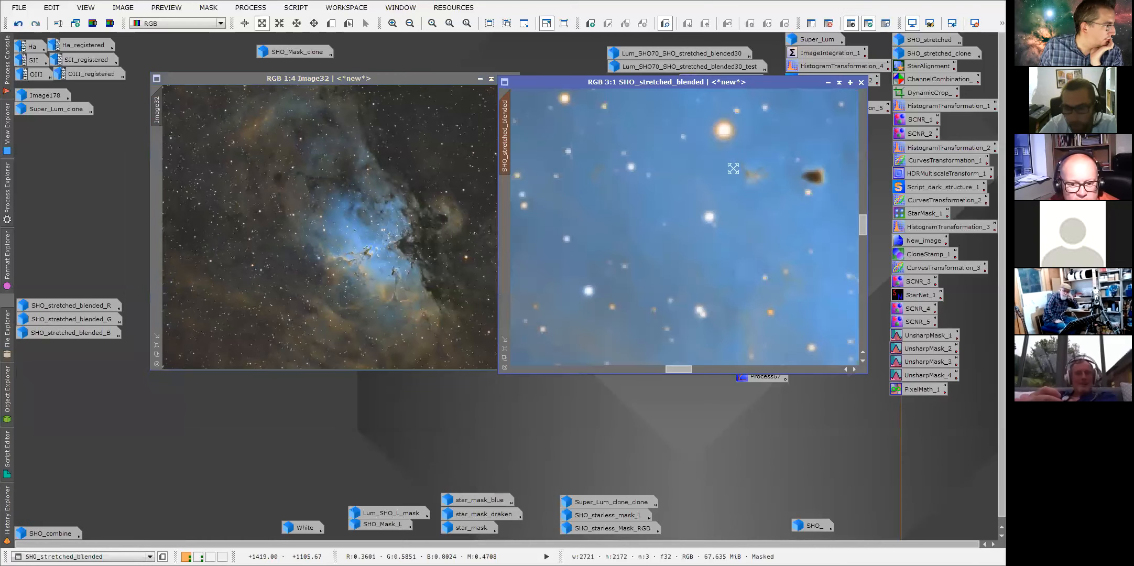
left_click(828, 82)
right_click(159, 108)
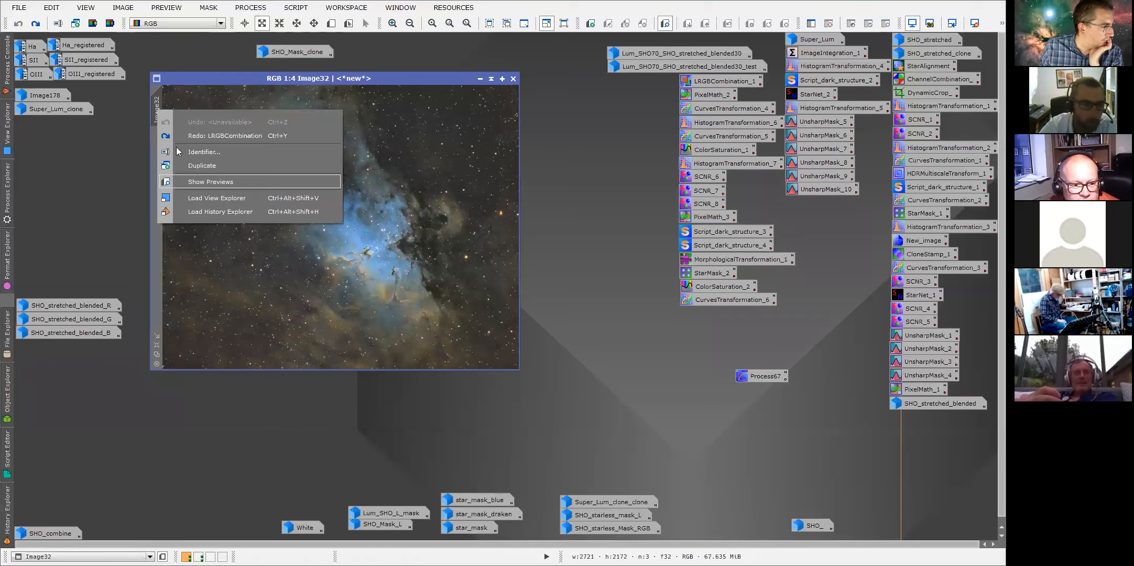
left_click(190, 212)
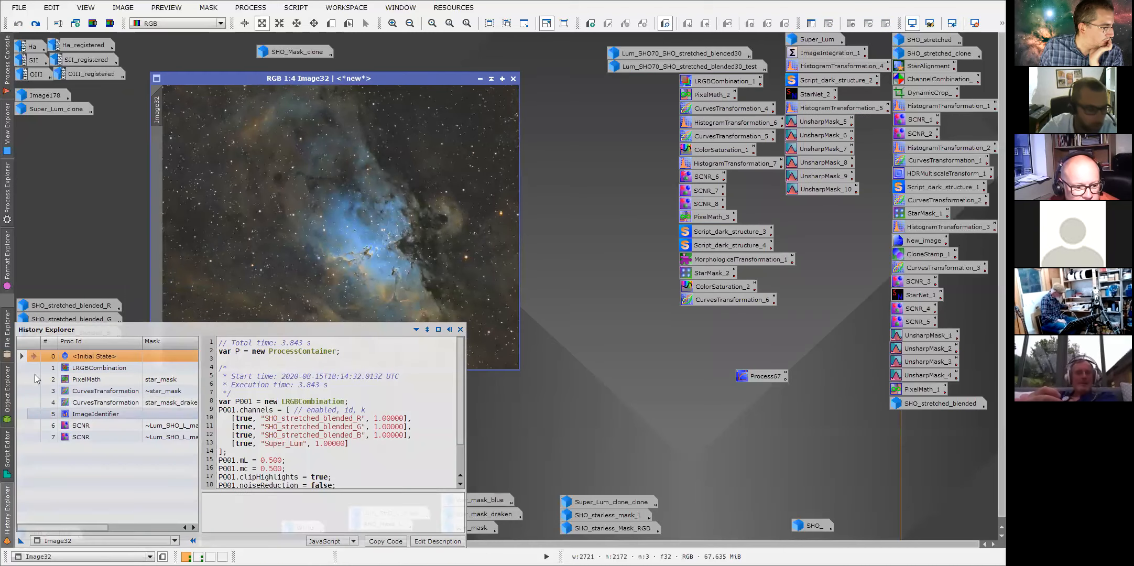
Step Image32 forward through its history to the LRGBCombination and then the PixelMath state.
double_click(34, 370)
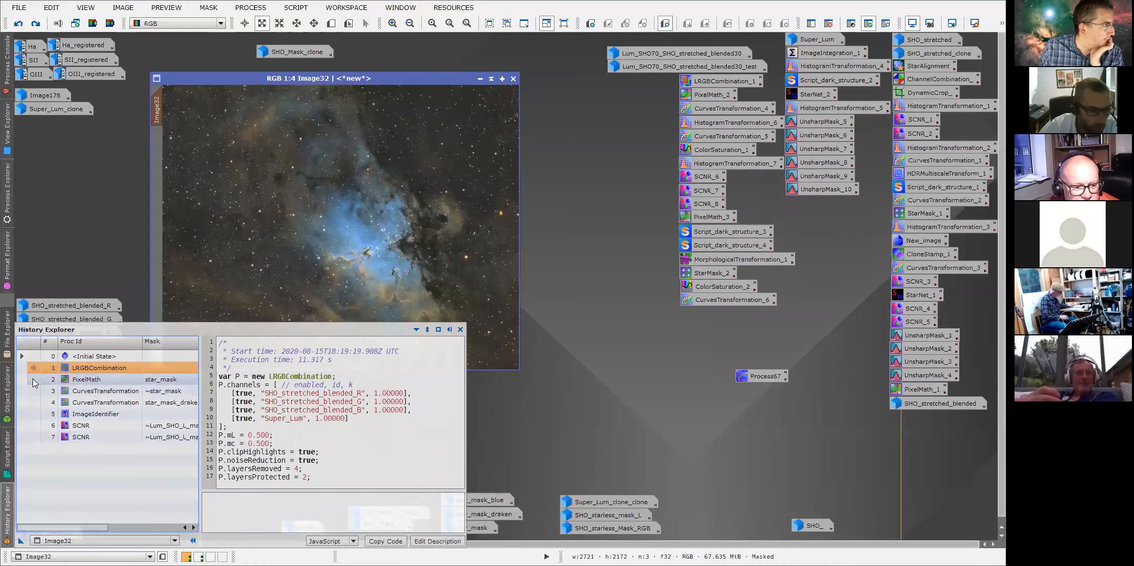
double_click(34, 382)
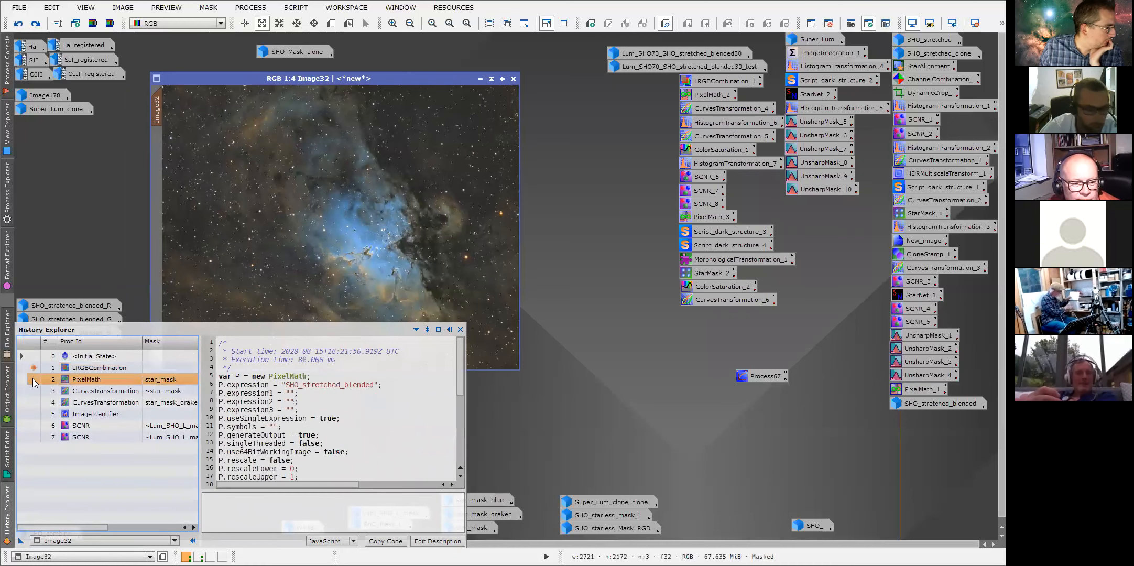
Open the PixelMath instance from the history to view its SHO_stretched_blended expression, moving the dialog aside.
double_click(90, 382)
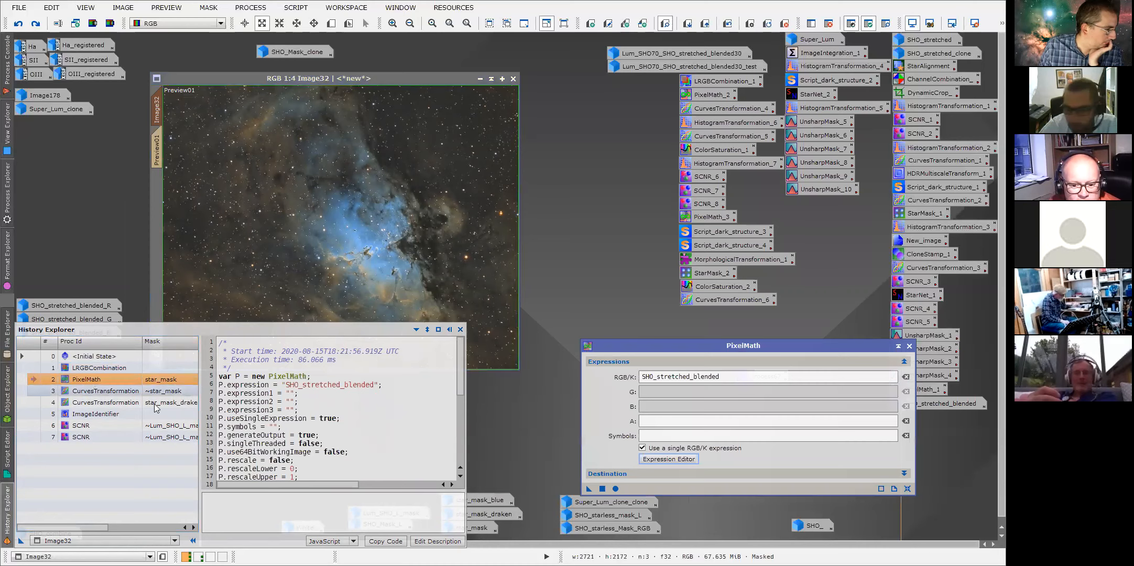
left_click_drag(652, 346, 608, 153)
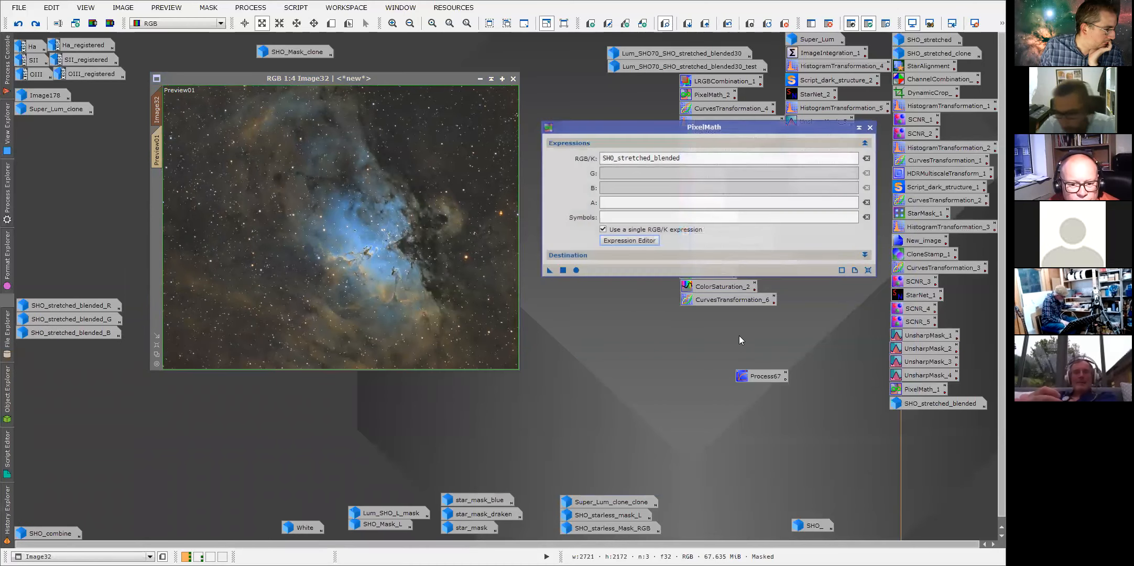
Open SHO_stretched_blended, minimise it again, and view its image identifier without changing it.
double_click(929, 403)
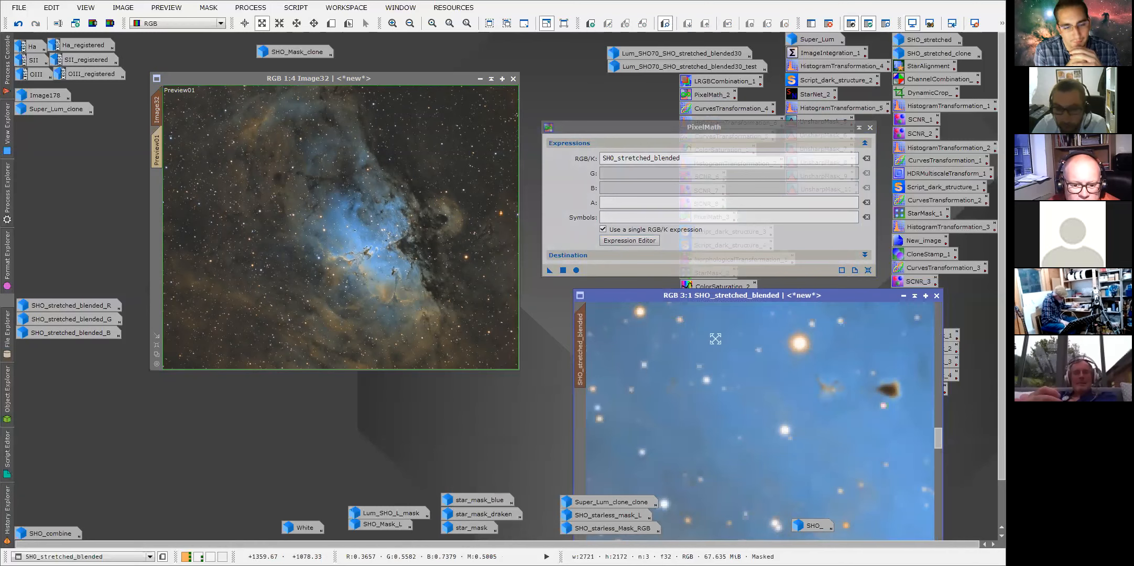
left_click(903, 297)
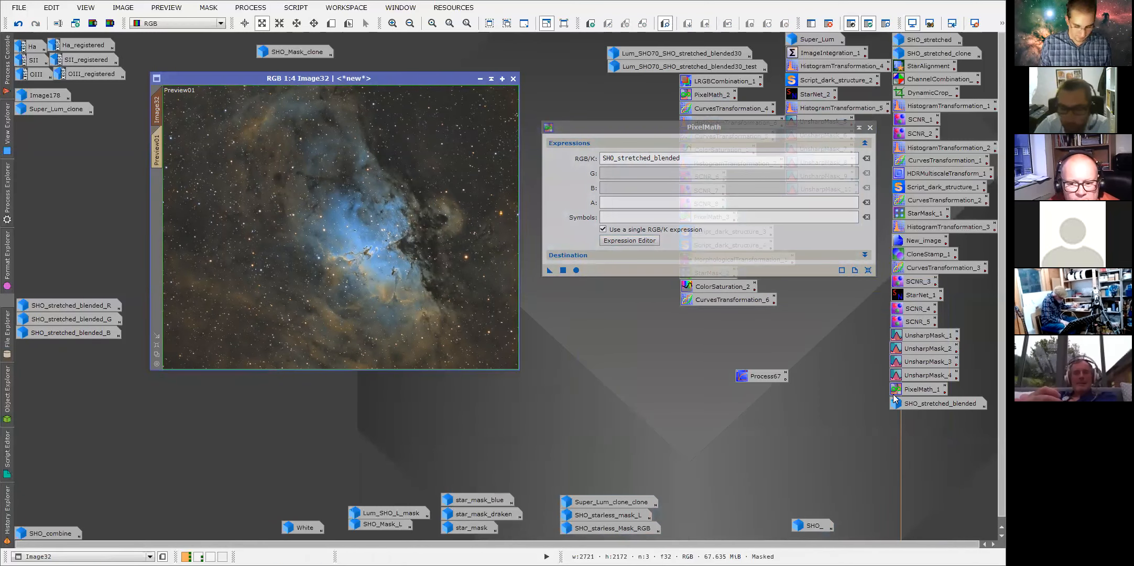
double_click(985, 405)
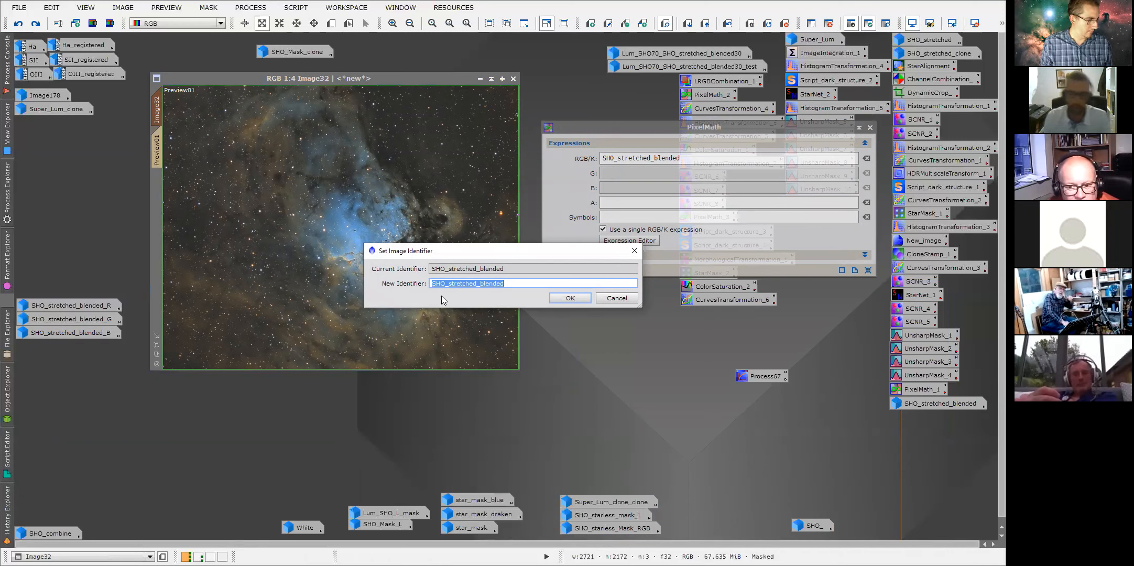
left_click(612, 297)
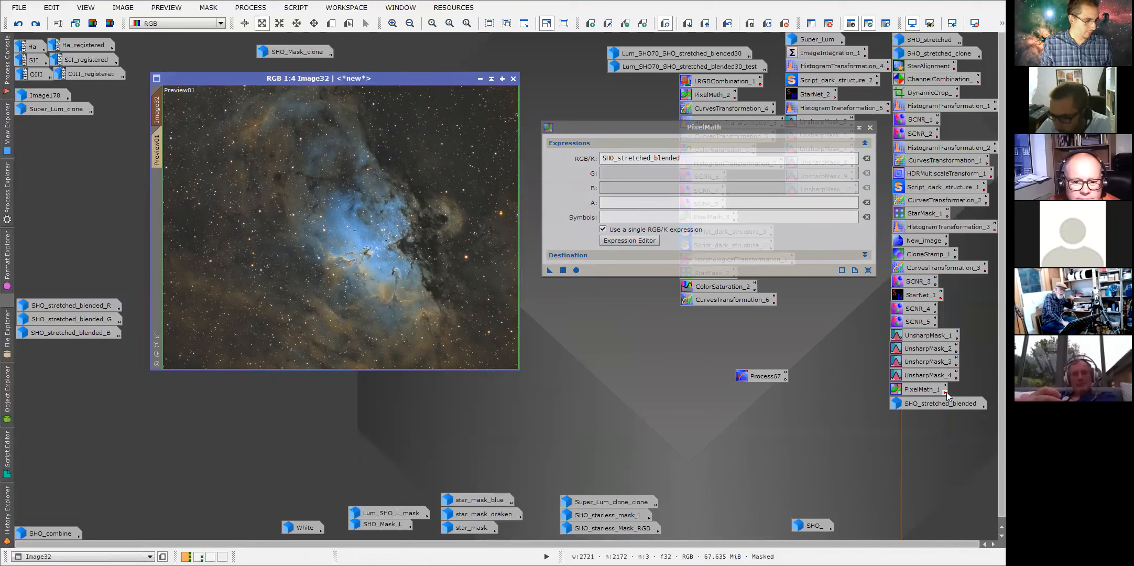
left_click(939, 408)
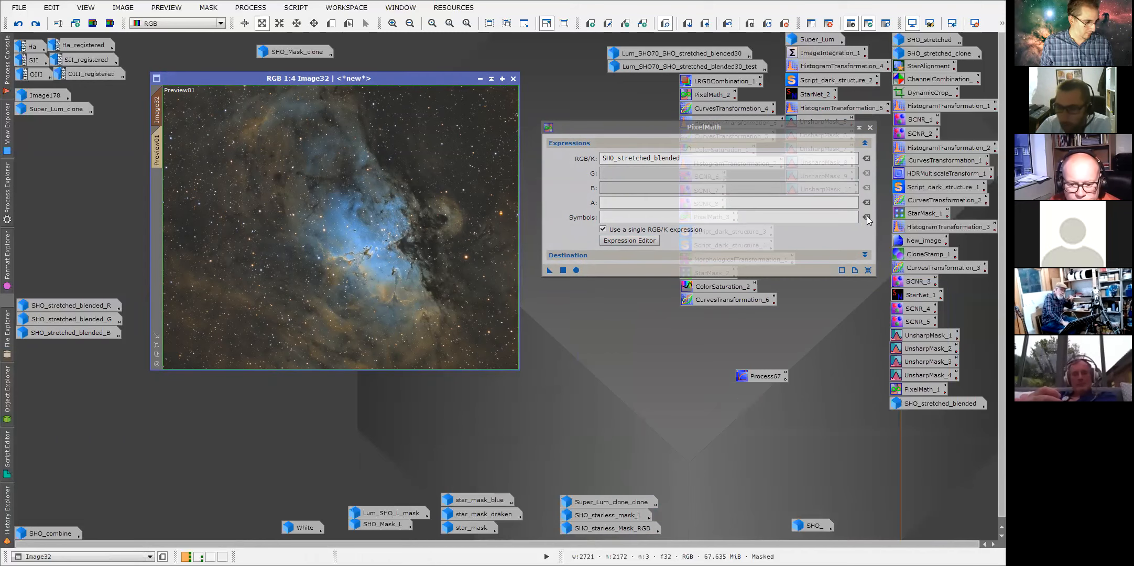
Close the PixelMath dialog and read the description attached to the PixelMath_2 process icon.
left_click(870, 127)
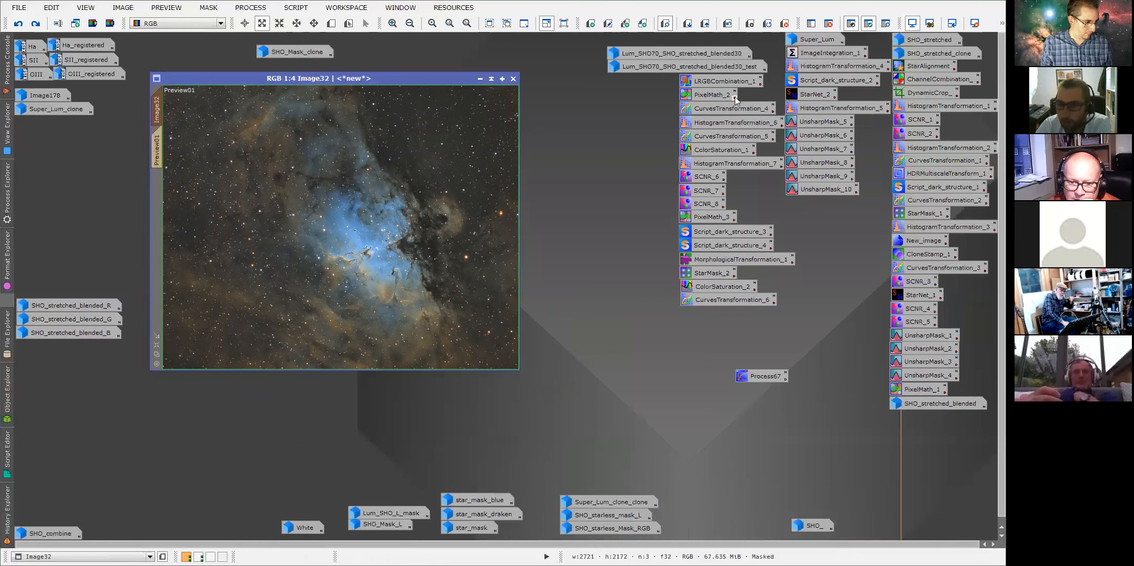
mouse_move(735, 97)
left_click_drag(797, 115, 514, 142)
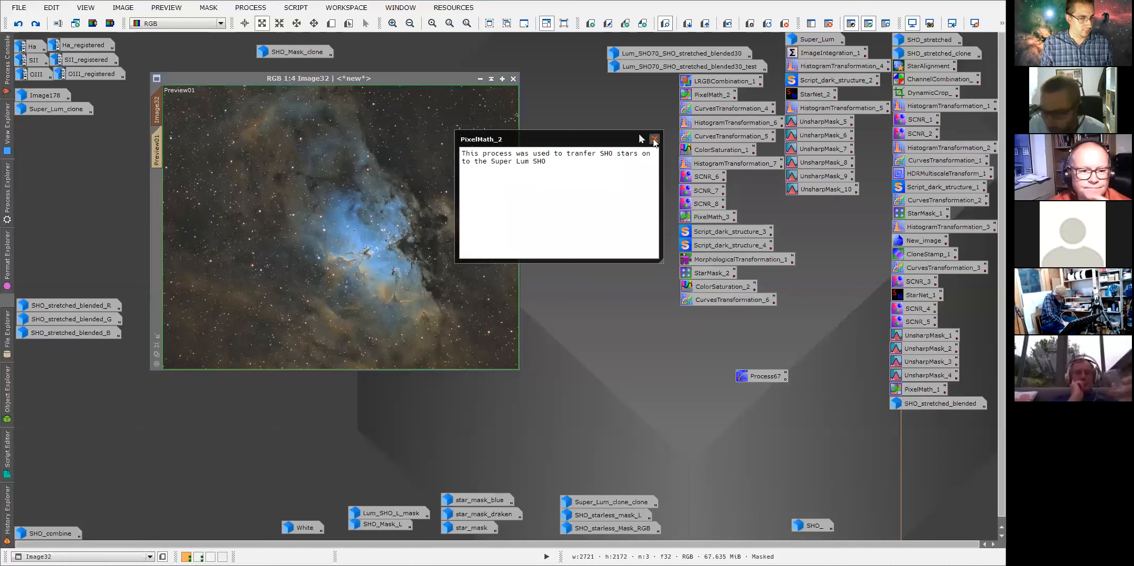
left_click(655, 139)
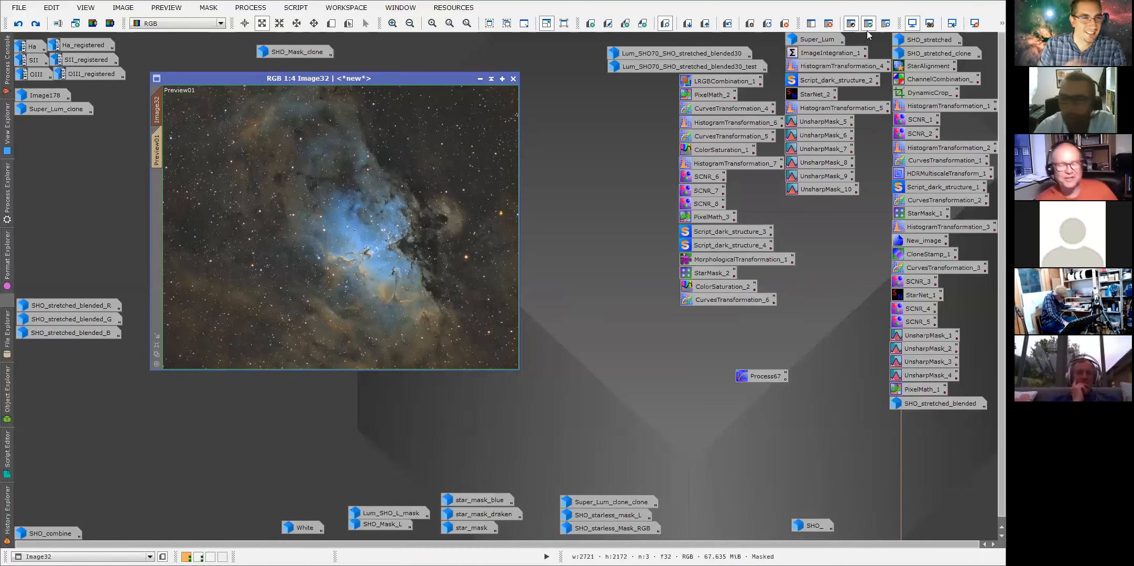
Show the star mask on Image32 and inspect it at 1:1 around the Pillars.
left_click(885, 23)
scroll(355, 255, "up", 1)
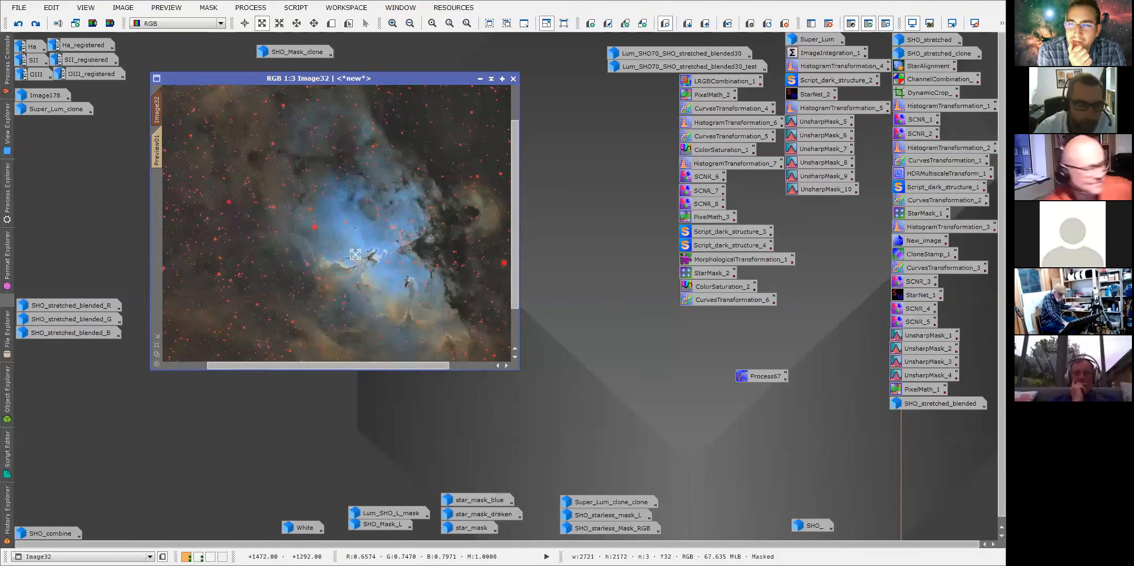
scroll(333, 238, "up", 2)
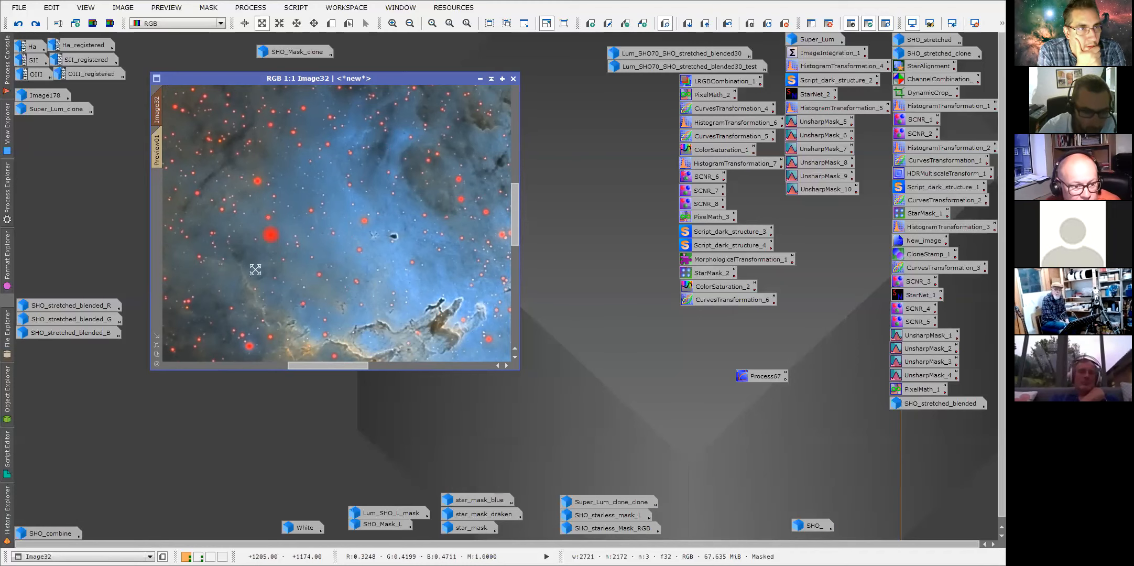
left_click_drag(321, 371, 290, 371)
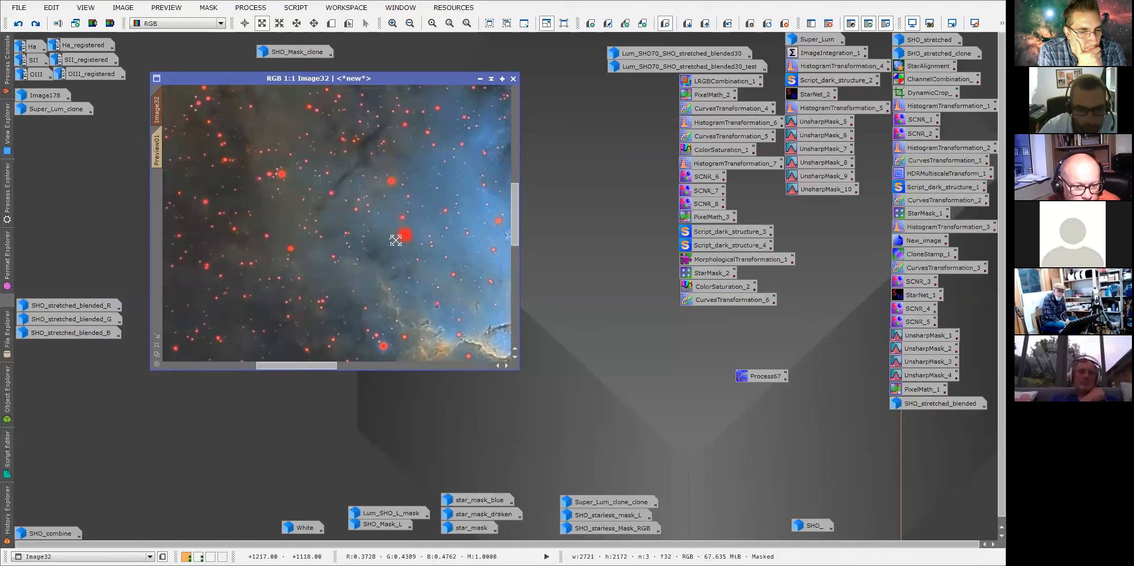
left_click_drag(311, 366, 325, 365)
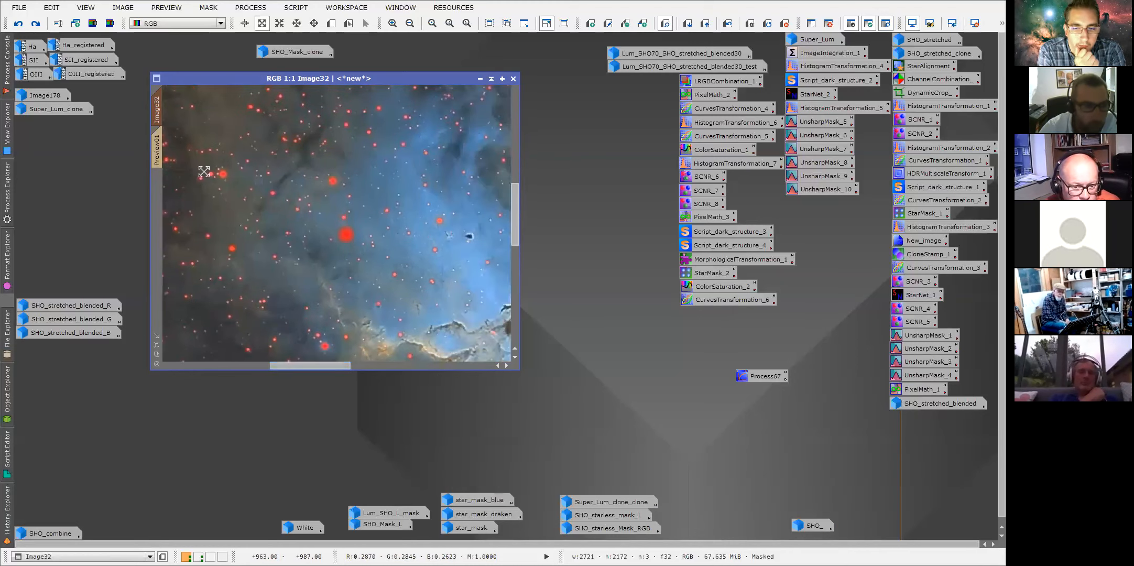
Reload the History Explorer for Image32.
right_click(4, 506)
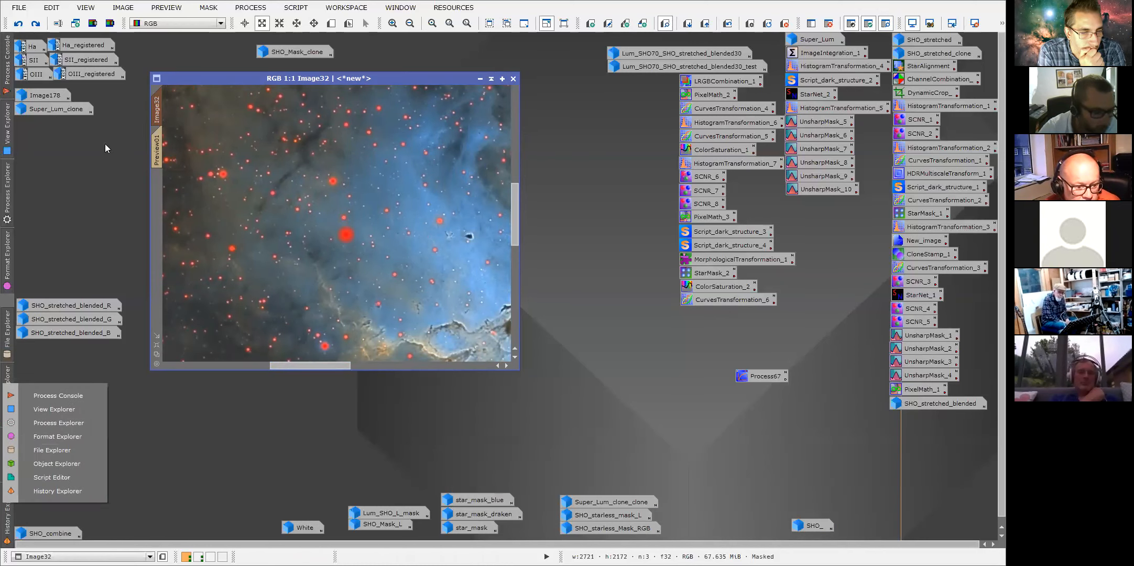
right_click(157, 113)
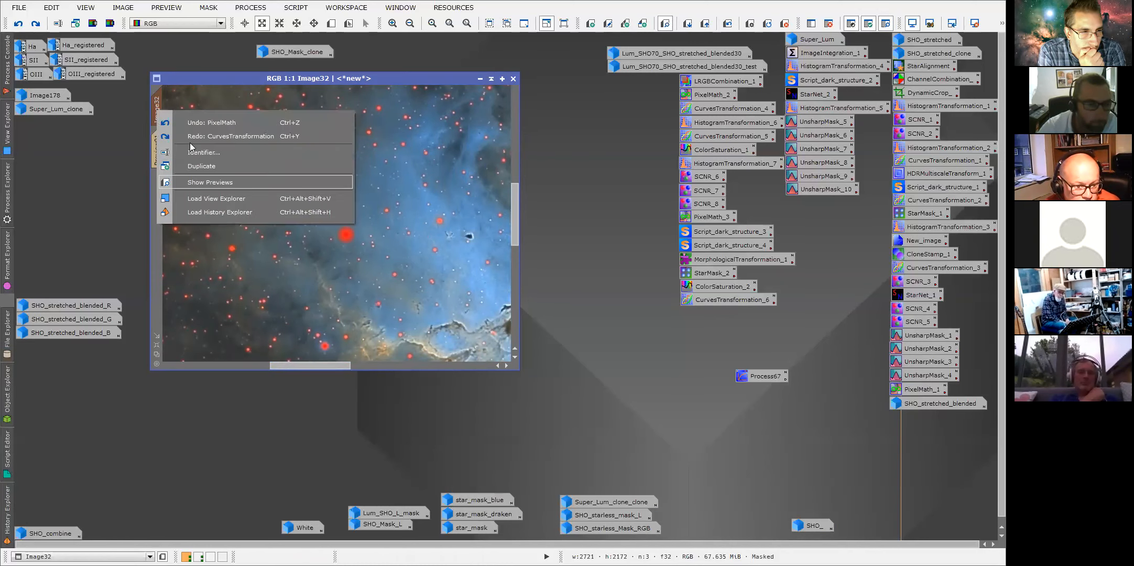
left_click(192, 212)
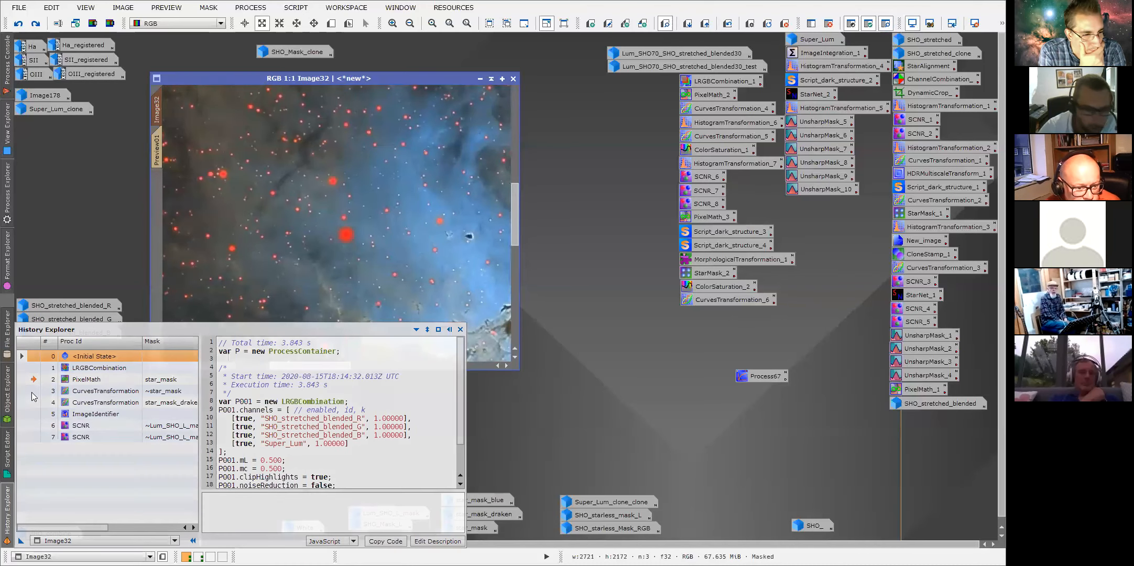
Step through Image32's history states and open the CurvesTransformation instance recorded after PixelMath.
left_click(33, 396)
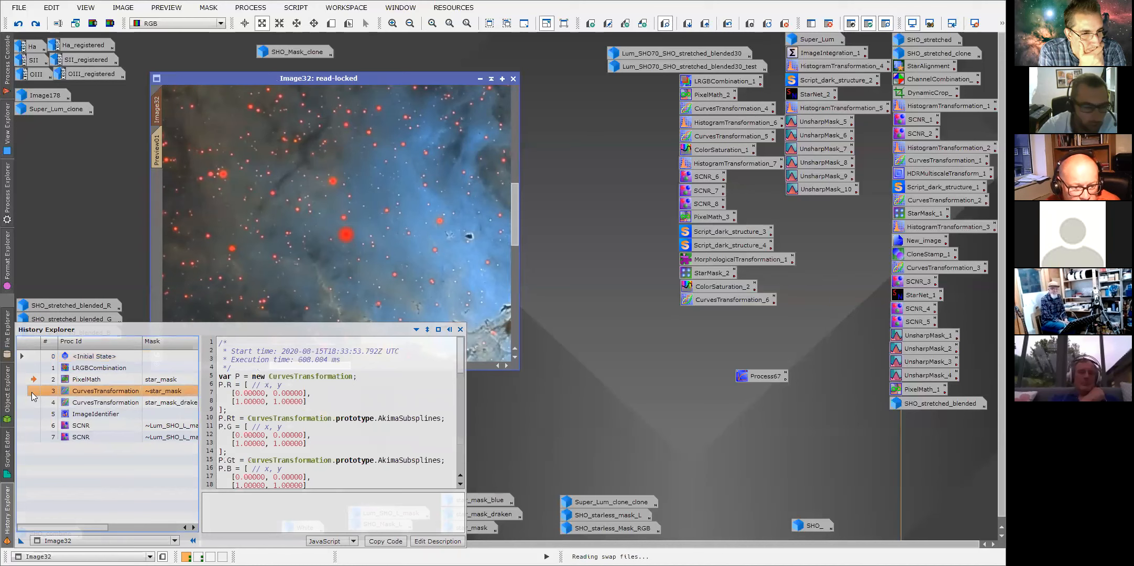
left_click(36, 385)
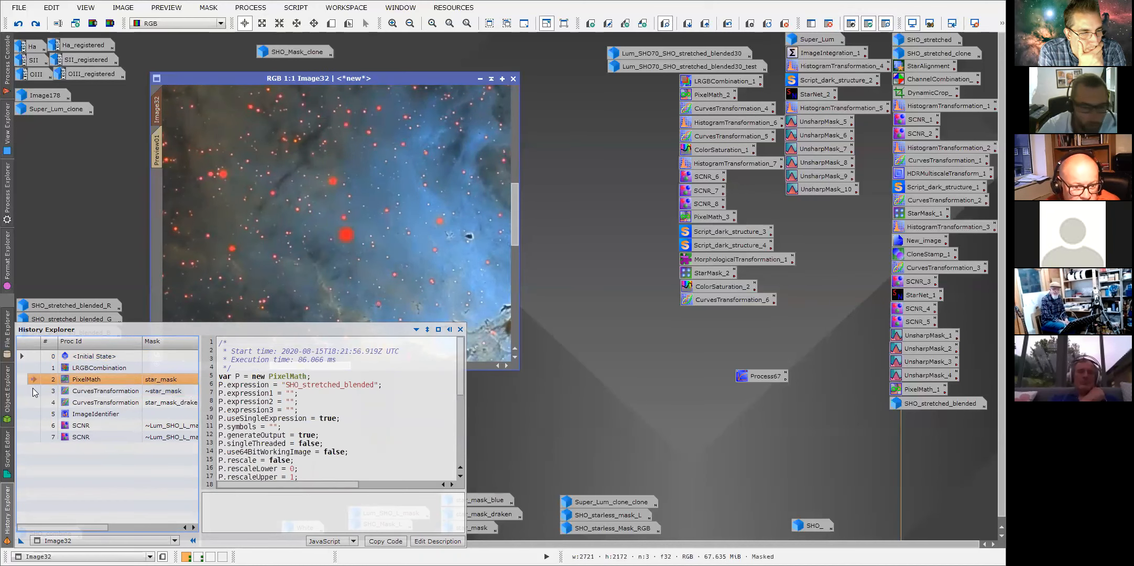
left_click(109, 394)
double_click(110, 394)
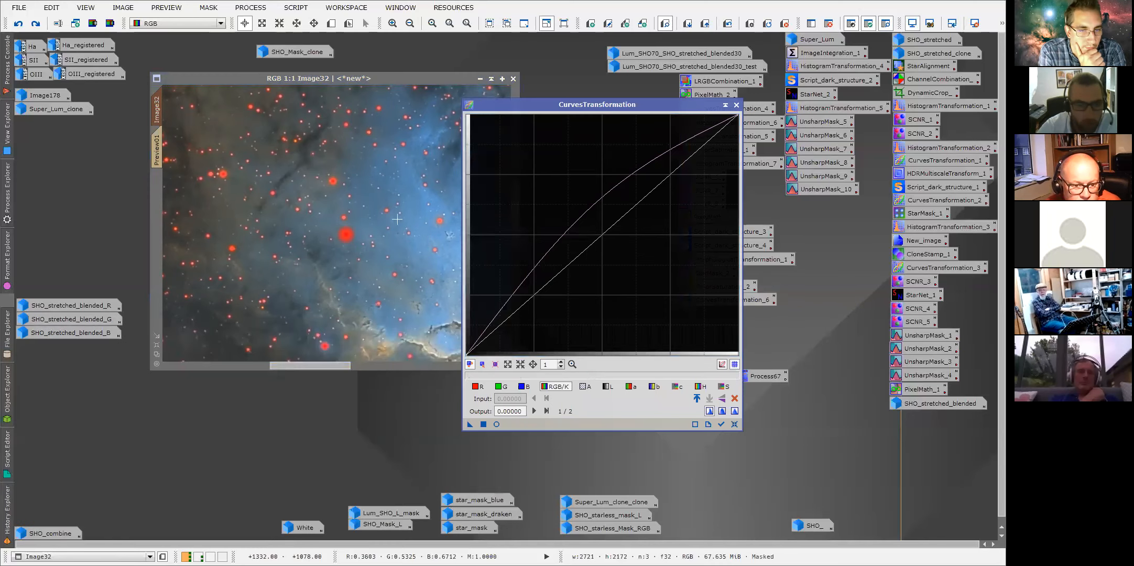
Zoom in on Image32 and toggle undo and redo to compare the image before and after the curve adjustment.
scroll(359, 183, "up", 1)
left_click_drag(360, 365, 388, 367)
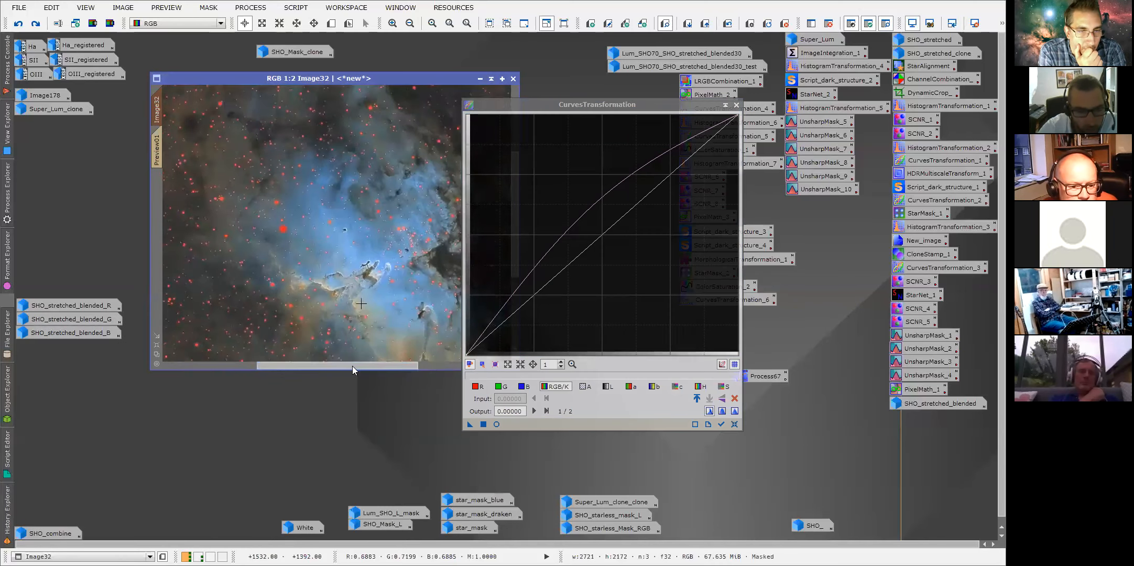
scroll(361, 303, "down", 1)
left_click(18, 25)
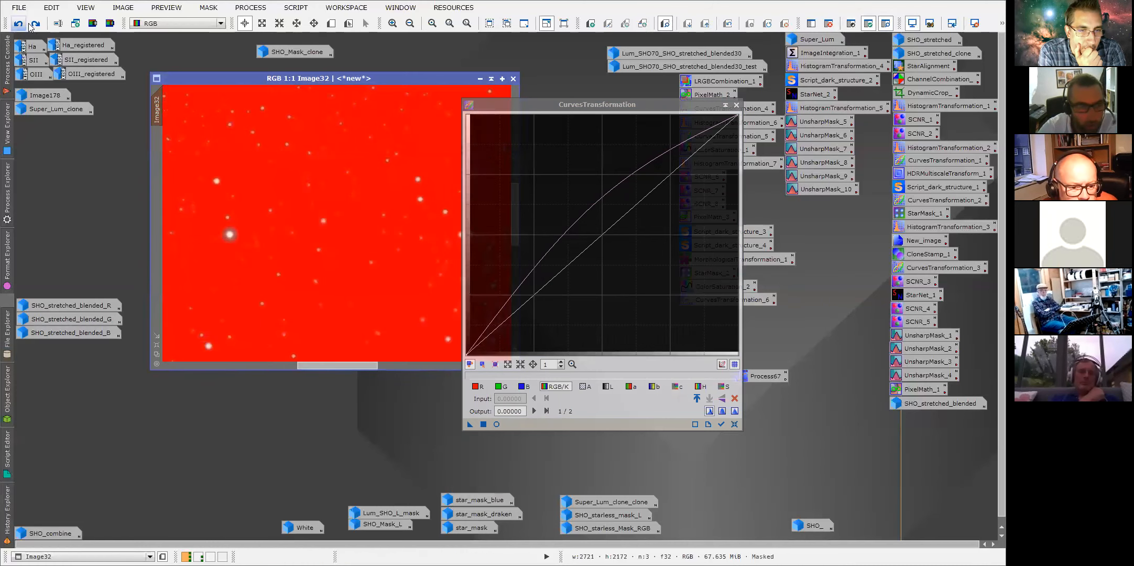
left_click(35, 26)
left_click(34, 27)
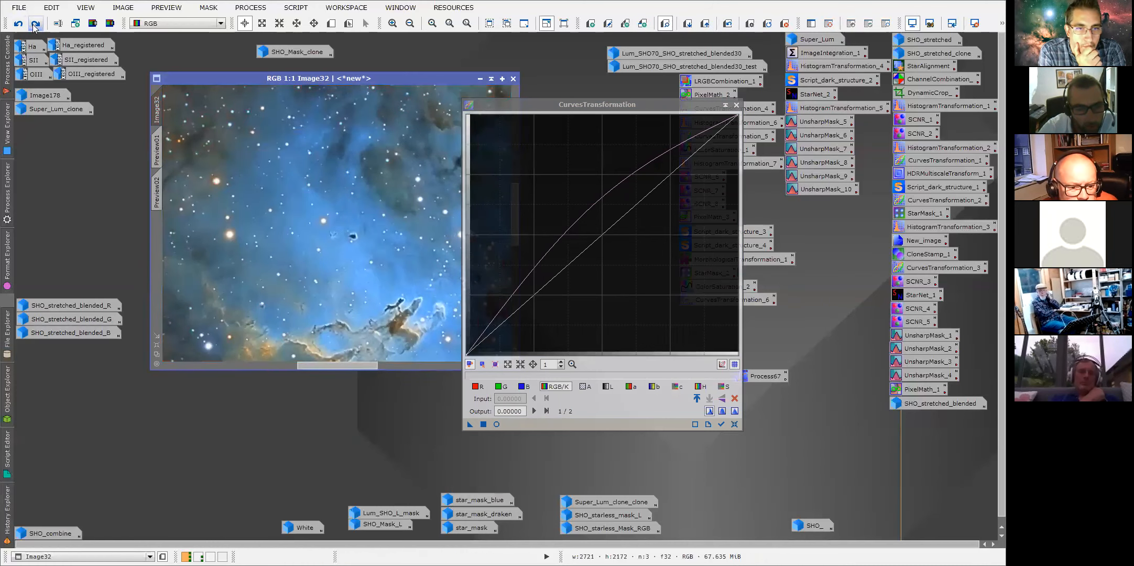
left_click(19, 25)
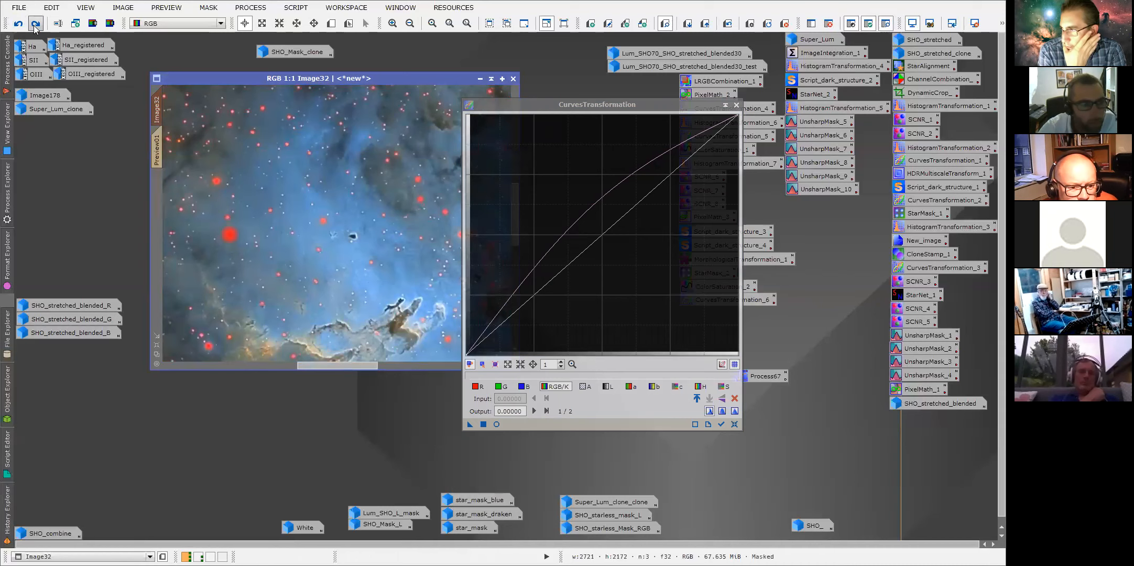
left_click(35, 26)
Inspect the second CurvesTransformation entry with star_mask_draken in the History Explorer, scroll its columns, then hide the explorer.
left_click(8, 504)
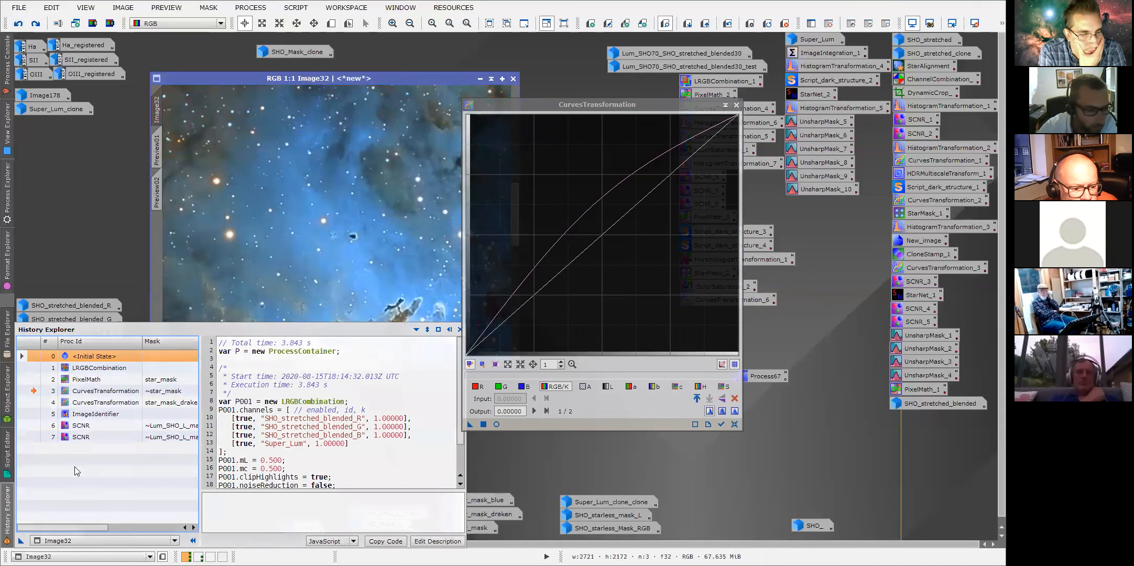
double_click(36, 401)
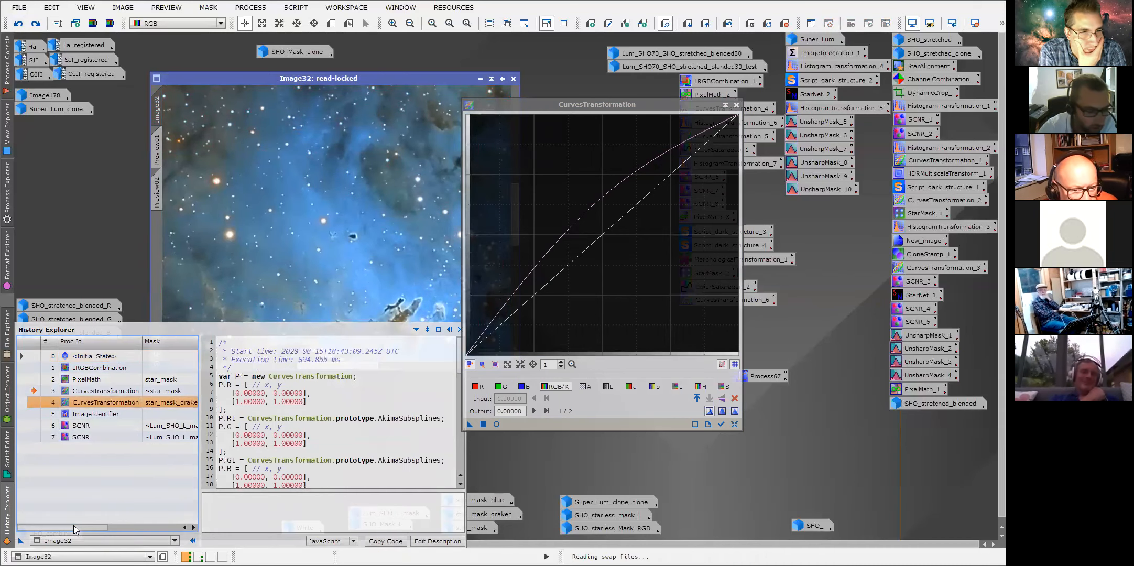
left_click_drag(74, 525, 97, 526)
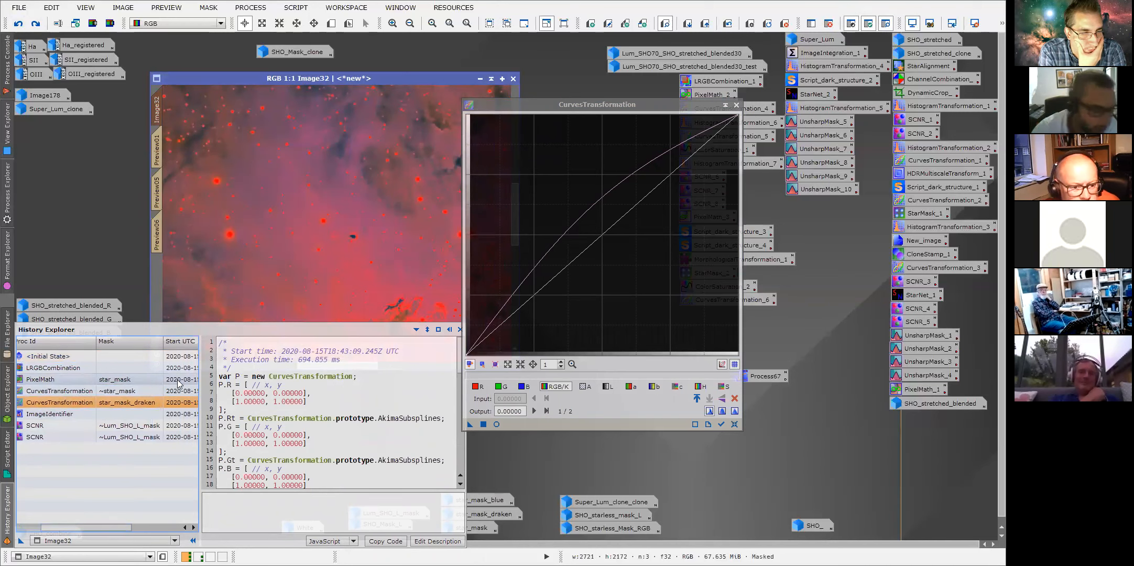
left_click_drag(117, 529, 93, 526)
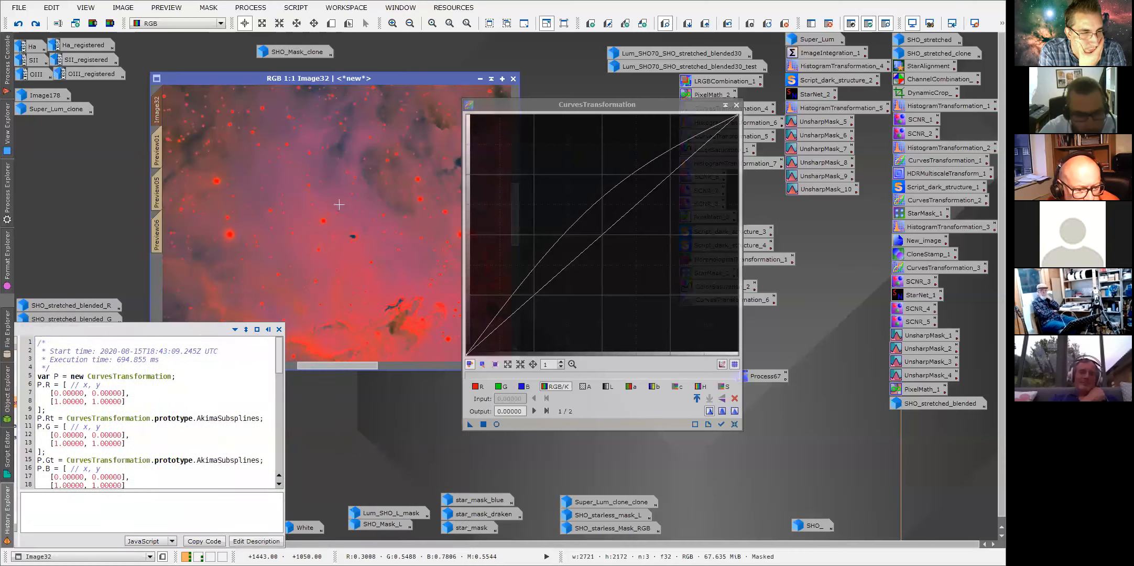
left_click(10, 509)
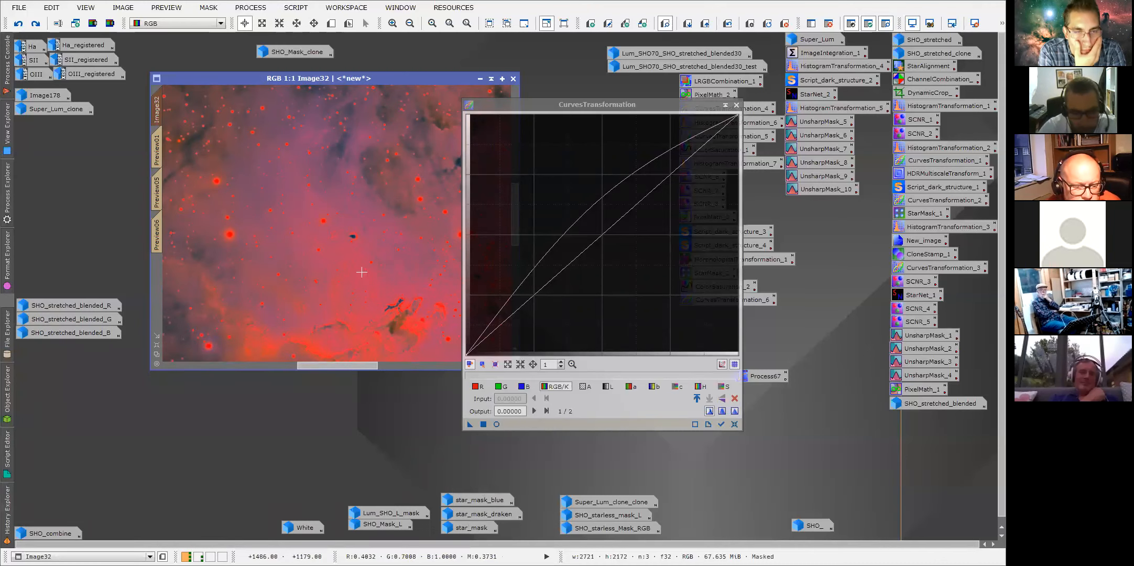
Zoom out, reload the History Explorer for Image32 and select the PixelMath state.
scroll(348, 315, "down", 1)
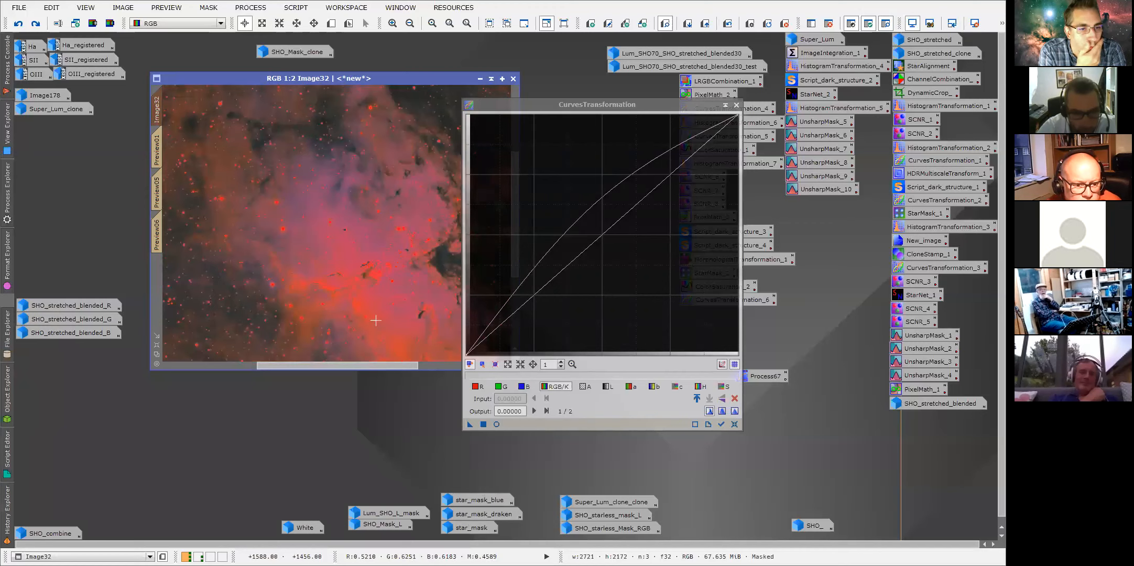
left_click_drag(383, 365, 370, 365)
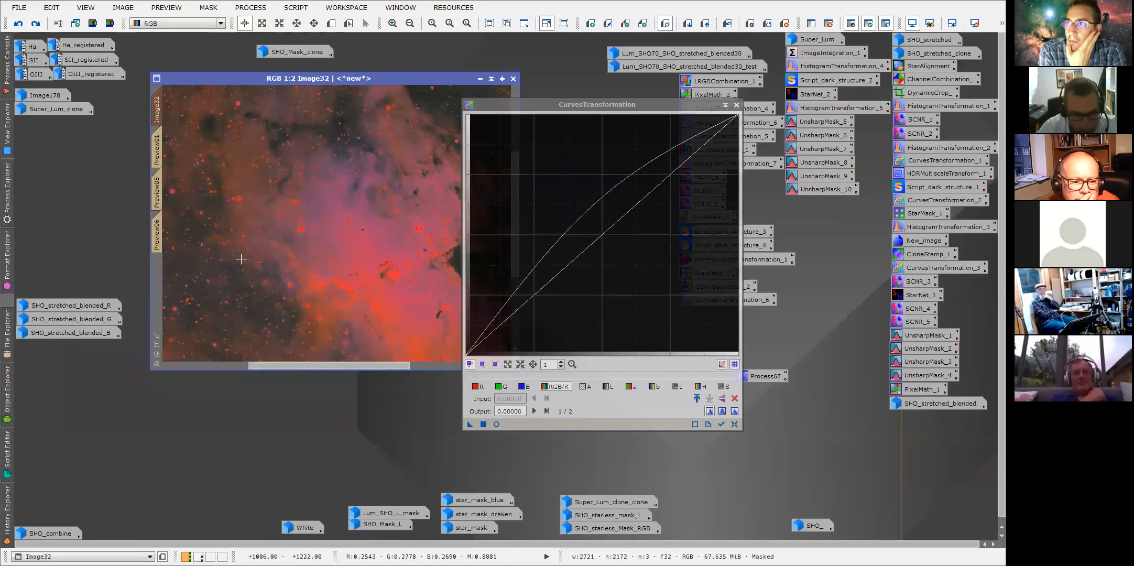
right_click(157, 101)
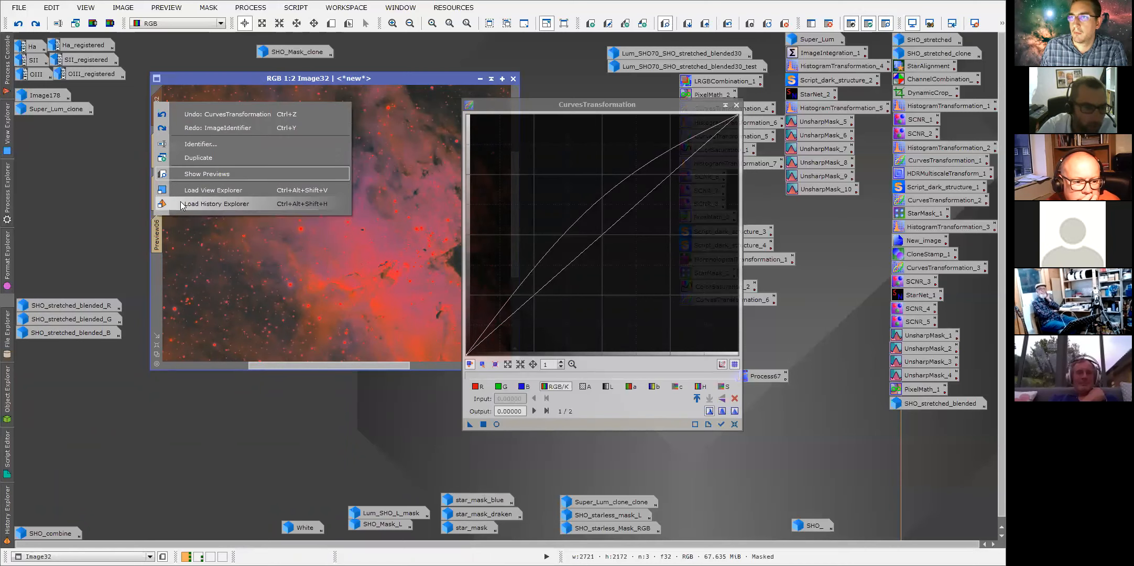
left_click(7, 451)
left_click(7, 516)
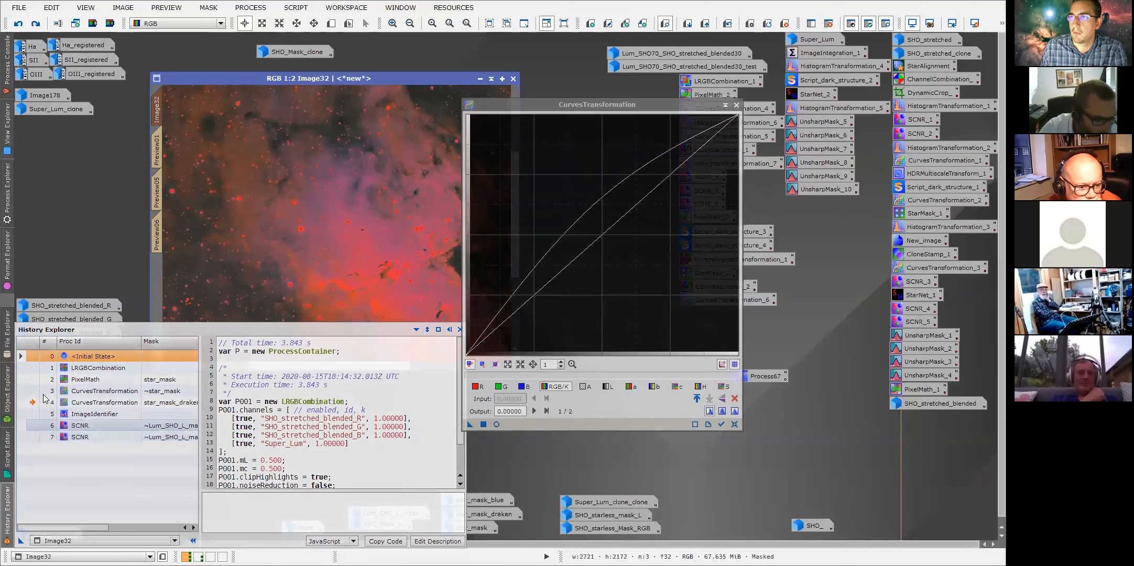
left_click(32, 380)
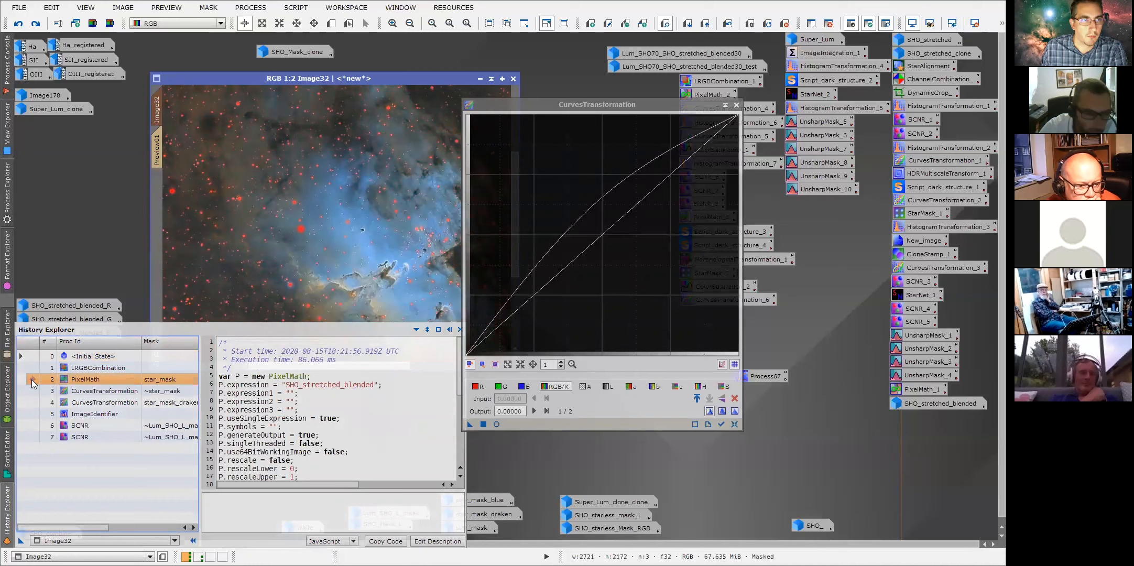
Zoom in on stars in Image32 and toggle undo and redo to compare the PixelMath star transfer.
scroll(289, 219, "up", 2)
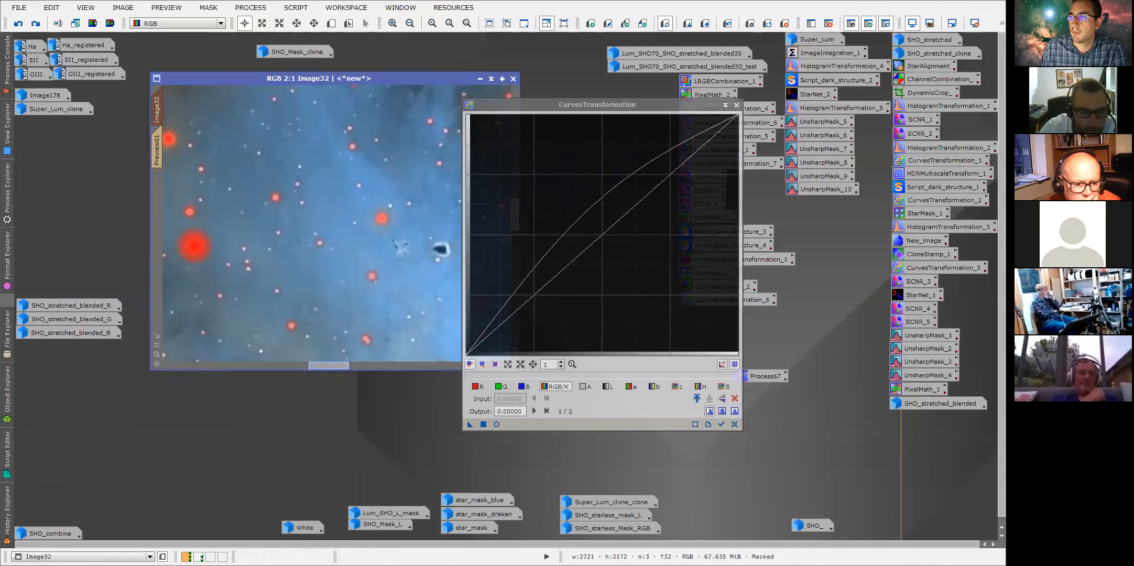
left_click_drag(319, 365, 302, 365)
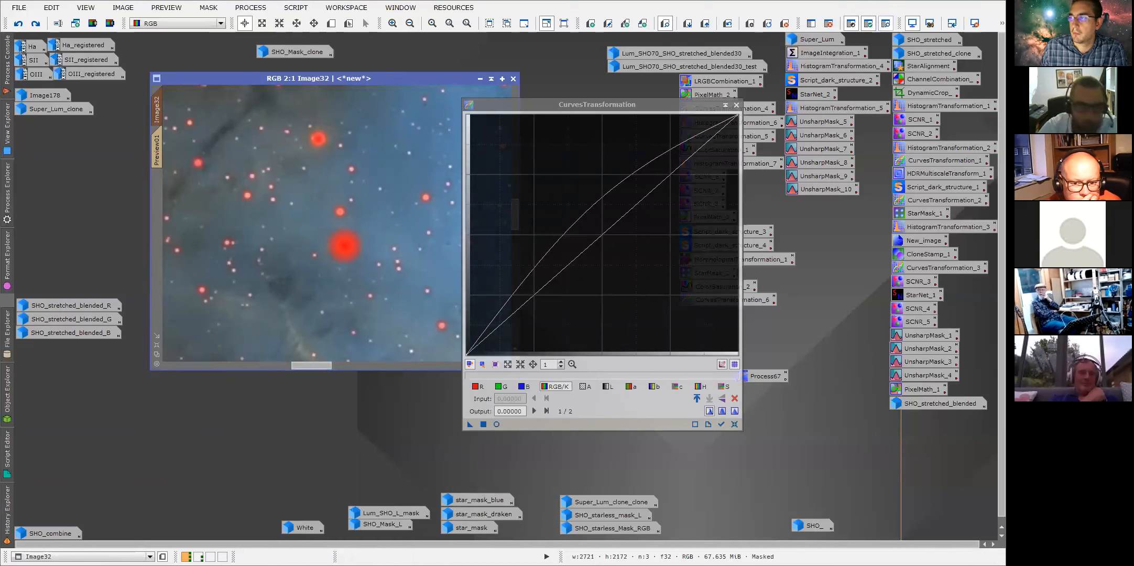
left_click(18, 23)
left_click(18, 24)
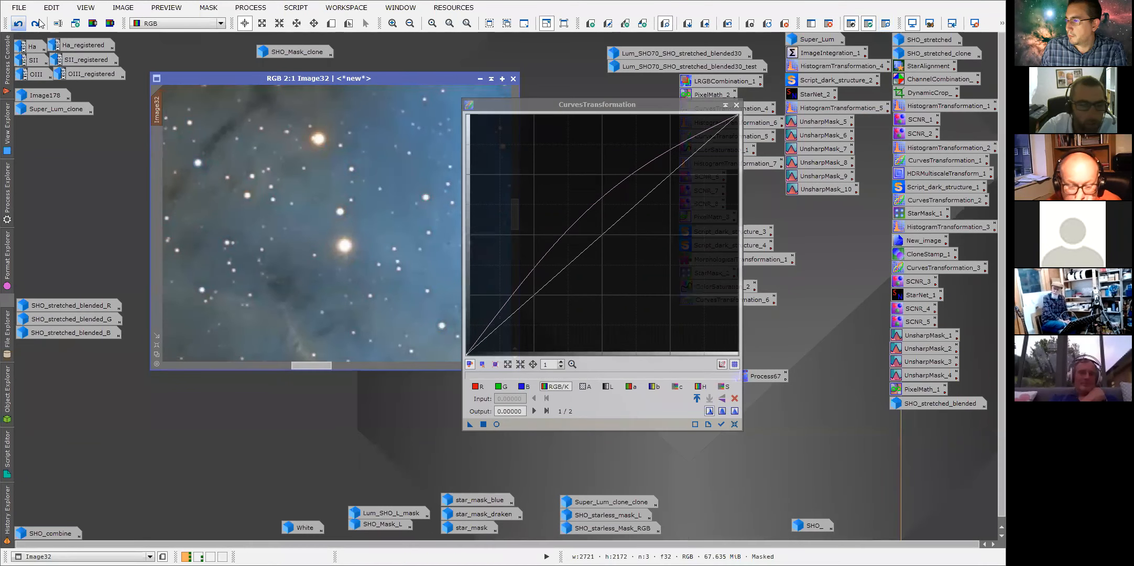
left_click(35, 23)
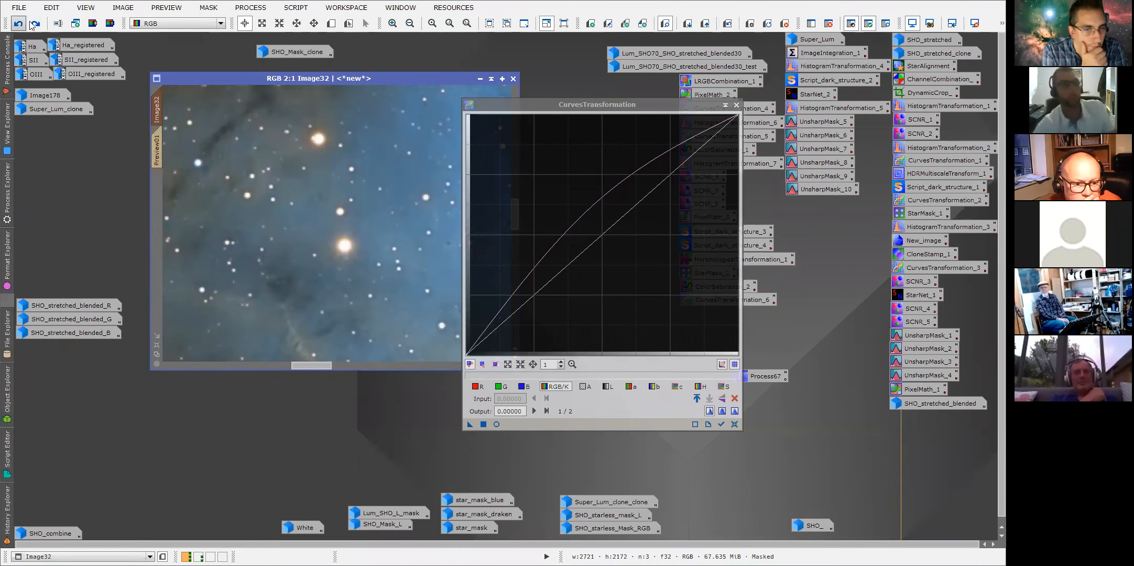
Hide the CurvesTransformation dialog, zoom further into Image32 and open the PixelMath_2 process icon's dialog.
left_click(725, 106)
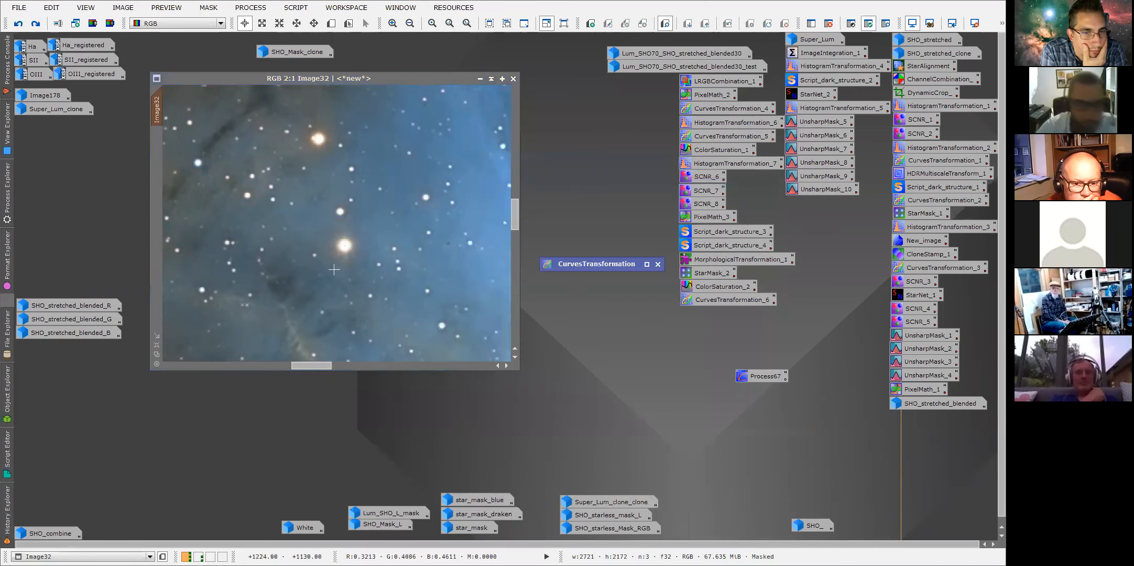
scroll(334, 265, "up", 1)
left_click_drag(325, 361, 331, 364)
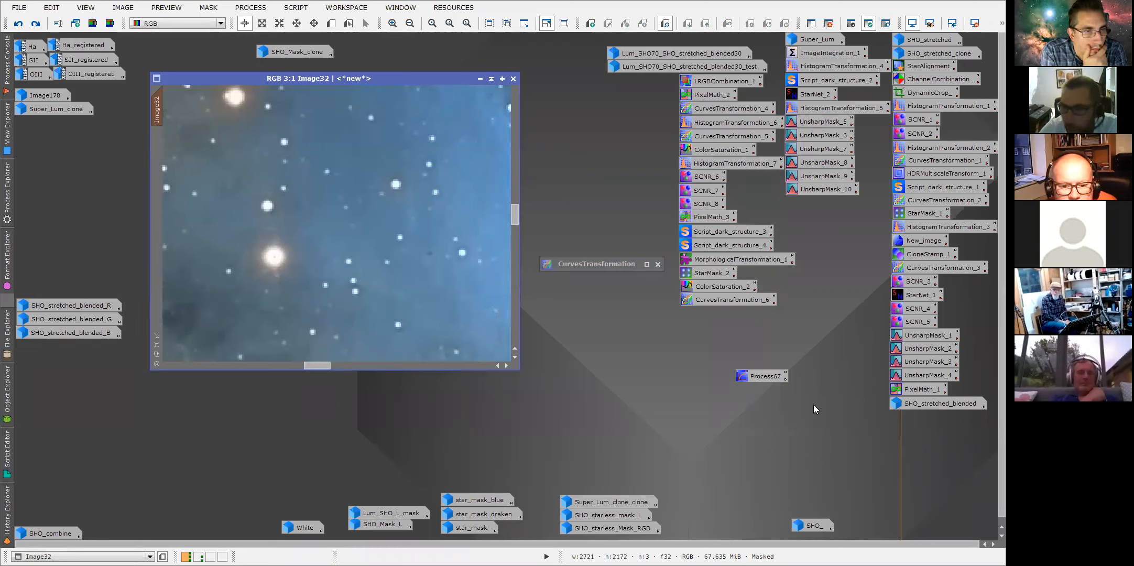
double_click(713, 95)
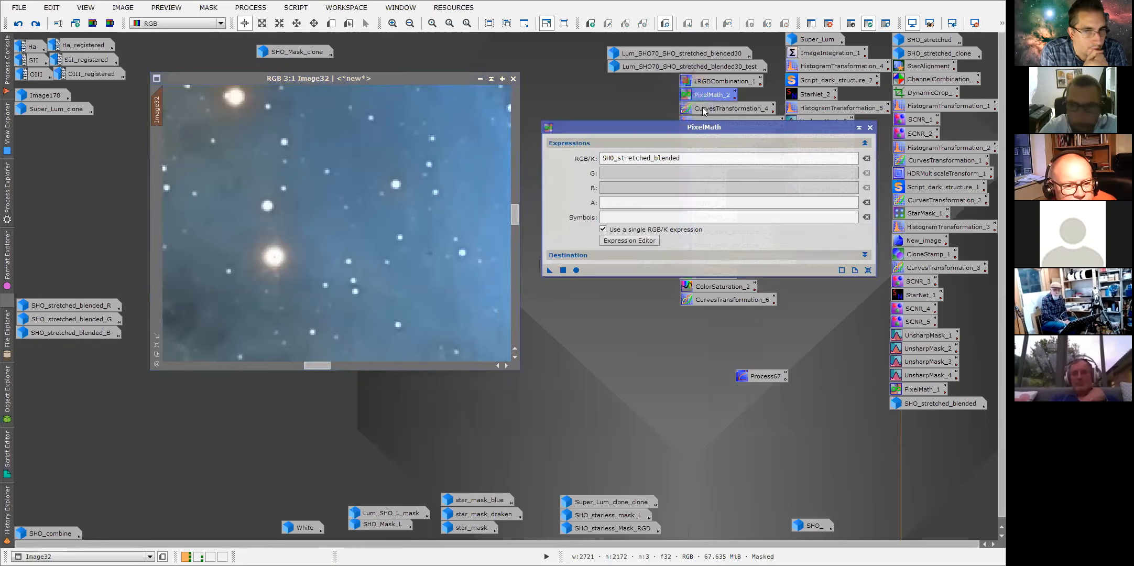
left_click_drag(686, 136, 685, 143)
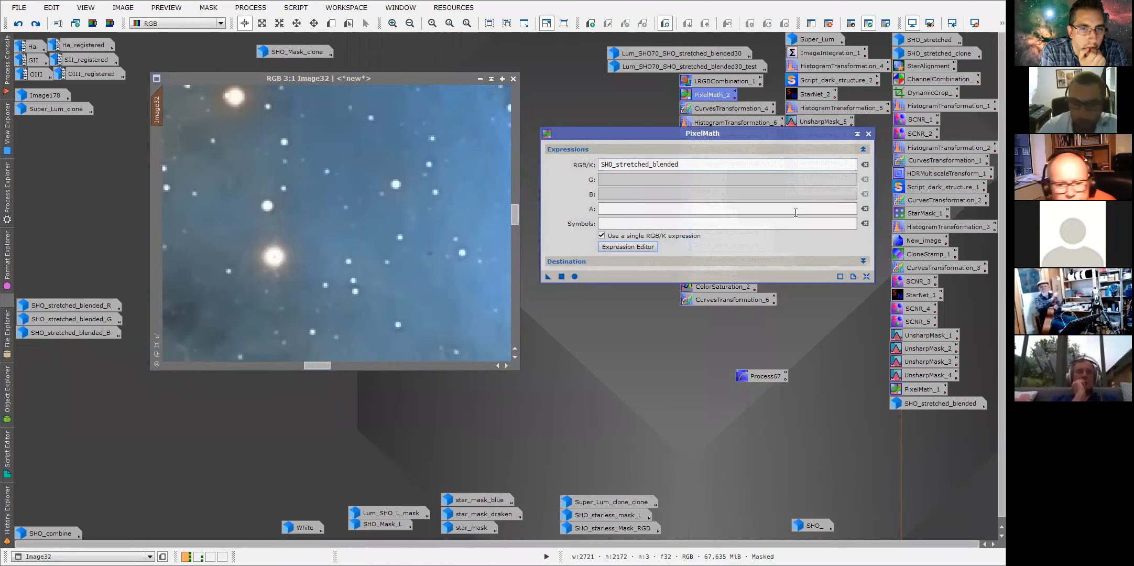
Open the SHO_stretched_blended image and zoom deeply into a bright star on Image32.
double_click(922, 406)
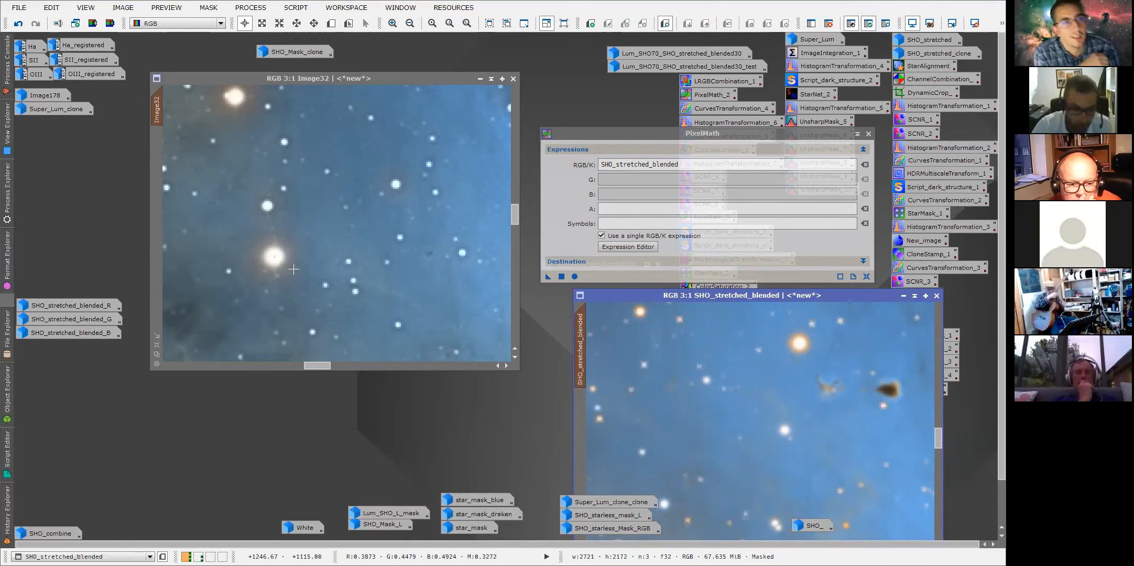
scroll(392, 297, "down", 1)
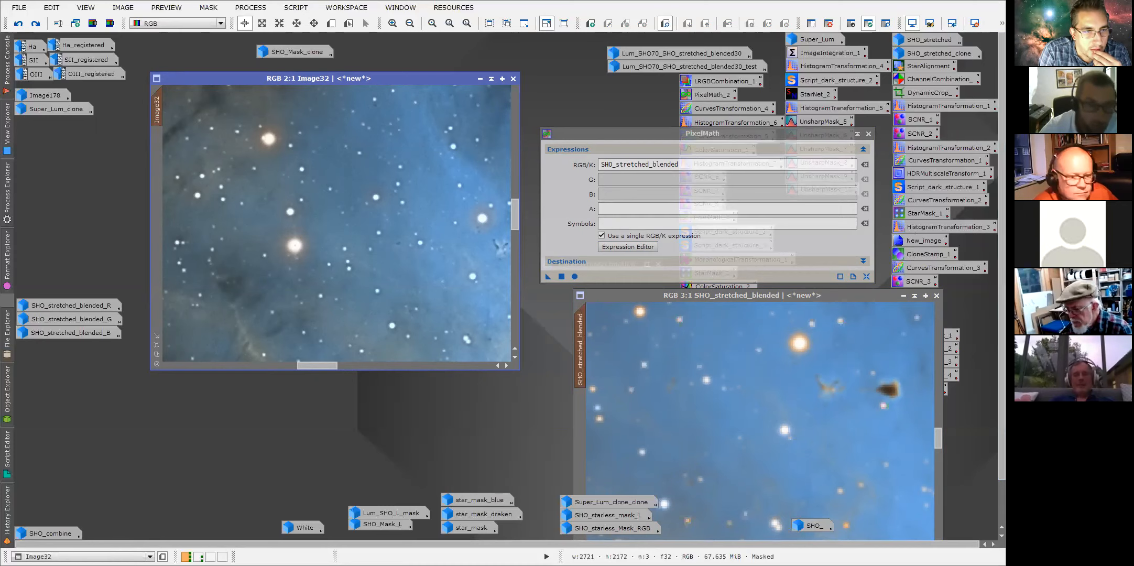
left_click(261, 23)
left_click_drag(265, 222, 329, 274)
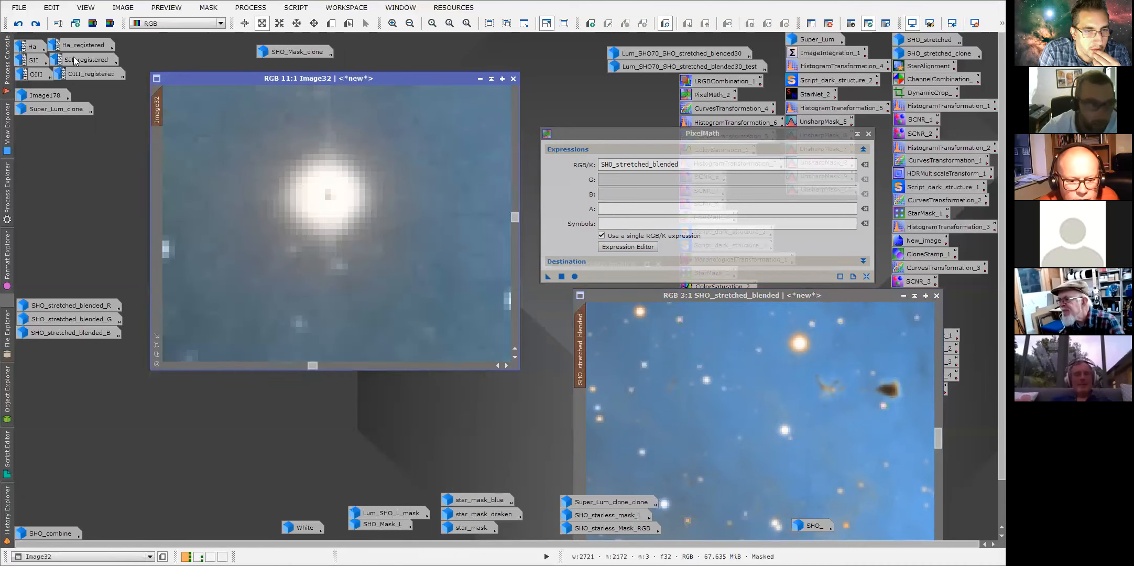
Place SHO_stretched_blended beside Image32 at the same 11:1 zoom and move the PixelMath dialog aside.
left_click(36, 24)
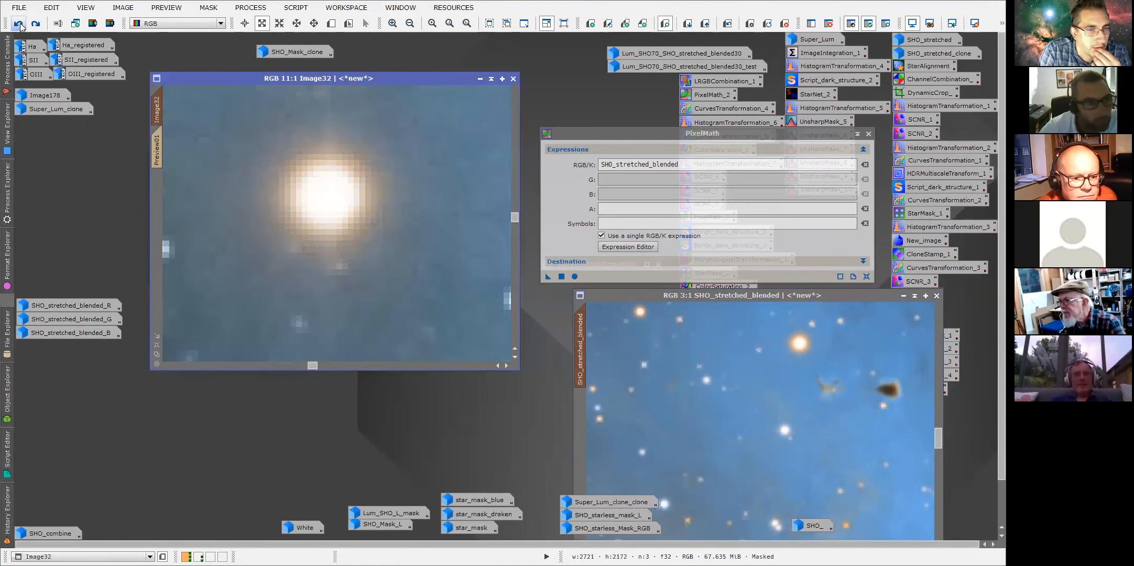
left_click(19, 24)
left_click(36, 24)
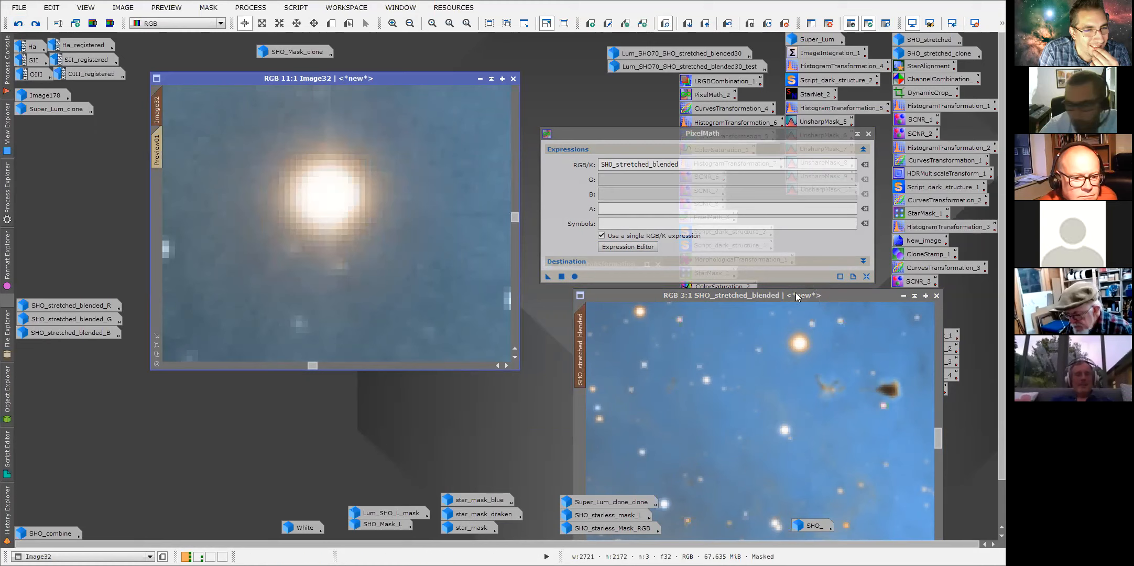
left_click_drag(157, 109, 580, 343)
left_click_drag(744, 294, 690, 79)
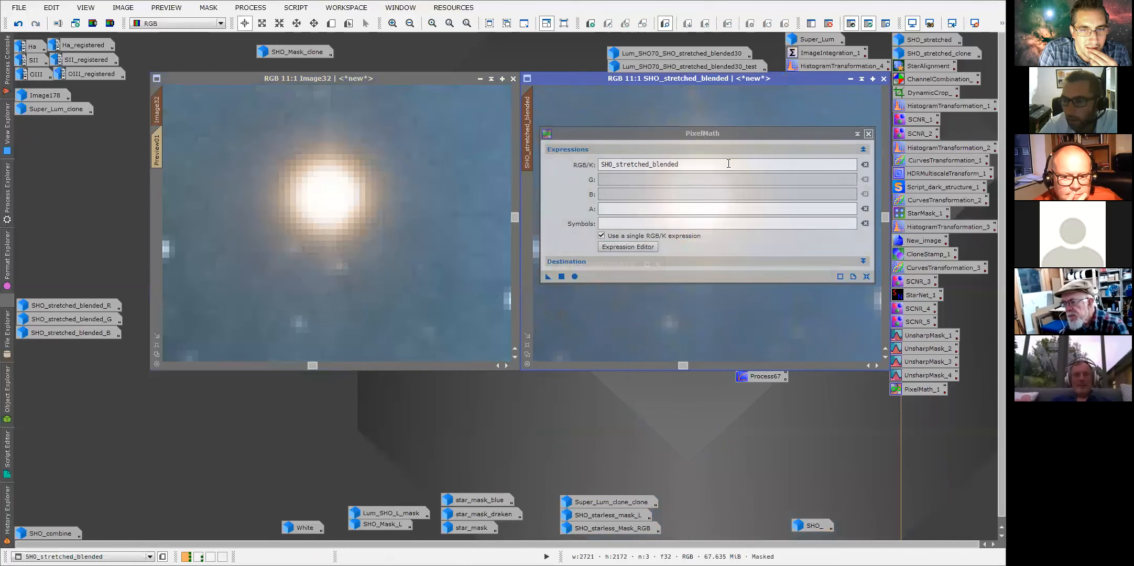
left_click_drag(674, 133, 698, 267)
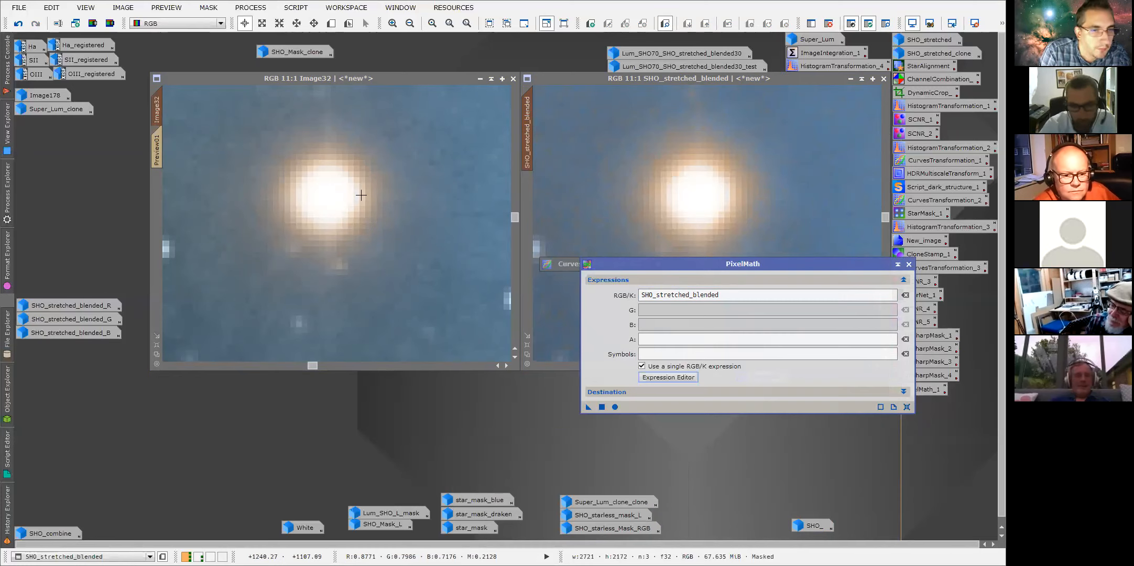
Toggle undo and redo on Image32 to compare its star with the one in SHO_stretched_blended.
left_click(22, 25)
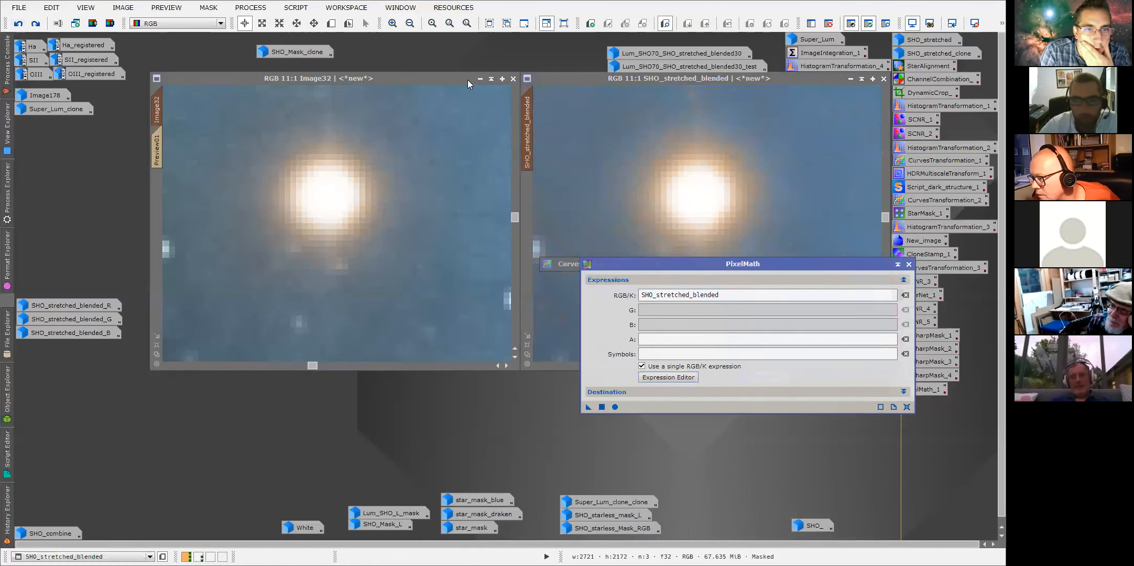
left_click(36, 24)
left_click(21, 25)
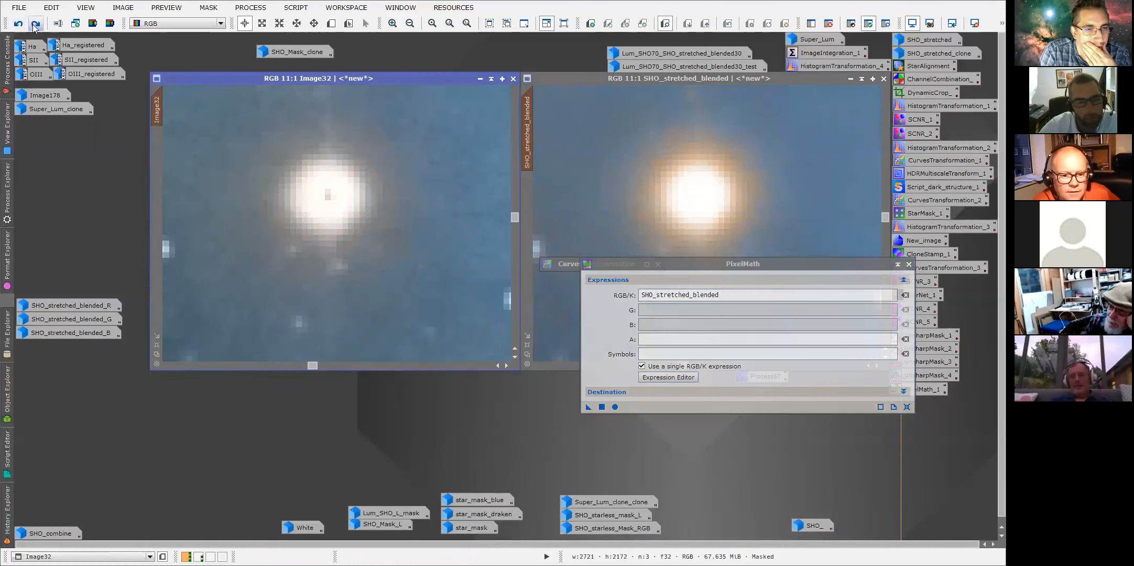
left_click(36, 25)
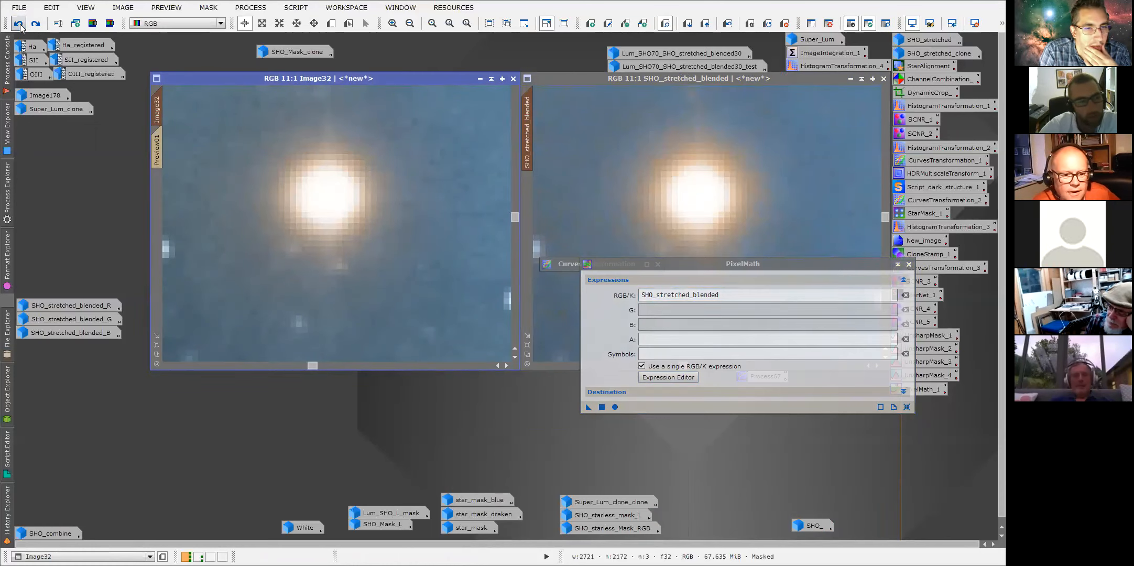
Step through undo and redo on Image32 once more, then minimise the SHO_stretched_blended image to an icon.
left_click(20, 24)
left_click(35, 24)
left_click(20, 25)
left_click(36, 24)
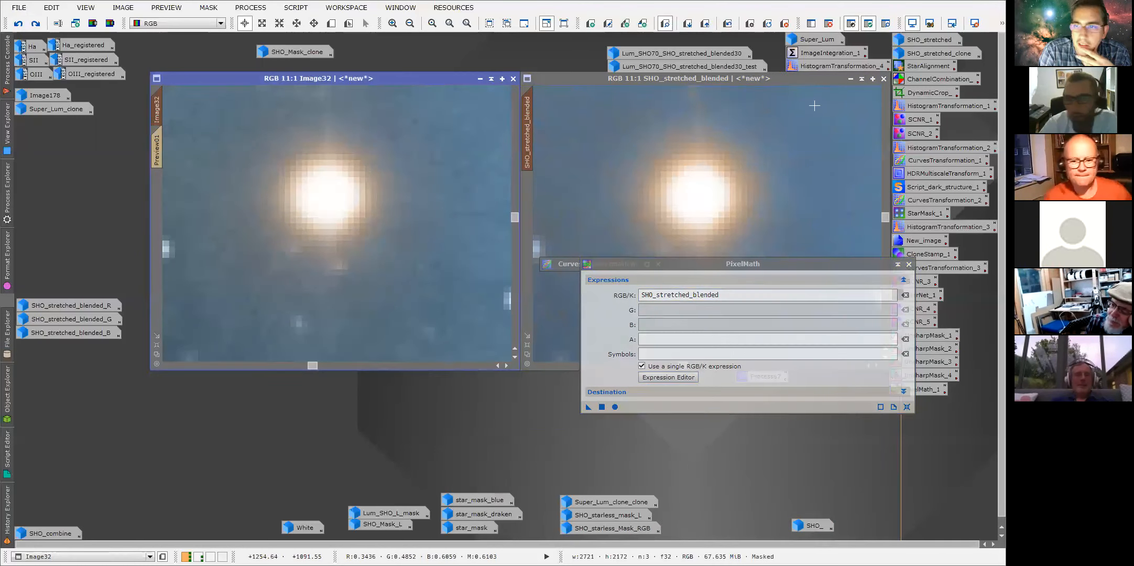
left_click(568, 84)
left_click(36, 24)
left_click(849, 79)
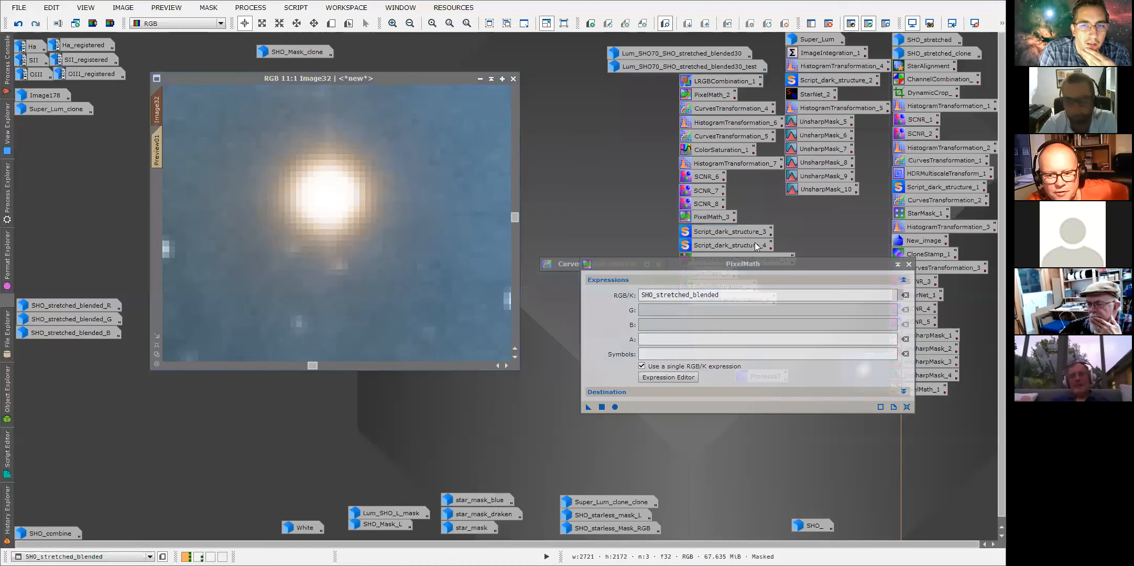
Move the PixelMath dialog up and zoom out on Image32 to review the whole Eagle Nebula.
left_click_drag(784, 262, 760, 218)
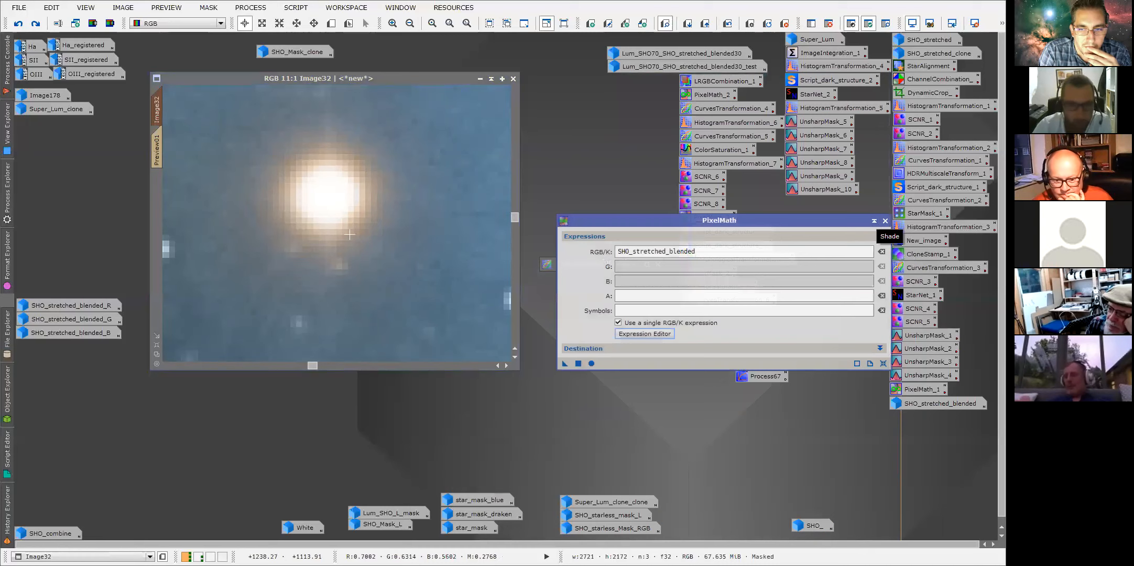
scroll(365, 248, "down", 7)
scroll(364, 249, "down", 3)
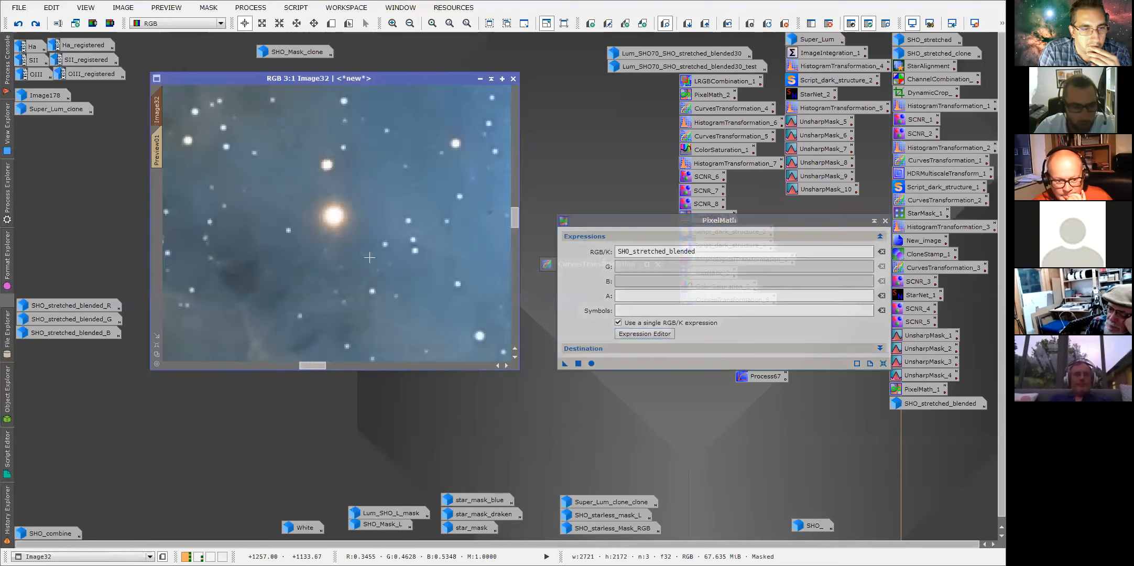
scroll(376, 271, "up", 2)
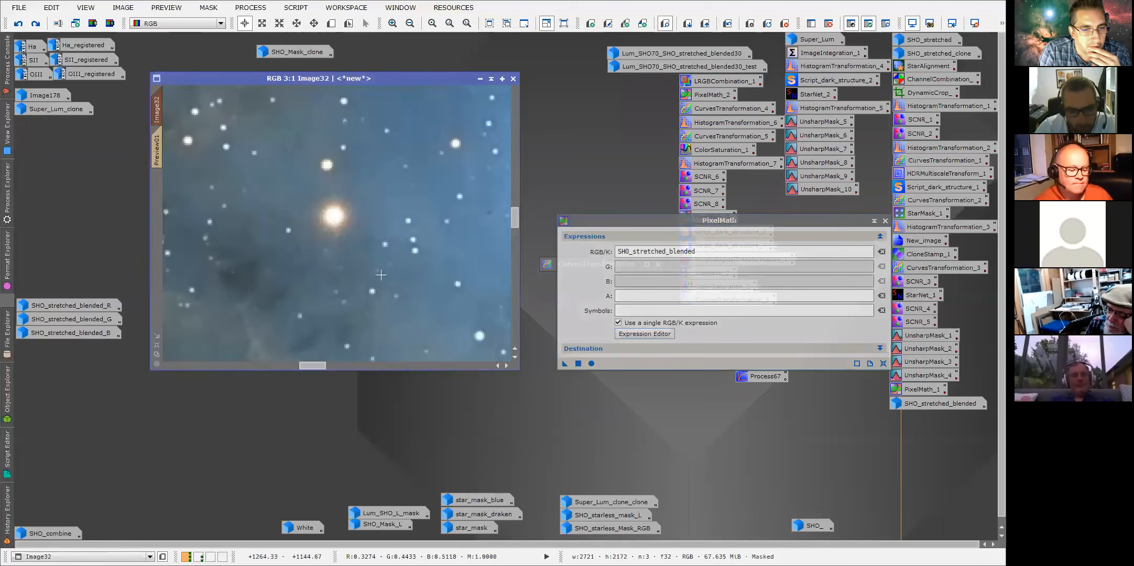
scroll(413, 274, "down", 1)
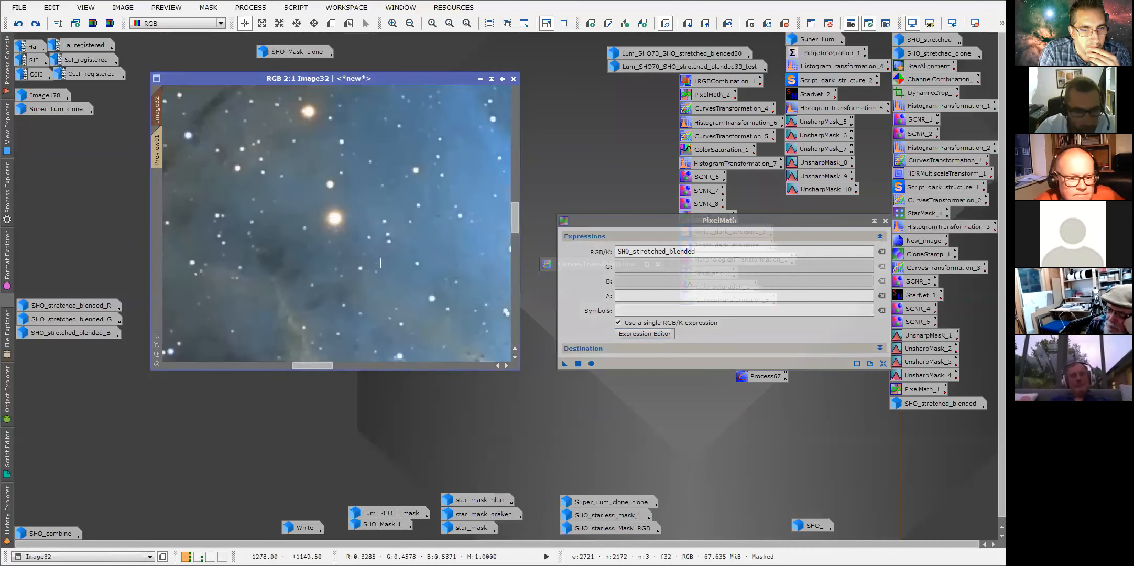
scroll(394, 235, "down", 4)
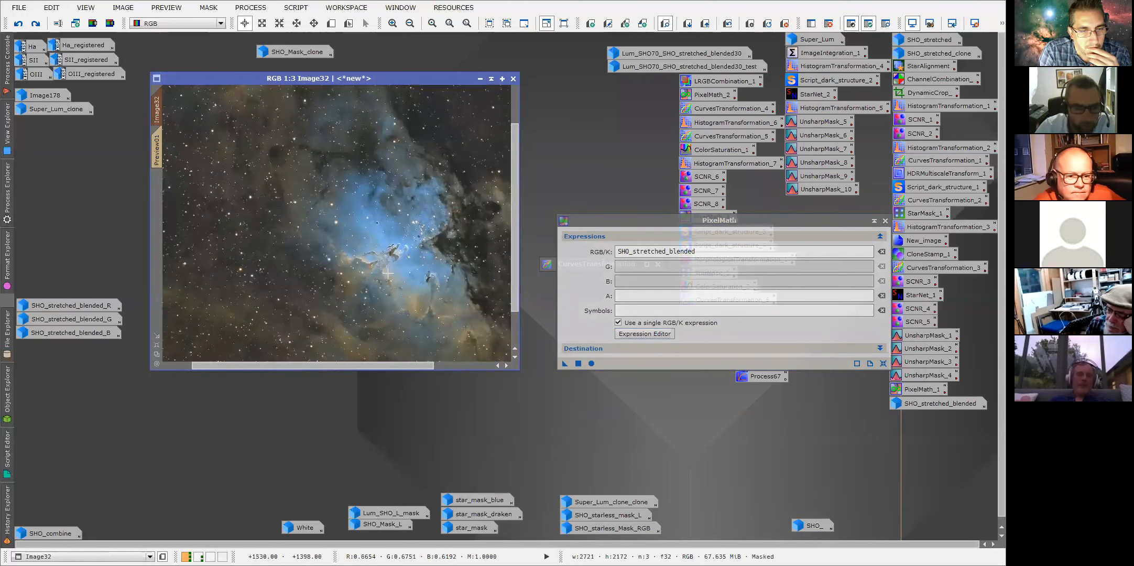
scroll(394, 282, "up", 1)
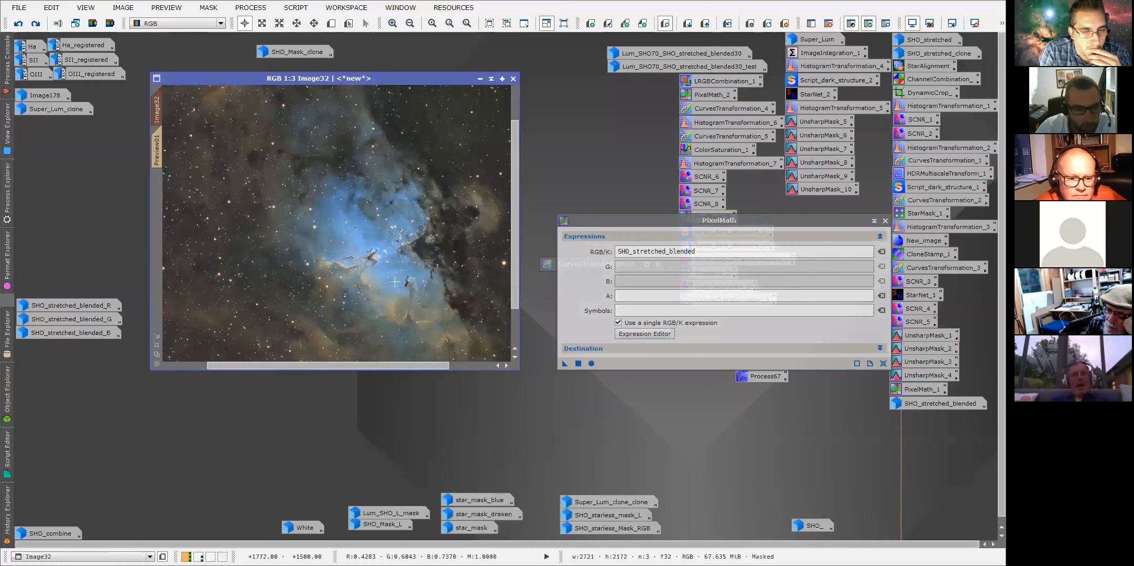
scroll(394, 282, "up", 3)
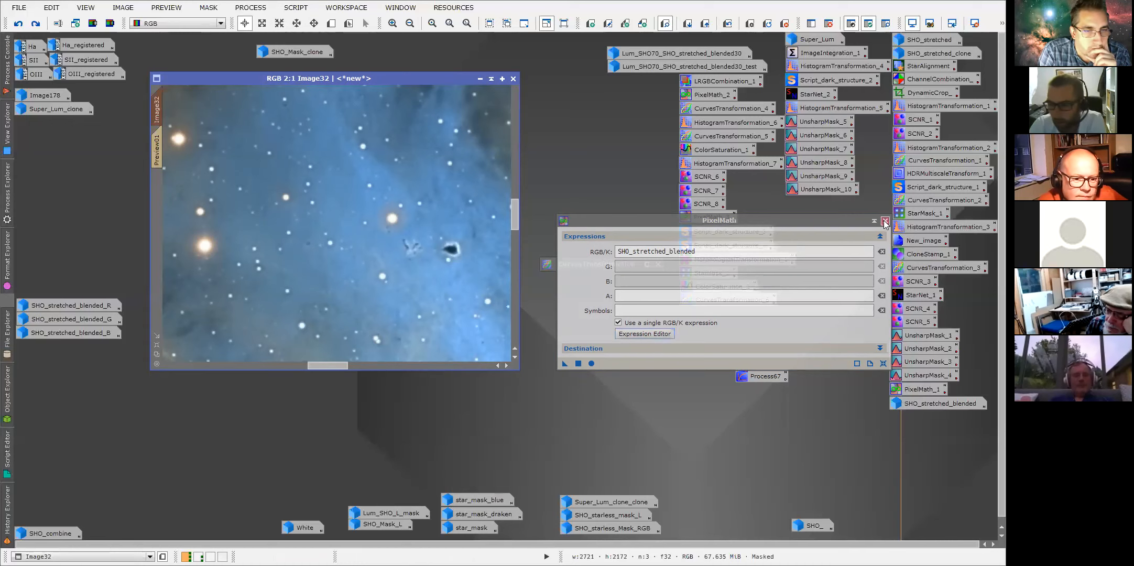
Close the PixelMath dialog, open Image32's History Explorer and select the CurvesTransformation state masked by ~star_mask.
left_click(885, 222)
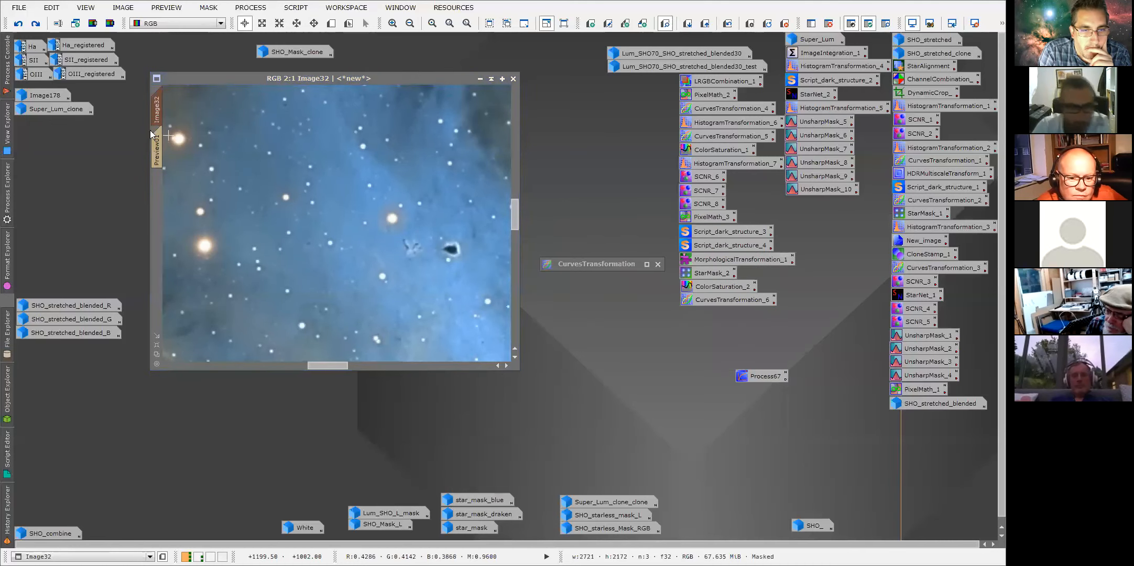
right_click(156, 110)
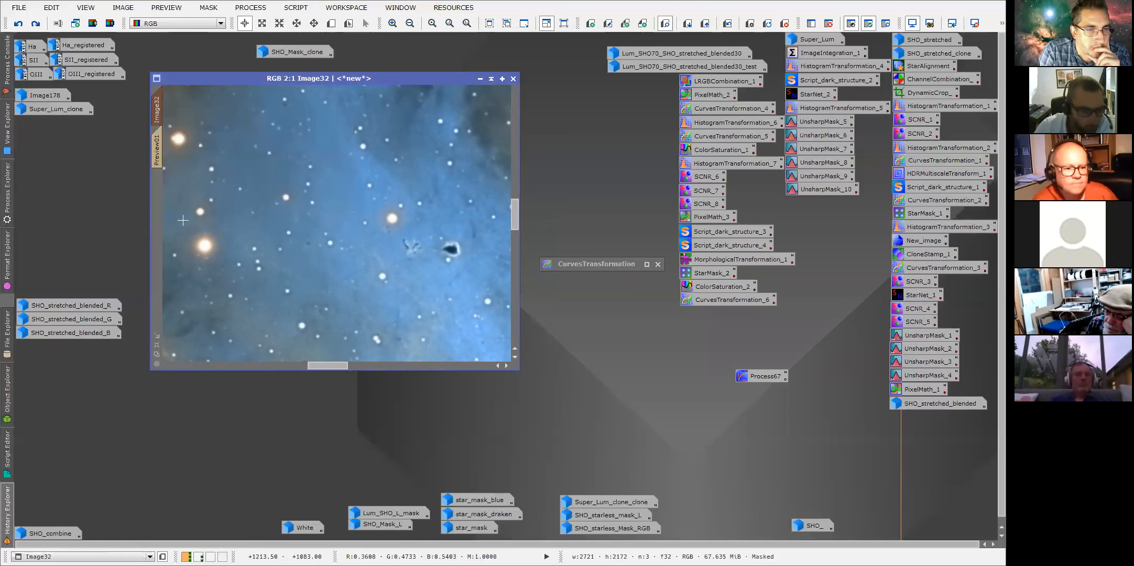
left_click(189, 212)
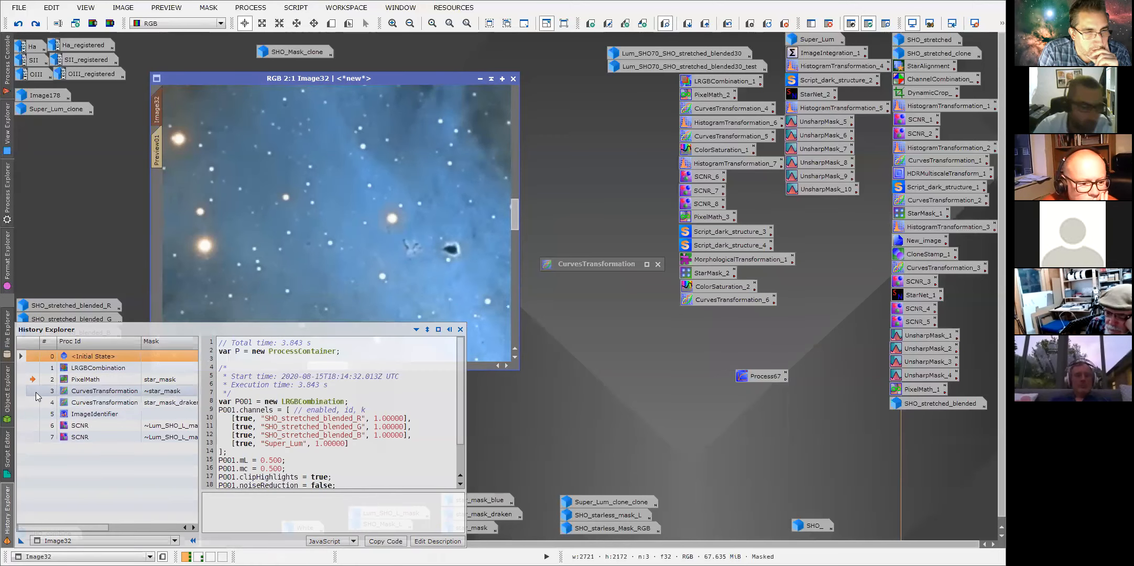
double_click(37, 396)
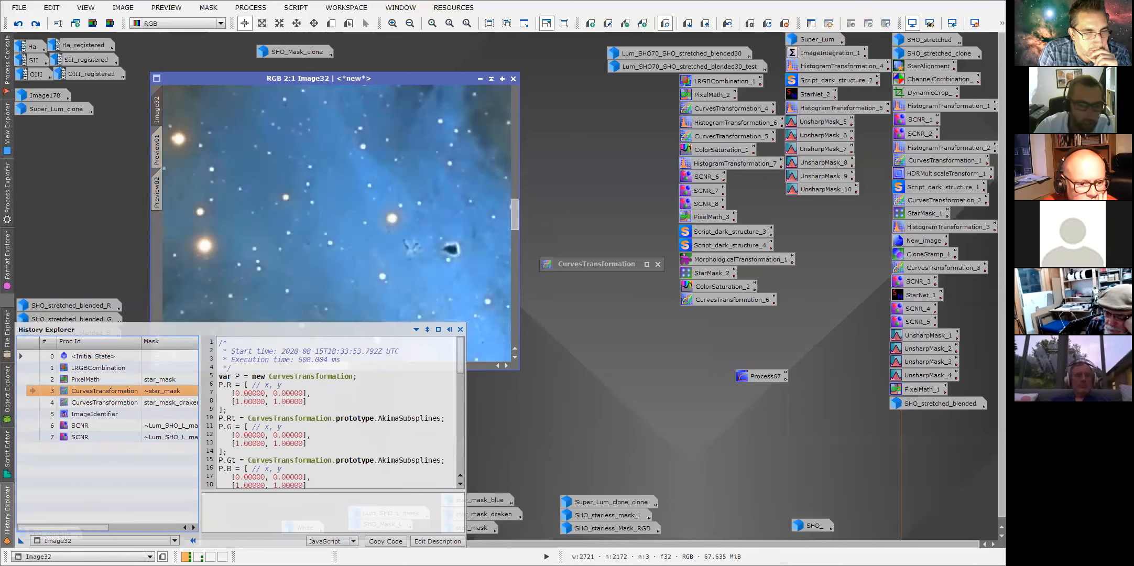
Zoom Image32 to 1:1 on the pillars and switch between the two CurvesTransformation history states to compare them.
scroll(251, 242, "down", 1)
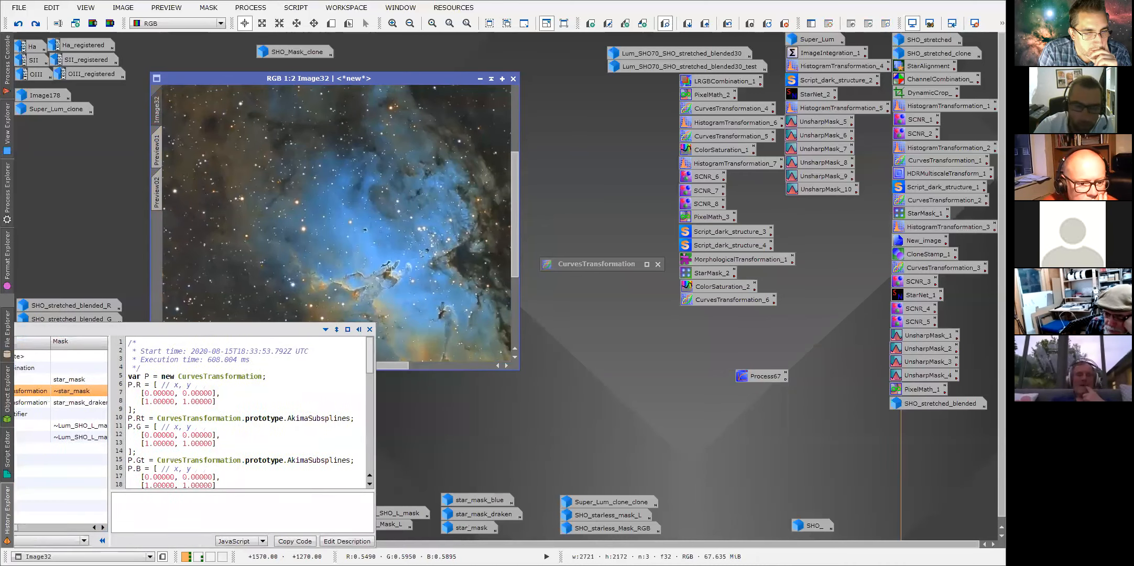
scroll(513, 242, "up", 1)
left_click_drag(328, 366, 344, 365)
left_click_drag(515, 217, 515, 228)
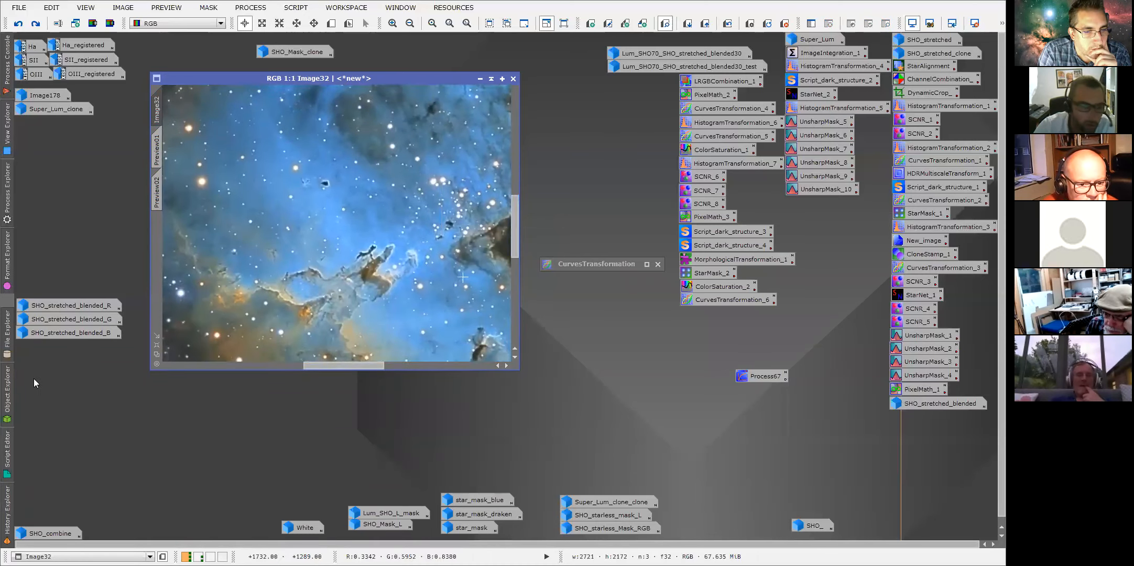
mouse_move(7, 510)
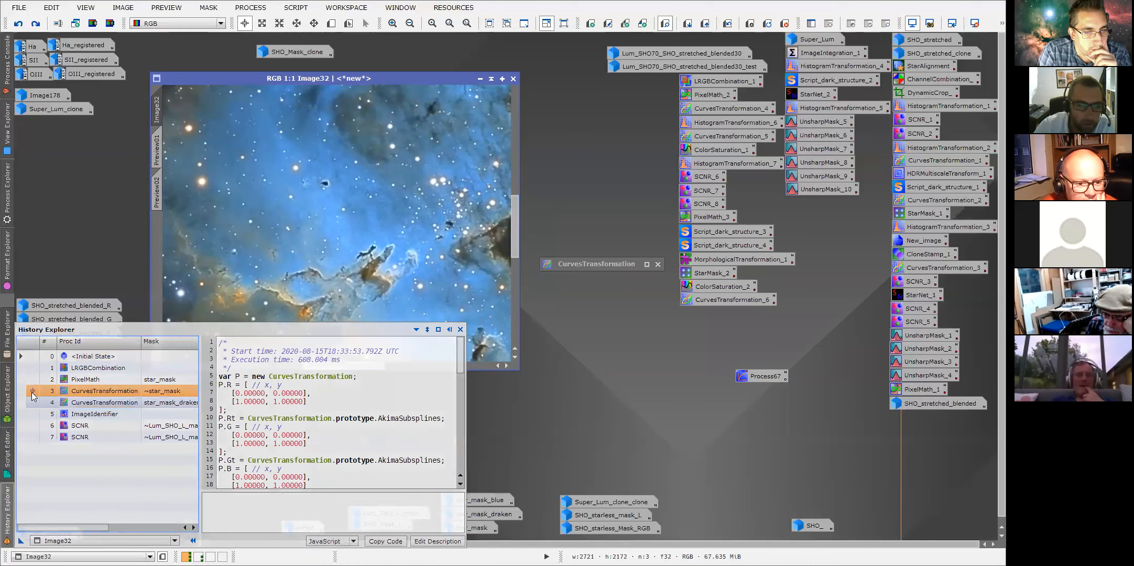
double_click(32, 380)
double_click(32, 394)
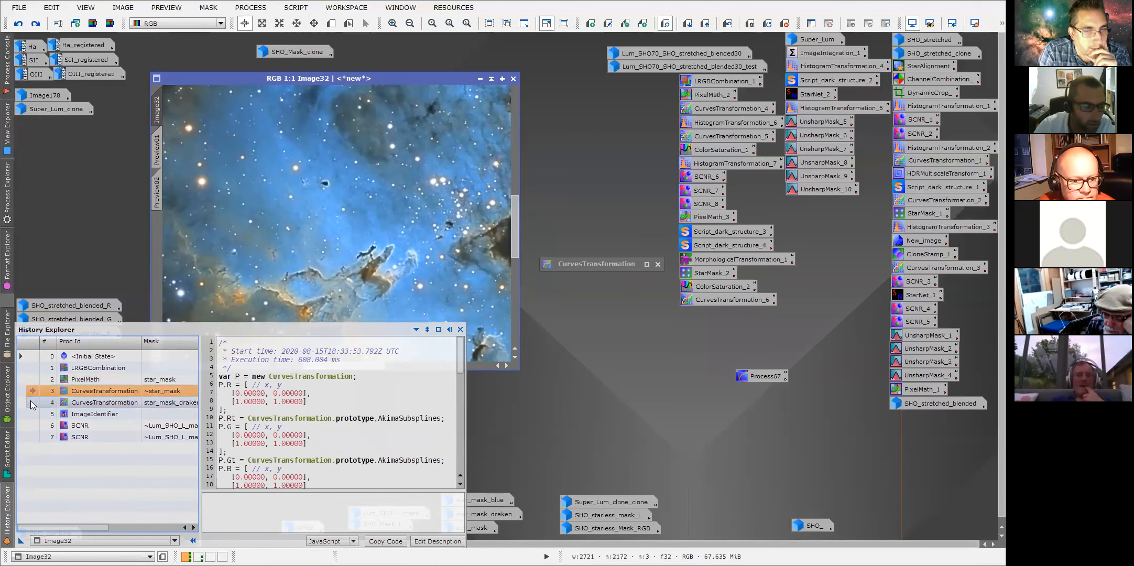
double_click(32, 403)
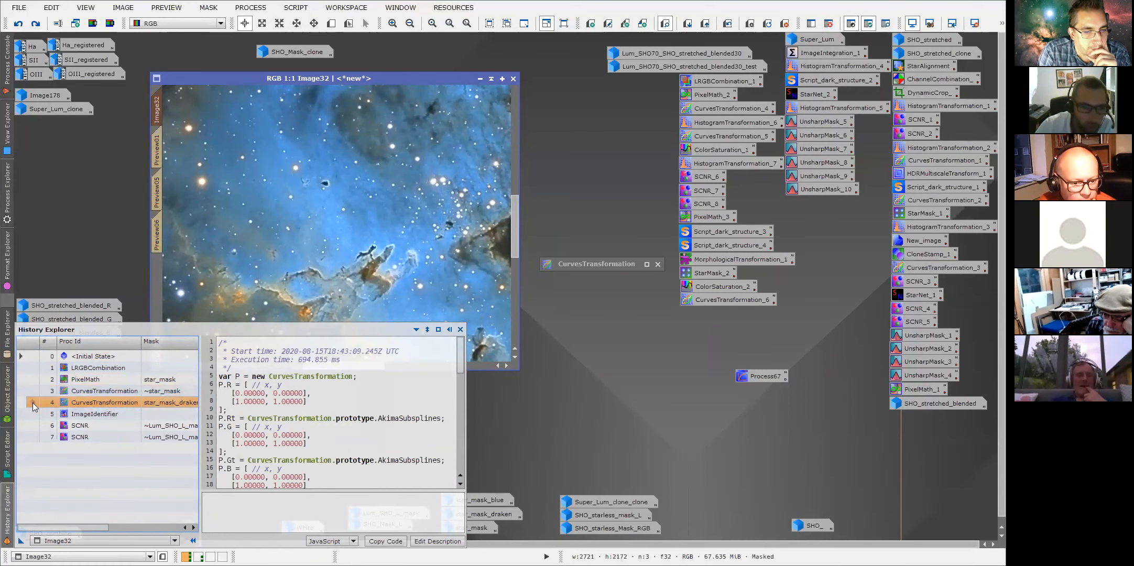
double_click(29, 392)
double_click(31, 403)
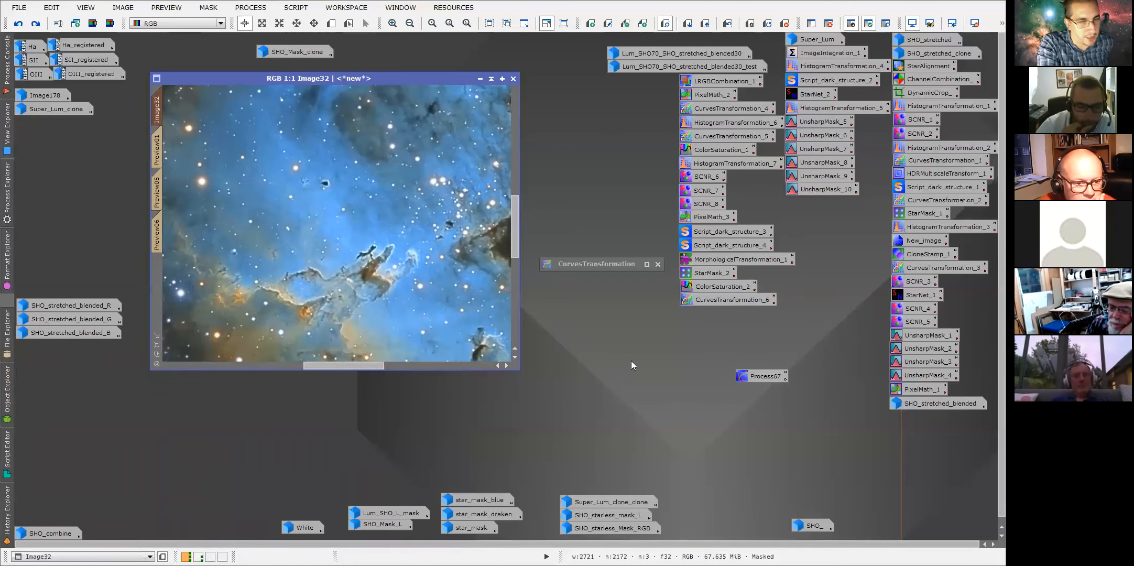
Scroll the History Explorer sideways to examine the mask column of each processing step.
mouse_move(7, 515)
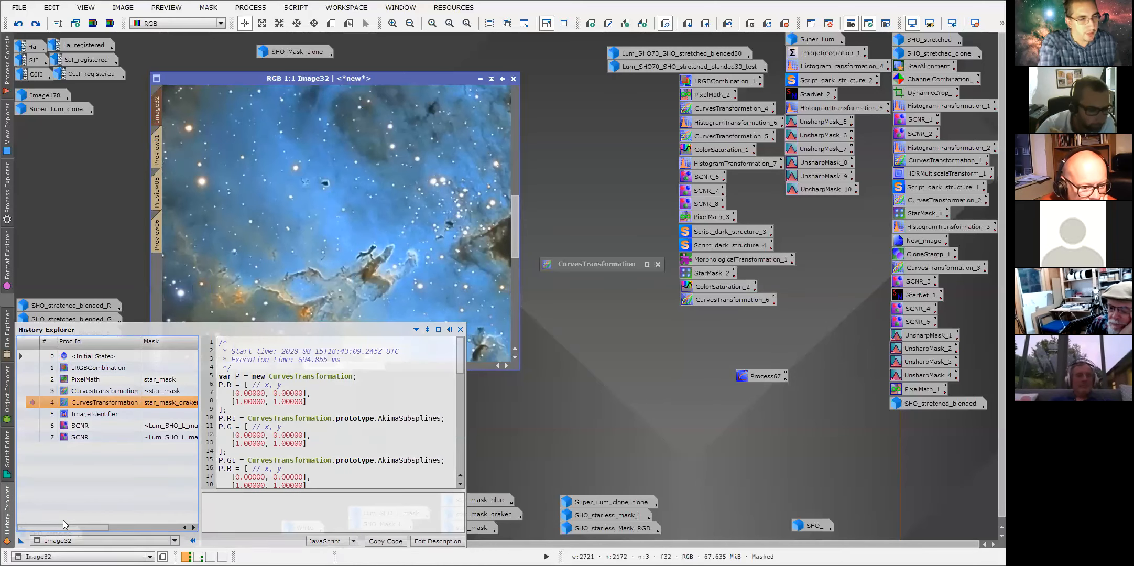
scroll(72, 531, "right", 4)
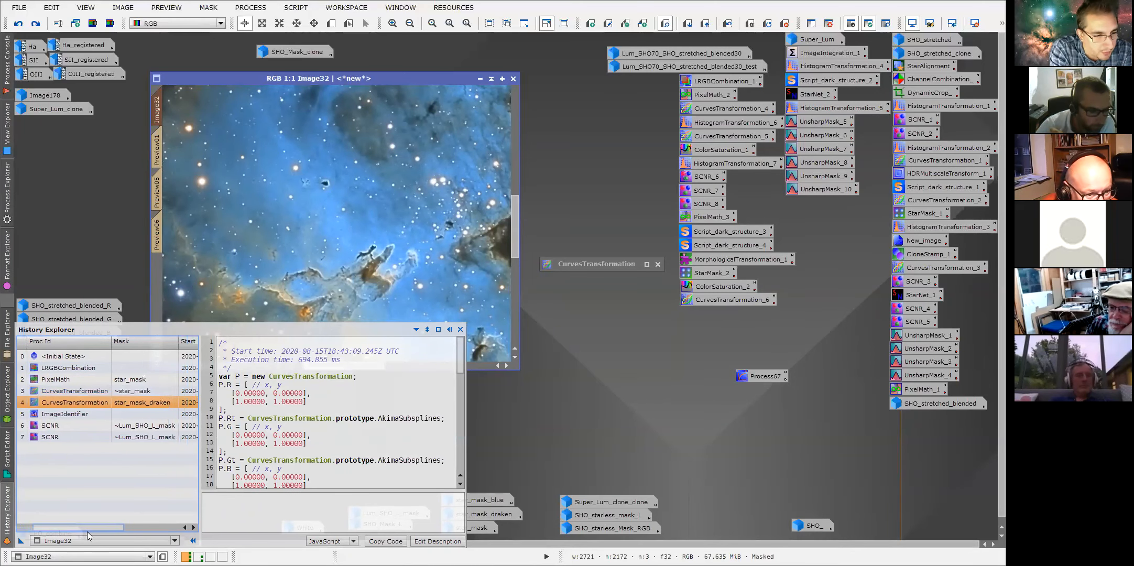
left_click_drag(86, 531, 76, 536)
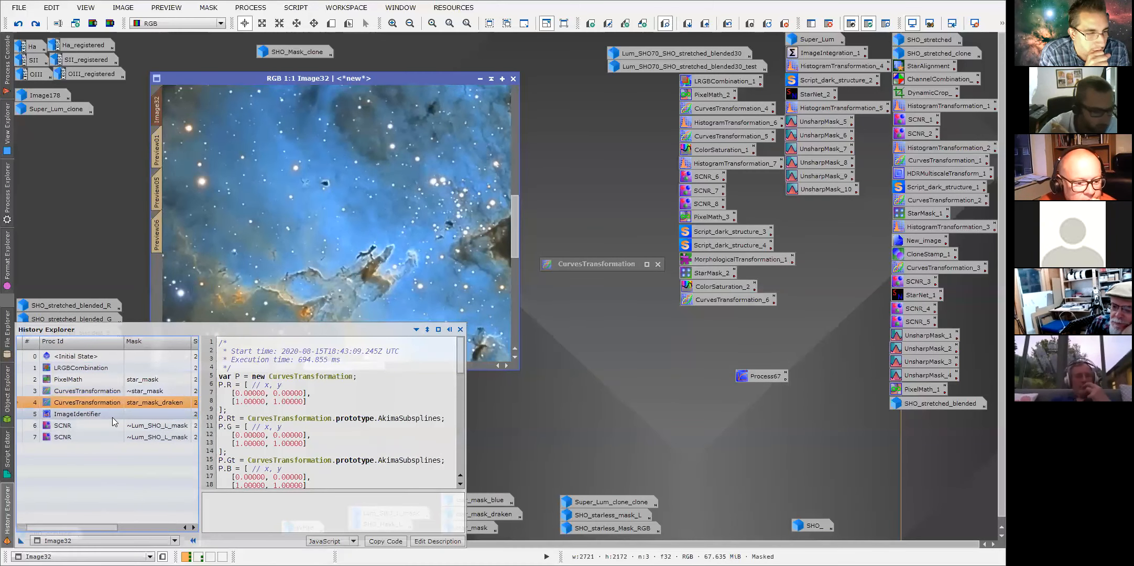
left_click_drag(89, 530, 77, 531)
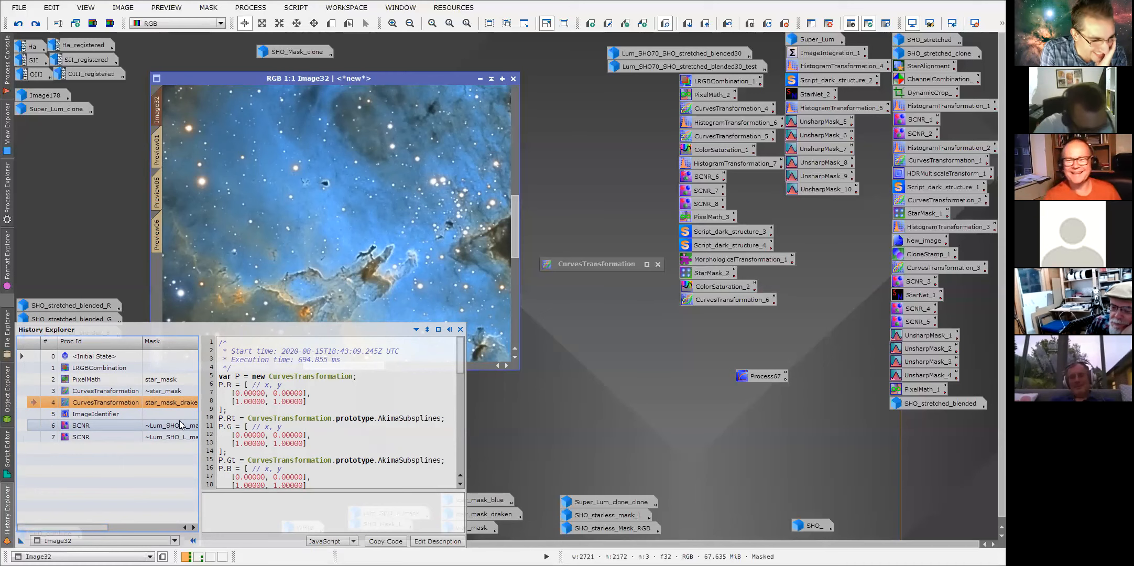
left_click(37, 413)
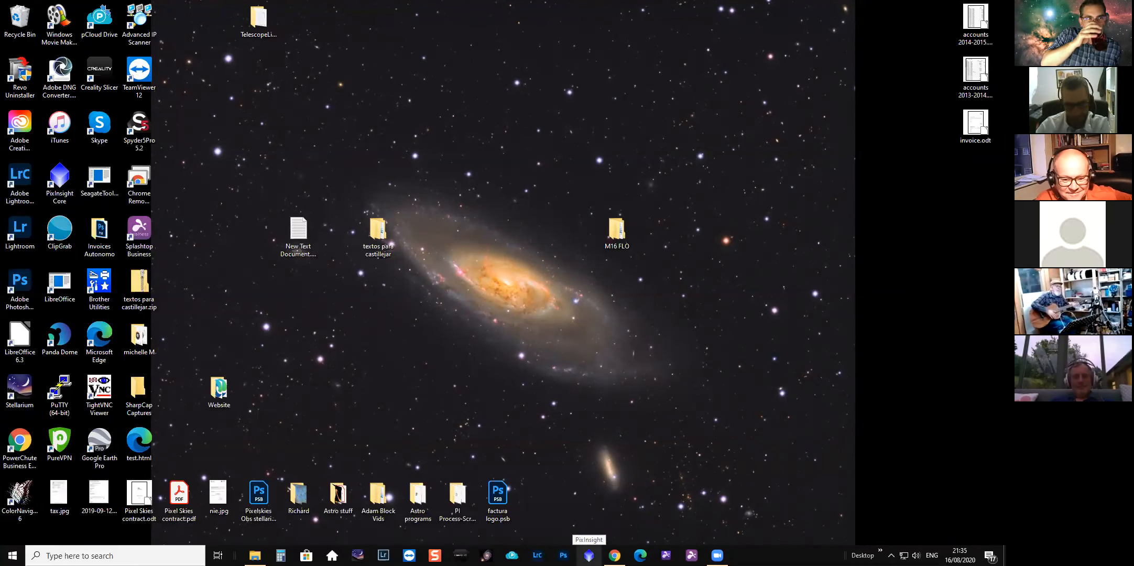
Relaunch PixInsight and load the project 1.pxiproject from the M16 FLO folder.
left_click(589, 555)
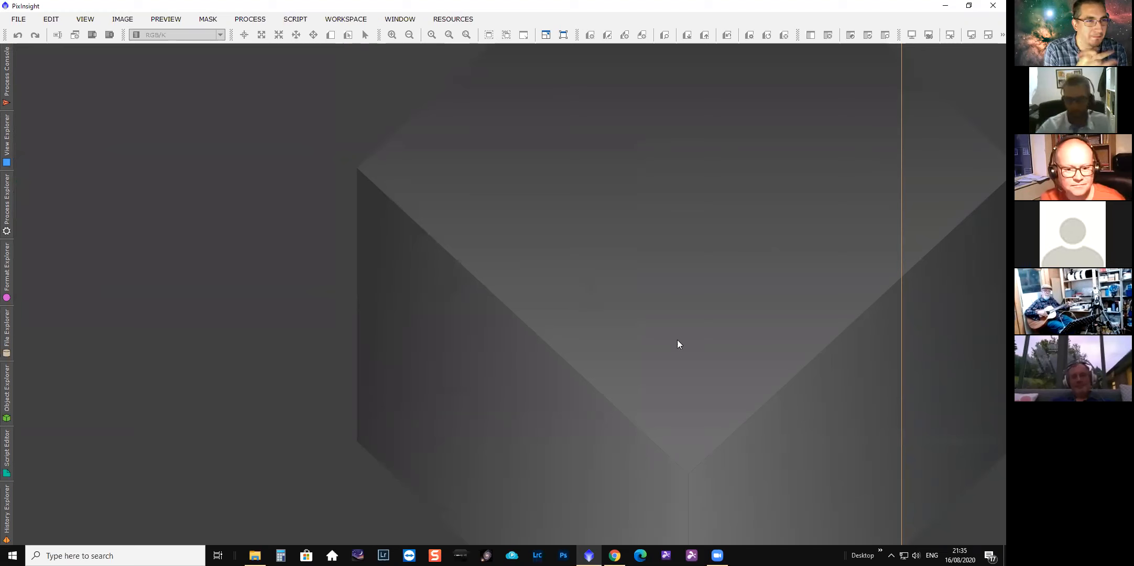
left_click(20, 21)
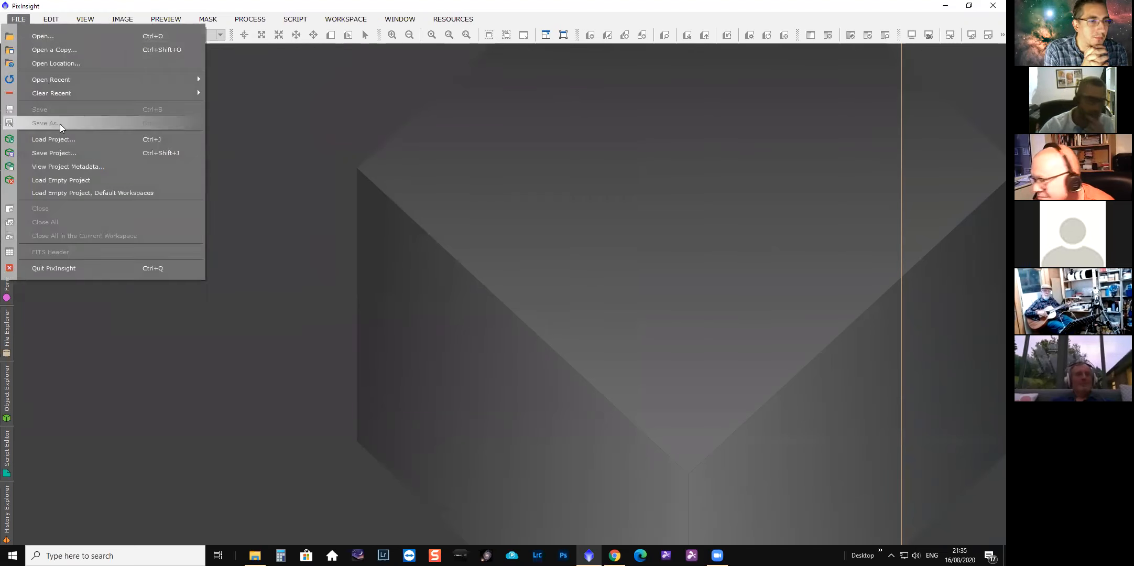
left_click(56, 138)
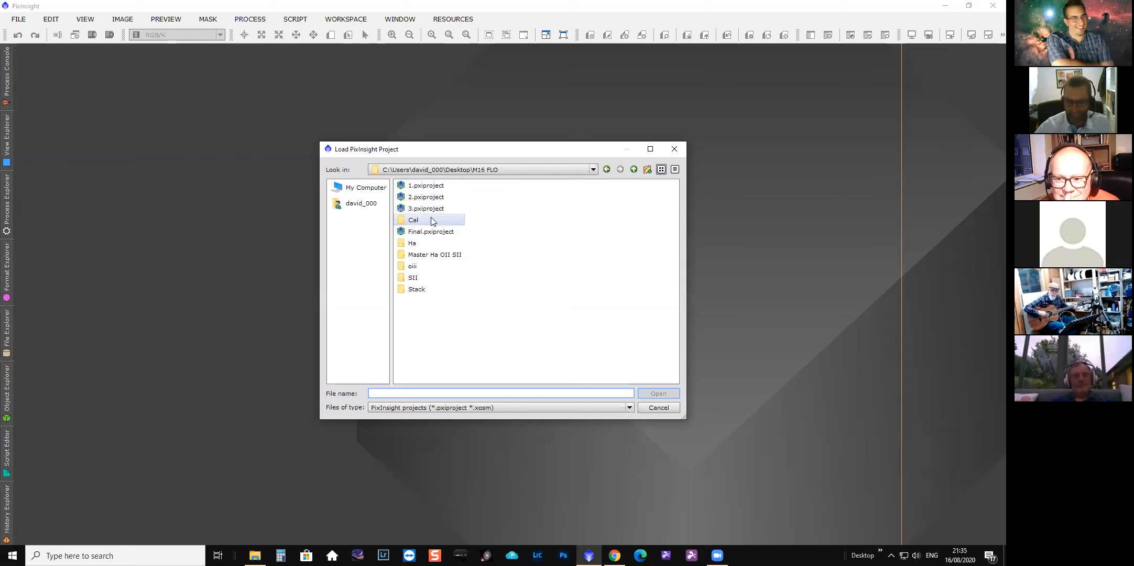
double_click(422, 189)
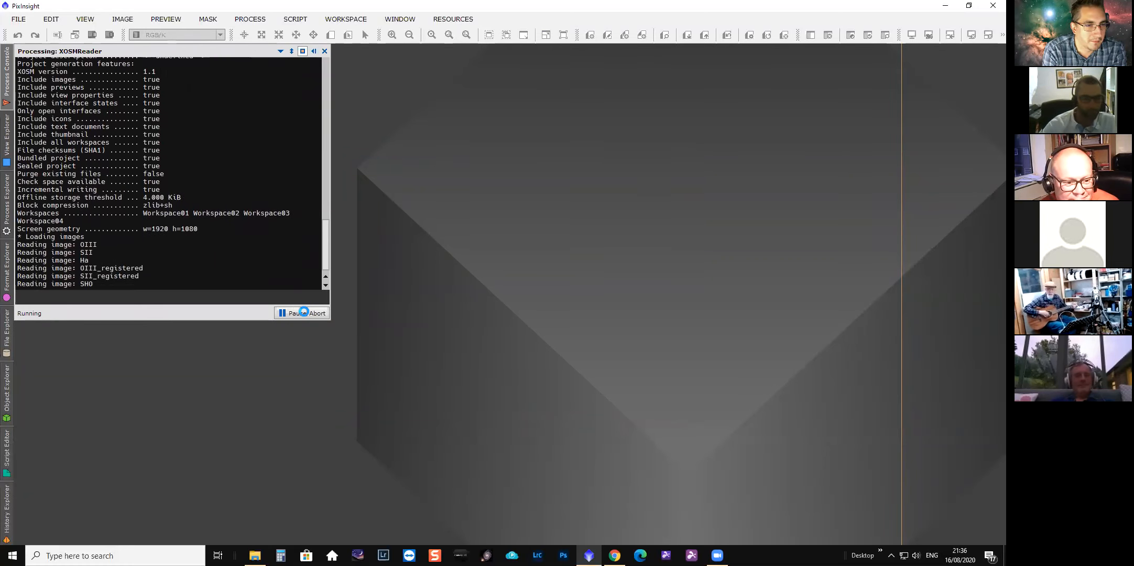
Abort the running project load.
left_click(305, 314)
left_click(480, 303)
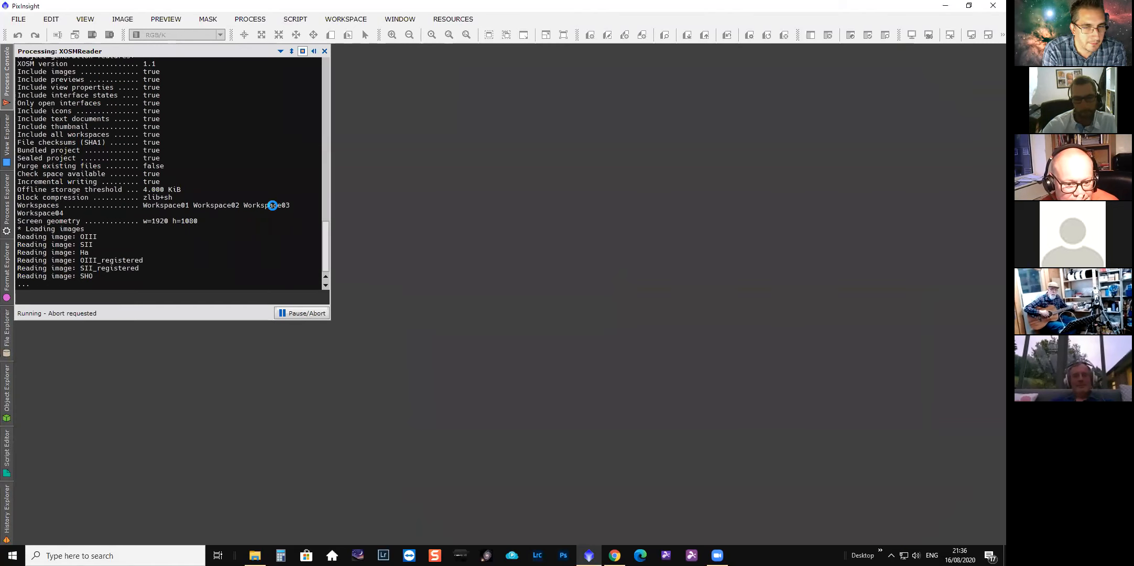
Switch to File Explorer and open the Final.pxiproject folder inside Desktop\M16 FLO.
mouse_move(255, 557)
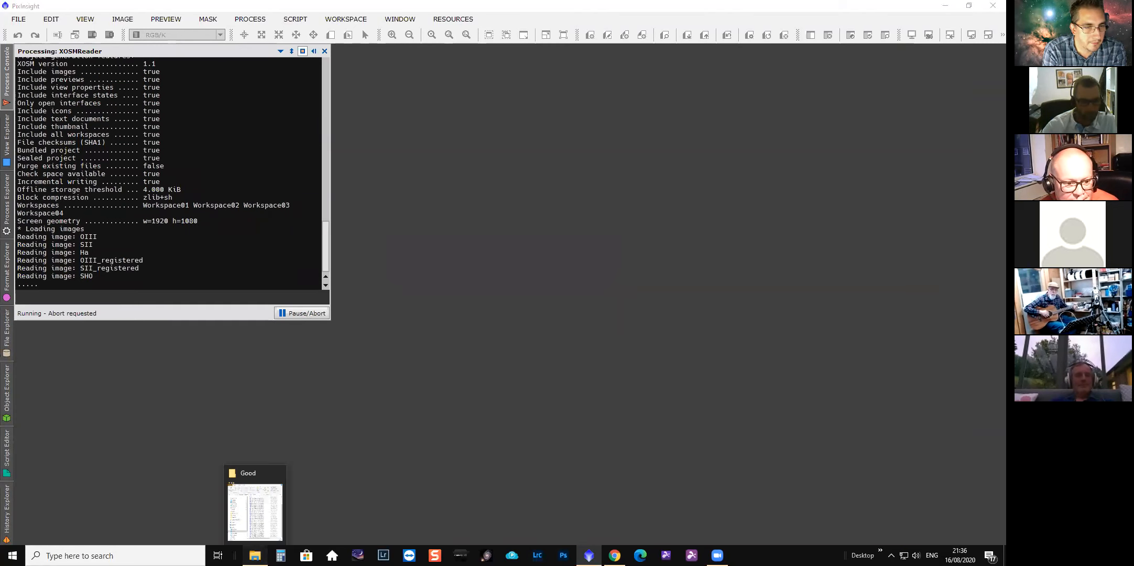
left_click(281, 540)
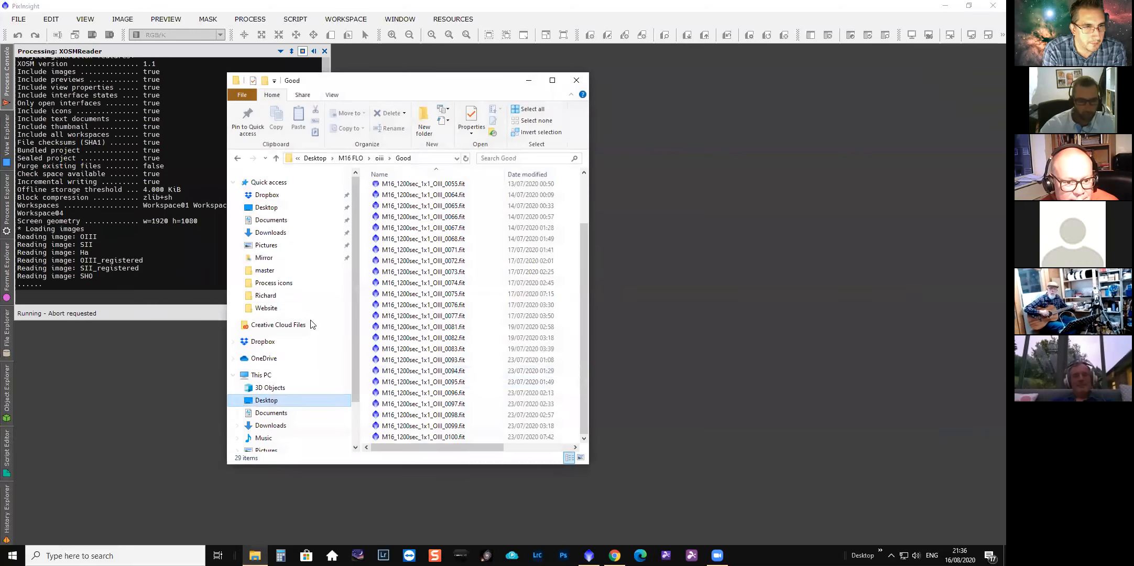
left_click(262, 207)
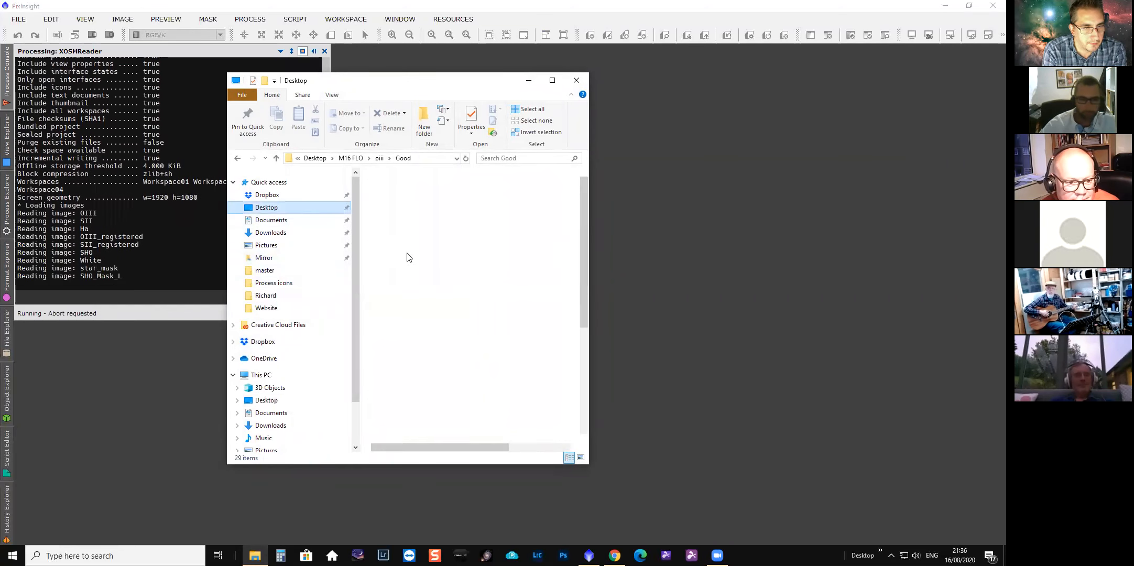
left_click(402, 235)
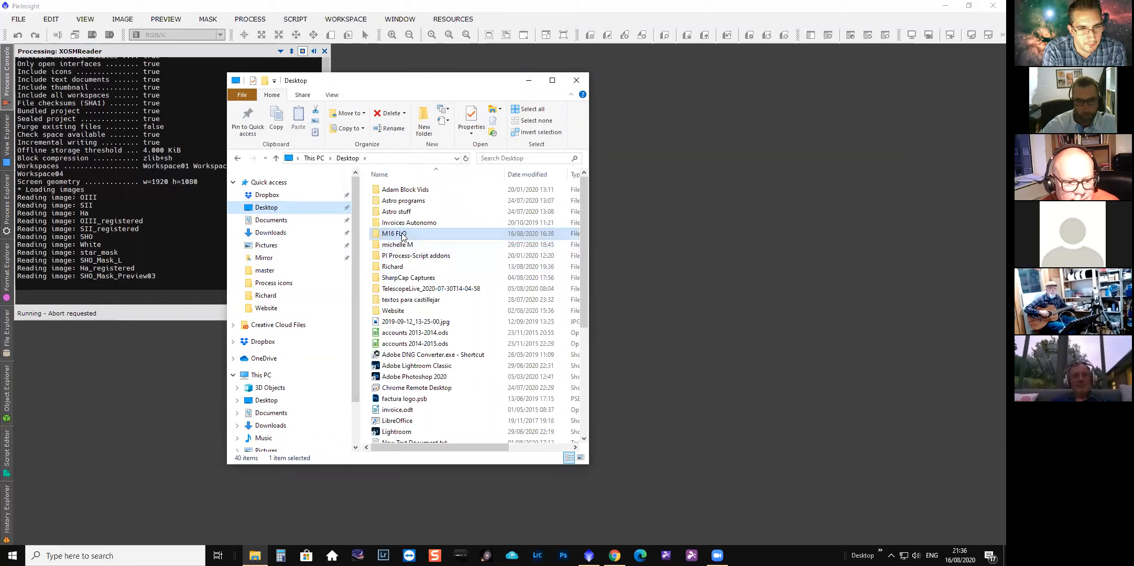
double_click(402, 234)
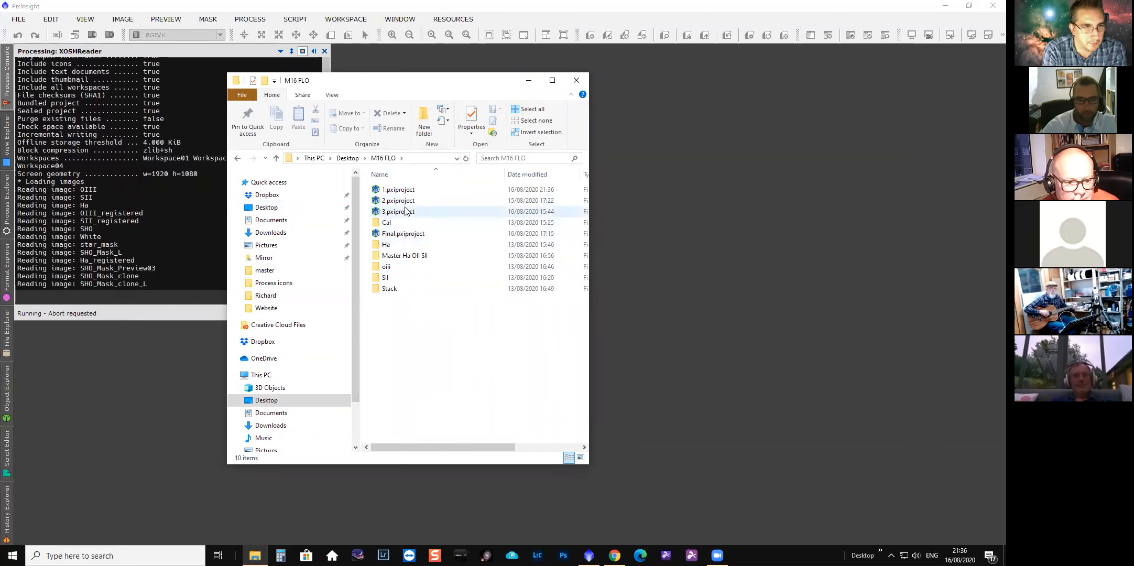
double_click(403, 234)
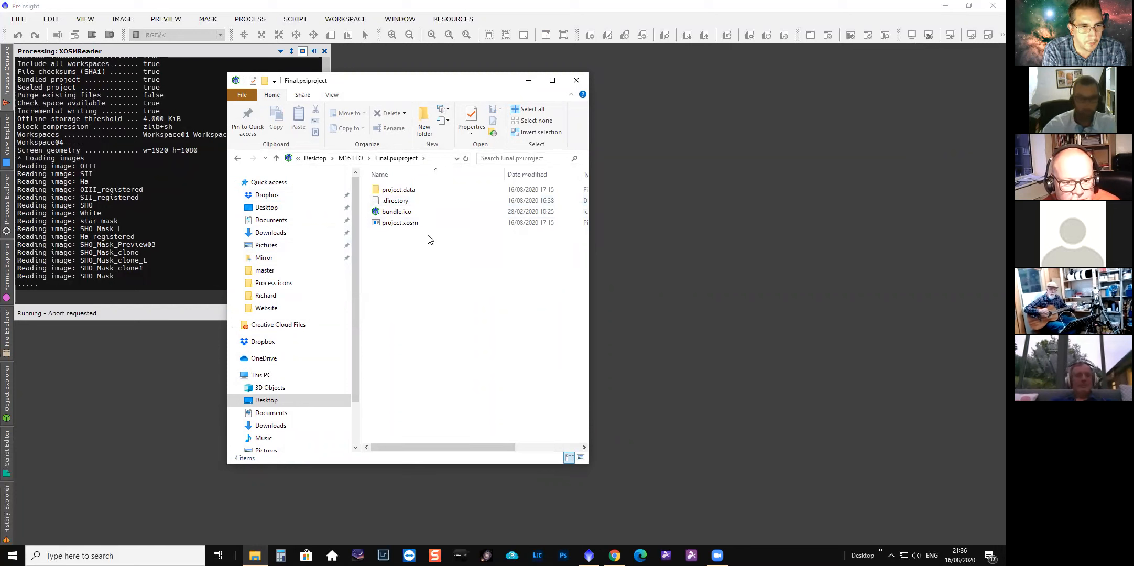
Open the project.data folder and scroll through its stored data files.
double_click(399, 192)
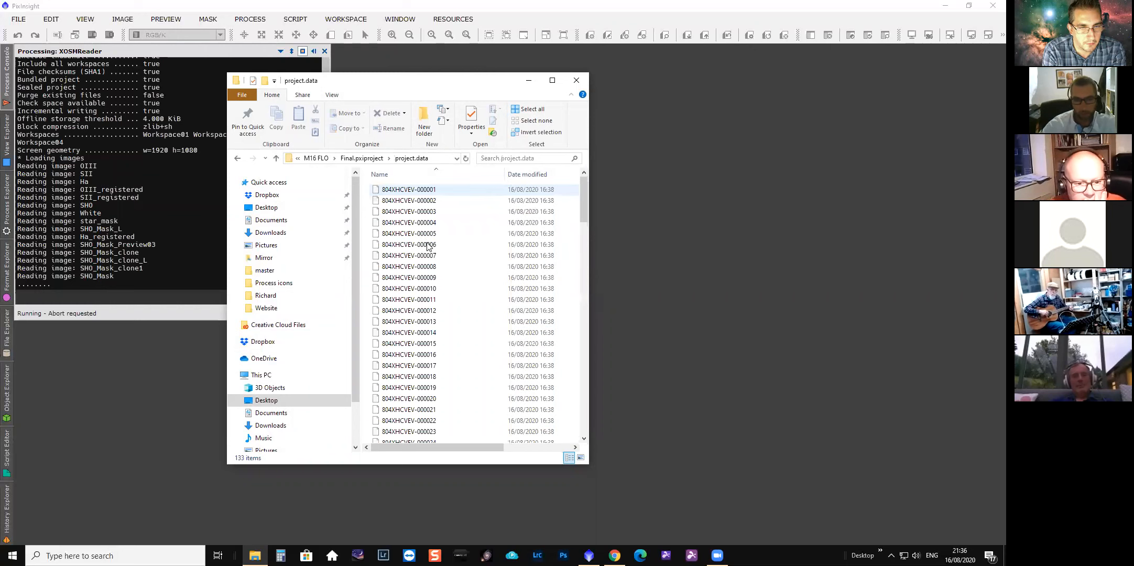
scroll(480, 257, "down", 8)
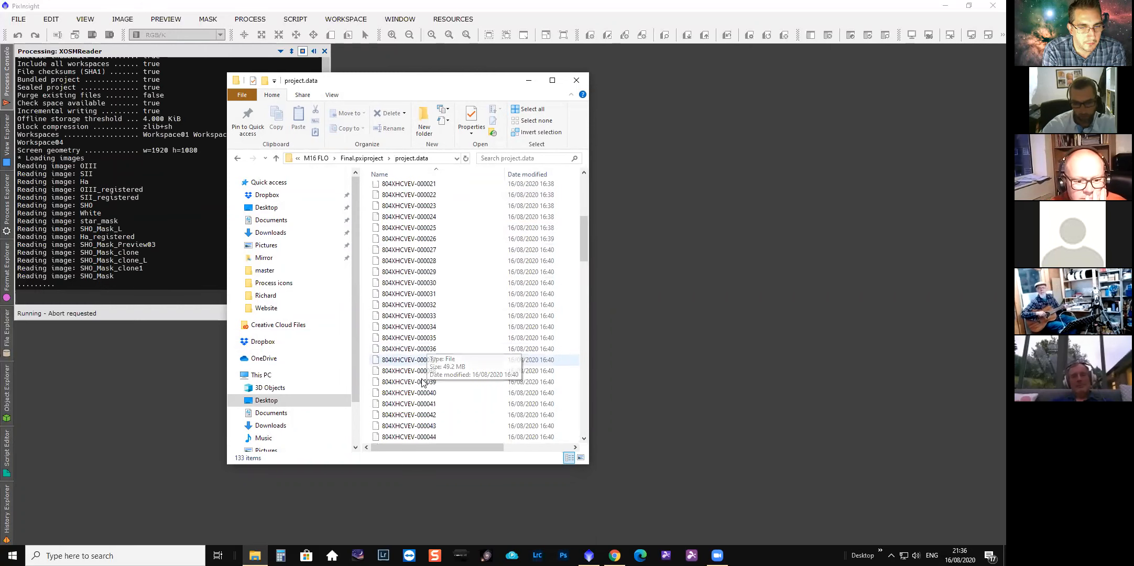
scroll(425, 414, "down", 12)
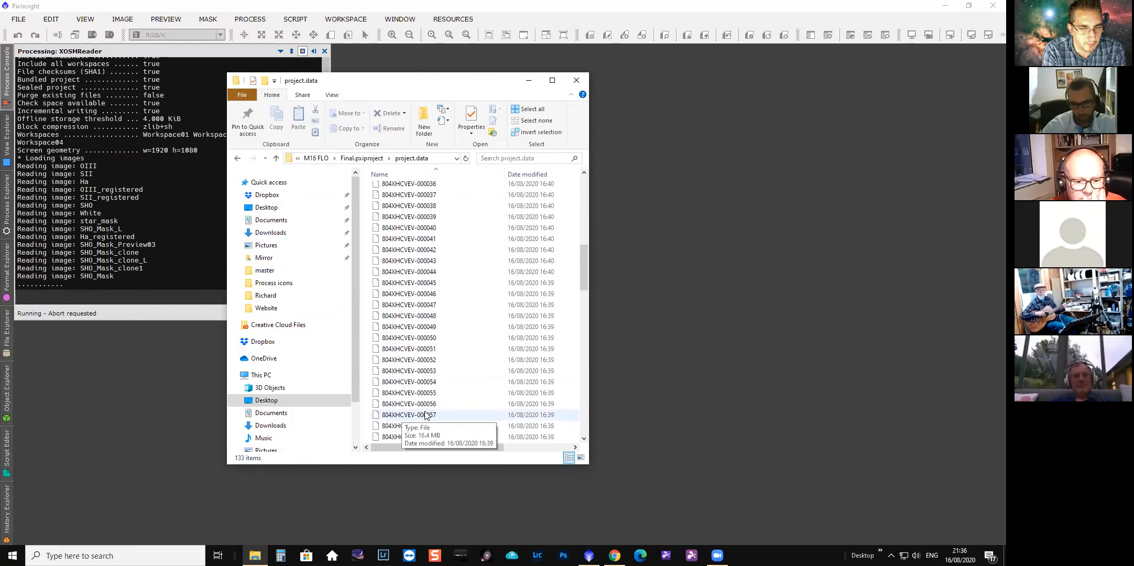
scroll(425, 414, "down", 8)
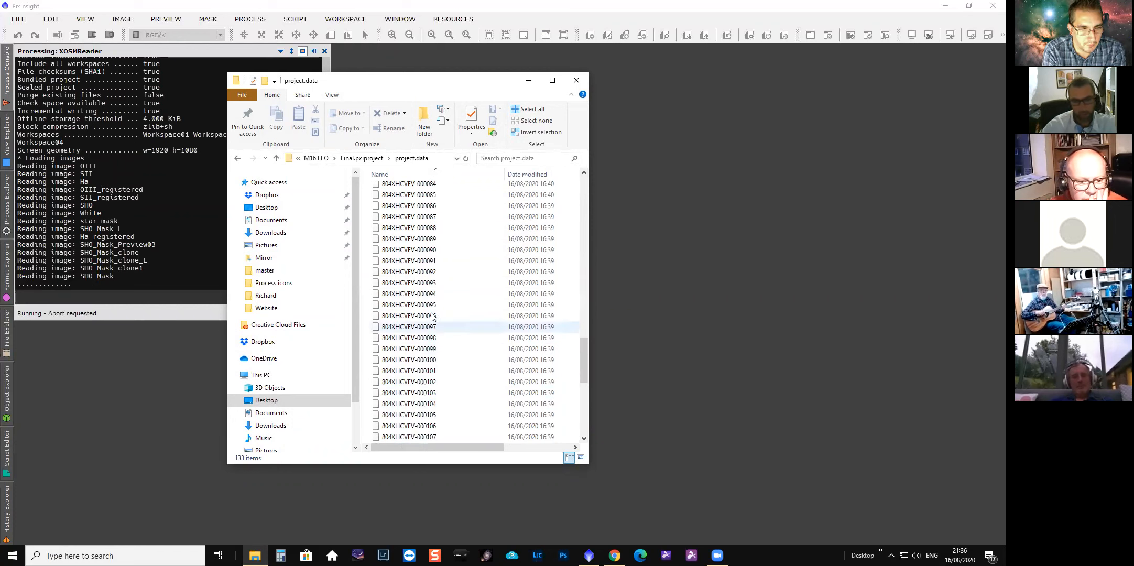
scroll(429, 361, "down", 8)
scroll(456, 382, "down", 1)
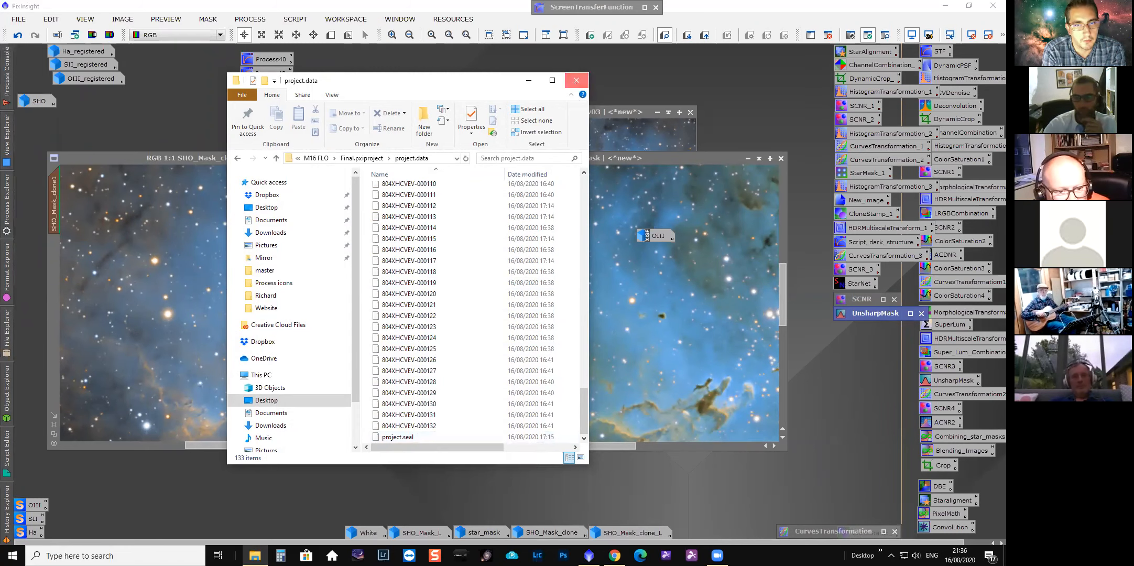
Close the folder window and load the saved project into PixInsight.
left_click(576, 80)
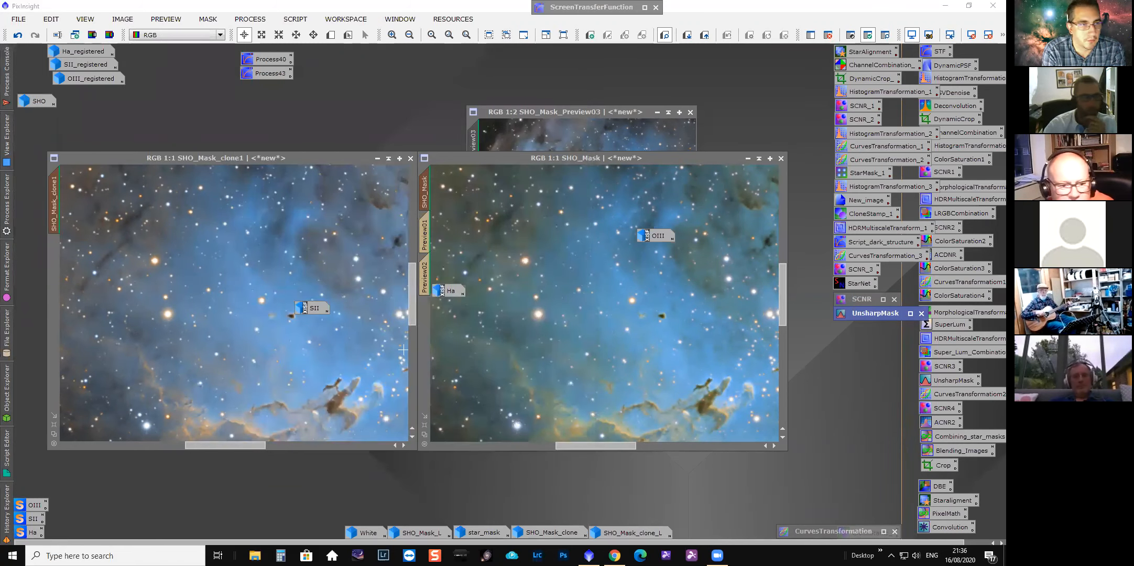
left_click(20, 19)
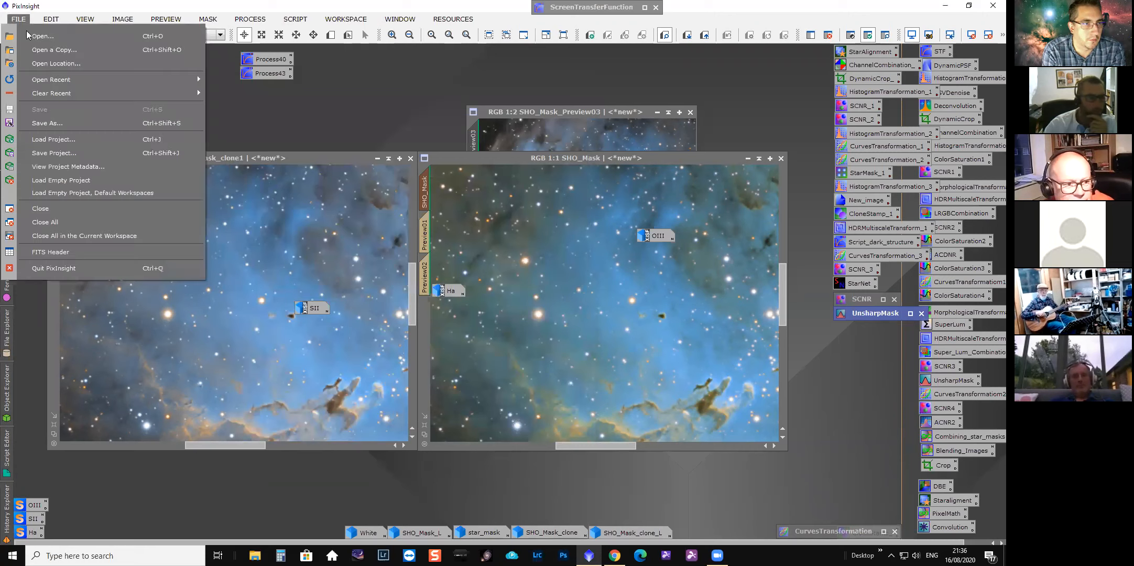
left_click(51, 139)
double_click(415, 235)
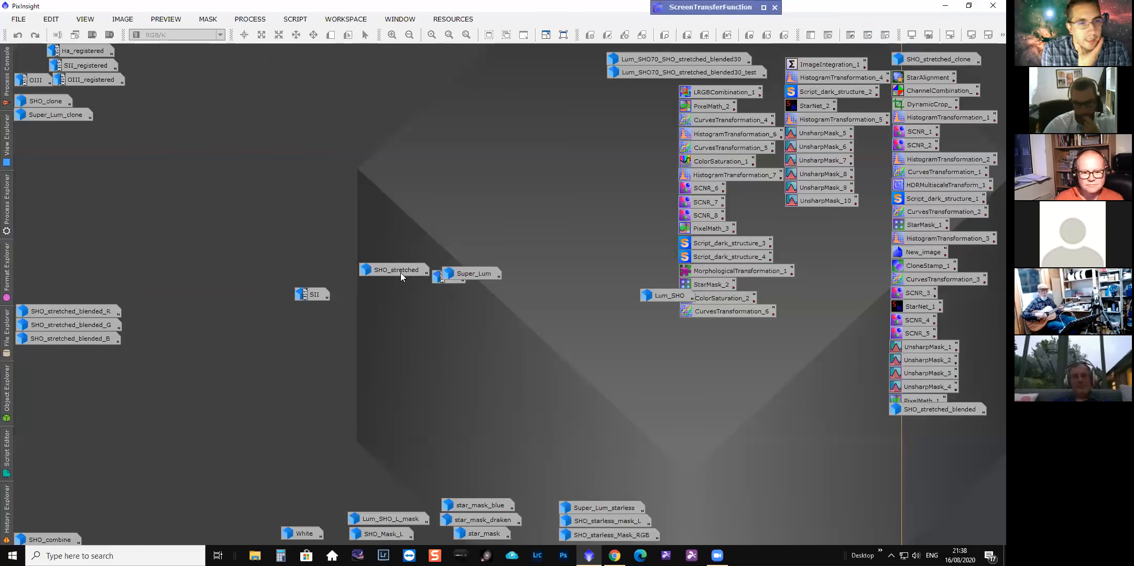
Rearrange the image icons on the workspace, moving Super_Lum, Lum_SHO, SII, Ha and SHO_stretched into tidier positions.
mouse_move(401, 273)
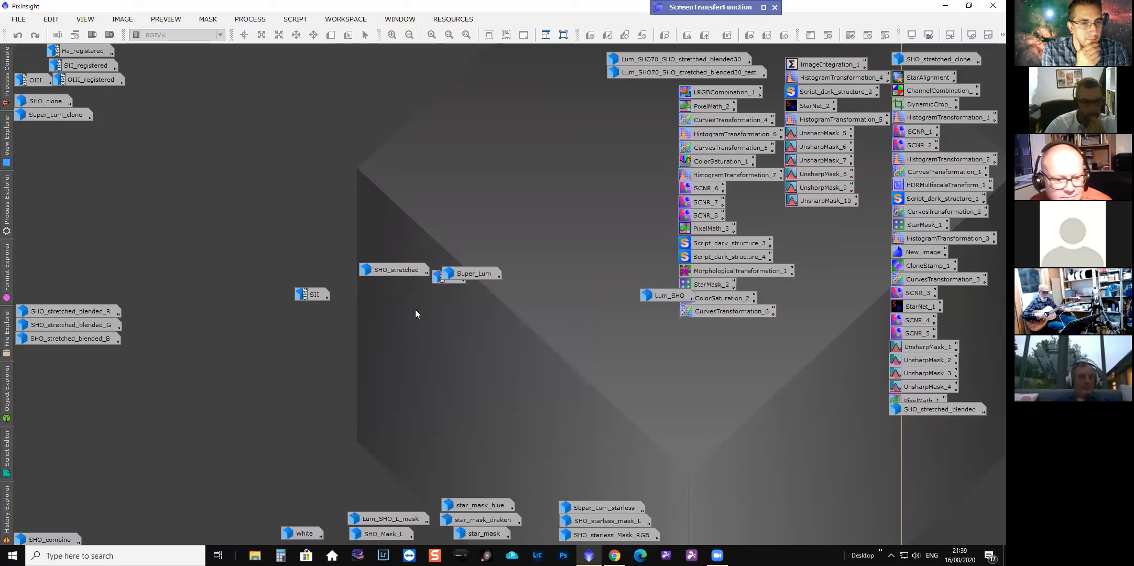
left_click_drag(471, 273, 808, 53)
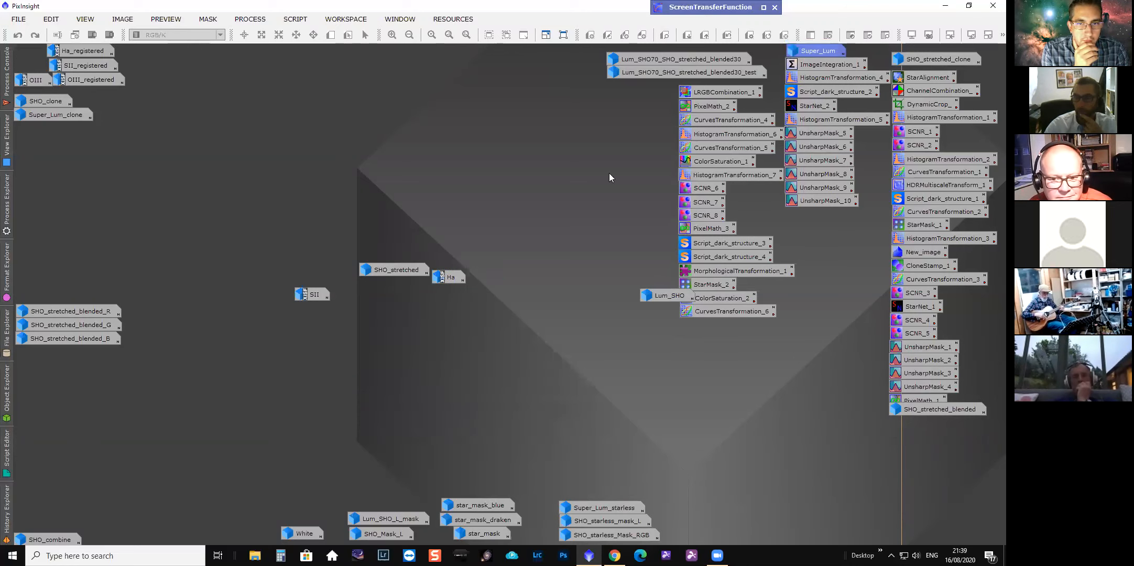
left_click_drag(401, 262, 287, 244)
left_click_drag(314, 295, 36, 66)
left_click_drag(456, 281, 36, 55)
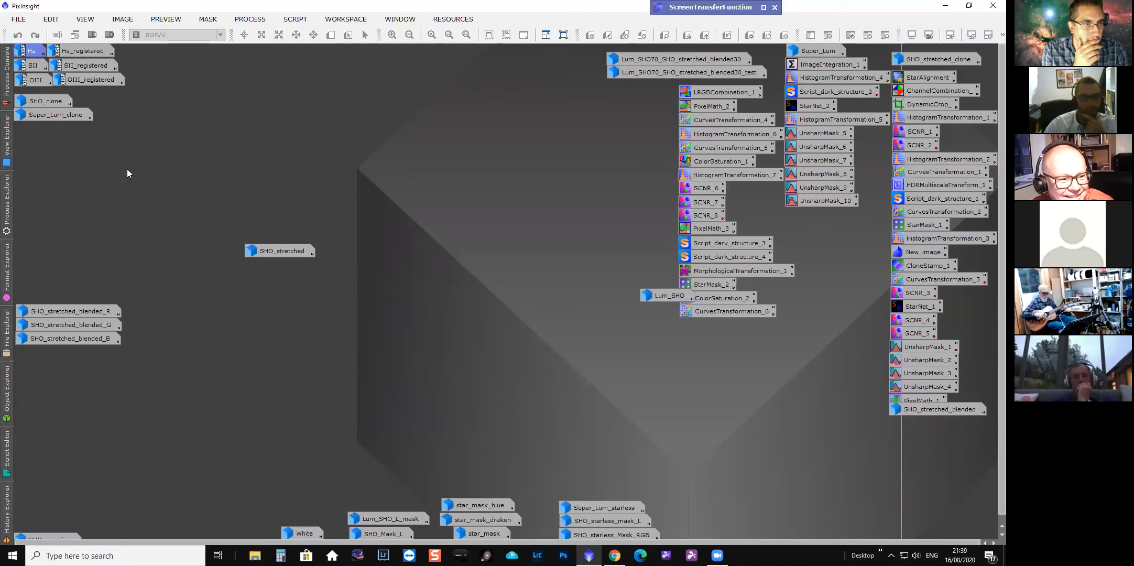
left_click_drag(278, 251, 499, 217)
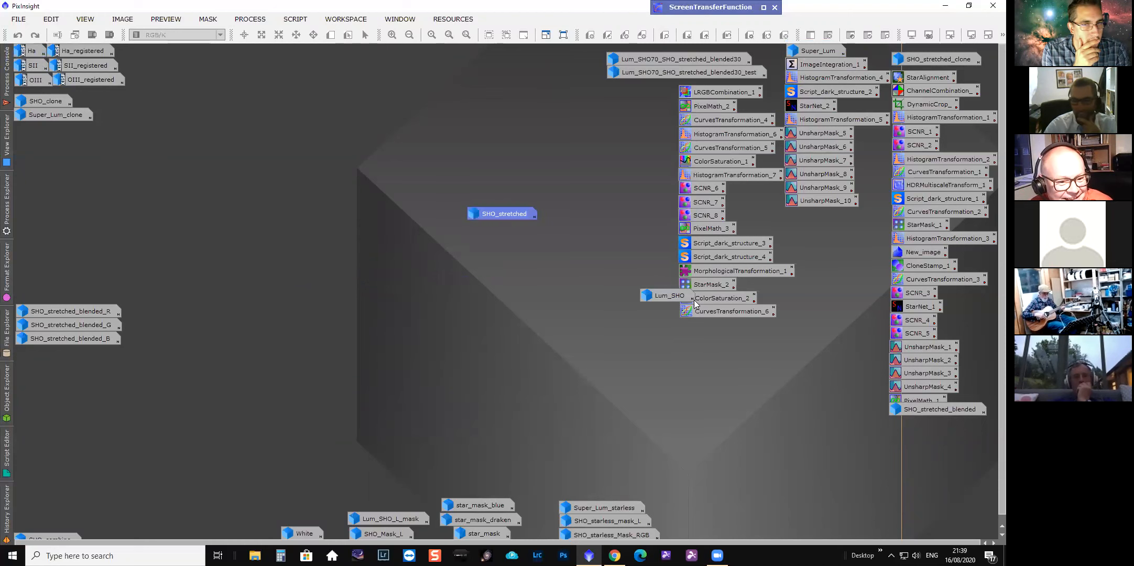
left_click_drag(664, 295, 634, 50)
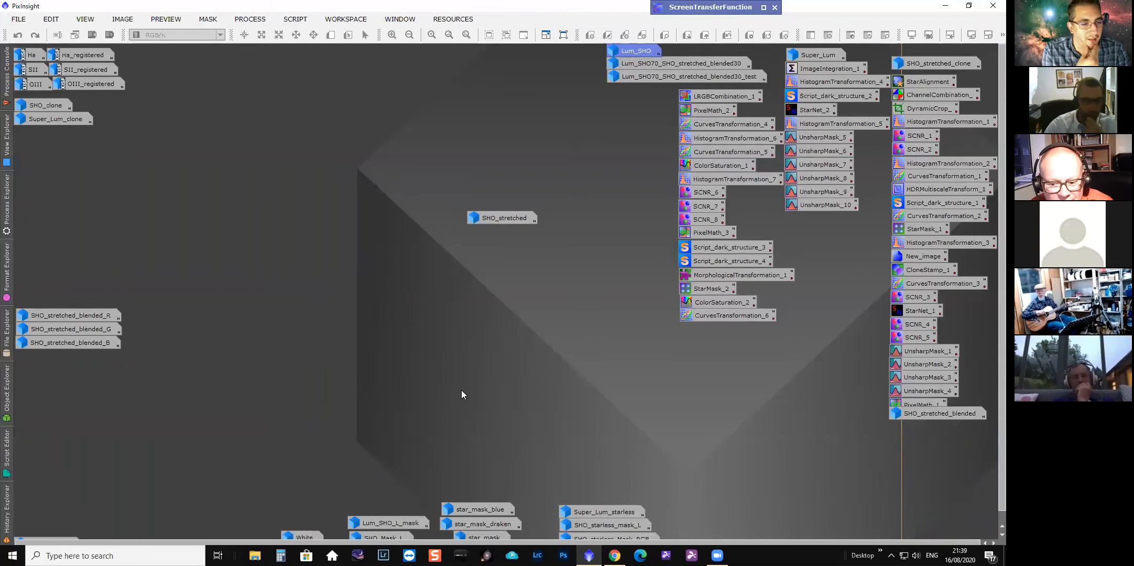
Open the SHO_stretched image, then iconize it again and park its icon on the left side.
left_click_drag(514, 218, 489, 225)
double_click(489, 225)
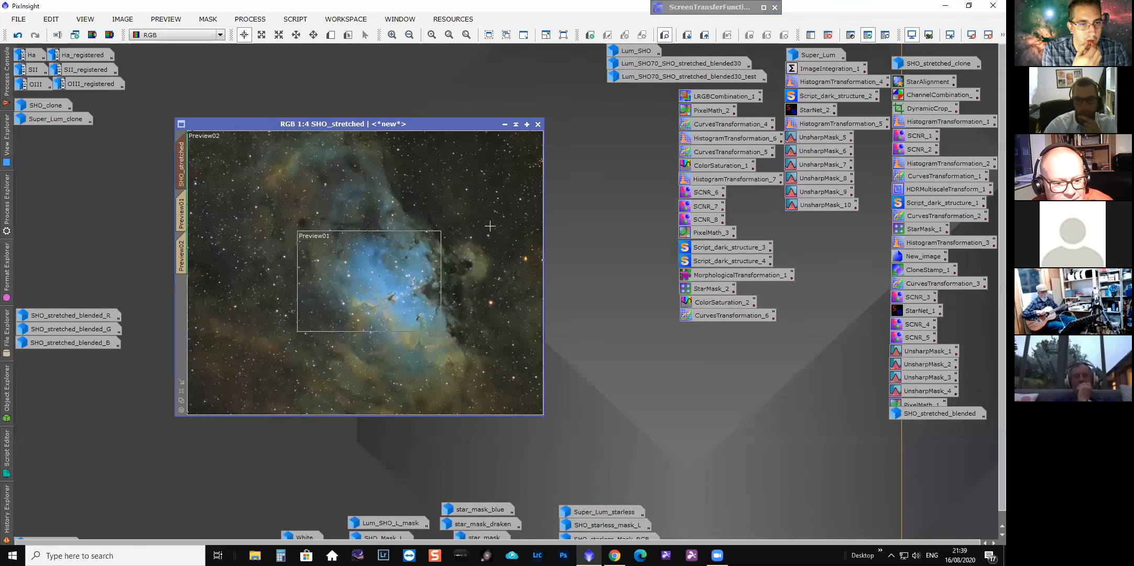
left_click(504, 125)
left_click_drag(450, 225, 59, 293)
mouse_move(59, 293)
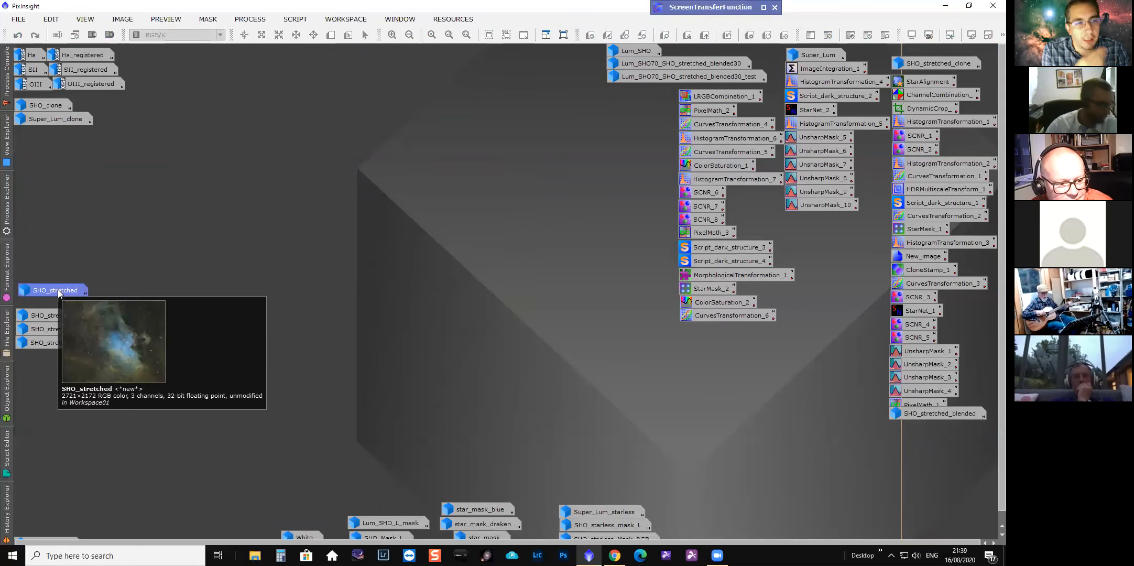
Switch the workspace to Full Desktop view and open the Lum_SHO image window.
left_click(85, 19)
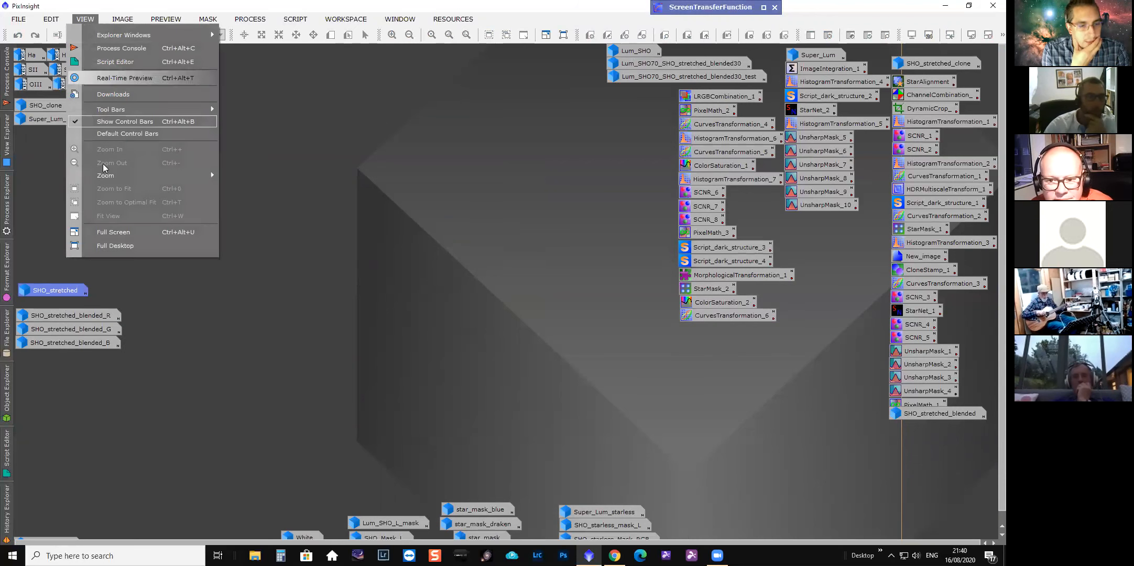
left_click(110, 245)
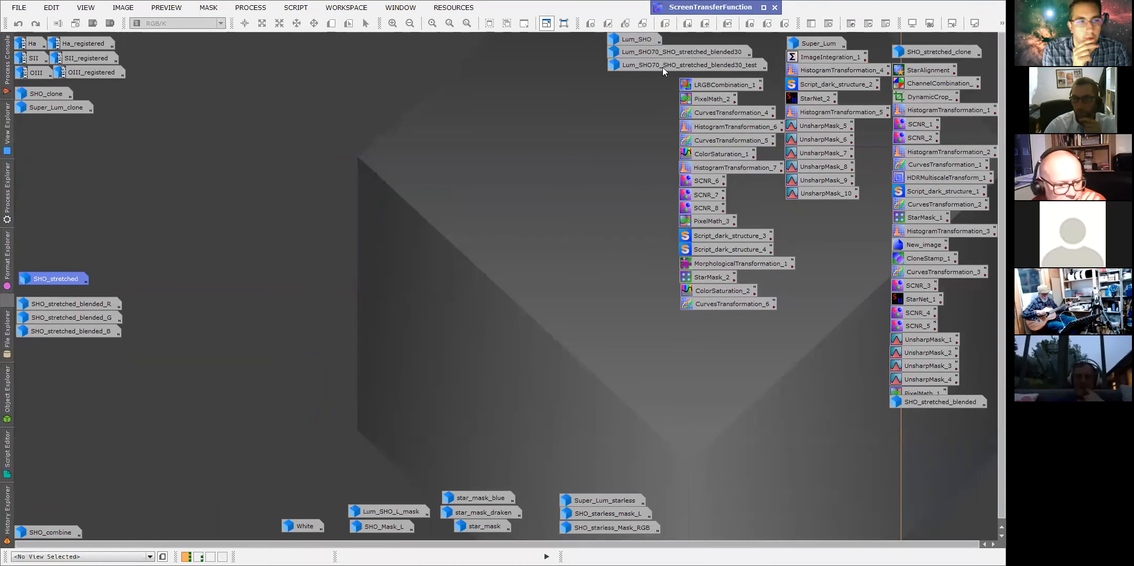
double_click(645, 41)
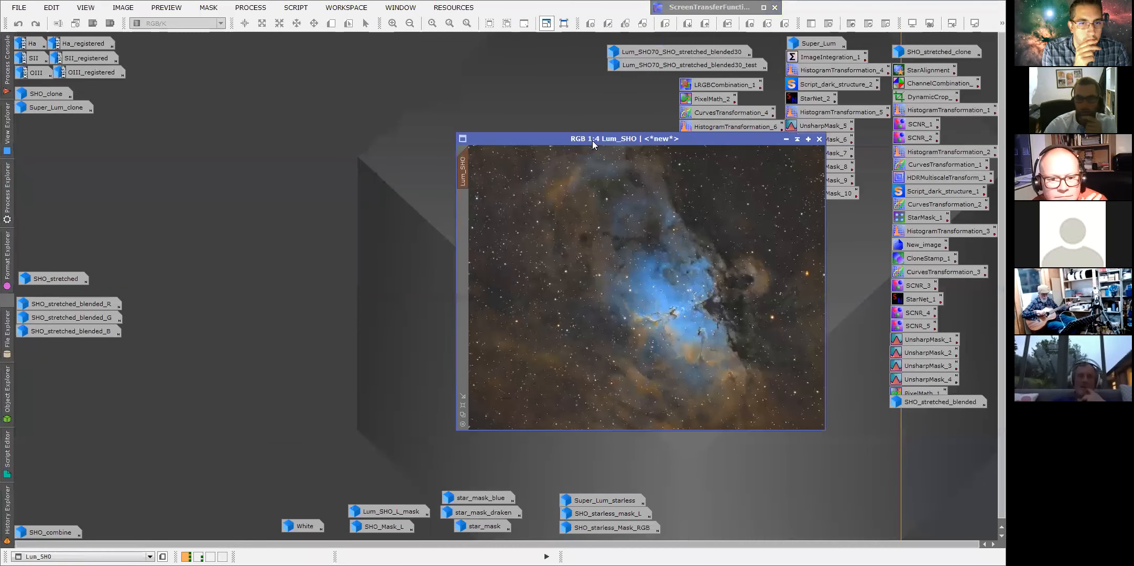
left_click_drag(407, 113, 383, 110)
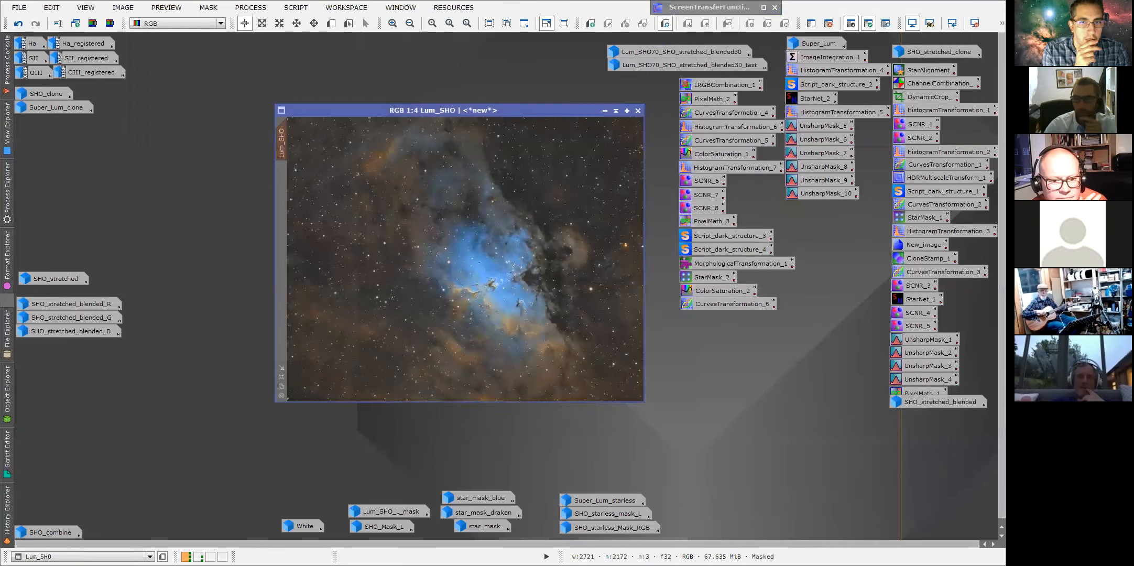
Load the Lum_SHO image's processing history into the History Explorer.
right_click(283, 144)
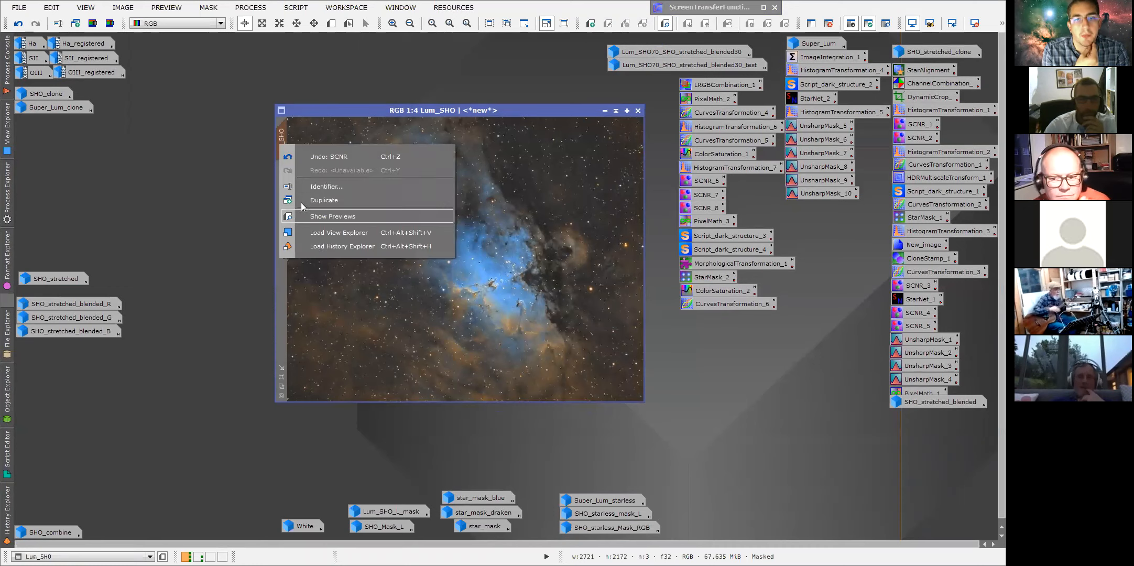
left_click(313, 246)
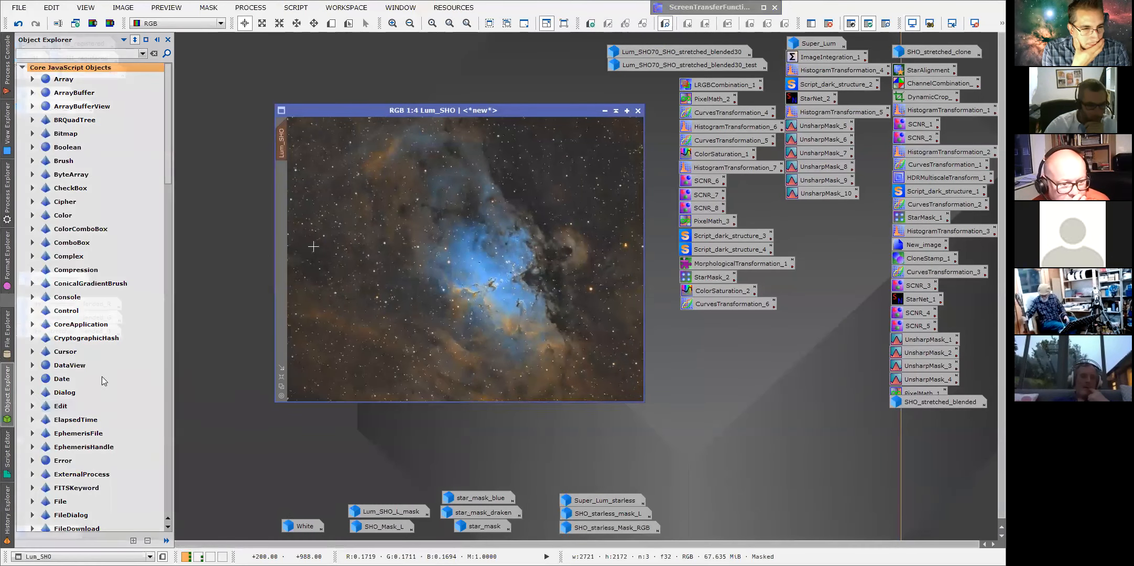
left_click(36, 392)
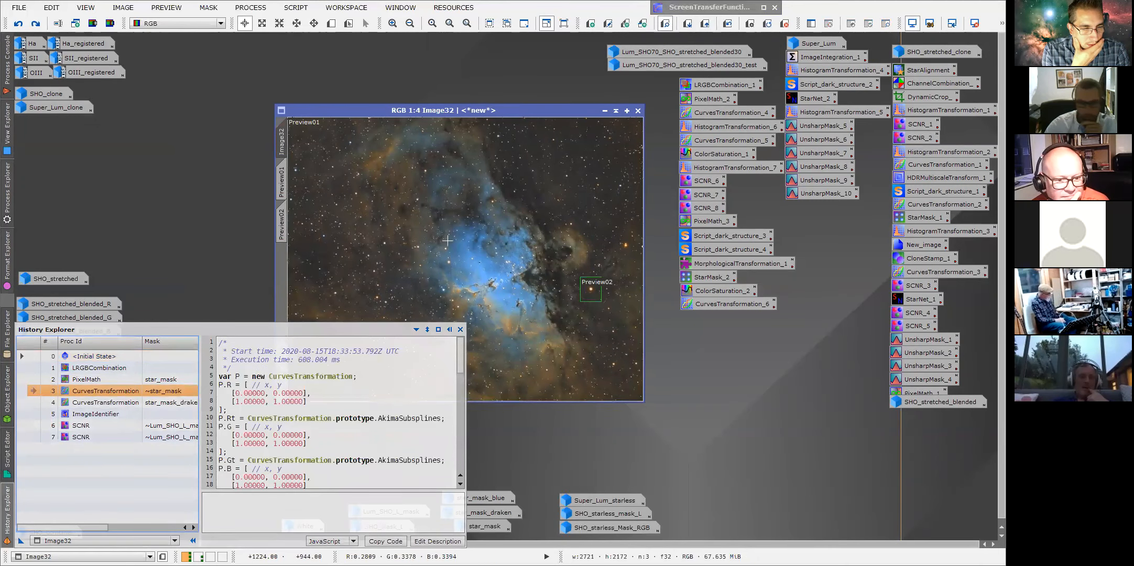
Zoom into the image and switch between its main view and previews to compare them.
scroll(490, 275, "up", 1)
scroll(490, 275, "up", 1)
left_click_drag(485, 398, 495, 399)
left_click_drag(639, 291, 639, 312)
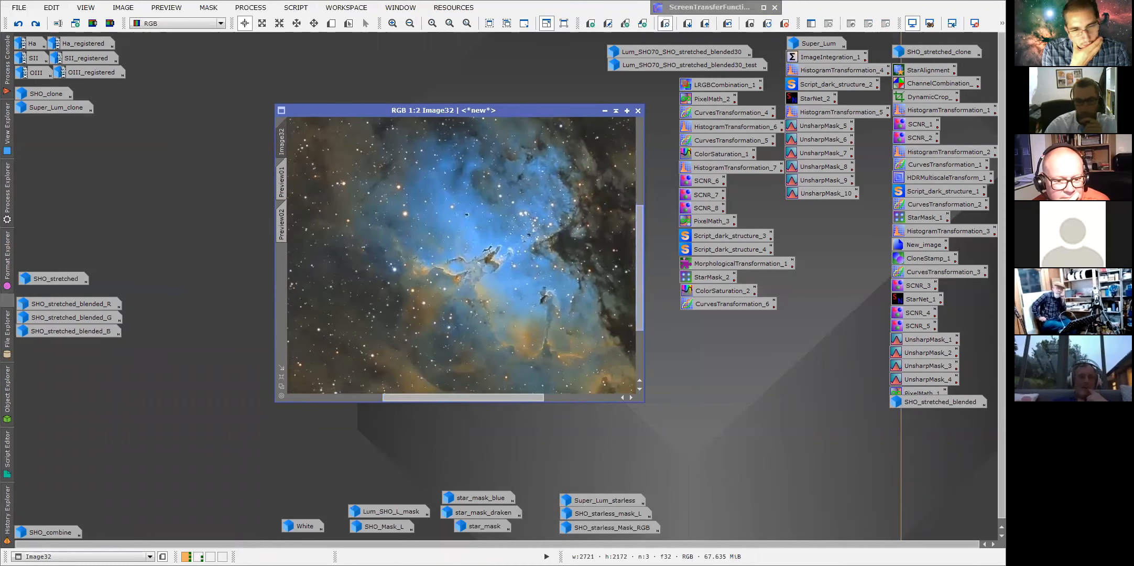
left_click(282, 183)
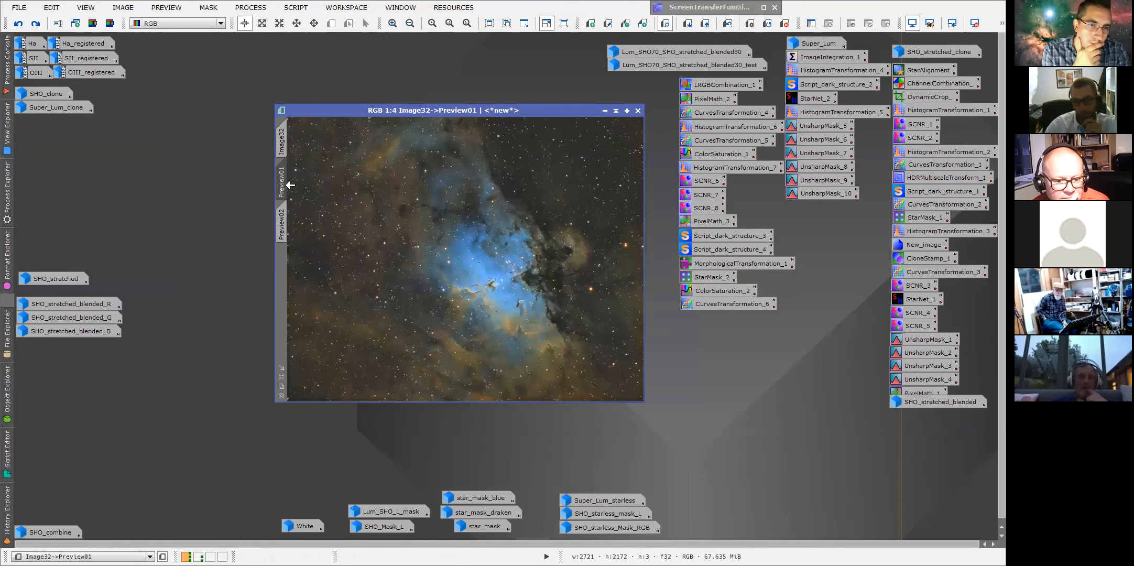
left_click(286, 209)
left_click(285, 177)
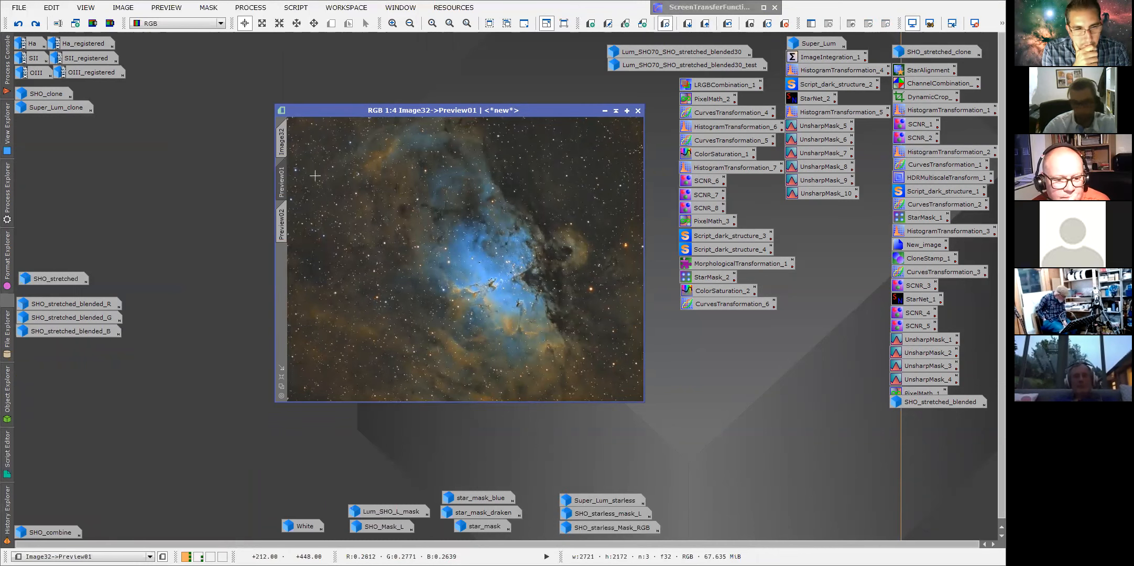
left_click(283, 145)
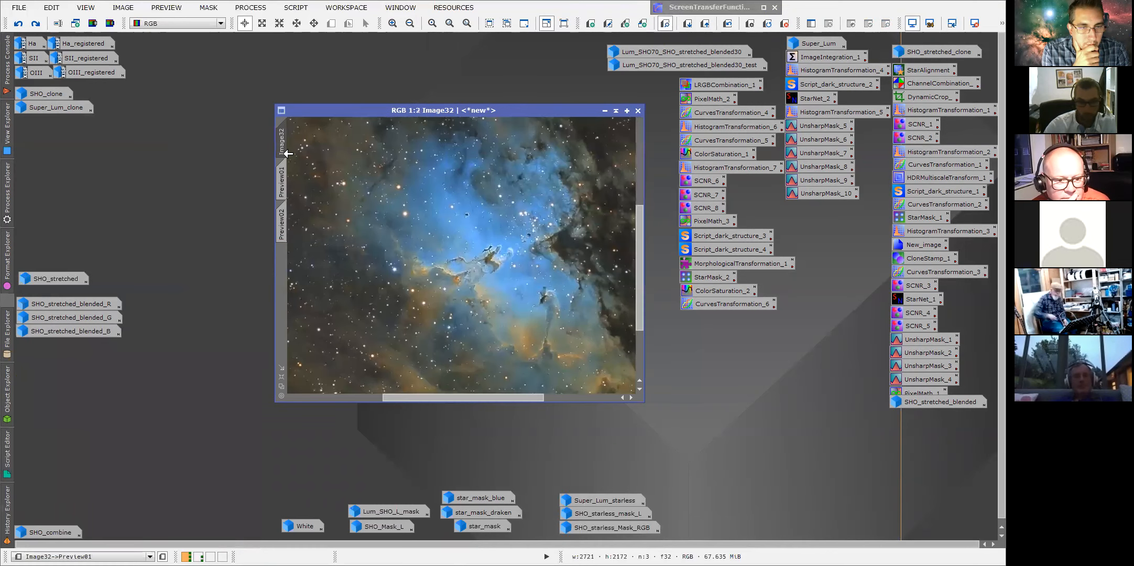
Open the Preview03 preview and delete it from the image.
left_click_drag(285, 255, 282, 271)
left_click(281, 268)
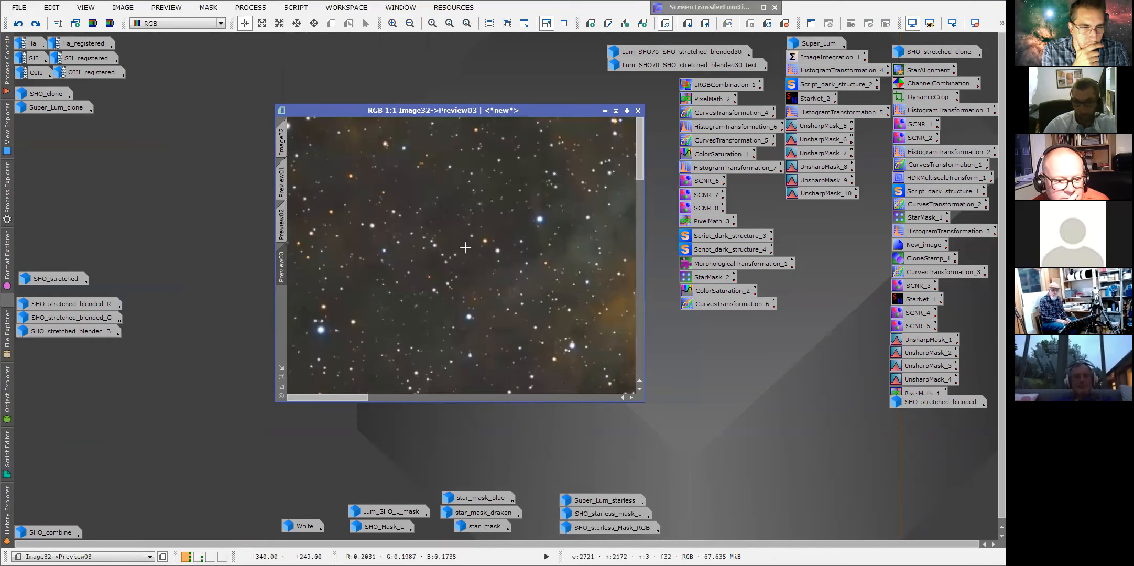
scroll(466, 248, "down", 5)
scroll(465, 248, "up", 1)
right_click(282, 268)
left_click(314, 361)
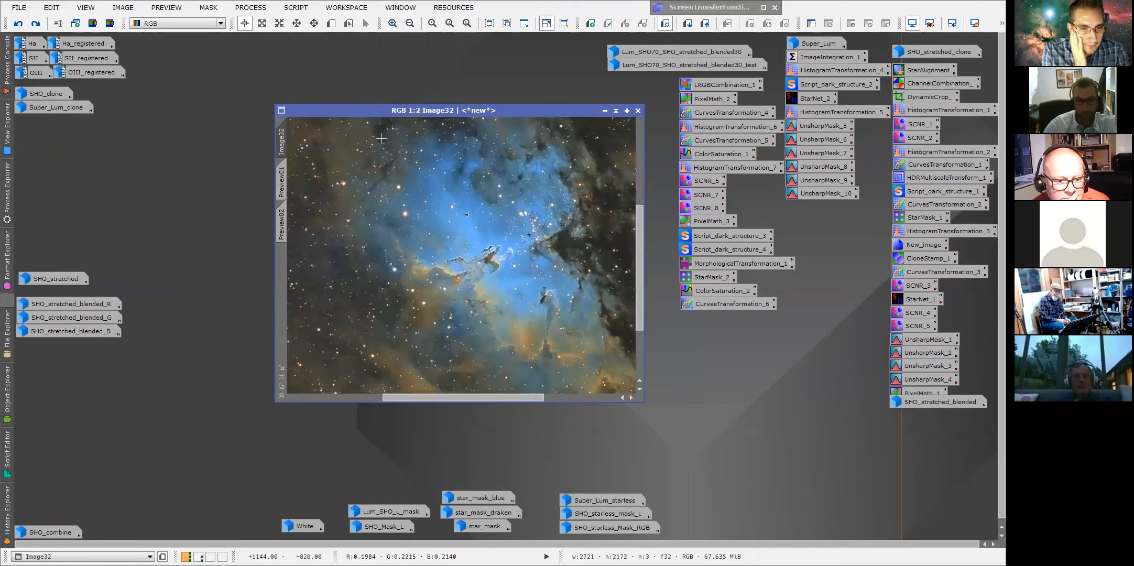
Toggle Show Previews so the preview outlines are drawn on the image, then zoom in.
left_click(175, 8)
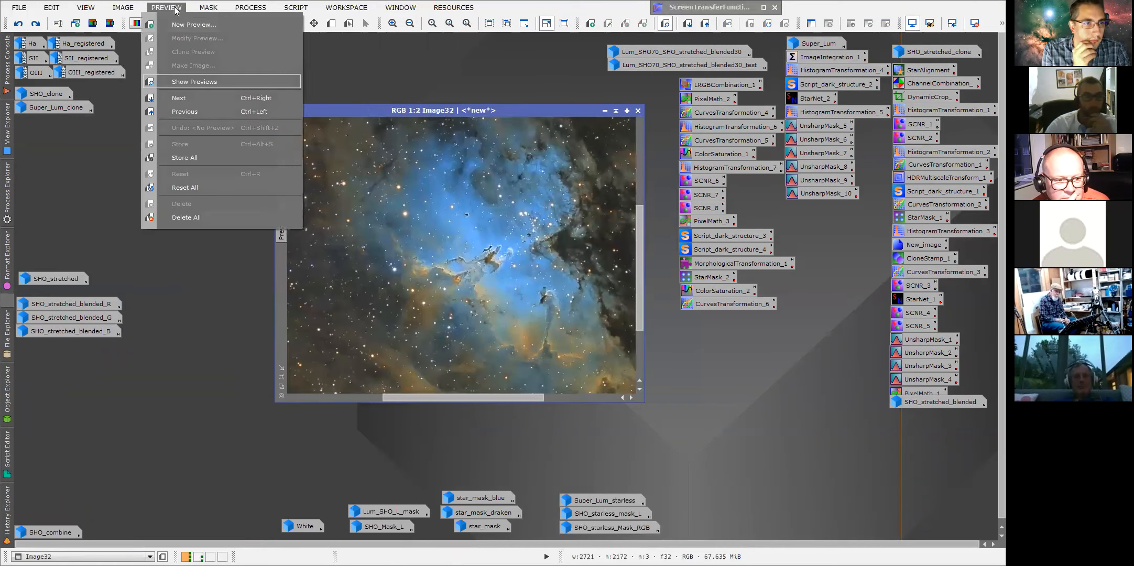
left_click(192, 84)
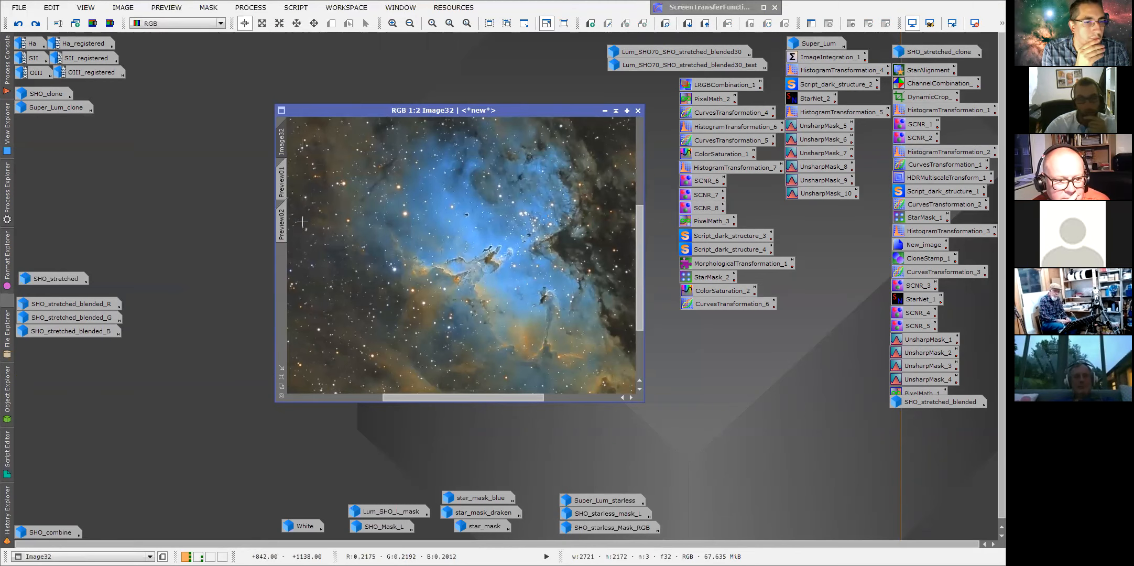
scroll(367, 209, "down", 2)
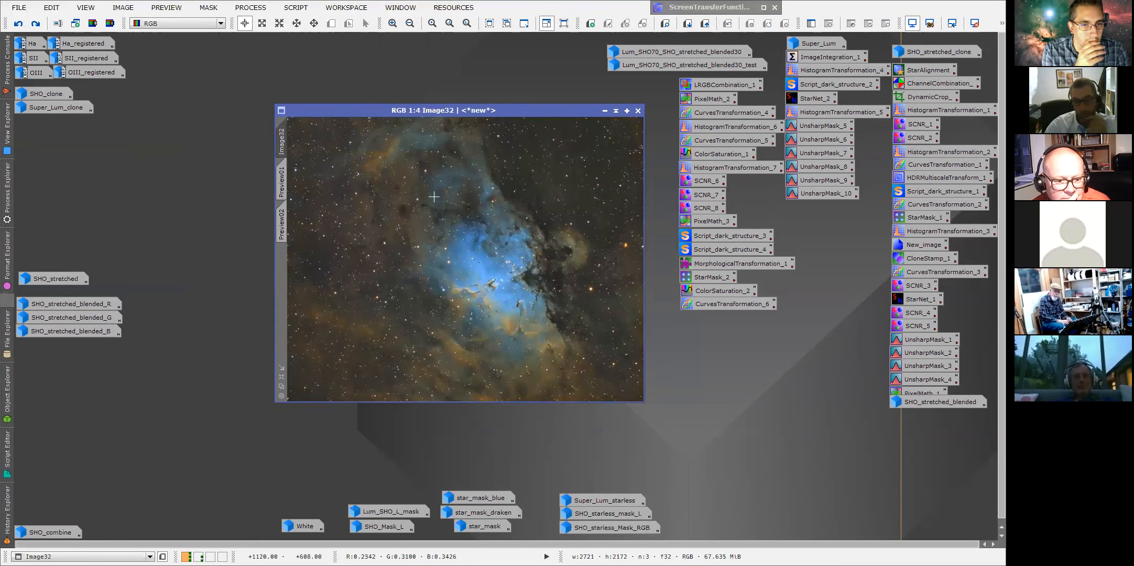
left_click(160, 7)
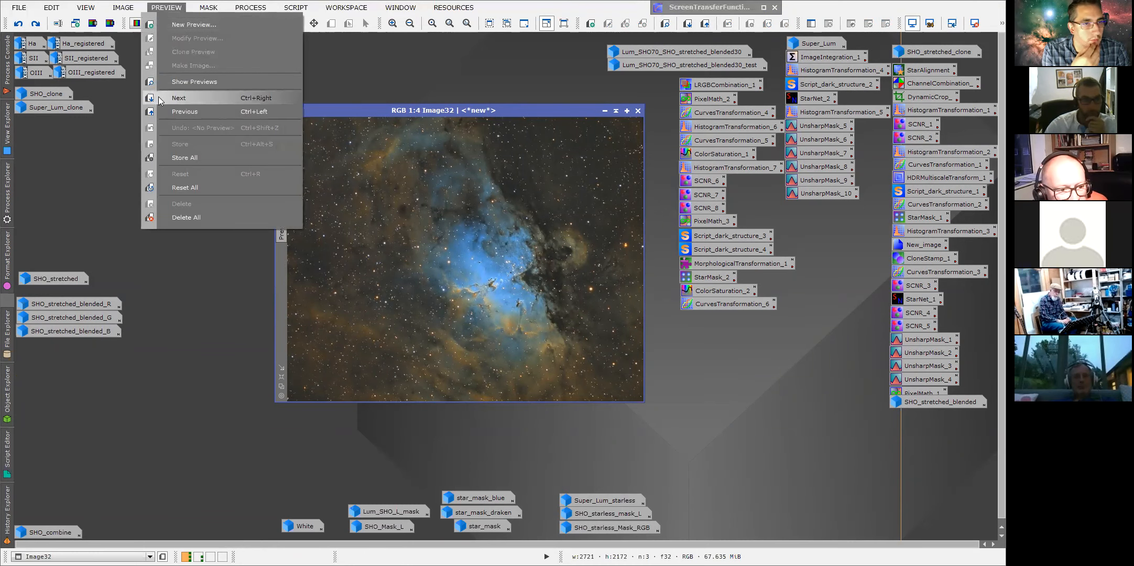
mouse_move(126, 8)
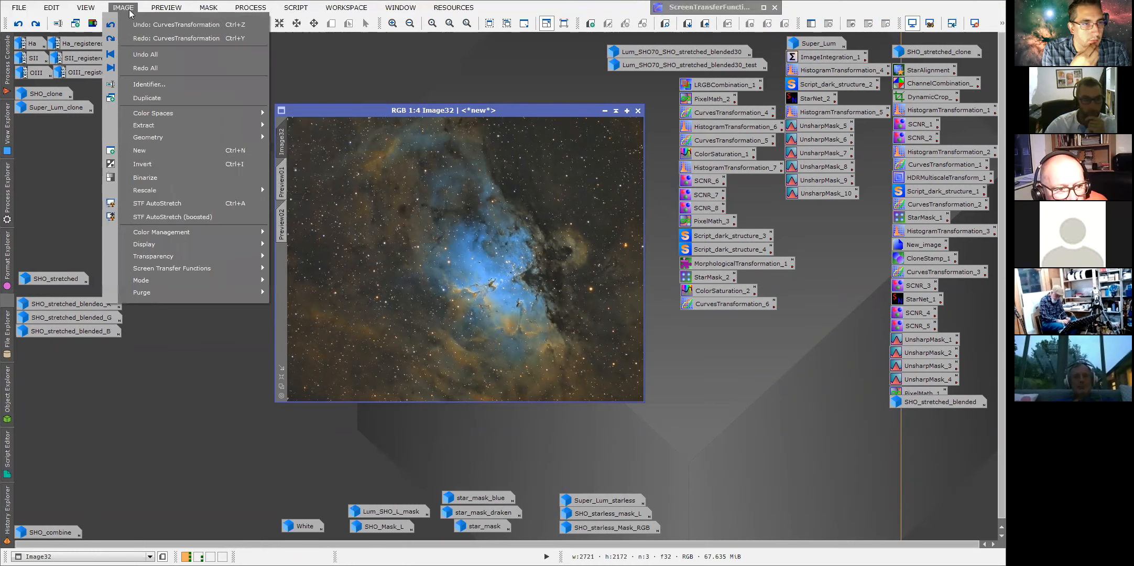
mouse_move(166, 8)
left_click(173, 147)
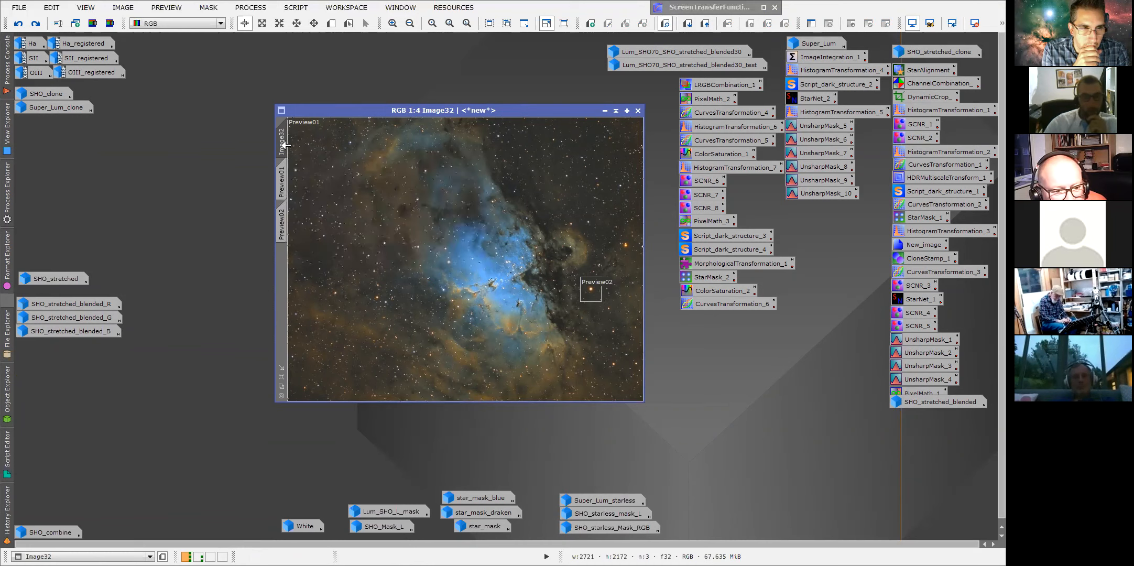
scroll(457, 258, "up", 1)
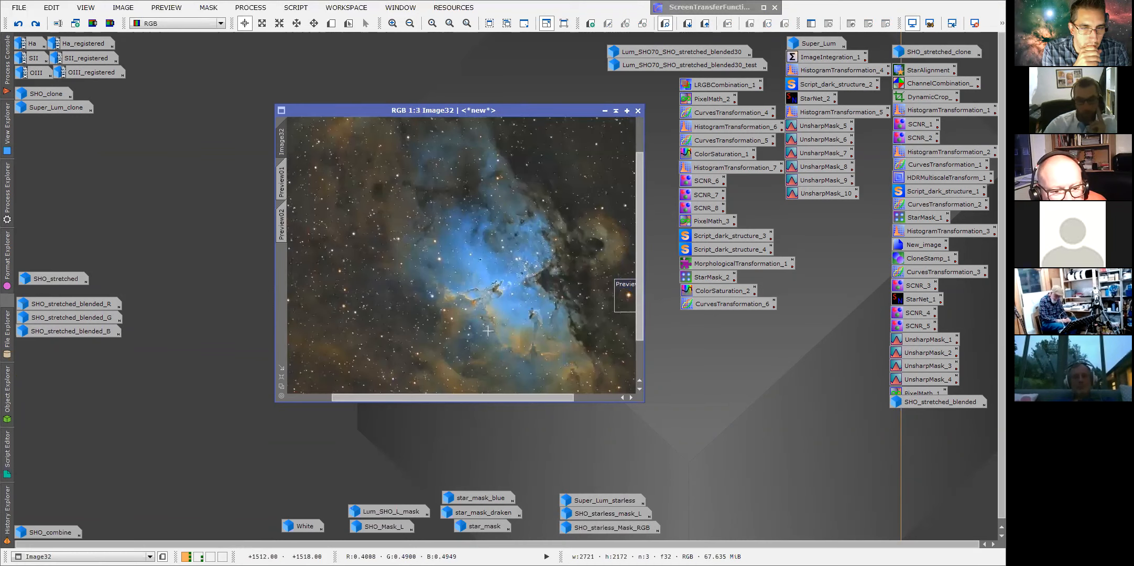
Open the first CurvesTransformation entry from the image's history in the Curves Transformation dialog.
scroll(487, 330, "up", 1)
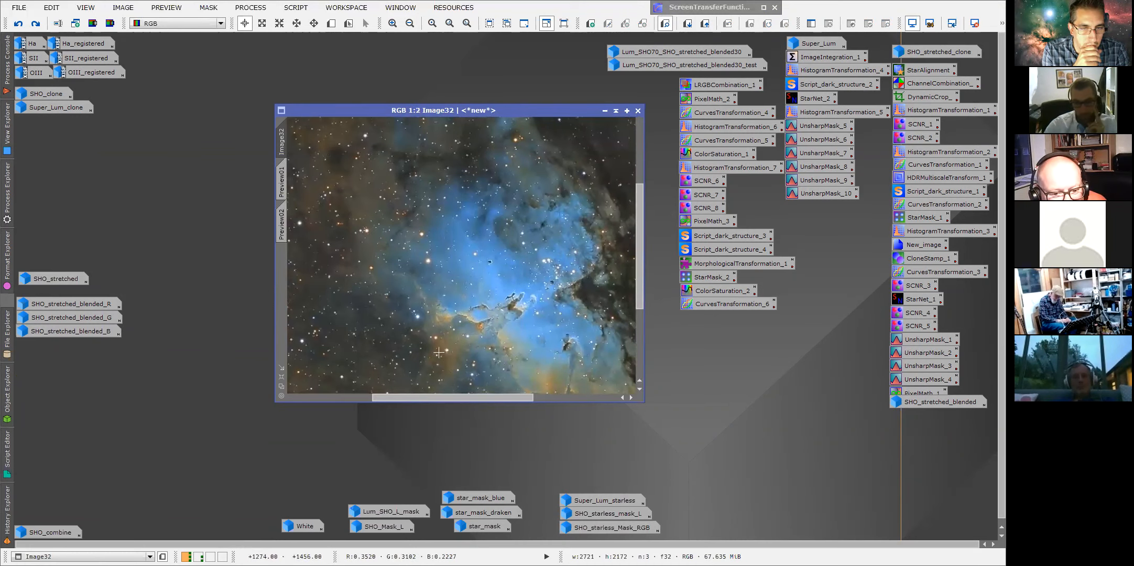
left_click_drag(506, 396, 515, 397)
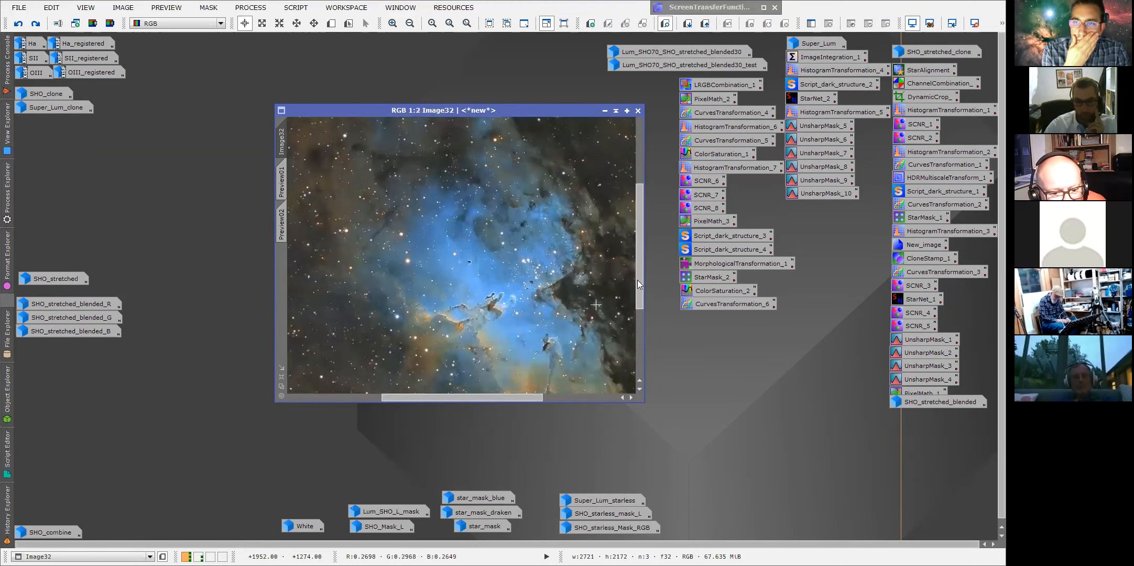
scroll(576, 306, "down", 2)
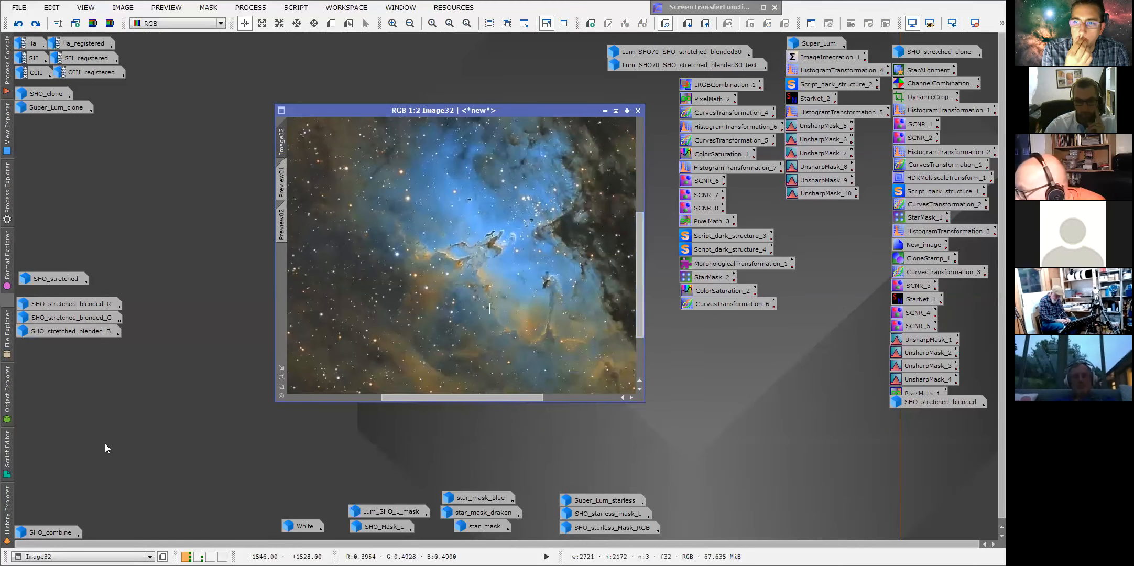
left_click(8, 506)
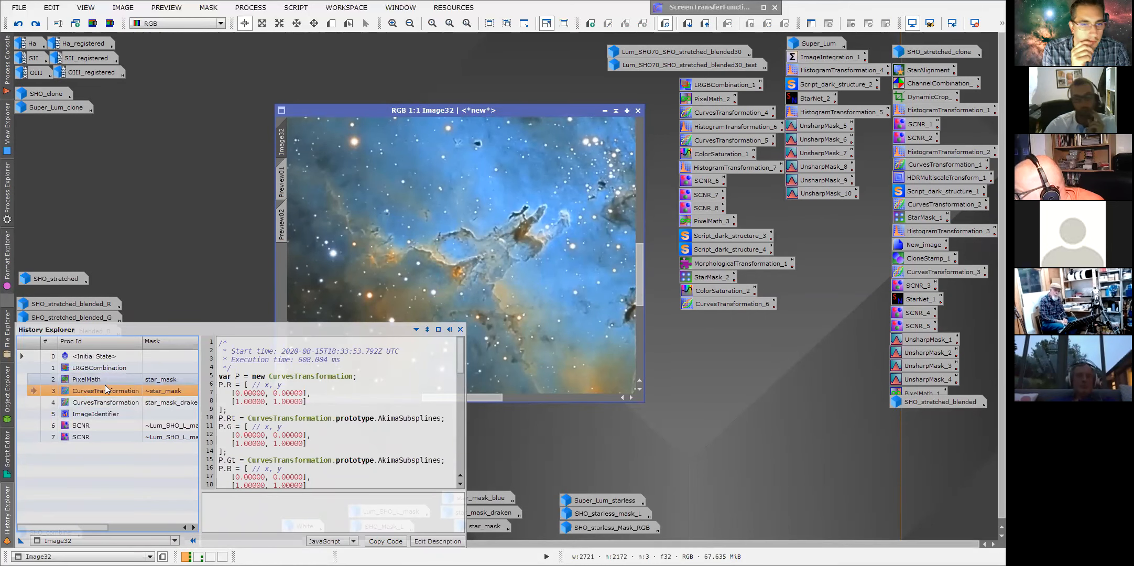
double_click(125, 391)
left_click_drag(613, 150, 728, 108)
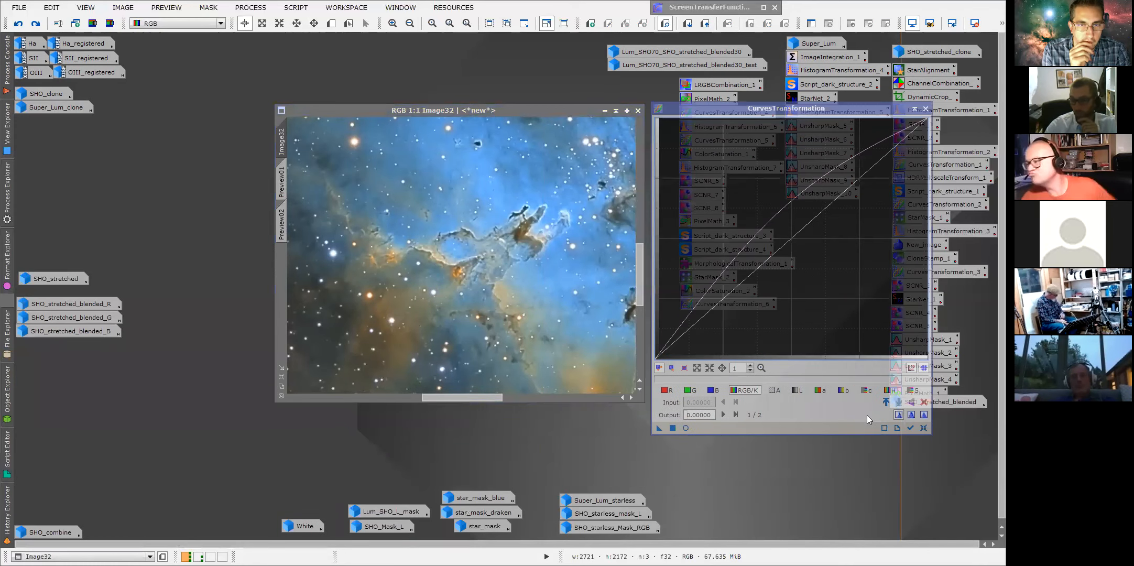
left_click(923, 391)
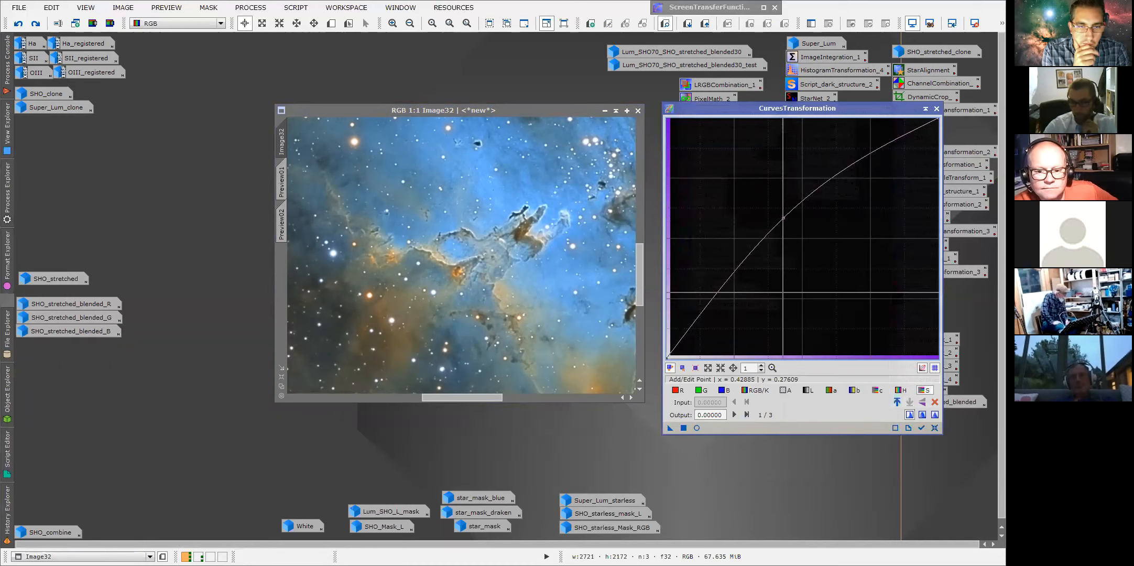
Switch to Preview01, add a curve point at input 0.56923 and output 0.84130, and apply the curve to the preview.
left_click(282, 224)
left_click(281, 180)
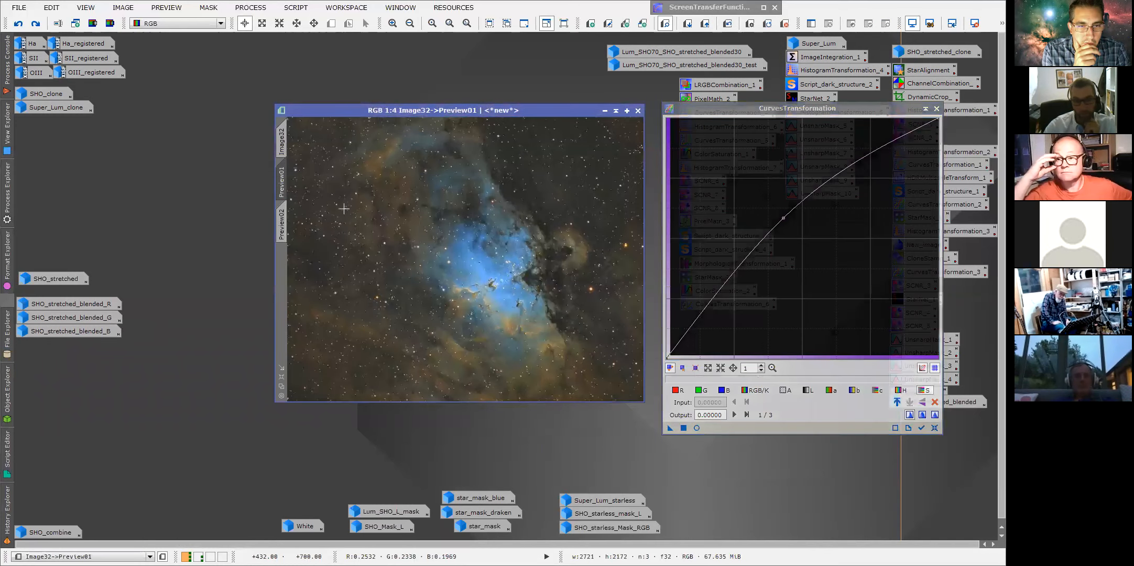
scroll(482, 278, "up", 1)
left_click_drag(640, 286, 638, 308)
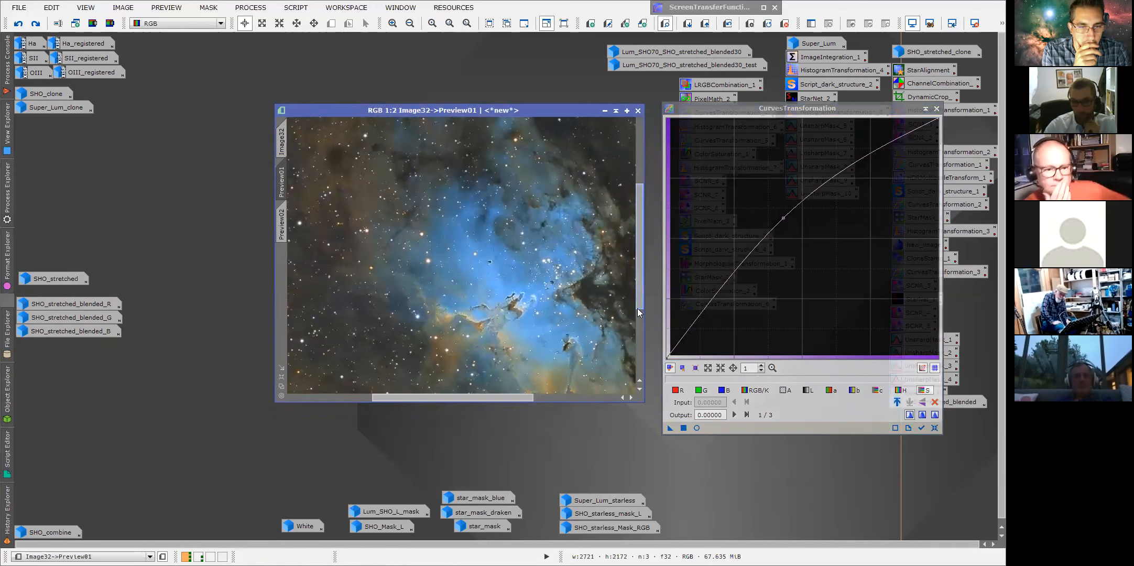
left_click_drag(529, 396, 563, 397)
scroll(495, 376, "up", 1)
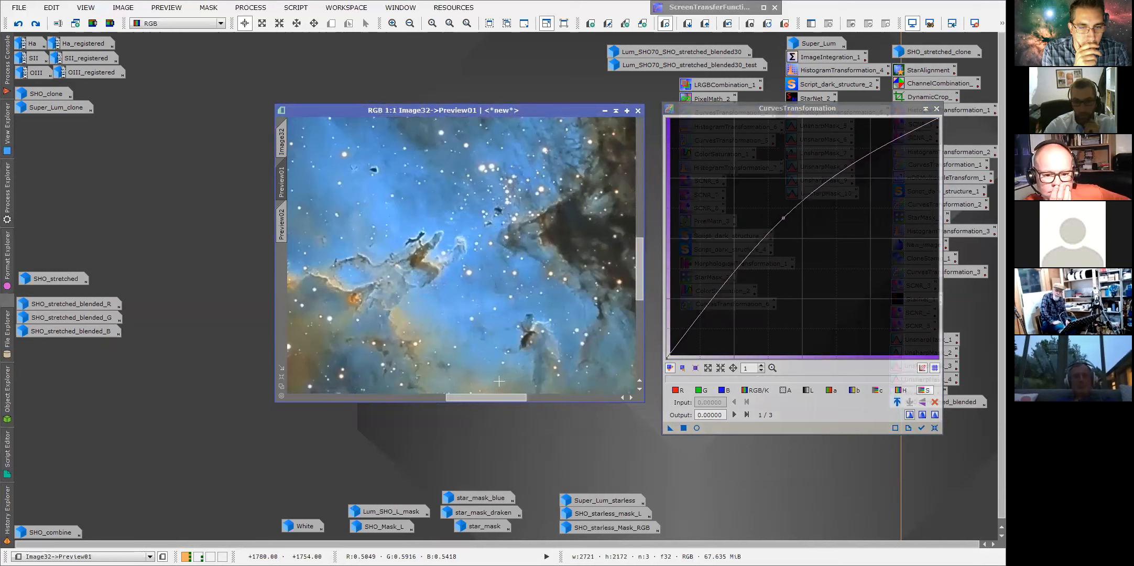
left_click_drag(783, 217, 731, 238)
left_click(821, 155)
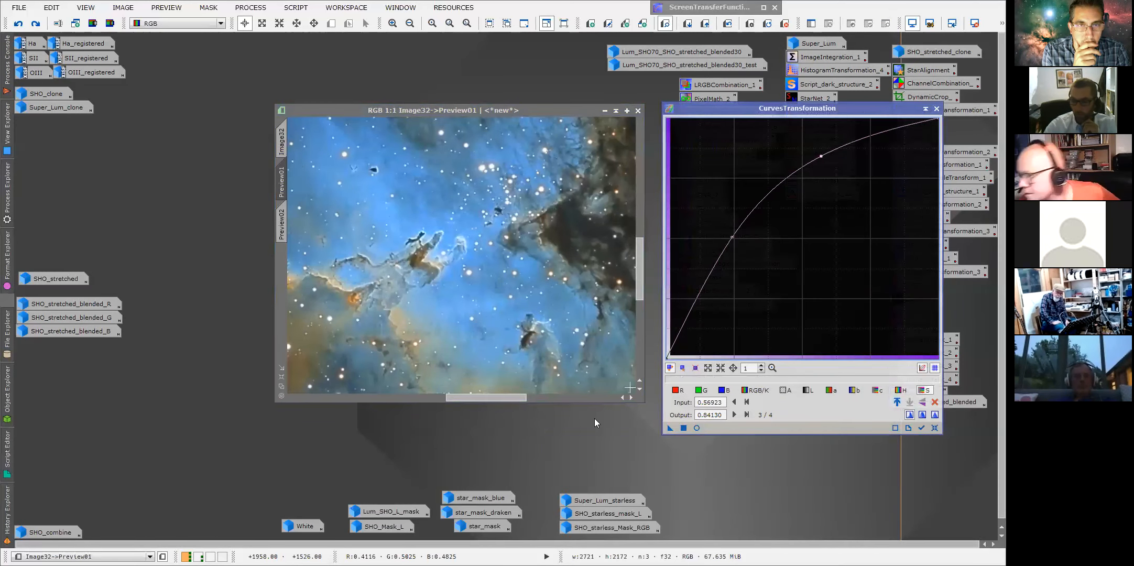
left_click_drag(670, 428, 482, 306)
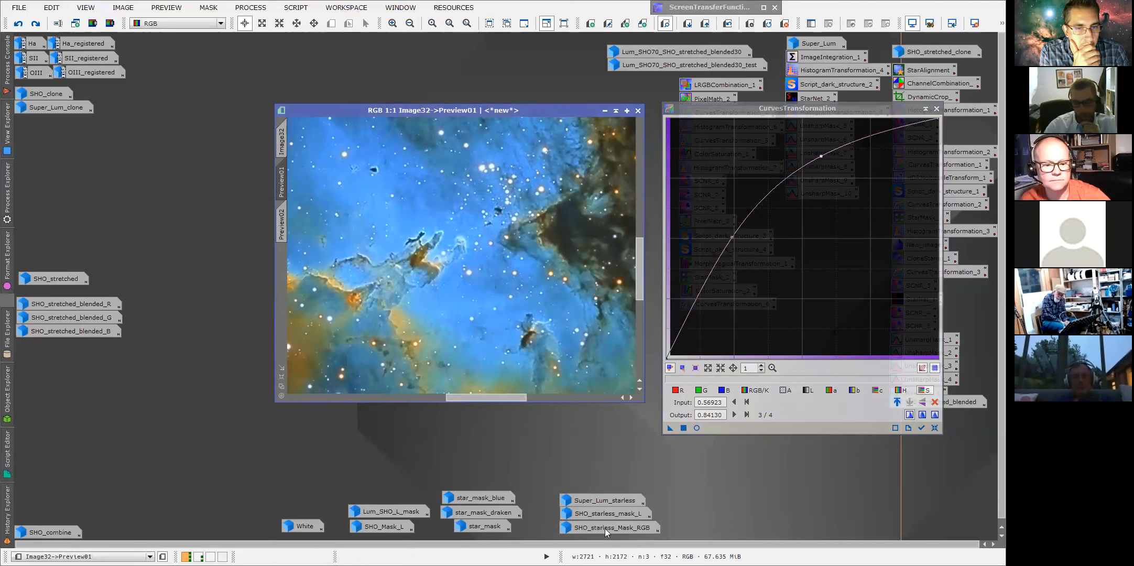
Open the star_mask_blue image to inspect it, then put it away and move the curves dialog aside.
mouse_move(606, 528)
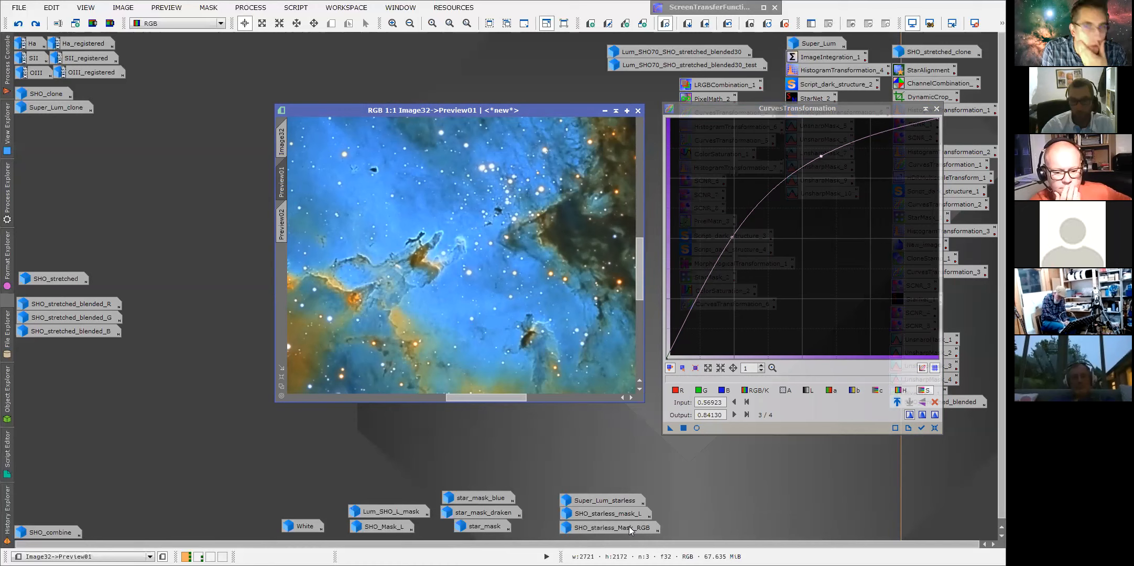
double_click(473, 496)
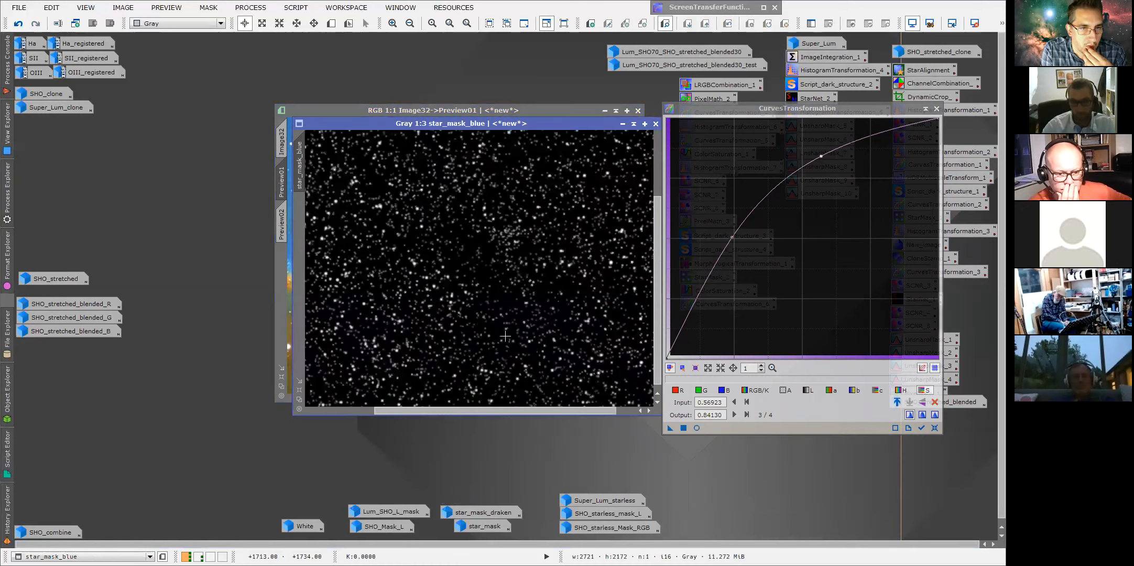
left_click(623, 123)
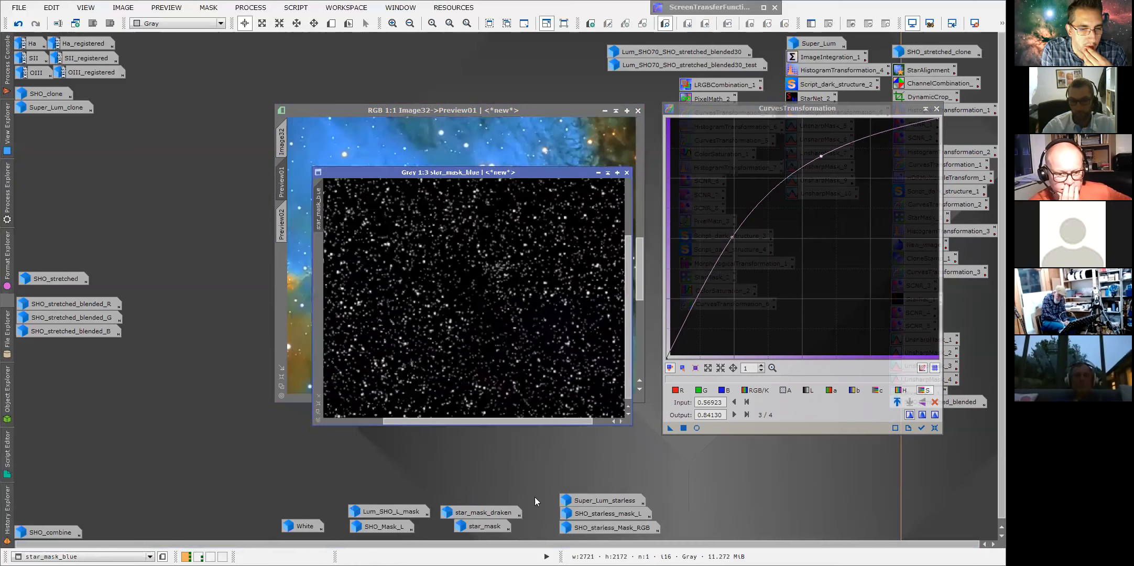
left_click_drag(882, 108, 615, 224)
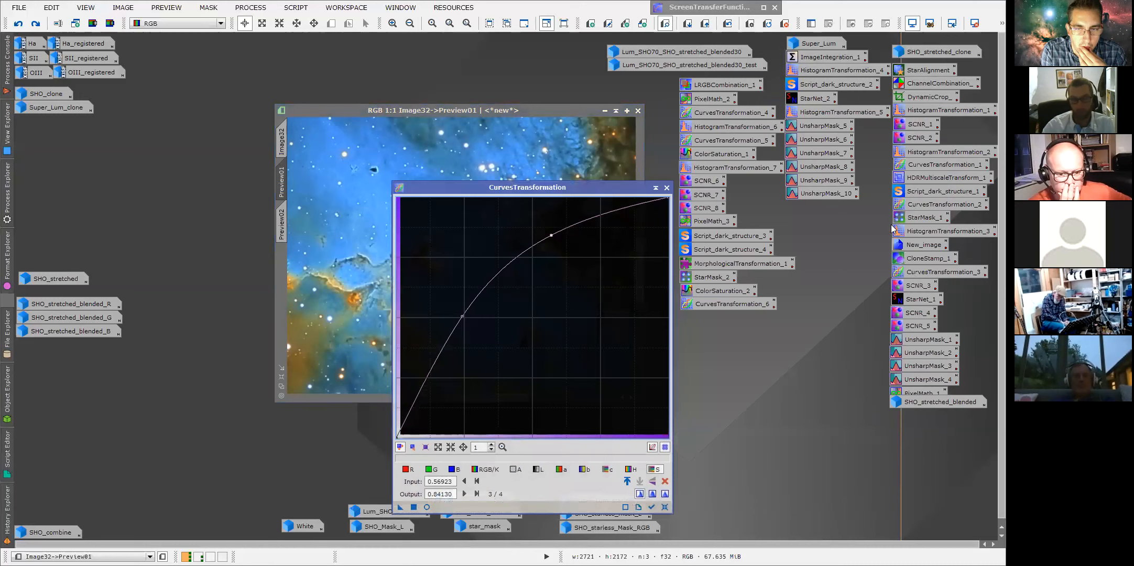
left_click_drag(733, 153, 780, 155)
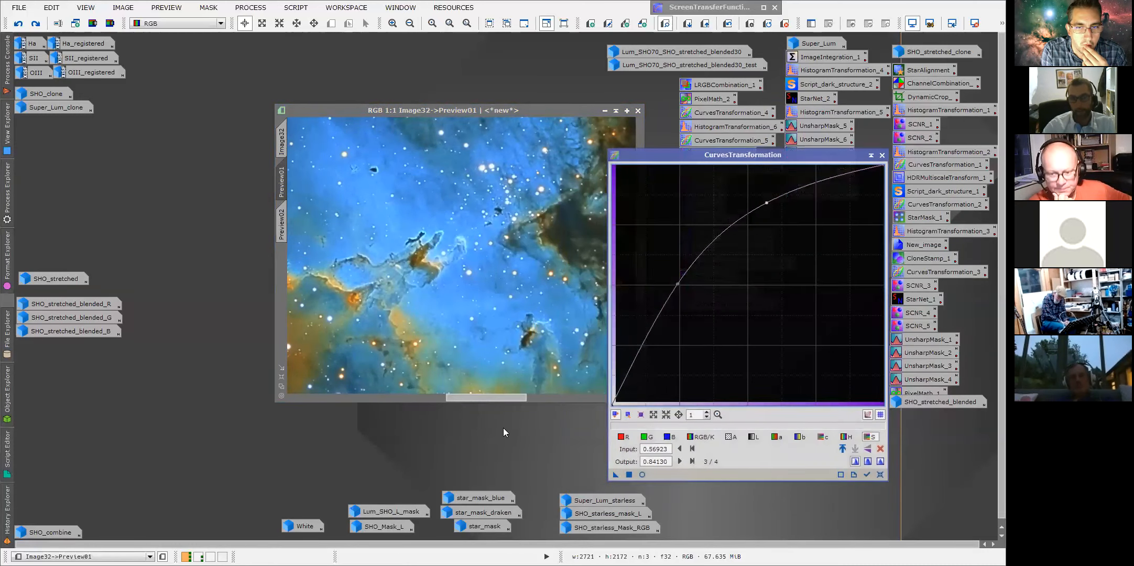
Toggle the preview between its before and after states to compare the curve, then close the dialog and return to Image32.
mouse_move(474, 497)
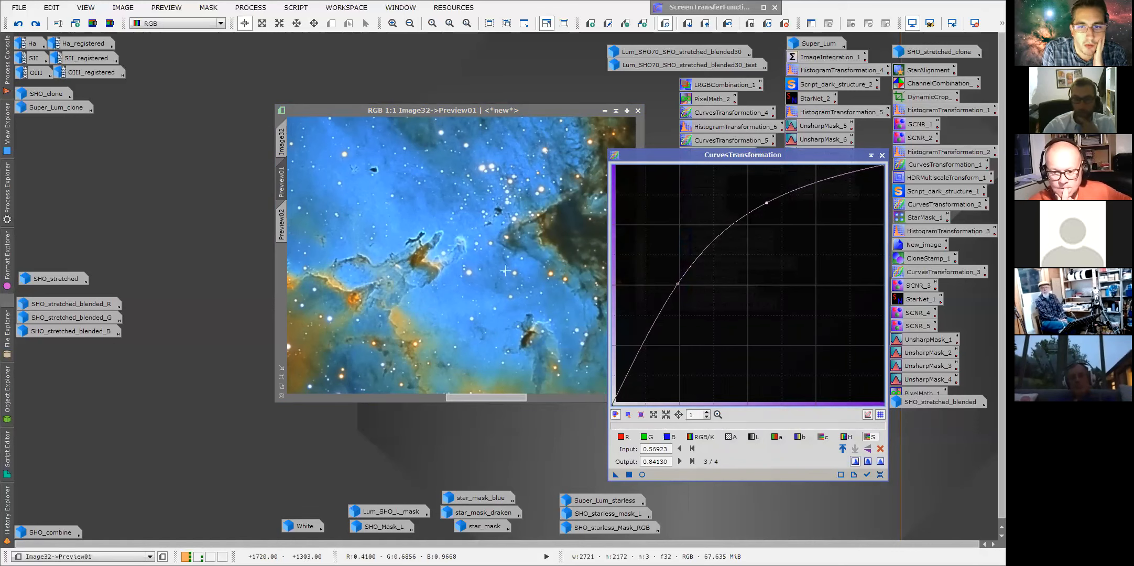
scroll(497, 272, "down", 1)
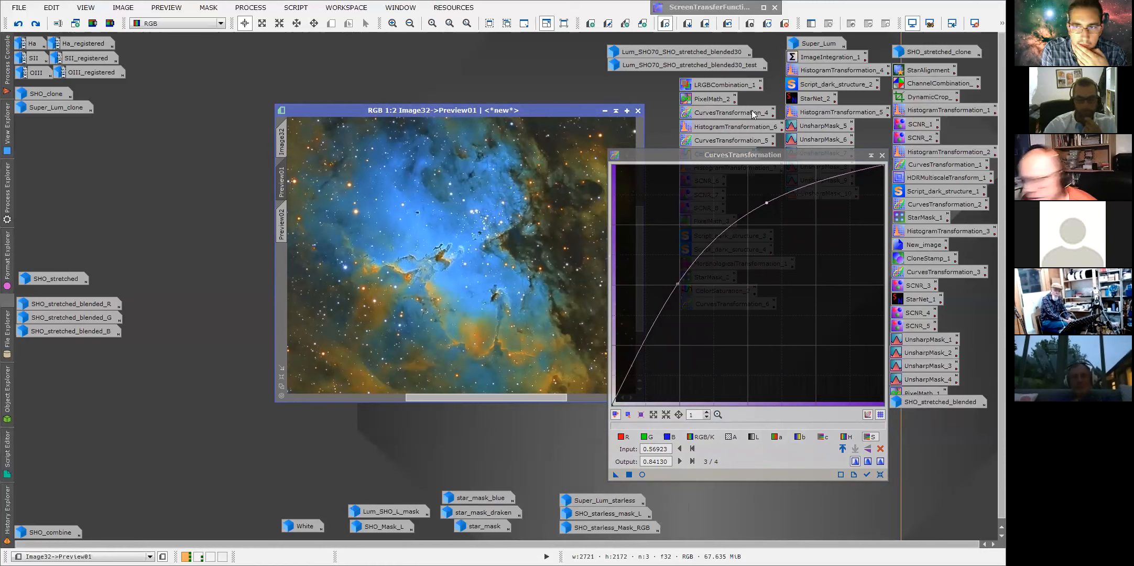
left_click_drag(718, 160, 786, 168)
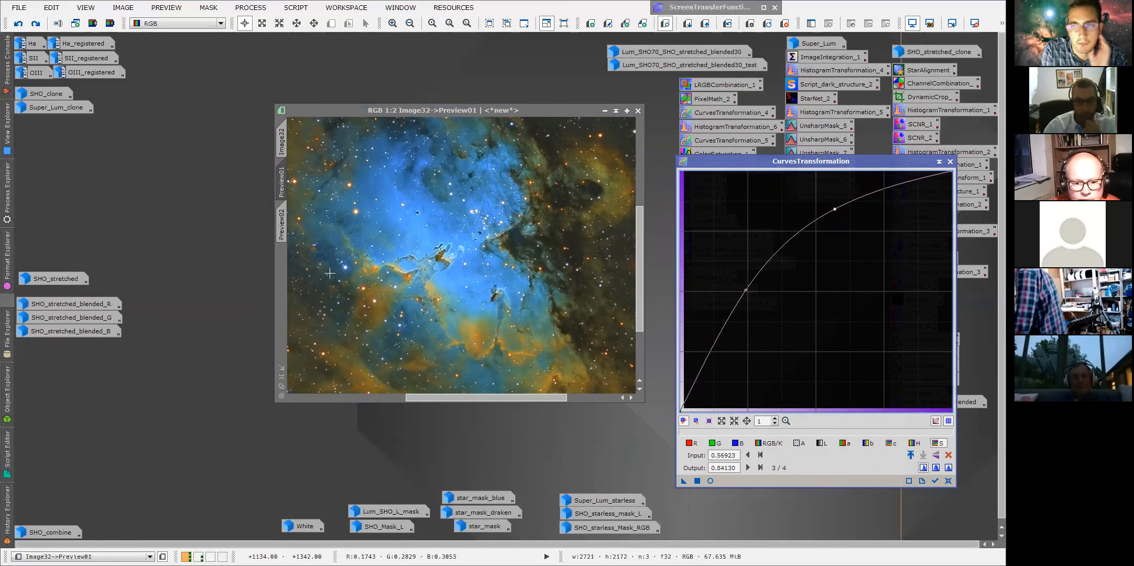
left_click(728, 26)
left_click(727, 25)
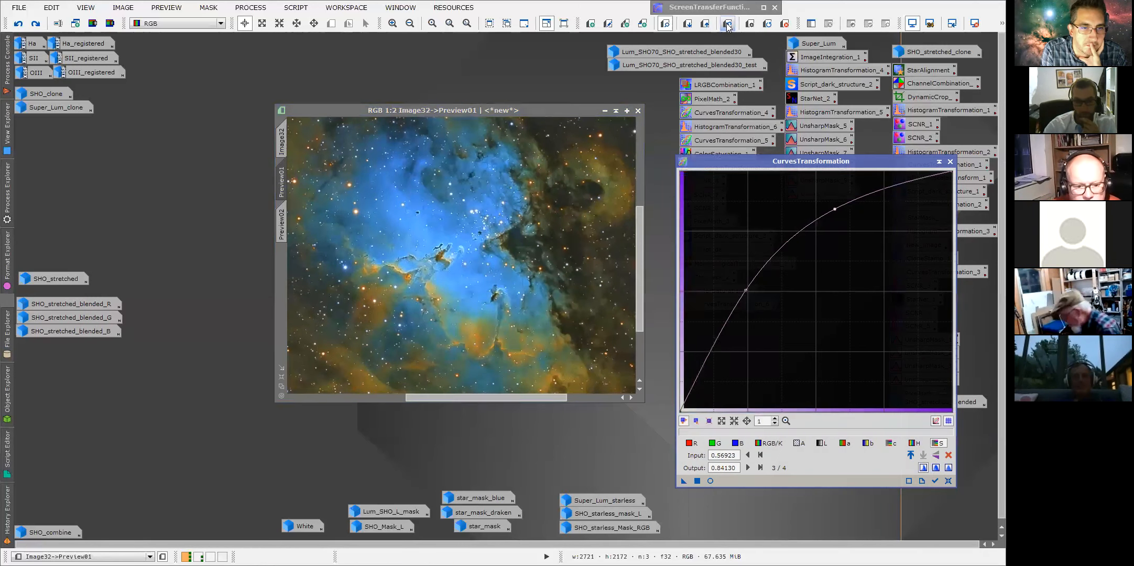
left_click(727, 25)
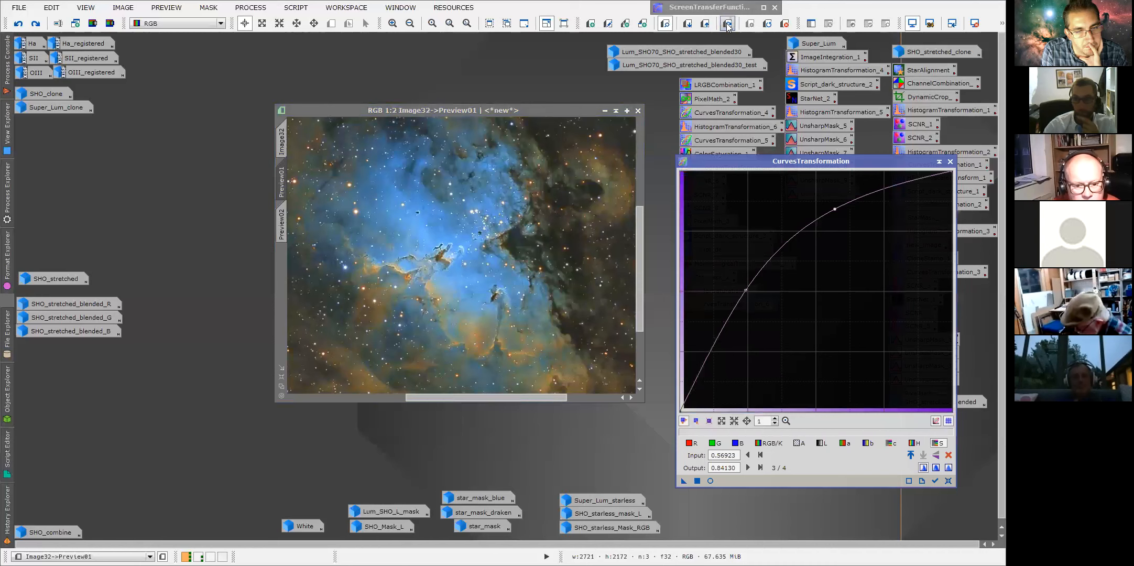
left_click(728, 25)
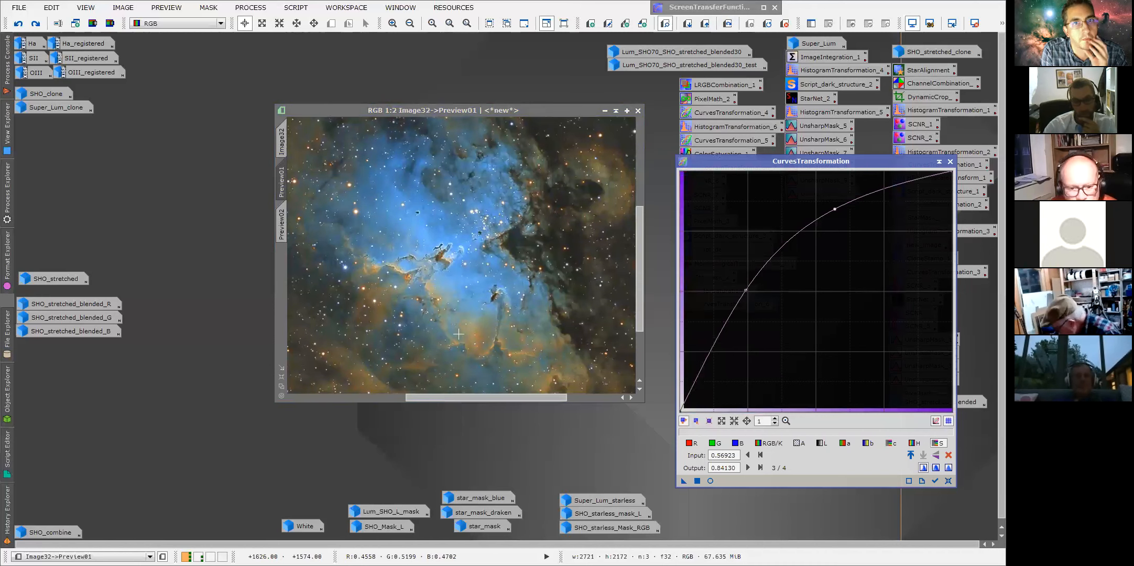
scroll(461, 256, "up", 1)
left_click(730, 26)
left_click(730, 27)
left_click(729, 26)
scroll(501, 313, "down", 1)
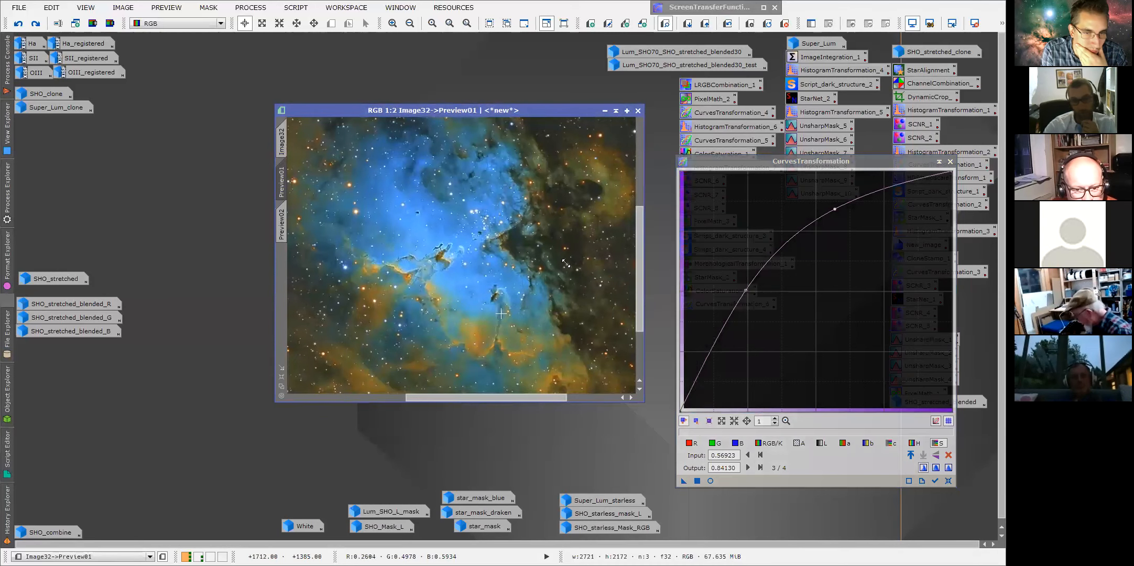
left_click(728, 24)
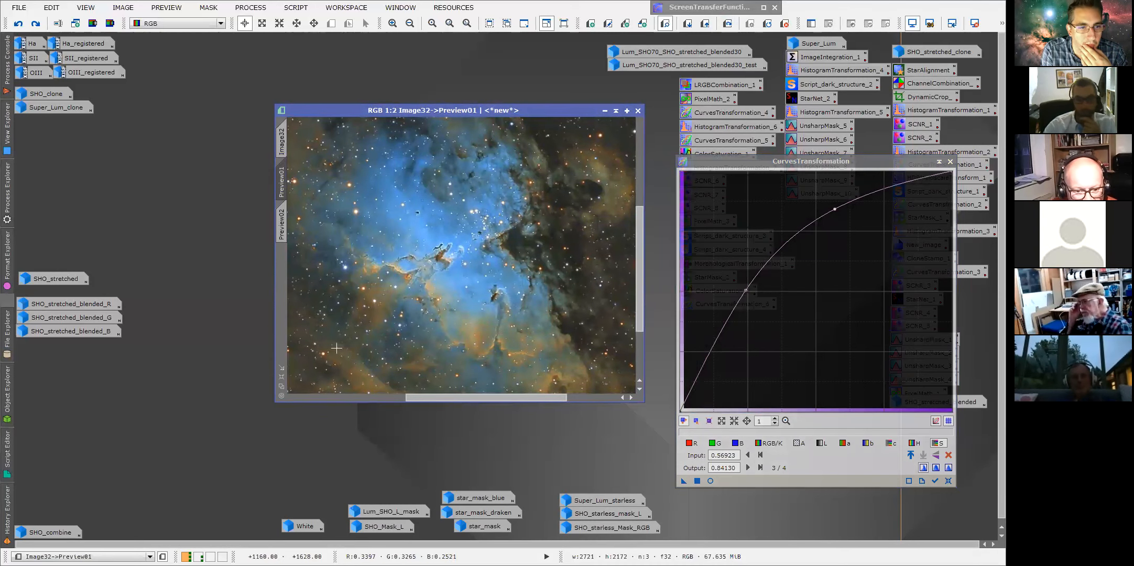
left_click(950, 161)
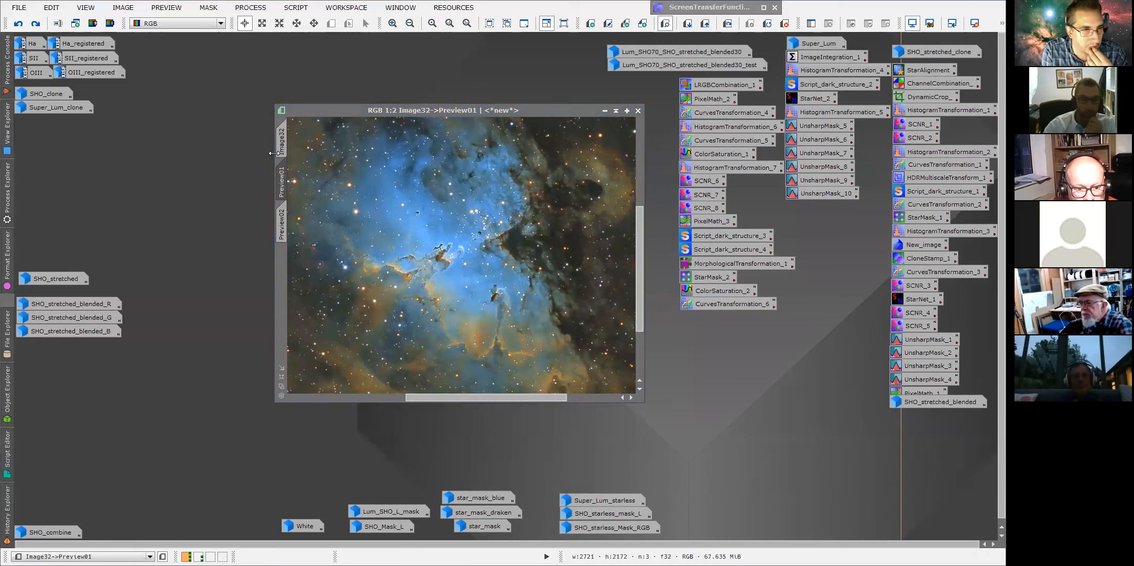
left_click(281, 149)
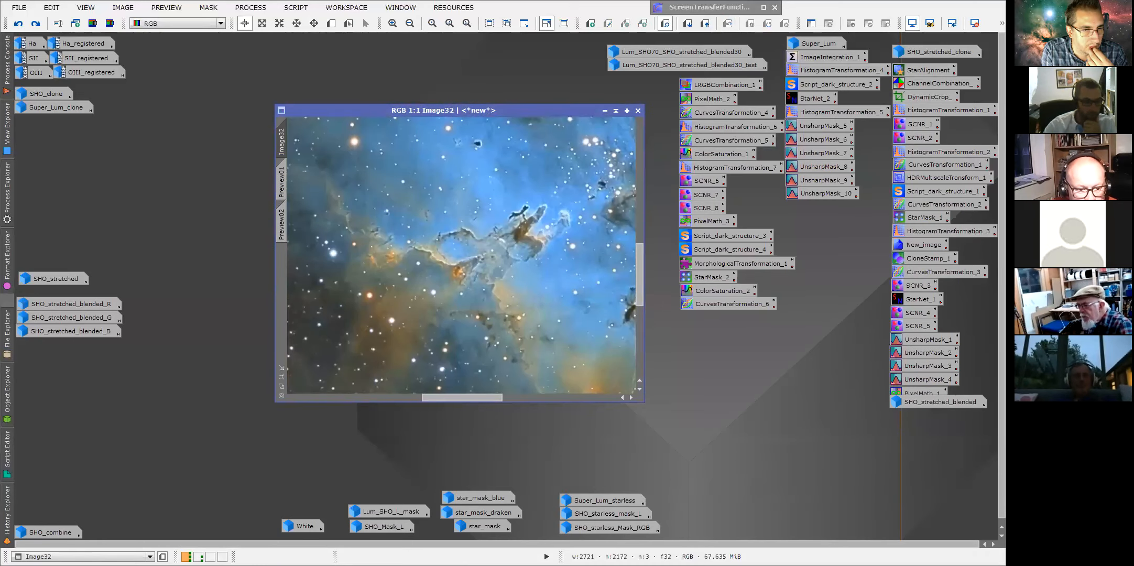
Set the image to the second CurvesTransformation history state and pan and zoom out to inspect it.
left_click(32, 403)
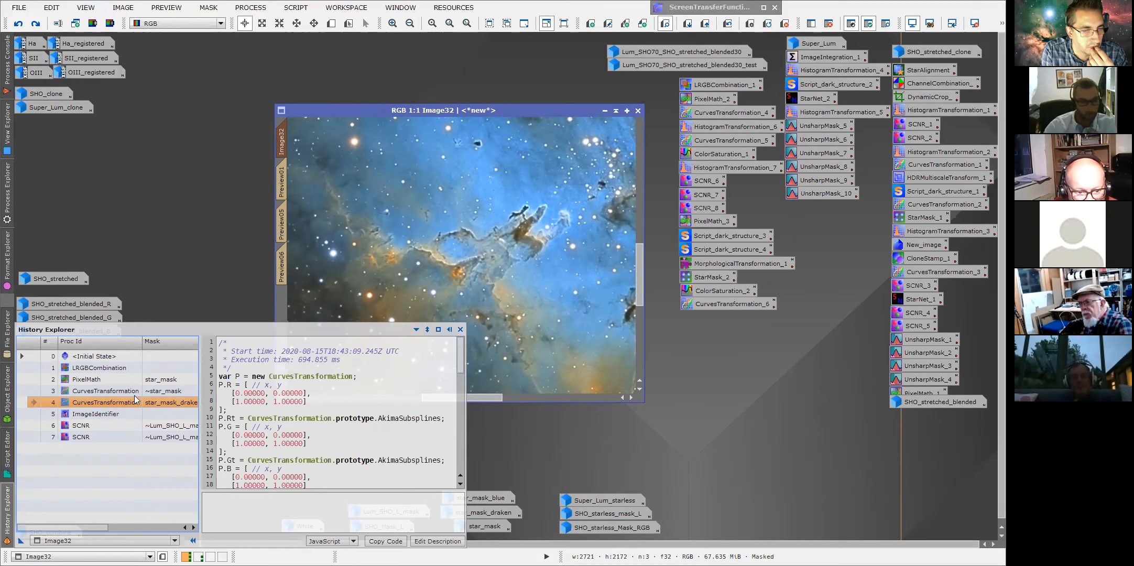
left_click_drag(491, 396, 435, 396)
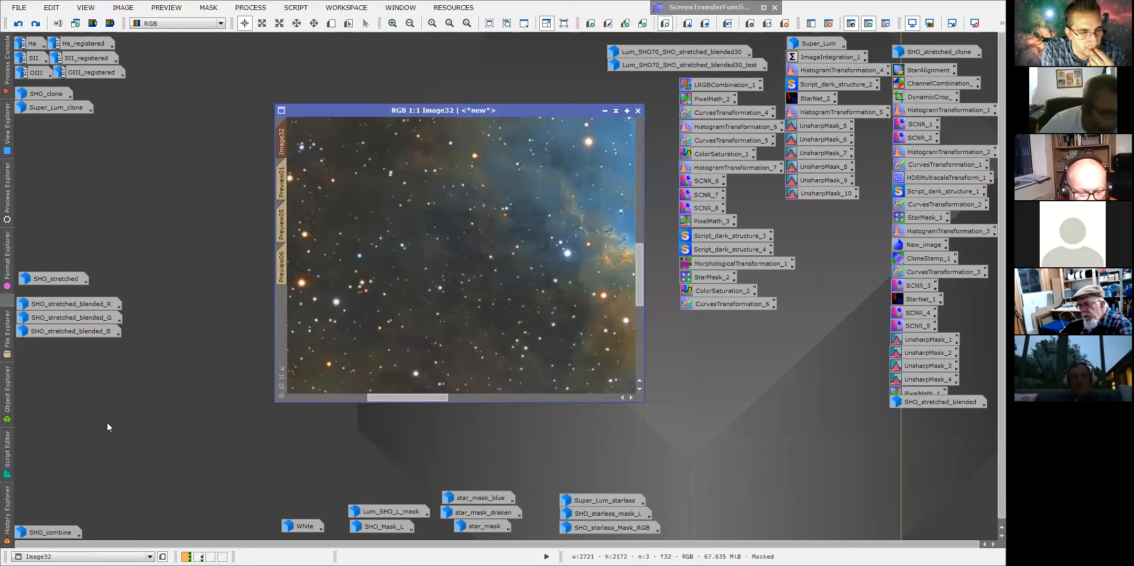
mouse_move(8, 524)
mouse_move(63, 527)
left_mouse_down()
mouse_move(88, 528)
mouse_move(29, 532)
left_mouse_up()
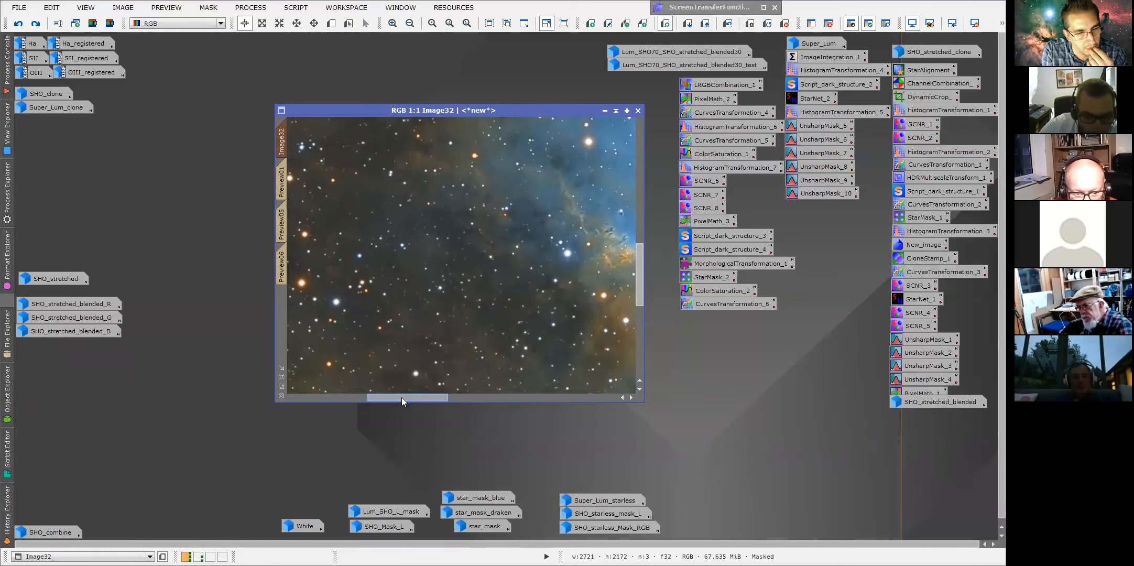
left_click_drag(402, 397, 365, 397)
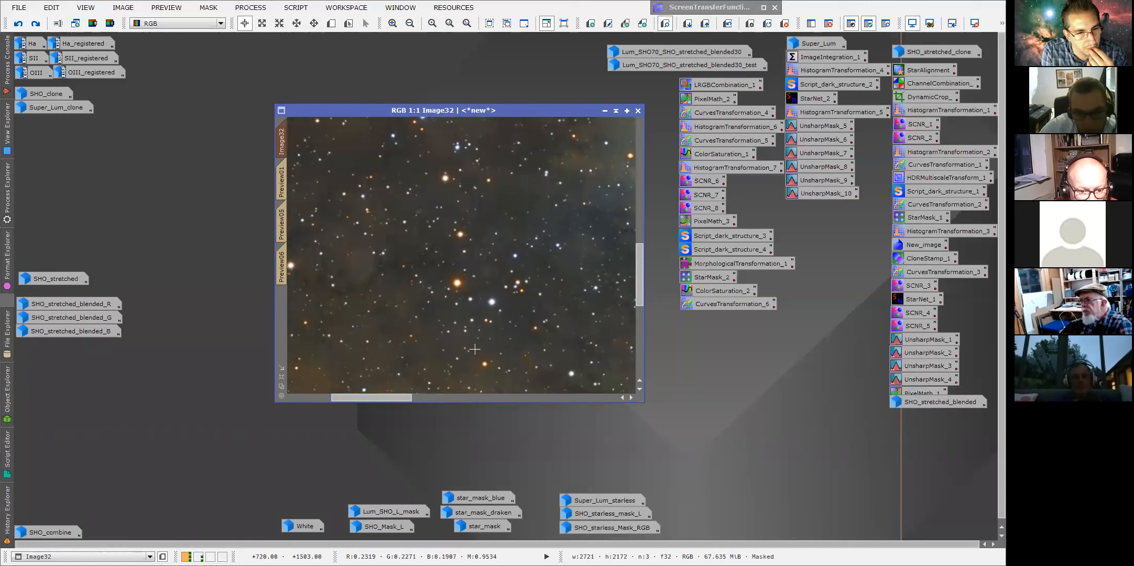
scroll(429, 313, "down", 1)
scroll(456, 322, "down", 1)
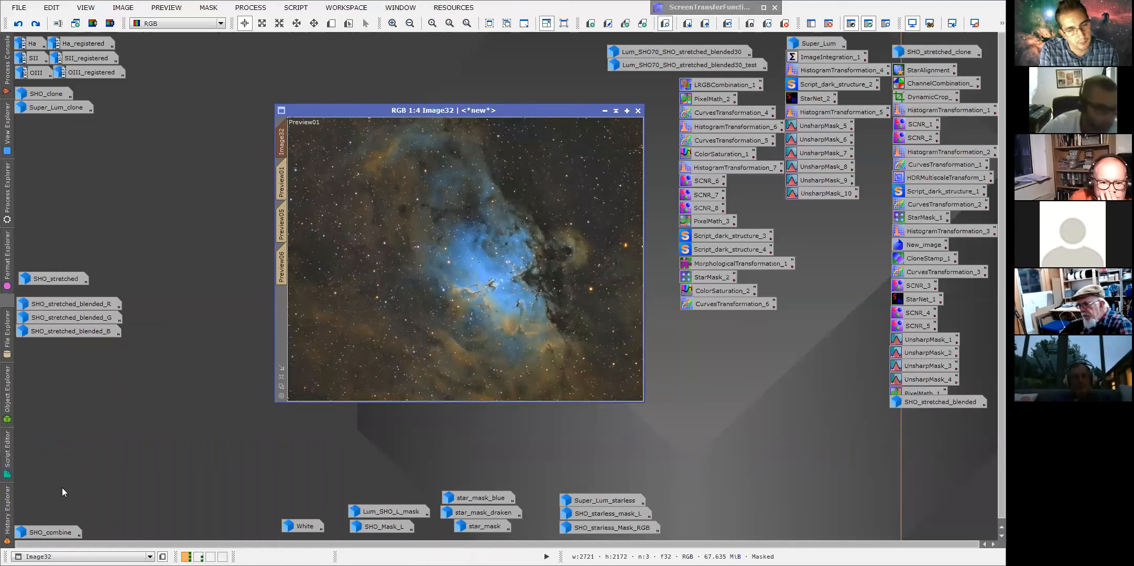
Step through the ImageIdentifier and SCNR history states and open the first SCNR entry's parameters.
mouse_move(7, 503)
left_click(19, 415)
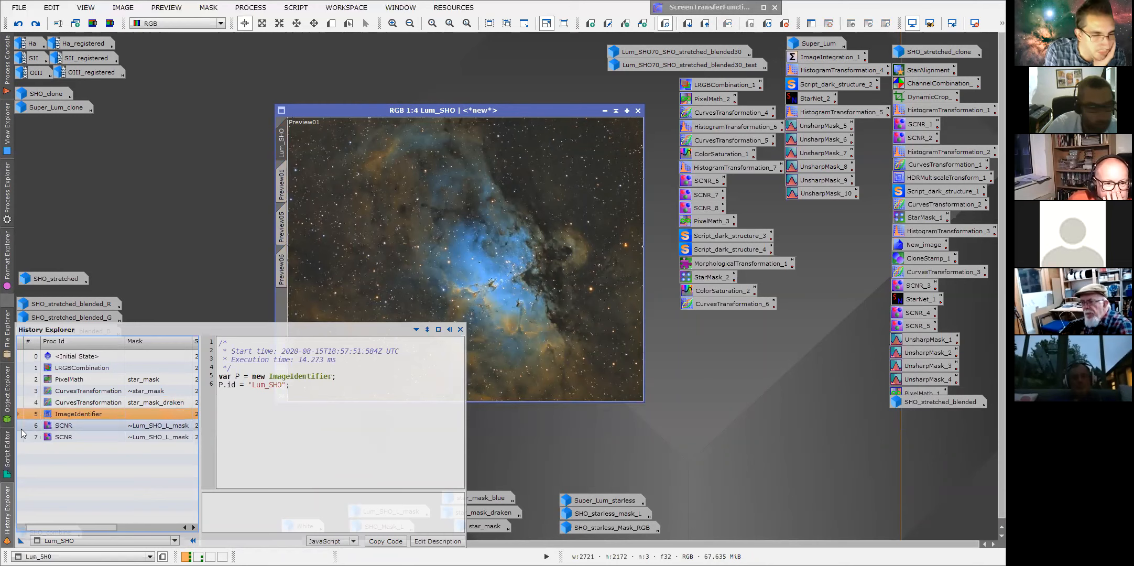
left_click(22, 429)
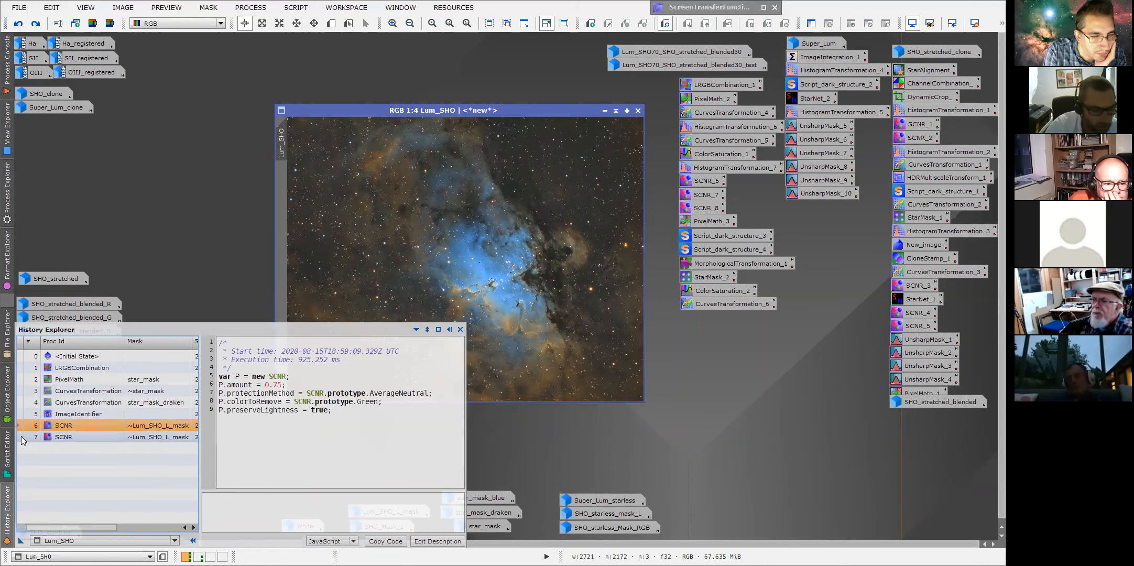
left_click(21, 436)
double_click(70, 428)
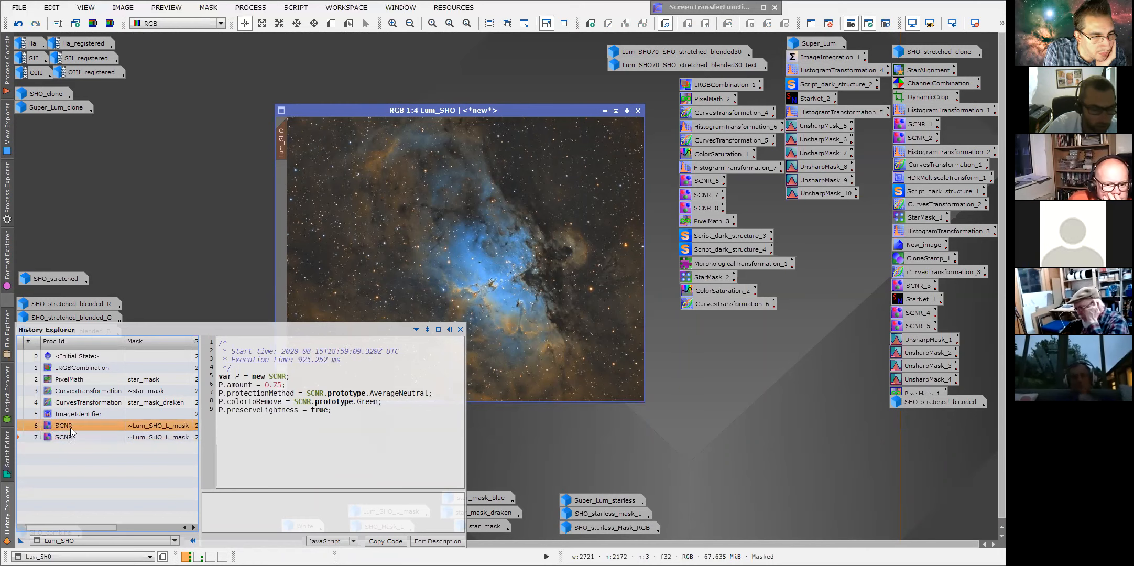
left_click_drag(854, 229, 834, 223)
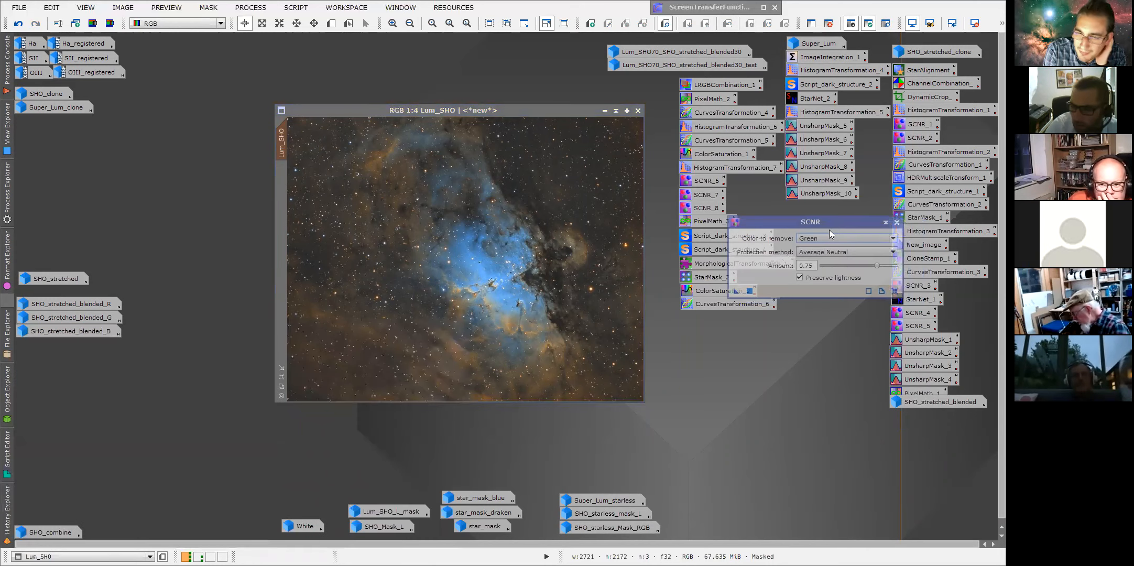
Close the SCNR parameters, reopen them from the history entry and close the dialog again.
left_click(897, 223)
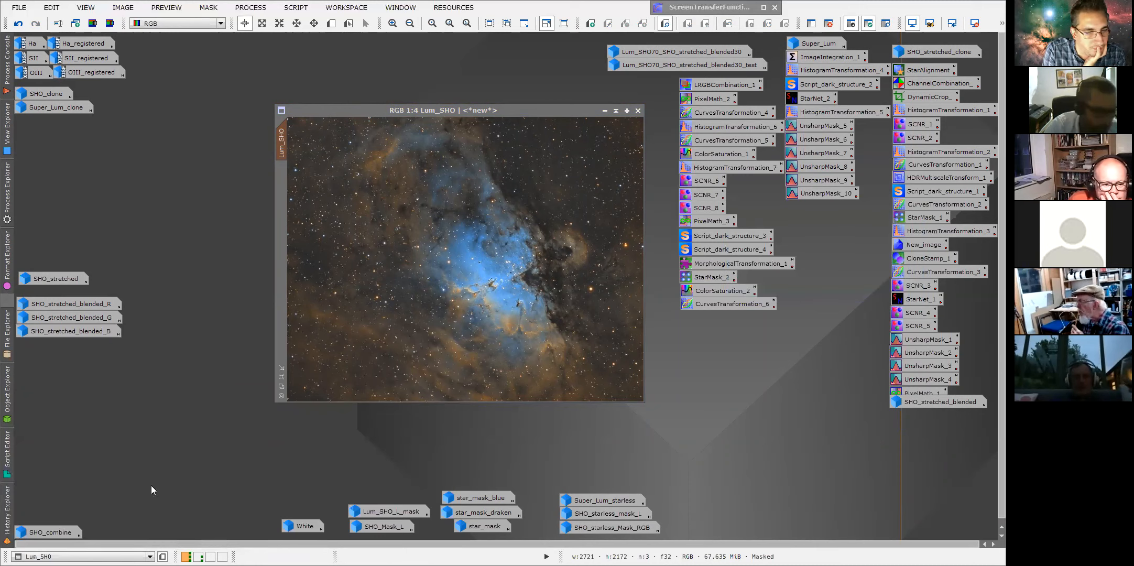
mouse_move(8, 507)
double_click(60, 436)
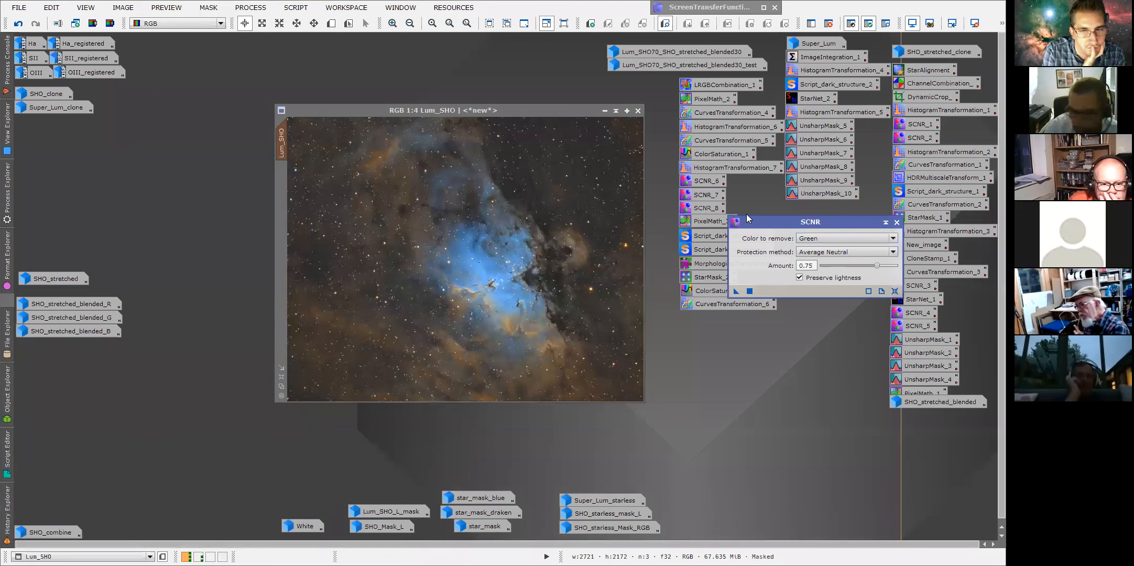
left_click_drag(771, 222, 747, 221)
left_click(873, 222)
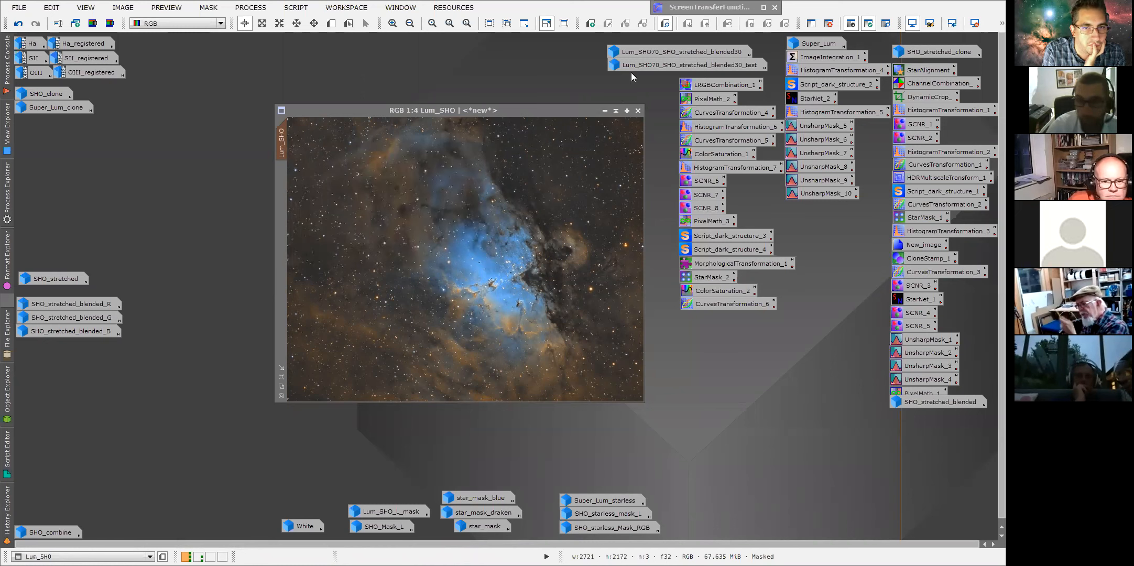
Open the Lum_SHO70_SHO_stretched_blended30 image, minimize Lum_SHO and move the new window aside for comparison.
left_click(642, 53)
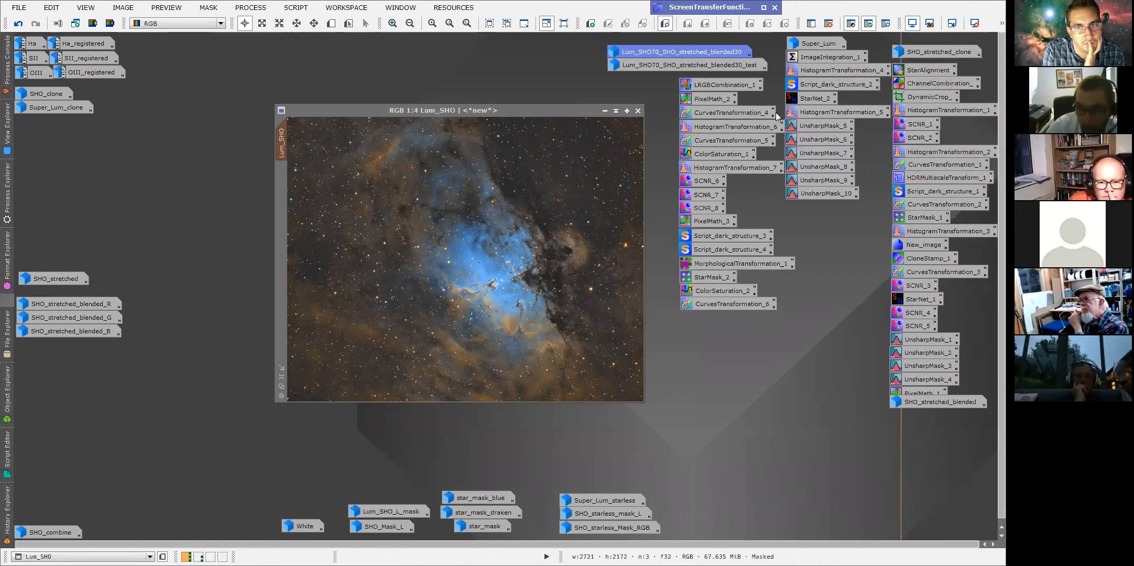
mouse_move(674, 51)
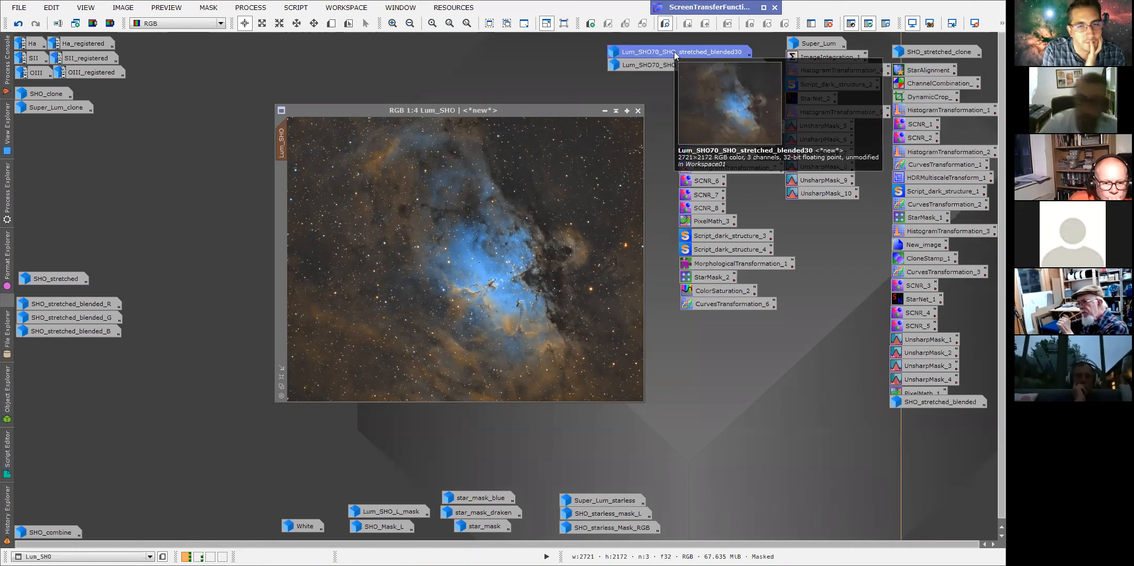
double_click(674, 51)
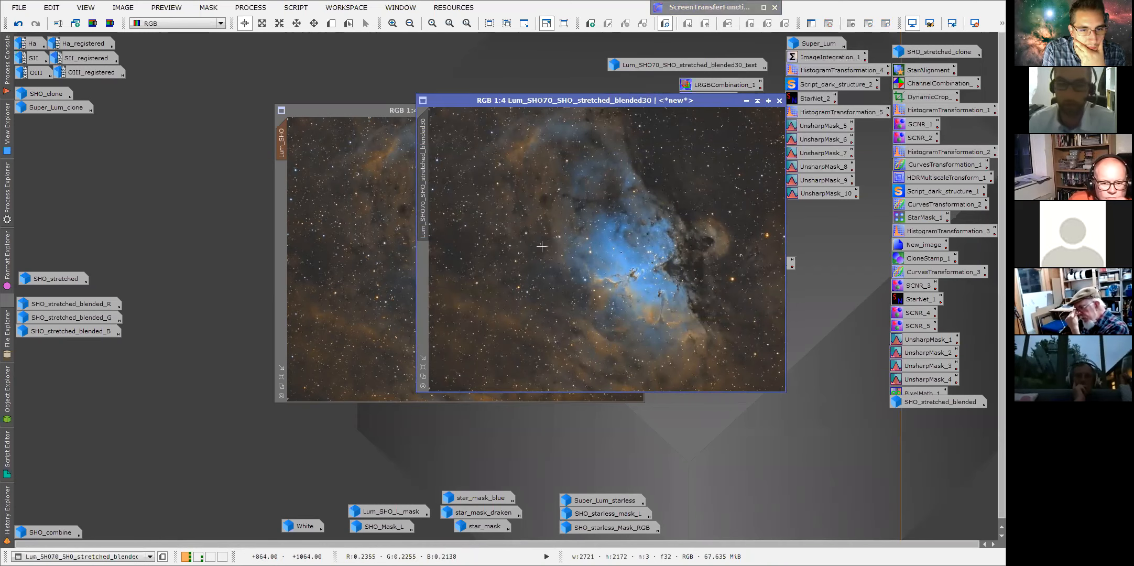
left_click(389, 109)
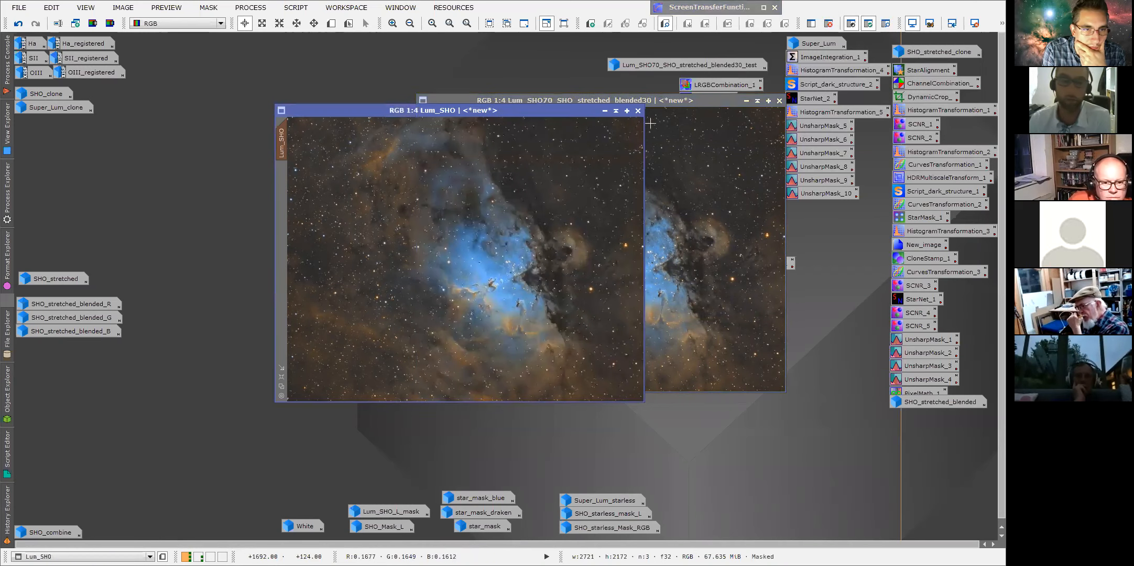
left_click(604, 111)
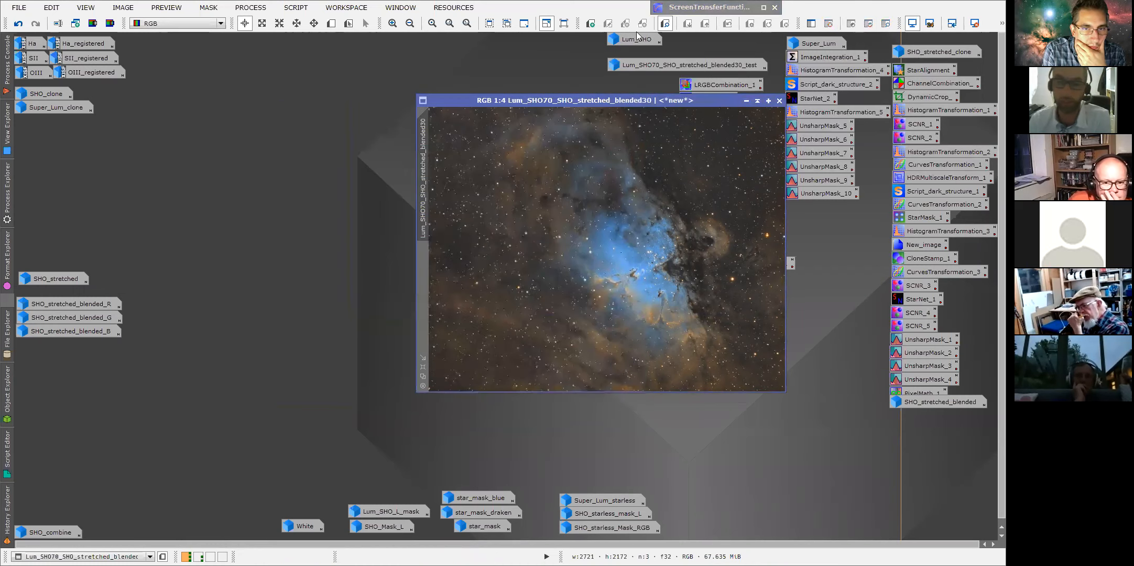
left_click_drag(490, 109, 313, 118)
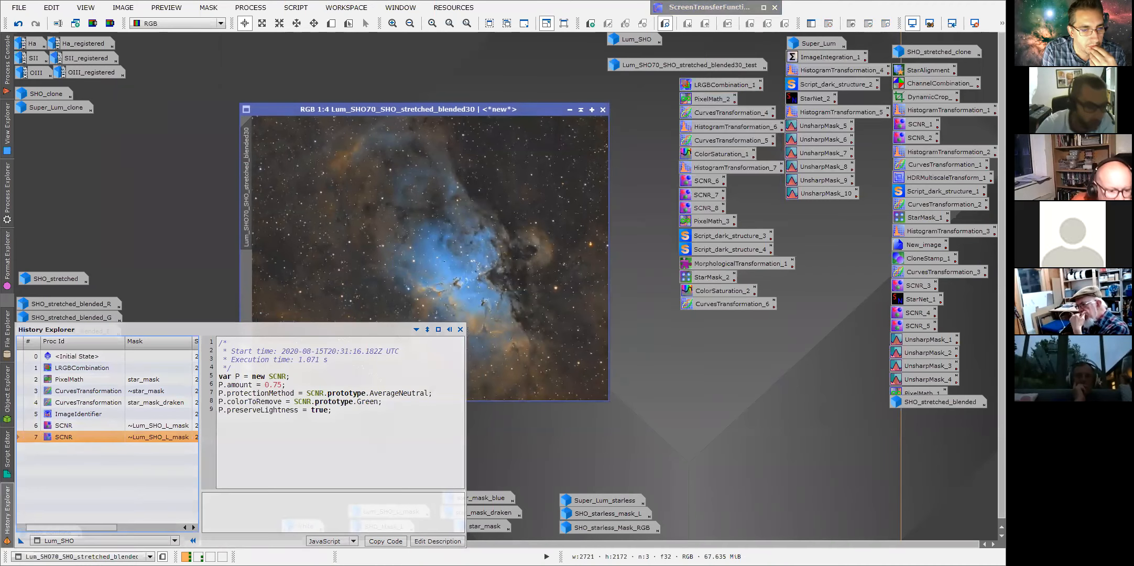
Restore Lum_SHO, zoom in and pan across the pillars, then minimize it and zoom into the blended30 image.
double_click(615, 40)
scroll(484, 391, "up", 2)
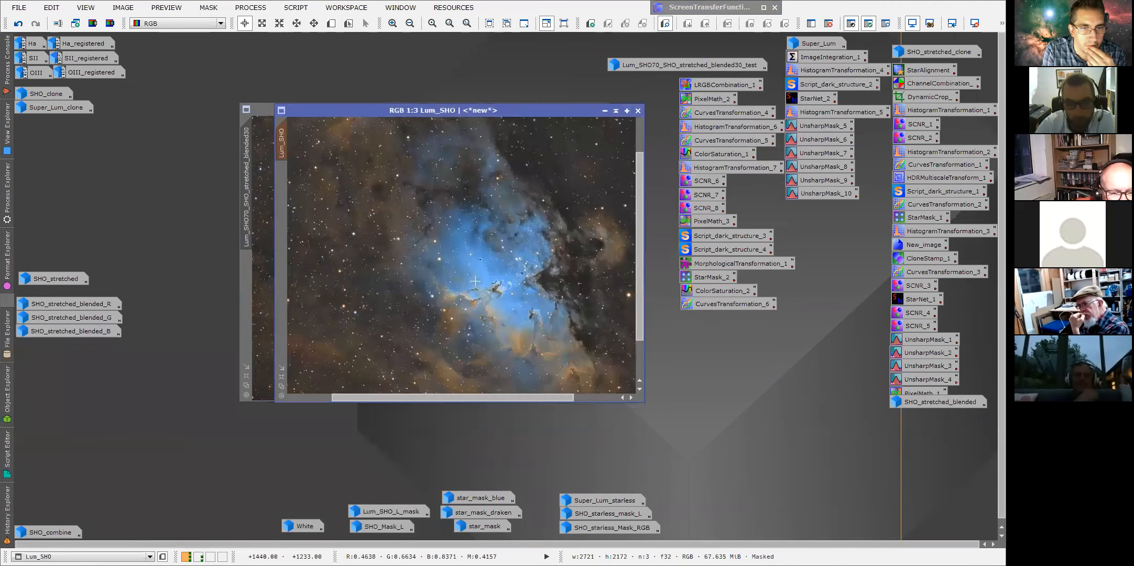
left_click_drag(486, 396, 499, 400)
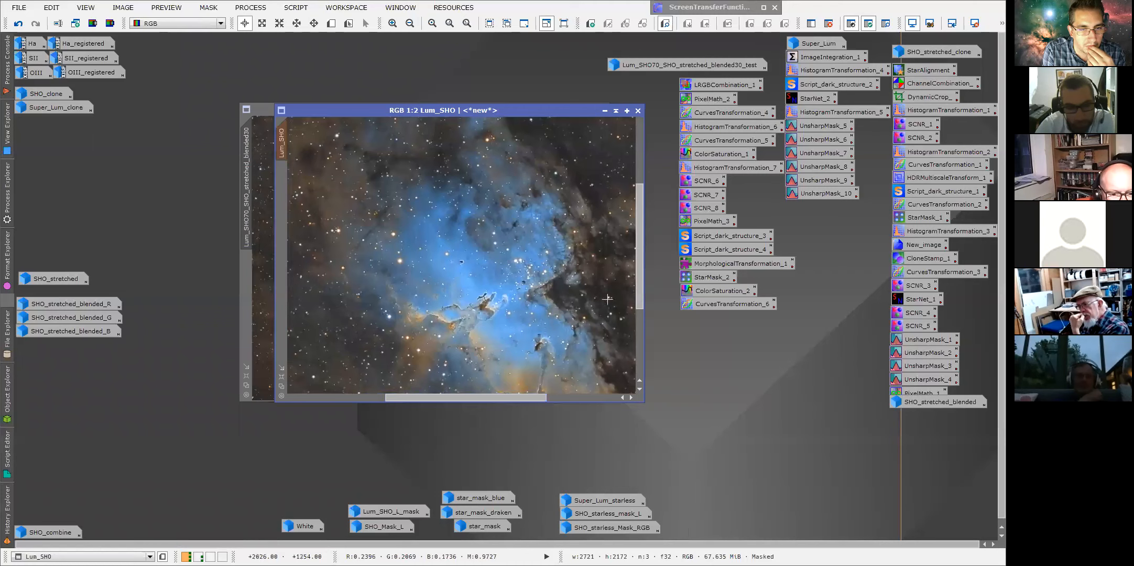
left_click_drag(638, 275, 640, 305)
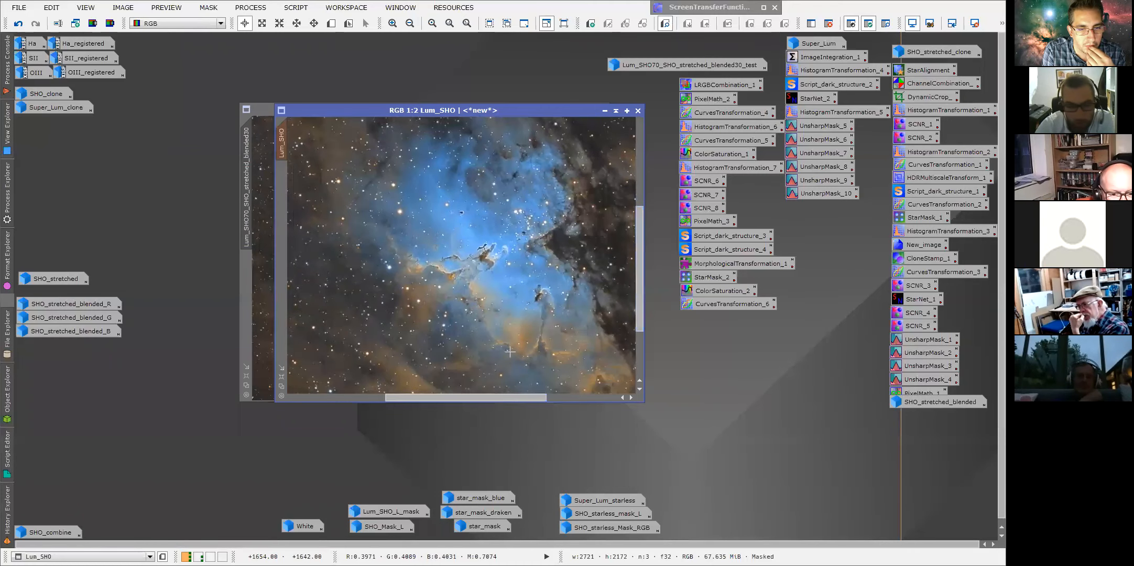
left_click(606, 112)
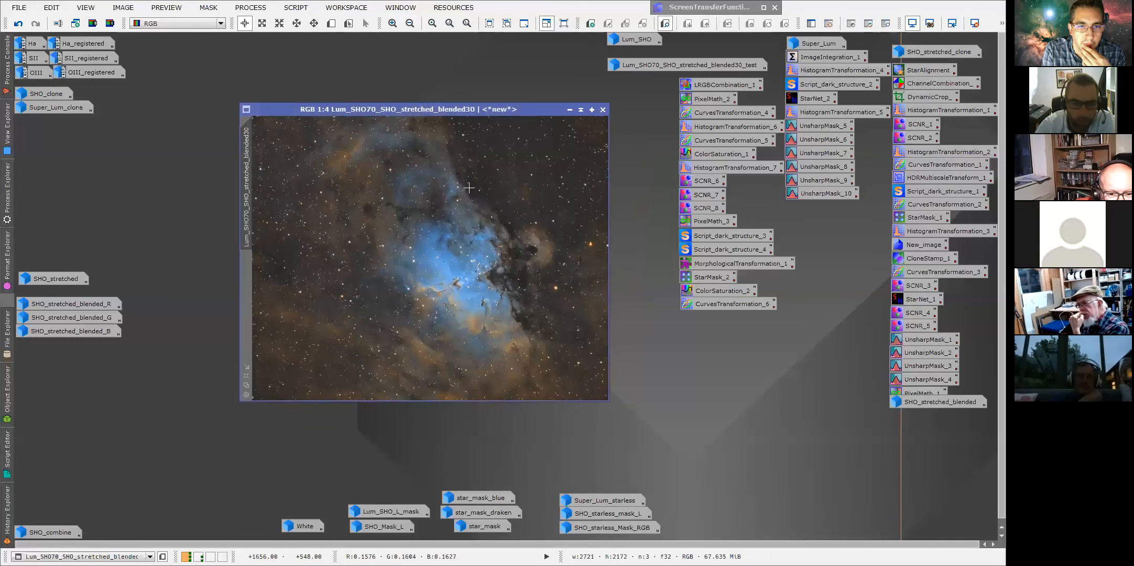
scroll(431, 270, "up", 1)
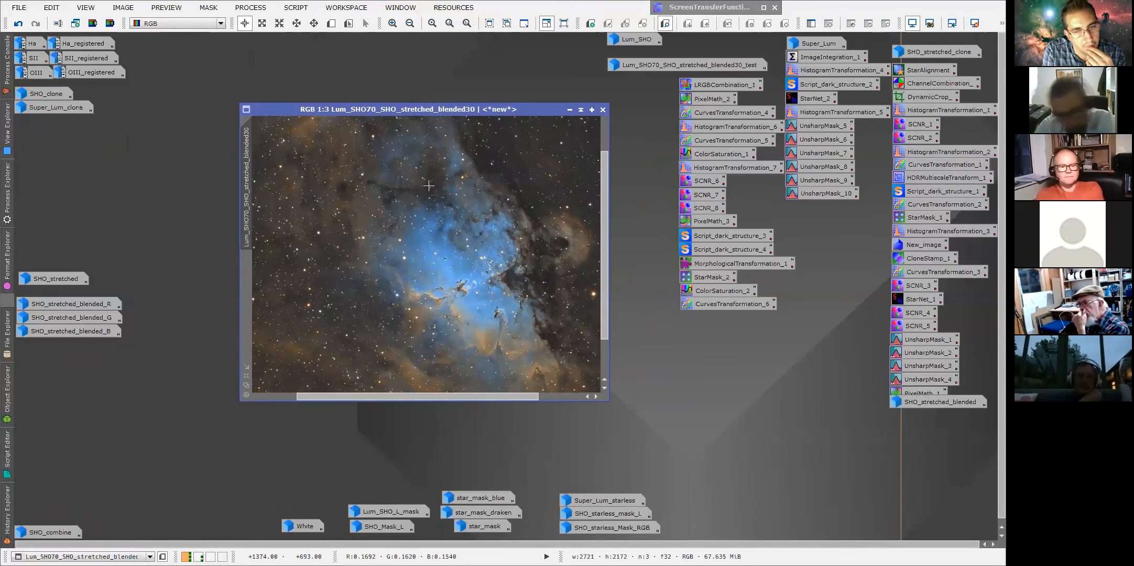
Show the processing history of the blended30 image, then minimize that image.
right_click(250, 182)
left_click(277, 282)
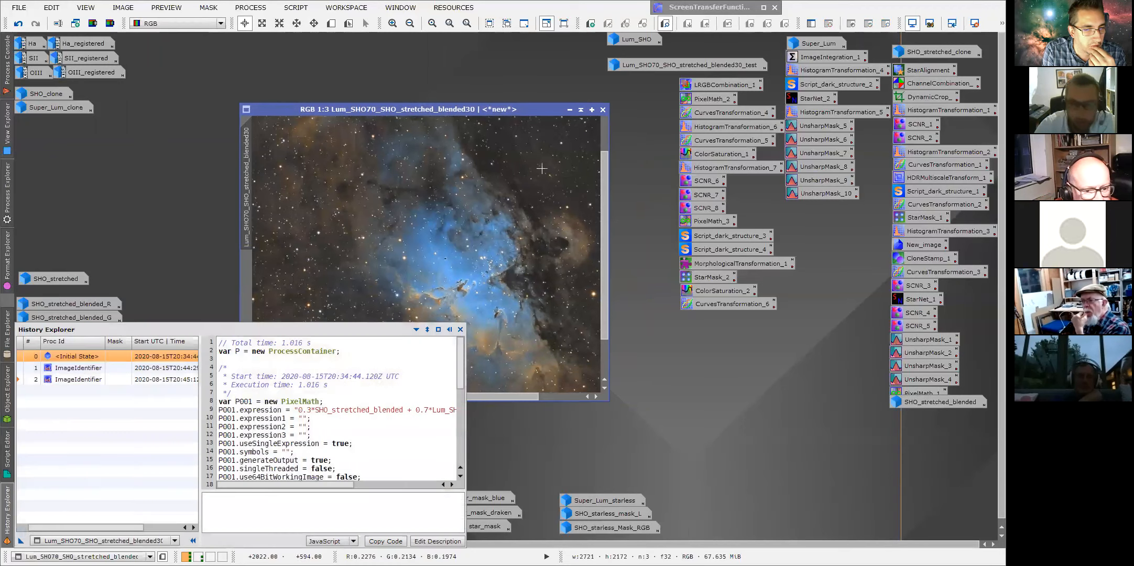
left_click(570, 109)
Open the Lum_SHO70_SHO_stretched_blended30_test image, show its history and inspect the first Script entry's parameters.
double_click(702, 67)
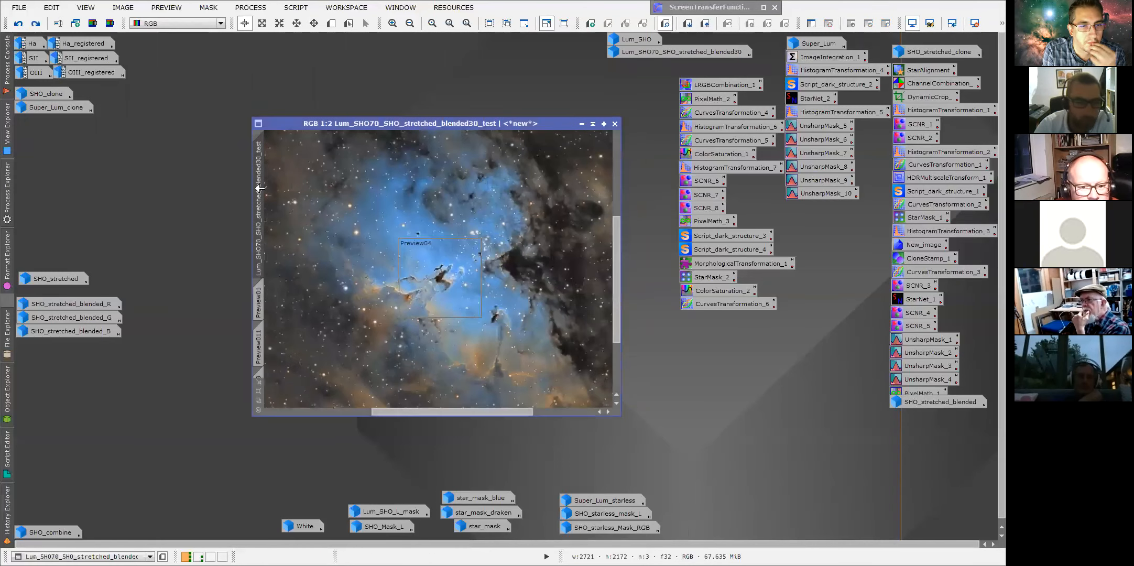
right_click(260, 187)
left_click(299, 285)
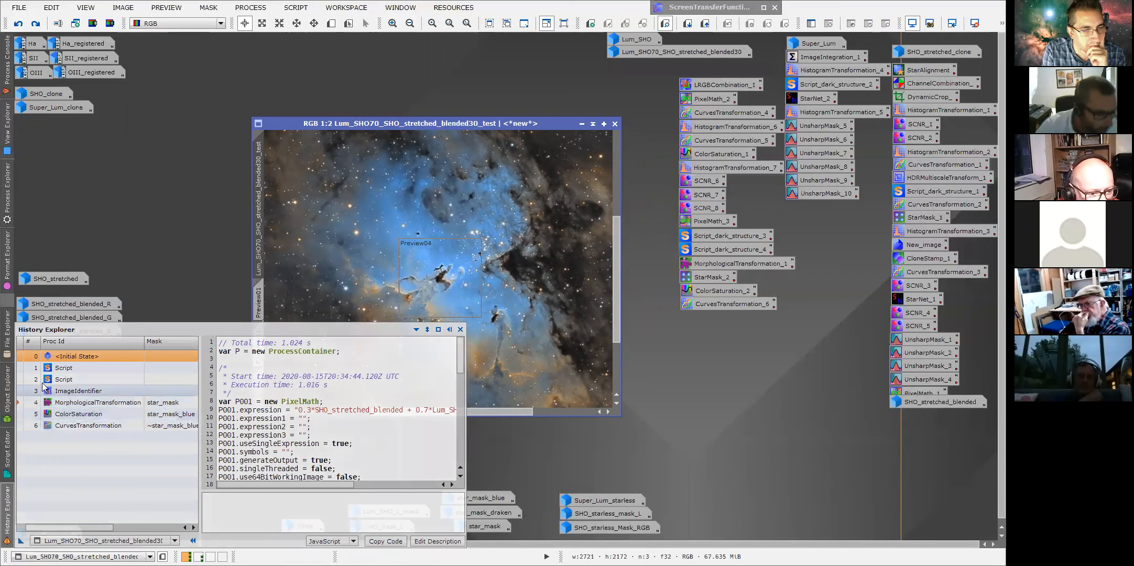
double_click(53, 369)
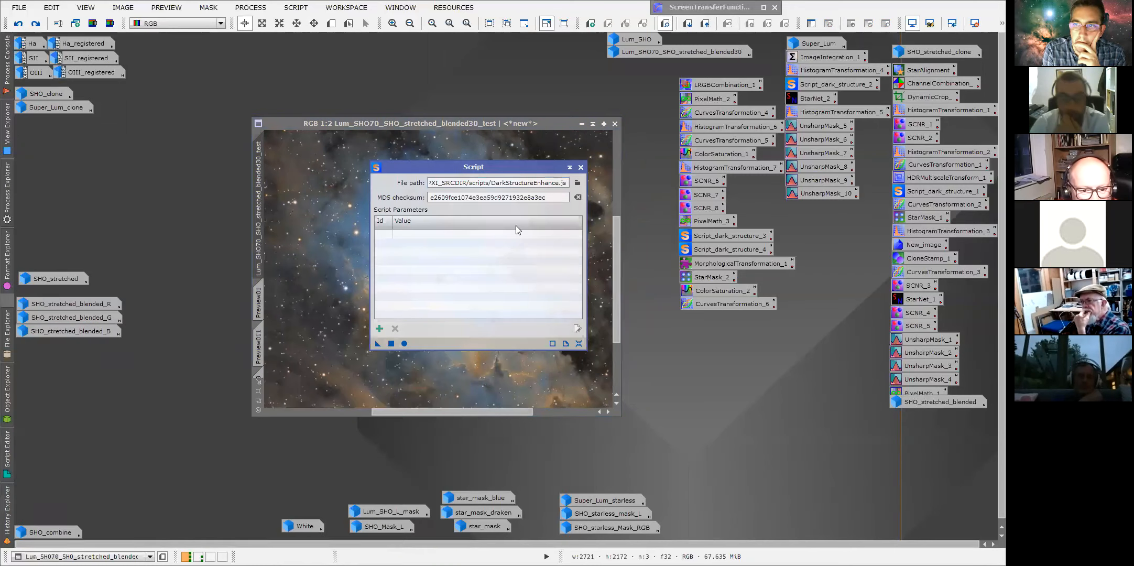
left_click(580, 167)
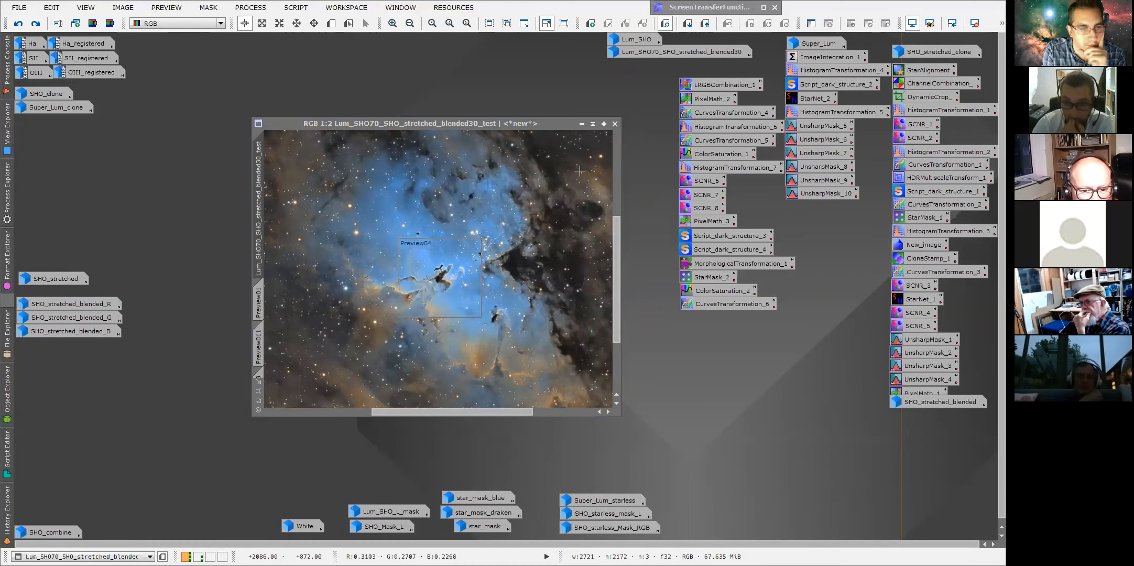
Create a clone of the test image from its initial history state and set it to the first Script state.
mouse_move(8, 505)
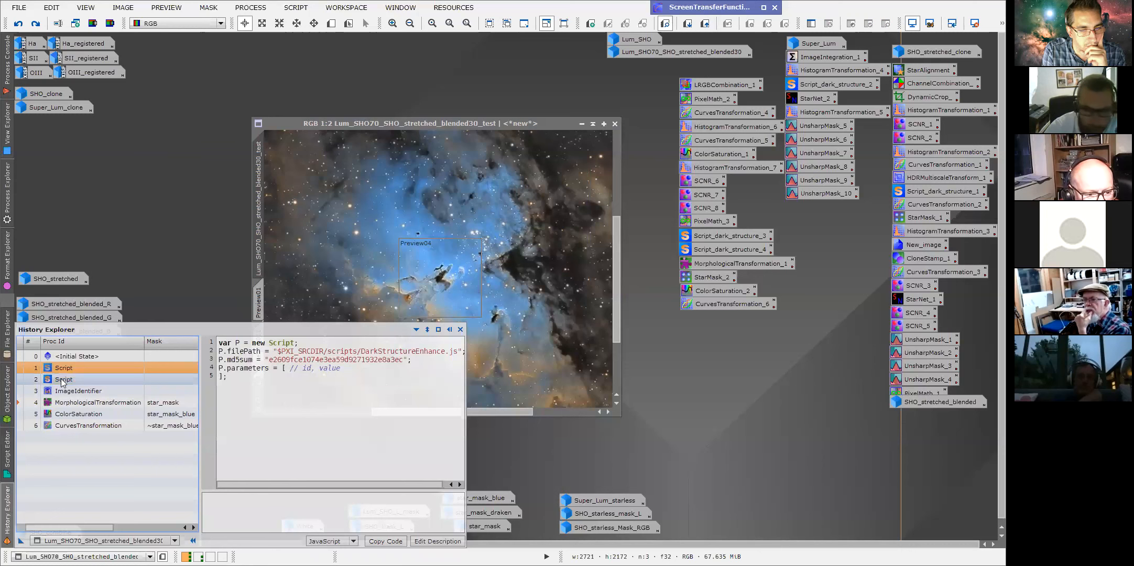
left_click(20, 358)
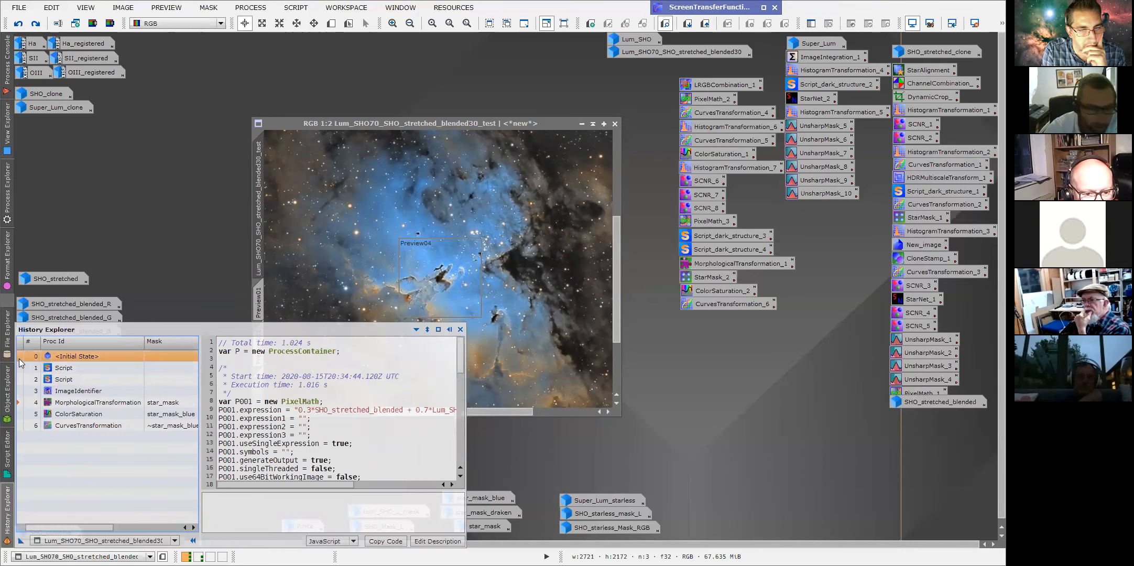
double_click(19, 359)
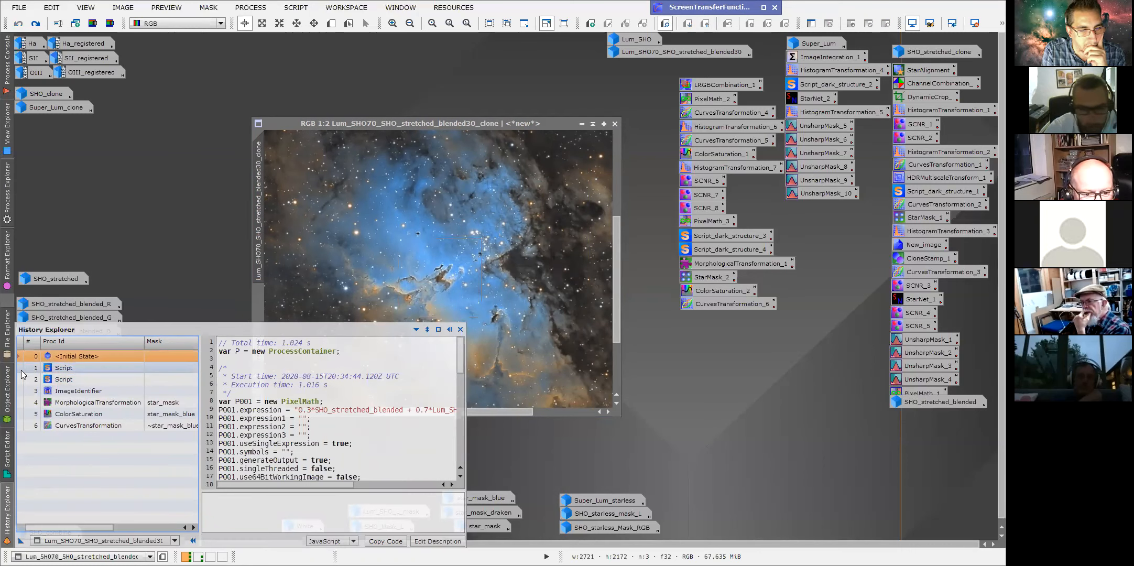
left_click(21, 370)
double_click(21, 370)
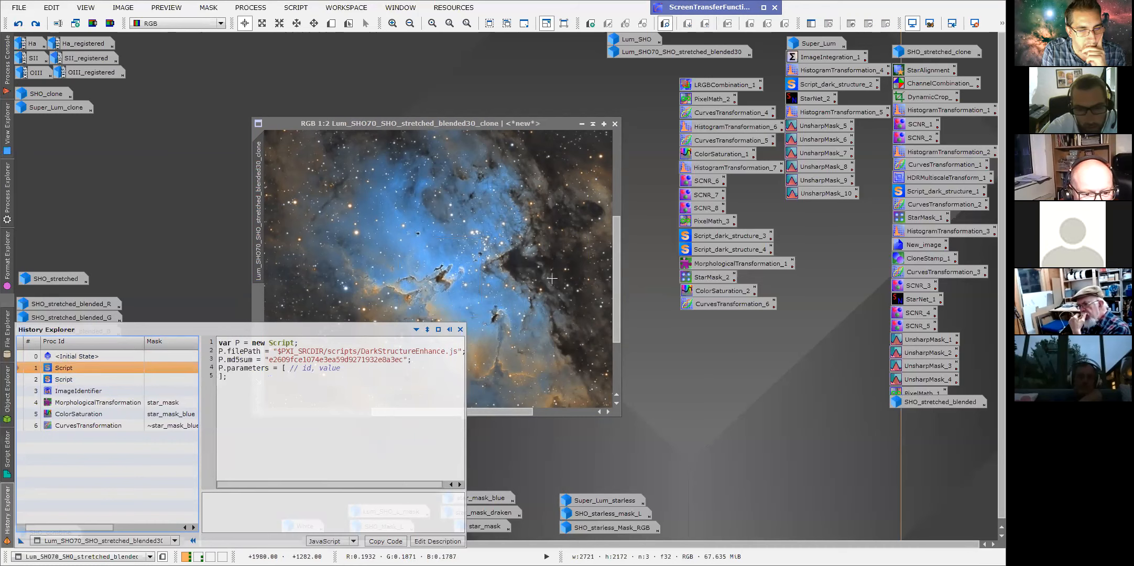
Zoom the clone to 1:1 on the pillars and return it to its initial history state for comparison.
left_click_drag(511, 88, 517, 71)
scroll(448, 217, "up", 1)
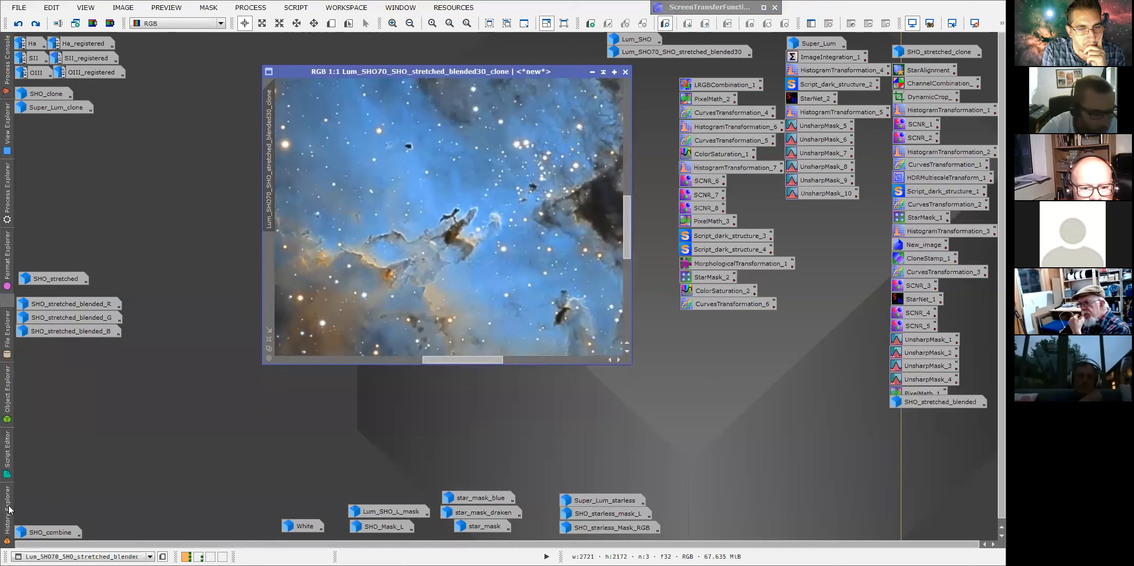
mouse_move(9, 510)
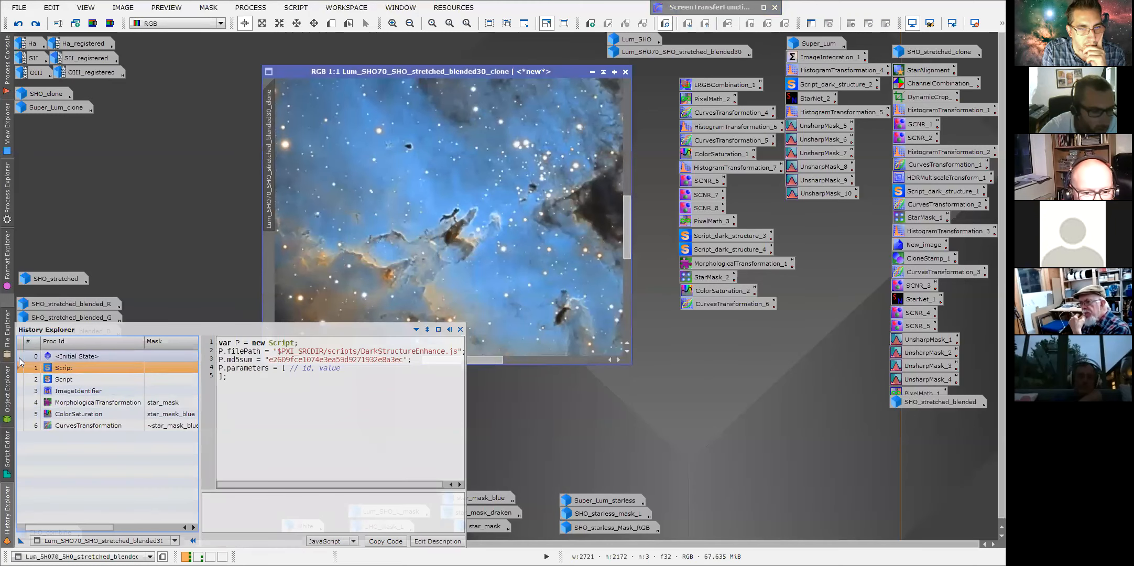
double_click(20, 357)
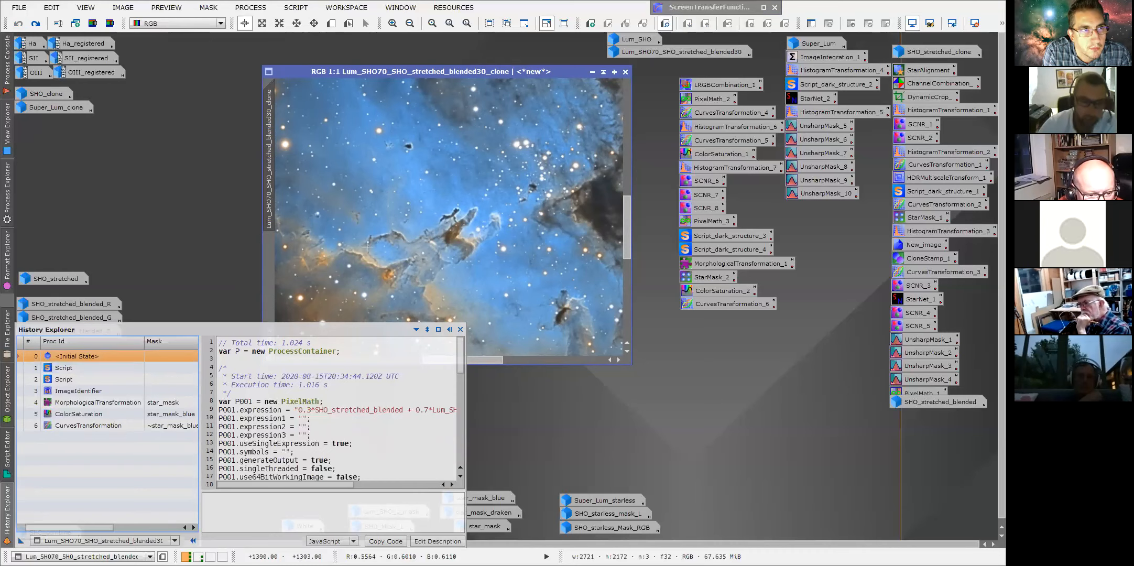
Open the first Script history entry's parameters to check the DarkStructureEnhance script, then close them.
mouse_move(6, 530)
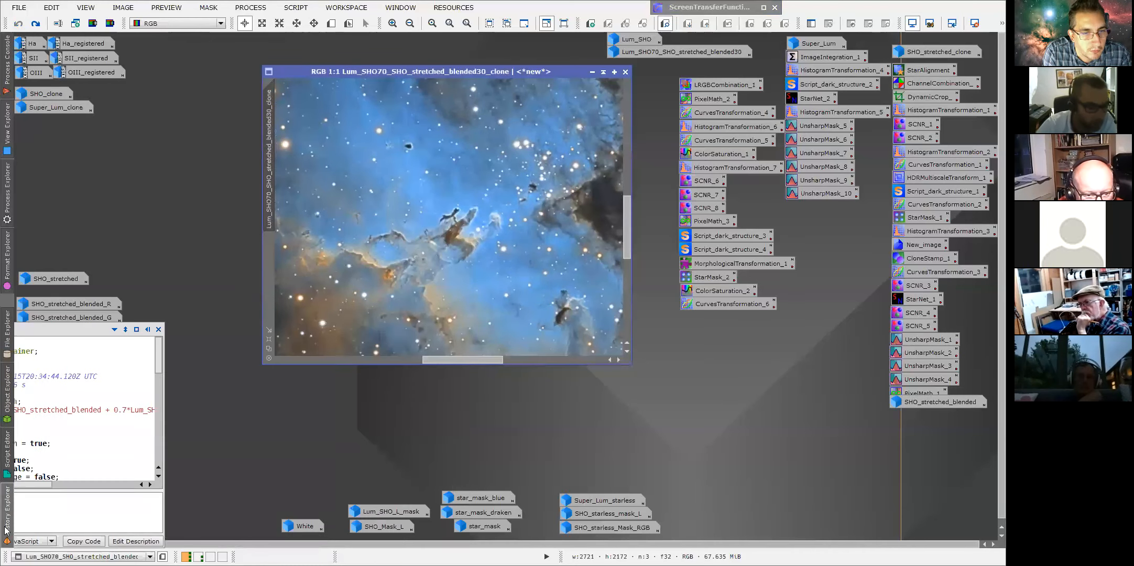
double_click(62, 368)
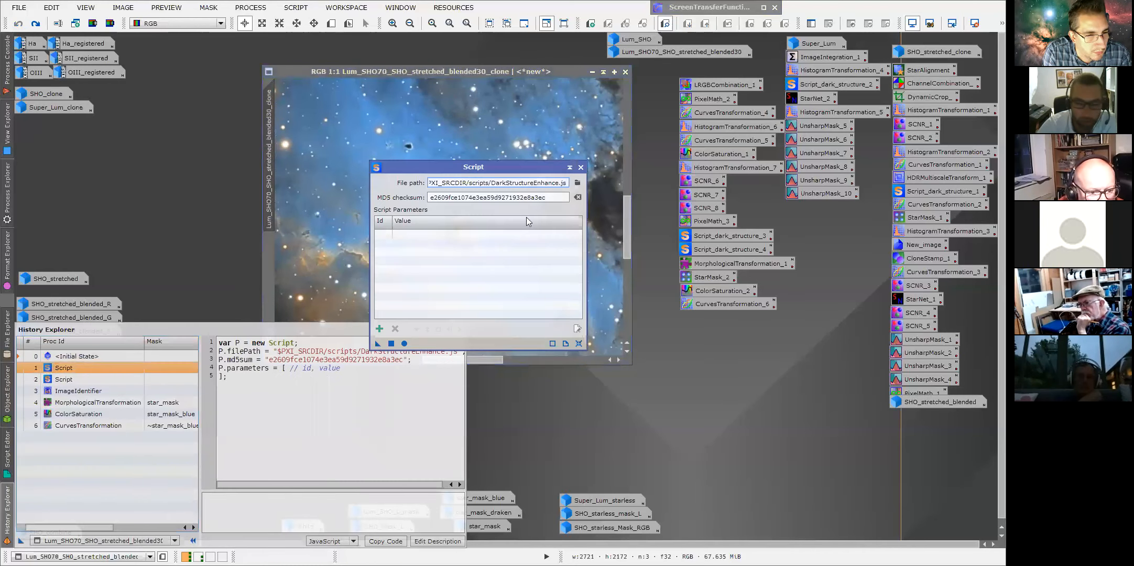
left_click(581, 167)
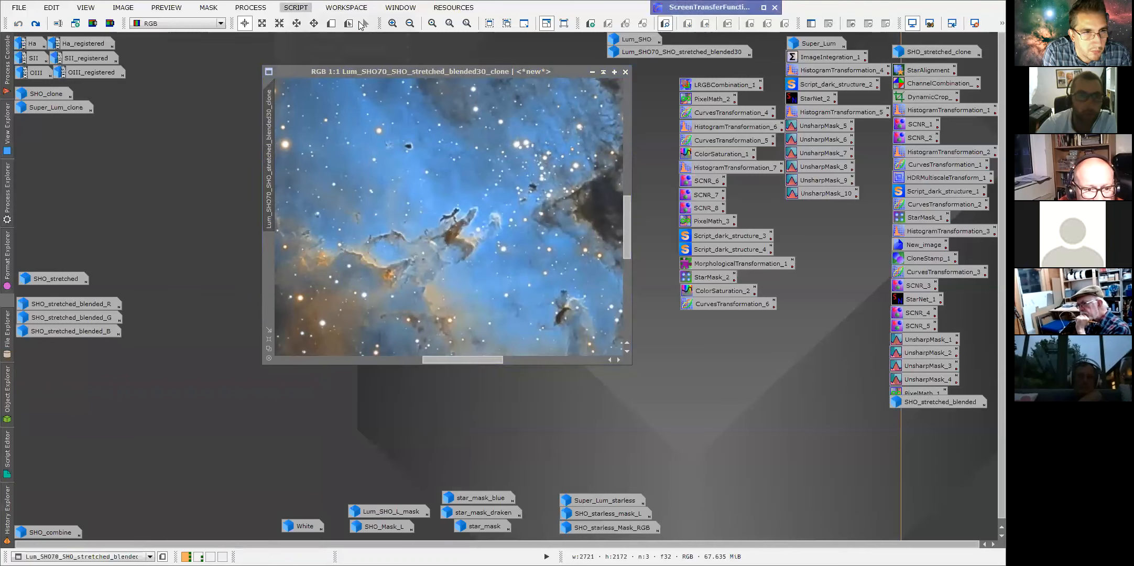
Open the DarkStructureEnhance script for the clone, try an amount of about 0.18, and cancel.
left_click(296, 8)
mouse_move(359, 144)
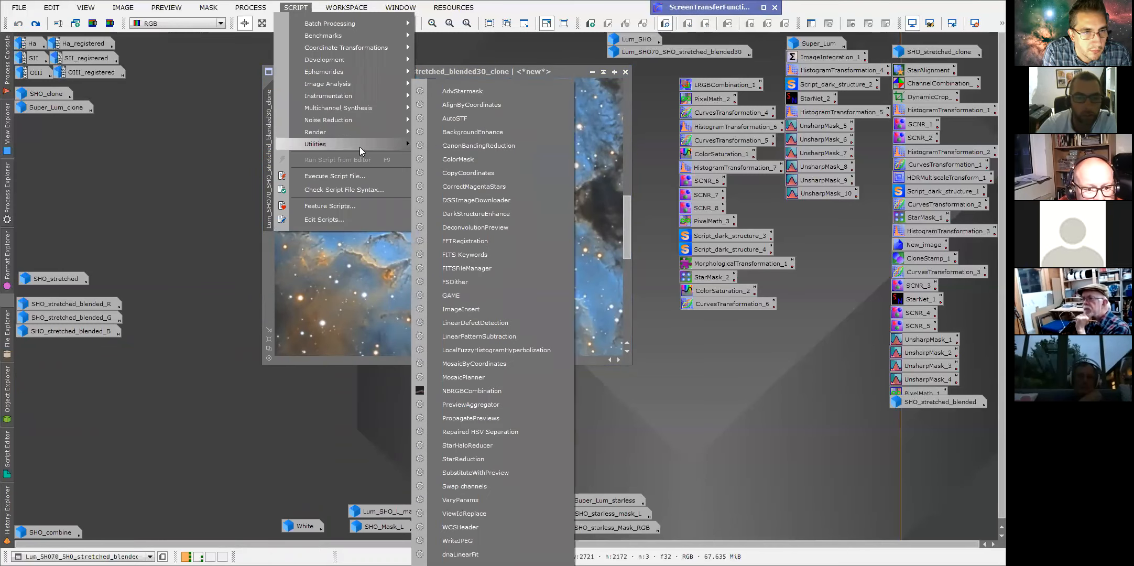
left_click(474, 212)
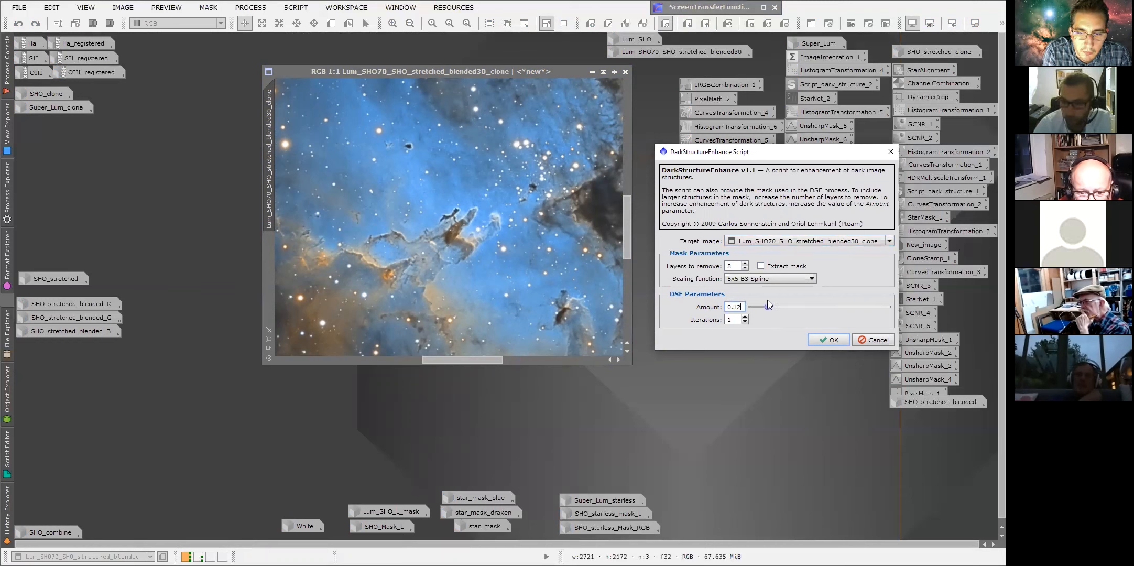
left_click_drag(763, 306, 777, 308)
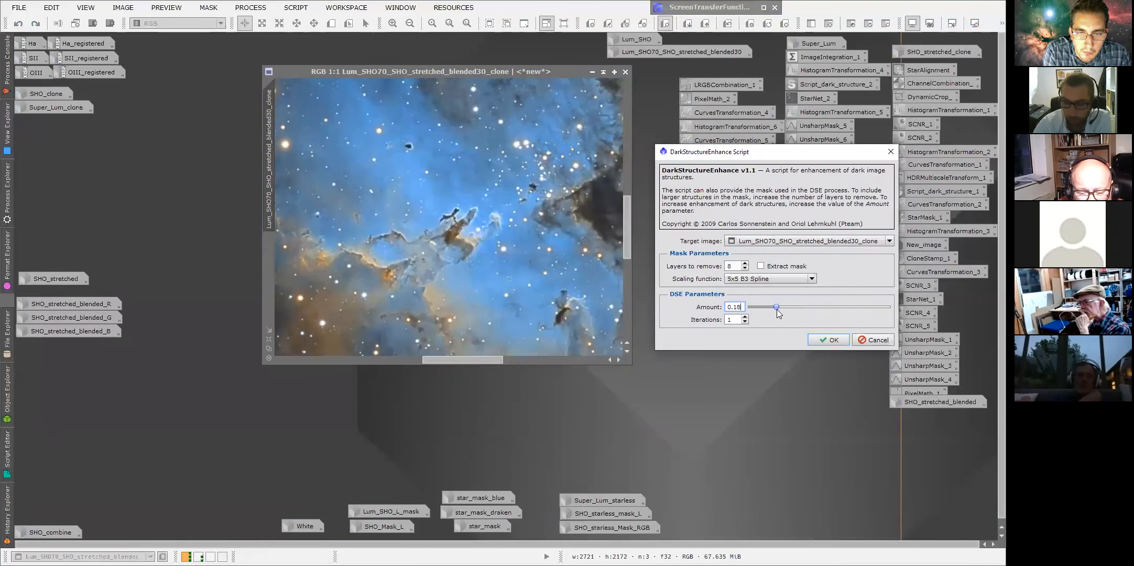
left_click(872, 339)
Step the clone through its second Script, first Script and initial history states to compare them.
left_click(7, 511)
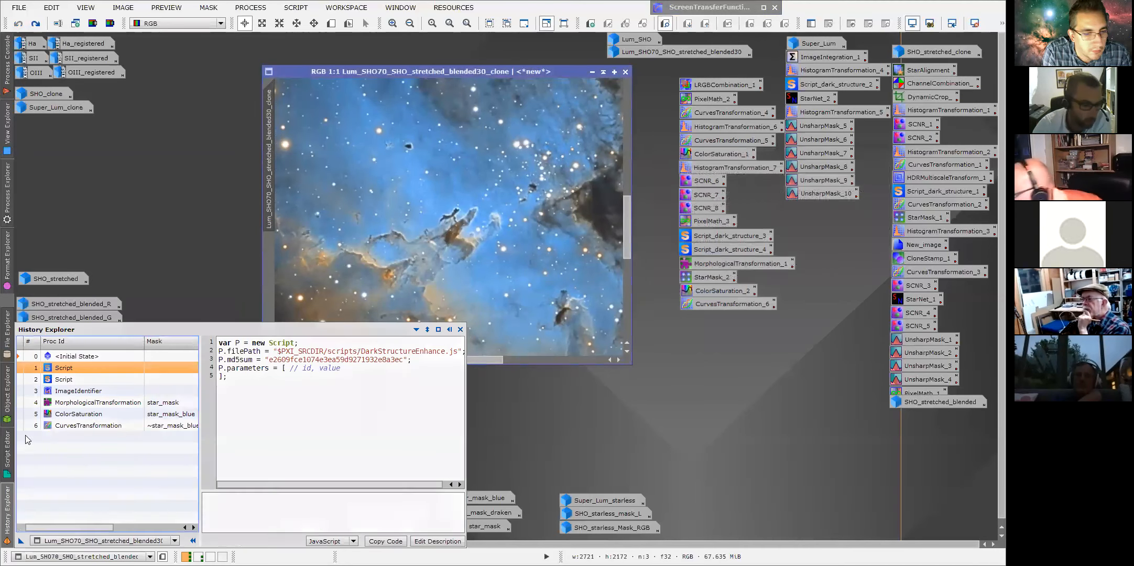
left_click(20, 380)
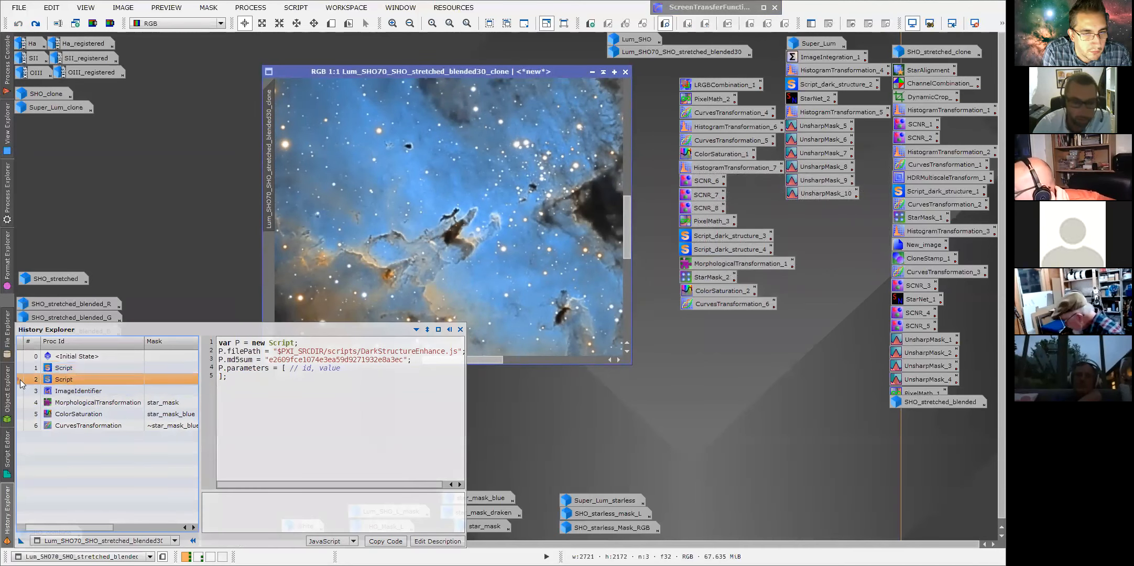
left_click(19, 368)
left_click(19, 360)
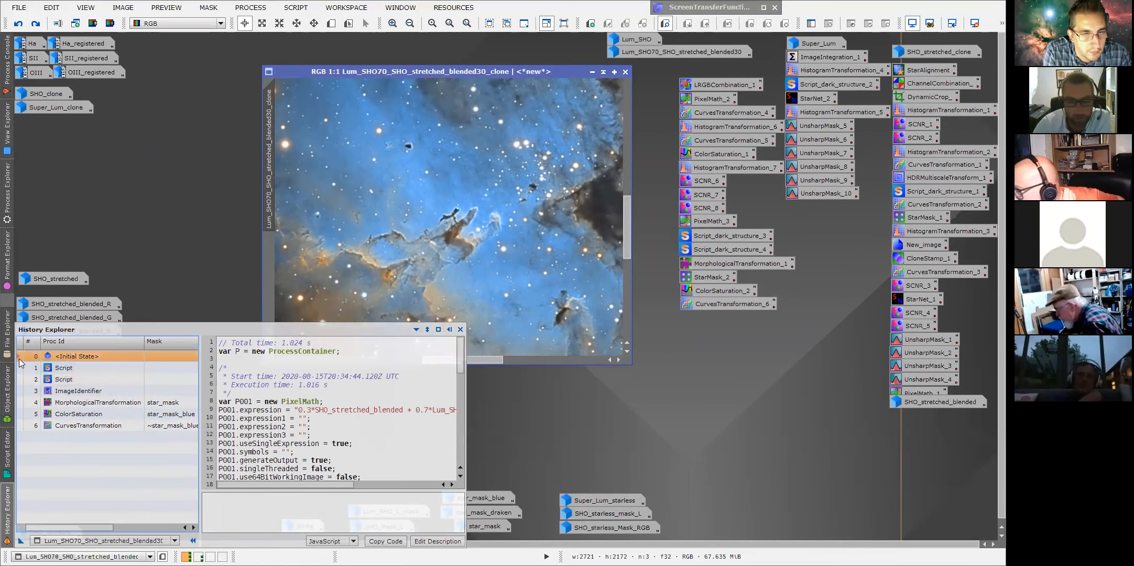
Toggle the clone between its initial state and second Script state to compare the dark structure enhancement.
double_click(19, 378)
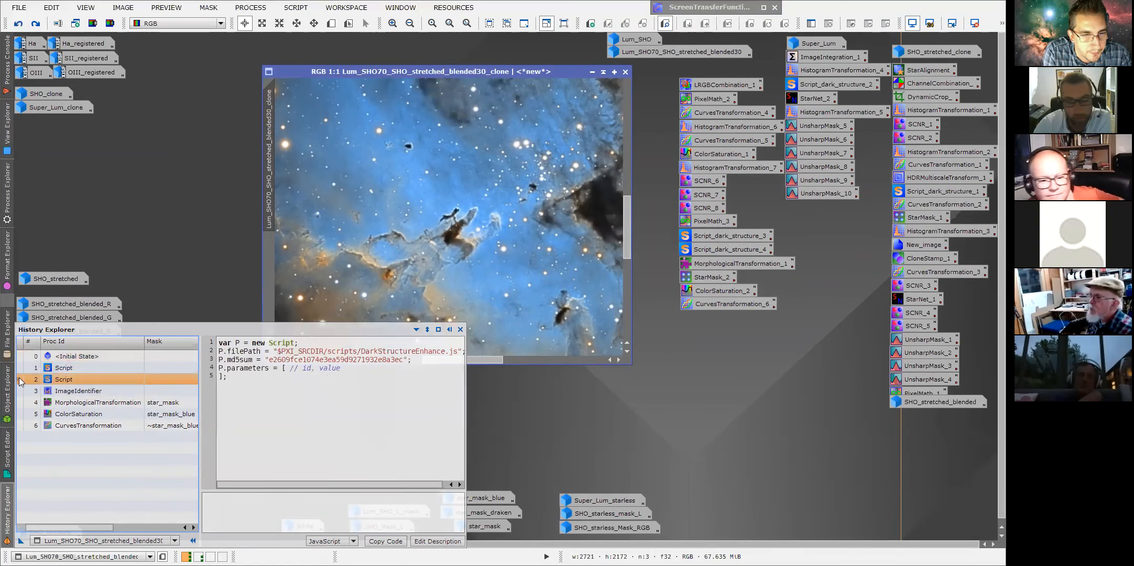
double_click(19, 357)
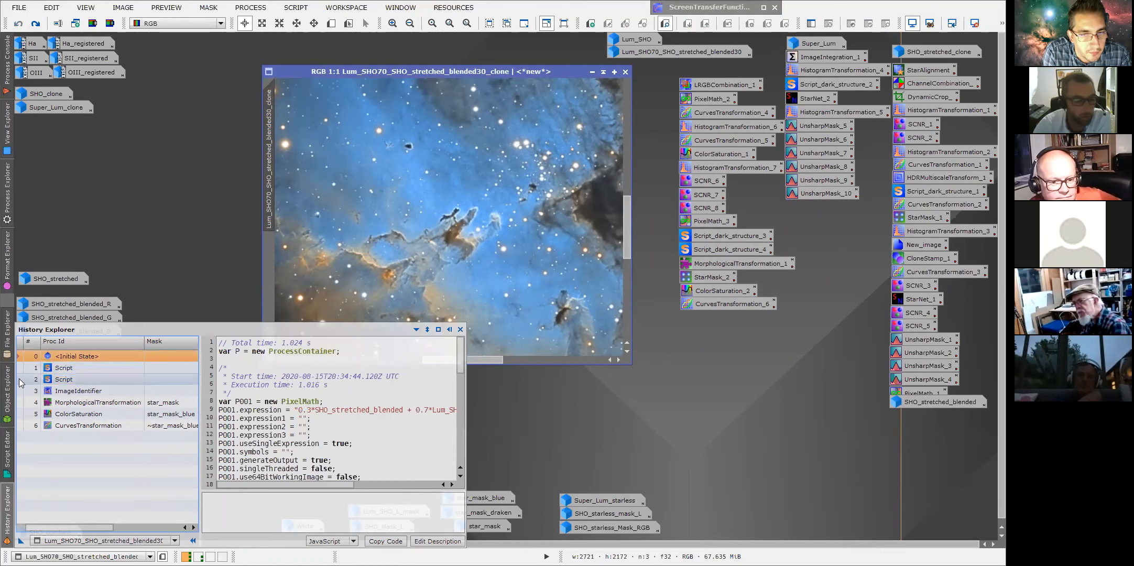
double_click(20, 379)
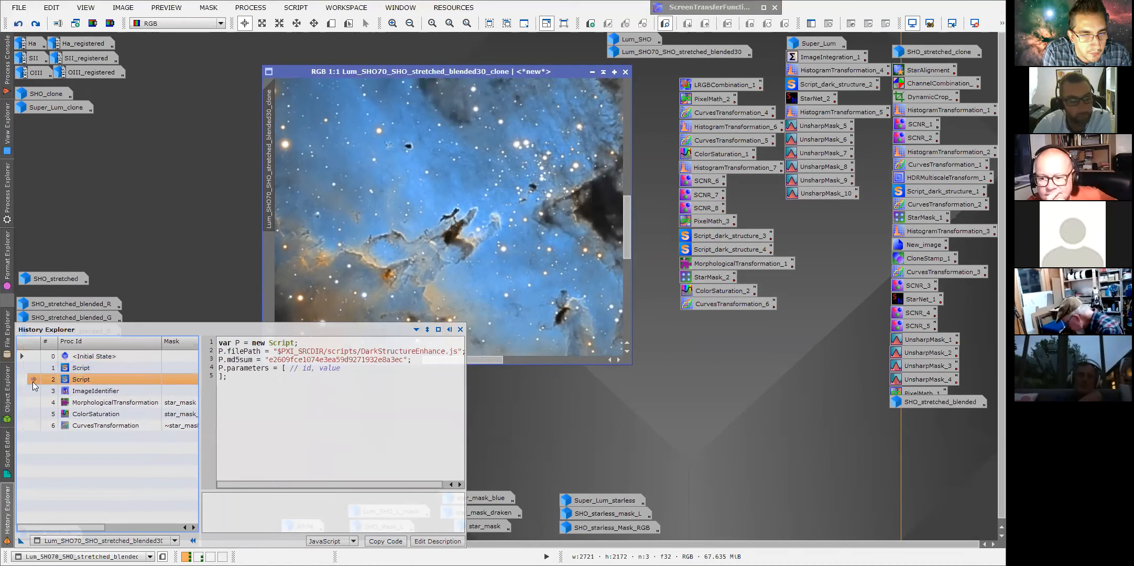
Jump to the MorphologicalTransformation history state and inspect a star field zoomed to 2:1.
scroll(389, 274, "down", 1)
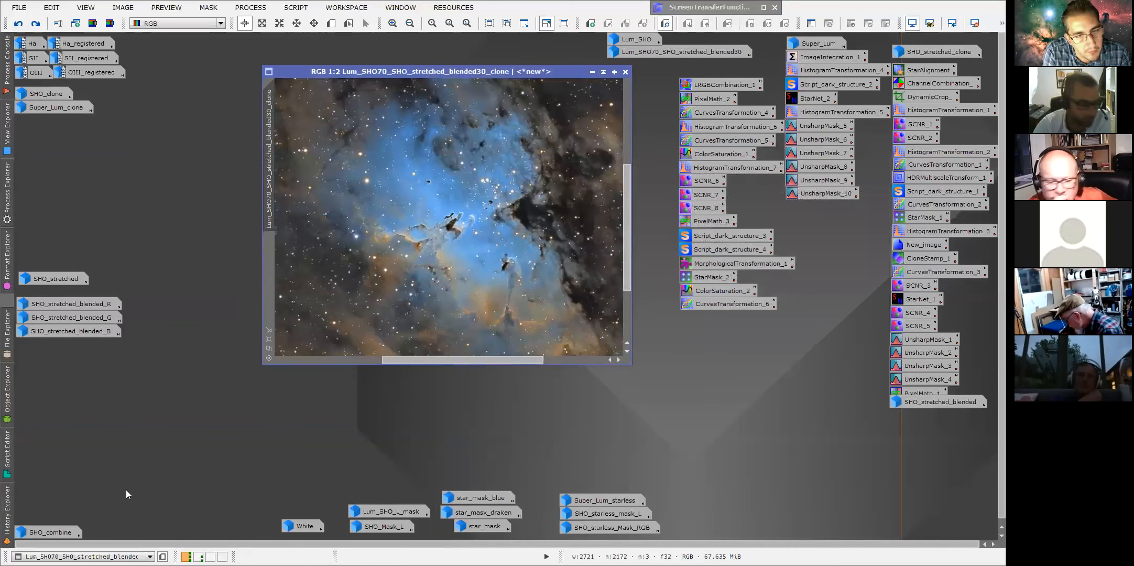
mouse_move(7, 509)
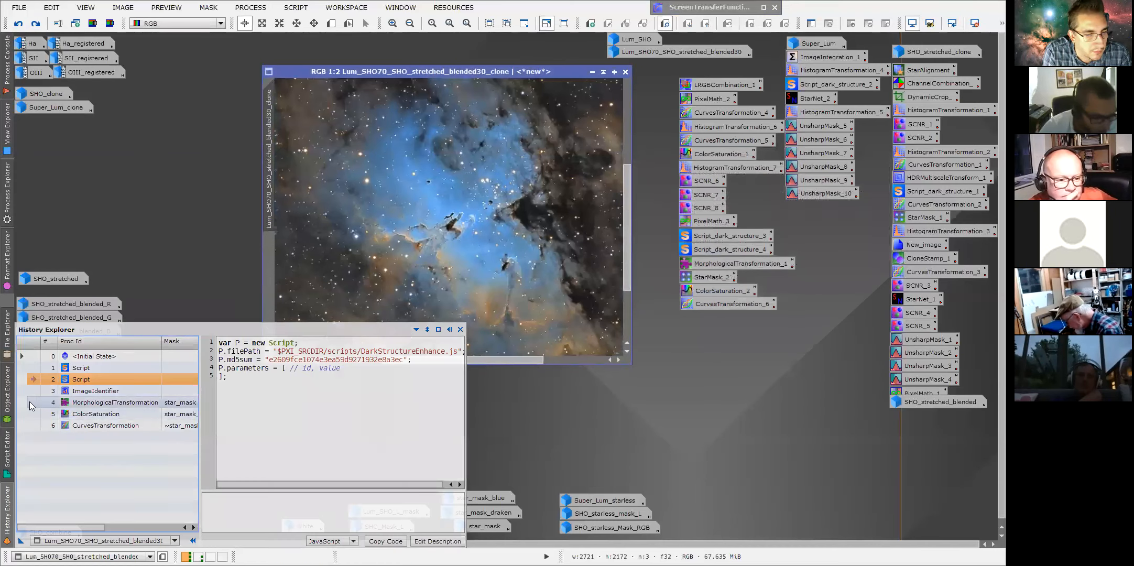
left_click(29, 402)
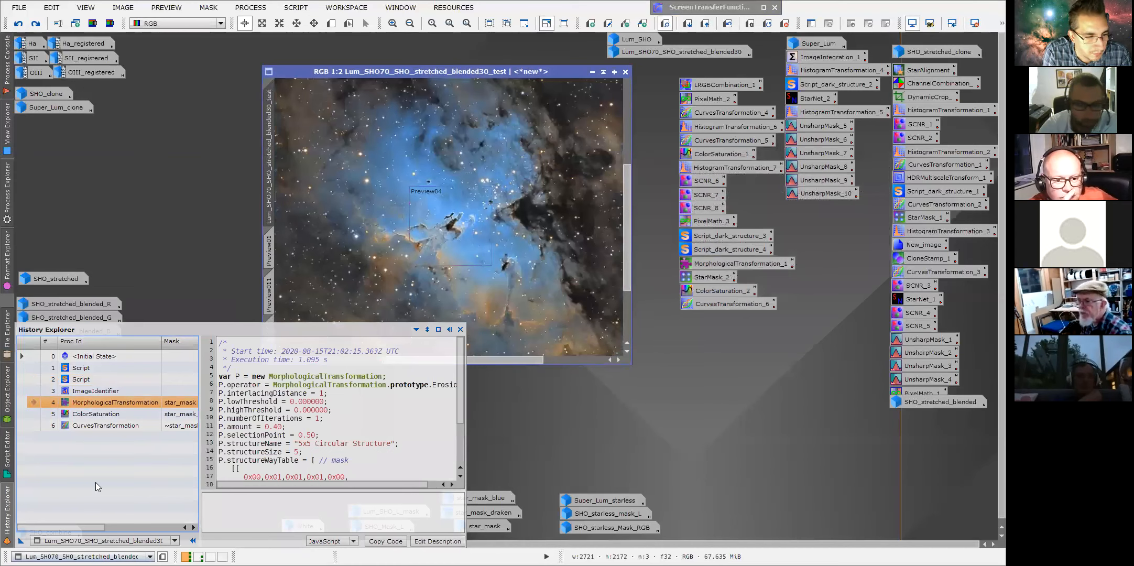
scroll(448, 217, "up", 2)
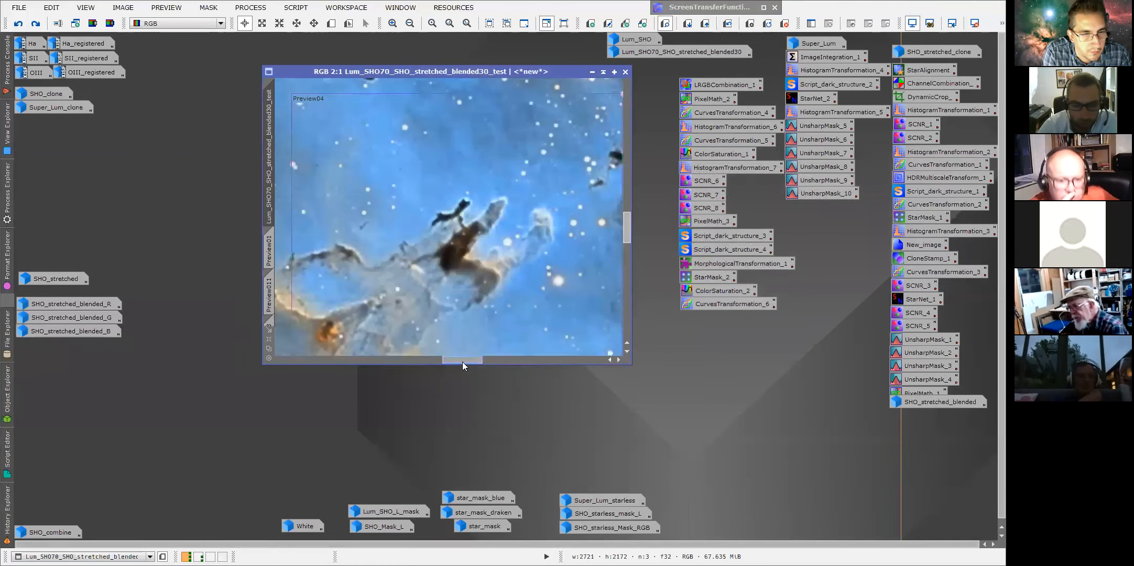
left_click_drag(462, 362, 406, 362)
left_click_drag(627, 236, 626, 206)
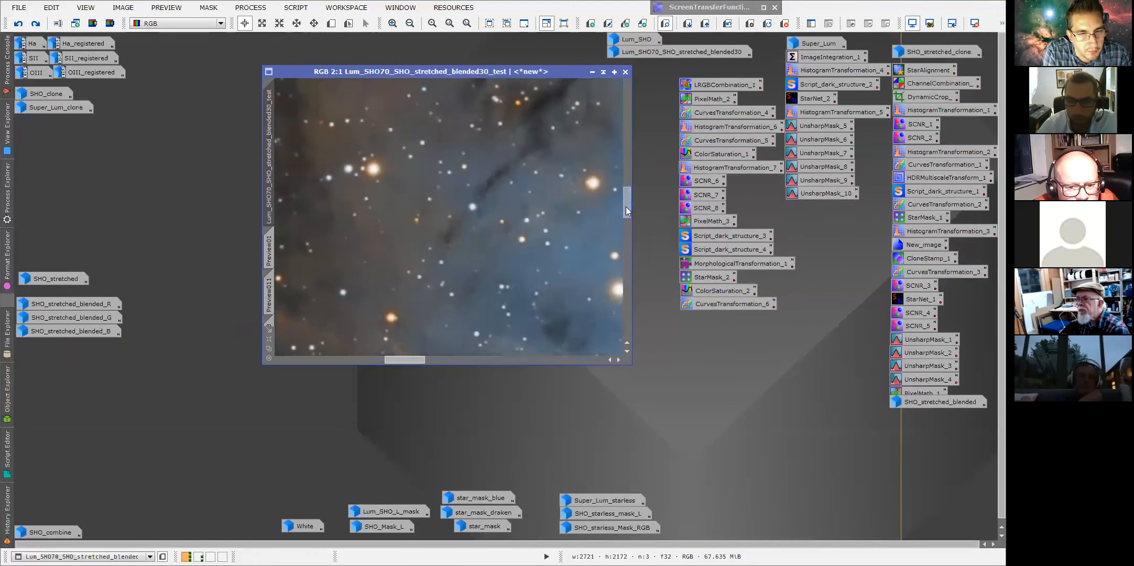
Select the ImageIdentifier history state and examine the same stars zoomed to 3:1.
left_click(7, 510)
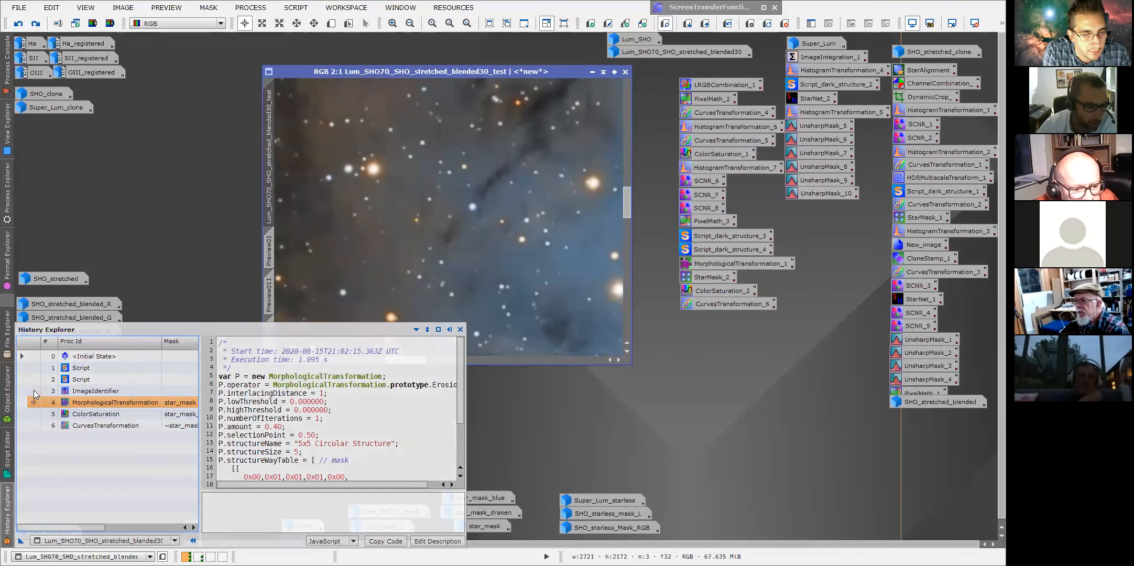
left_click(33, 391)
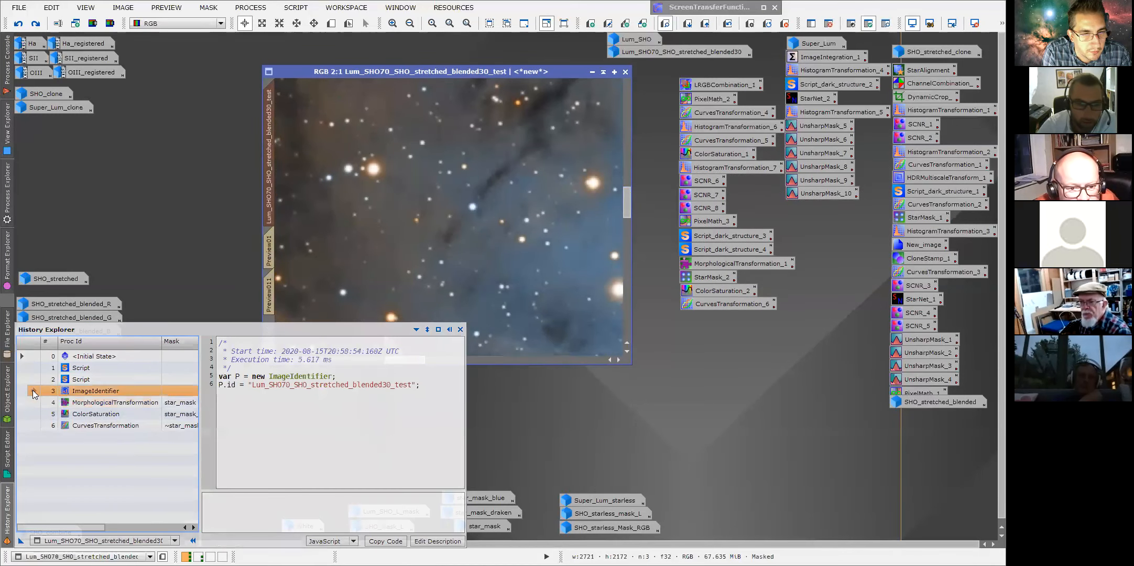
scroll(345, 319, "up", 1)
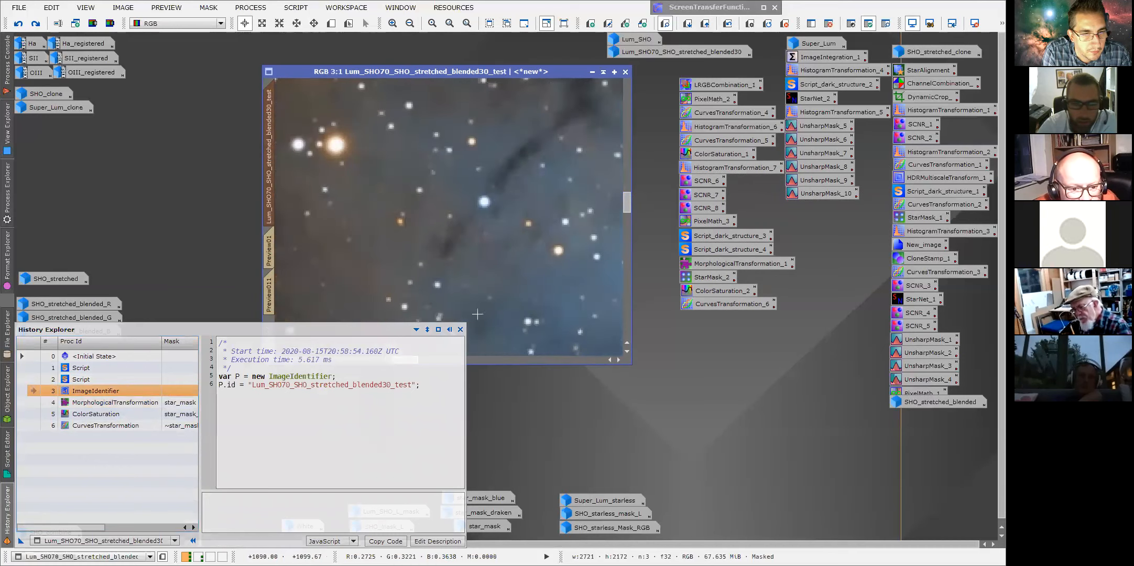
left_click_drag(514, 73, 560, 75)
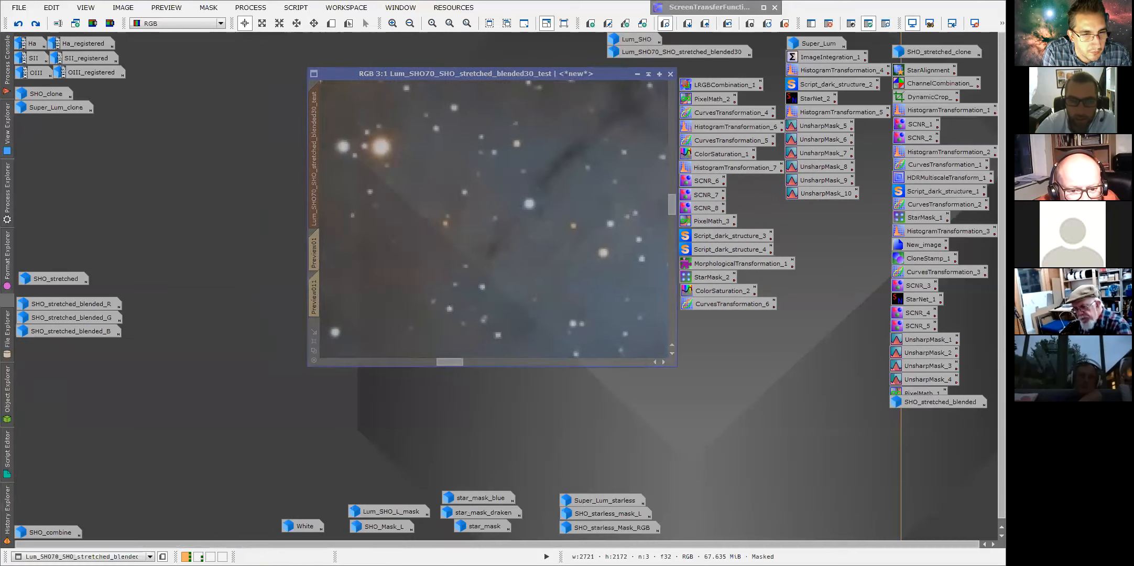
mouse_move(459, 362)
left_mouse_down()
mouse_move(440, 359)
mouse_move(452, 360)
left_mouse_up()
left_click_drag(676, 213, 669, 201)
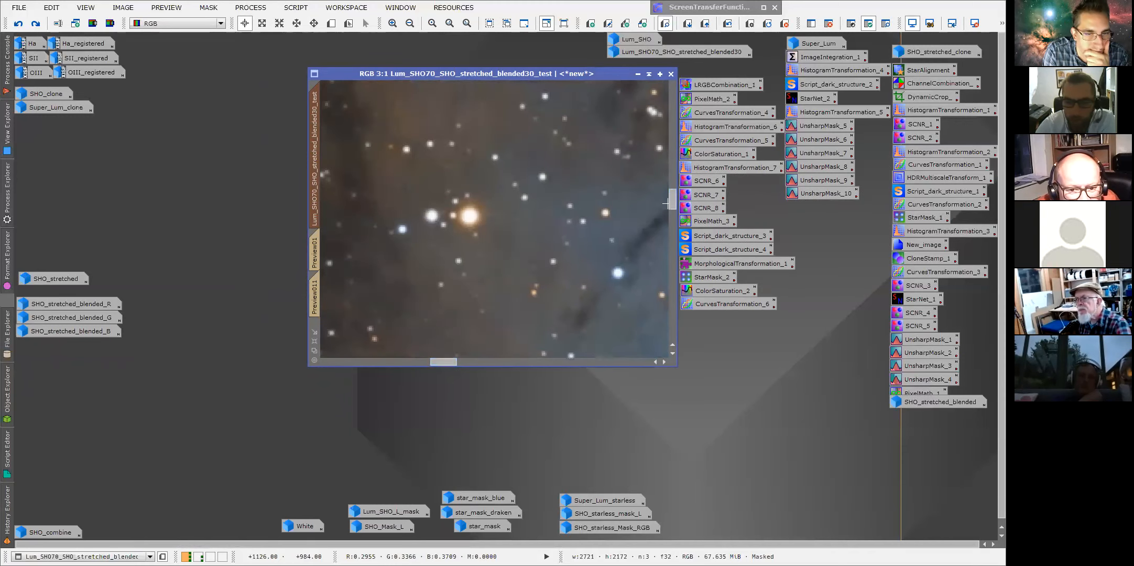
Toggle between the ImageIdentifier and MorphologicalTransformation history states to compare the star reduction.
mouse_move(7, 501)
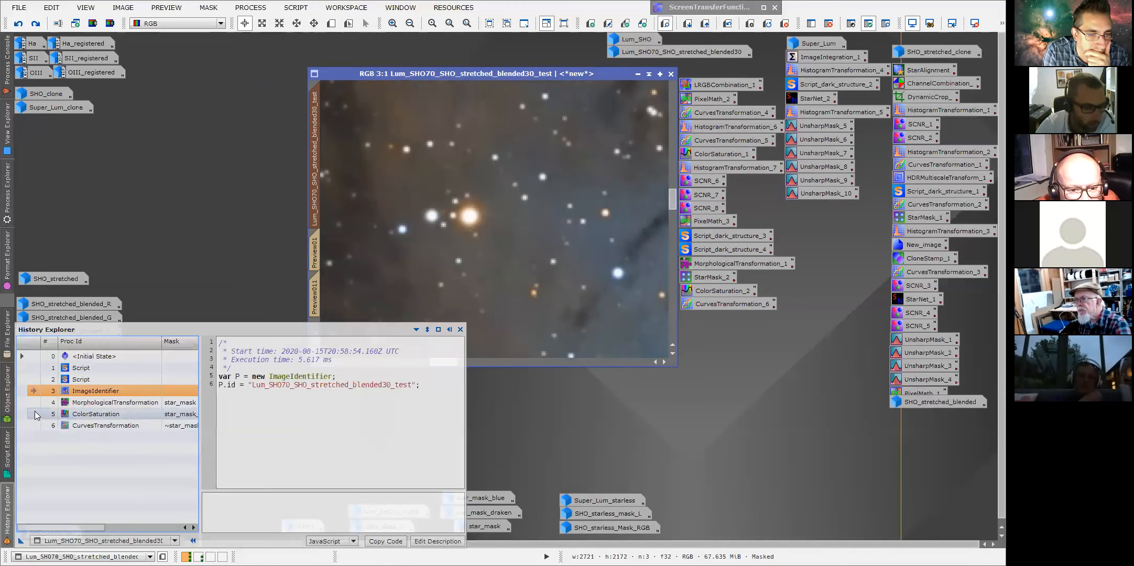
left_click(33, 403)
left_click(33, 403)
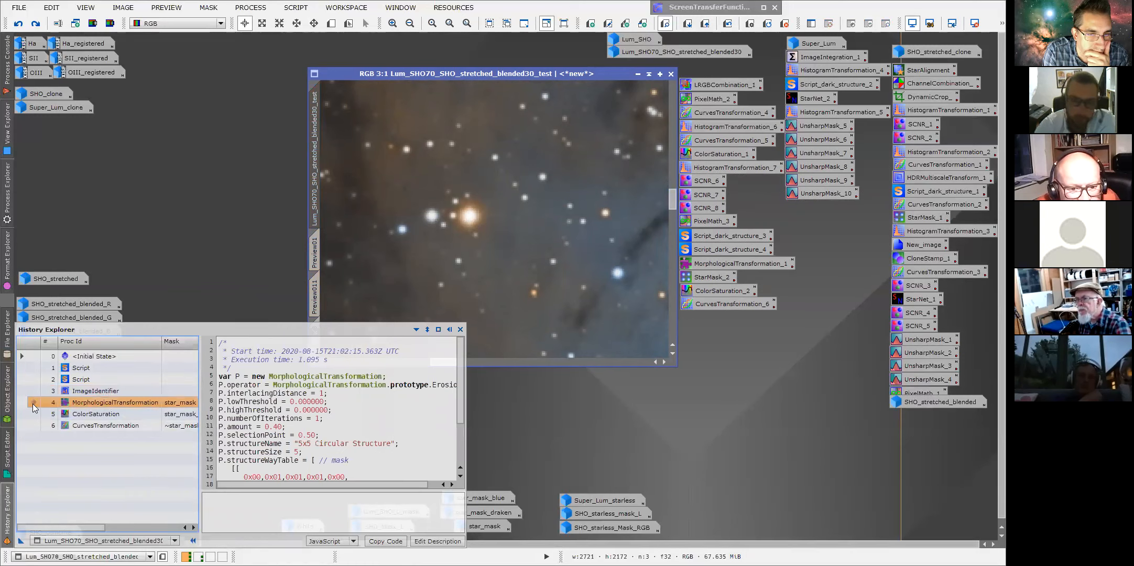
left_click(36, 391)
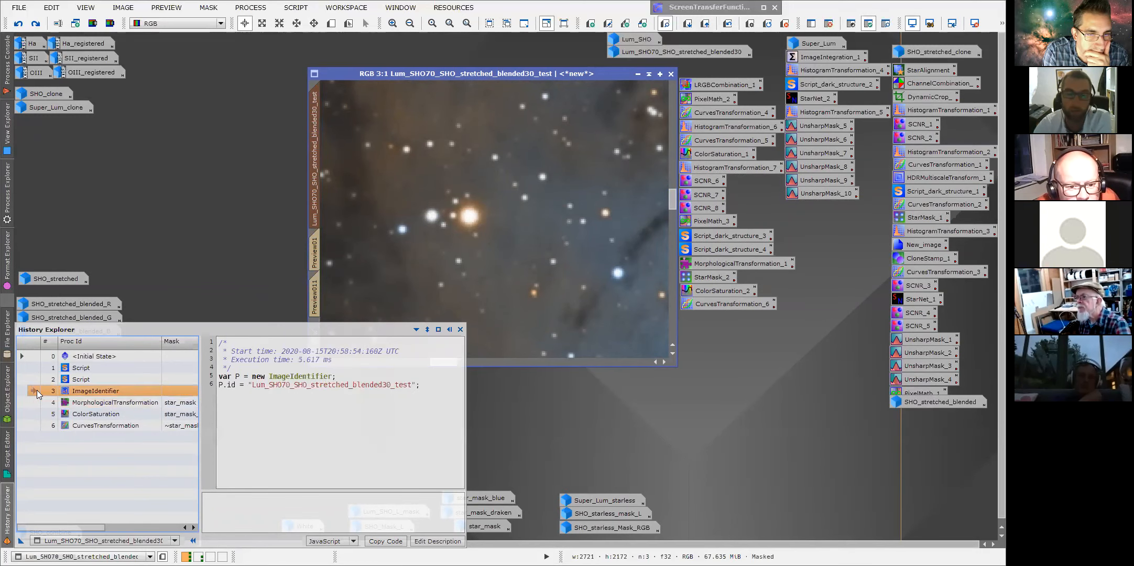
left_click(35, 405)
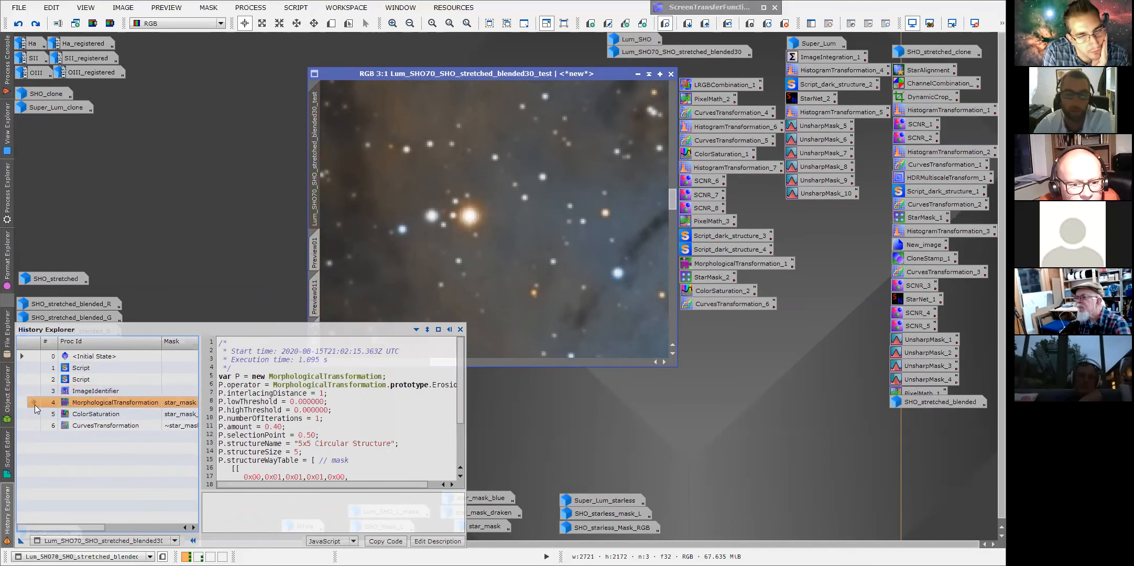
left_click(35, 390)
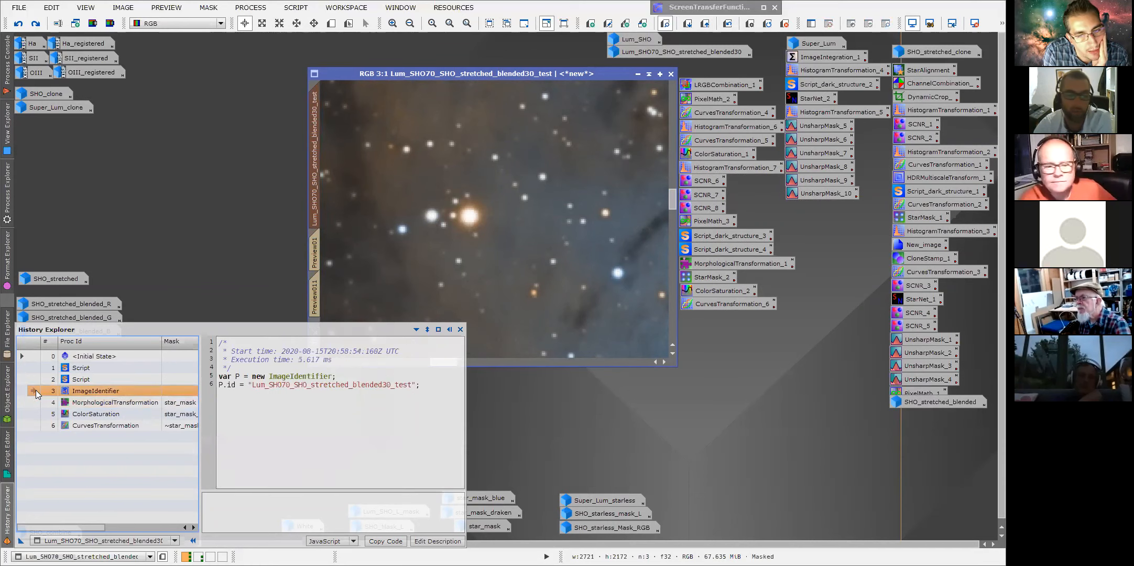
left_click(34, 401)
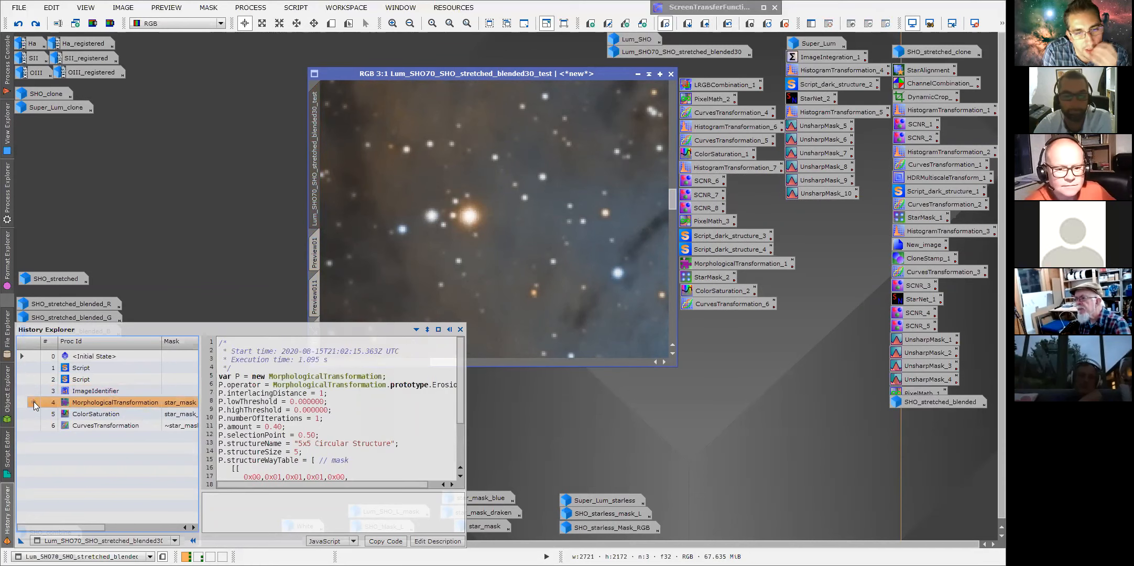
left_click(33, 391)
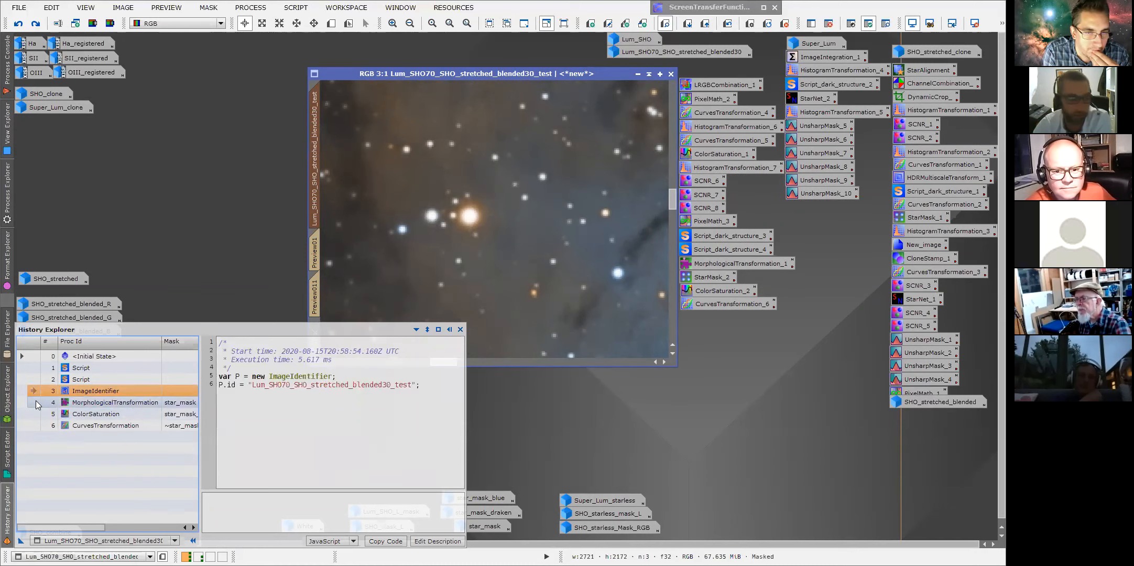
left_click(36, 401)
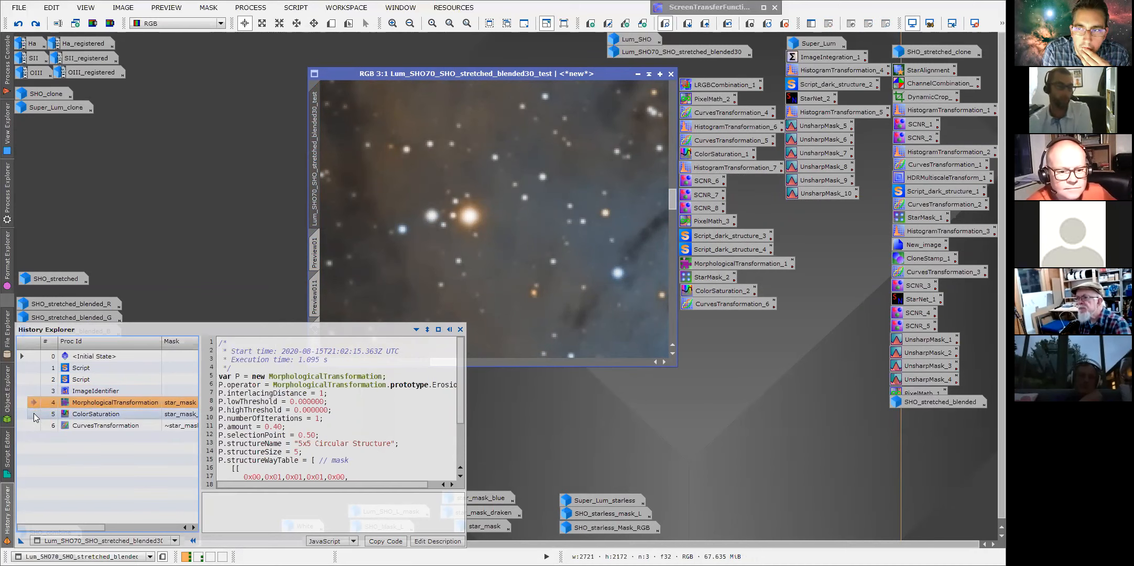
Select the ColorSaturation history state, check its mask, and inspect the star colours zoomed to 3:1.
left_click(34, 413)
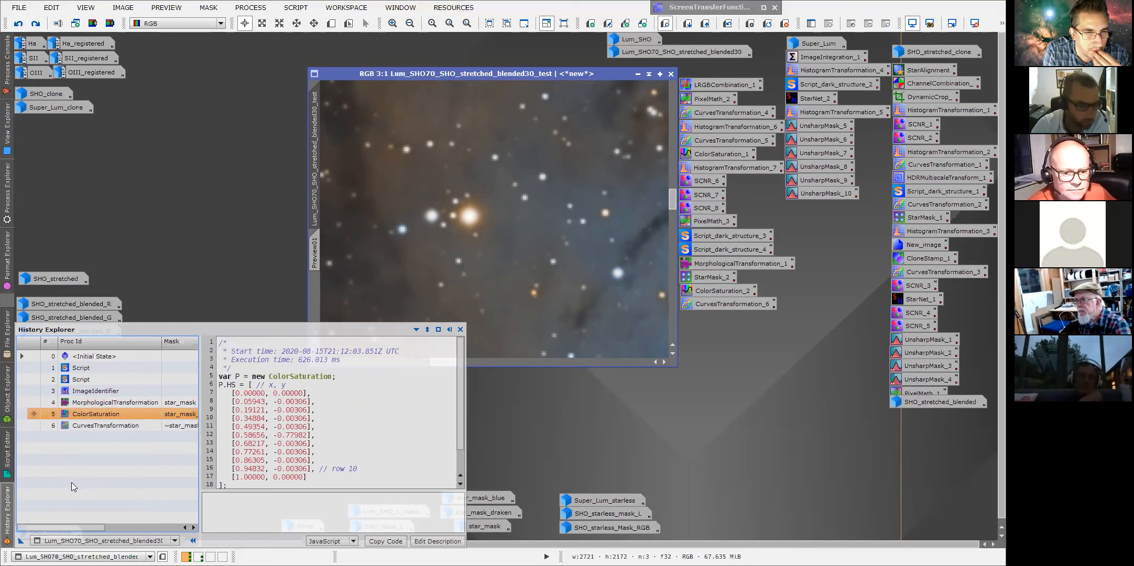
scroll(23, 531, "right", 1)
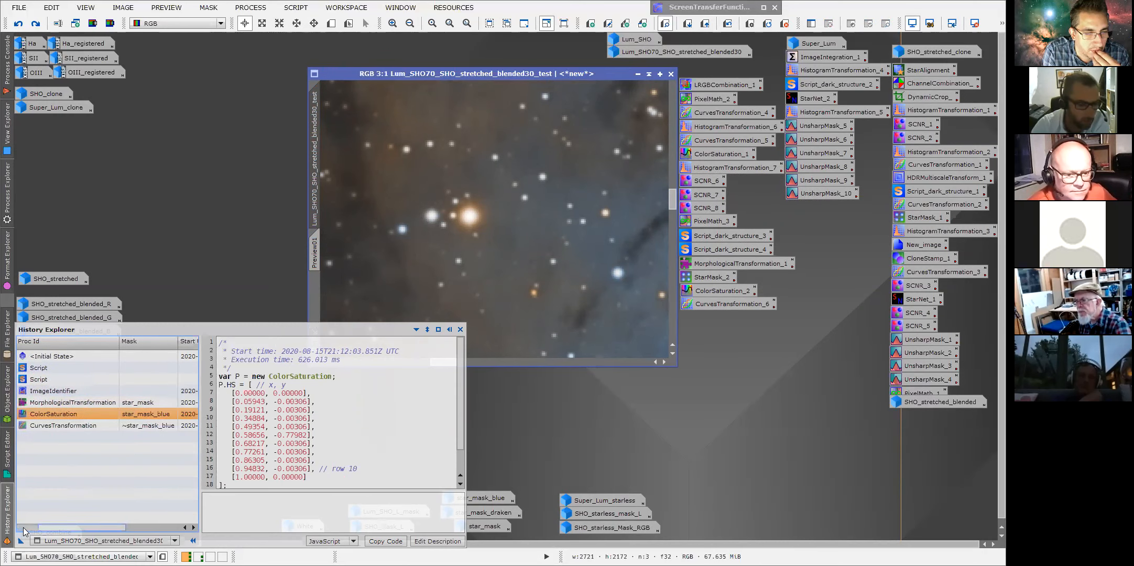
left_click_drag(437, 362, 387, 360)
scroll(385, 309, "down", 4)
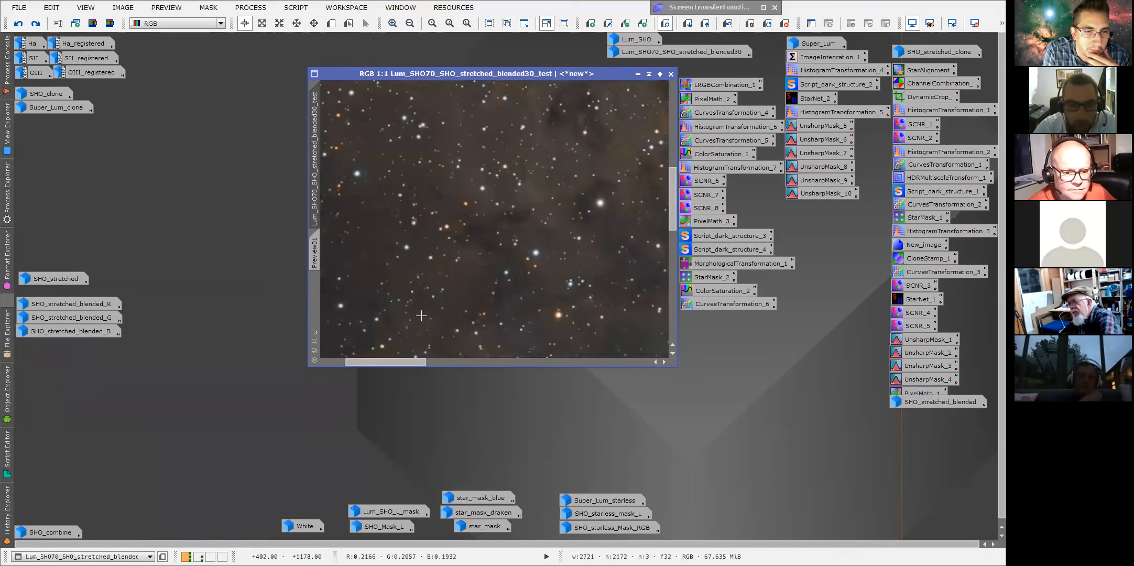
left_click(261, 23)
left_click_drag(340, 168, 374, 223)
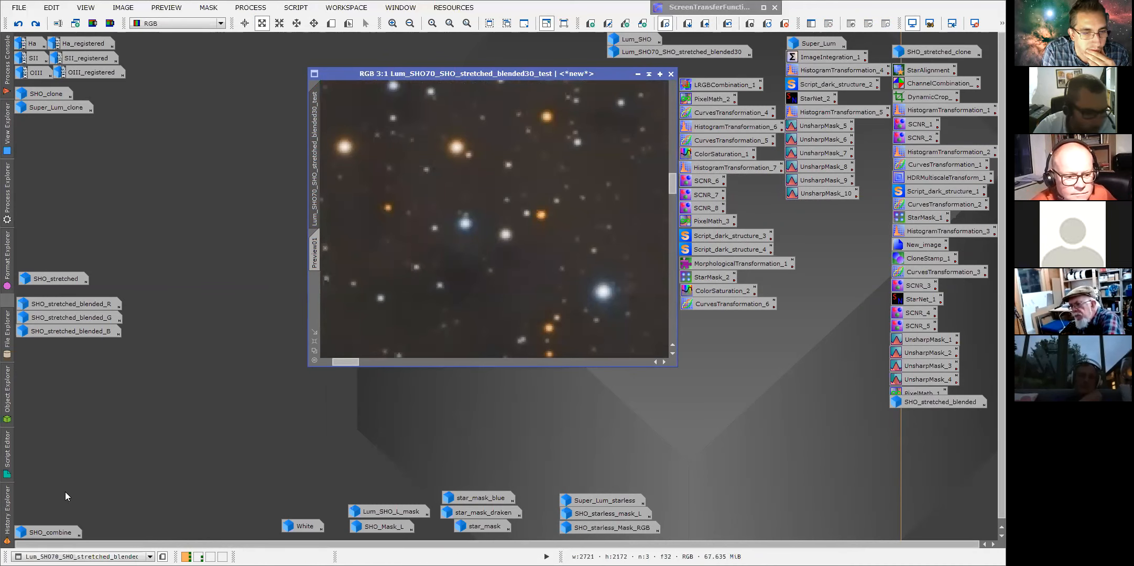
left_click(6, 517)
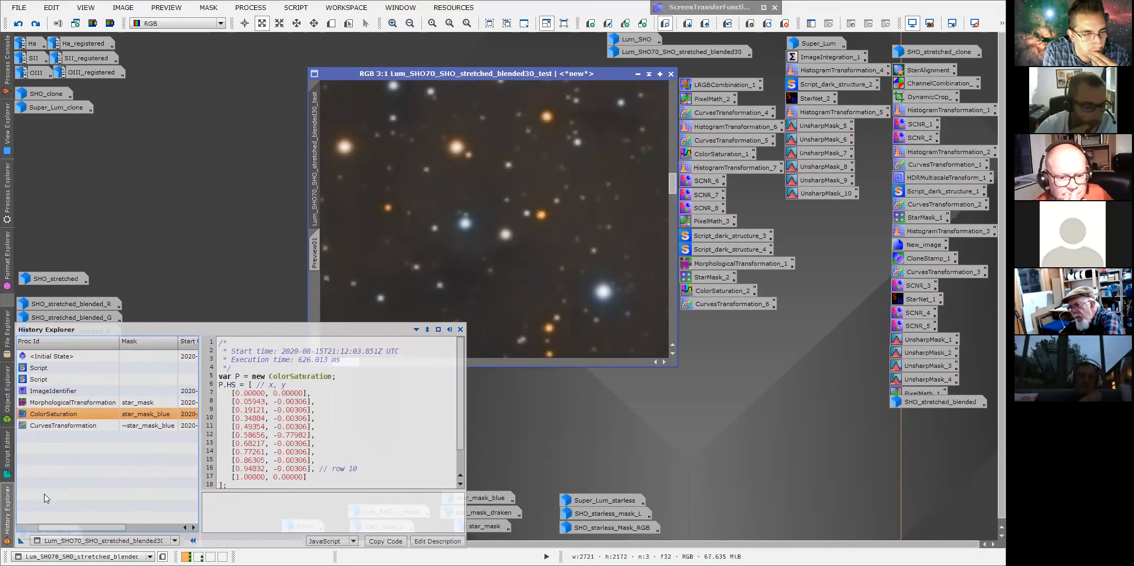
scroll(45, 494, "left", 2)
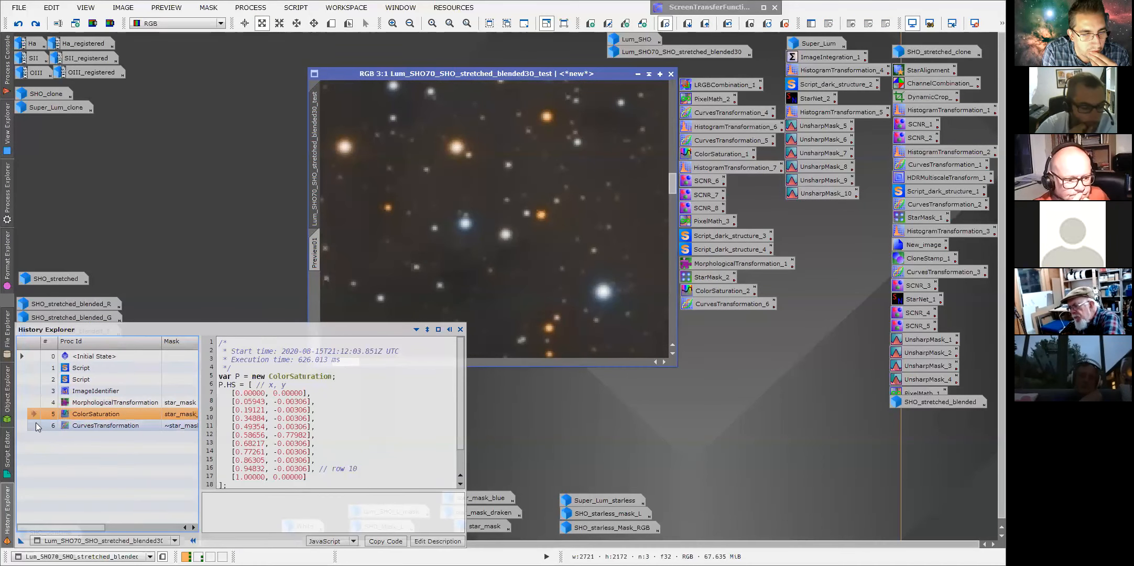
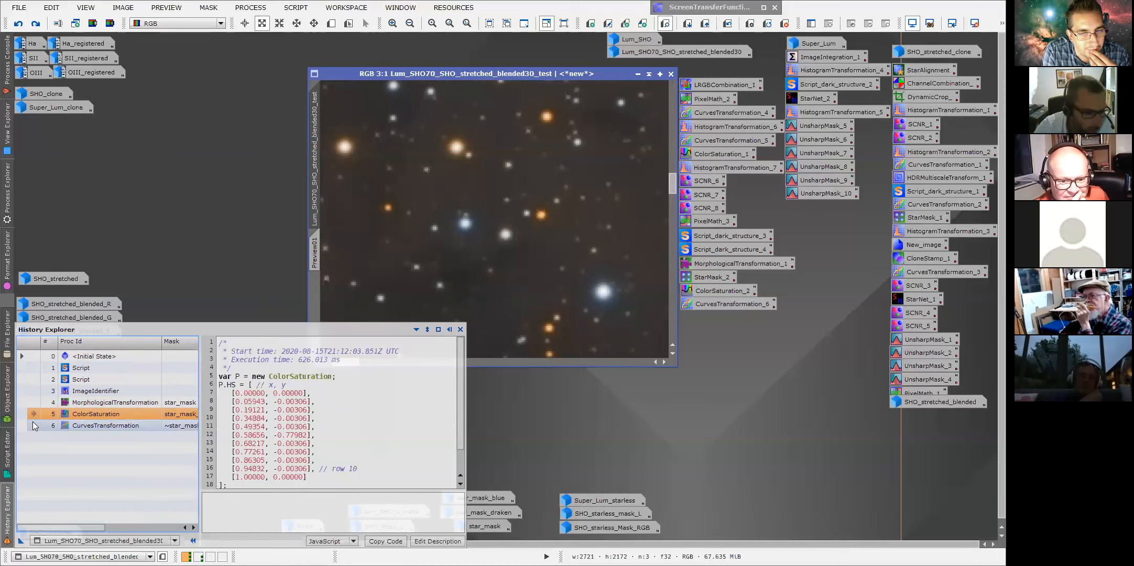
Open the ColorSaturation history state's parameters to review its saturation curve, then close the dialog.
double_click(86, 414)
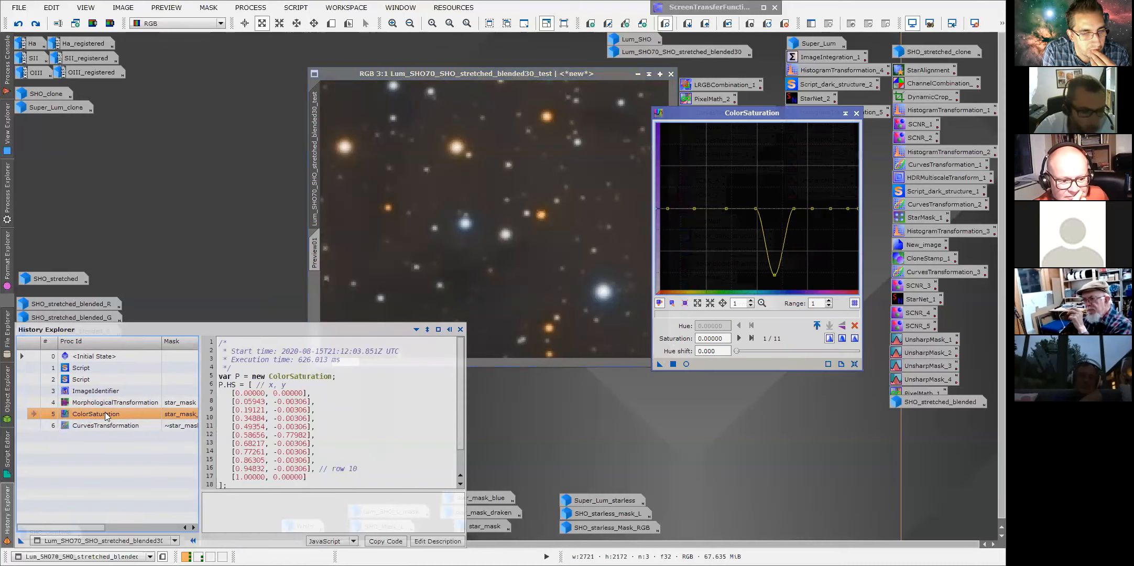
left_click_drag(775, 118, 854, 111)
left_click_drag(503, 78, 450, 79)
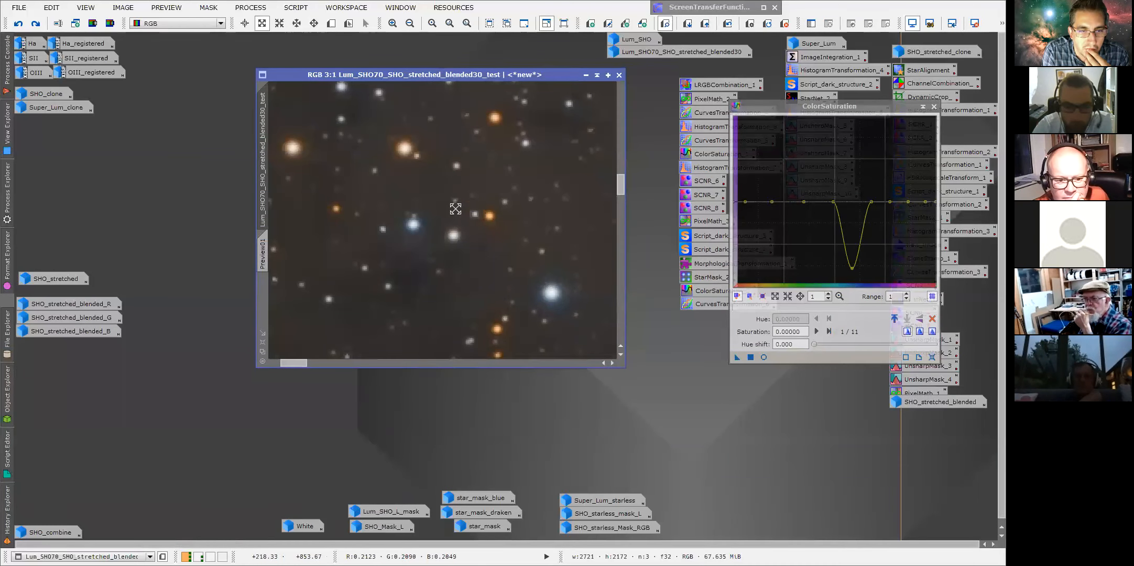
left_click(7, 509)
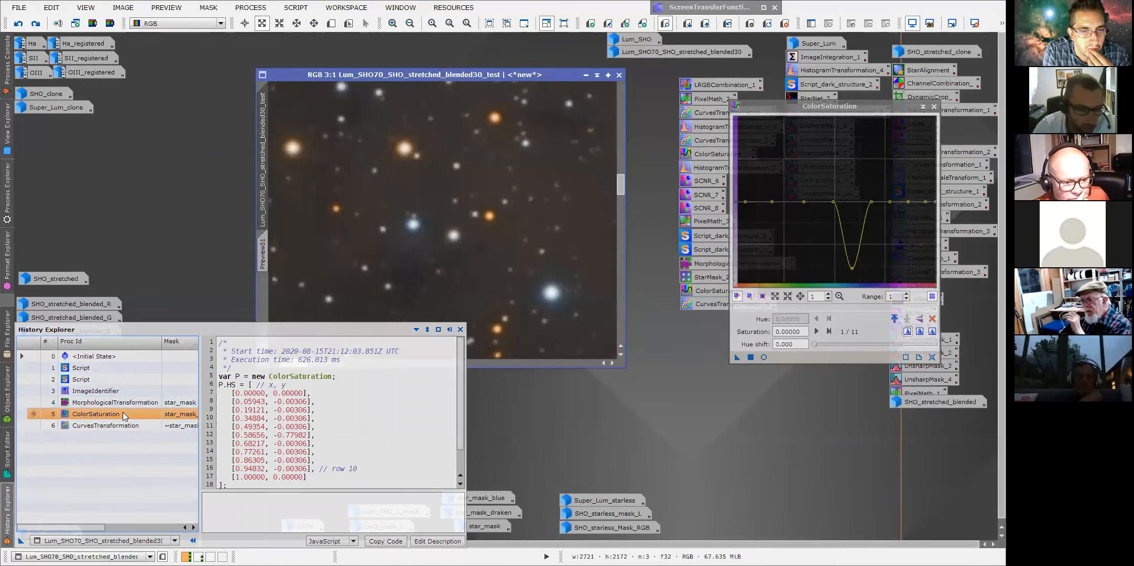
left_click(934, 106)
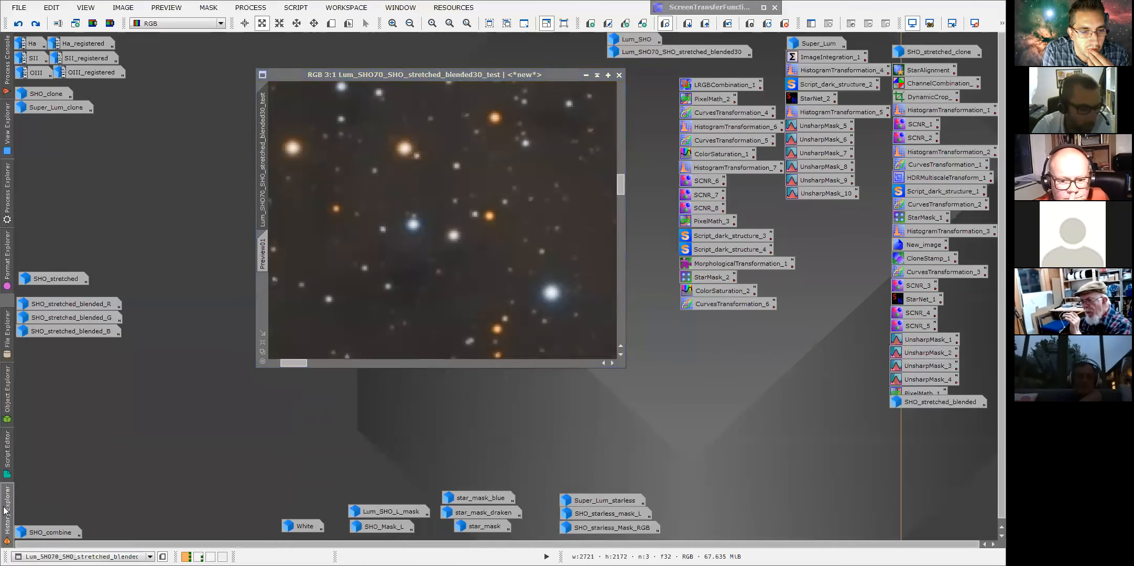
Select the CurvesTransformation history state and open its parameters to review the curve, then close it.
mouse_move(4, 507)
left_click(30, 426)
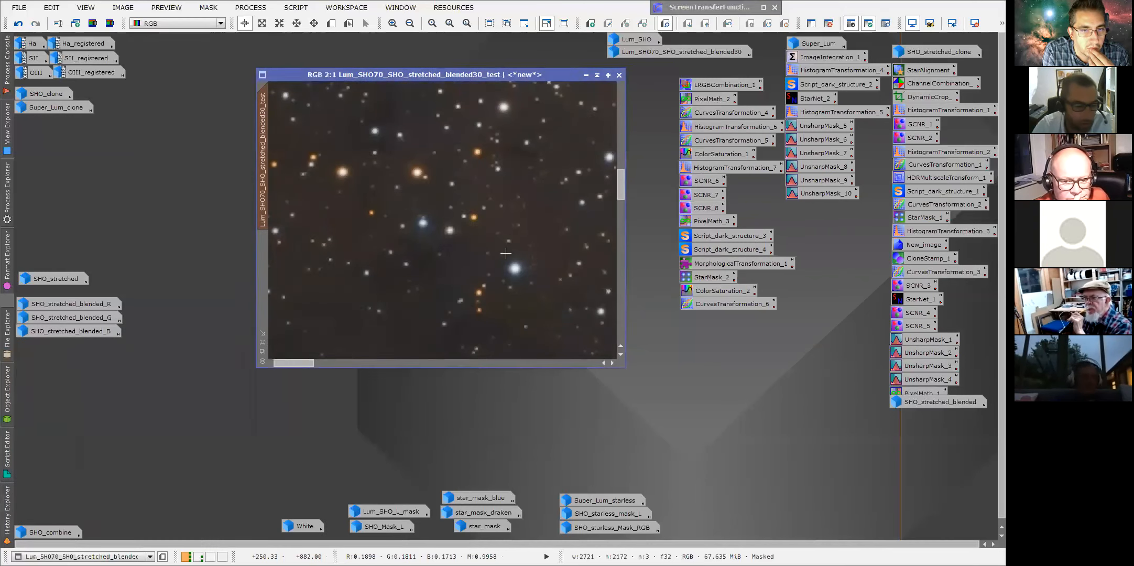
mouse_move(4, 520)
left_click_drag(88, 521, 119, 435)
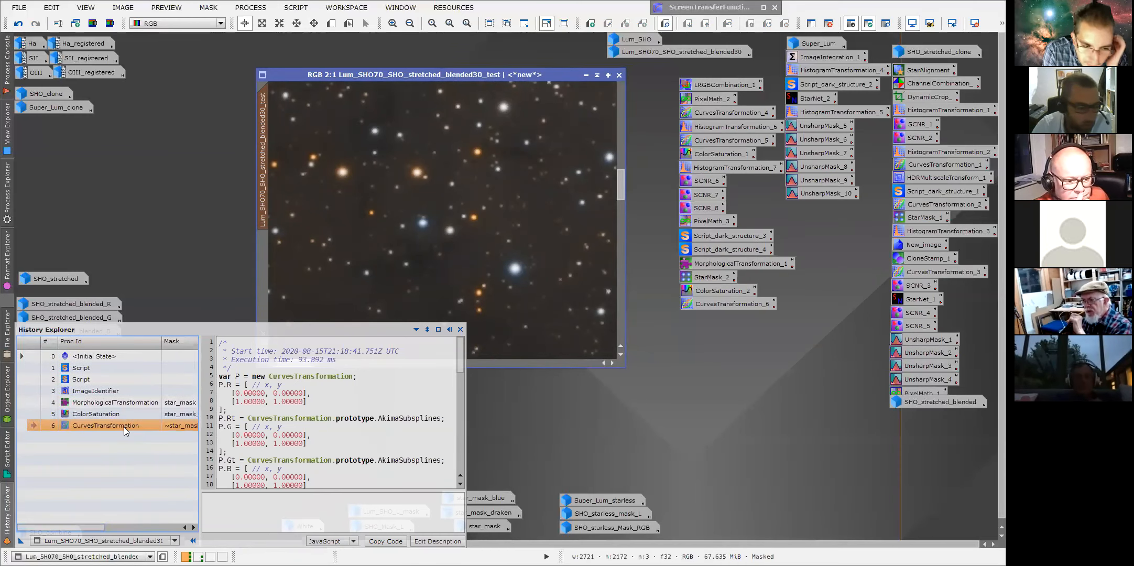
double_click(125, 426)
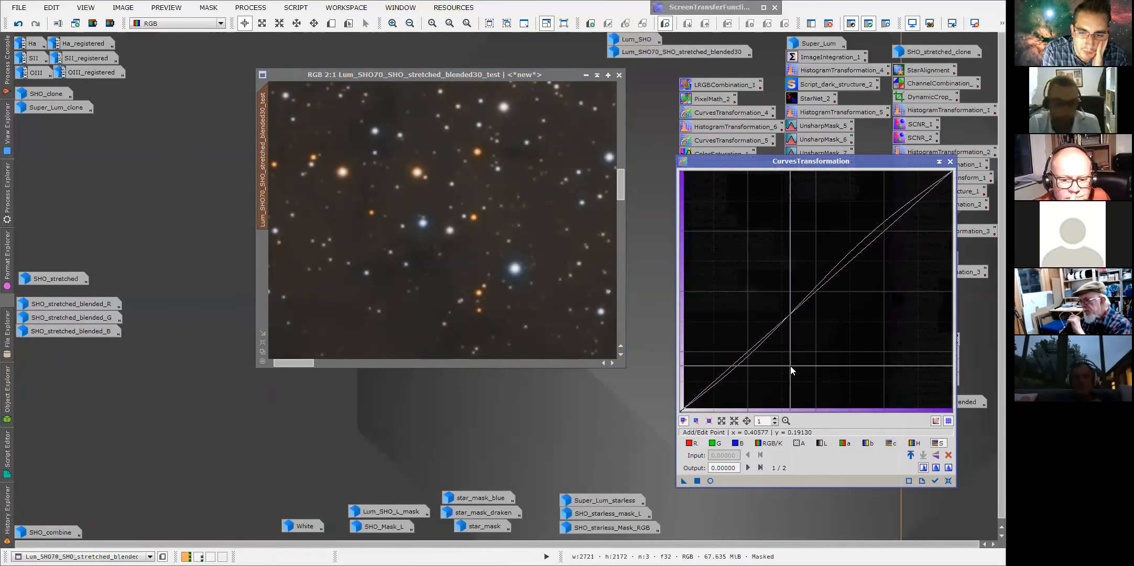
left_click(950, 162)
Examine the whole Eagle Nebula test image maximized at several zoom levels, then restore its window.
scroll(418, 277, "down", 2)
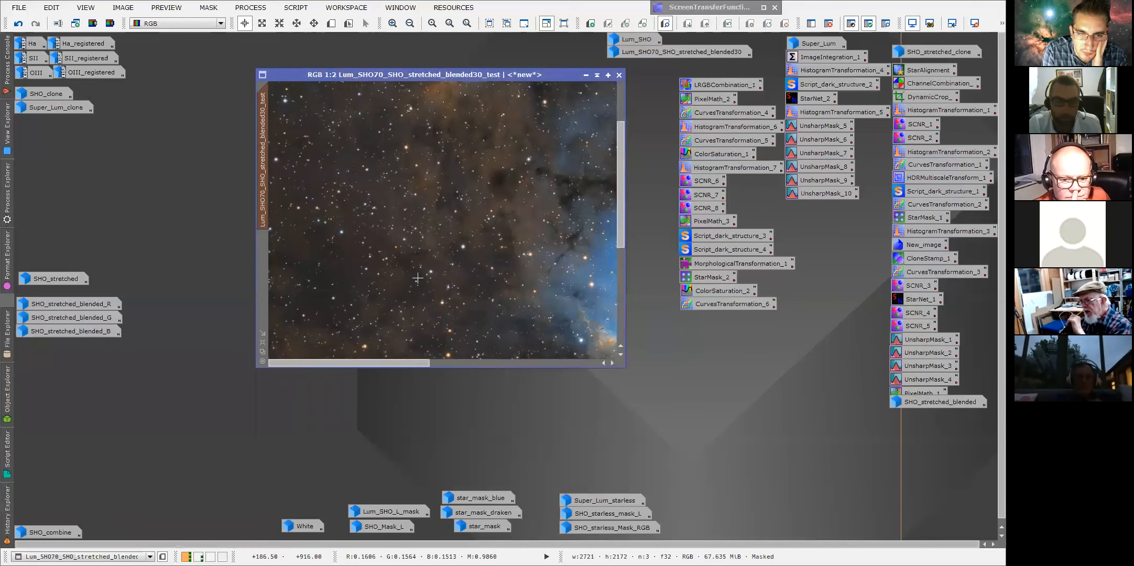
scroll(418, 277, "down", 1)
scroll(493, 210, "down", 2)
scroll(563, 139, "up", 1)
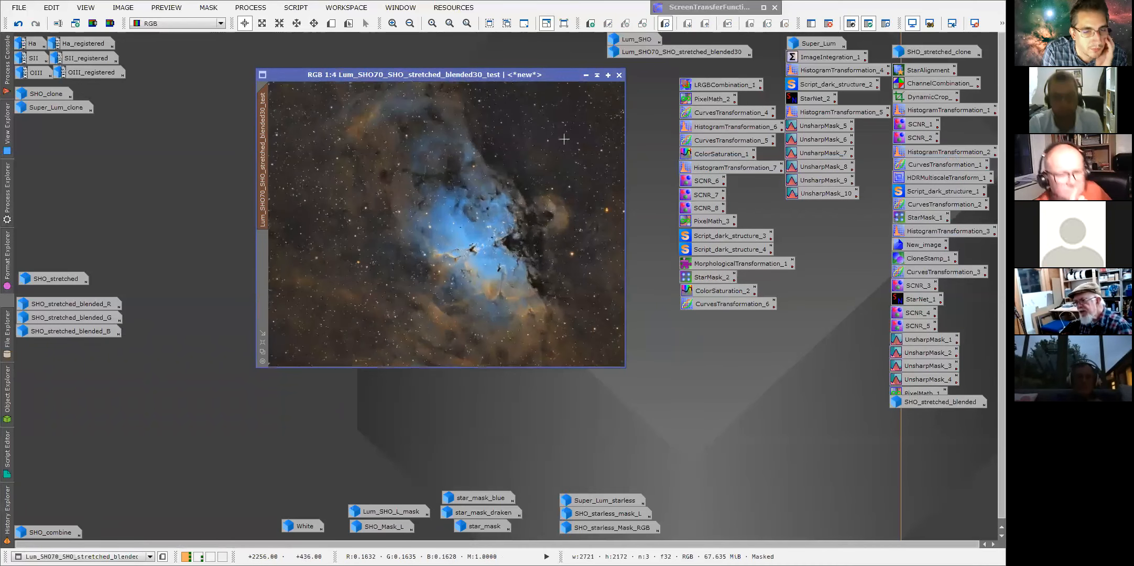
left_click(607, 75)
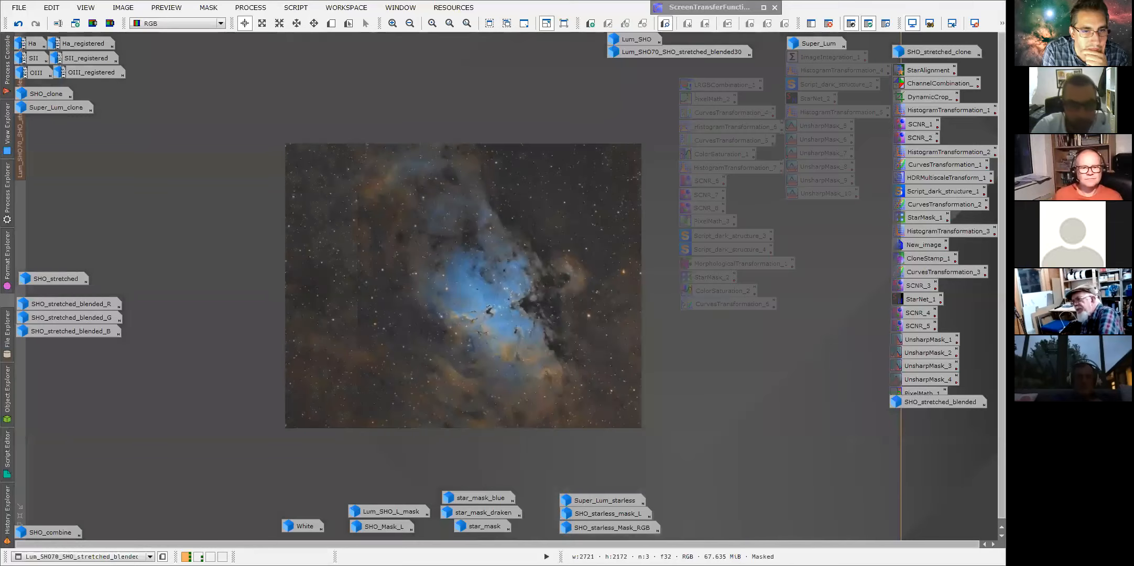
scroll(477, 306, "up", 1)
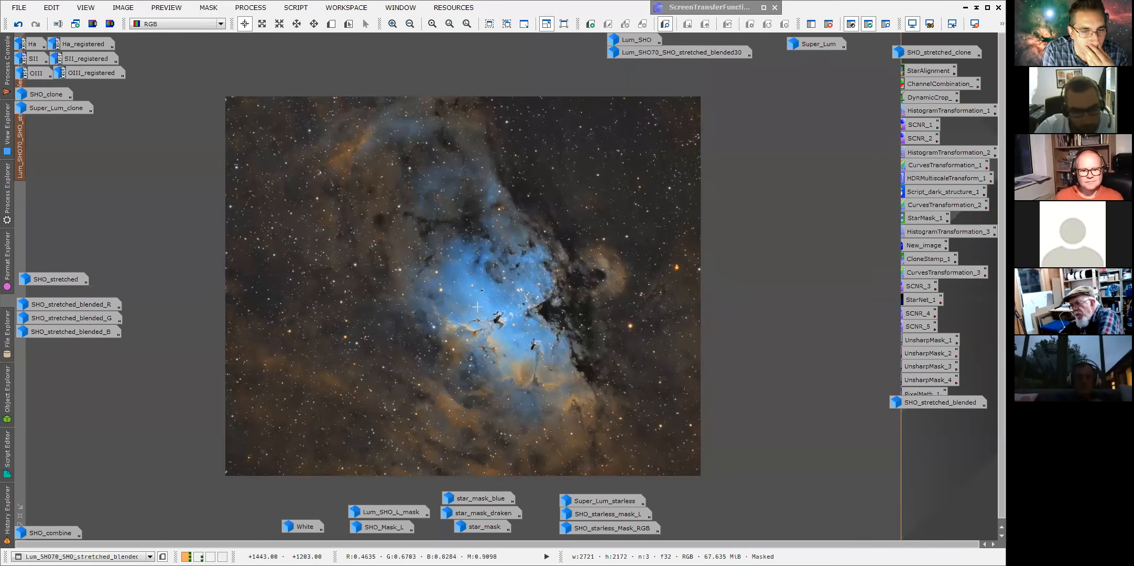
scroll(530, 346, "up", 1)
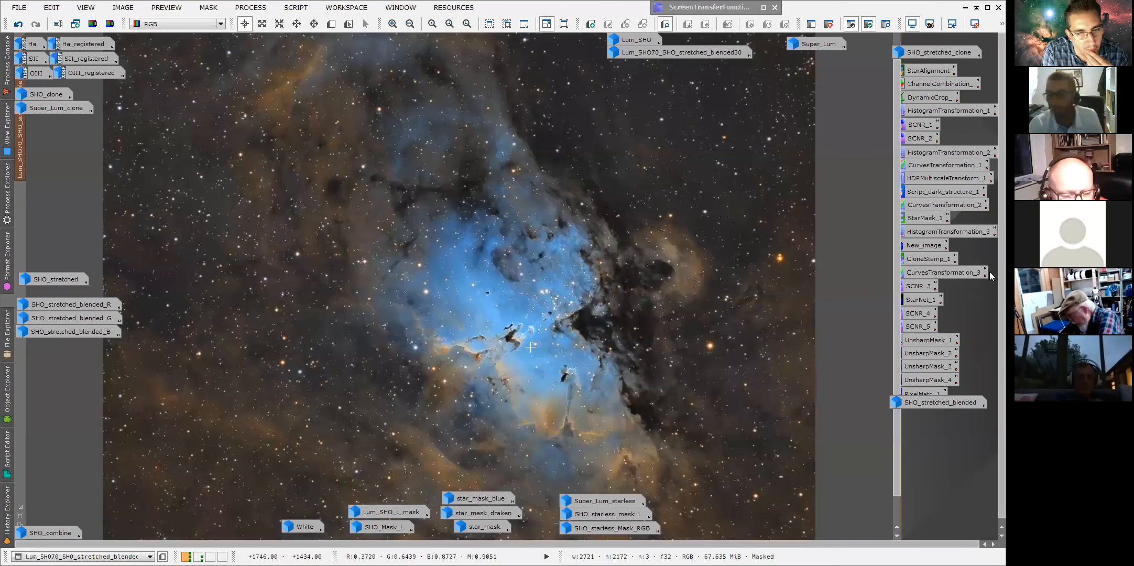
scroll(530, 347, "up", 1)
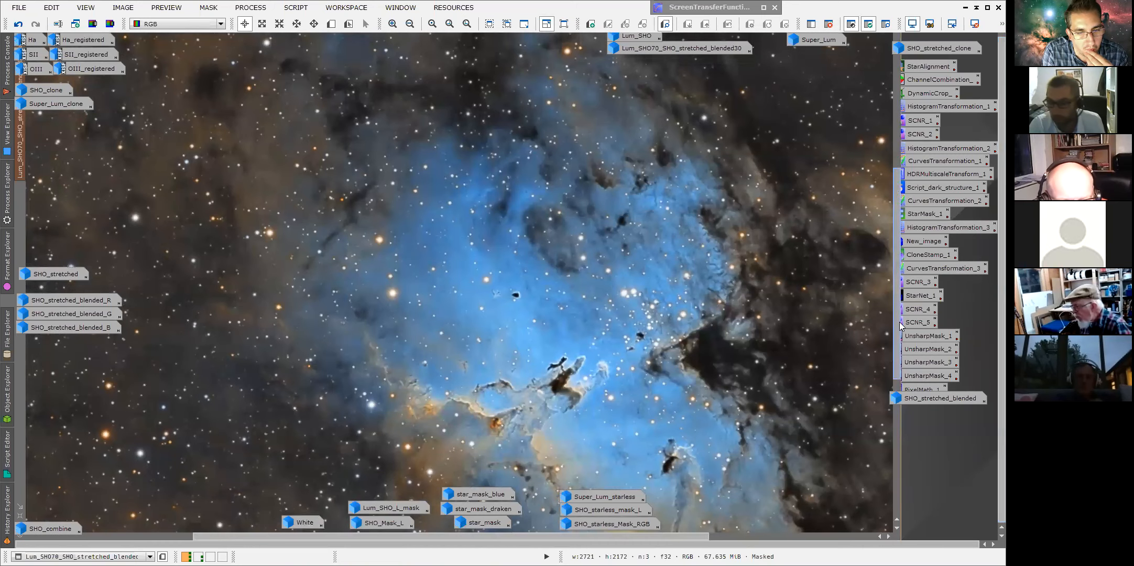
left_click_drag(897, 326, 896, 369)
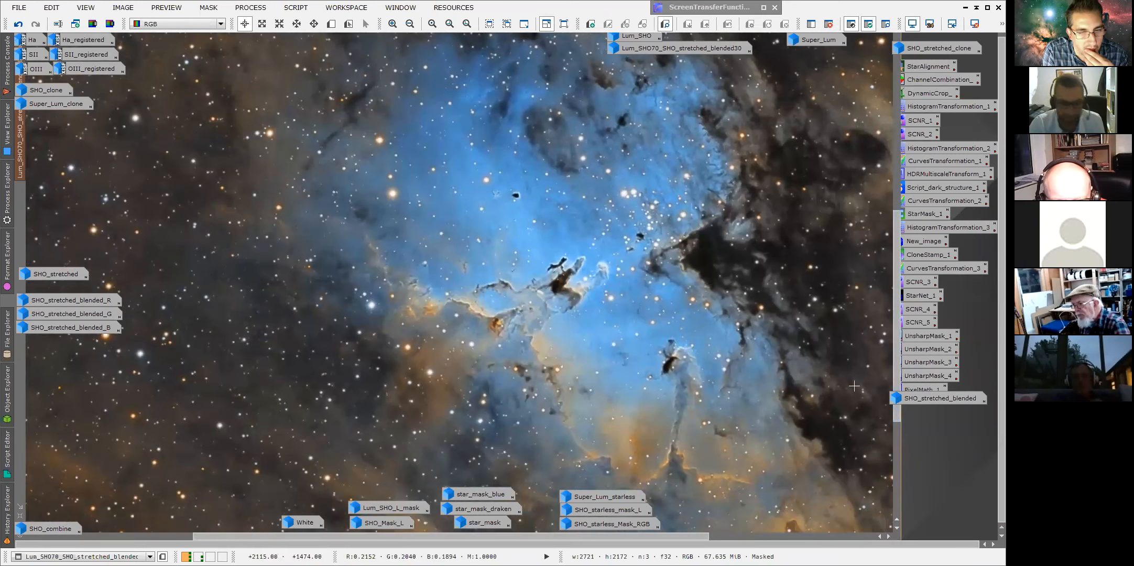
left_click_drag(524, 544, 525, 544)
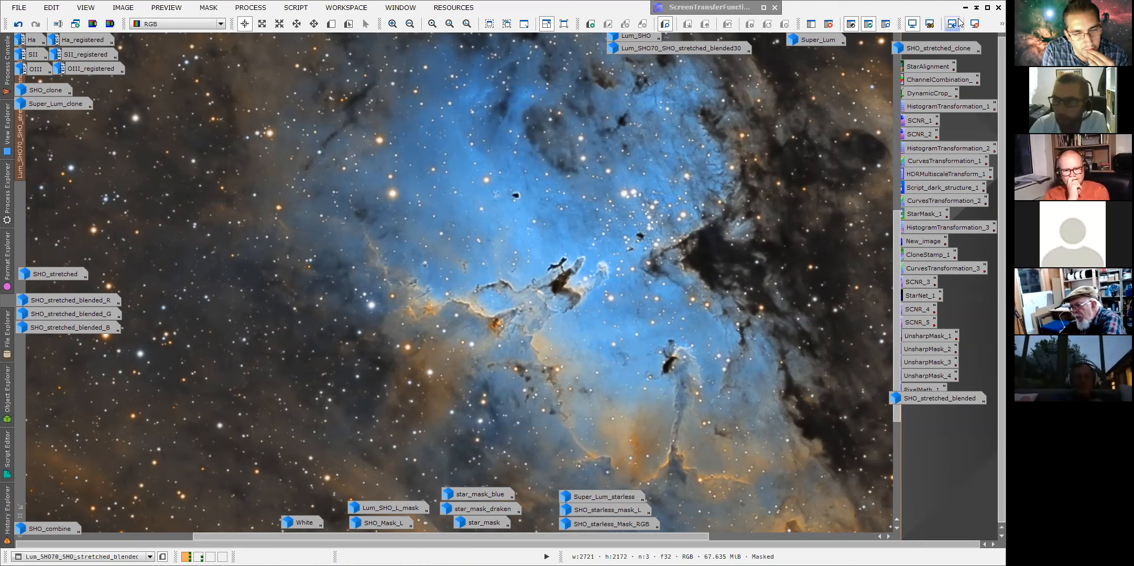
scroll(623, 316, "down", 1)
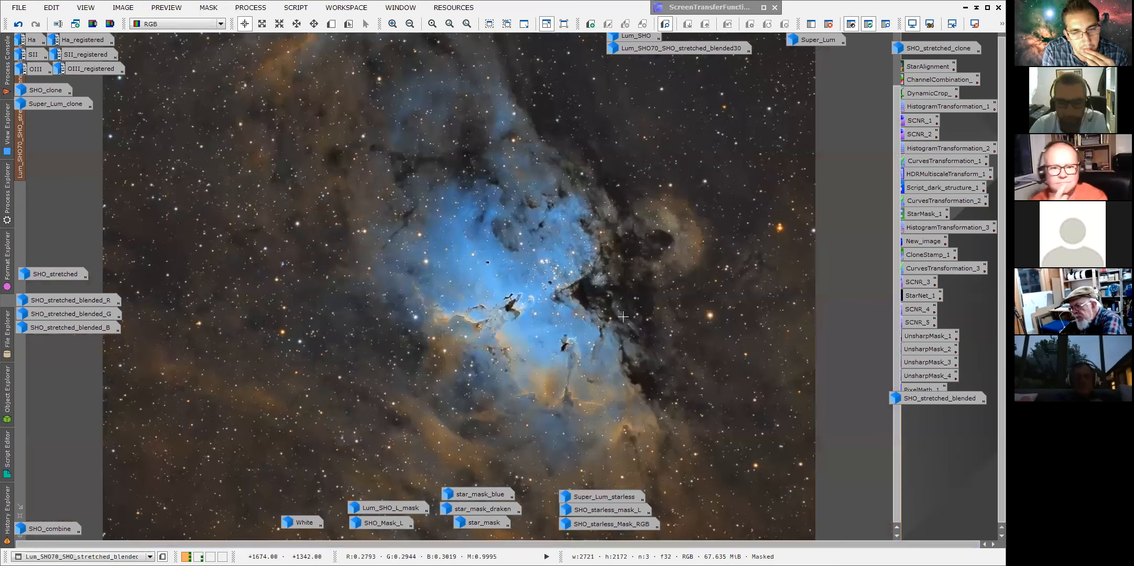
scroll(622, 316, "up", 1)
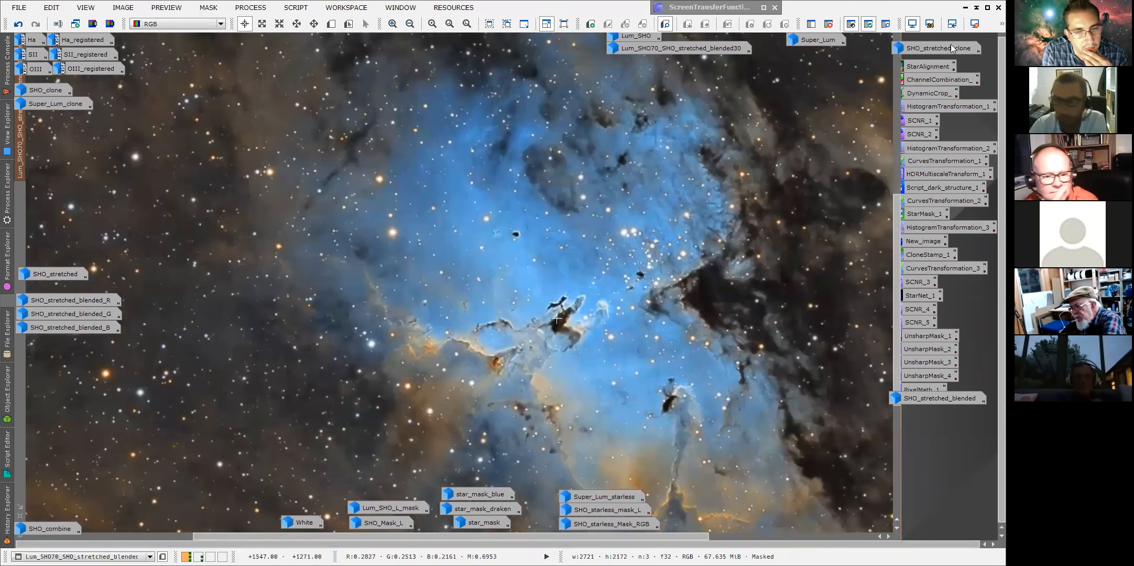
left_click(986, 8)
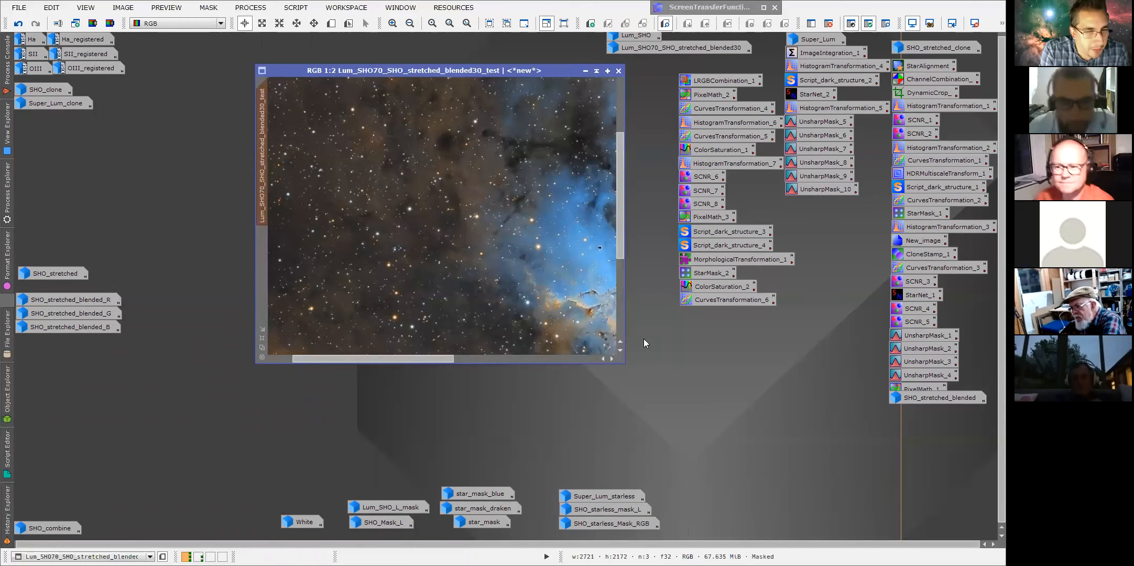
Open the SHO_stretched_blended image and compare it side by side with the test image at 1:2.
scroll(480, 284, "down", 1)
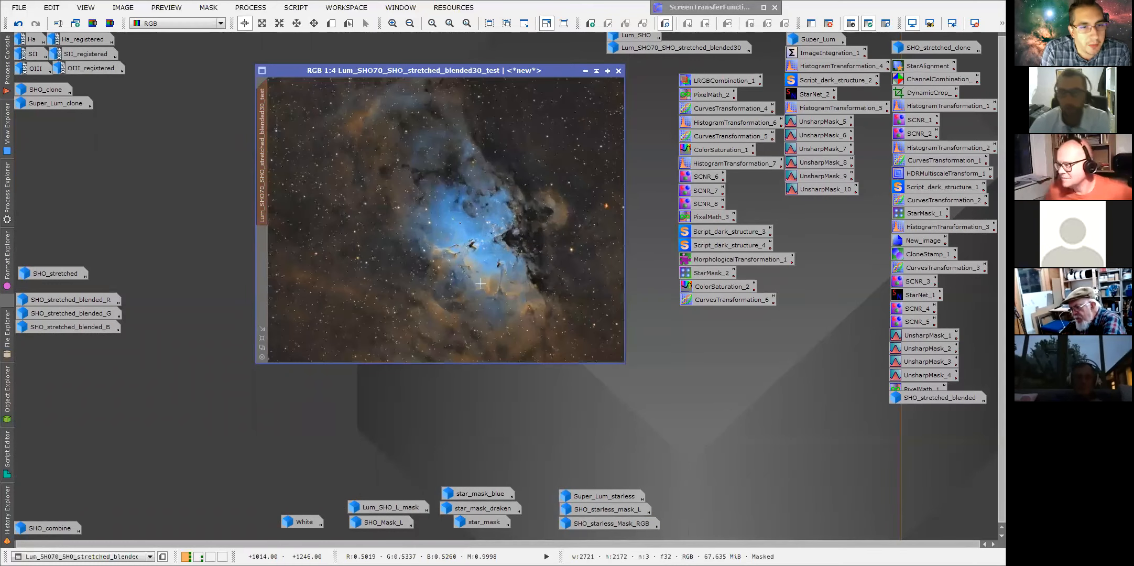
left_click_drag(411, 70, 343, 75)
scroll(363, 202, "up", 1)
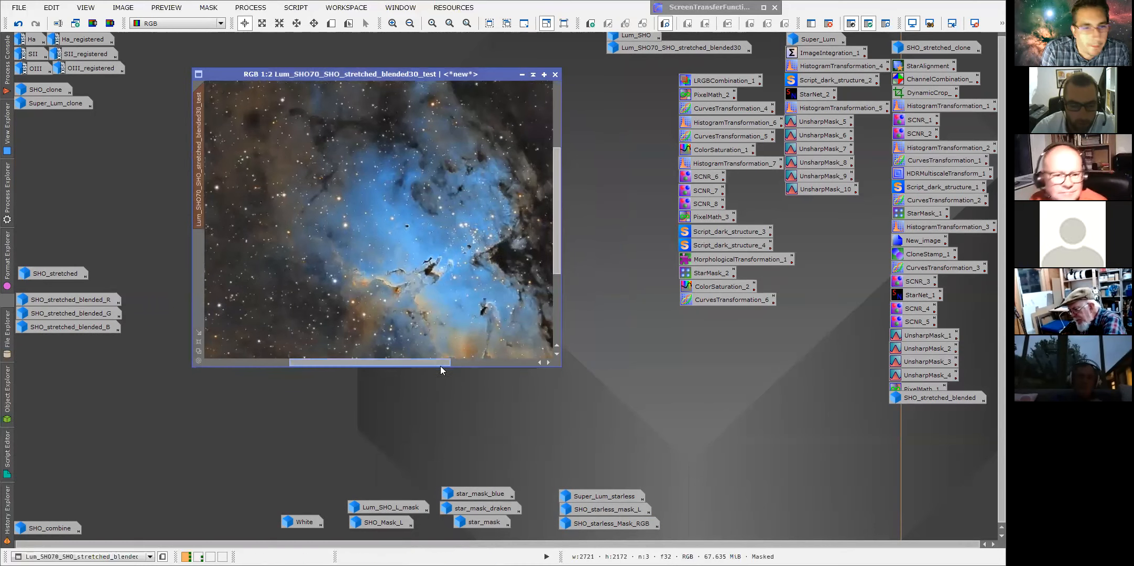
left_click_drag(440, 366, 458, 366)
left_click_drag(554, 259, 553, 299)
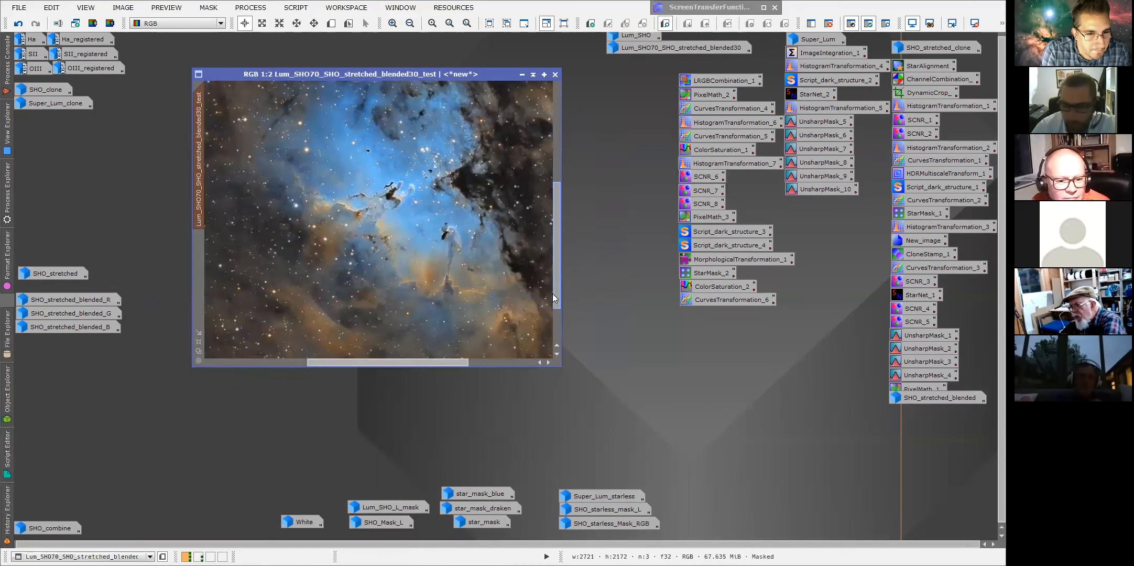
double_click(904, 398)
left_click_drag(545, 175, 885, 74)
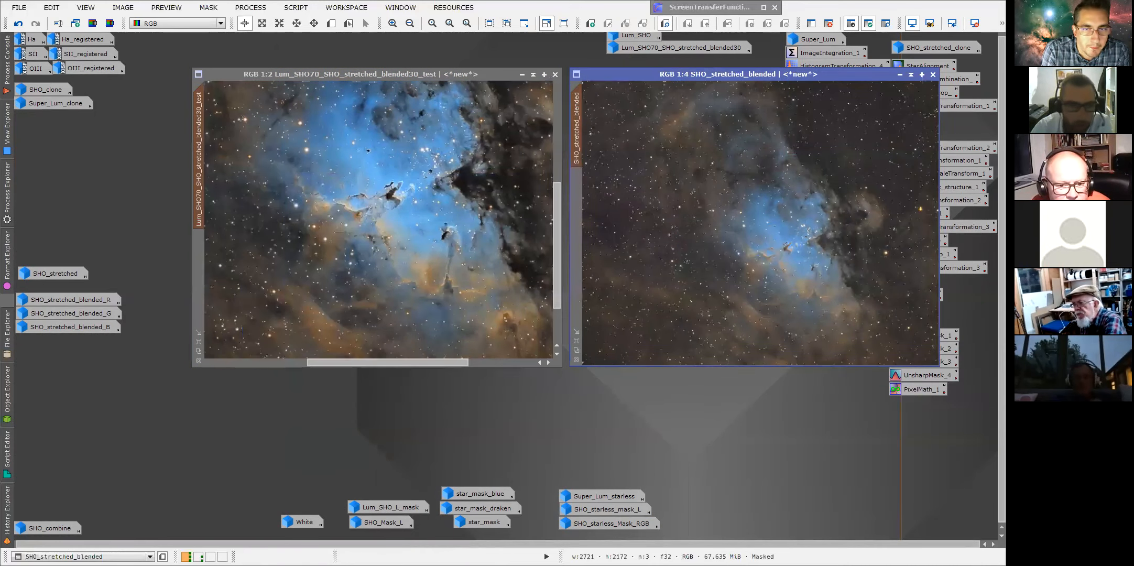
left_click_drag(450, 74, 388, 74)
scroll(266, 247, "down", 2)
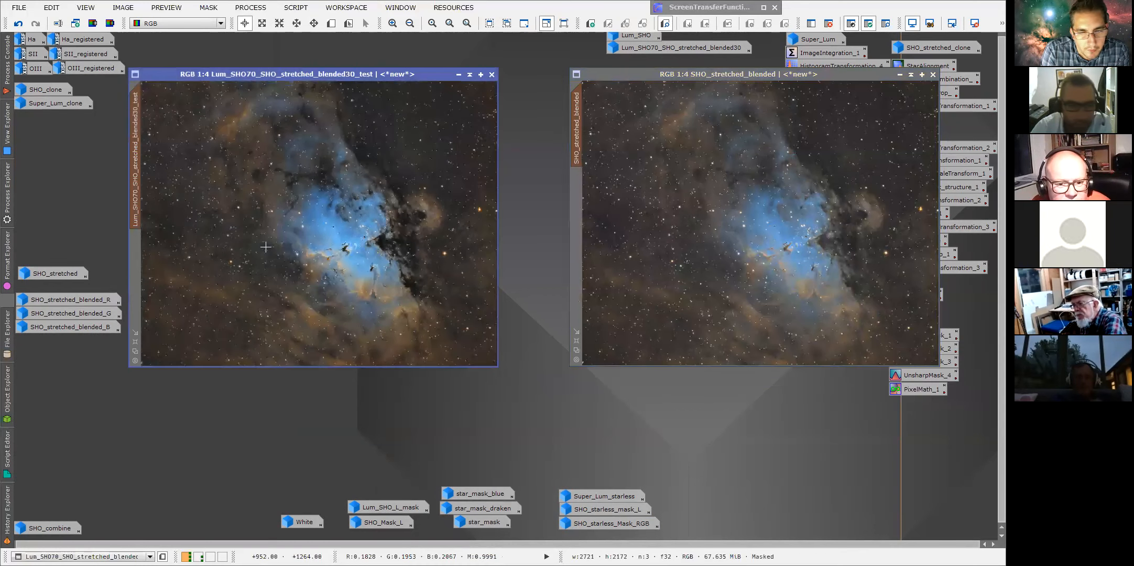
scroll(266, 247, "up", 2)
scroll(693, 265, "up", 1)
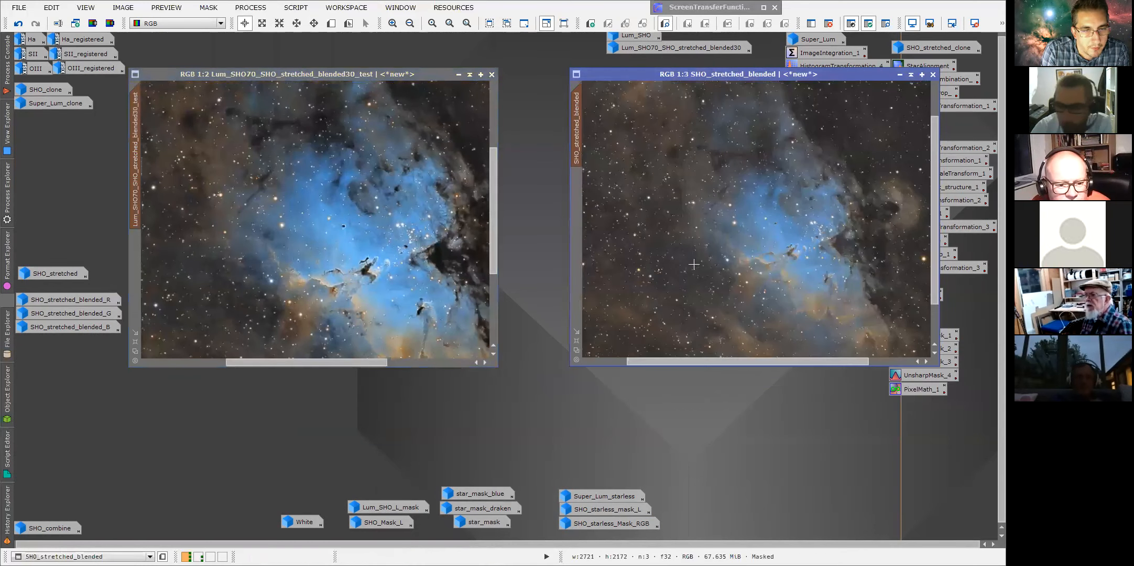
scroll(693, 265, "up", 1)
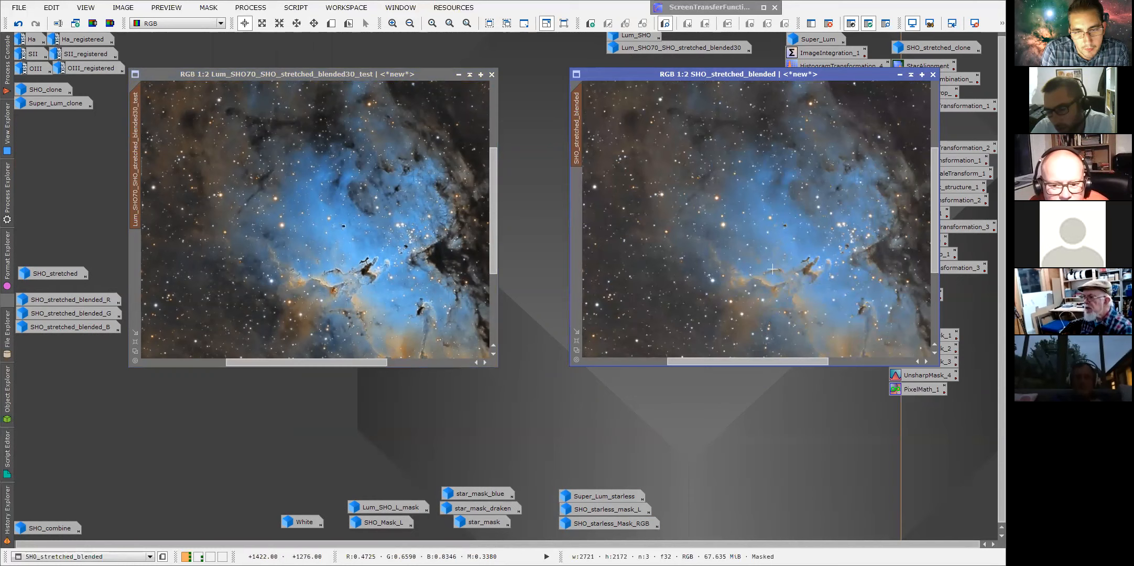
left_click_drag(701, 78, 630, 79)
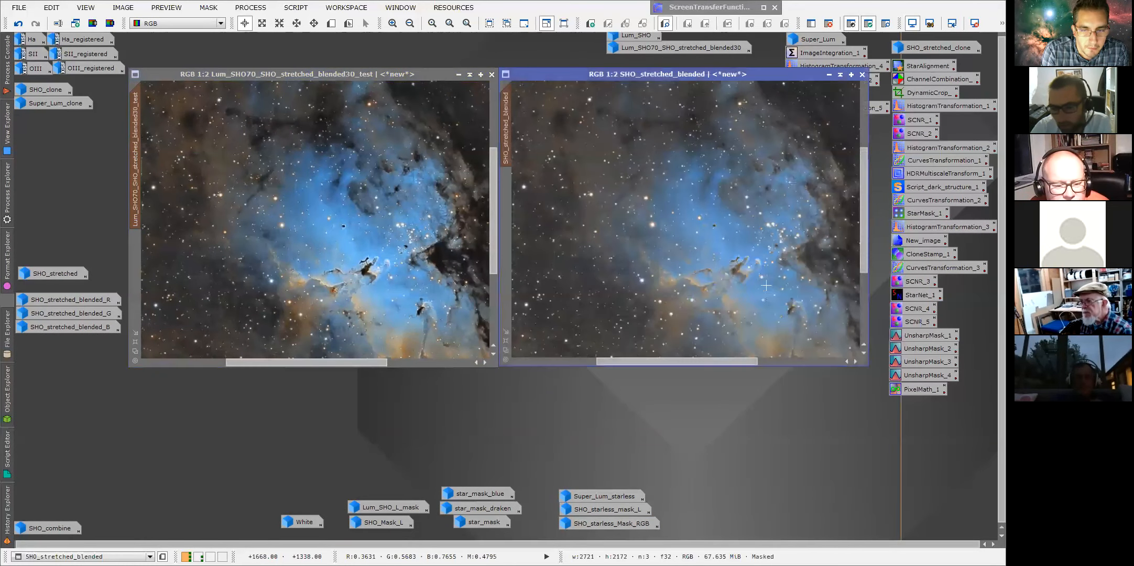
Open the PixelMath_1 icon to view its blending expression and copy the SHO_stretched_blended image's identifier.
double_click(914, 389)
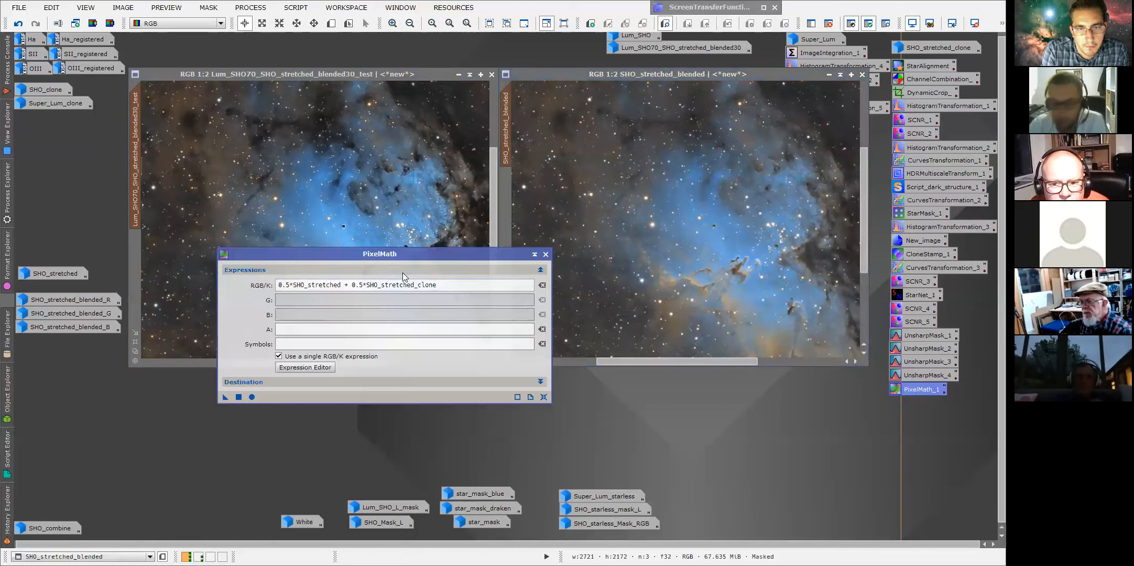
left_click_drag(403, 256, 815, 377)
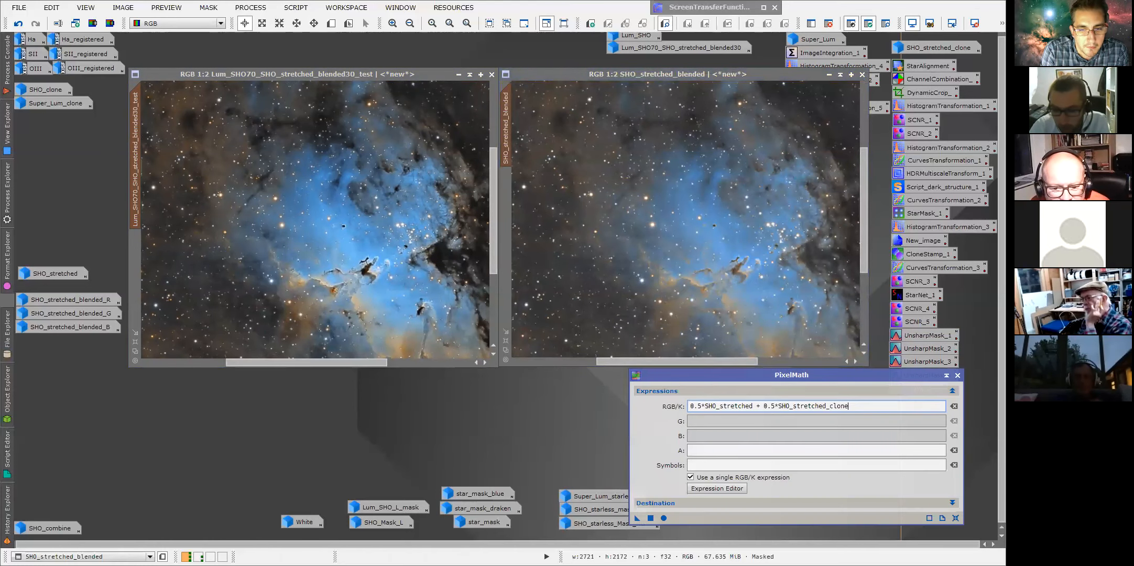
double_click(506, 139)
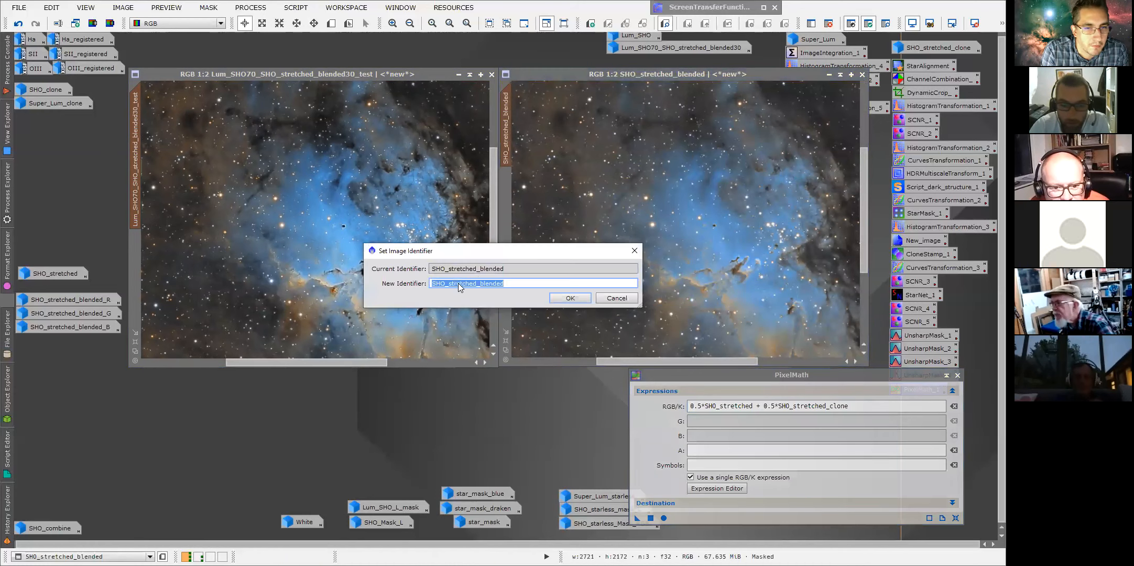
right_click(458, 282)
left_click(485, 334)
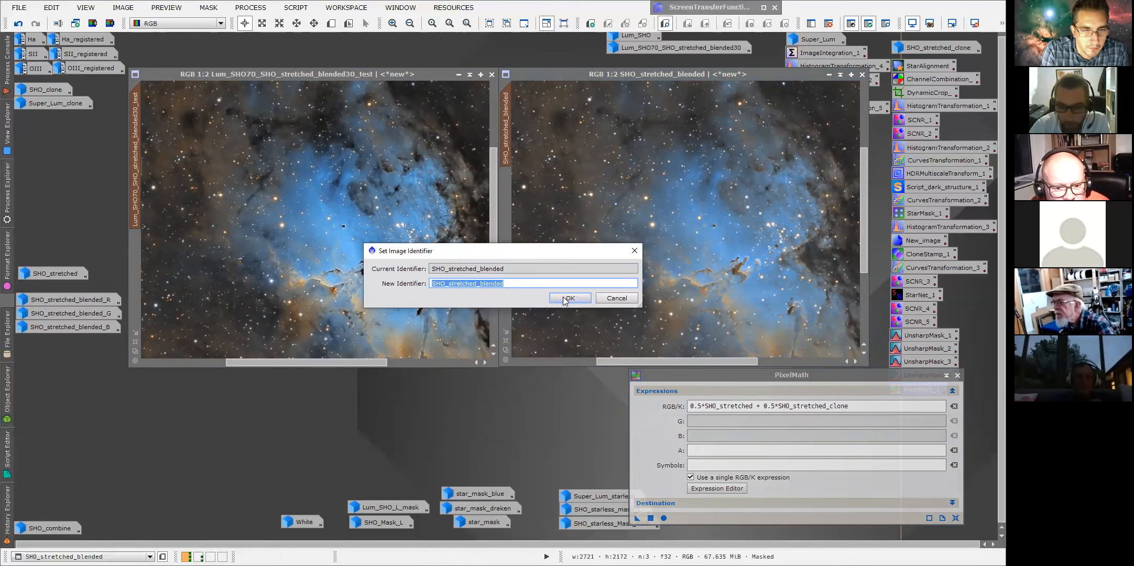
left_click(563, 297)
Replace the first term of the PixelMath expression with SHO_stretched_blended.
left_click(708, 407)
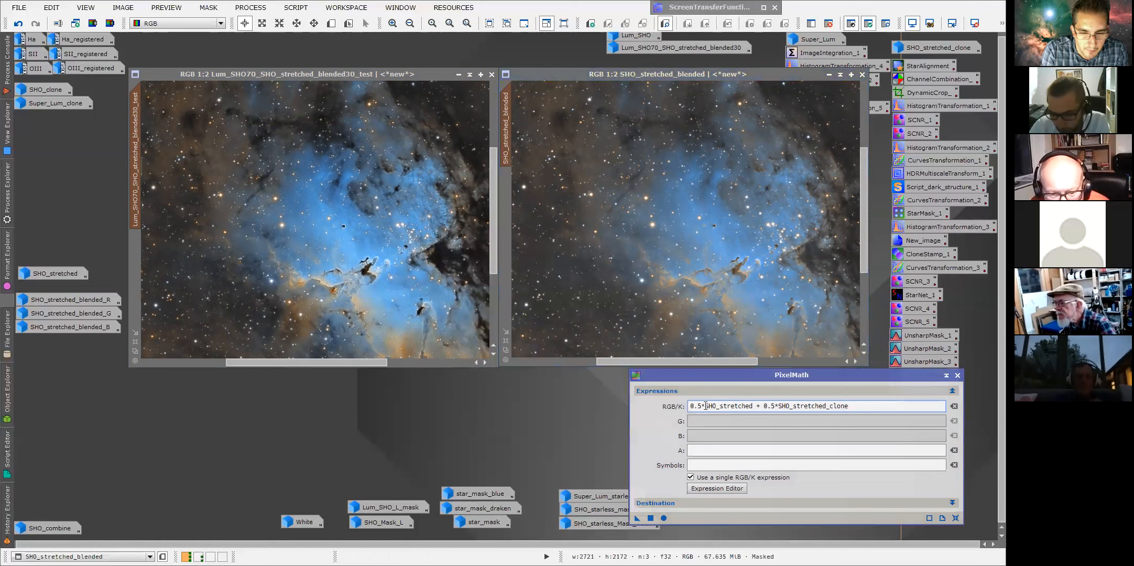
left_click_drag(716, 405, 752, 407)
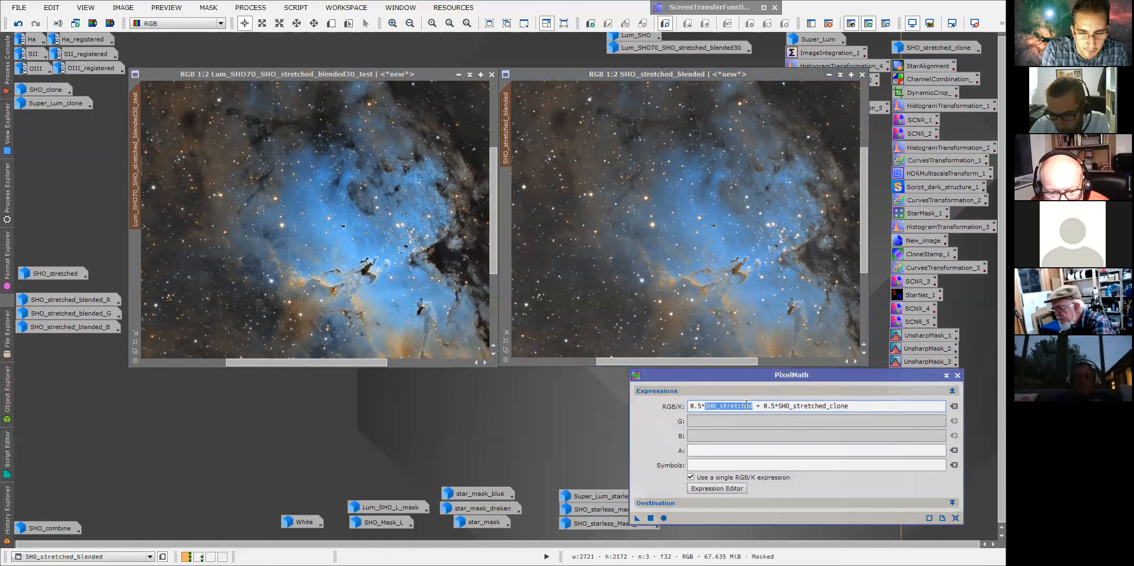
right_click(747, 408)
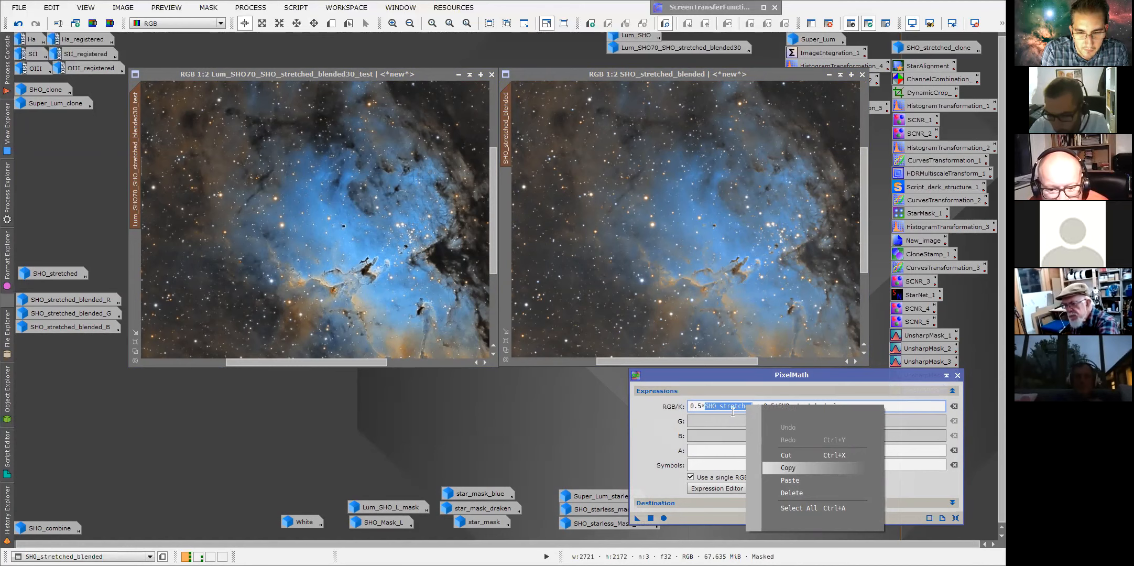
left_click(786, 468)
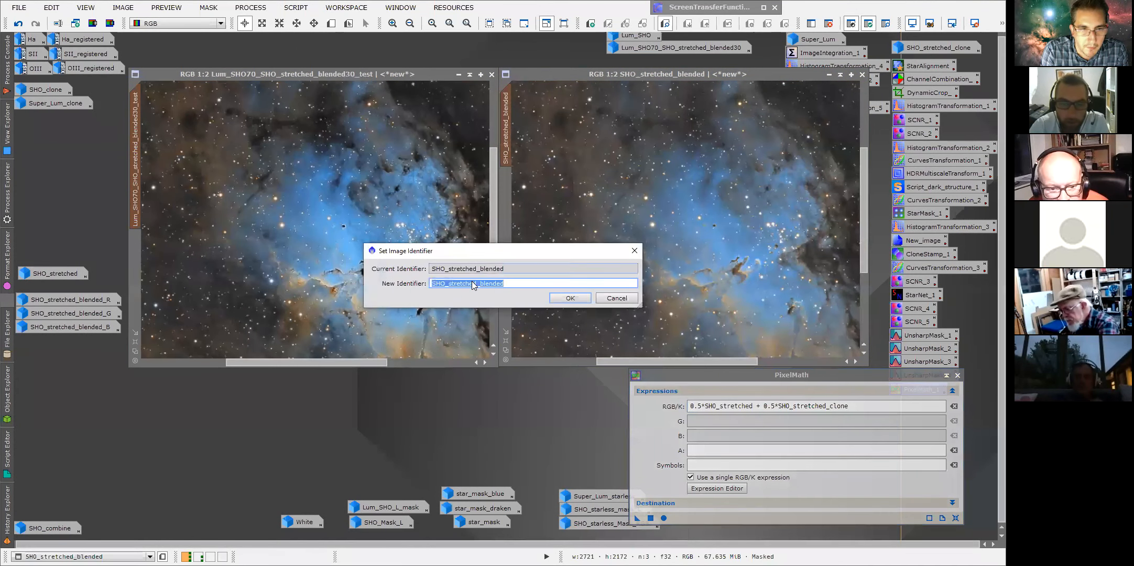
right_click(471, 282)
left_click(504, 333)
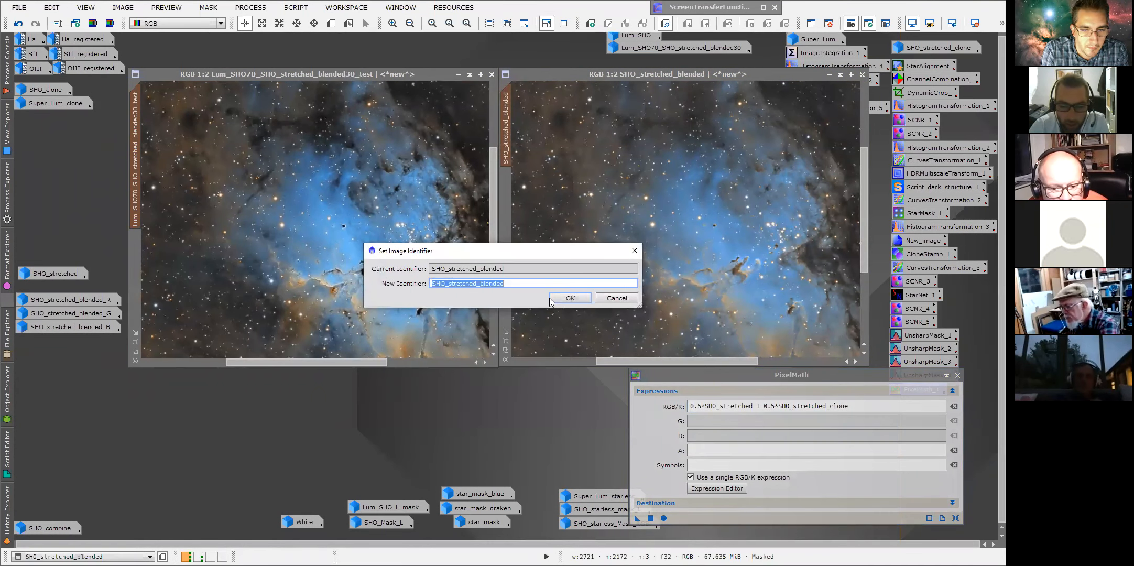
left_click(616, 298)
left_click_drag(854, 406, 752, 406)
left_click(752, 406)
double_click(729, 406)
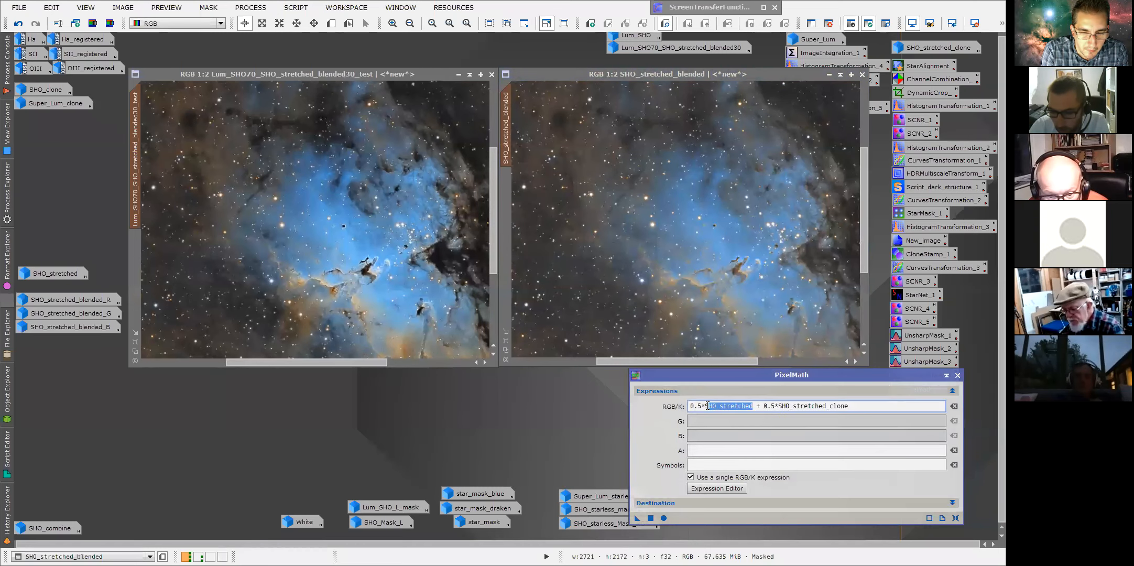
right_click(706, 405)
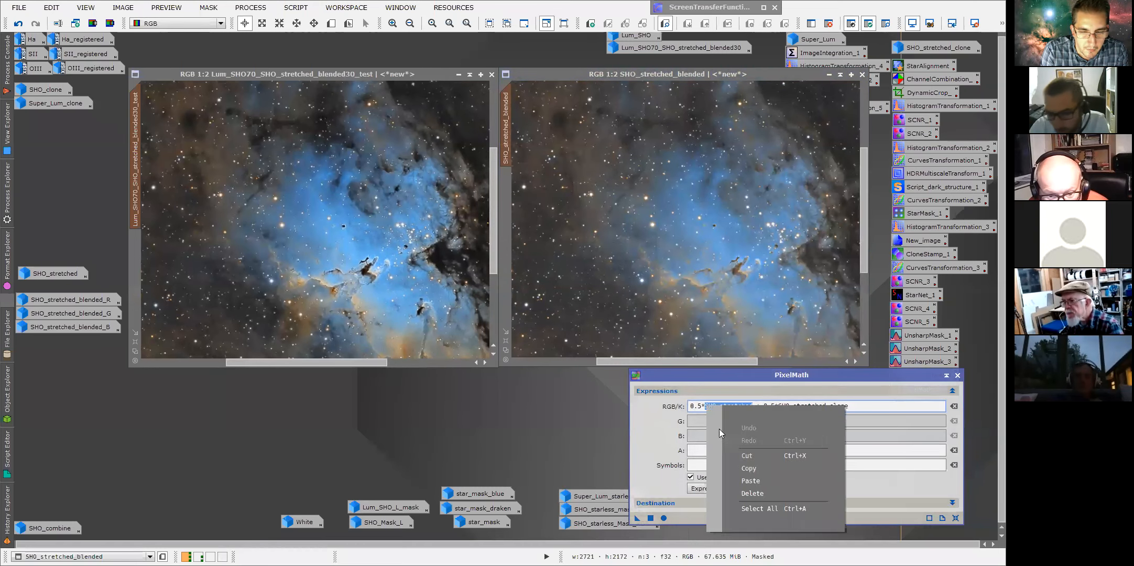
left_click(744, 480)
Copy the test image's identifier and paste it in place of SHO_stretched_clone in the PixelMath expression.
double_click(135, 175)
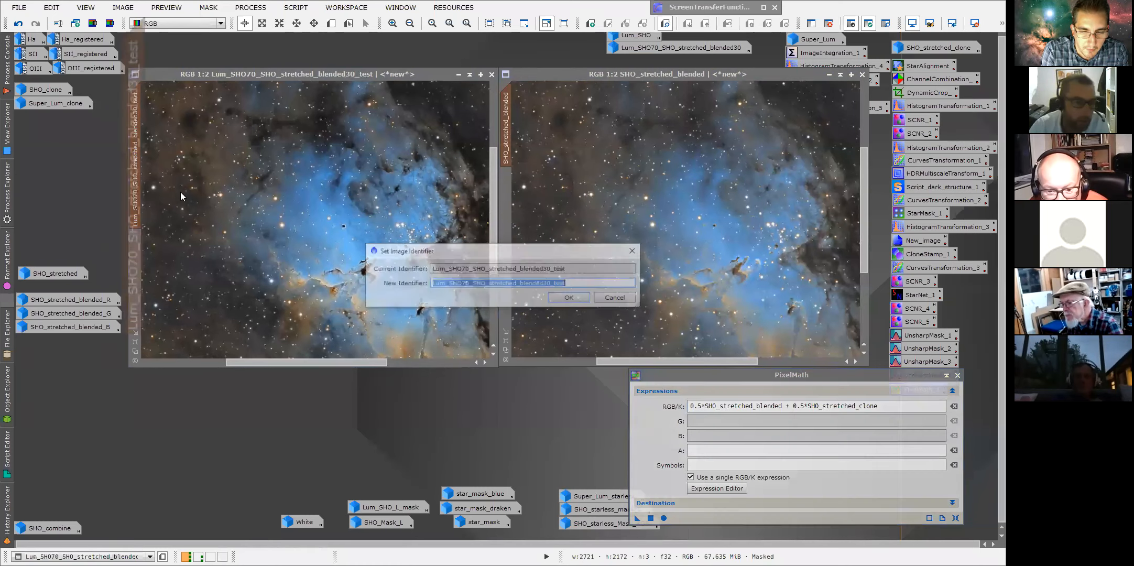
right_click(454, 285)
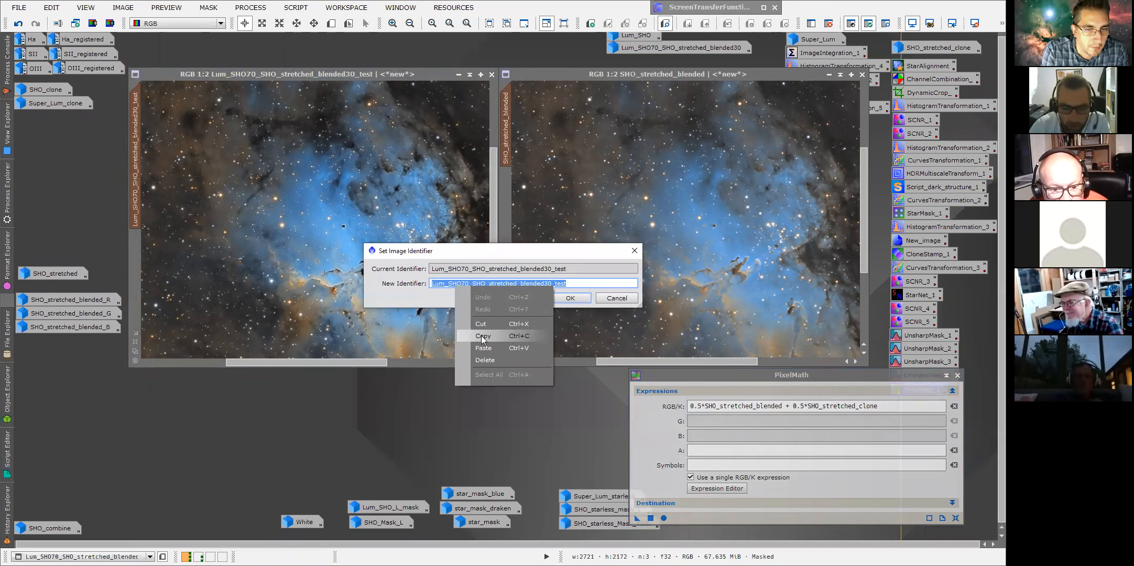
left_click(479, 335)
left_click(562, 297)
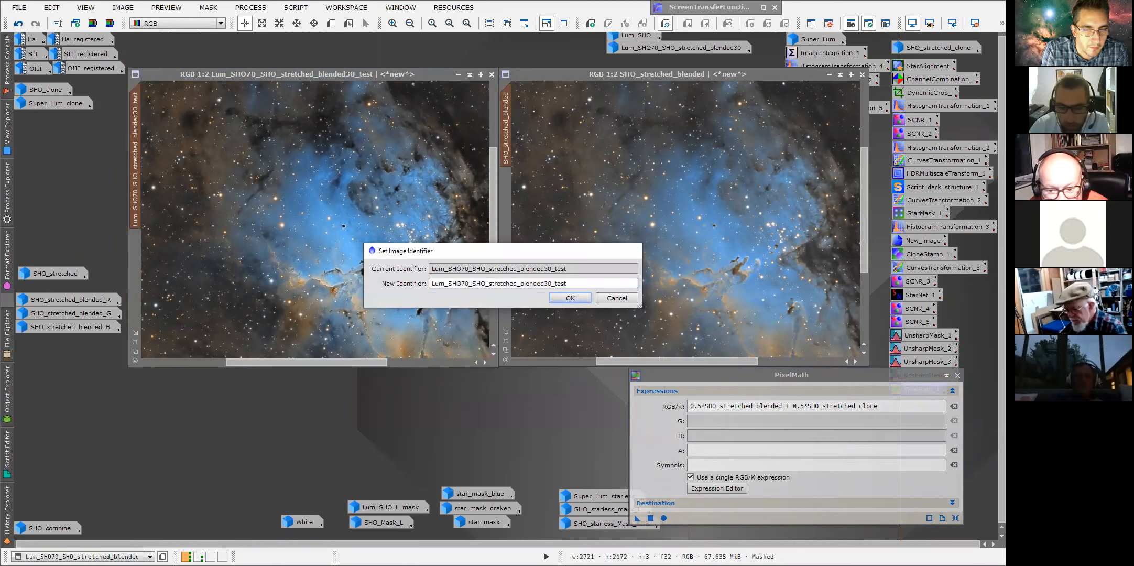
double_click(810, 405)
right_click(819, 406)
left_click(862, 470)
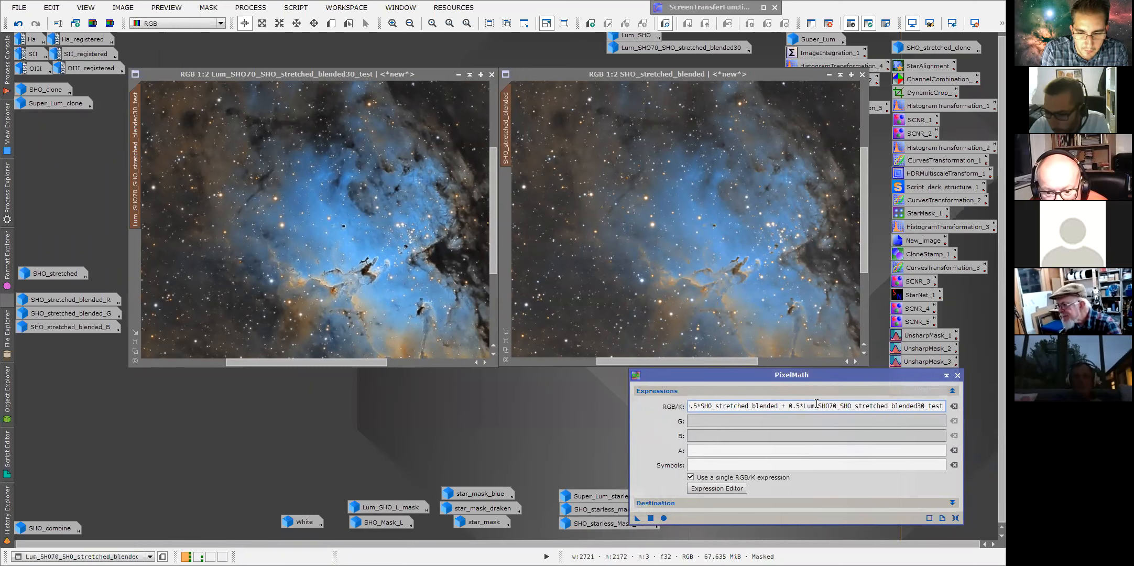
Expand PixelMath's destination options and set the new image identifier to SHO_.
left_click_drag(803, 379, 786, 300)
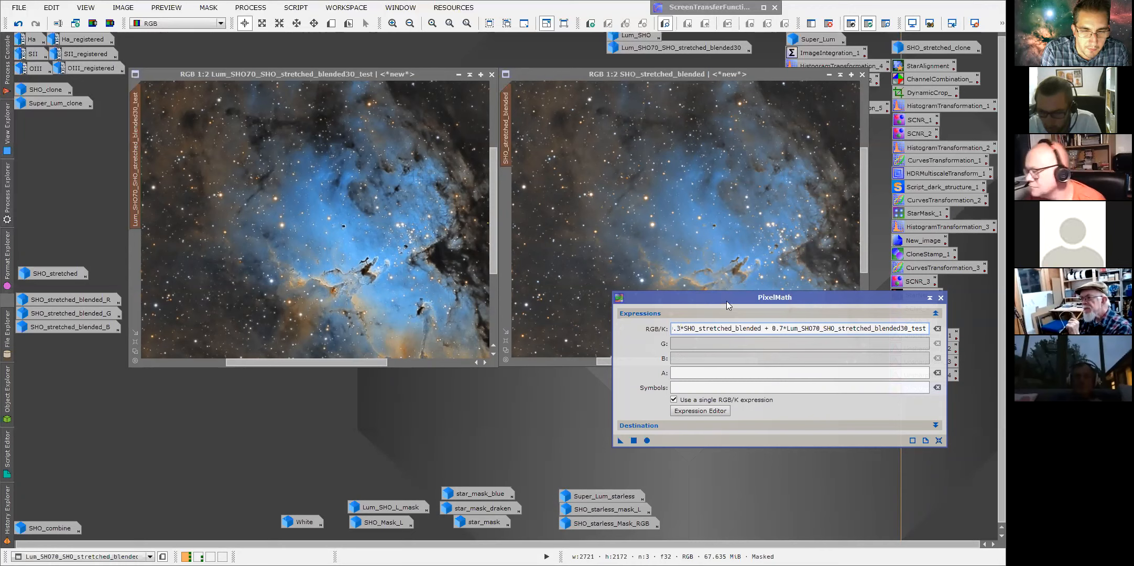
left_click_drag(726, 301, 726, 194)
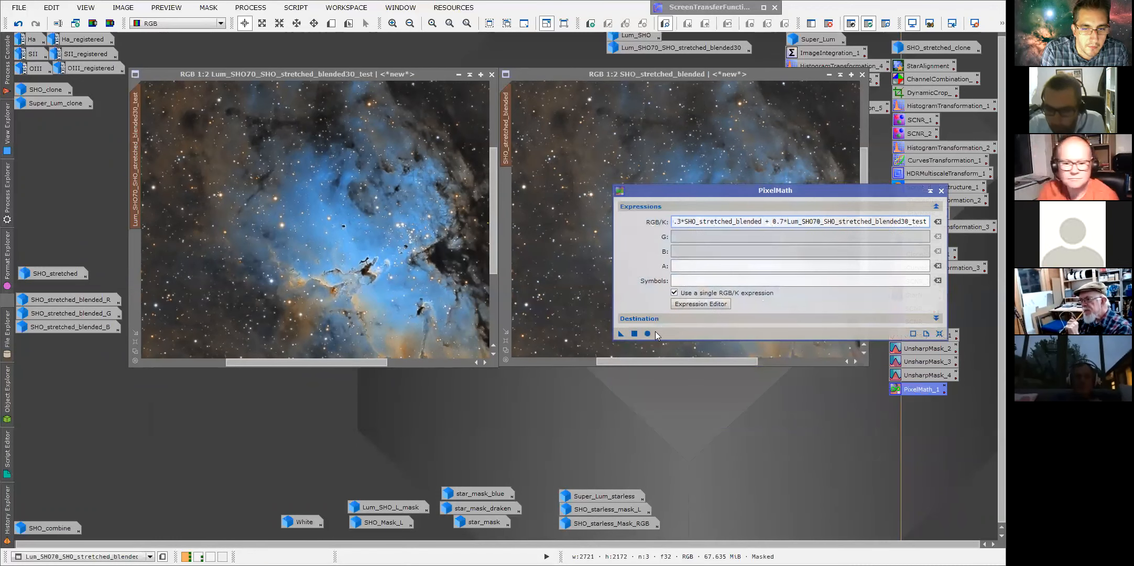
left_click(671, 319)
left_click_drag(757, 196, 694, 116)
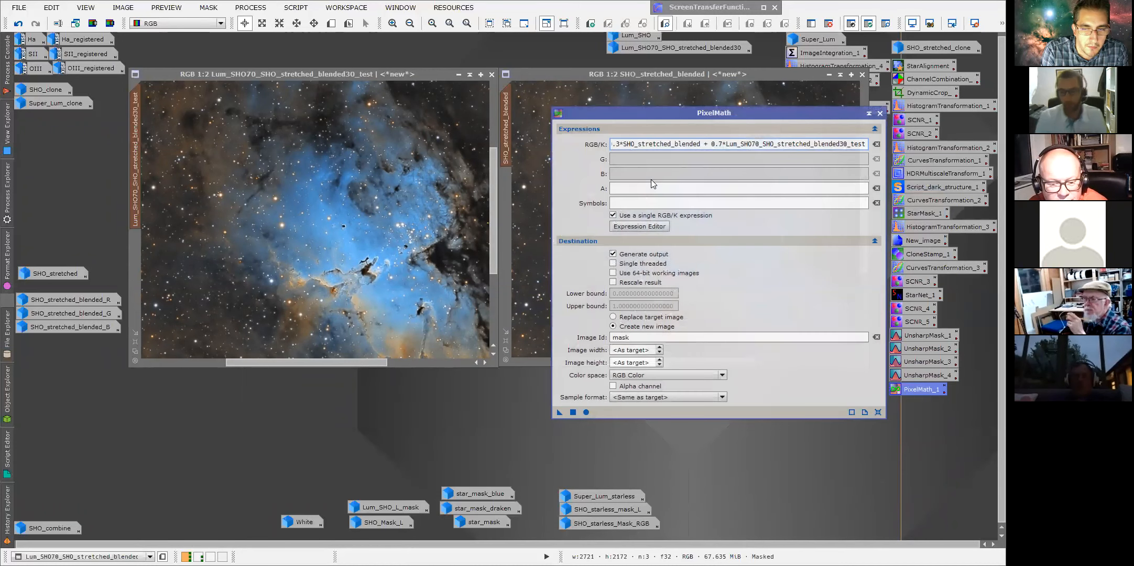
left_click(643, 339)
double_click(643, 339)
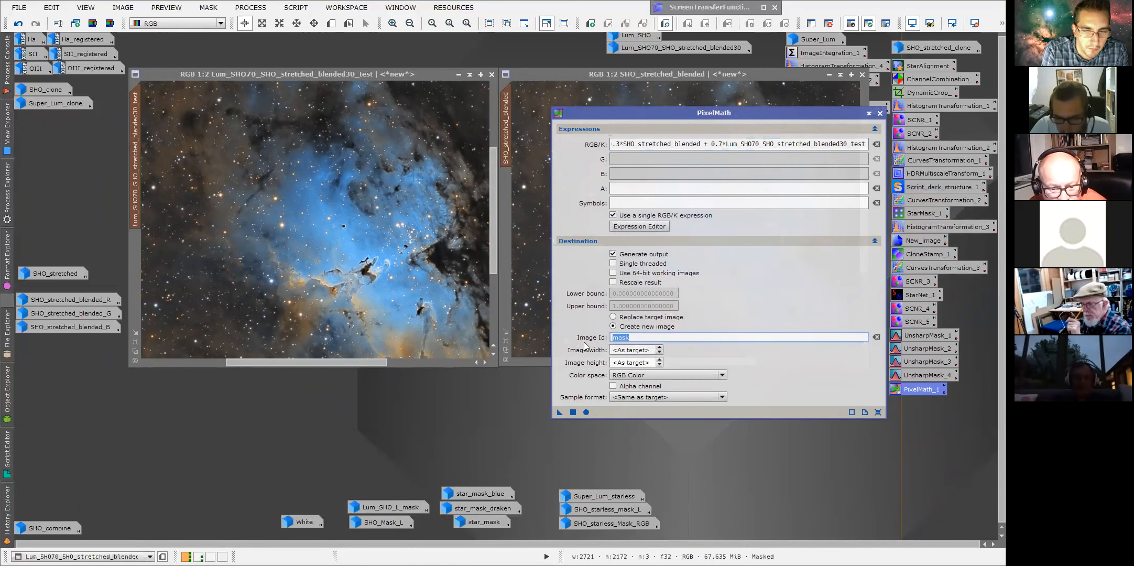
type("A")
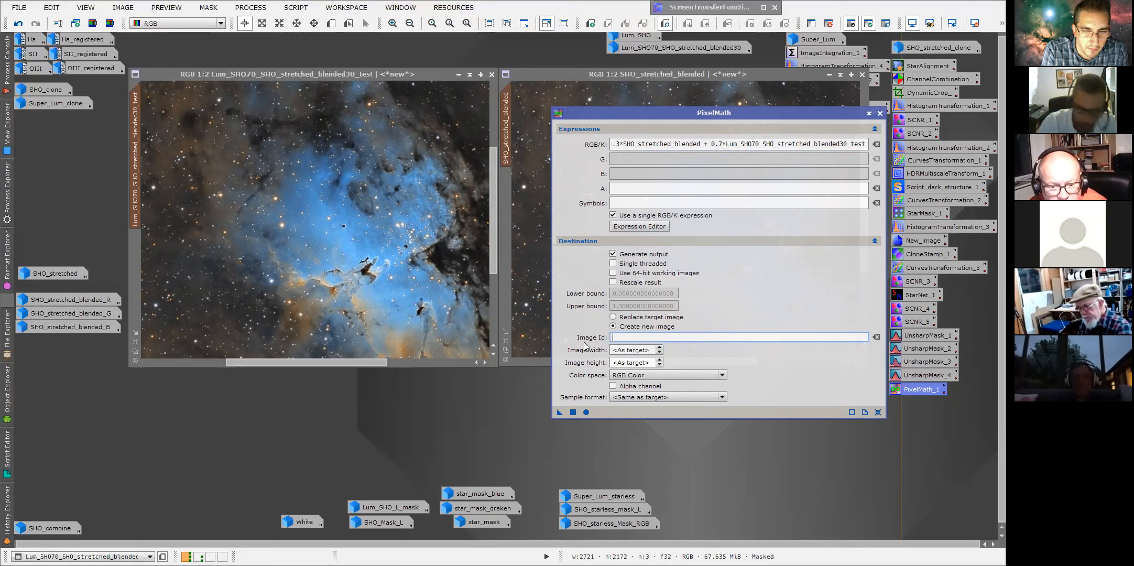
type("HO_")
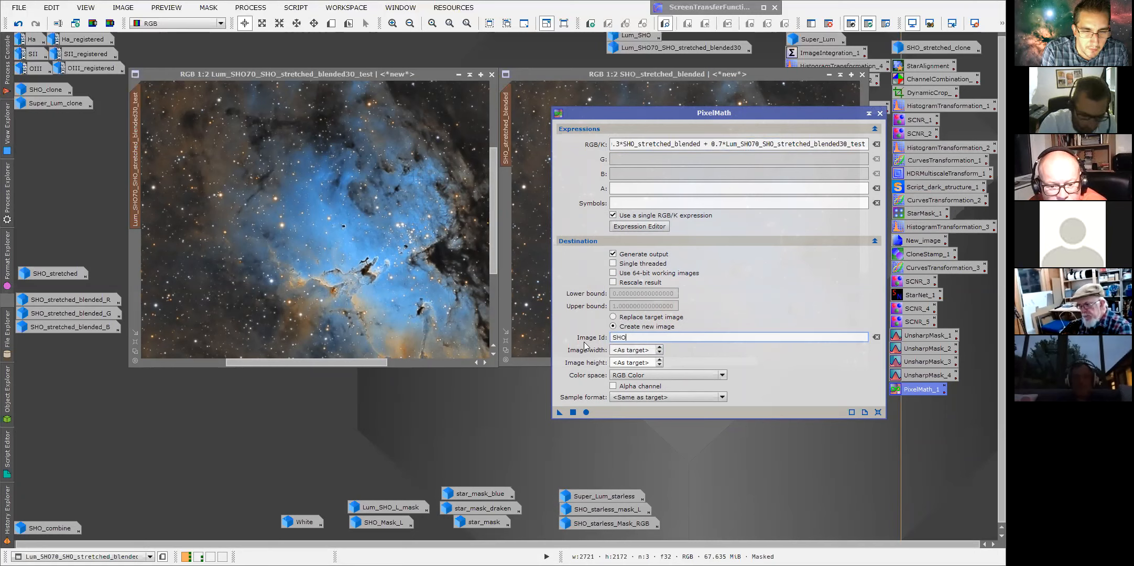
Keep RGB Color as the color space and execute the 0.3*SHO_stretched_blended + 0.7*Lum_SHO70_SHO_stretched_blended30_test expression.
left_click(663, 374)
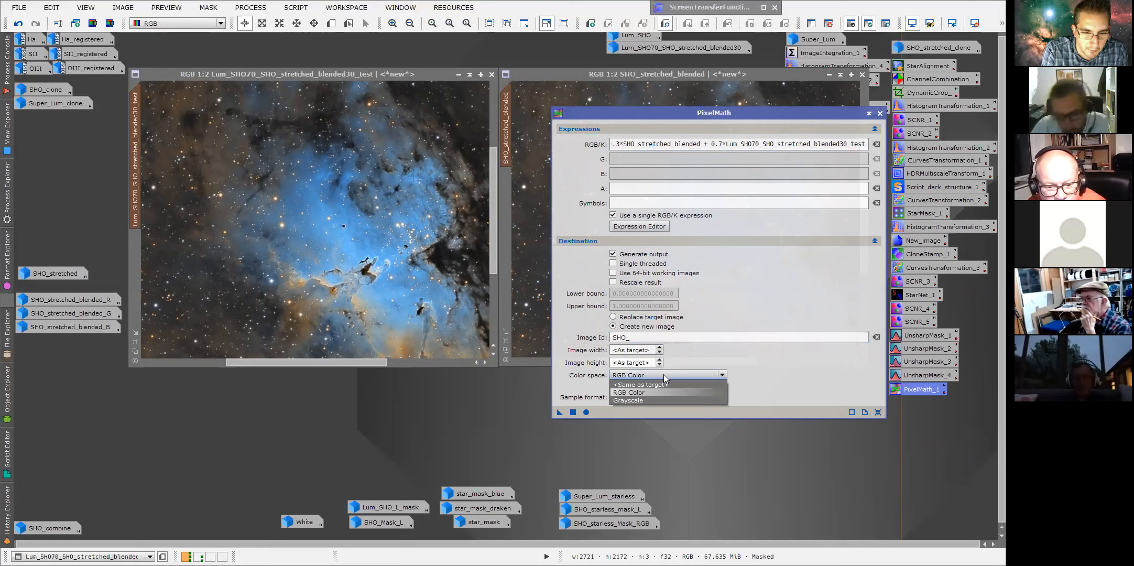
left_click(642, 391)
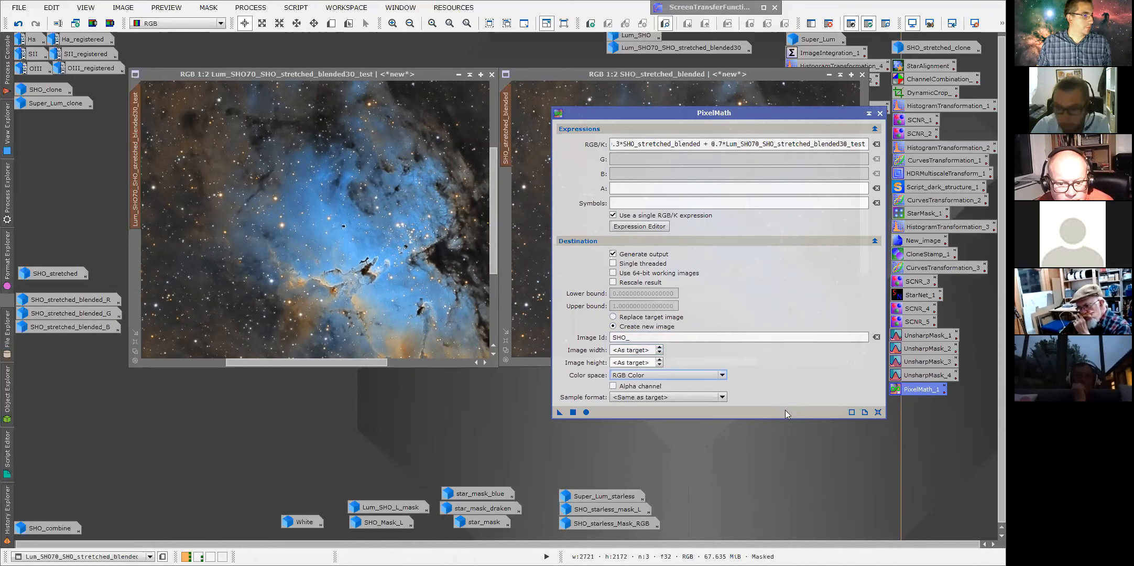
left_click(573, 412)
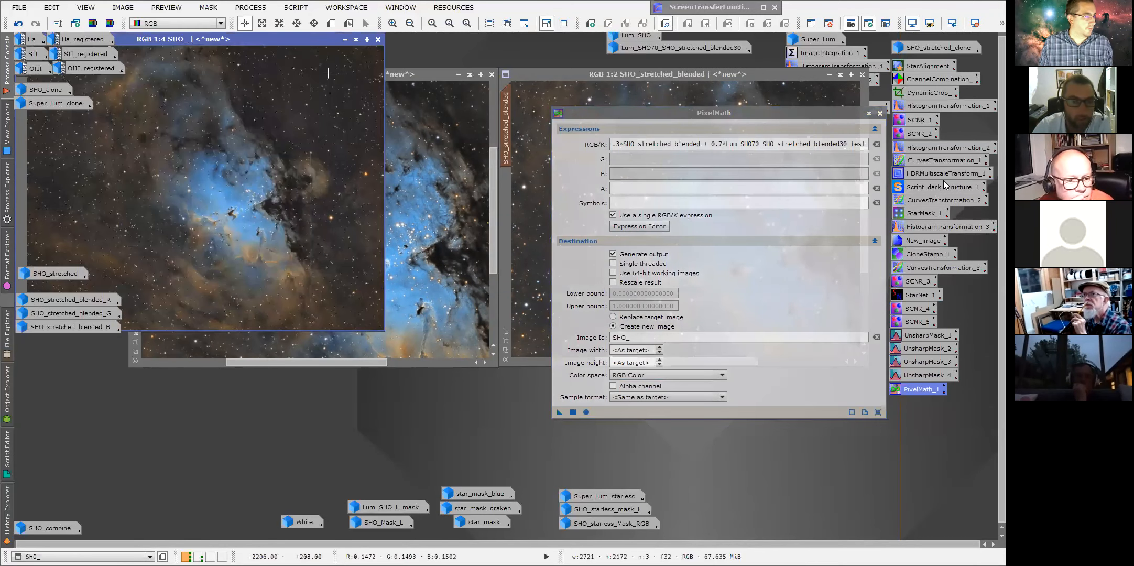
Shade the PixelMath window and examine the new SHO_ image at 1:1 over the test image.
left_click(868, 113)
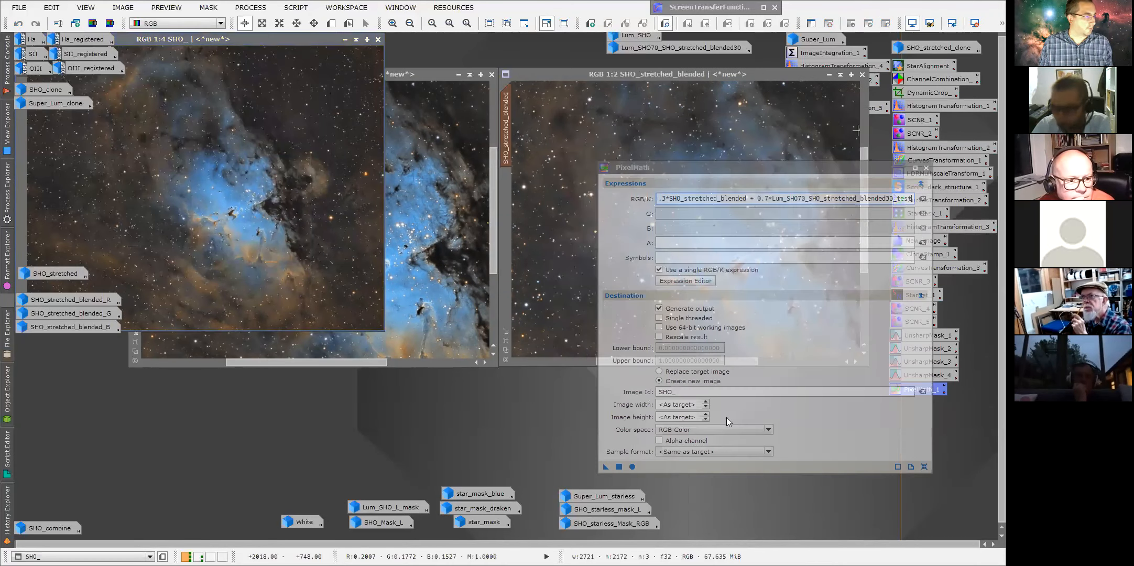
left_click_drag(725, 267, 893, 488)
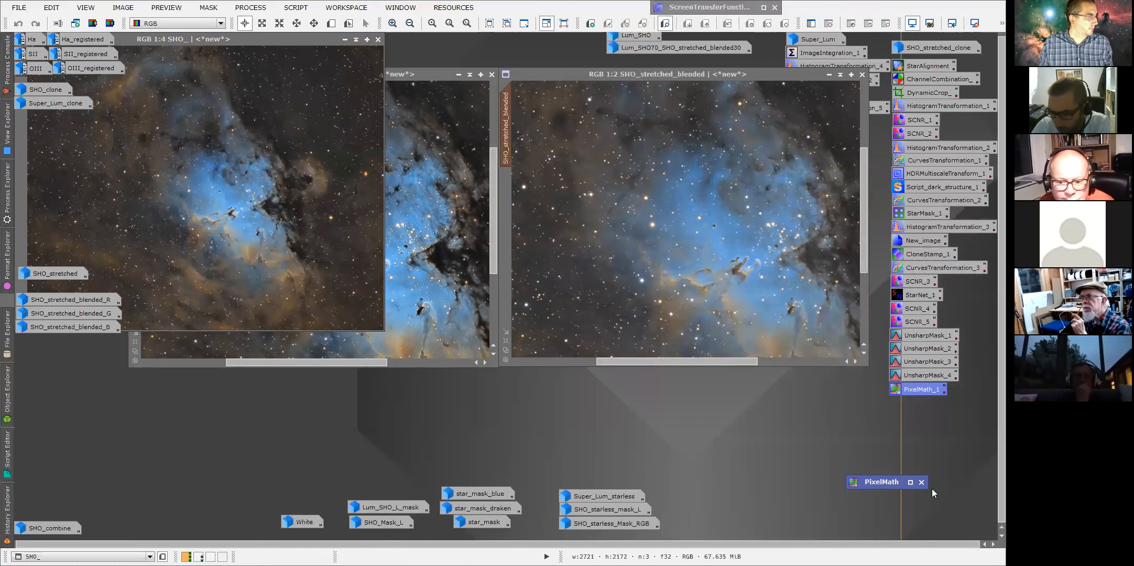
left_click_drag(262, 39, 541, 99)
scroll(528, 289, "up", 3)
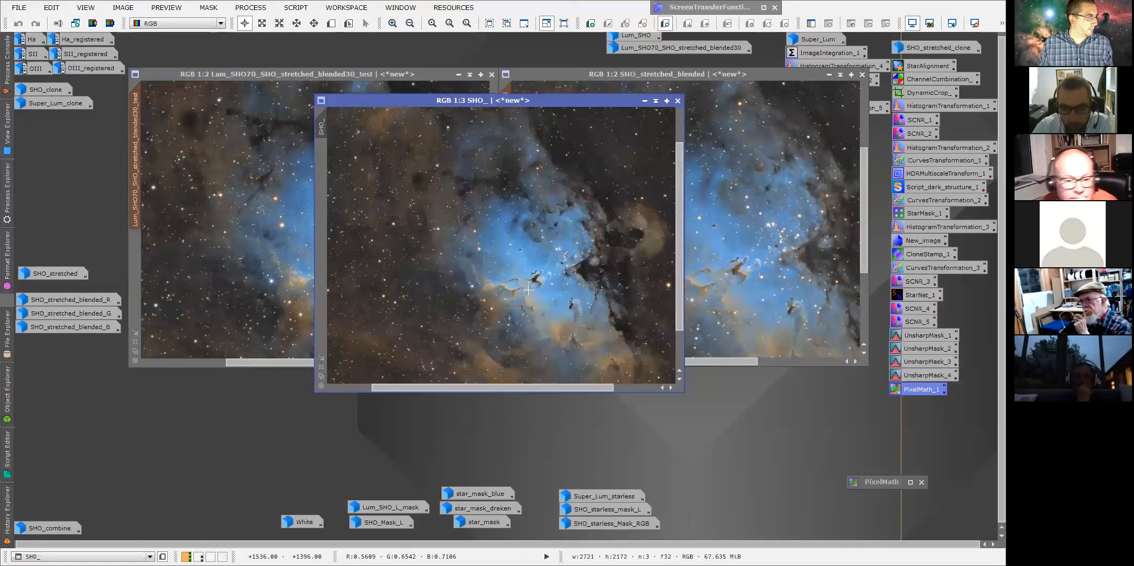
left_click_drag(426, 98, 377, 63)
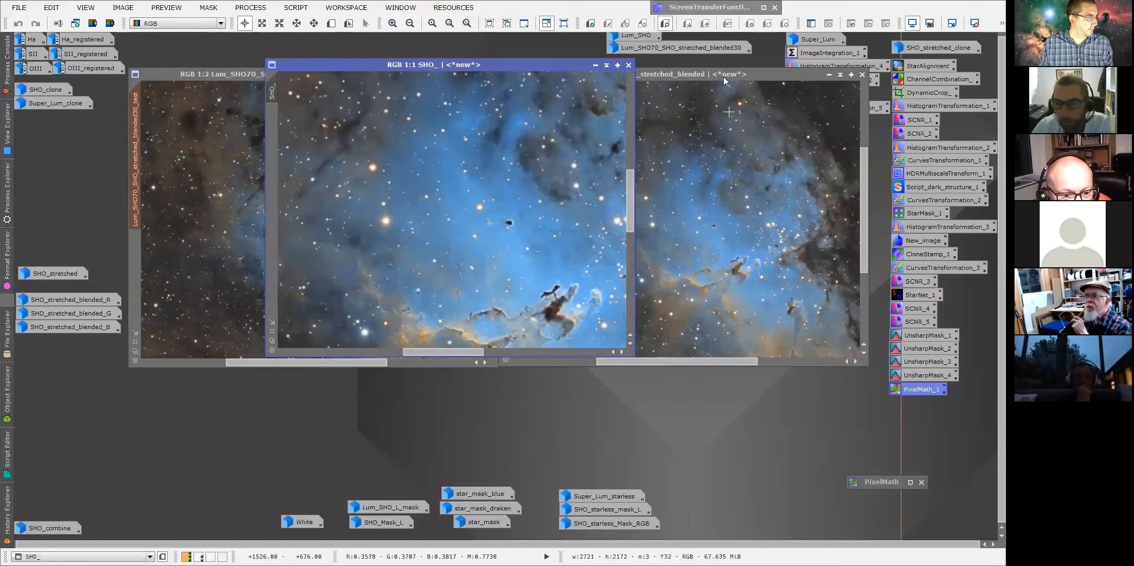
left_click_drag(630, 200, 630, 229)
left_click_drag(448, 352, 466, 355)
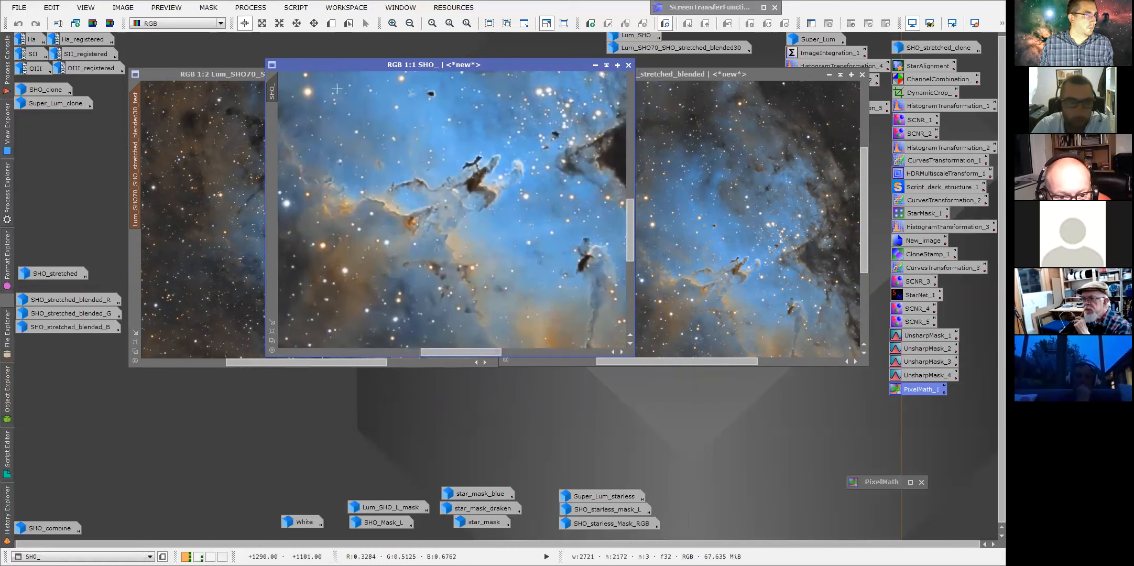
left_click_drag(336, 67, 200, 76)
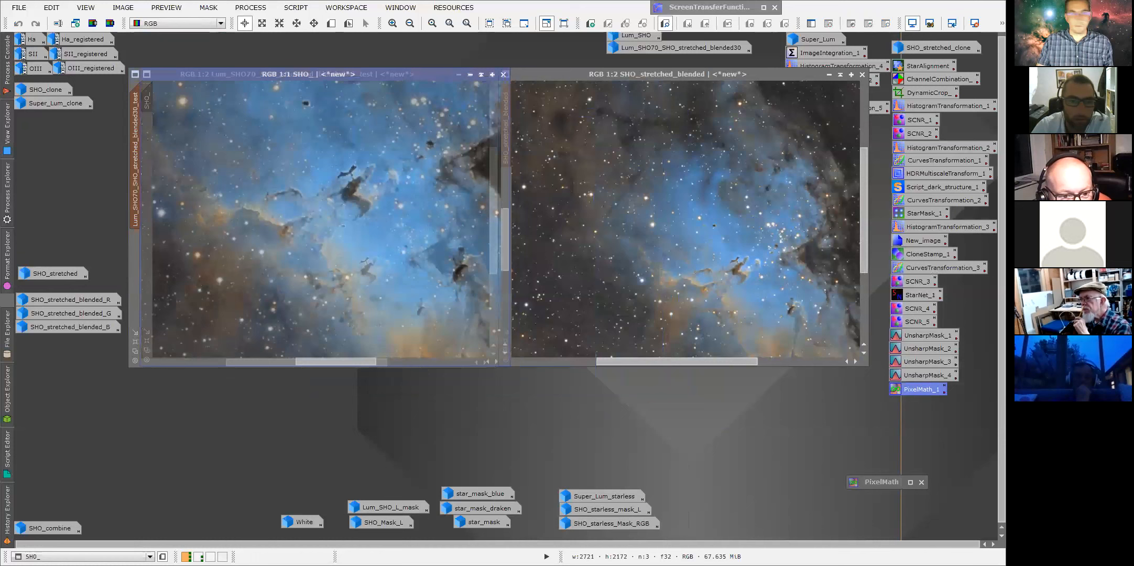
left_click_drag(134, 109, 502, 148)
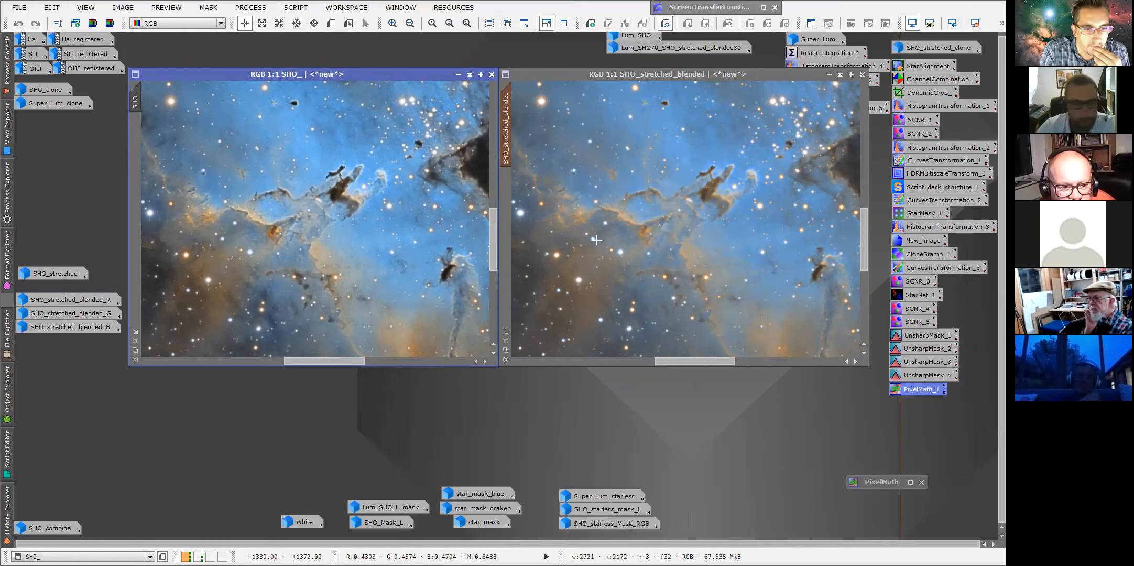
Compare the SHO_ image against SHO_stretched_blended by stacking their windows and switching between them.
key("ctrl+z")
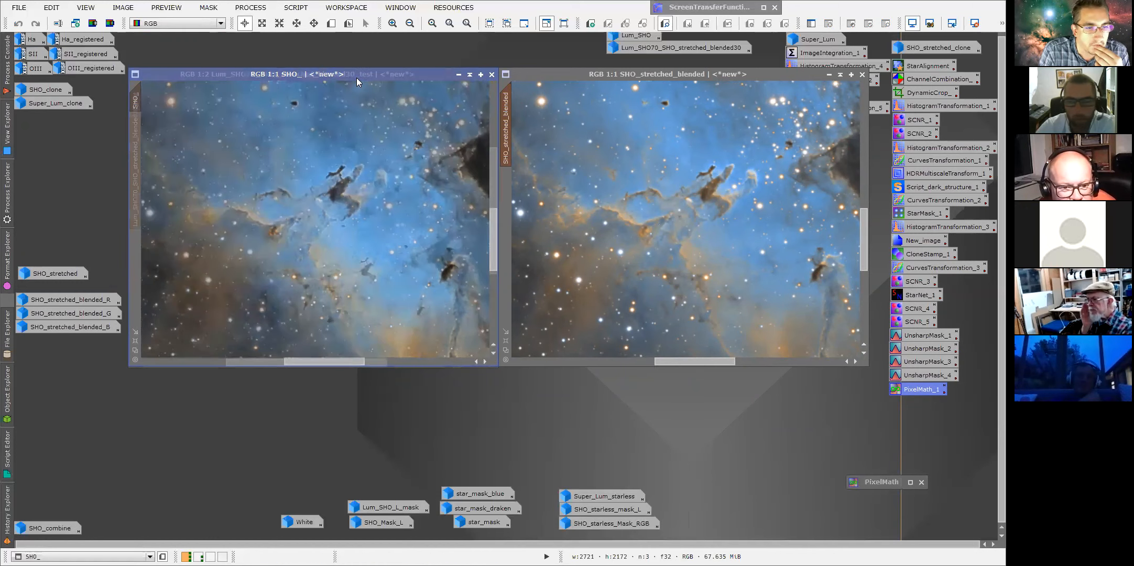
key("ctrl+y")
left_click_drag(397, 76, 724, 80)
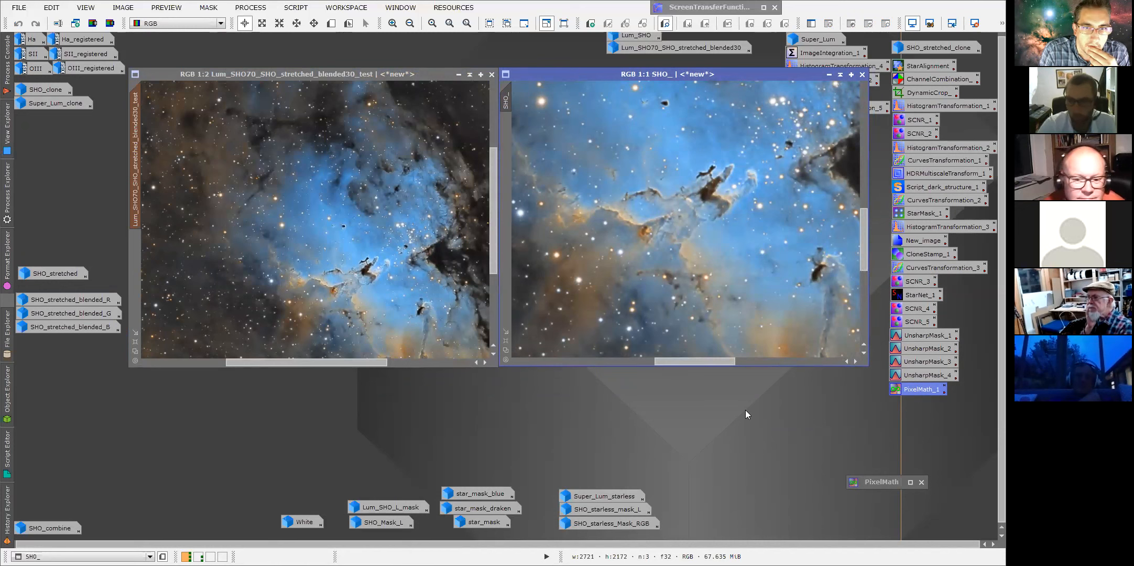
key("ctrl+Page_Down")
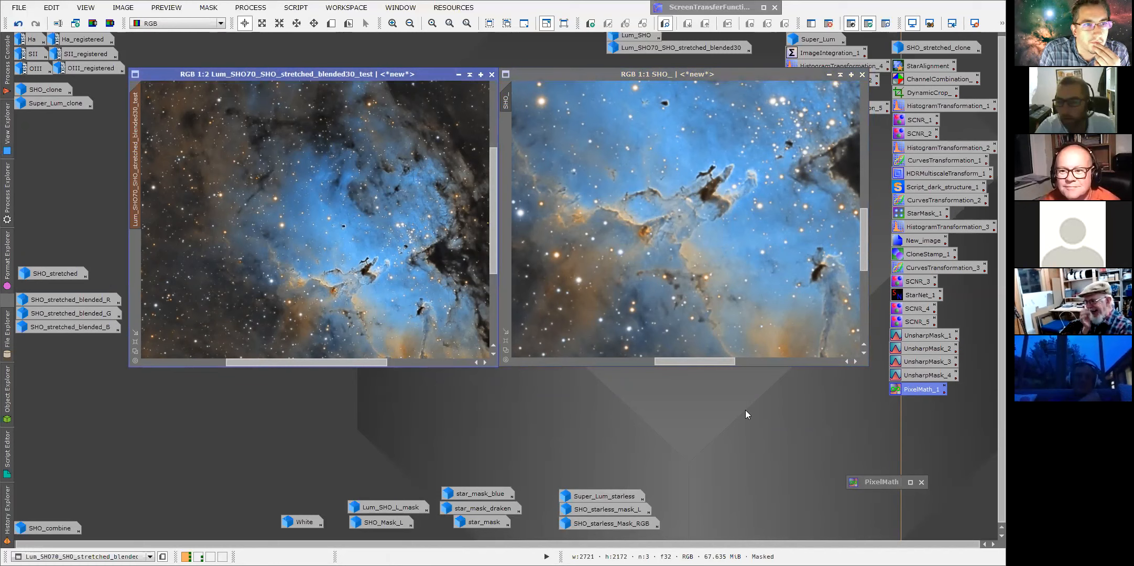
left_click(633, 72)
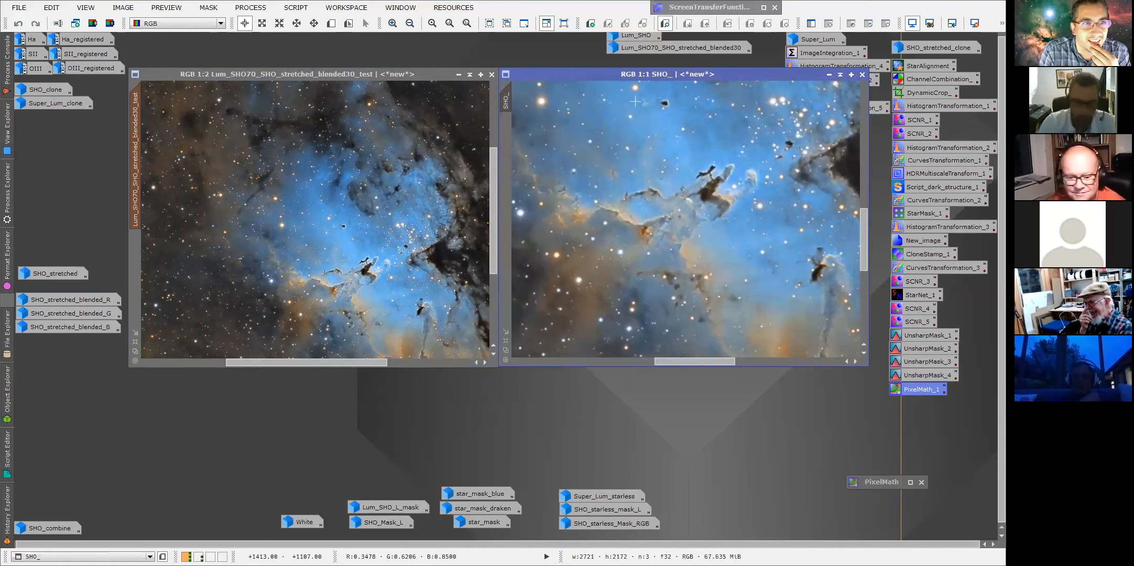
key("ctrl+n")
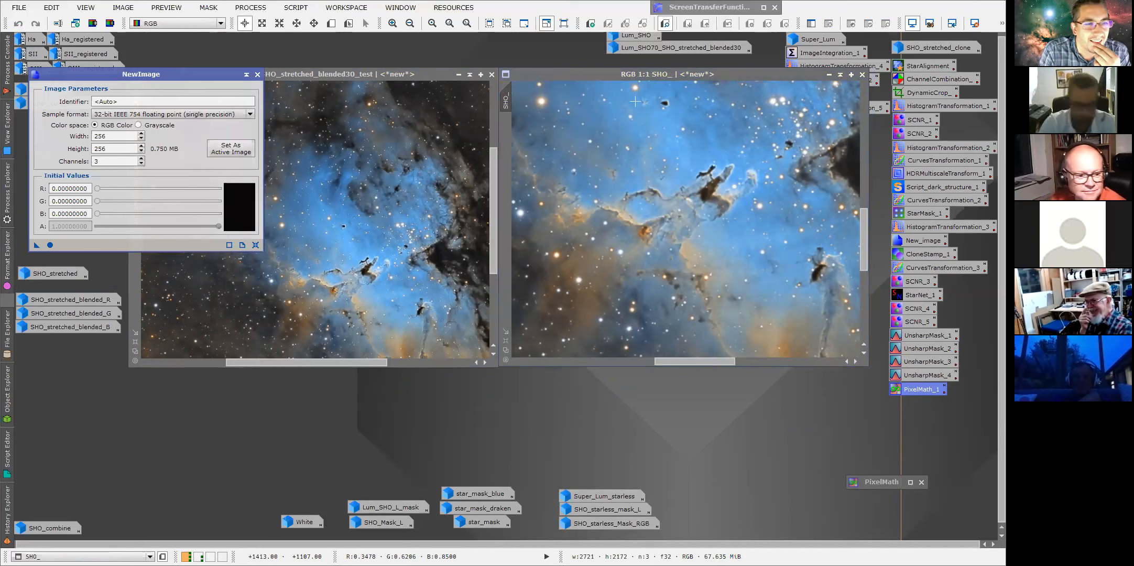
left_click(257, 74)
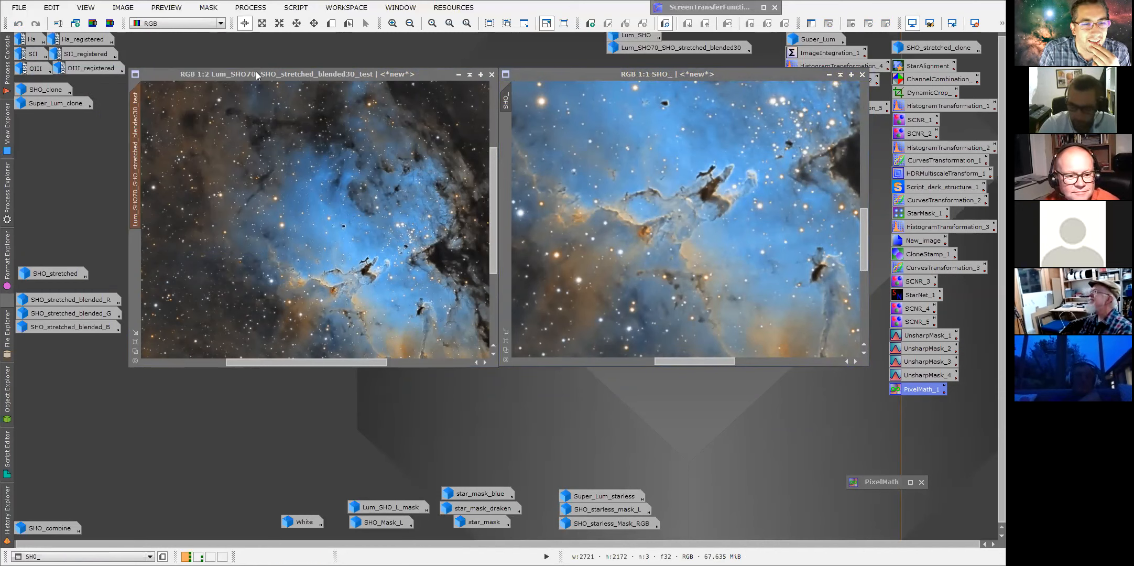
key("ctrl+Page_Up")
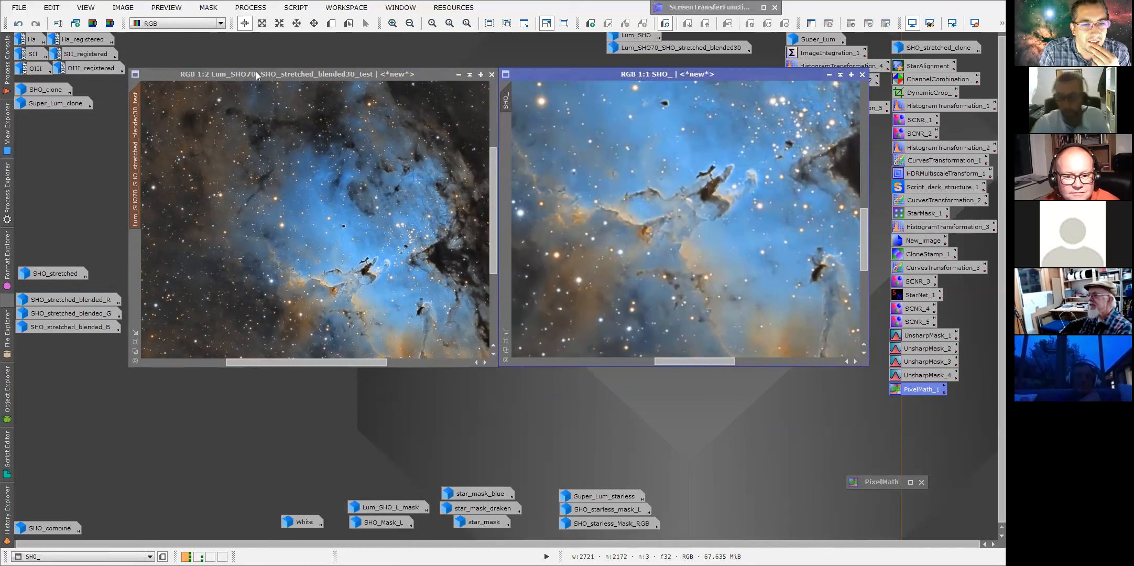
key("ctrl+Page_Down")
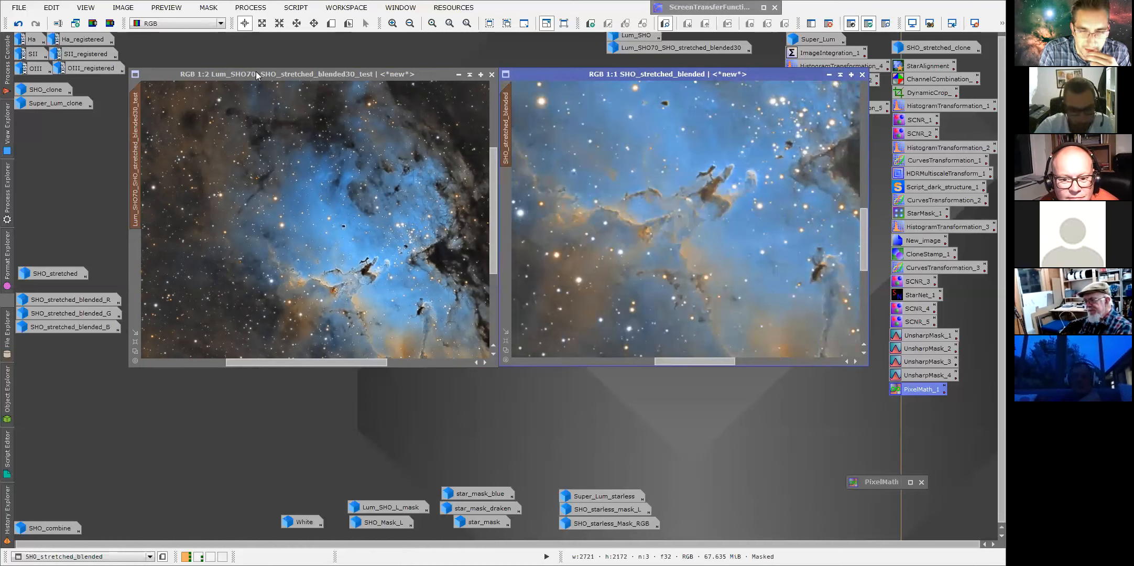
Toggle back and forth between the SHO_ and SHO_stretched_blended windows to compare the two blends.
key("ctrl+Page_Up")
key("ctrl+Page_Down")
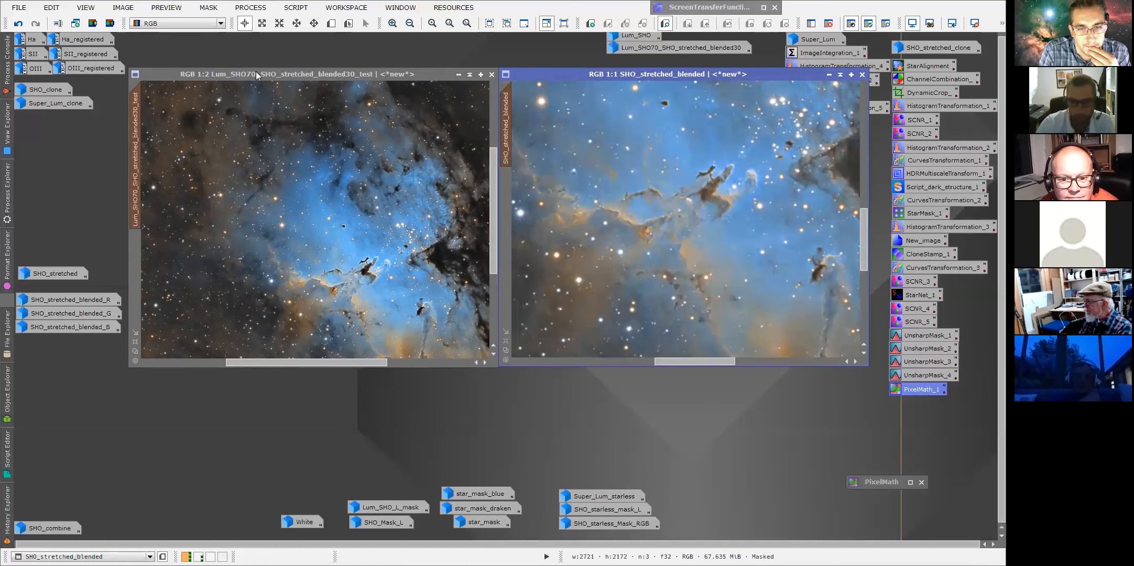
key("ctrl+Page_Up")
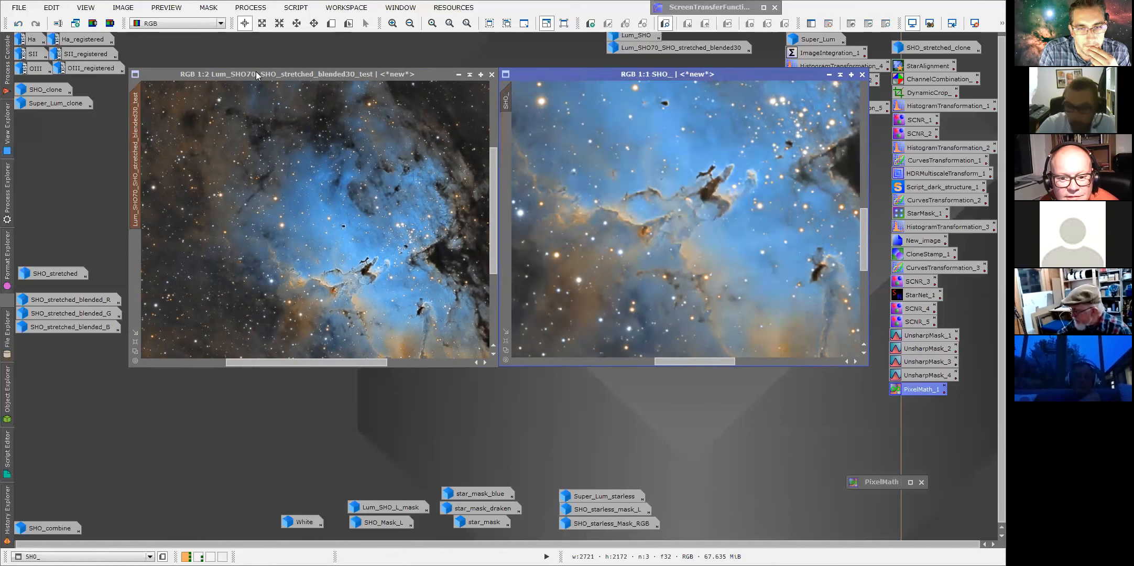
key("ctrl+Page_Down")
key("ctrl+Page_Up")
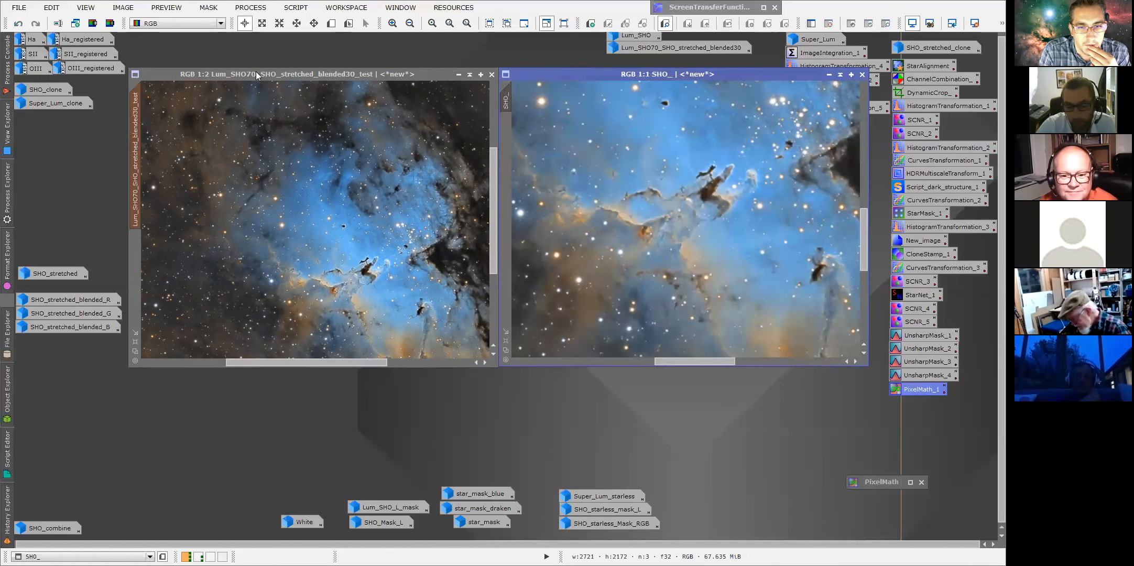
key("ctrl+Page_Down")
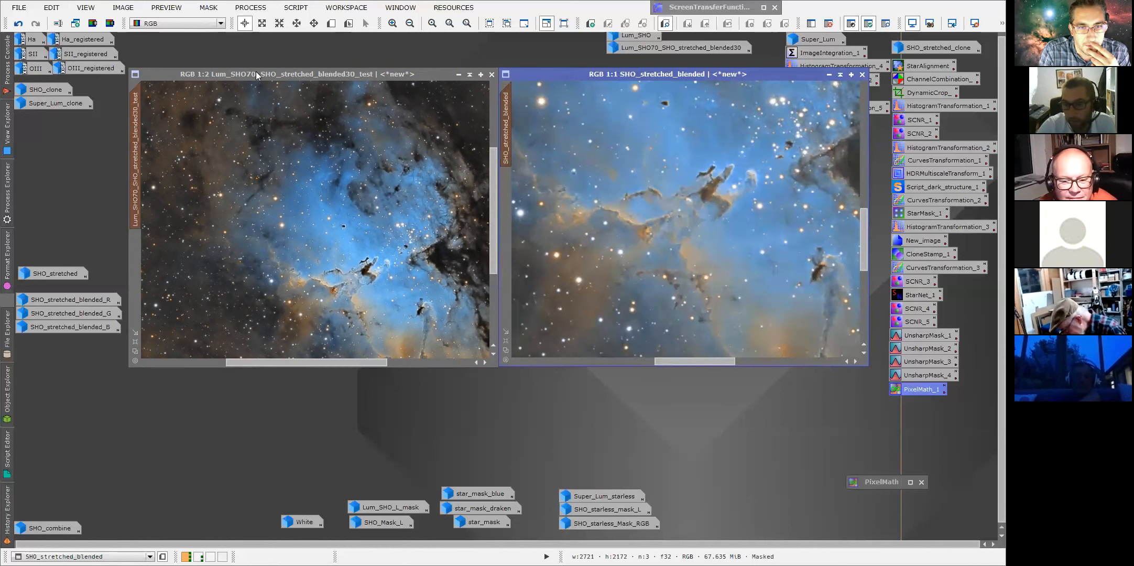
key("ctrl+Page_Up")
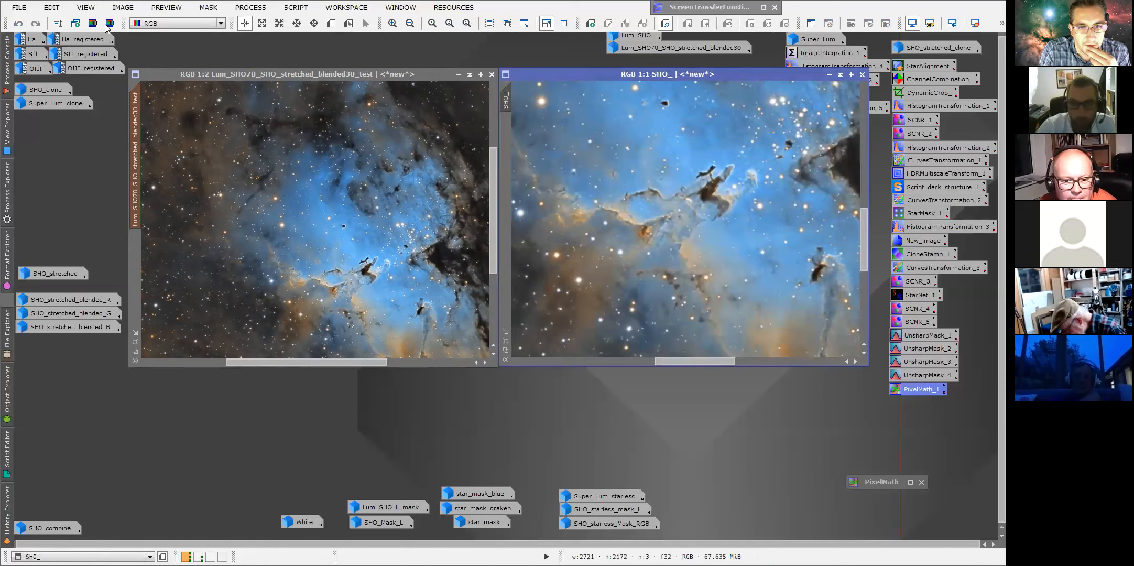
Match the test image's view to SHO_ at 1:1 and arrange the SHO_ and SHO_stretched_blended windows side by side.
left_click_drag(505, 102, 138, 135)
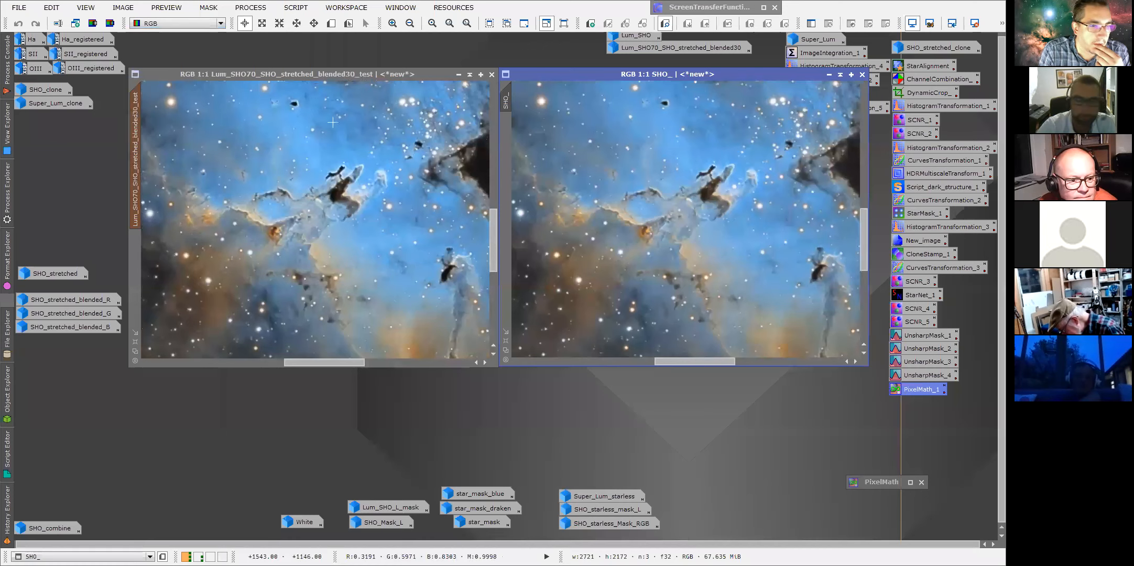
left_click_drag(634, 80, 275, 78)
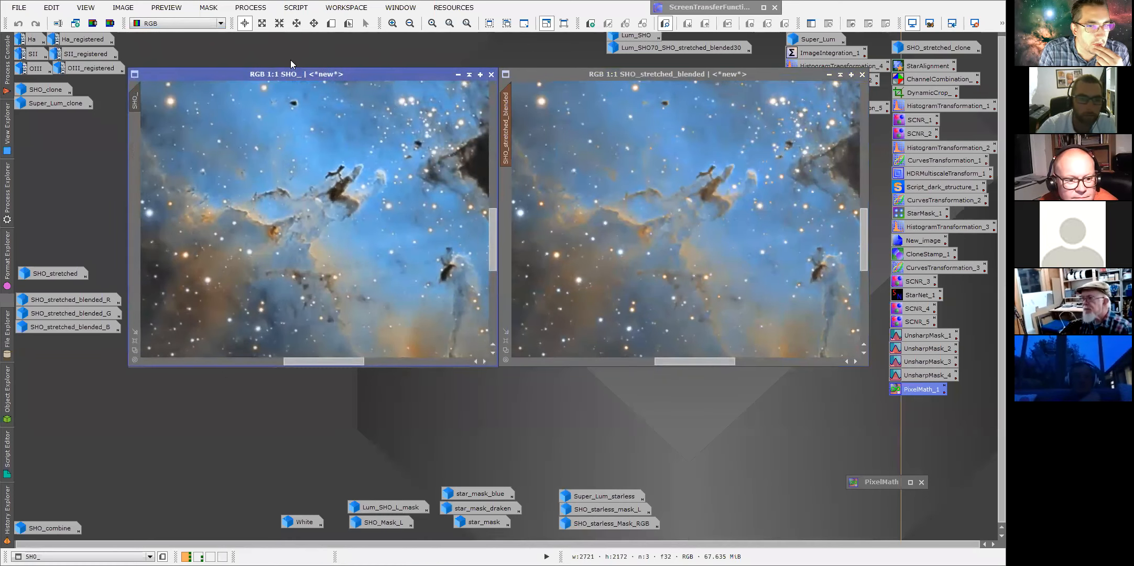
key("ctrl+Page_Down")
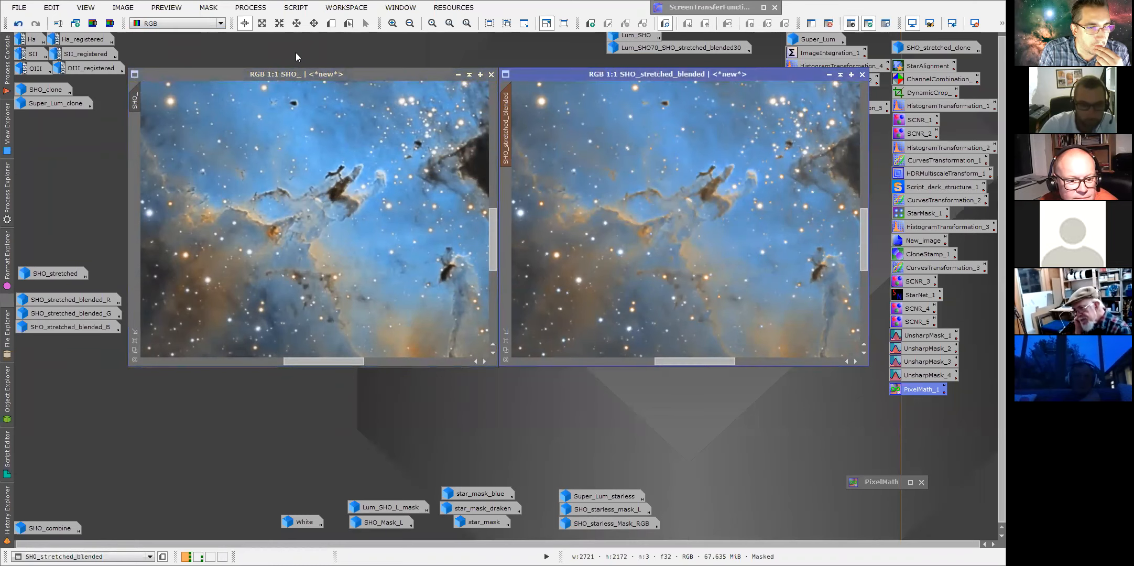
left_click_drag(295, 79, 330, 90)
Cycle repeatedly through the open image windows to compare the test image, SHO_ and SHO_stretched_blended.
key("ctrl+Page_Up")
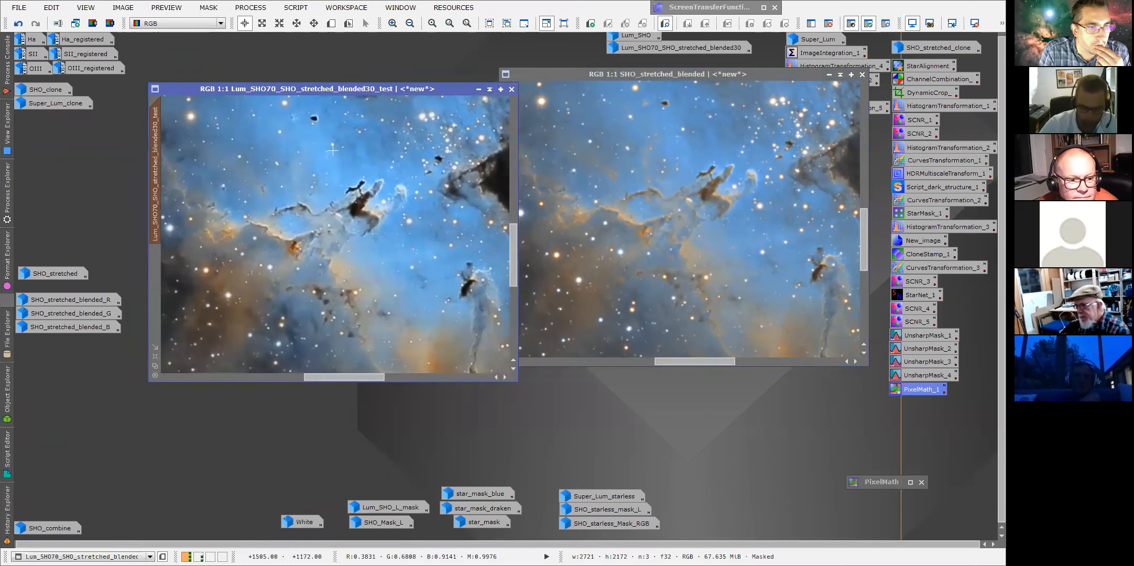
key("ctrl+Page_Up")
key("ctrl+Page_Up")
key("ctrl+Page_Up")
key("ctrl+Page_Up")
key("ctrl+Page_Up")
key("ctrl+Page_Up")
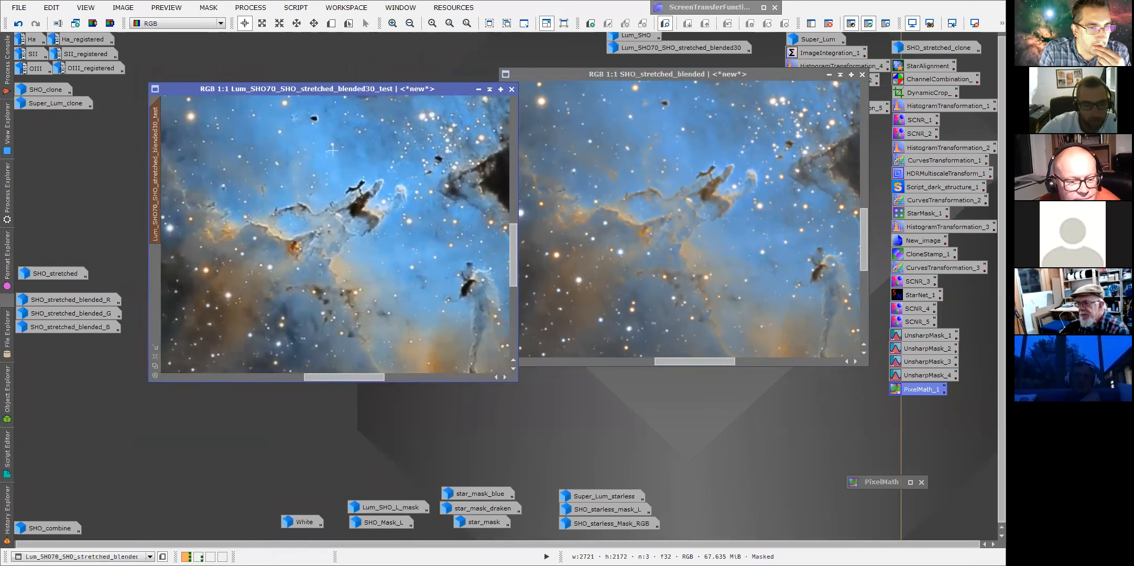
key("ctrl+Page_Up")
key("ctrl+Page_Up")
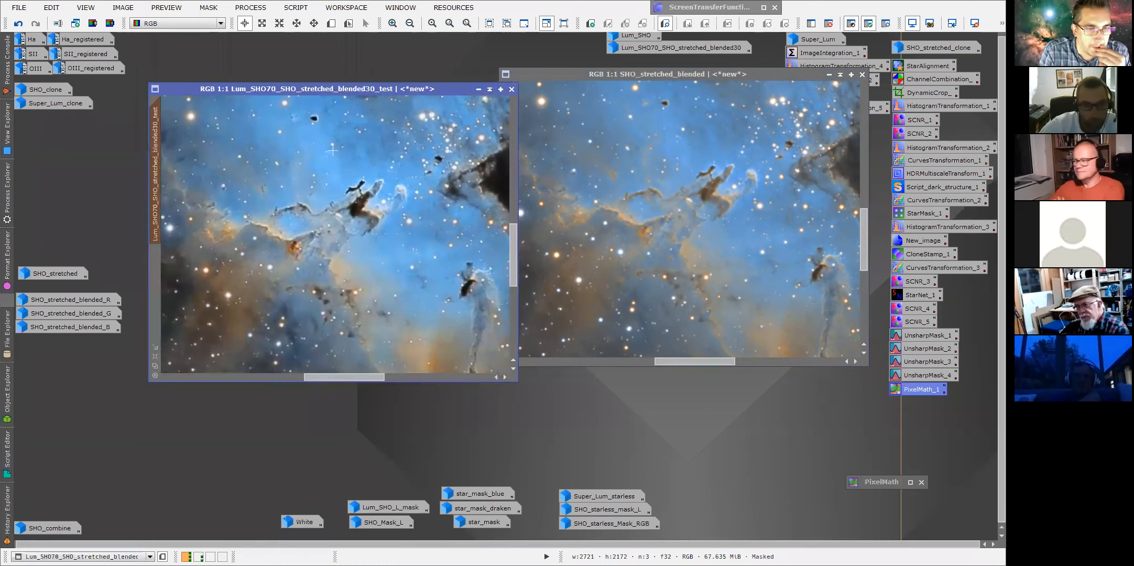
key("ctrl+Page_Up")
key("ctrl+Page_Up")
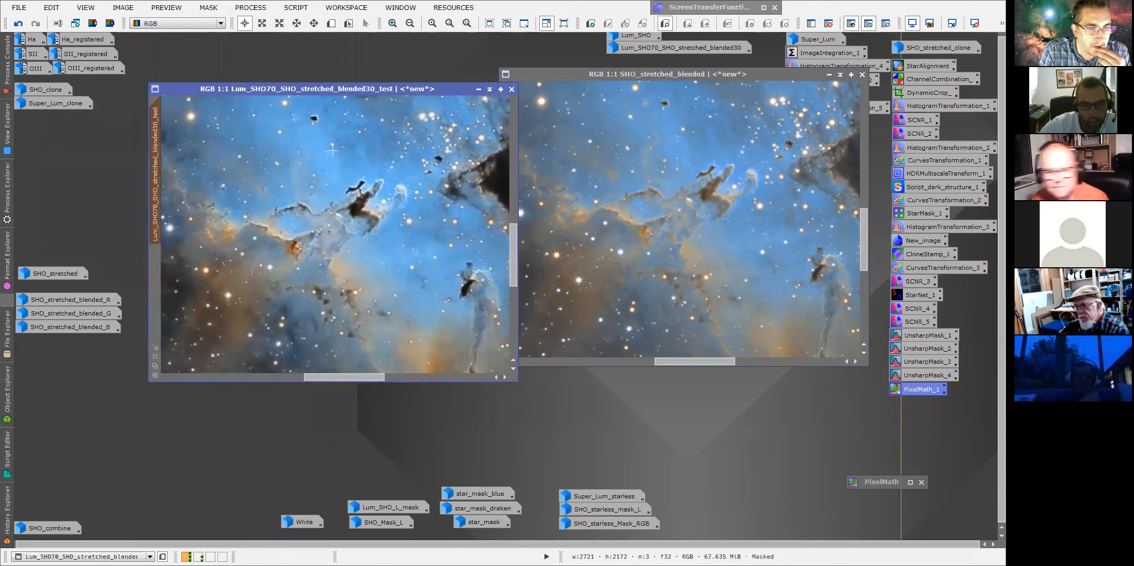
key("ctrl+Page_Up")
key("ctrl+Page_Up")
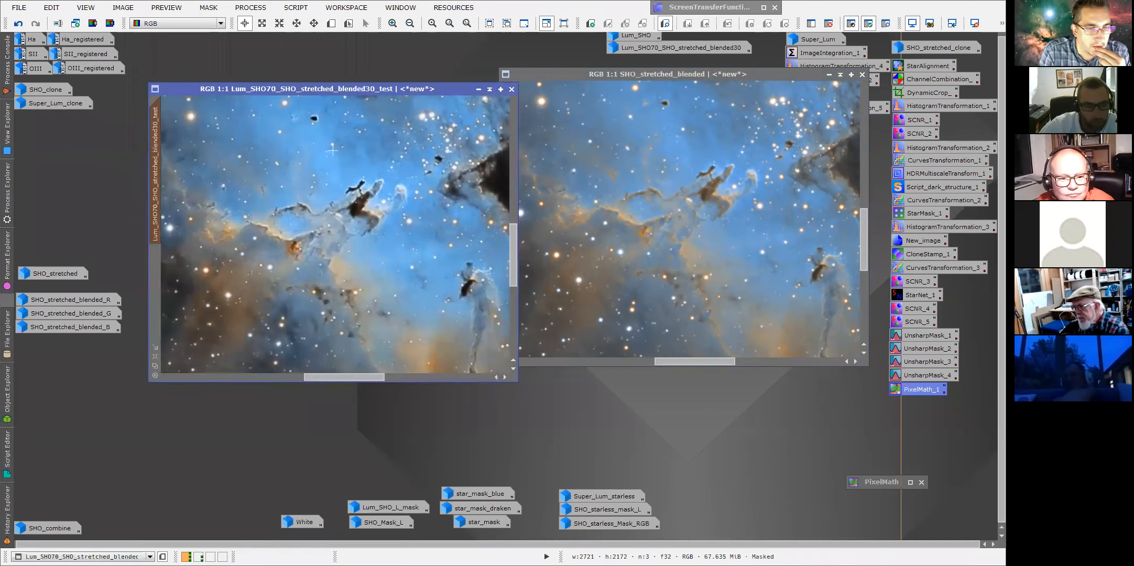
key("ctrl+Page_Up")
key("ctrl+Page_Down")
key("ctrl+Page_Up")
key("ctrl+Page_Down")
key("ctrl+Page_Up")
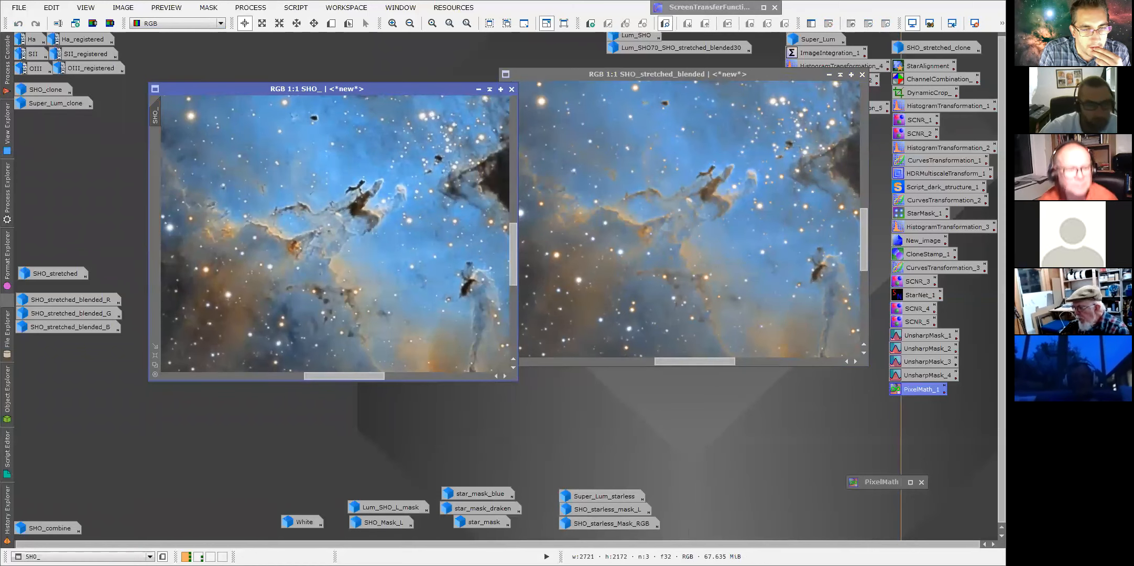
Iconize SHO_stretched_blended and inspect SHO_ zoomed to 2:1, panning through its background regions.
left_click_drag(408, 88, 545, 92)
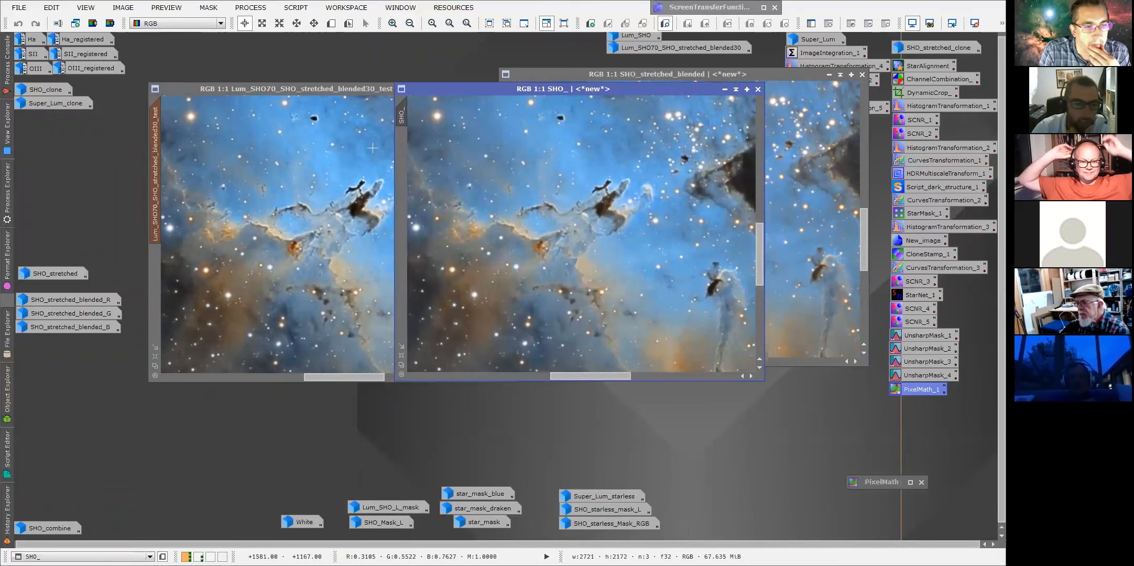
left_click_drag(571, 74, 571, 74)
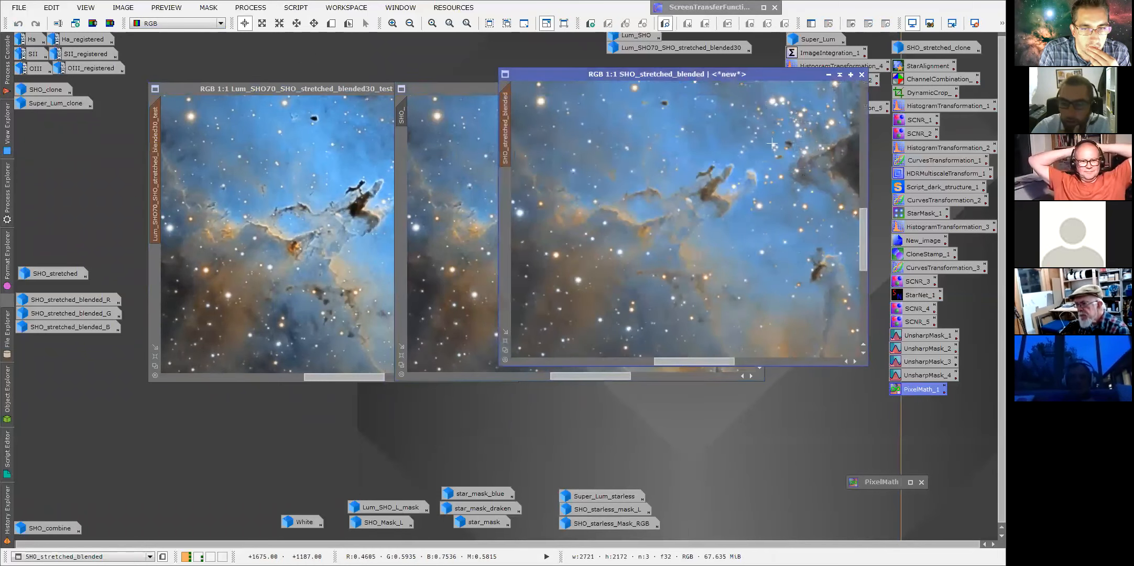
left_click(828, 74)
left_click_drag(597, 88, 524, 80)
scroll(556, 96, "down", 2)
scroll(556, 105, "up", 3)
left_click_drag(686, 246, 687, 149)
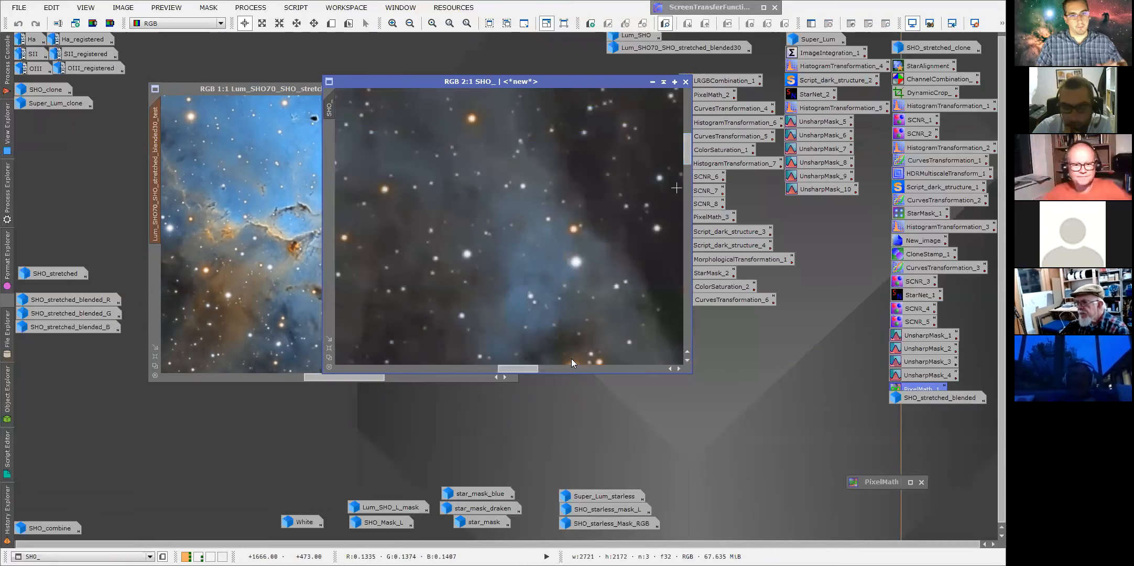
left_click(542, 367)
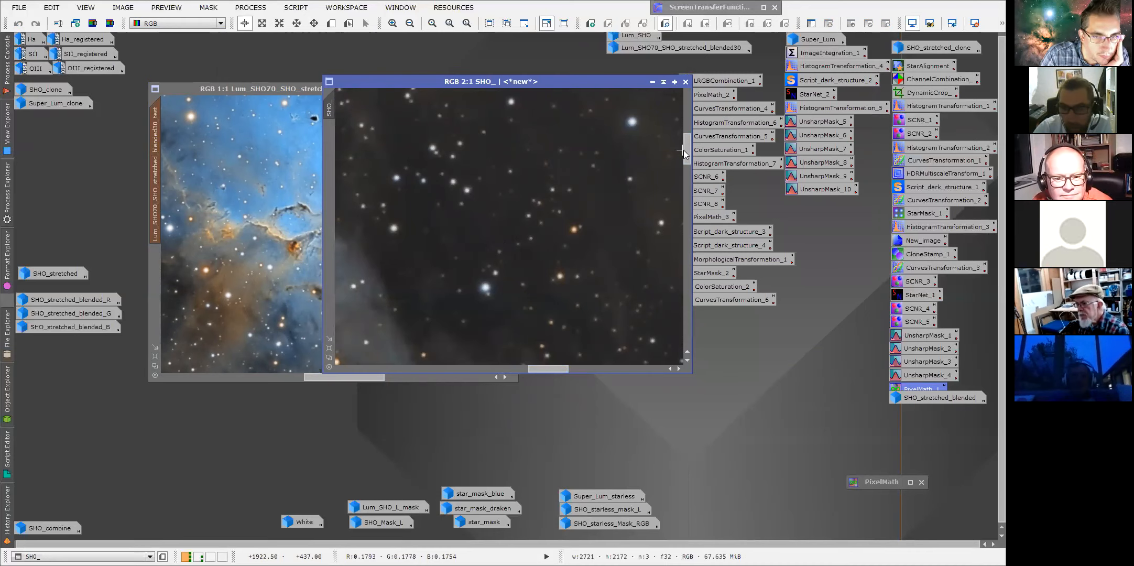
left_click_drag(688, 153, 688, 184)
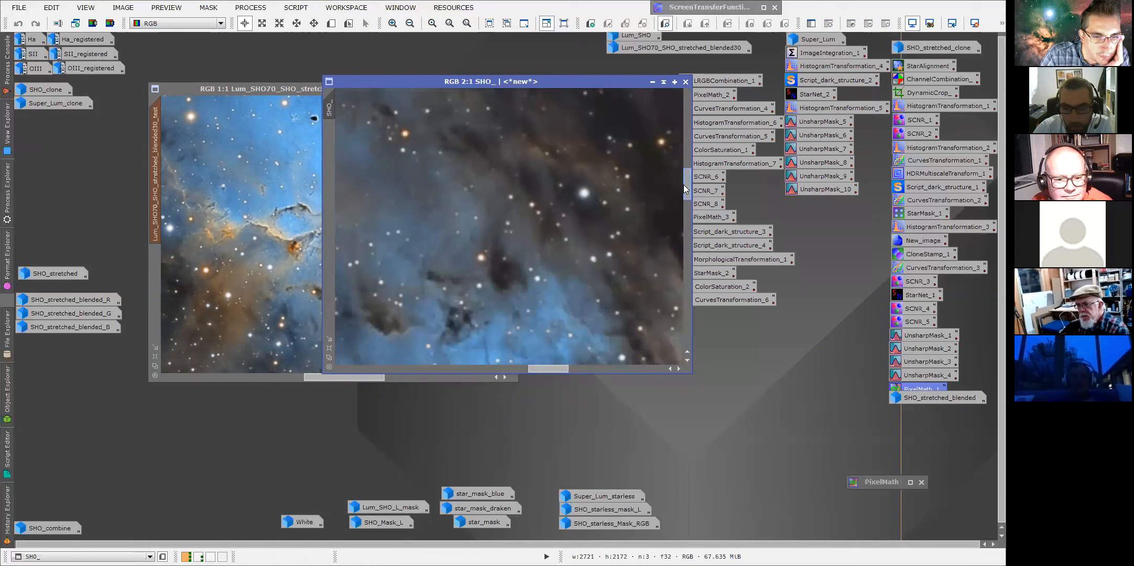
Open the Weighted Batch Preprocessing script from the Batch Processing scripts to review its settings, then exit it.
left_click(295, 8)
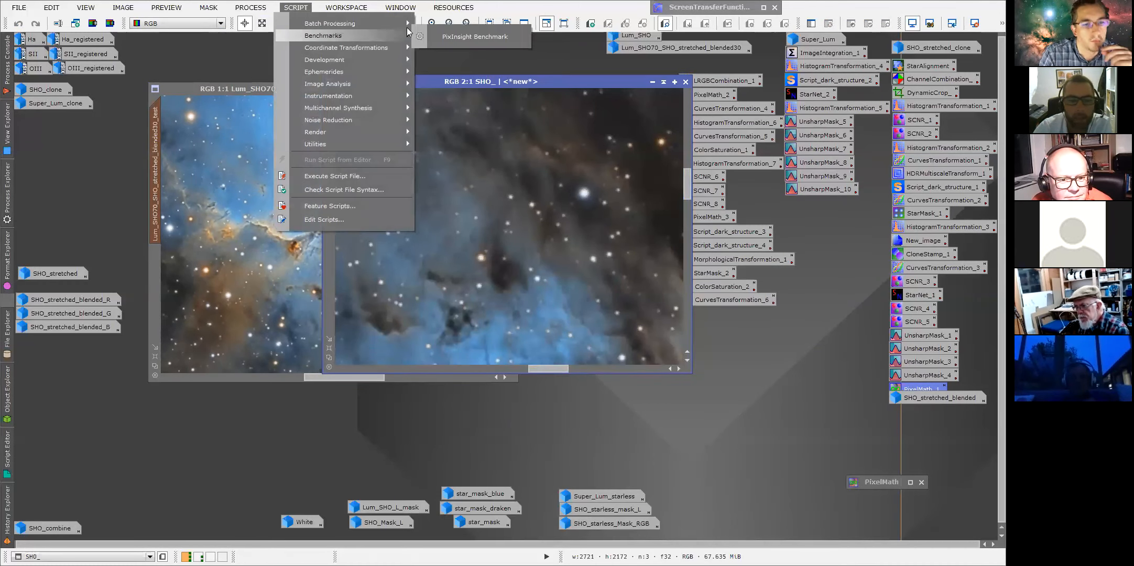
mouse_move(407, 27)
left_click(462, 134)
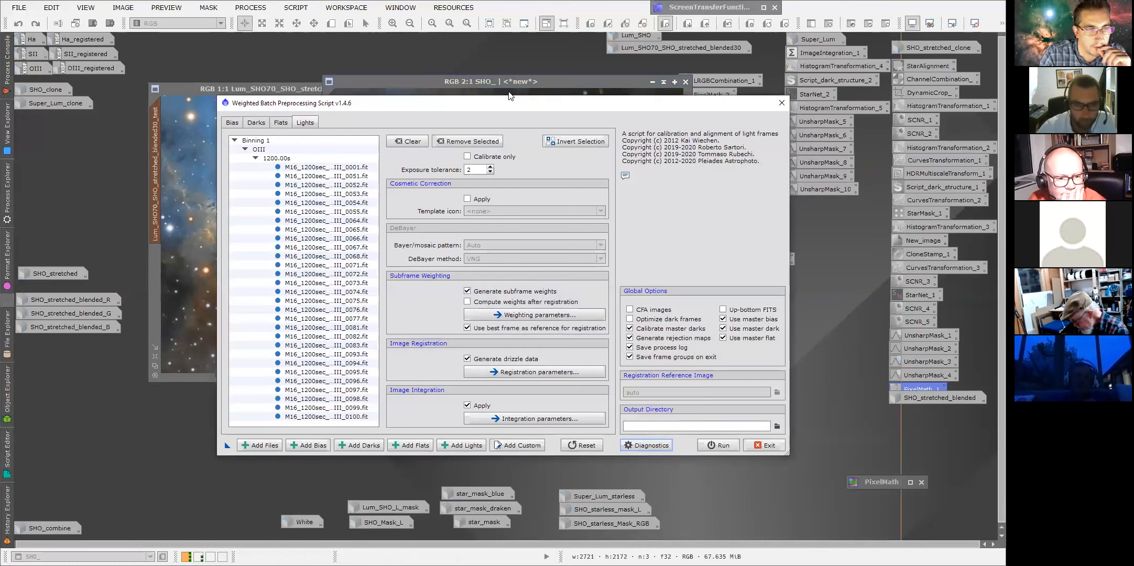
left_click_drag(447, 104, 519, 85)
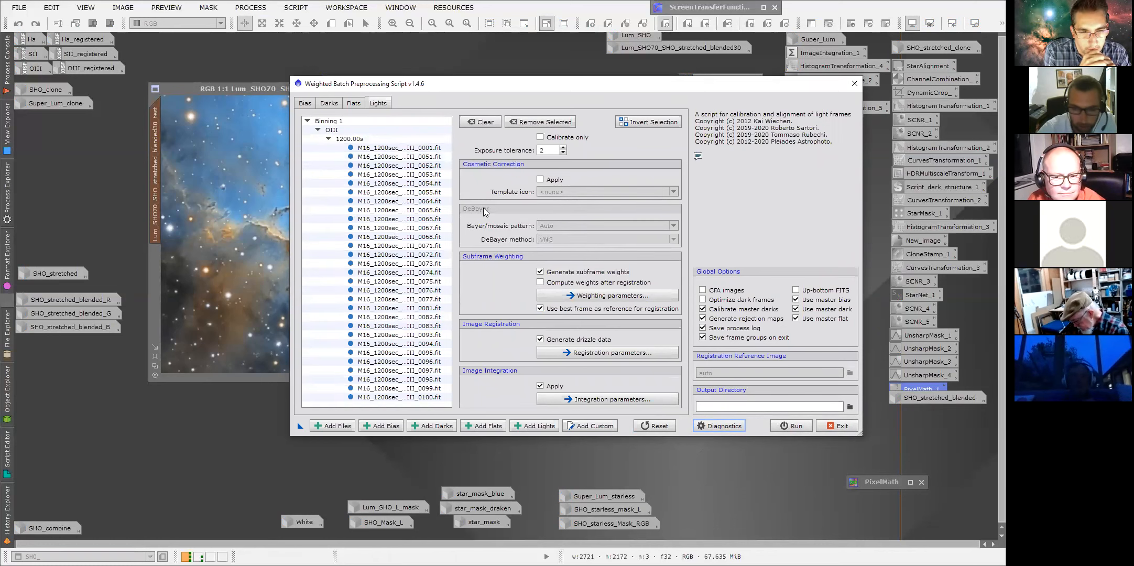
left_click(831, 423)
Zoom SHO_ out and back to 1:1 and pan it to line up with the test image for comparison.
left_click(481, 297)
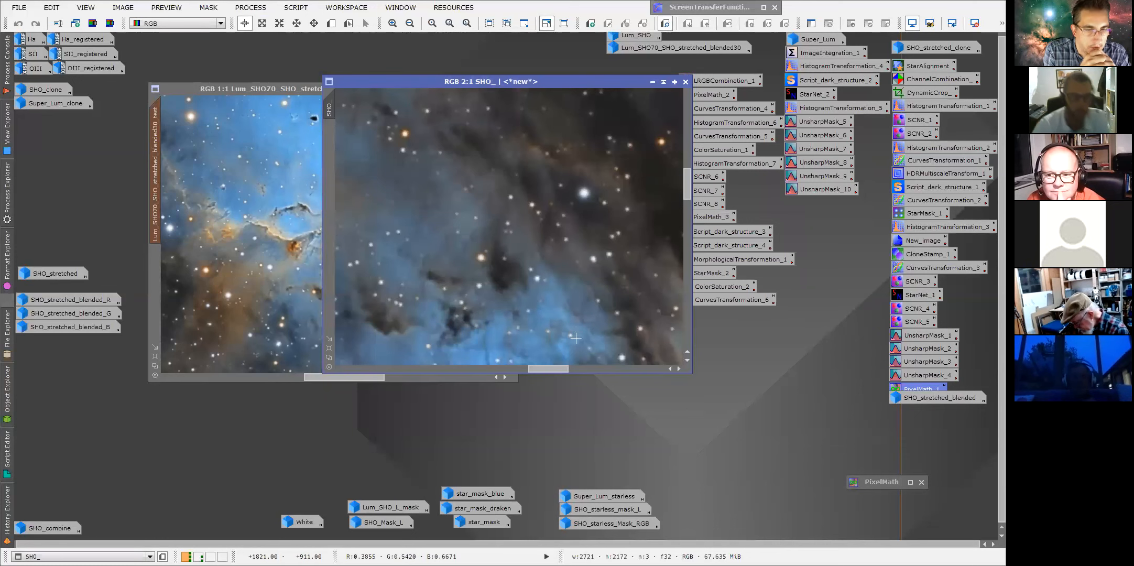
left_click_drag(399, 81, 456, 88)
scroll(513, 261, "down", 2)
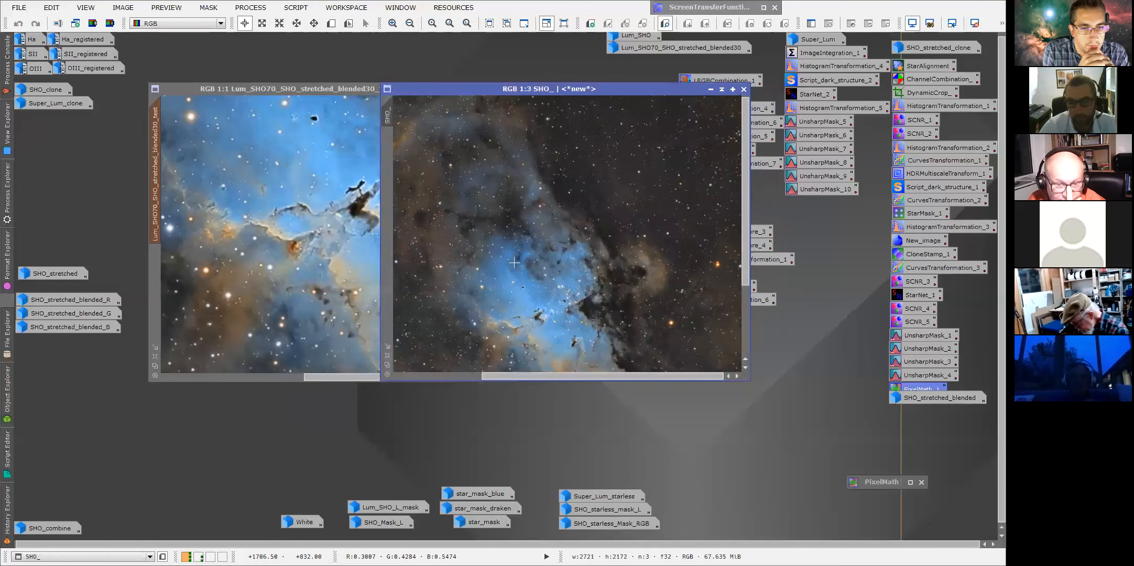
left_click_drag(744, 257, 745, 280)
left_click_drag(595, 376, 616, 373)
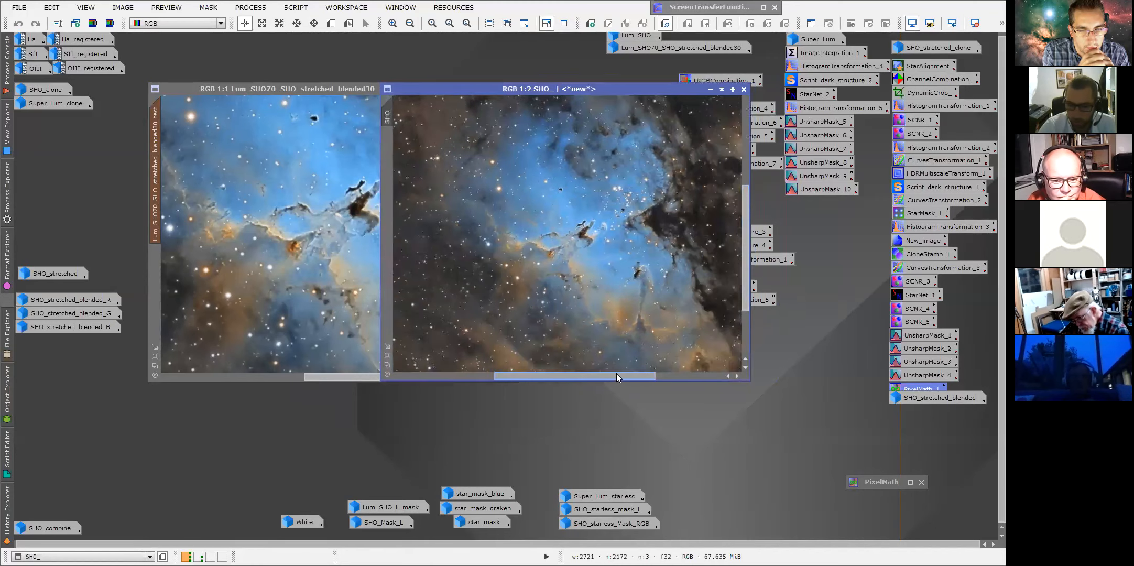
scroll(738, 268, "up", 1)
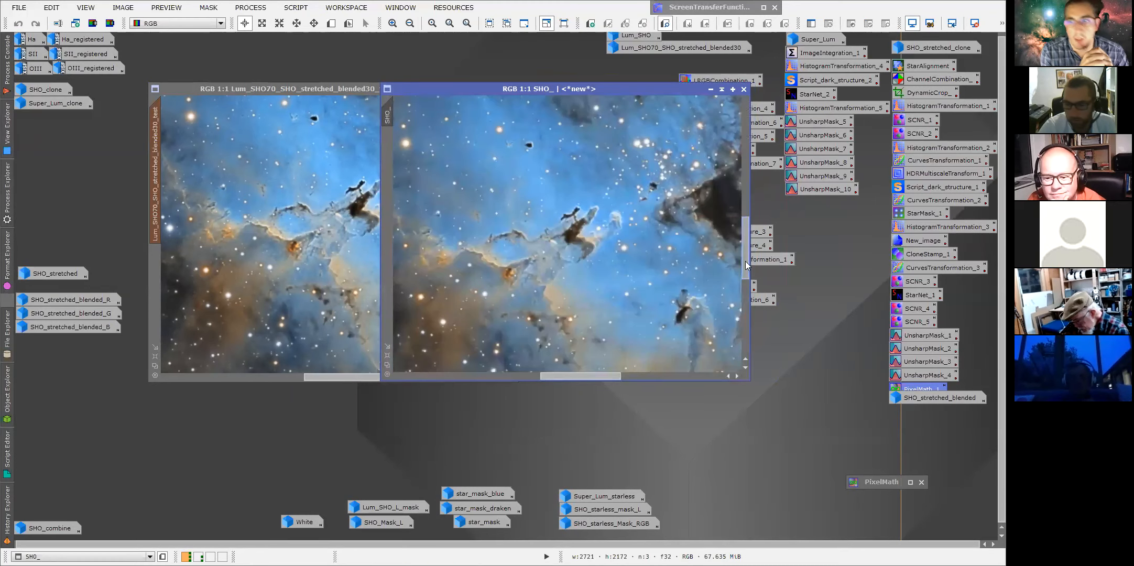
left_click_drag(744, 266, 744, 262)
left_click_drag(601, 373, 605, 373)
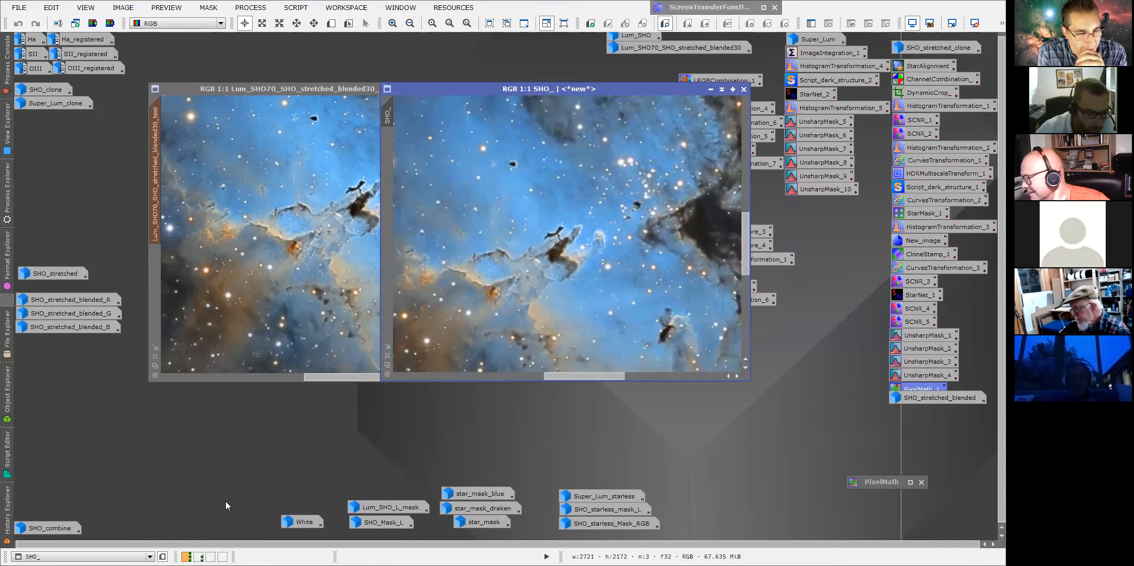
Switch to another workspace and open the star_mask_Test_1_0_16000 and star_mask_Test_1_0_20000 images.
left_click(198, 557)
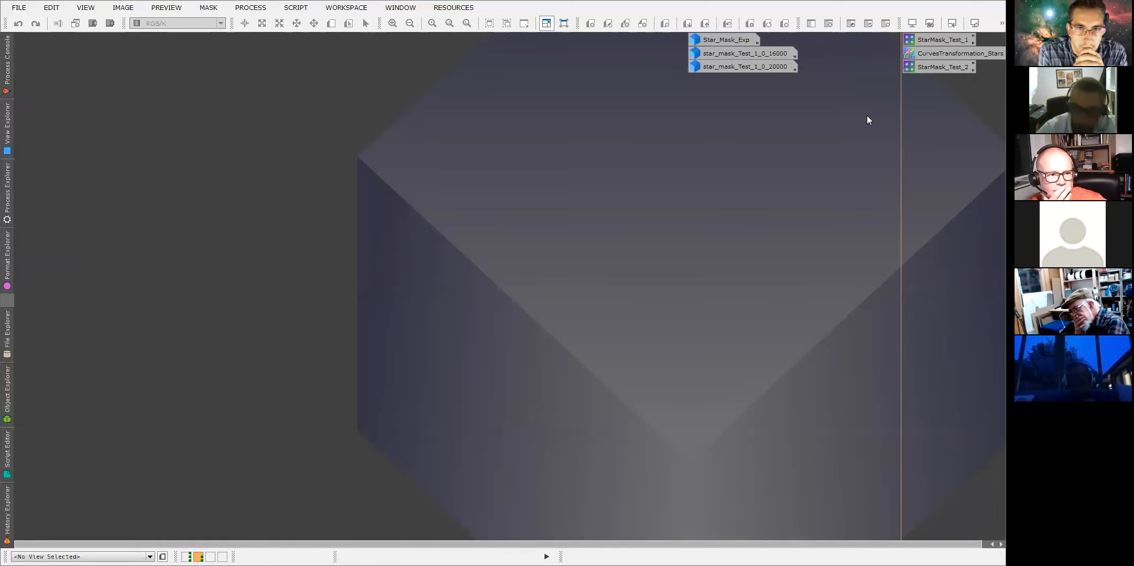
double_click(754, 53)
double_click(735, 67)
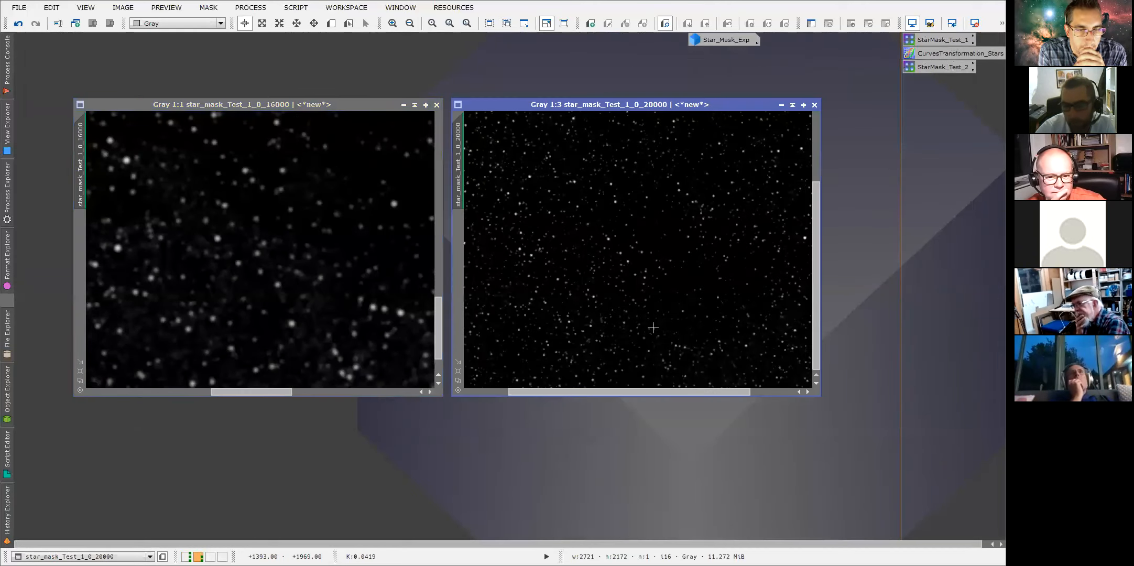
Zoom and pan both star mask images to compare their star detail.
scroll(653, 327, "up", 2)
left_click_drag(668, 392, 677, 392)
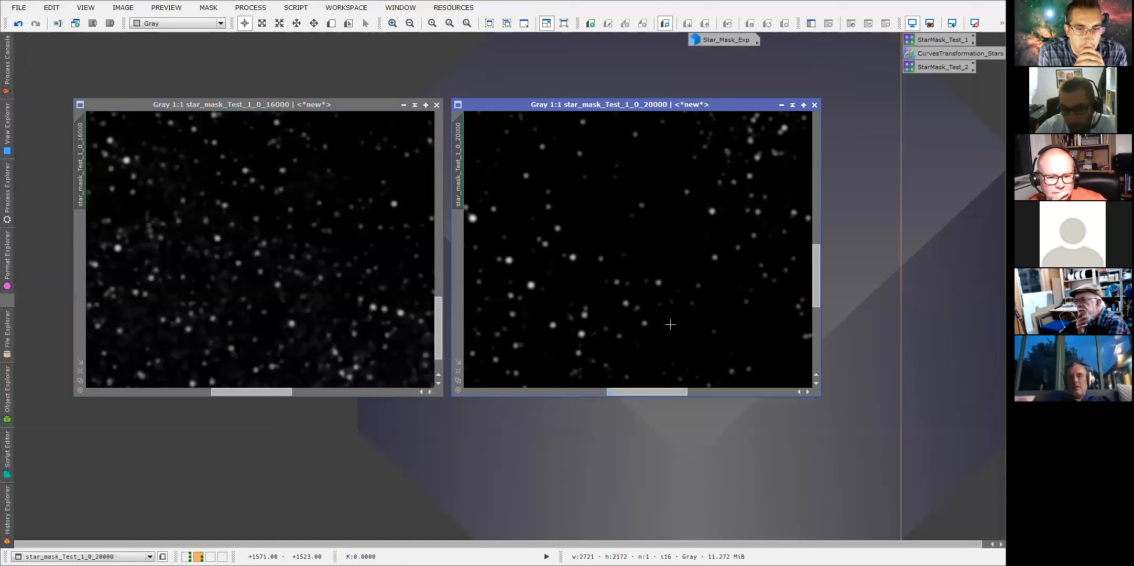
scroll(271, 380, "down", 1)
scroll(270, 381, "up", 2)
left_click_drag(256, 392, 271, 393)
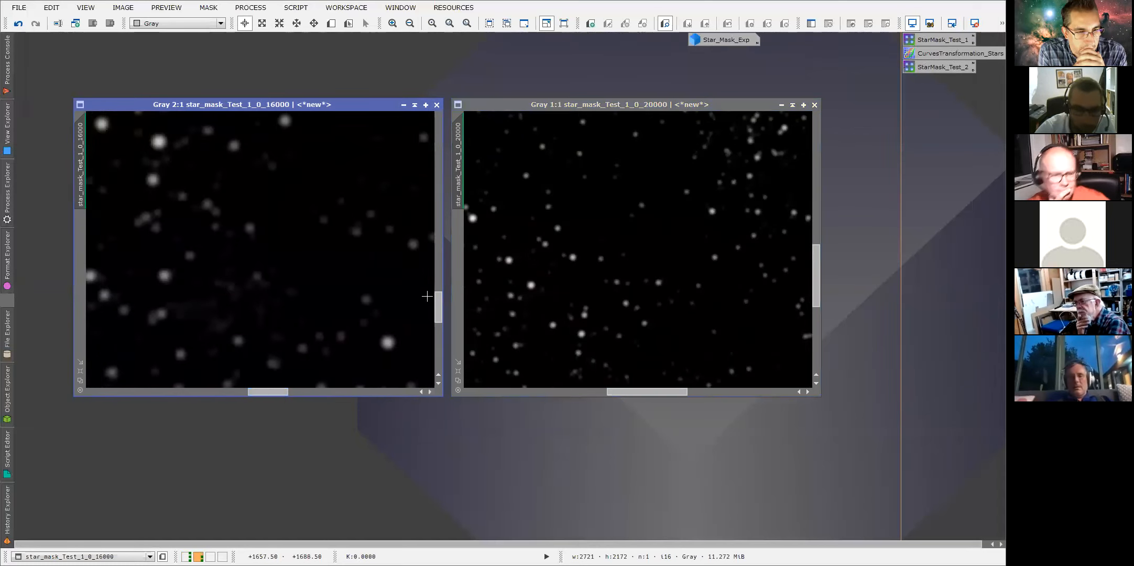
left_click_drag(438, 306, 438, 317)
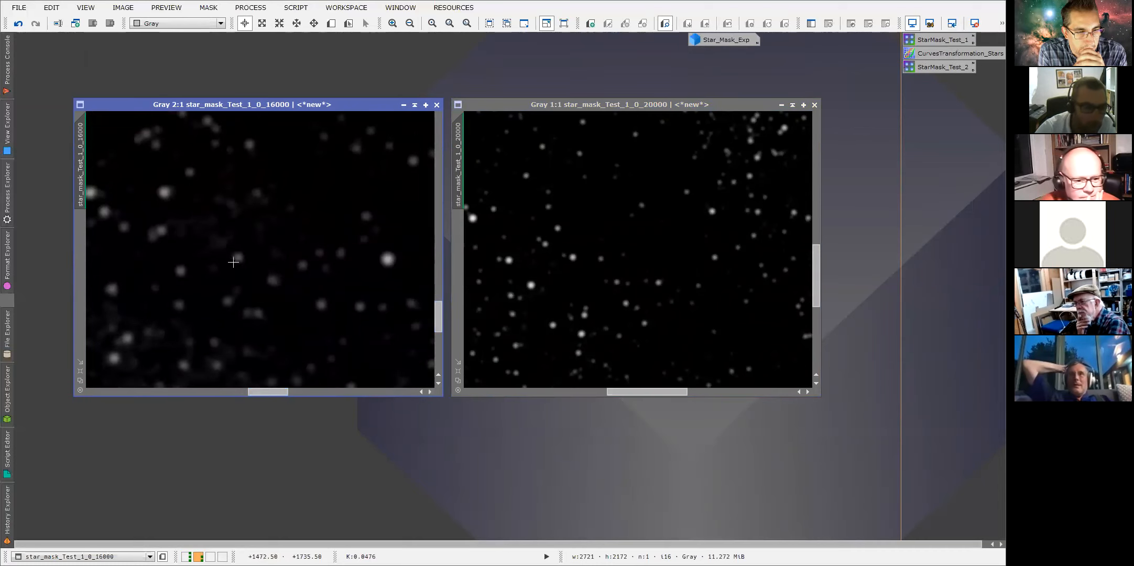
Match the 20000 mask's view to the 16000 mask, then open the StarMask_Test_1 process icon to review its parameters.
left_click_drag(83, 147, 603, 106)
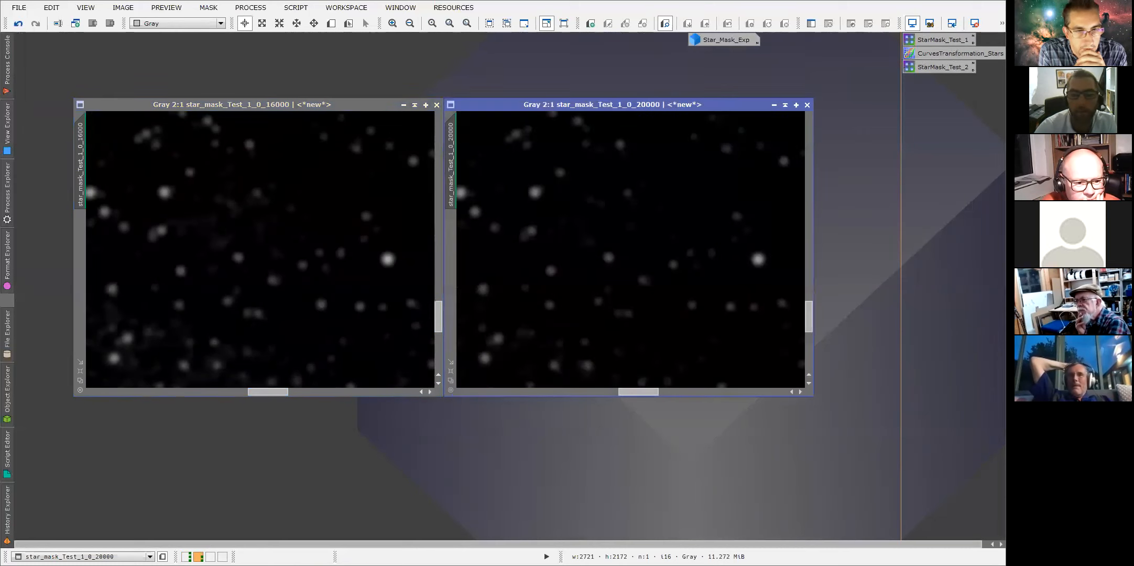
left_click(260, 234)
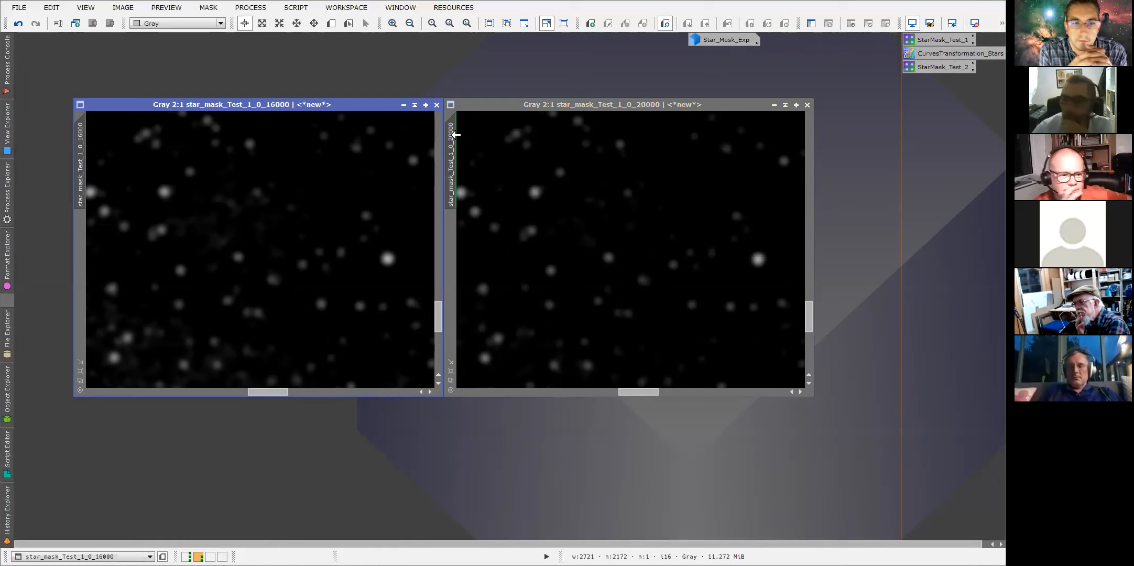
double_click(922, 40)
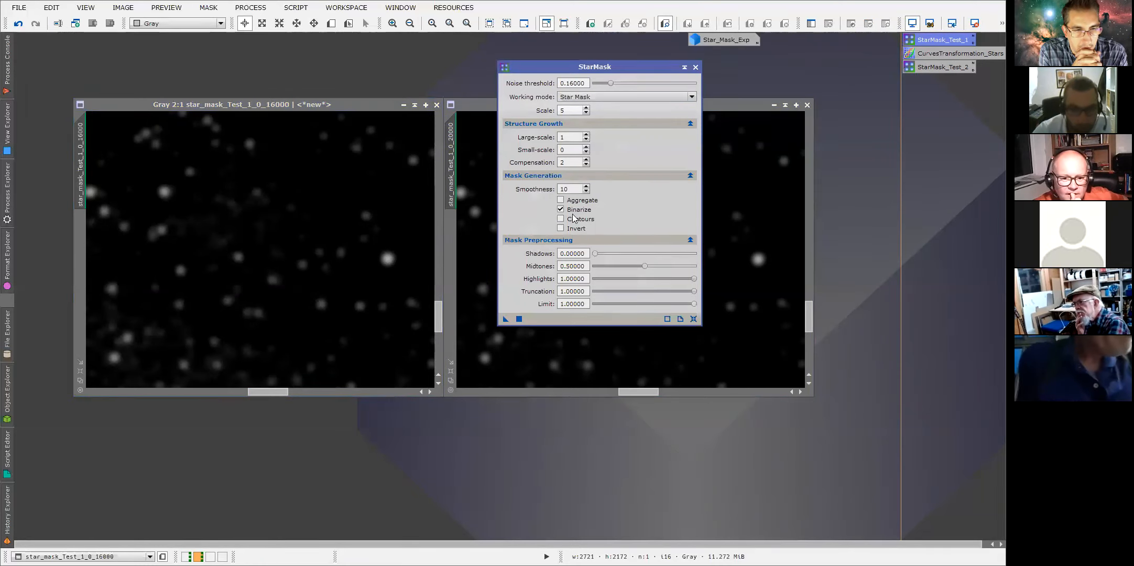
Reset the StarMask dialog, reload the StarMask_Test_1 parameters into it, and close it.
left_click_drag(576, 67, 556, 67)
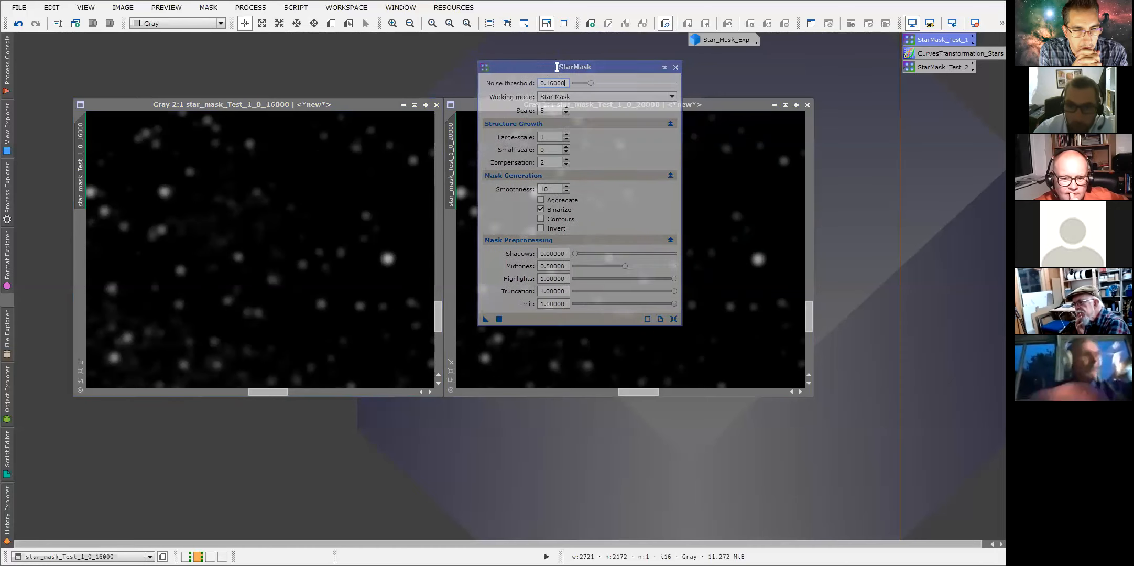
left_click(674, 319)
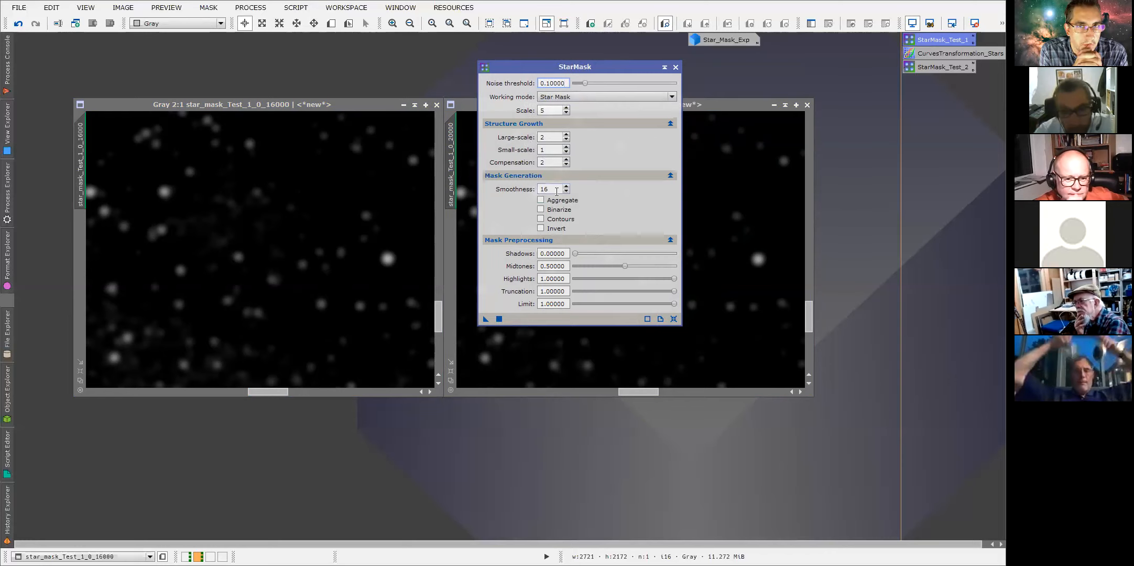
double_click(946, 40)
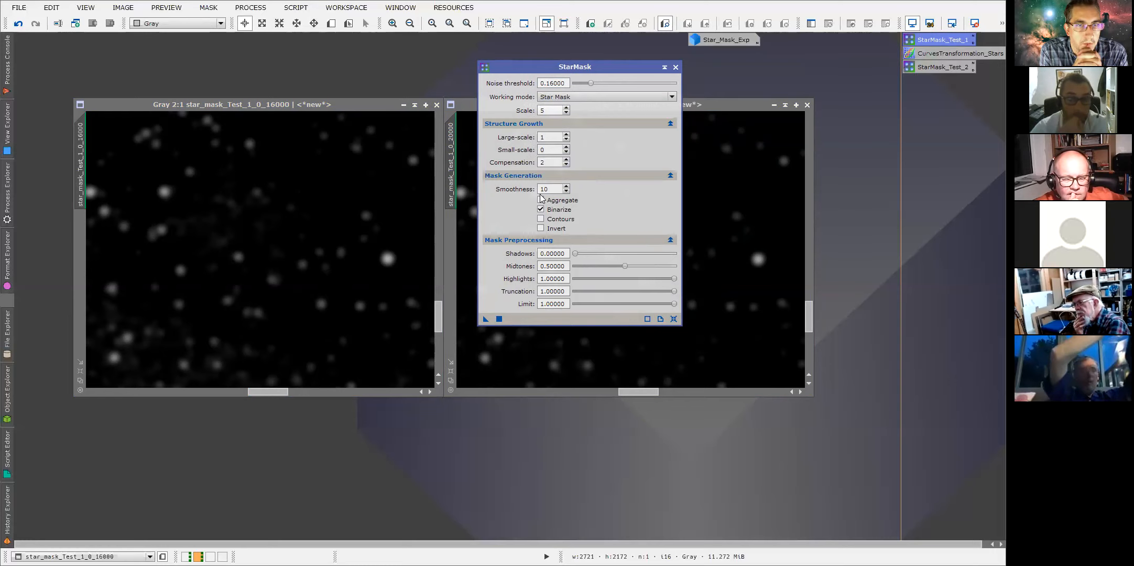
left_click_drag(567, 75, 772, 134)
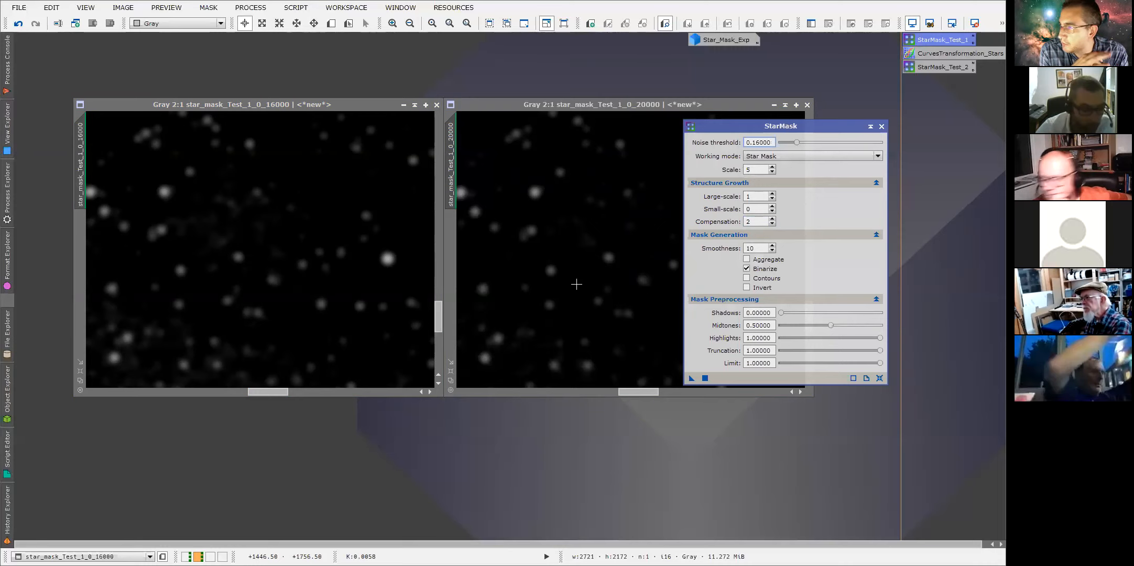
left_click(882, 127)
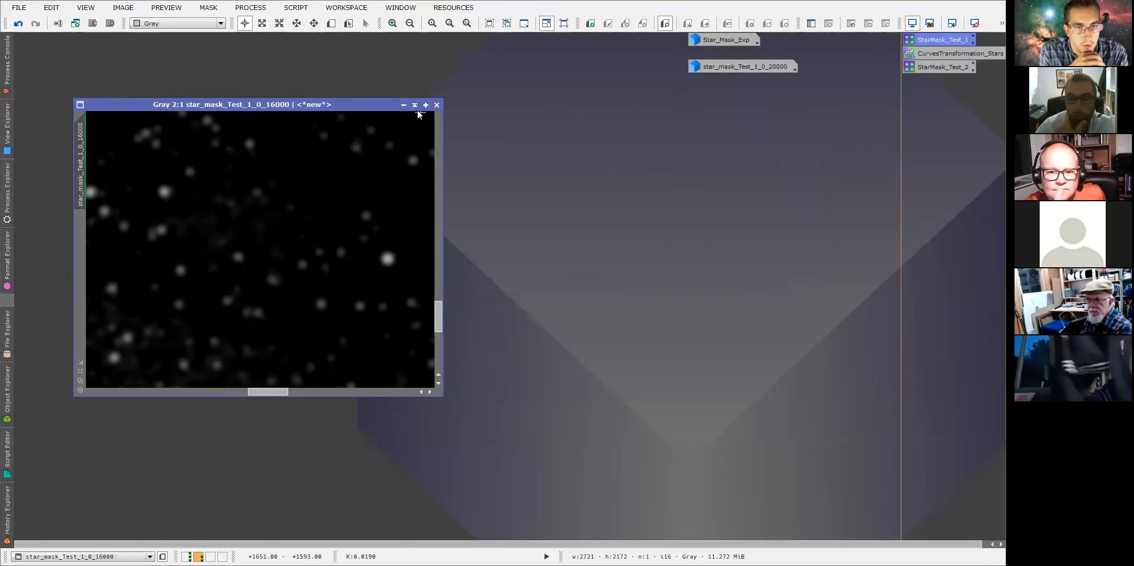
Iconize the 16000 star mask, then open the Star_Mask_Exp image, zoom through it, and iconize it again.
left_click(404, 104)
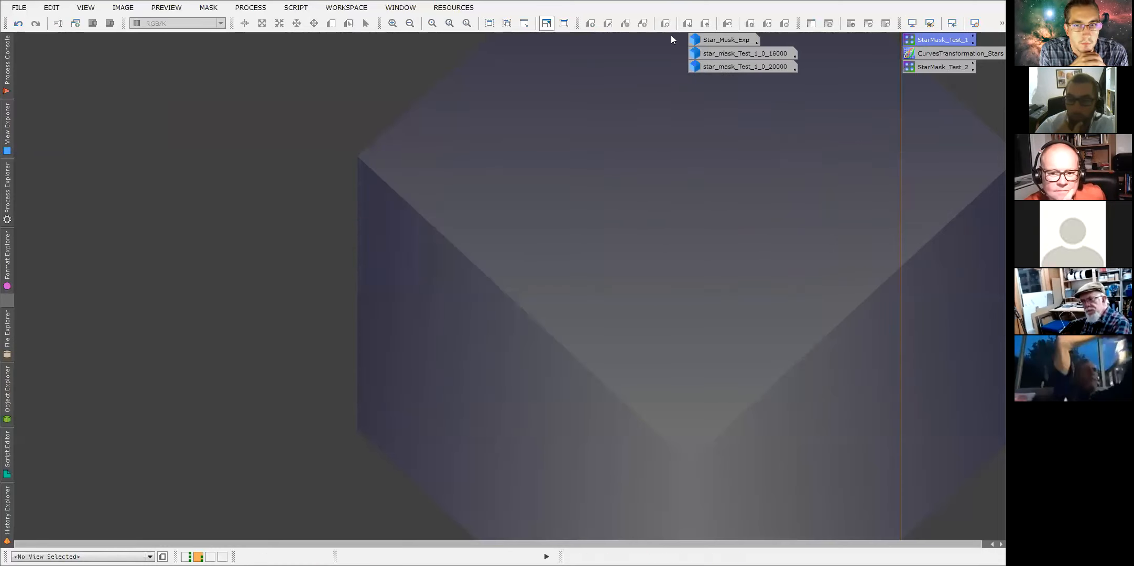
double_click(713, 40)
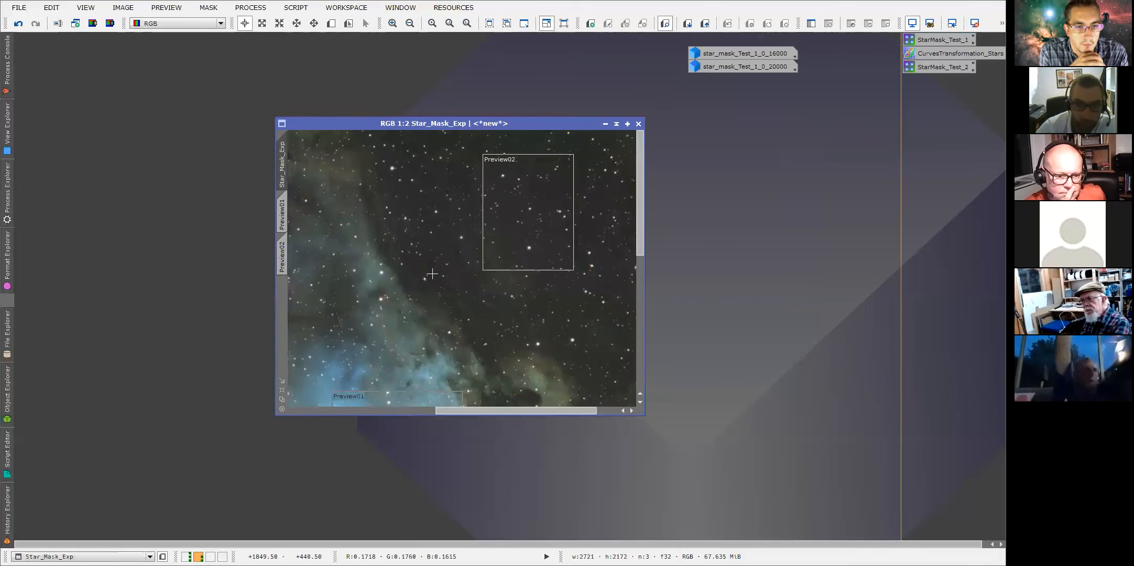
scroll(436, 273, "down", 2)
scroll(474, 279, "up", 2)
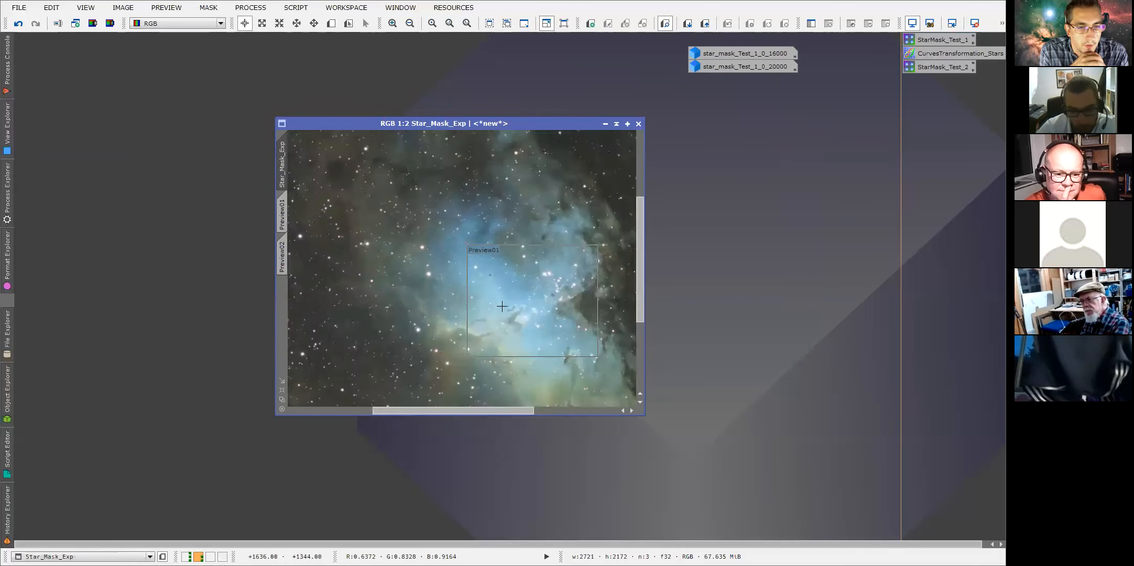
scroll(502, 306, "down", 1)
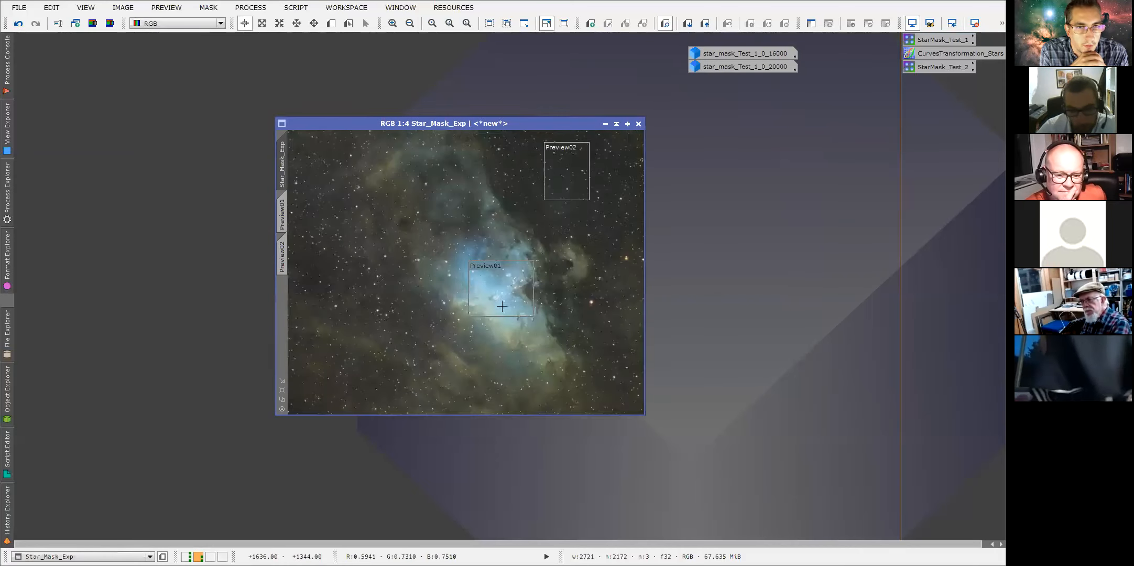
left_click(605, 124)
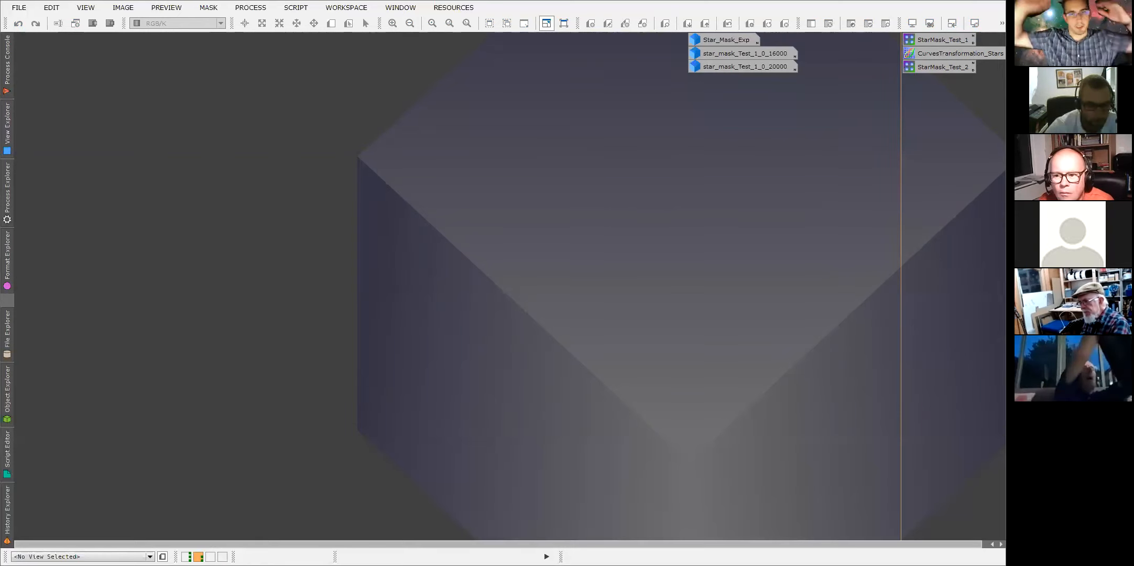
Switch to Workspace01, move the SHO_ image window to Workspace03, and switch to that workspace.
left_click(186, 556)
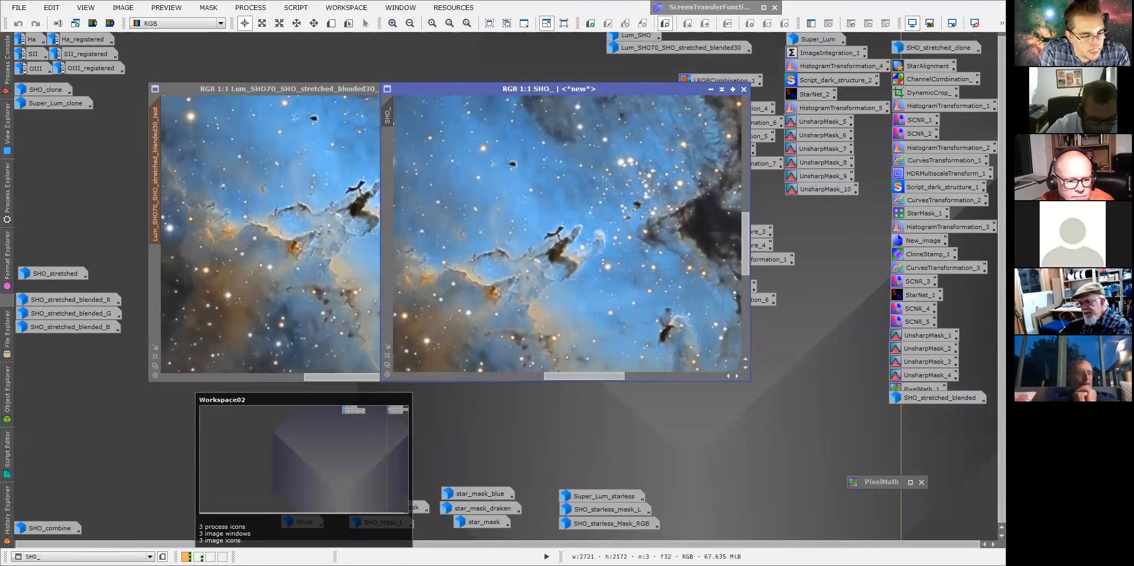
left_click(210, 556)
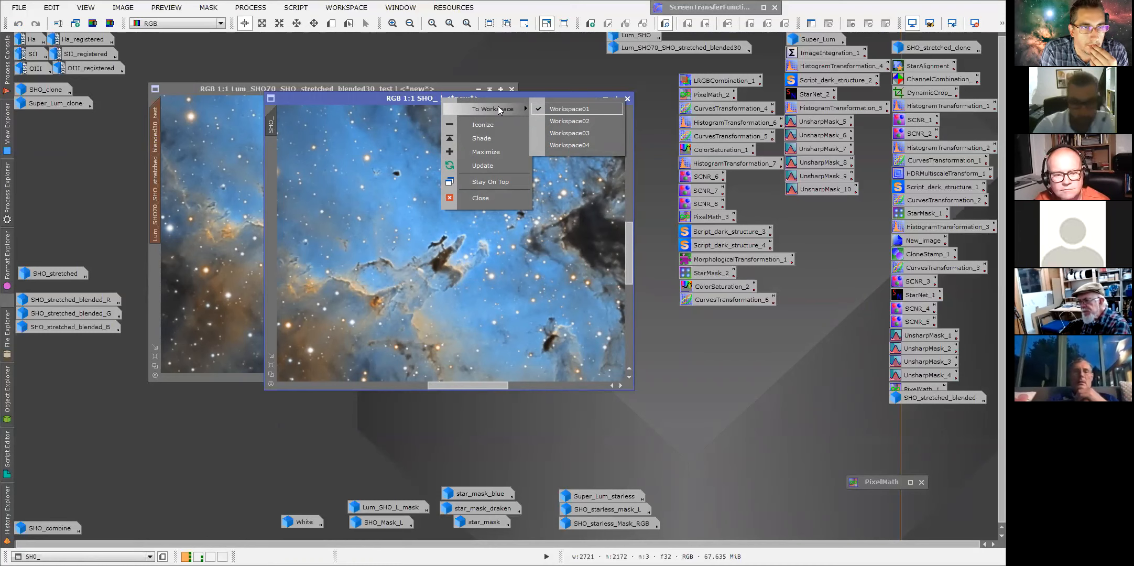
left_click(586, 133)
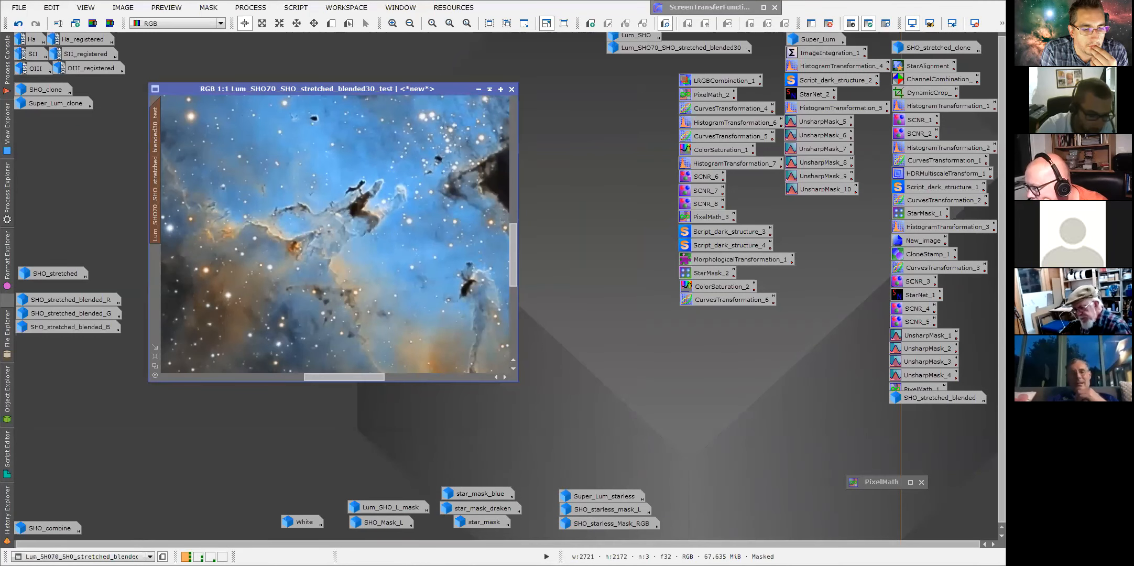
mouse_move(210, 556)
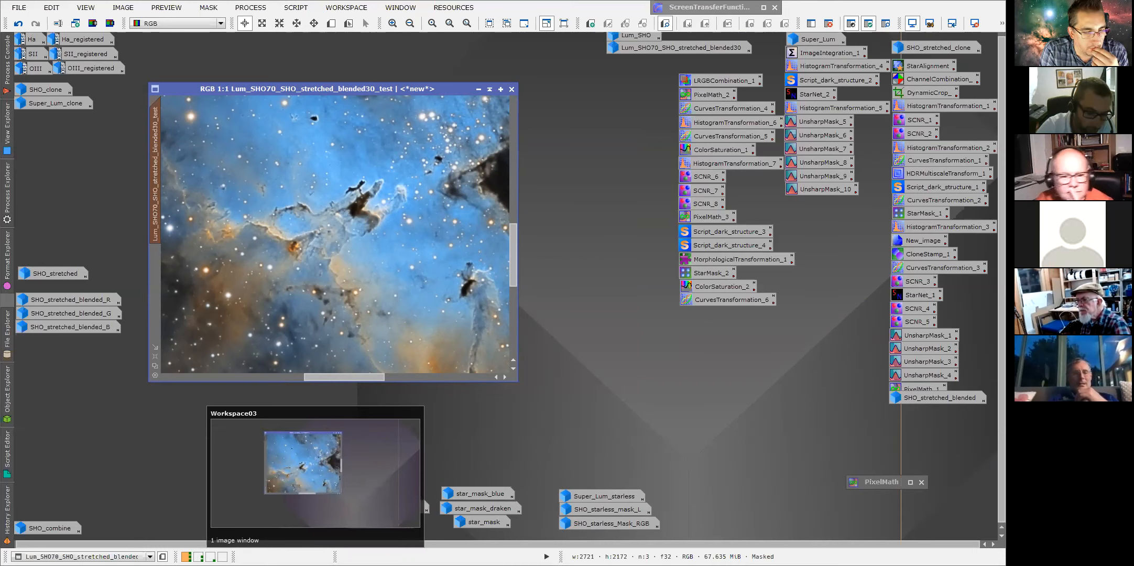
left_click(211, 556)
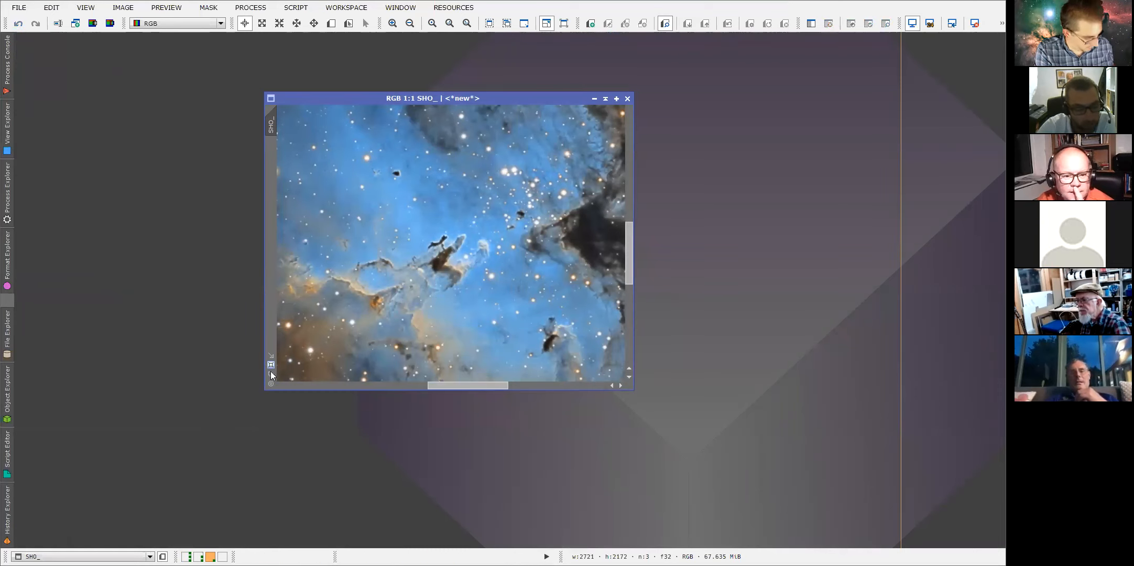
Move the SHO_ image window back to Workspace01.
right_click(428, 100)
mouse_move(485, 112)
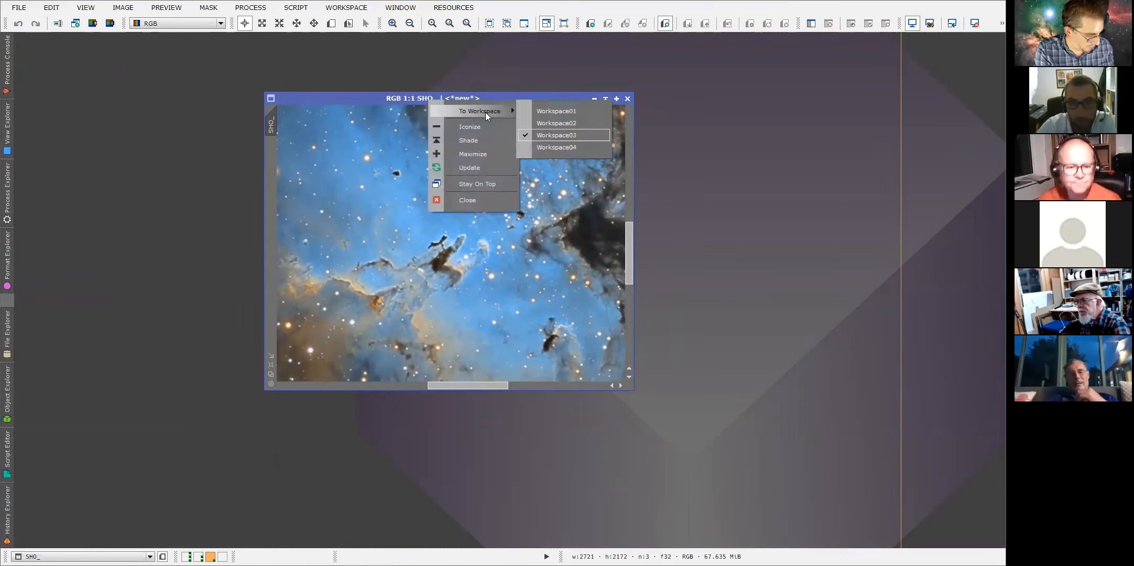
left_click(549, 111)
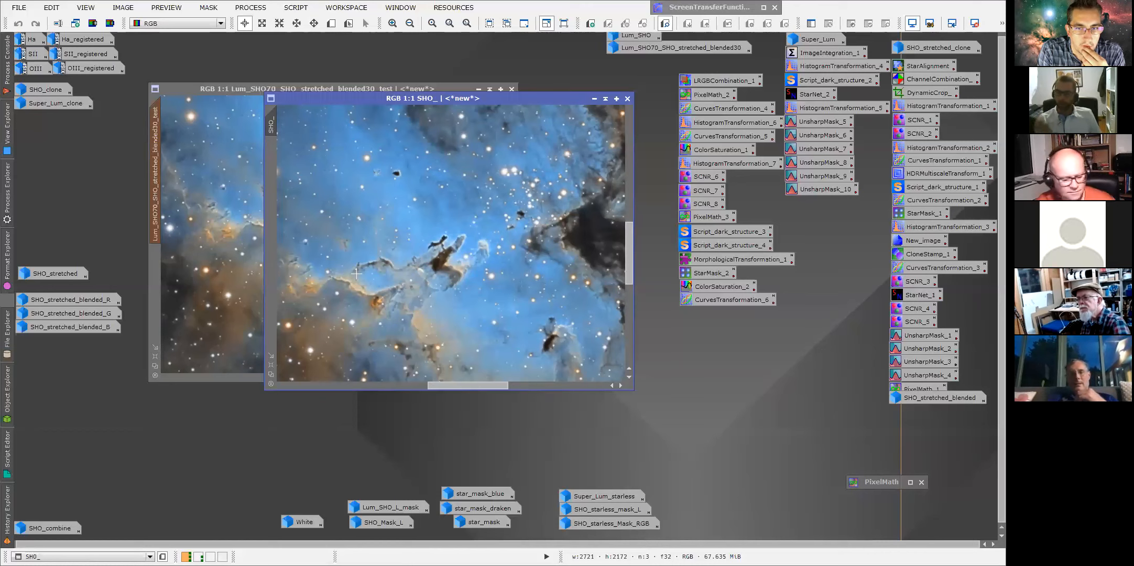
Open the LRGBCombination_1 process icon to review its source images, then close it.
left_click(694, 81)
double_click(694, 81)
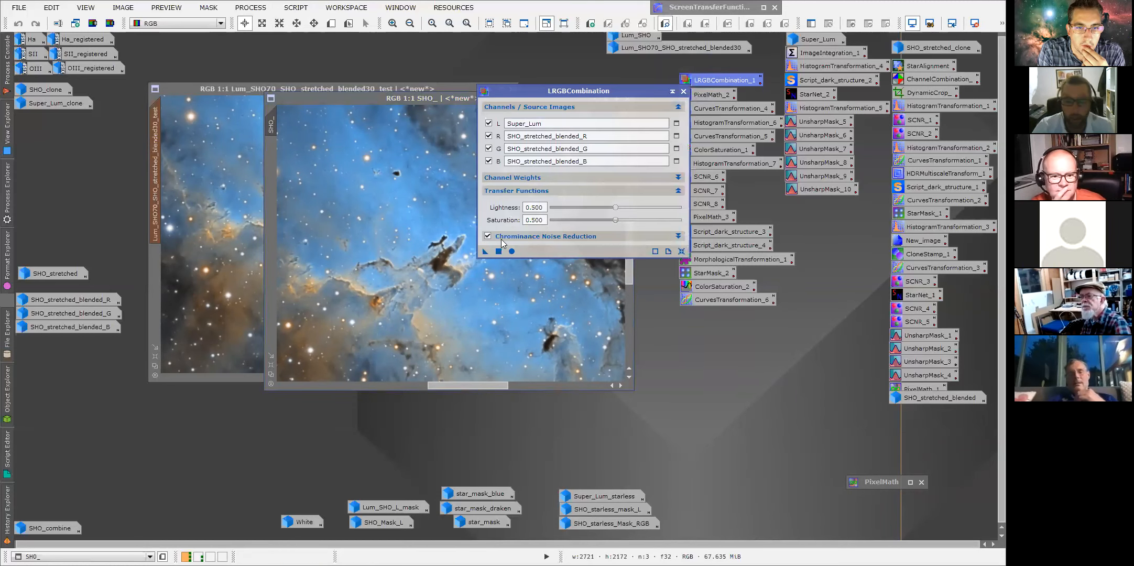
left_click(683, 92)
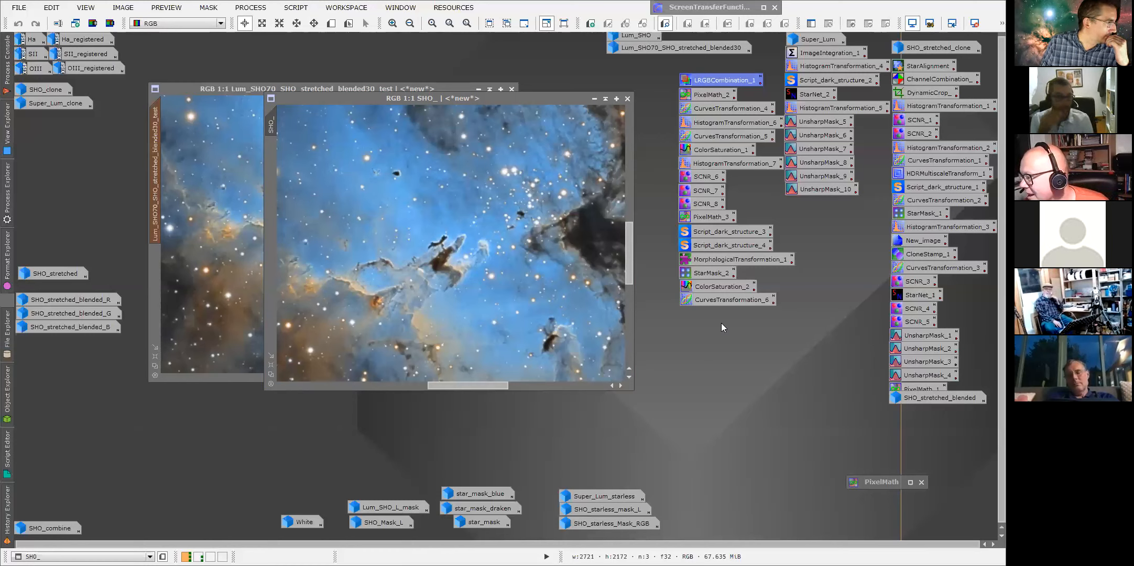
Zoom and pan around the SHO_ image to examine the nebula and star field.
scroll(445, 265, "down", 2)
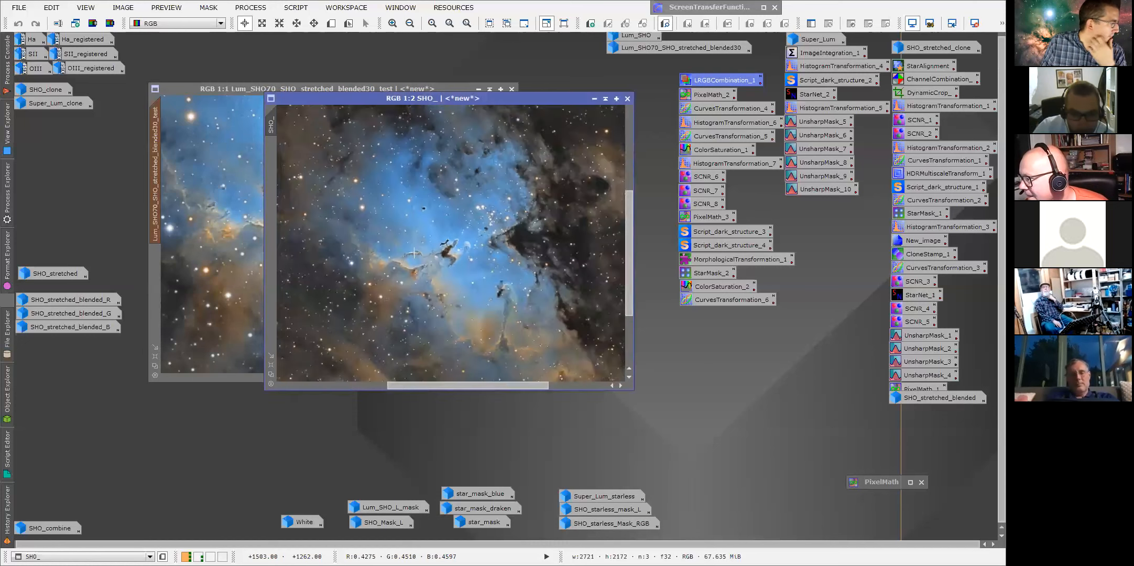
scroll(445, 265, "down", 1)
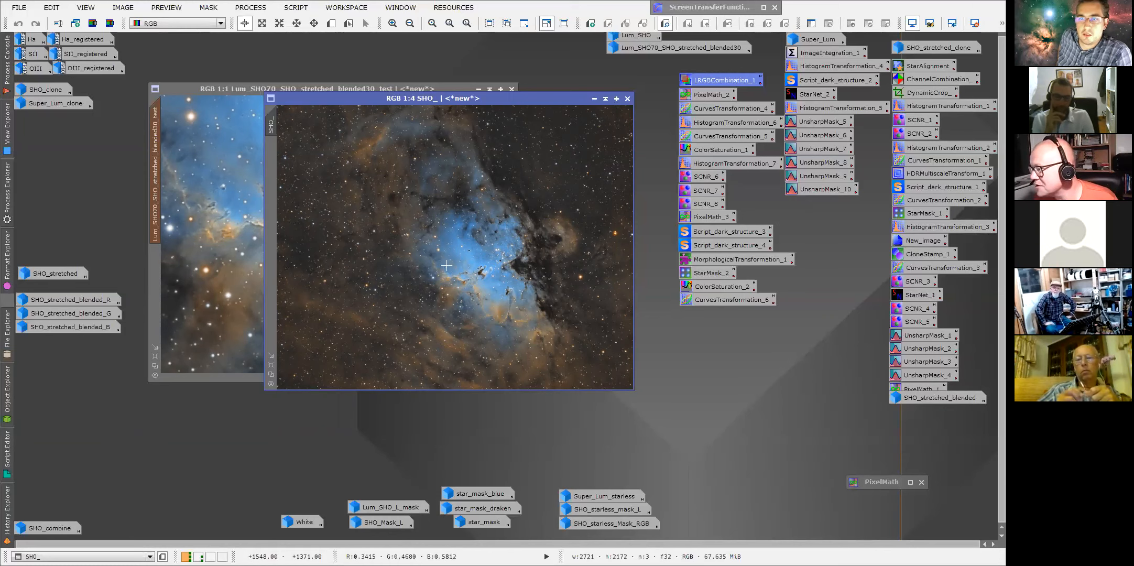
scroll(447, 265, "up", 3)
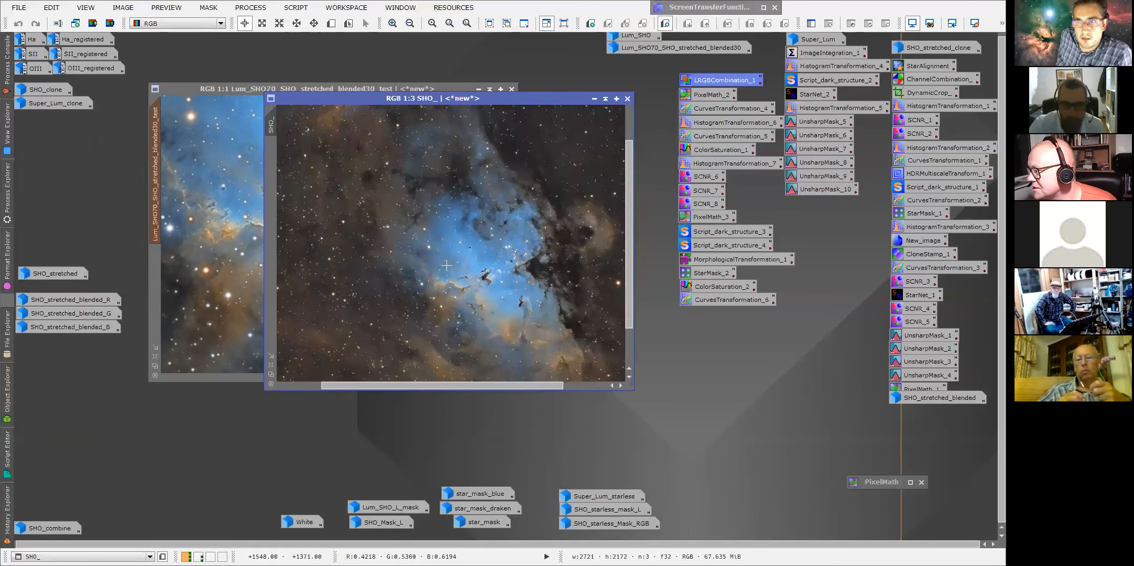
left_click_drag(446, 385, 517, 383)
left_click_drag(628, 264, 627, 301)
left_click_drag(526, 384, 543, 387)
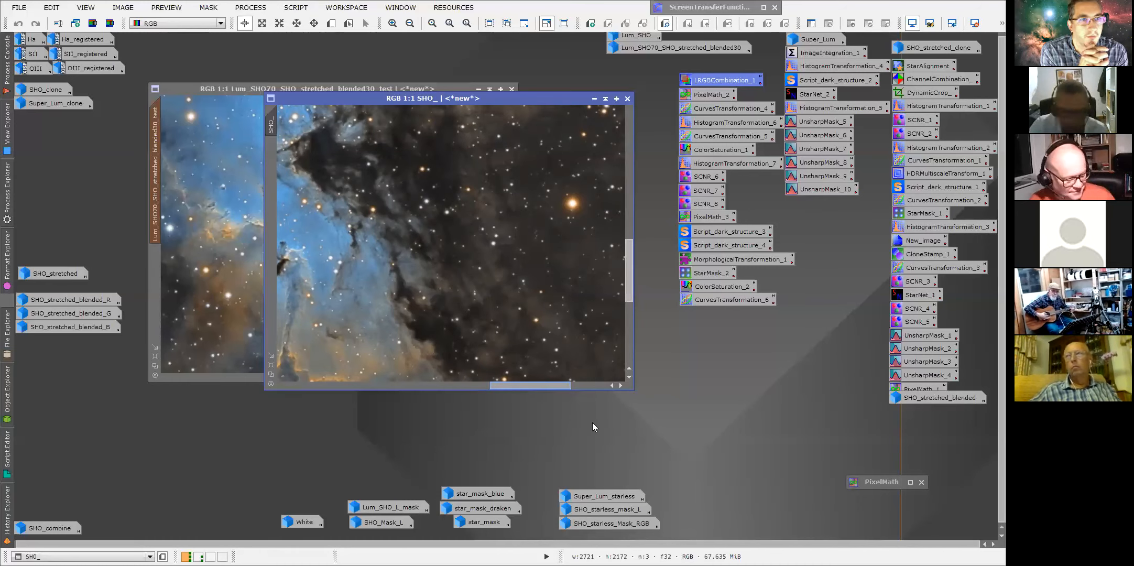
Turn off full-screen mode.
left_click(84, 8)
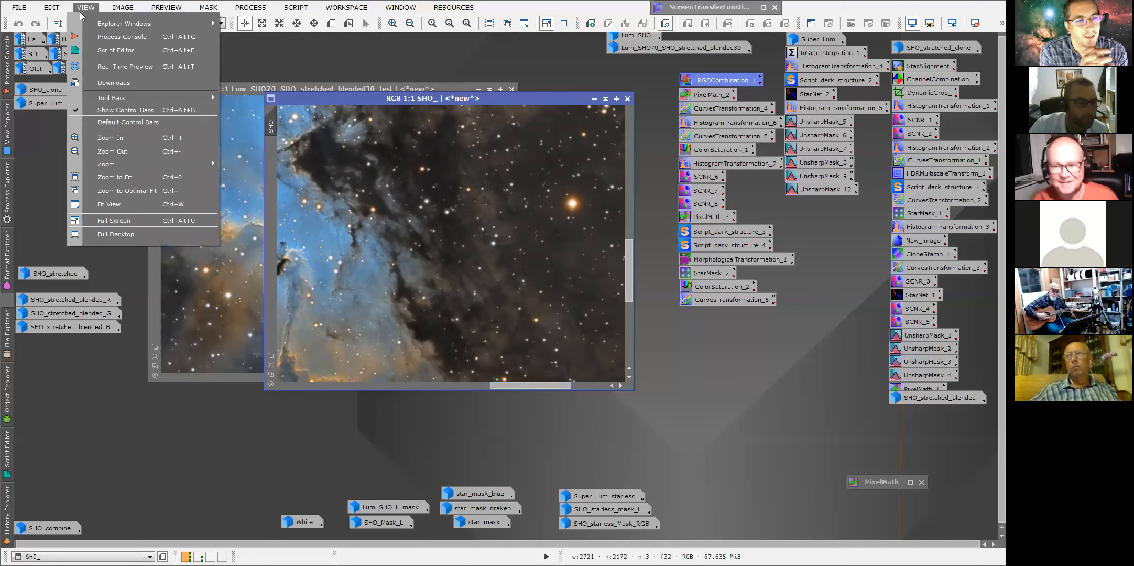
left_click(114, 220)
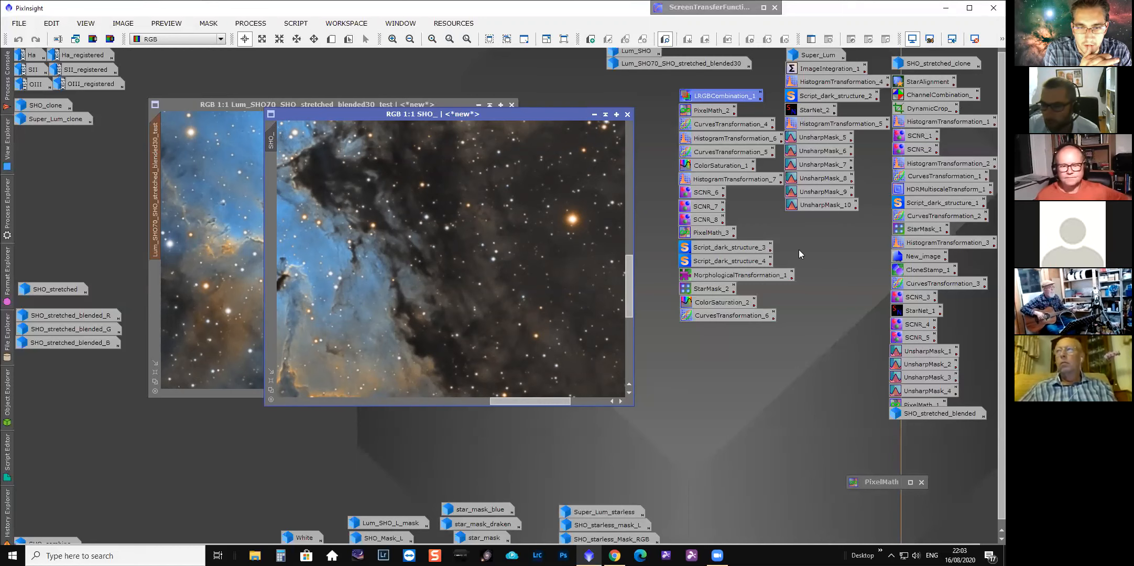
Open the MorphologicalTransformation_1 icon and browse its Structure Manager's available structures, keeping 5x5 Circular Structure, then close it.
double_click(741, 273)
left_click_drag(852, 220, 572, 177)
left_click(648, 346)
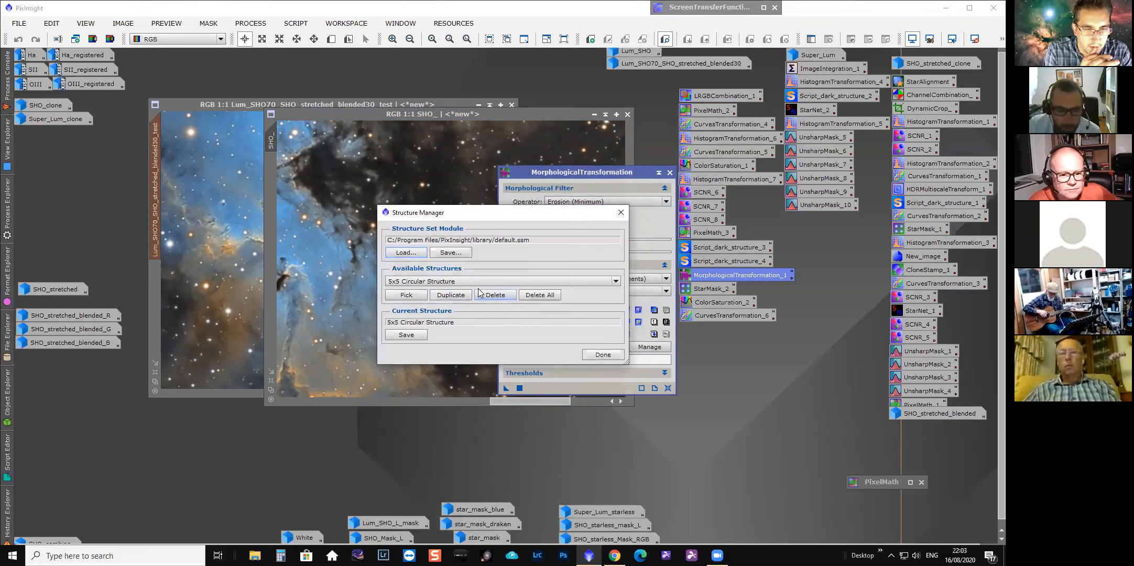
left_click(482, 282)
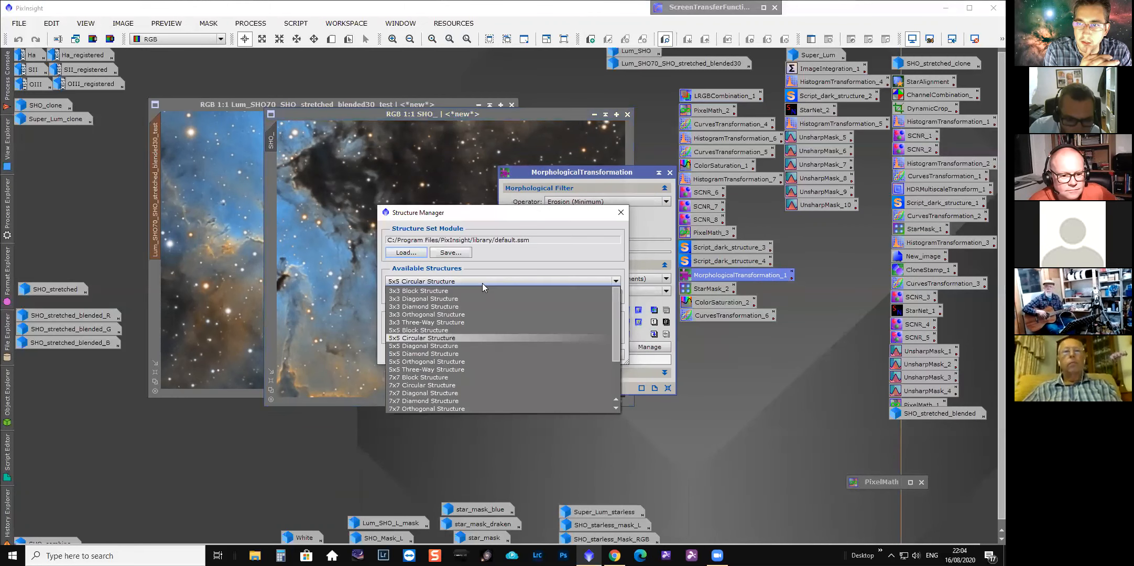
left_click(450, 338)
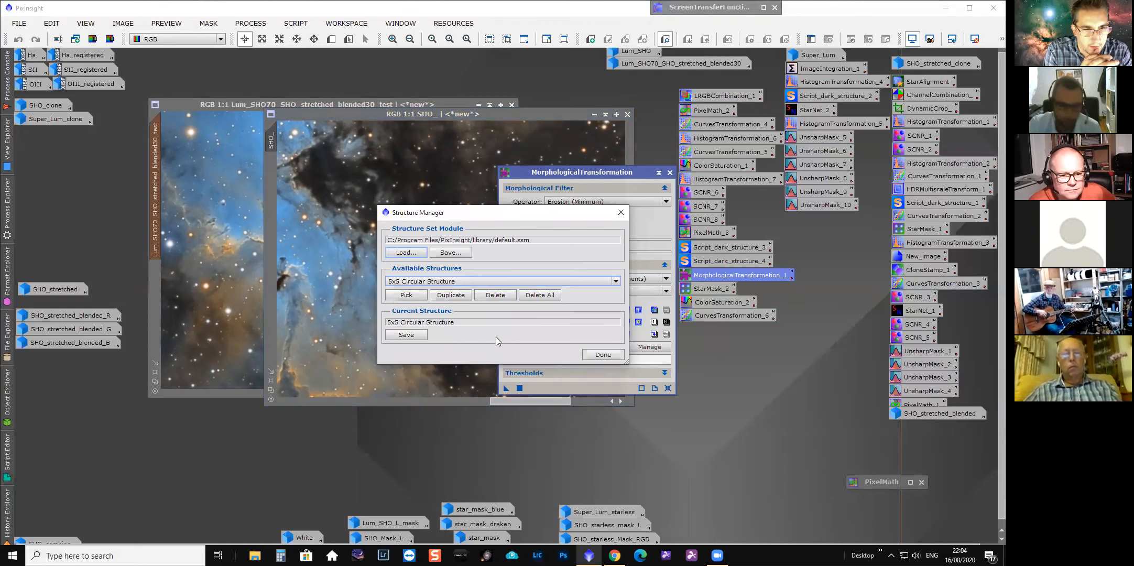
left_click(603, 355)
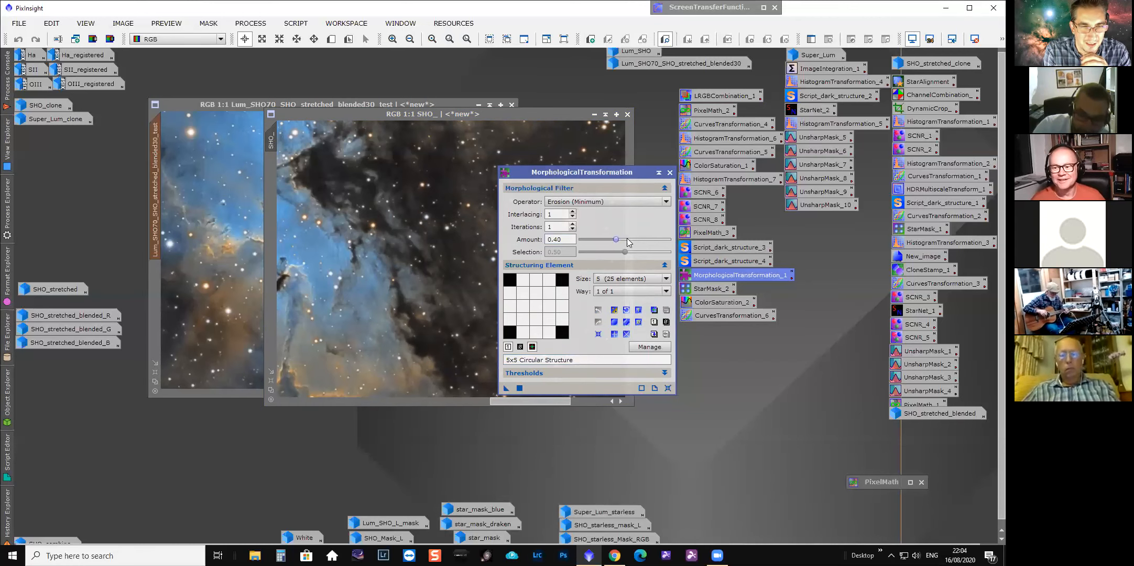
left_click(670, 173)
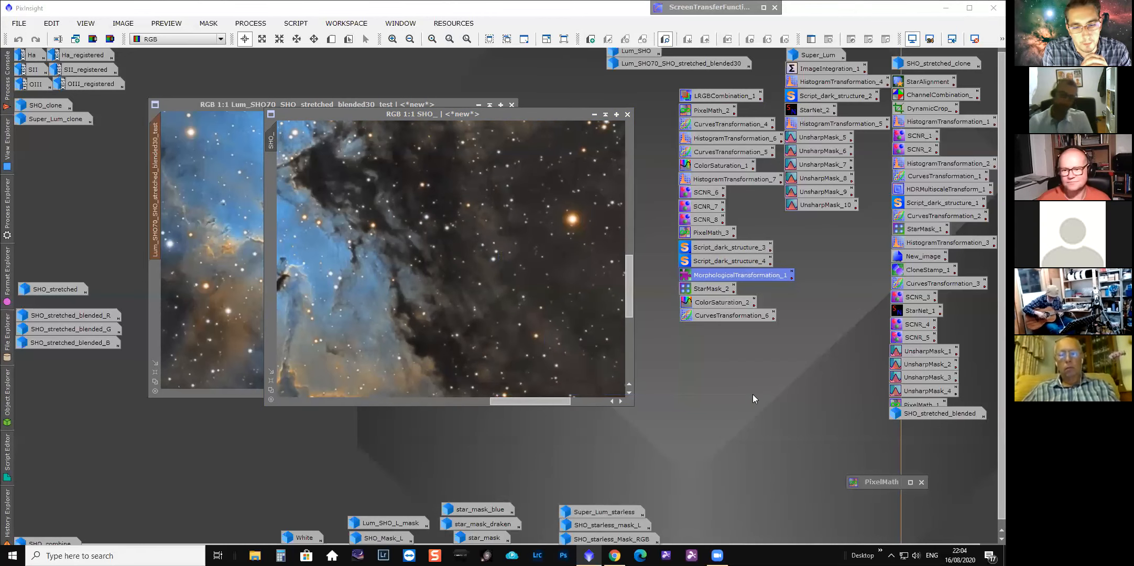